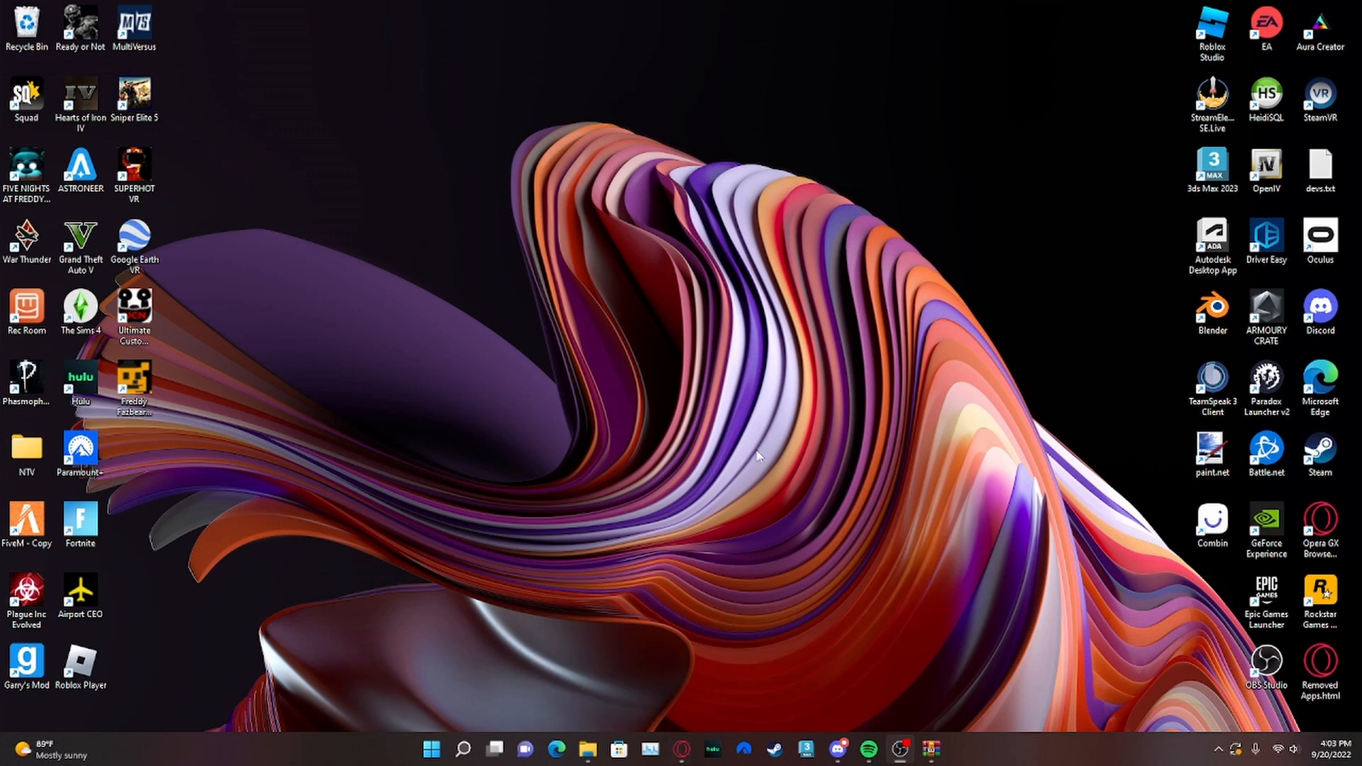
- Switch to Opera GX, view the LSCSO Uniform Package download page, and open the alt:V Cloth Tool mod page
click(754, 667)
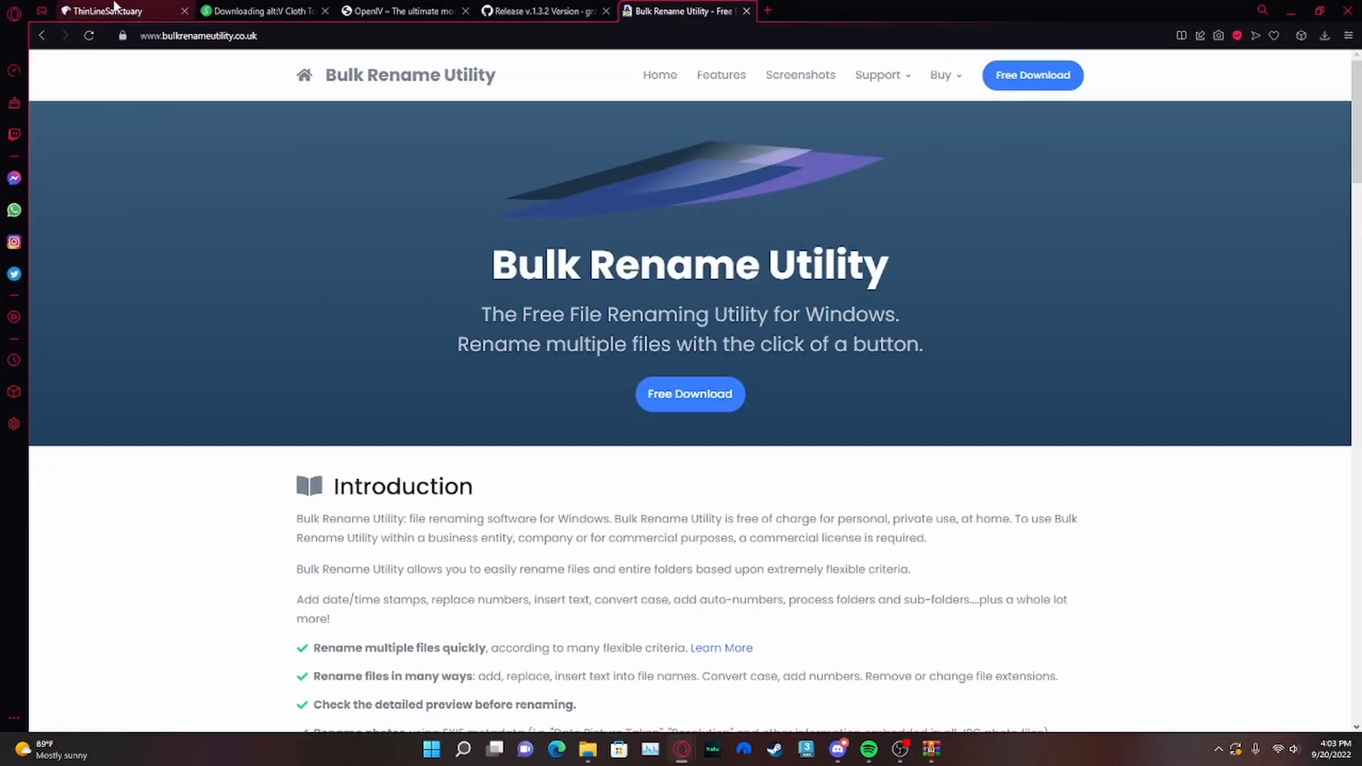
click(115, 10)
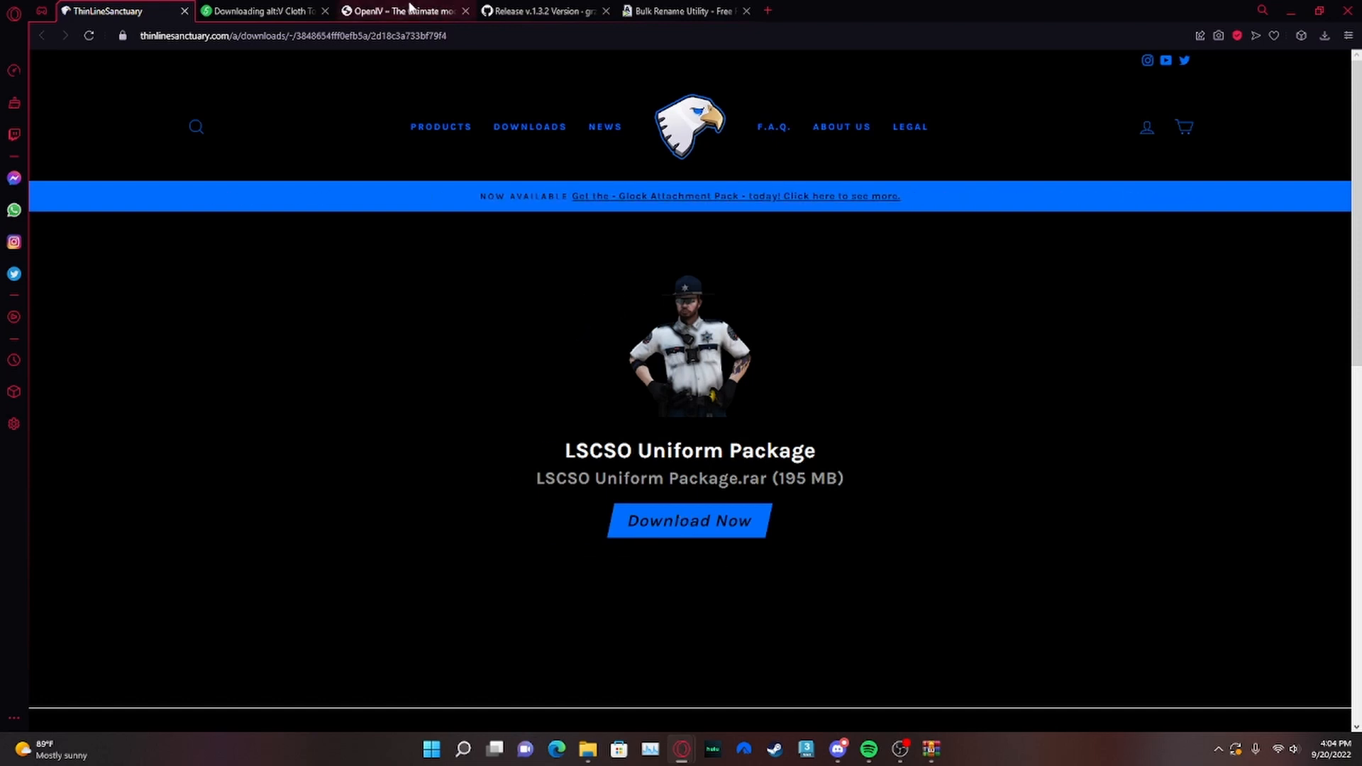
click(247, 6)
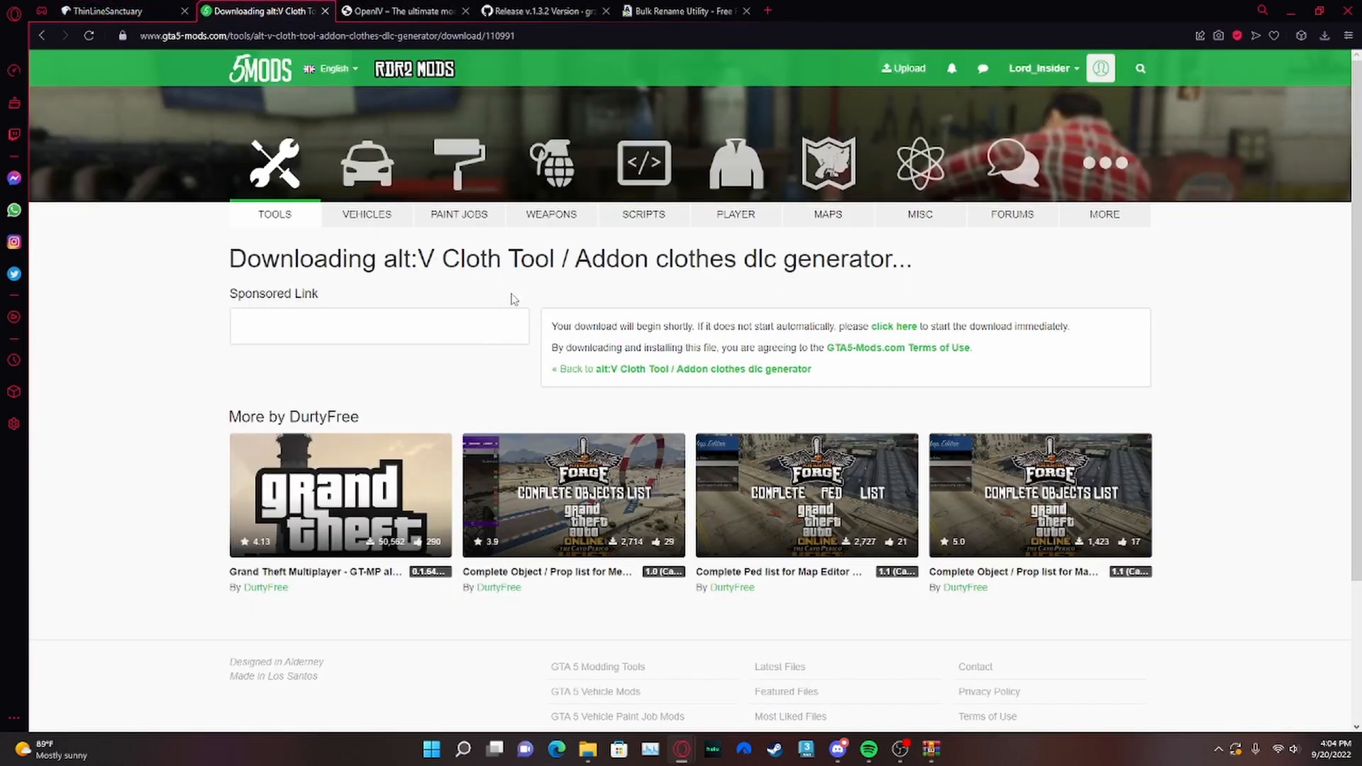
click(652, 369)
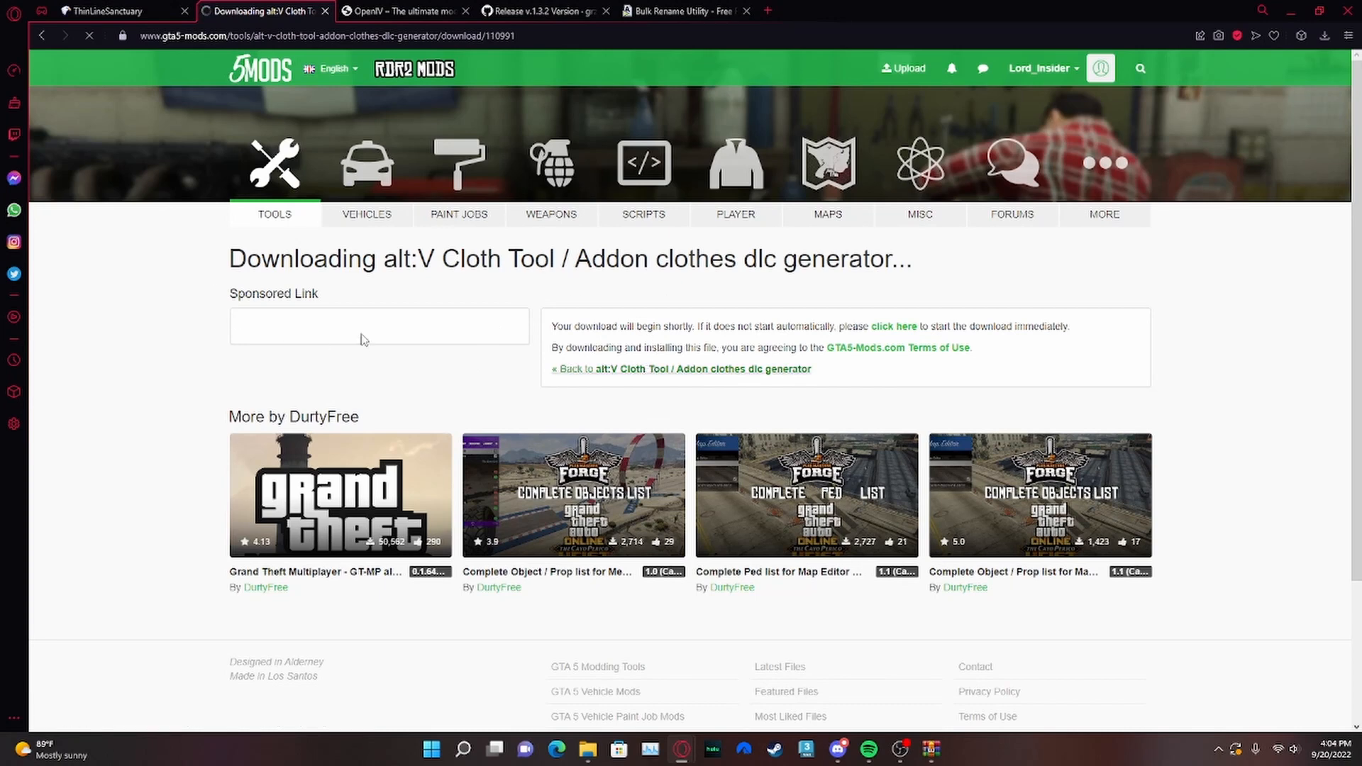
- Examine the title, features and installation notes of the alt:V Cloth Tool / Addon clothes dlc generator page
drag(229, 259, 278, 260)
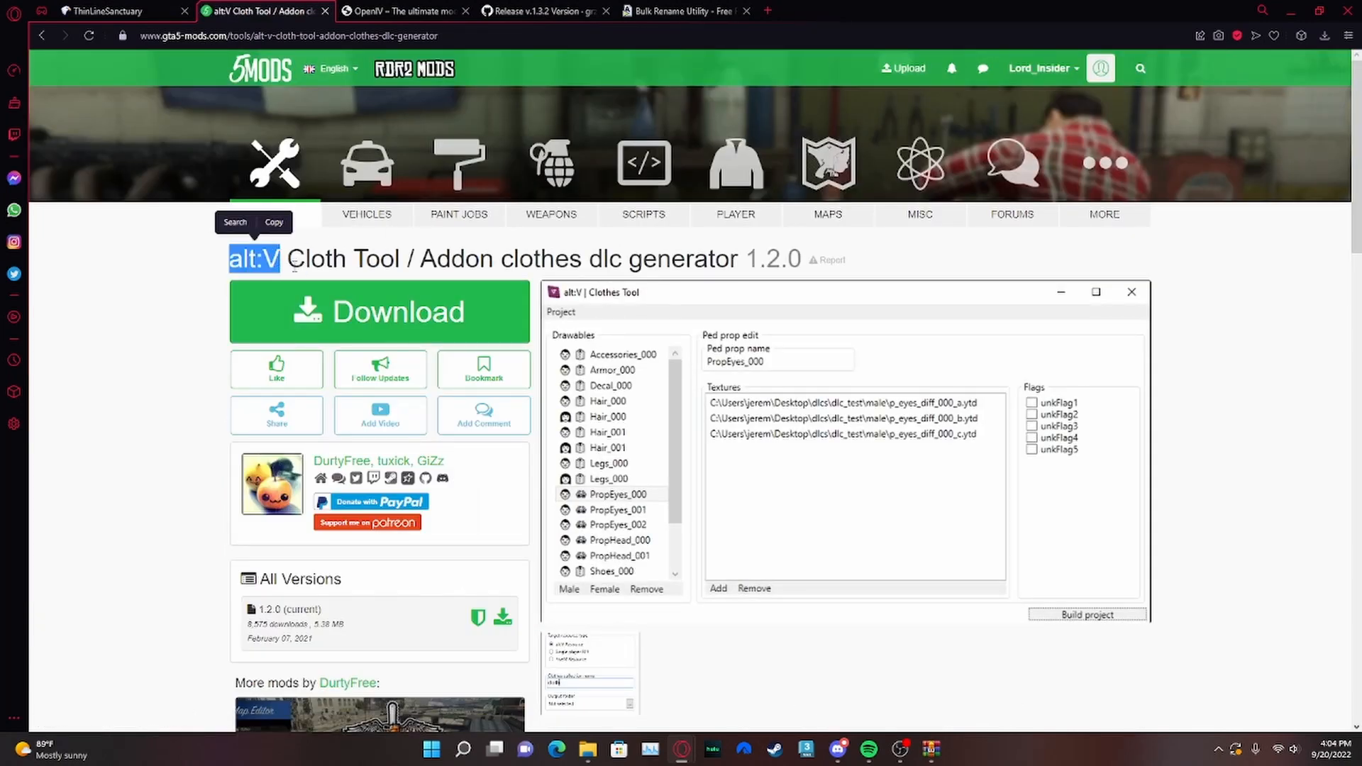
drag(421, 260, 685, 260)
click(681, 258)
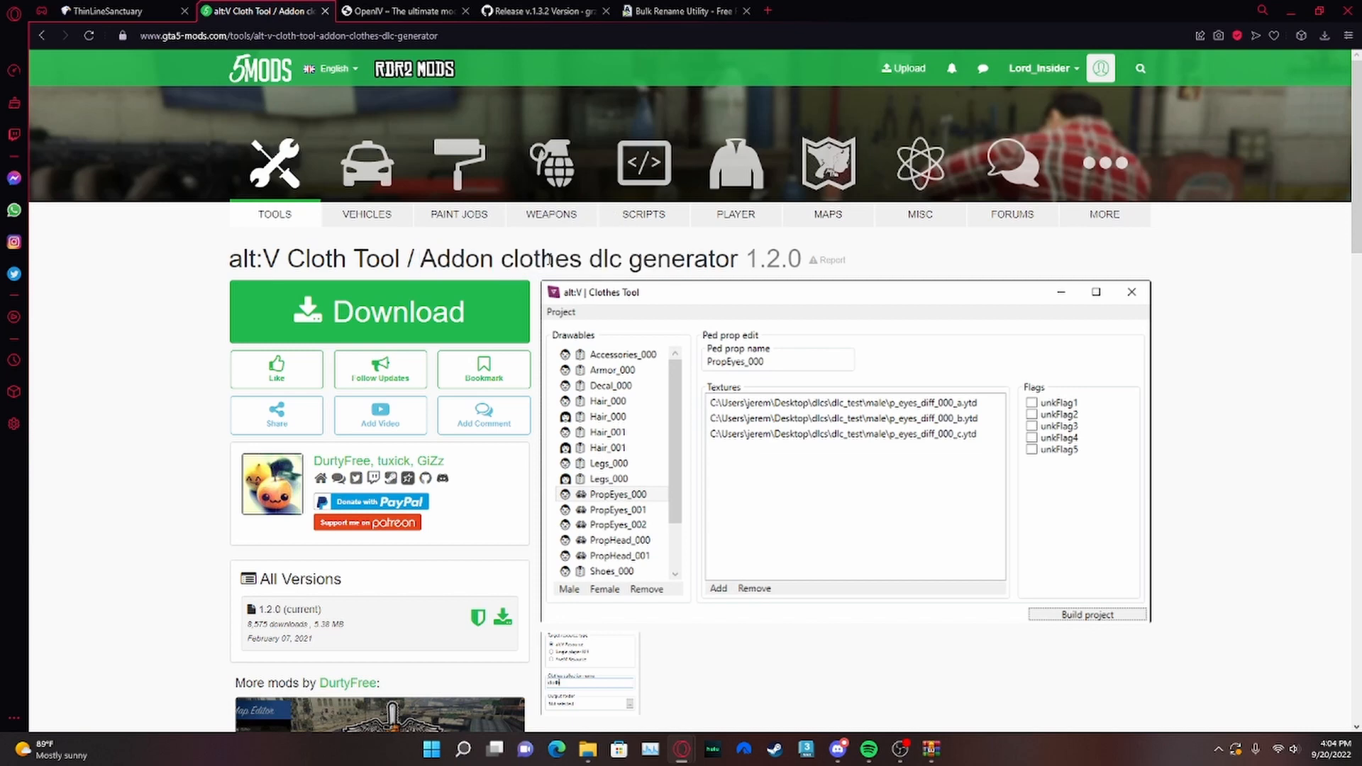
drag(546, 259, 738, 259)
scroll(694, 530, down, 1)
scroll(694, 530, down, 4)
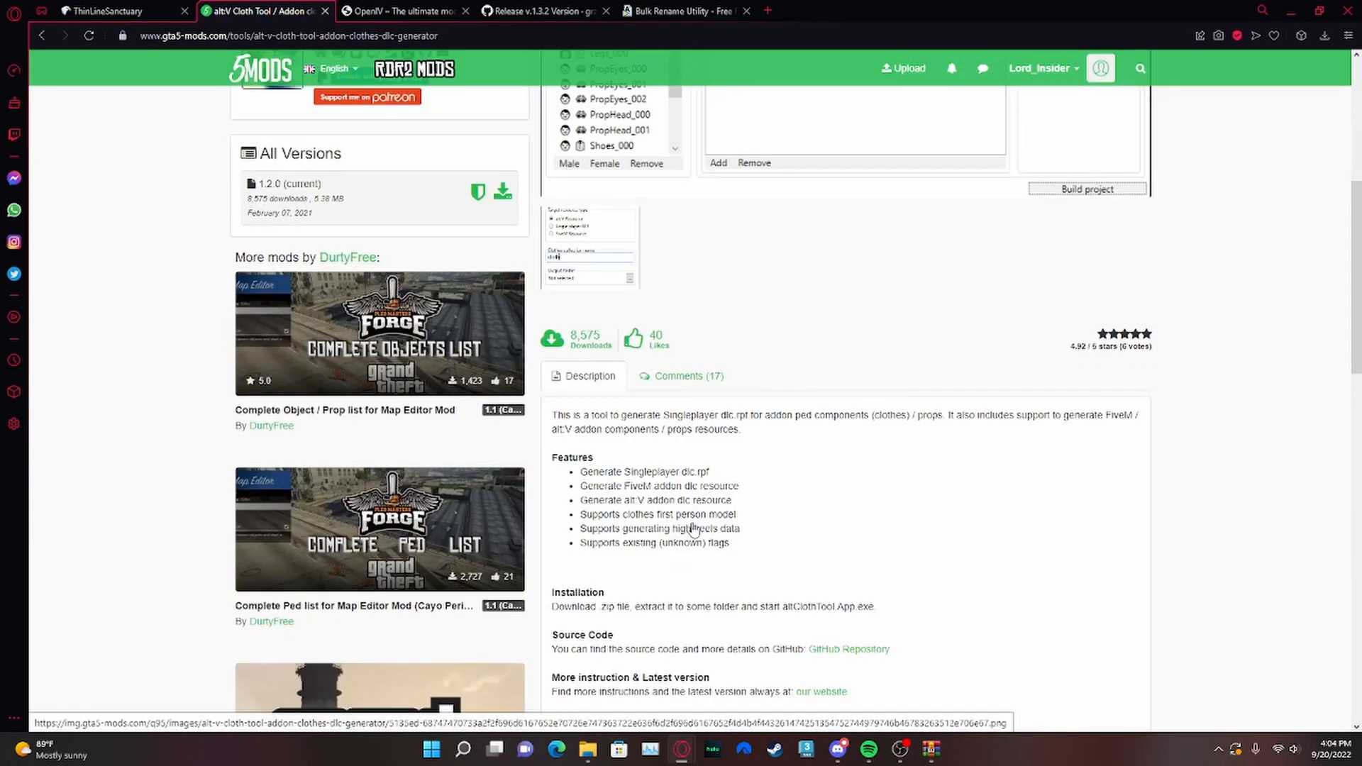
scroll(694, 530, up, 5)
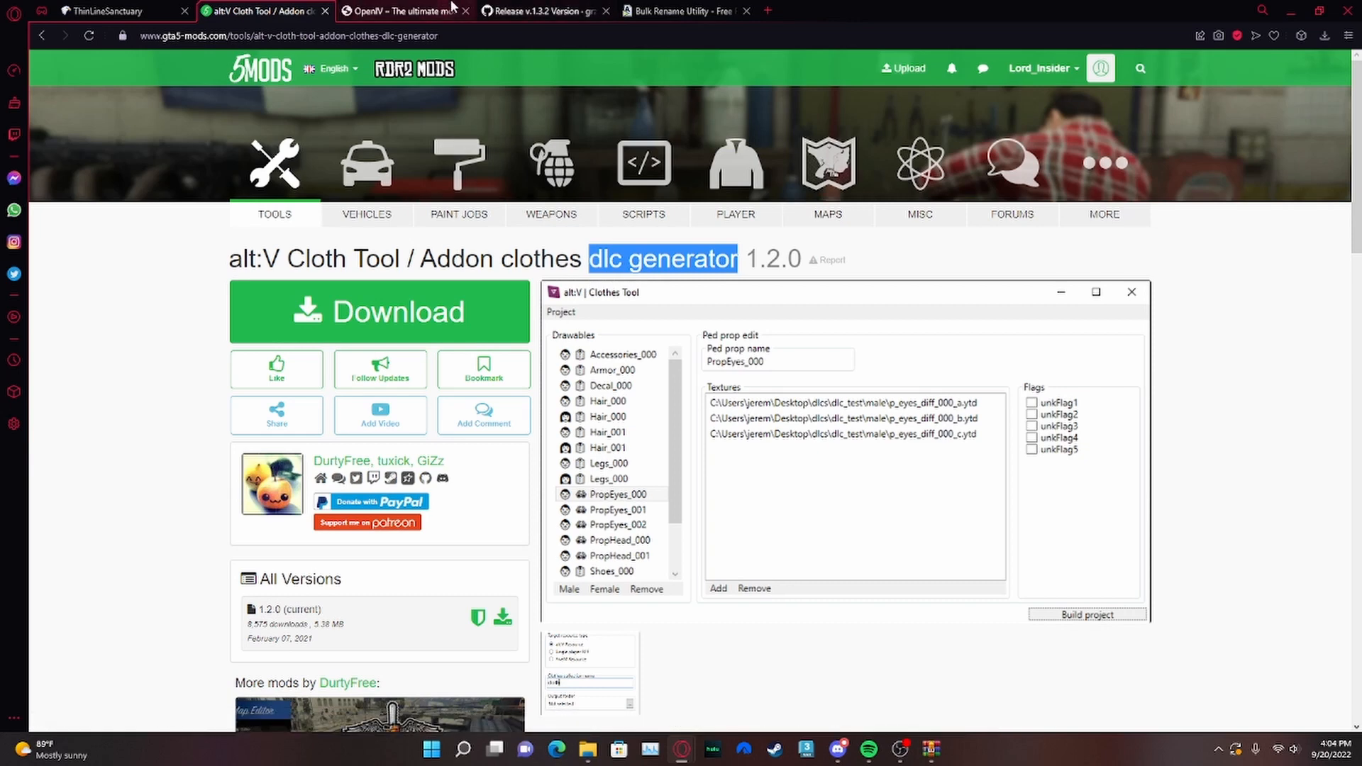
- View the OpenIV website and inspect the OpenIV 4.1 download link address in a new tab, closing that tab when done
click(395, 7)
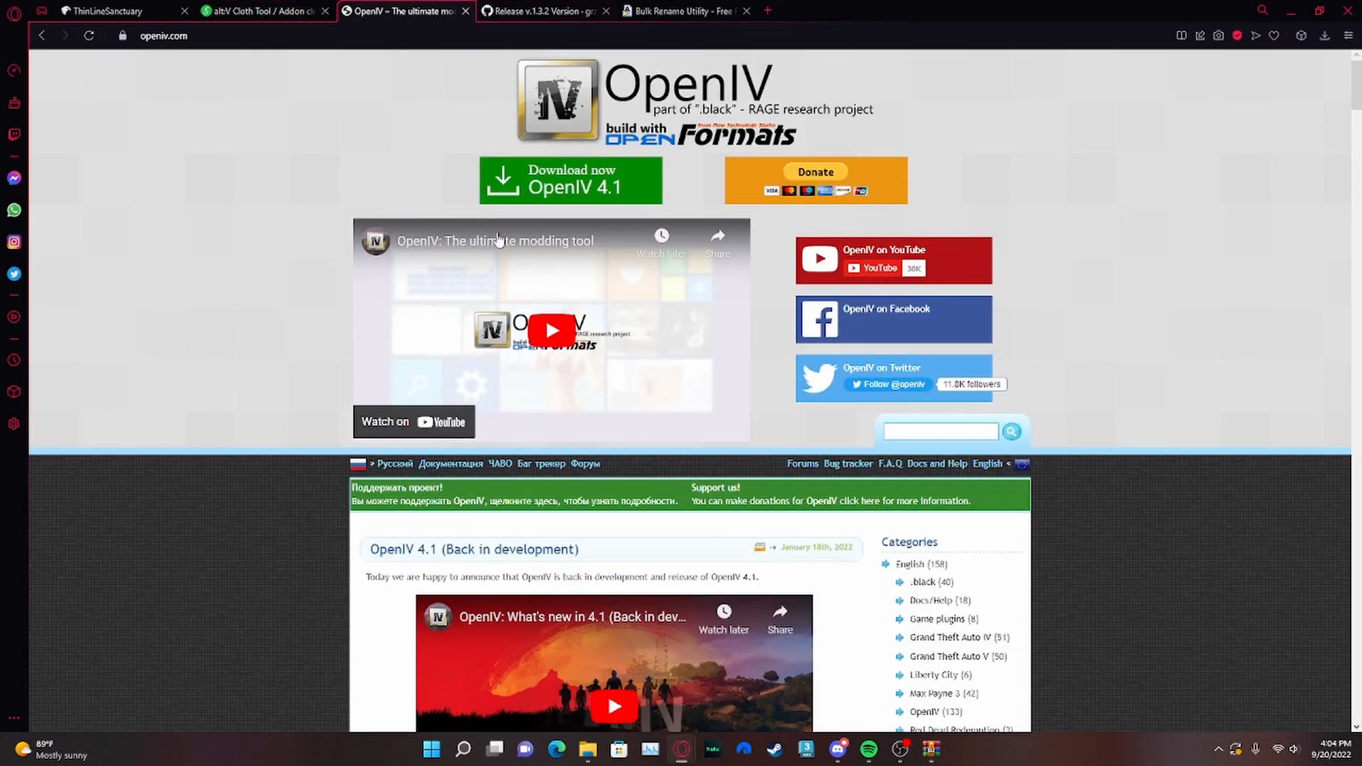
drag(780, 86, 617, 77)
right_click(559, 183)
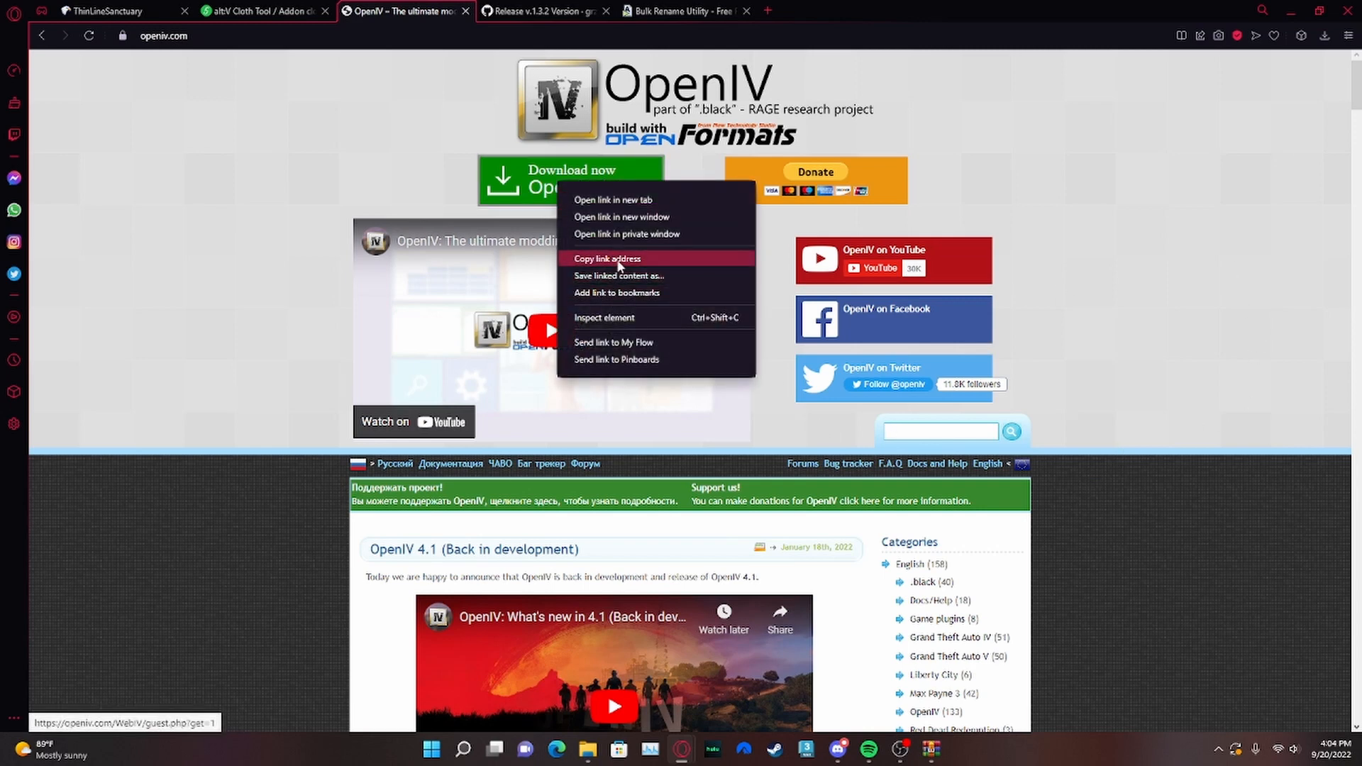
click(618, 260)
key(ctrl+t)
key(ctrl+v)
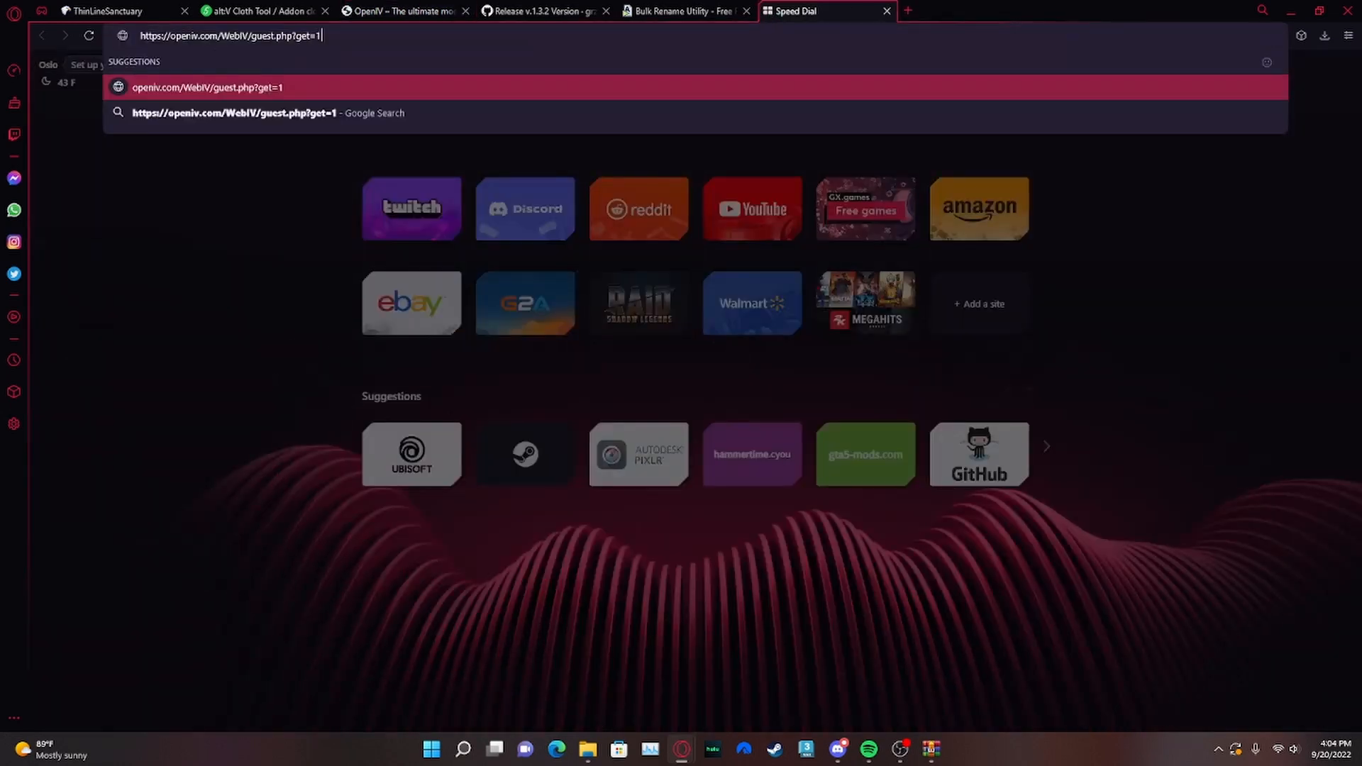
drag(161, 34, 142, 35)
click(886, 11)
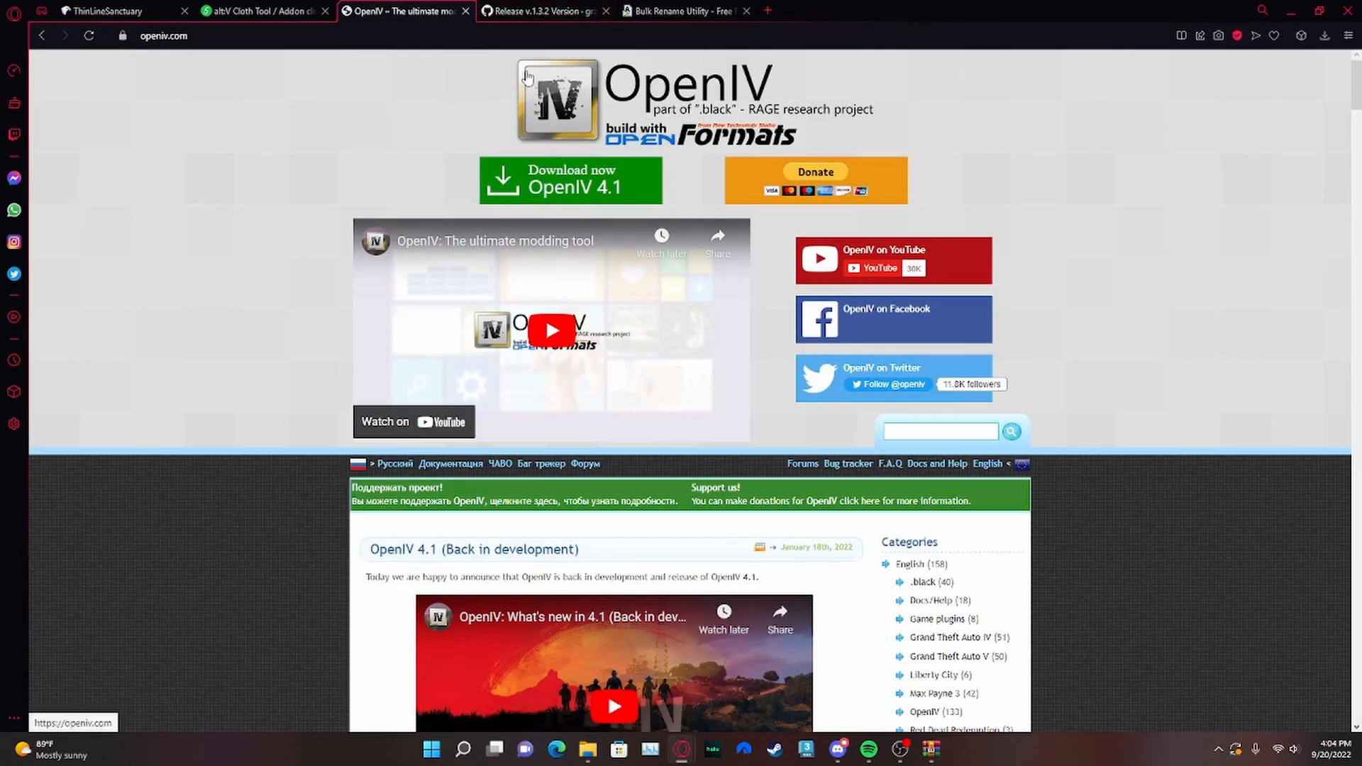
- Review the version number and release notes on the YMTEditor v1.3.2 GitHub release page
click(539, 11)
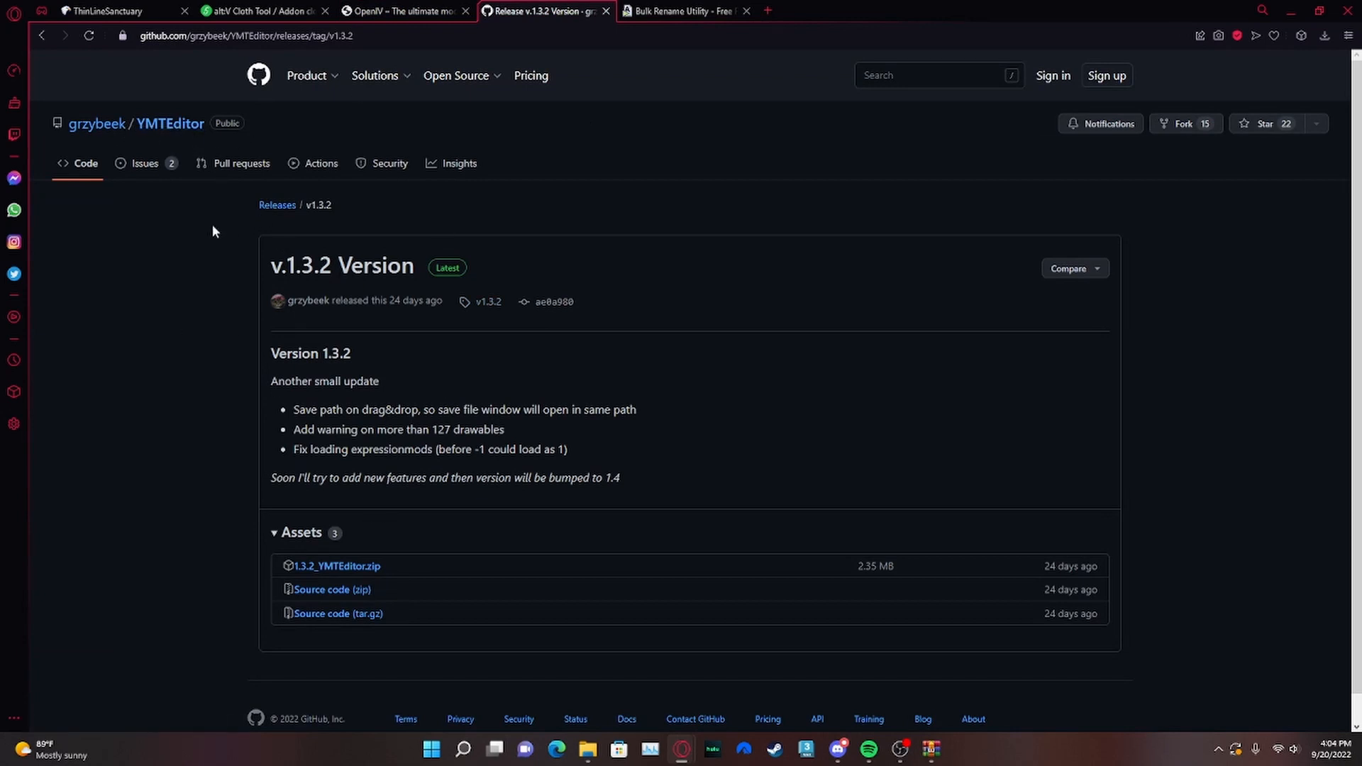
drag(692, 495, 261, 359)
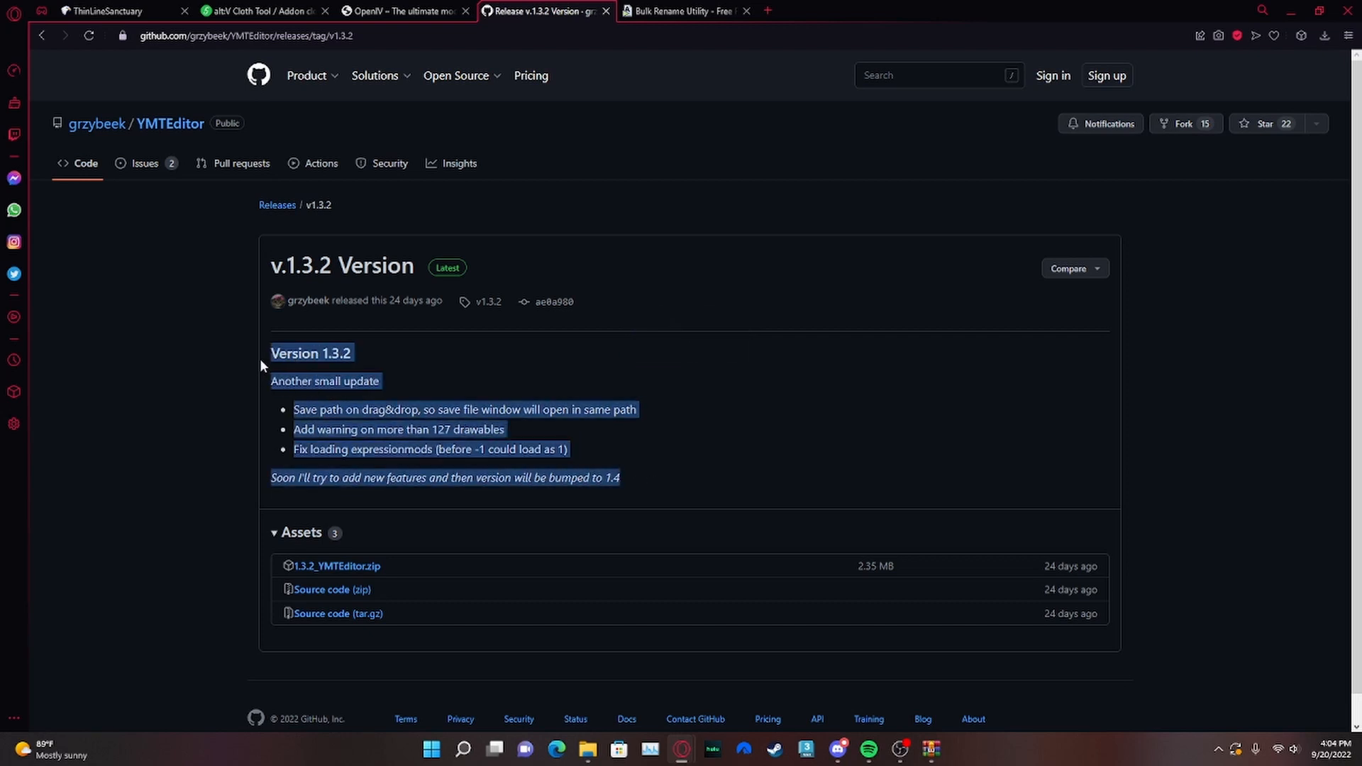
click(398, 387)
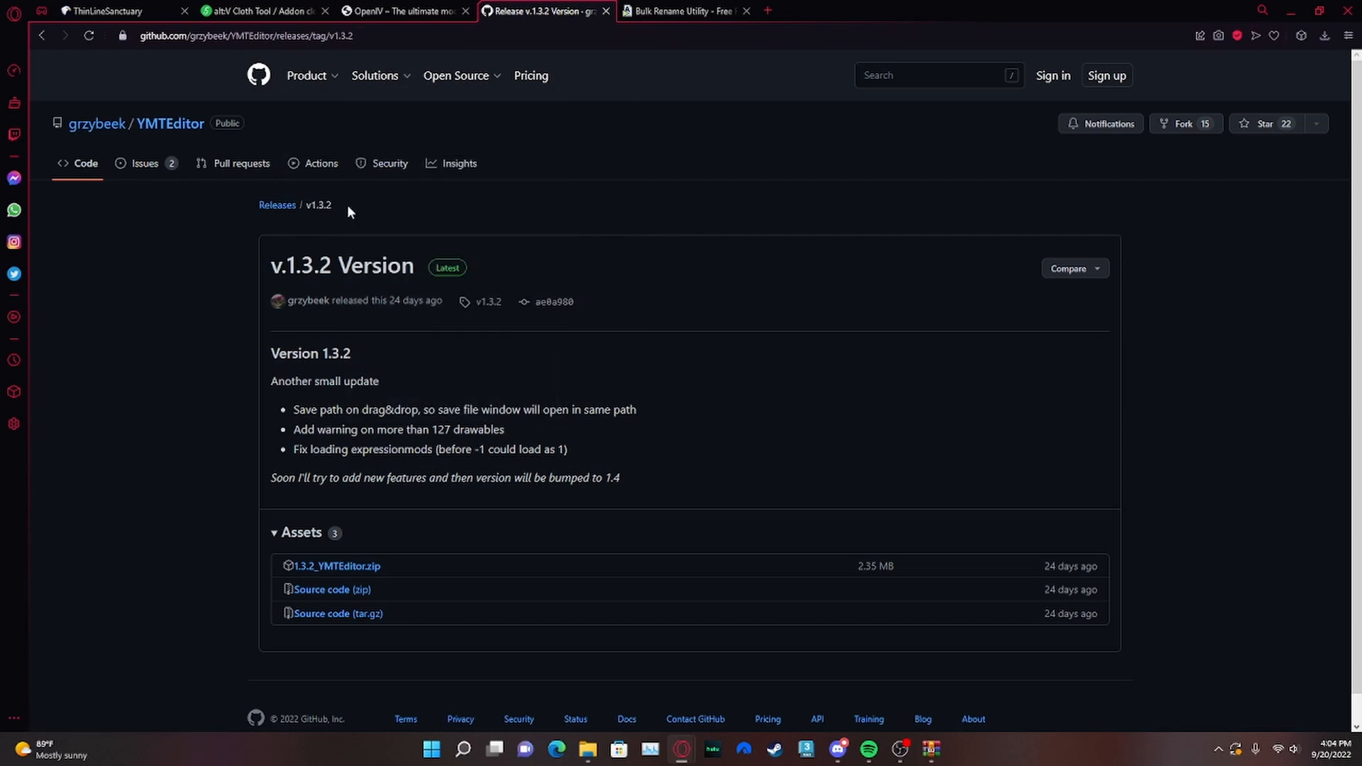
drag(347, 204, 303, 205)
click(492, 215)
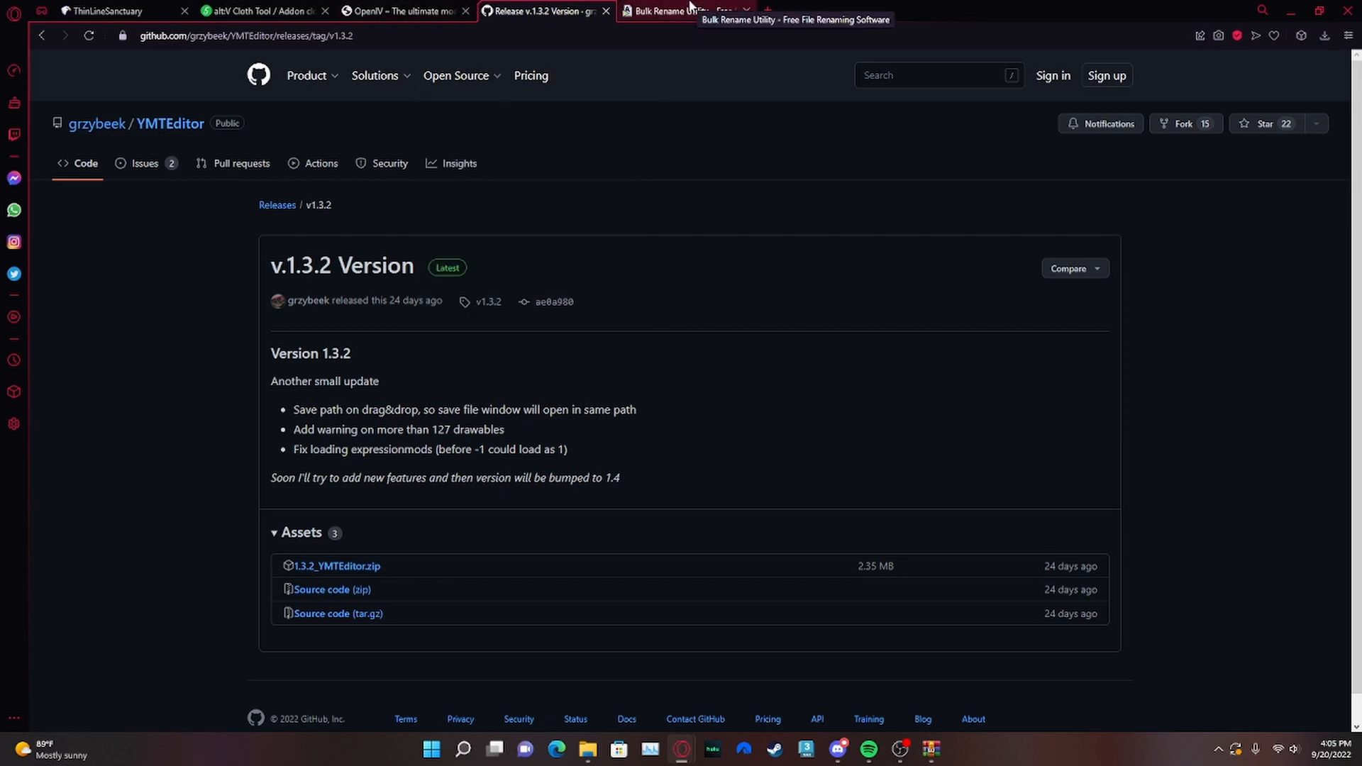
- Look over the introduction and download page of the Bulk Rename Utility website
click(447, 7)
click(686, 7)
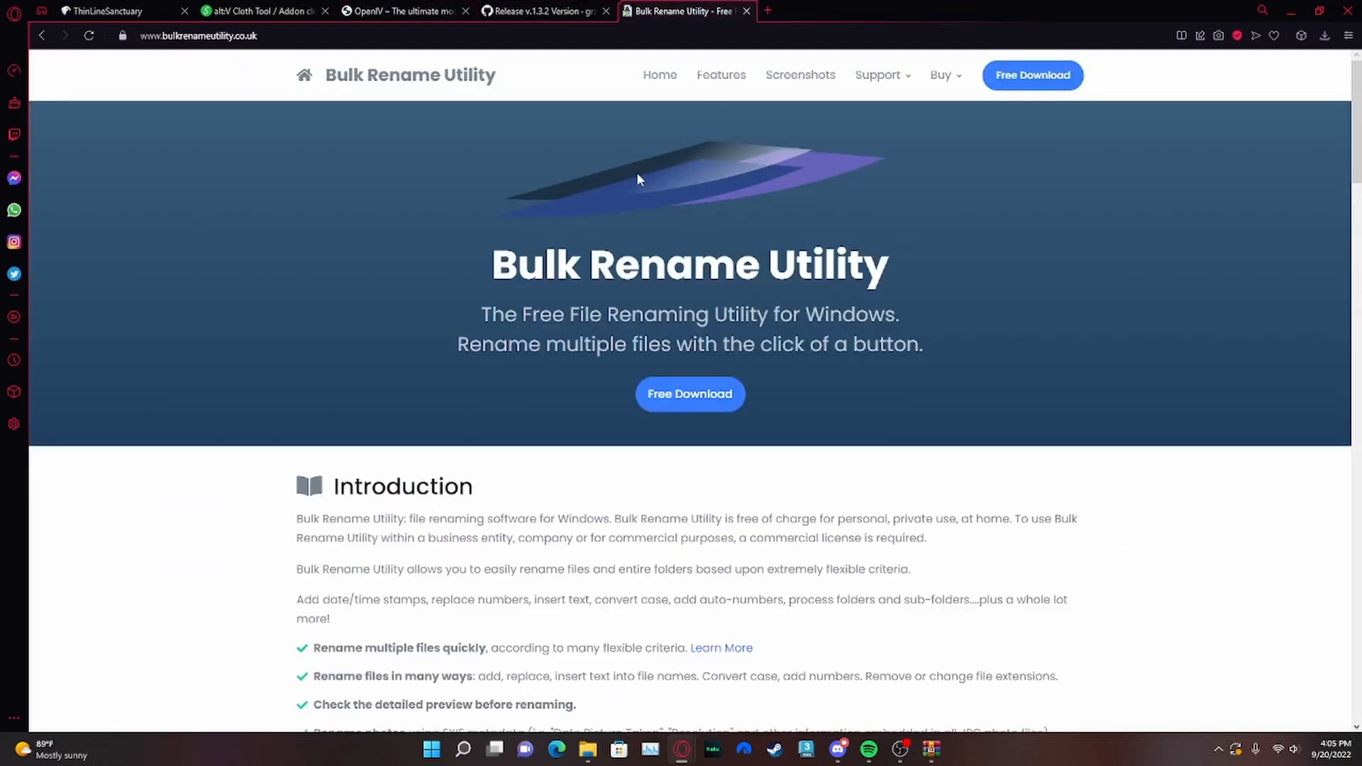
drag(505, 265, 884, 278)
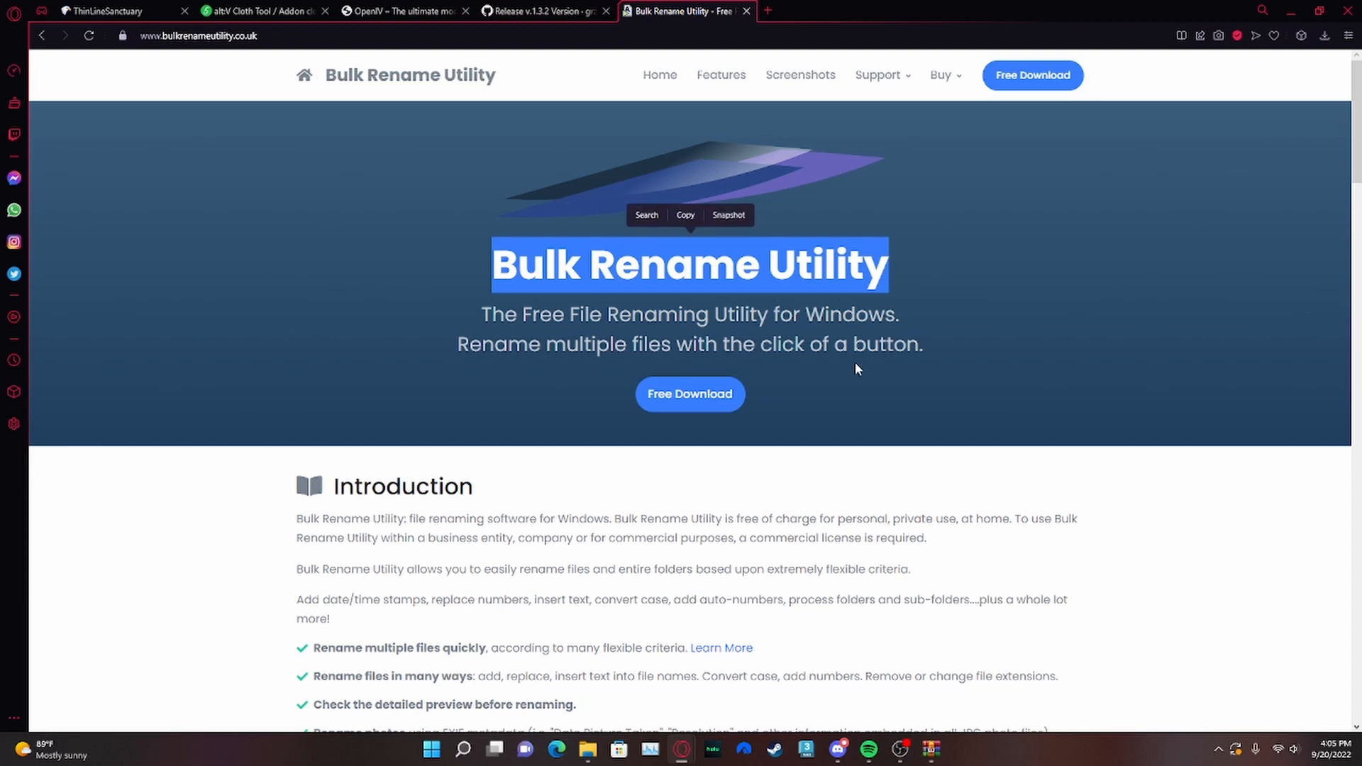
scroll(856, 366, down, 5)
scroll(572, 272, up, 5)
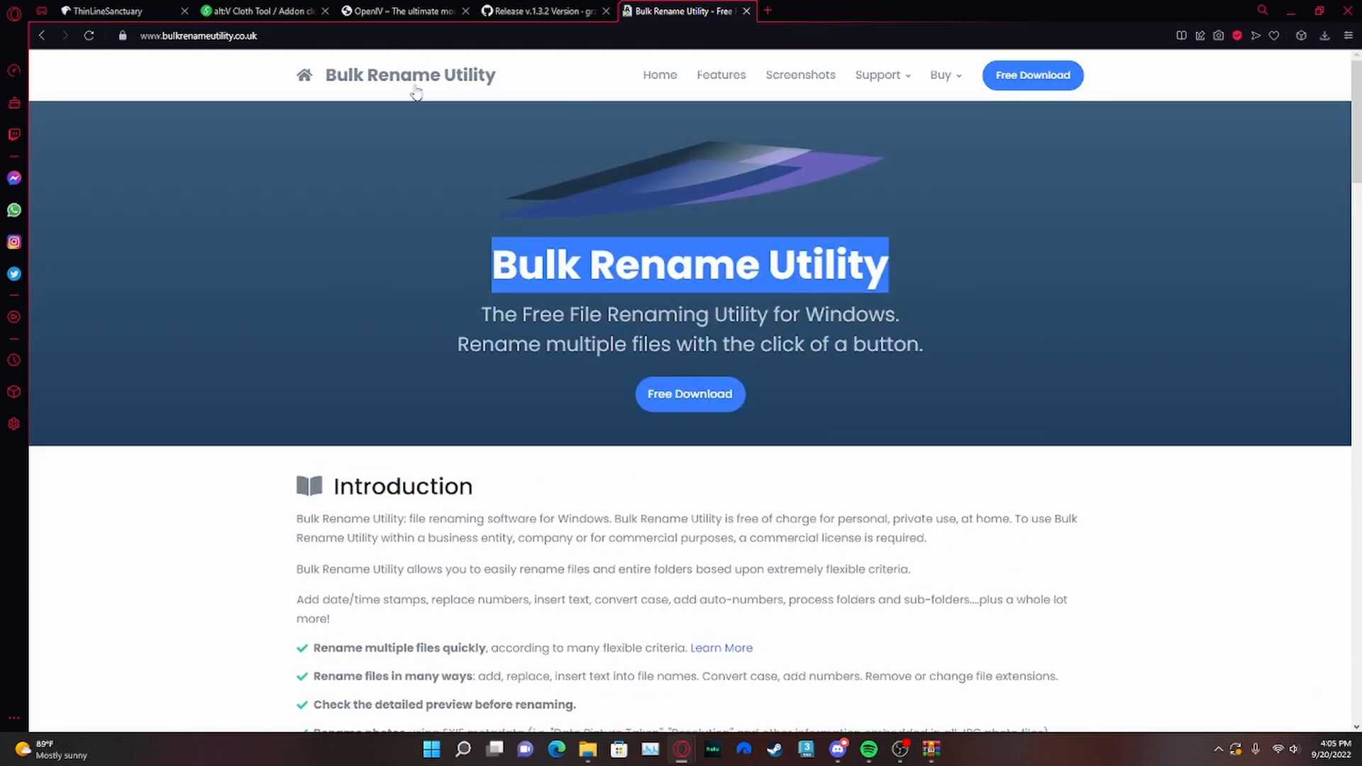
- Find Bulk Rename Utility among the installed apps by searching for "bulk" and launch it
click(454, 753)
text(bulk)
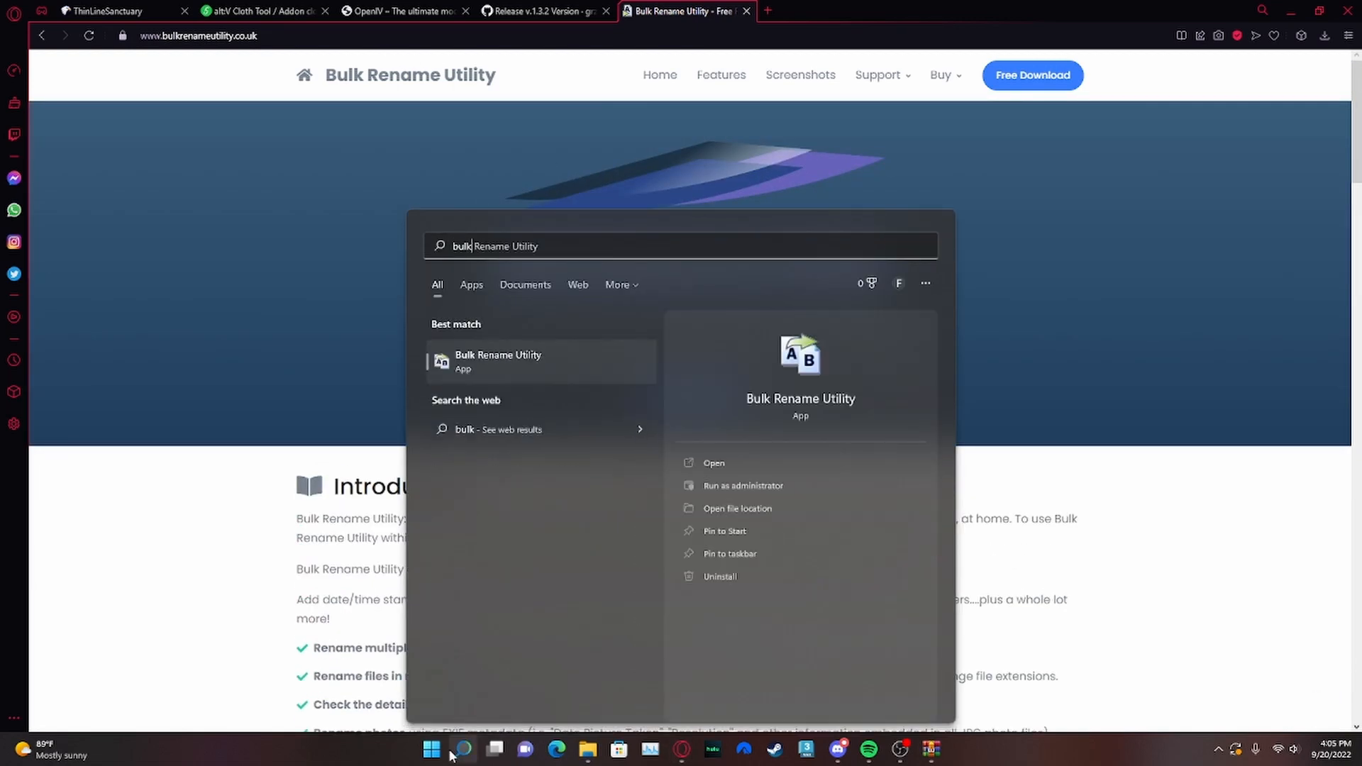
key(Return)
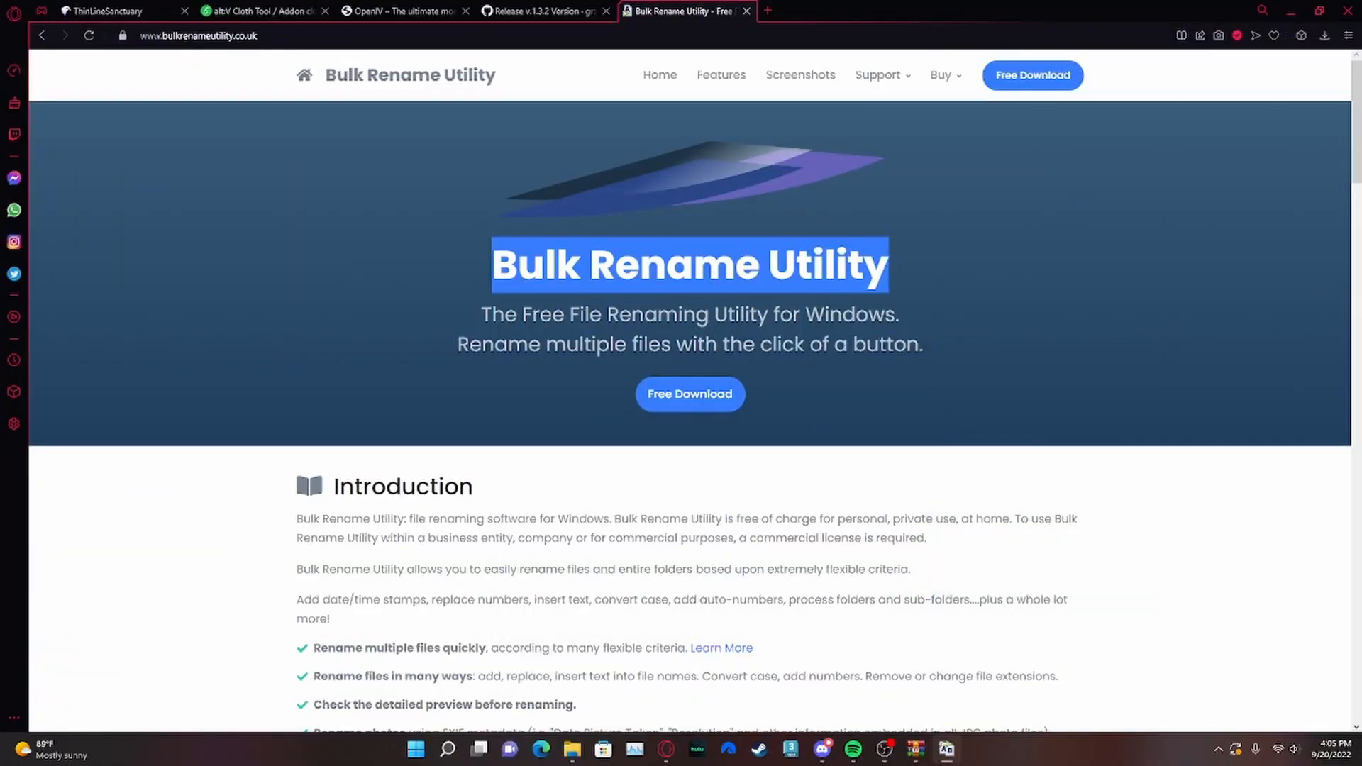
- Open the LSCSO Uniform Package.rar archive from the Downloads folder in WinRAR
click(572, 750)
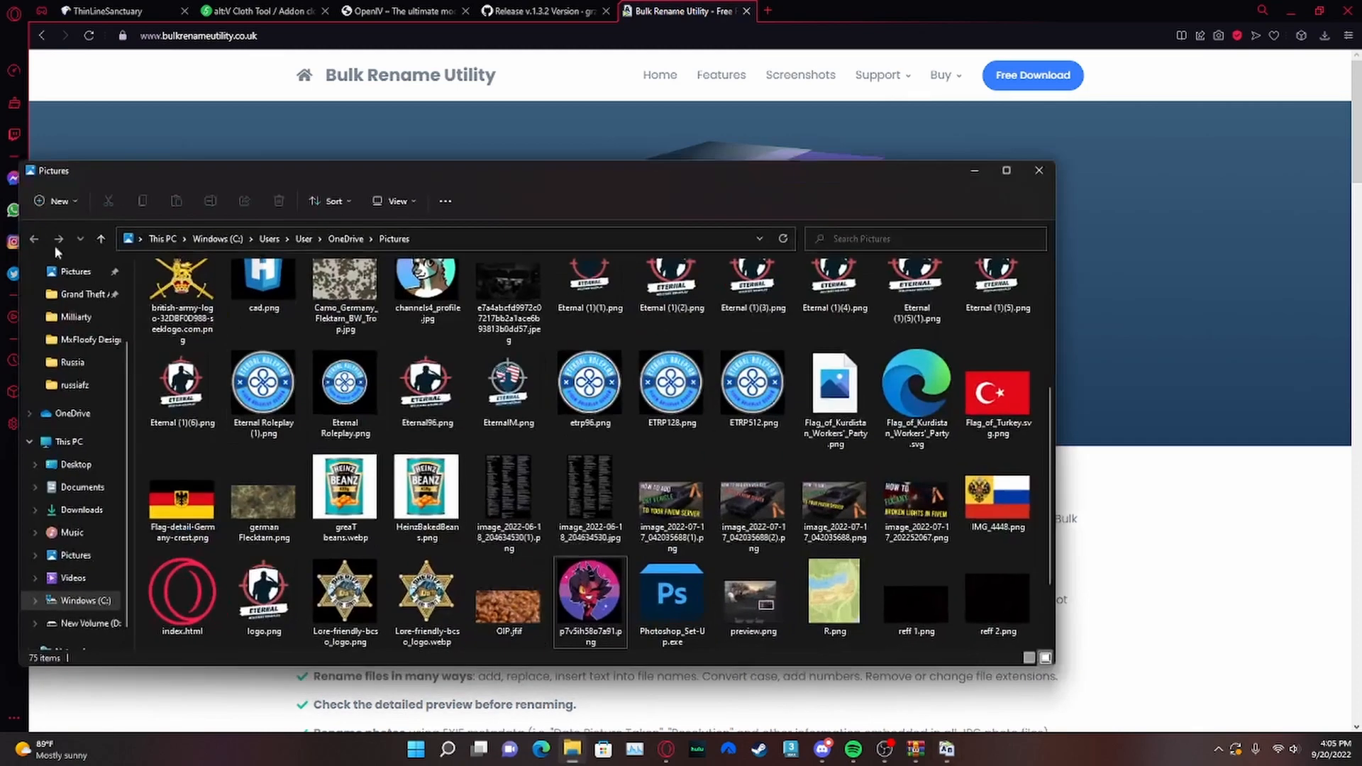
click(78, 294)
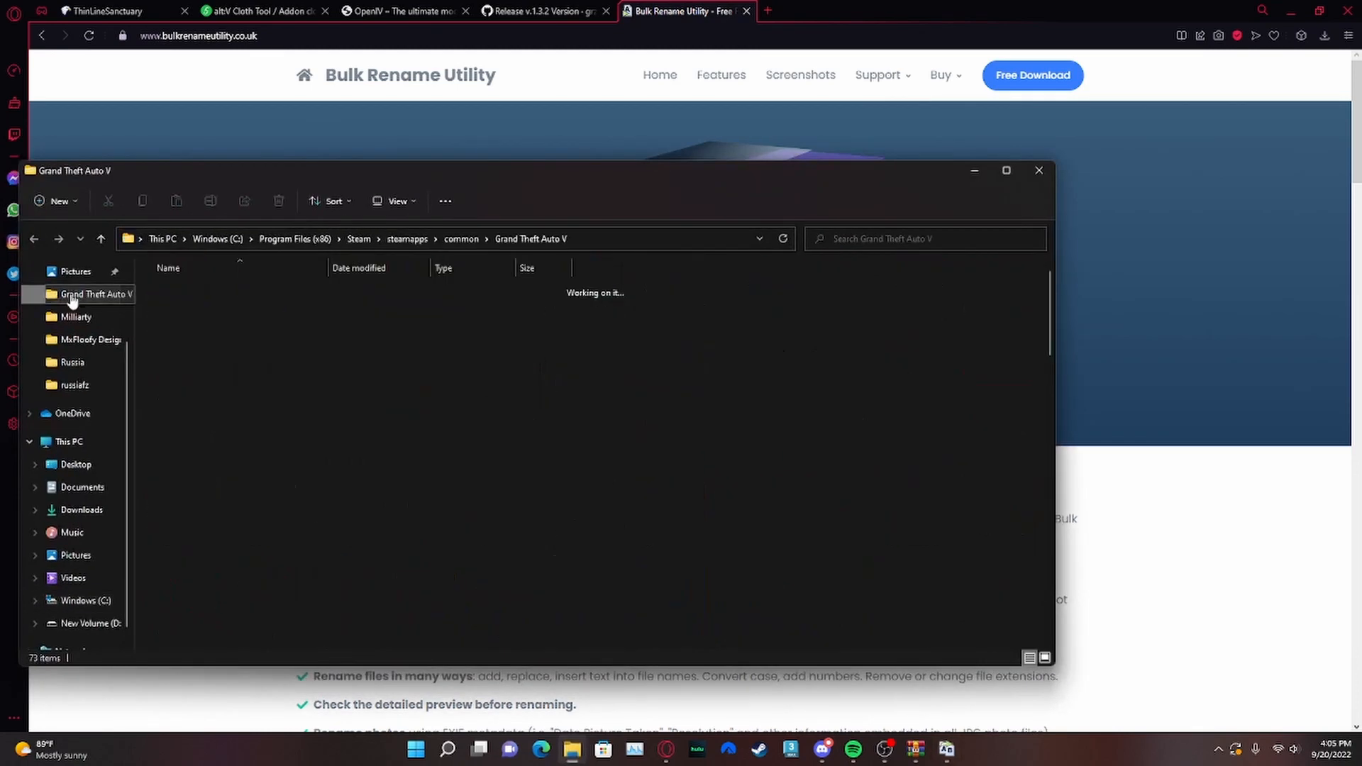
scroll(71, 305, up, 3)
click(82, 322)
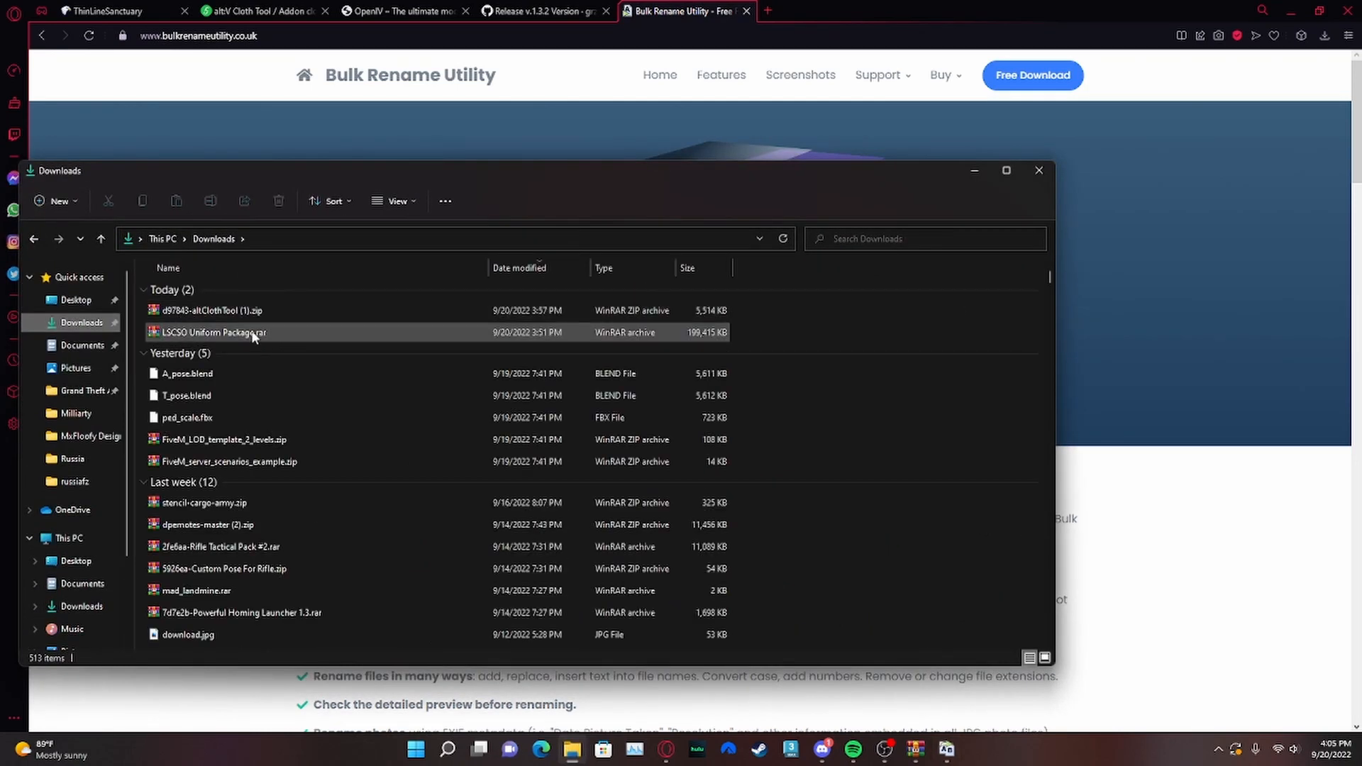
double_click(251, 334)
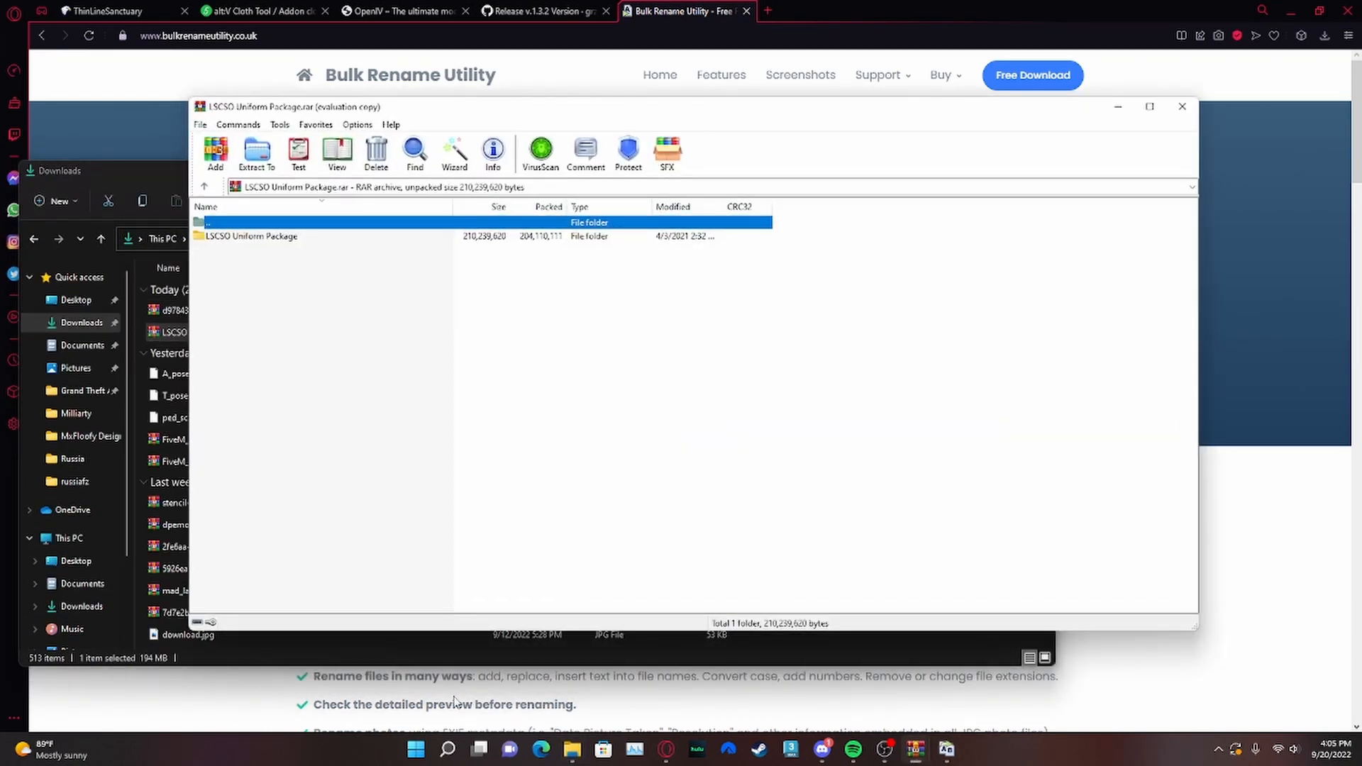
- Create a folder named EUP Addon Video 2 inside the Files Used In Recordings folder
right_click(572, 758)
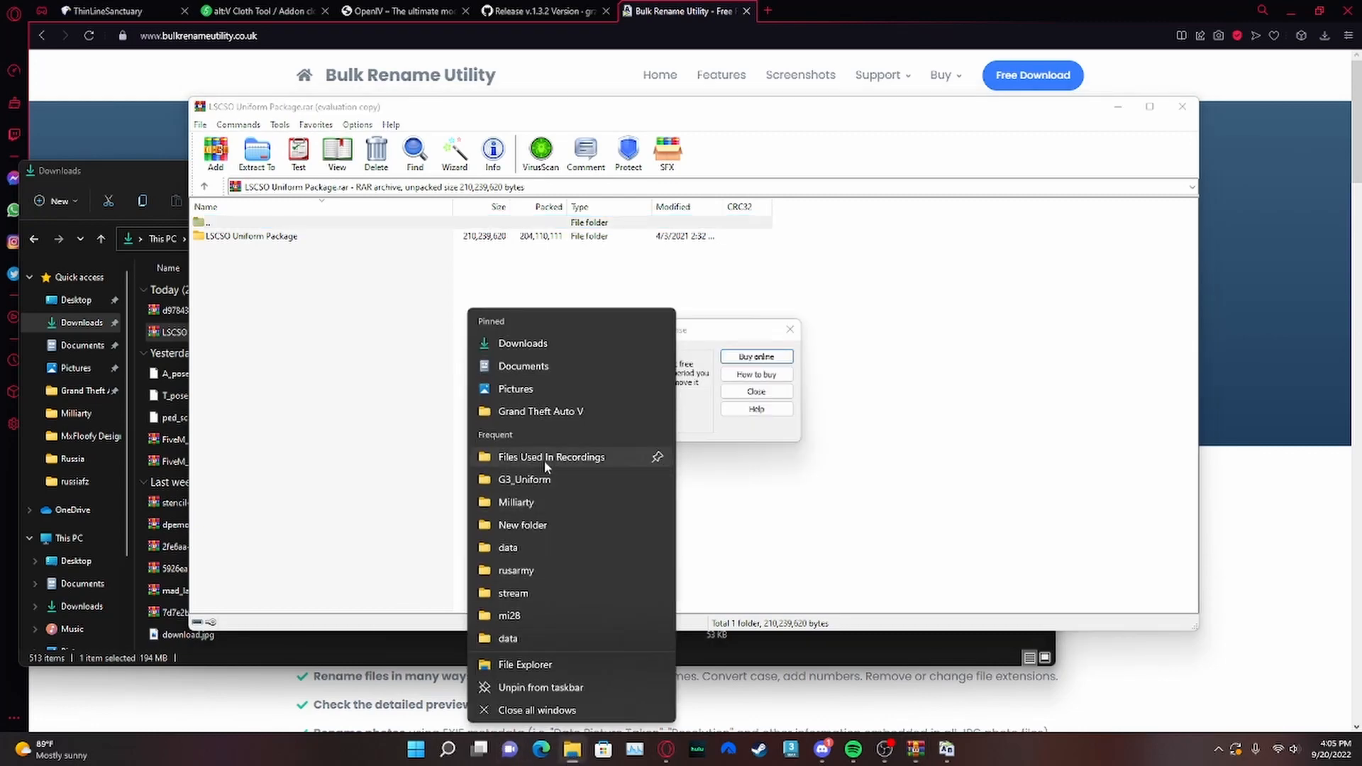
click(545, 463)
right_click(304, 446)
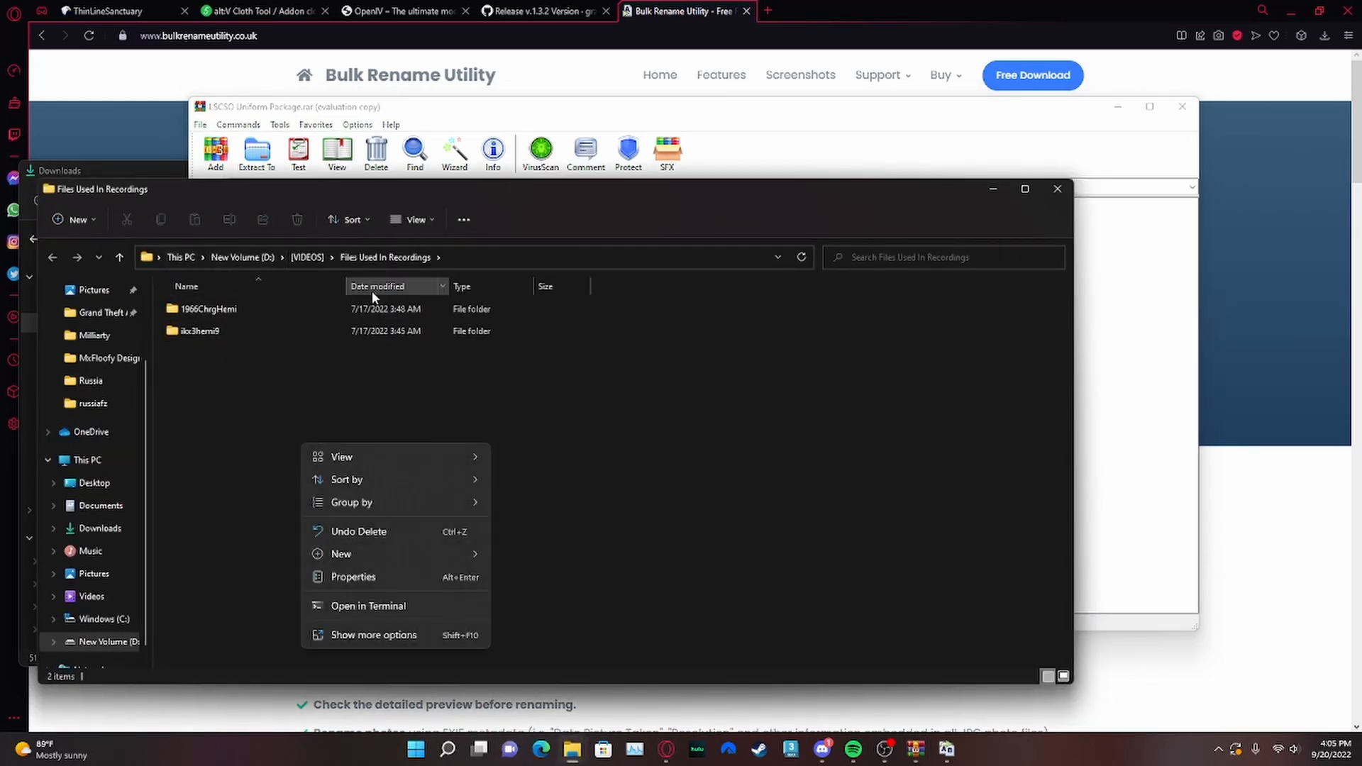
mouse_move(358, 548)
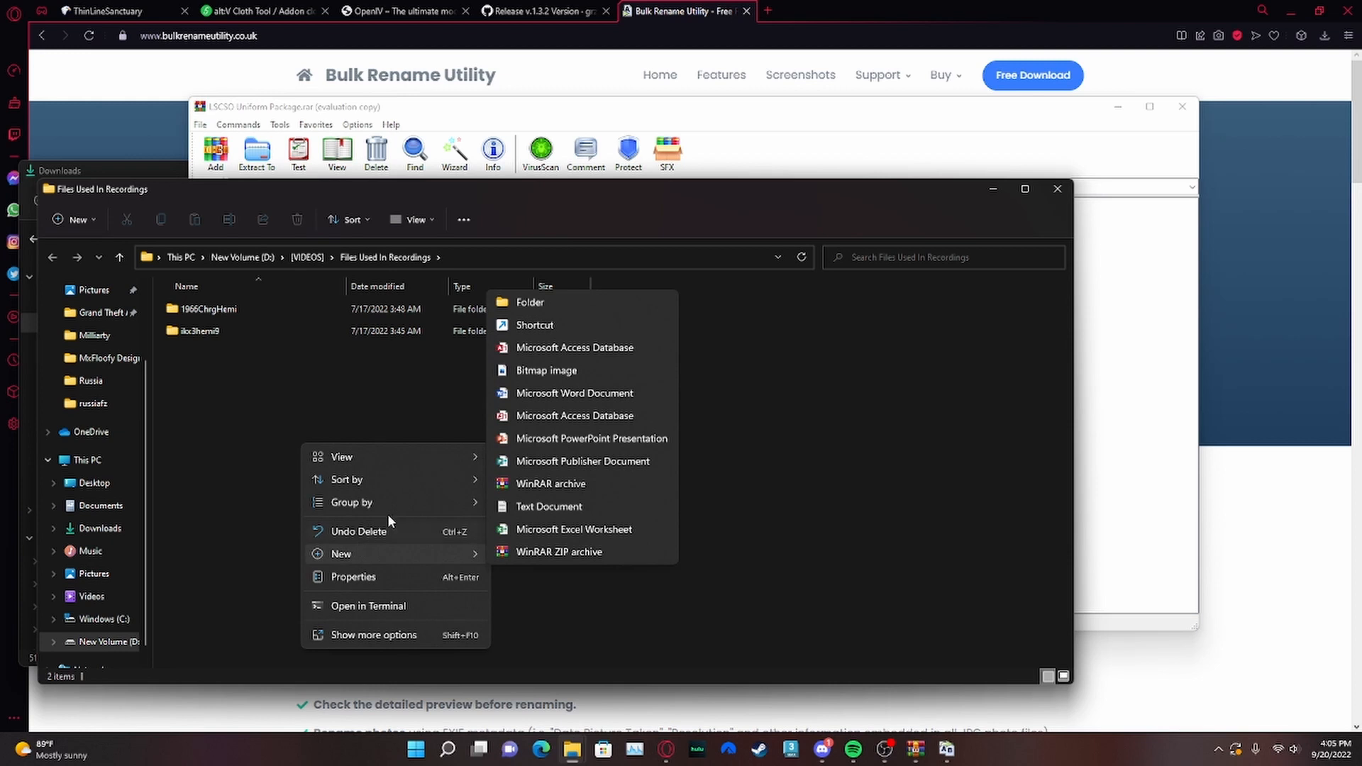
click(534, 313)
text(E)
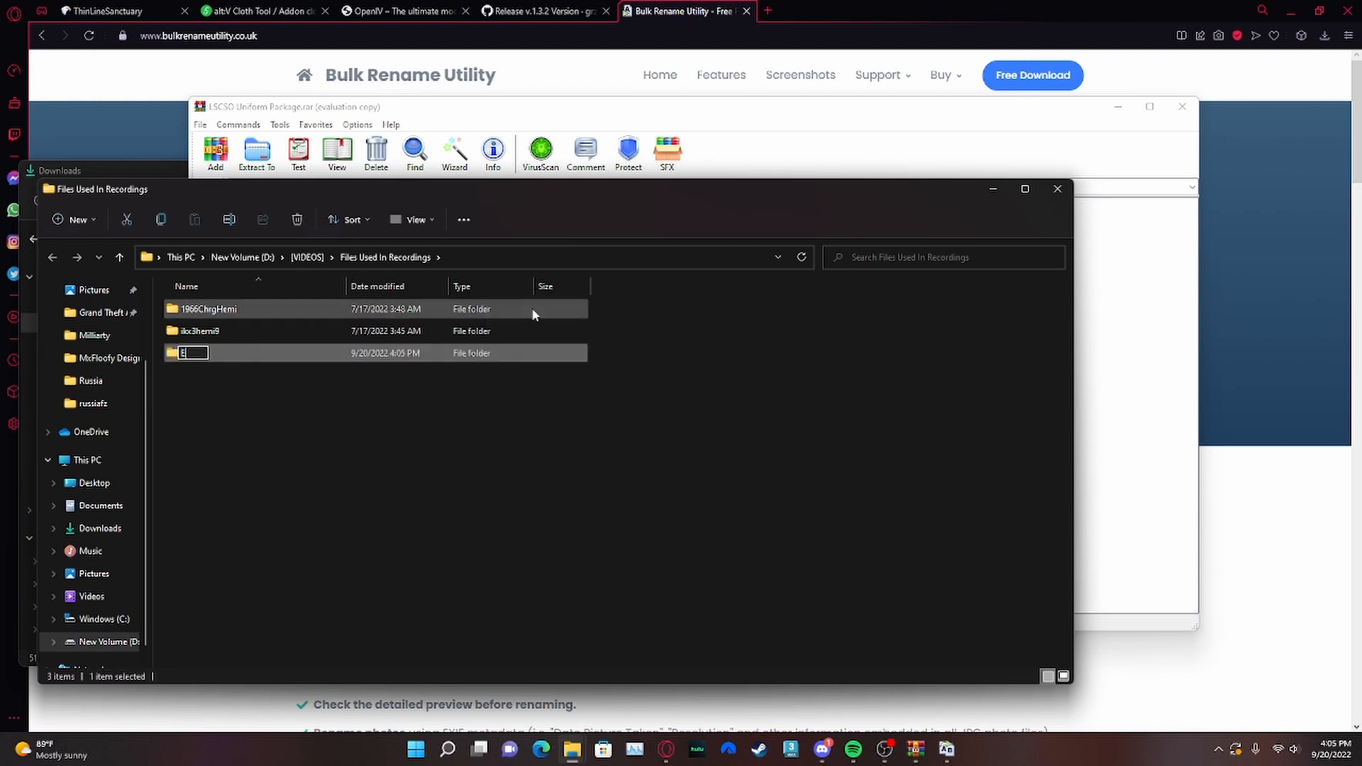
text(UP Addon Video 2)
key(Return)
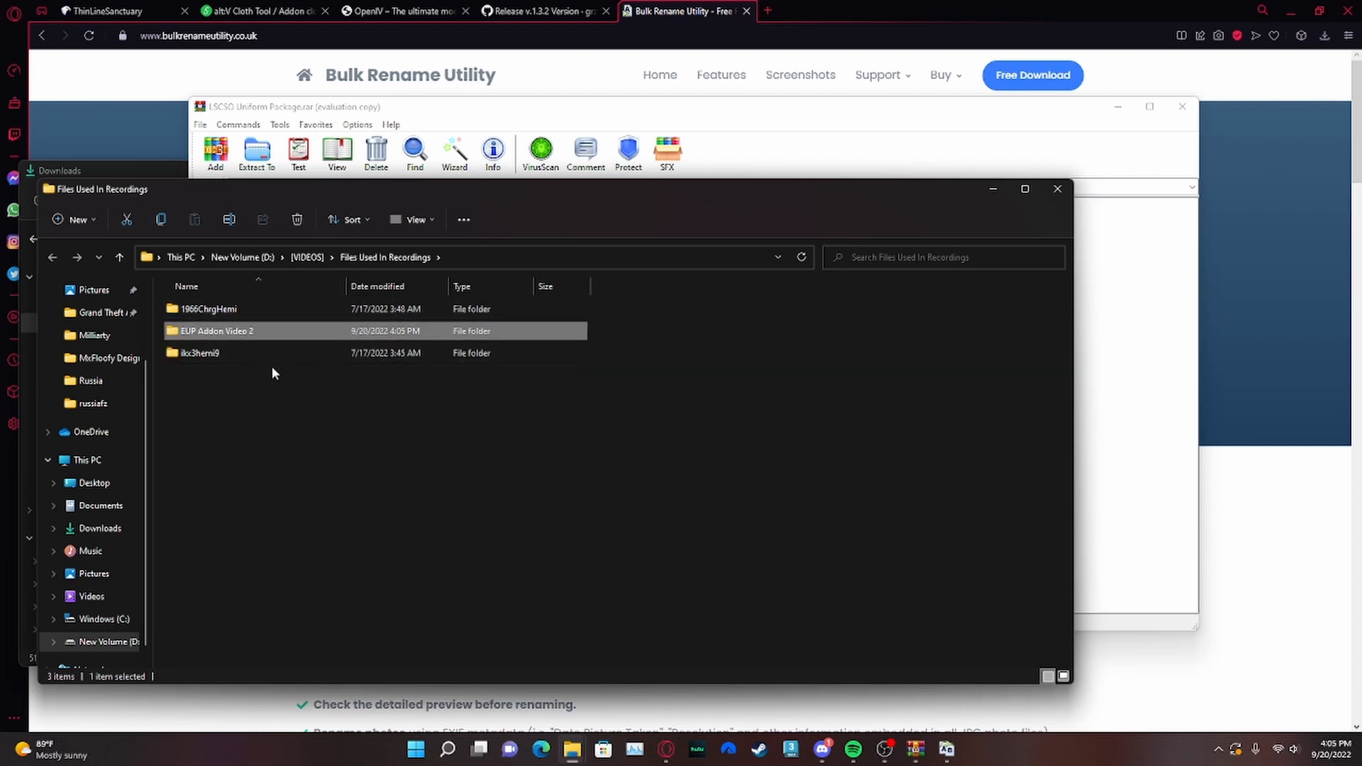
- Open the new EUP Addon Video 2 folder and the LSCSO Uniform Package folder inside the WinRAR archive
double_click(279, 337)
click(569, 117)
click(273, 236)
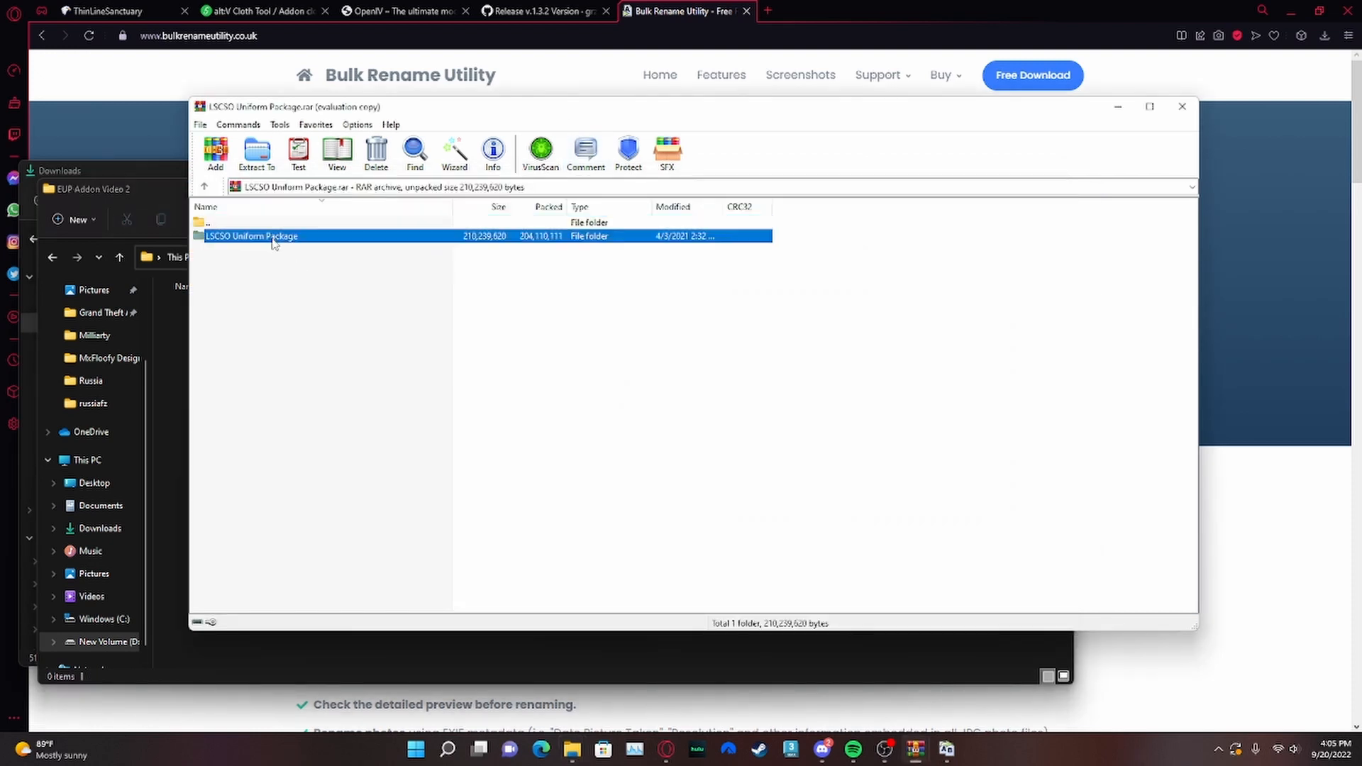
double_click(273, 236)
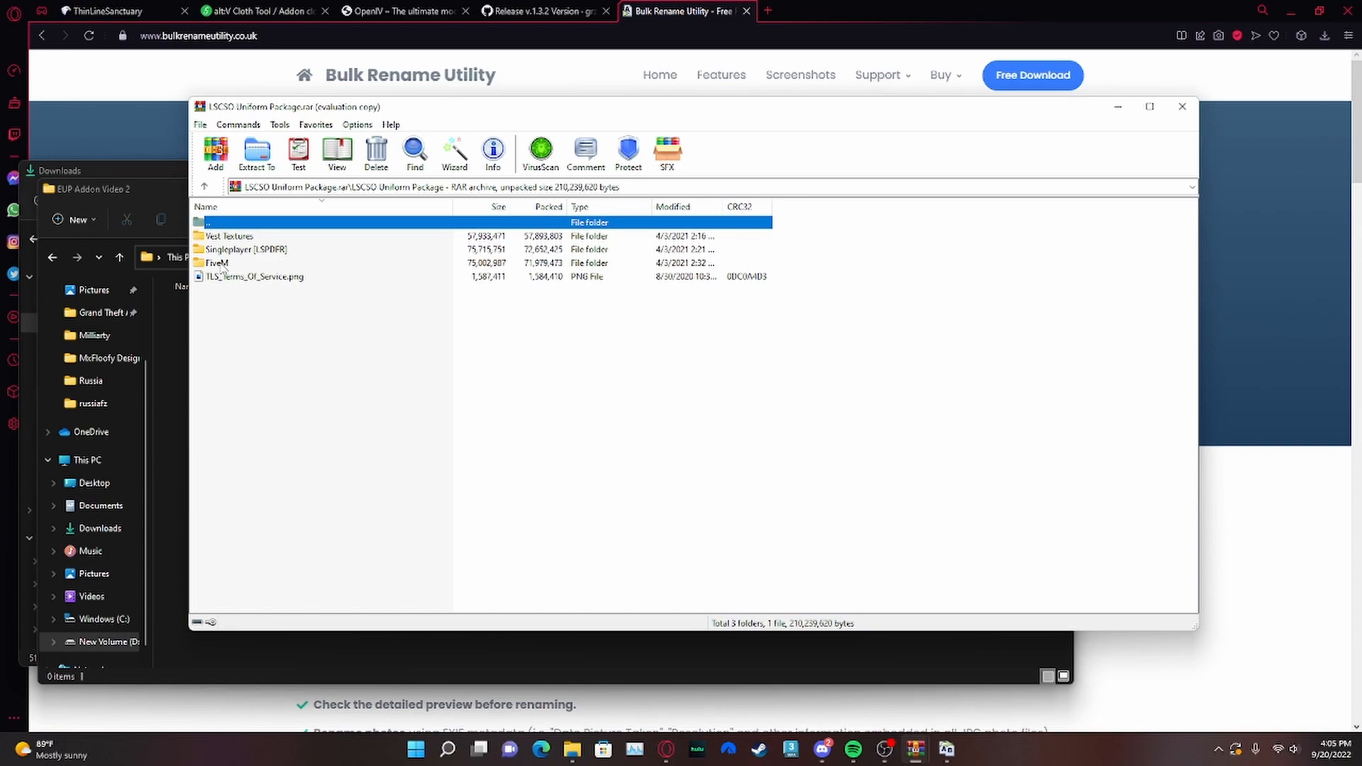
- Switch to Bulk Rename Utility and highlight the "mp_m_freemode_01_p" prefix in the name of mp_m_freemode_01_p^p_eyes_diff_002_a.ytd without renaming it
drag(1361, 170, 901, 2)
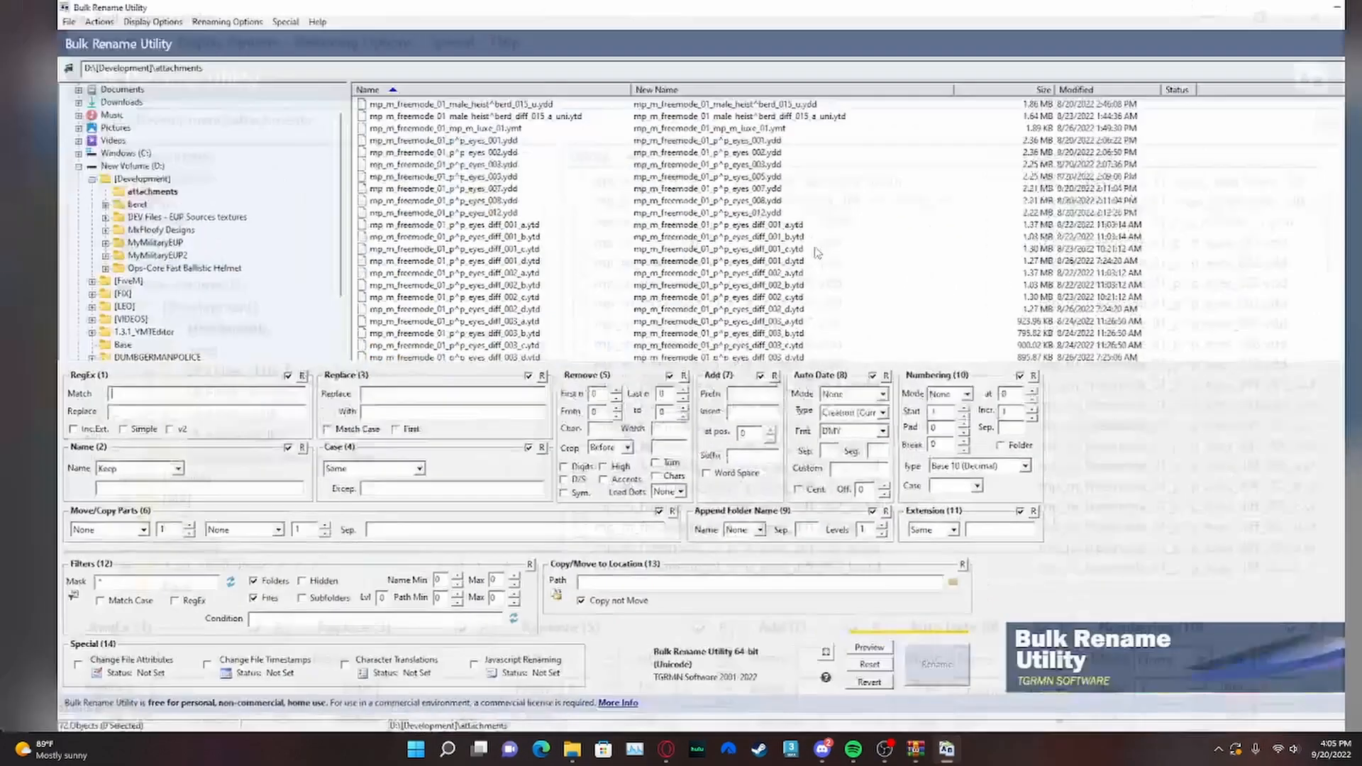
double_click(403, 275)
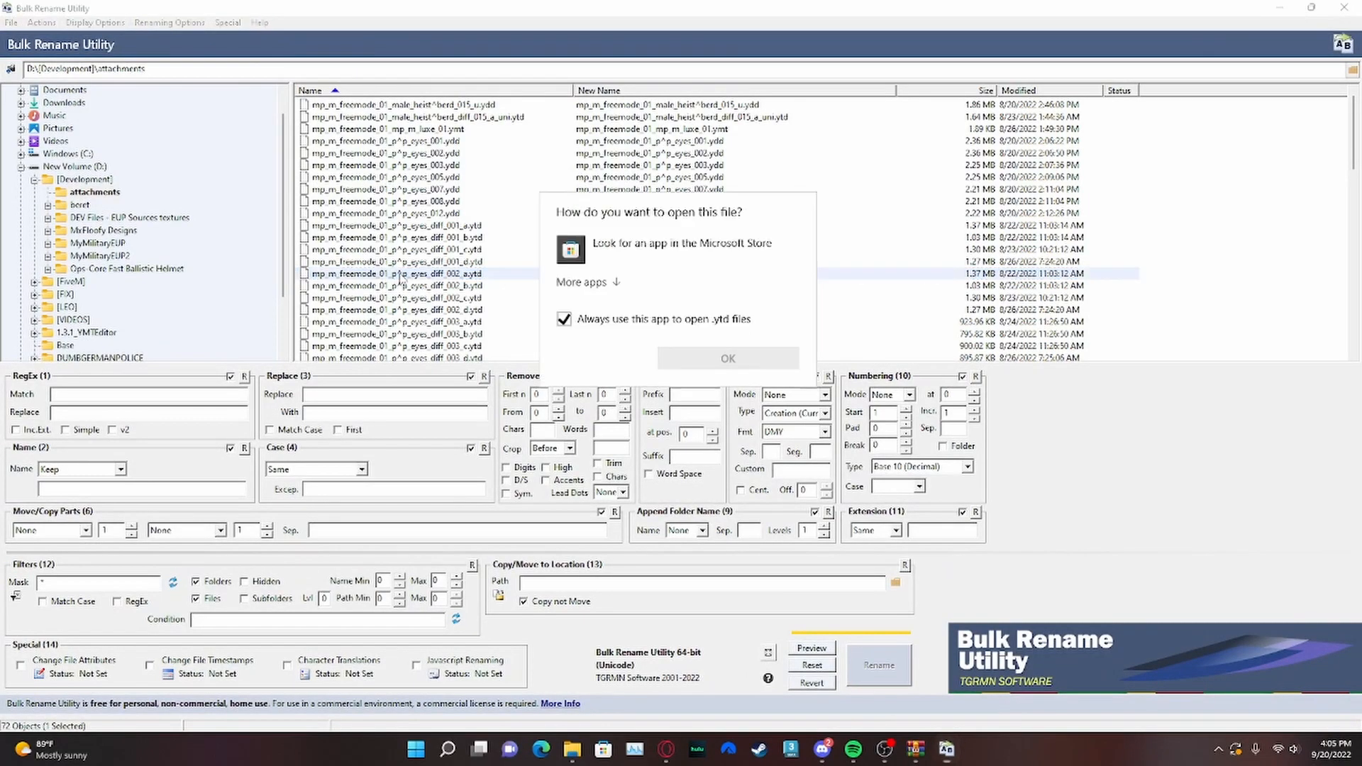
click(403, 273)
click(404, 273)
drag(403, 274, 308, 274)
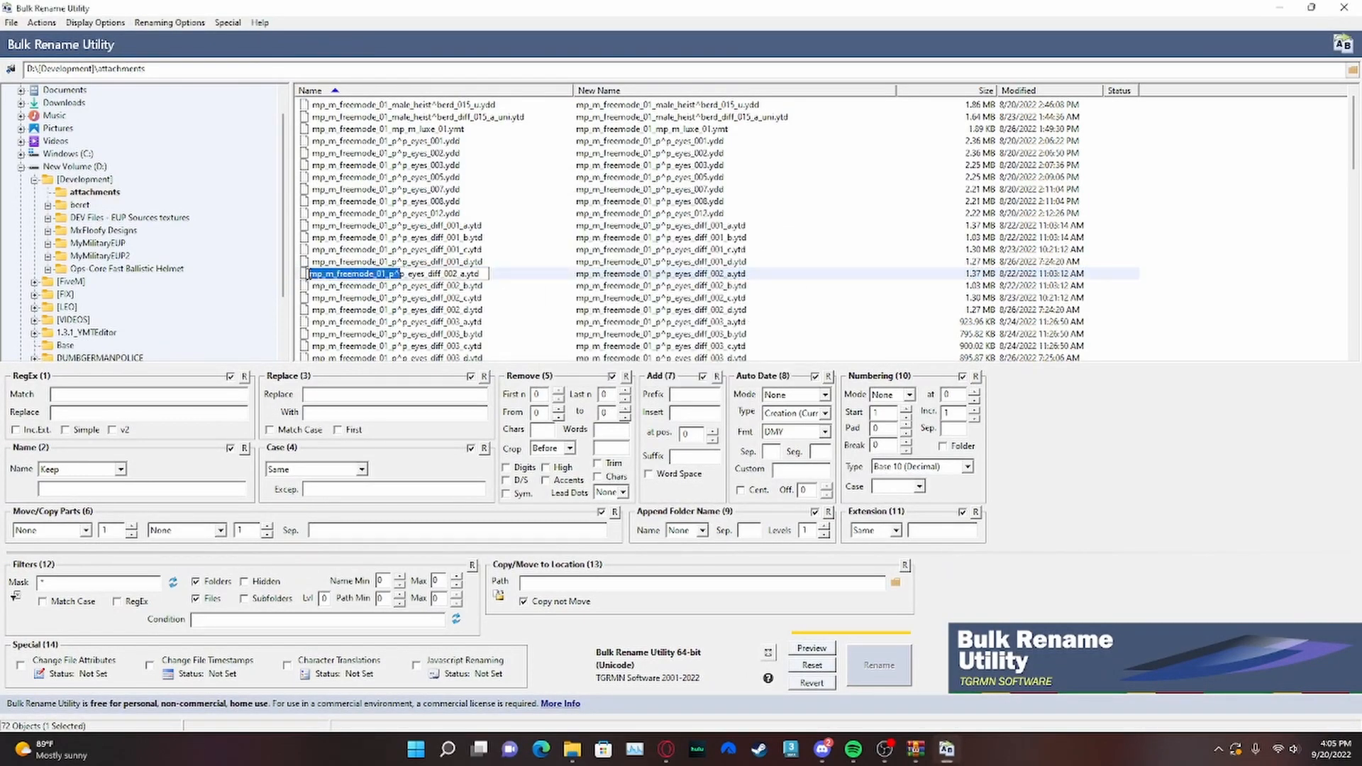
click(399, 274)
drag(398, 274, 272, 266)
key(Escape)
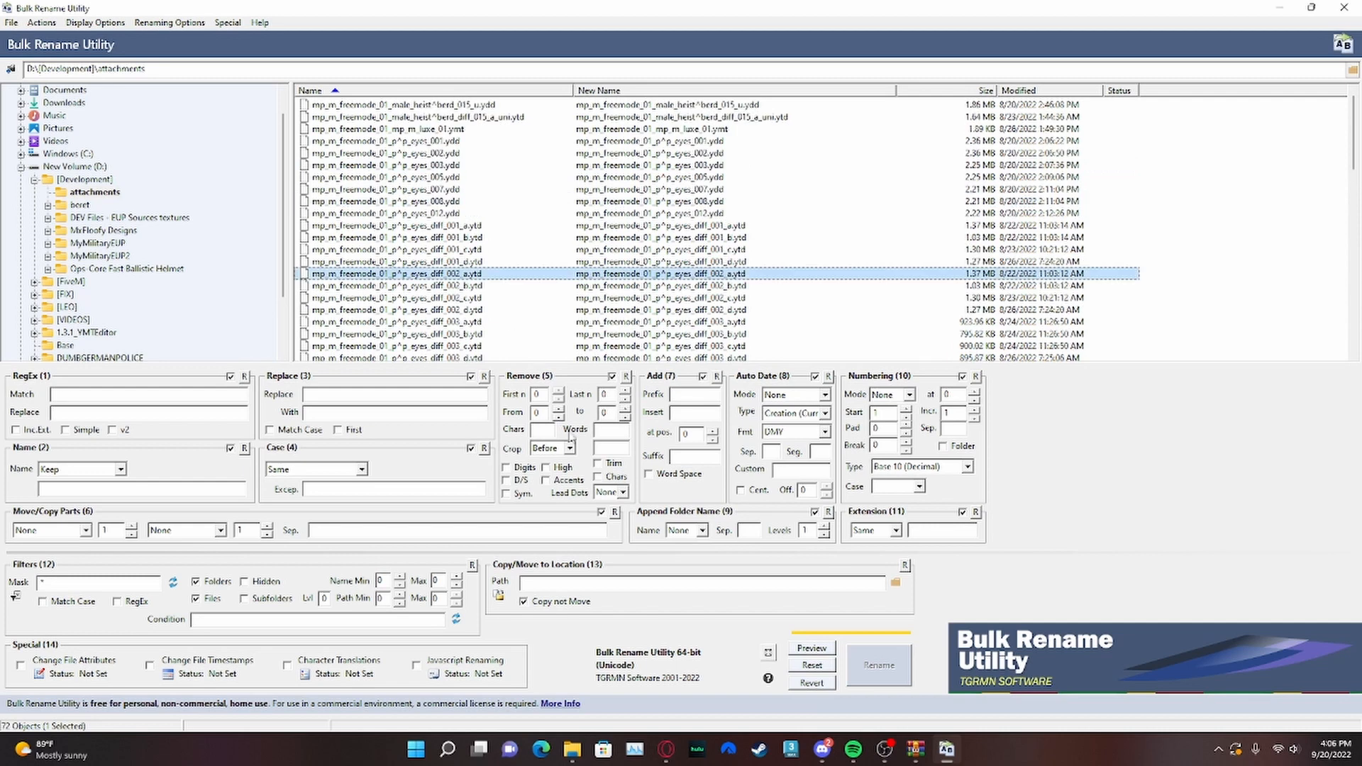
- Preview cropping everything before "^" in the selected file's name, clear the crop text and minimize Bulk Rename Utility
click(606, 450)
text(^)
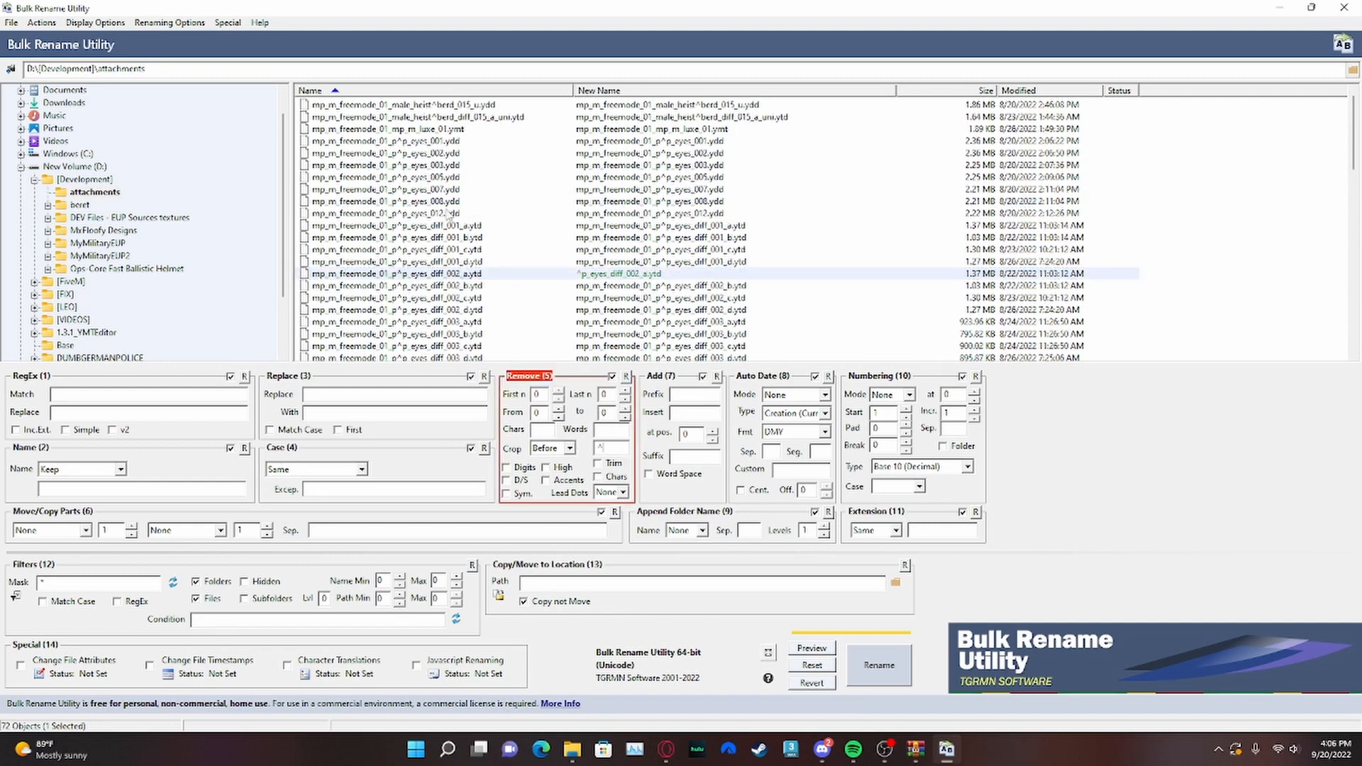
text(^)
key(BackSpace)
click(614, 447)
key(BackSpace)
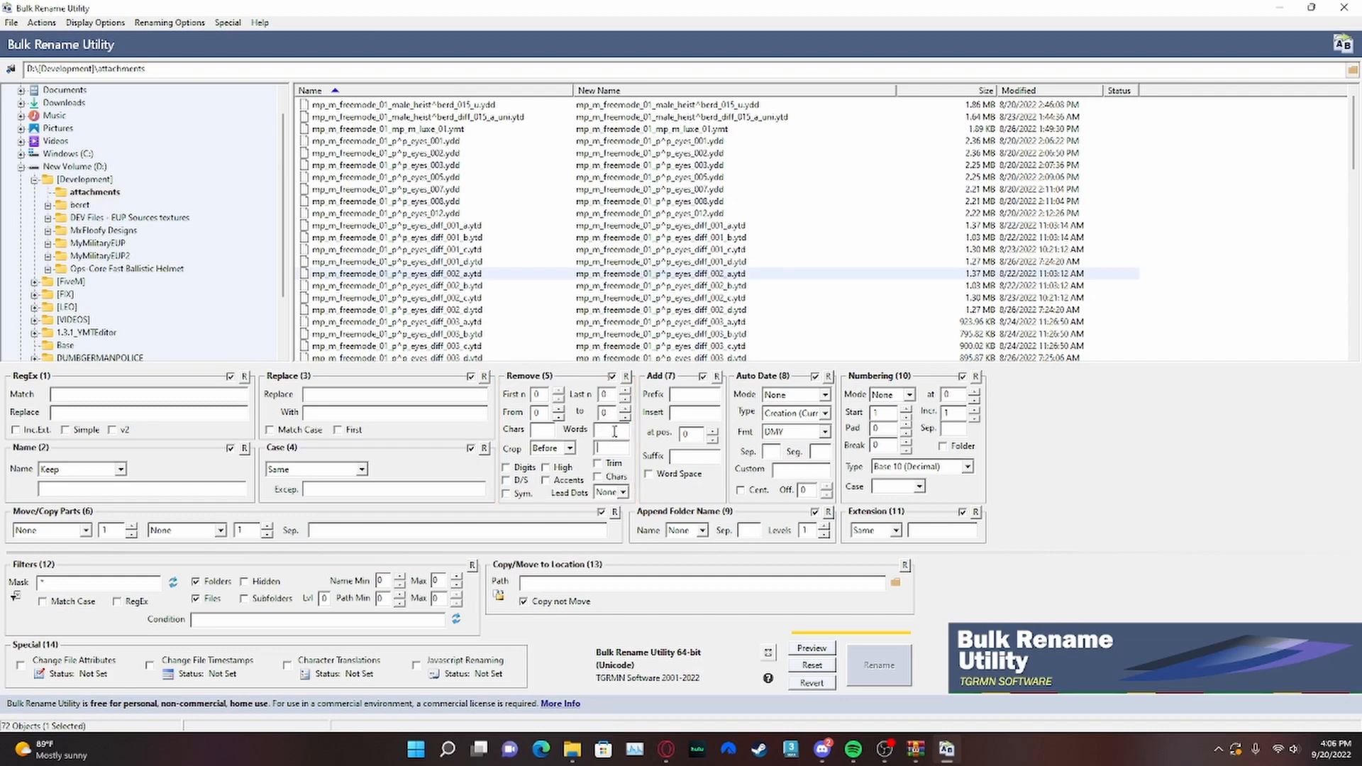
click(1280, 7)
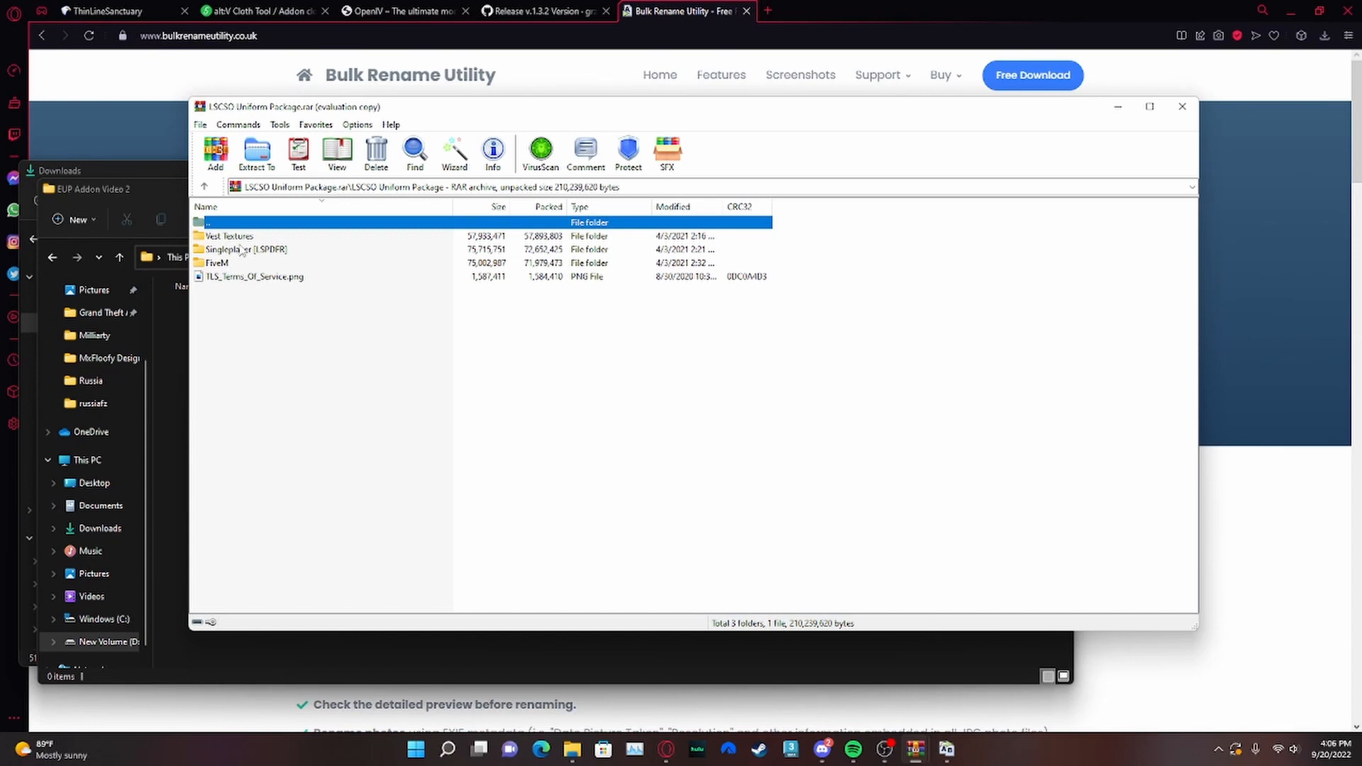
- Extract the Male and Female folders from the archive's Singleplayer [LSPDFR] folder into EUP Addon Video 2
click(245, 250)
double_click(268, 252)
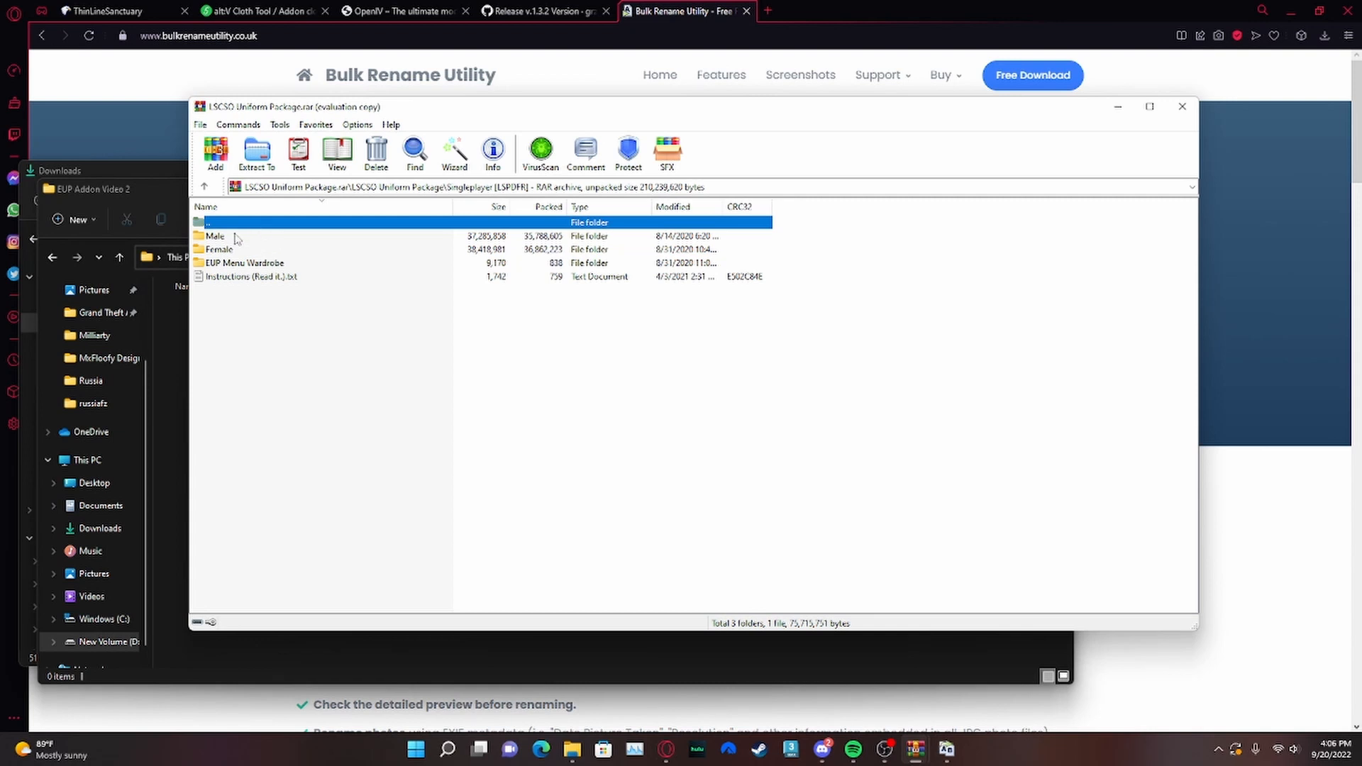
drag(289, 109, 718, 88)
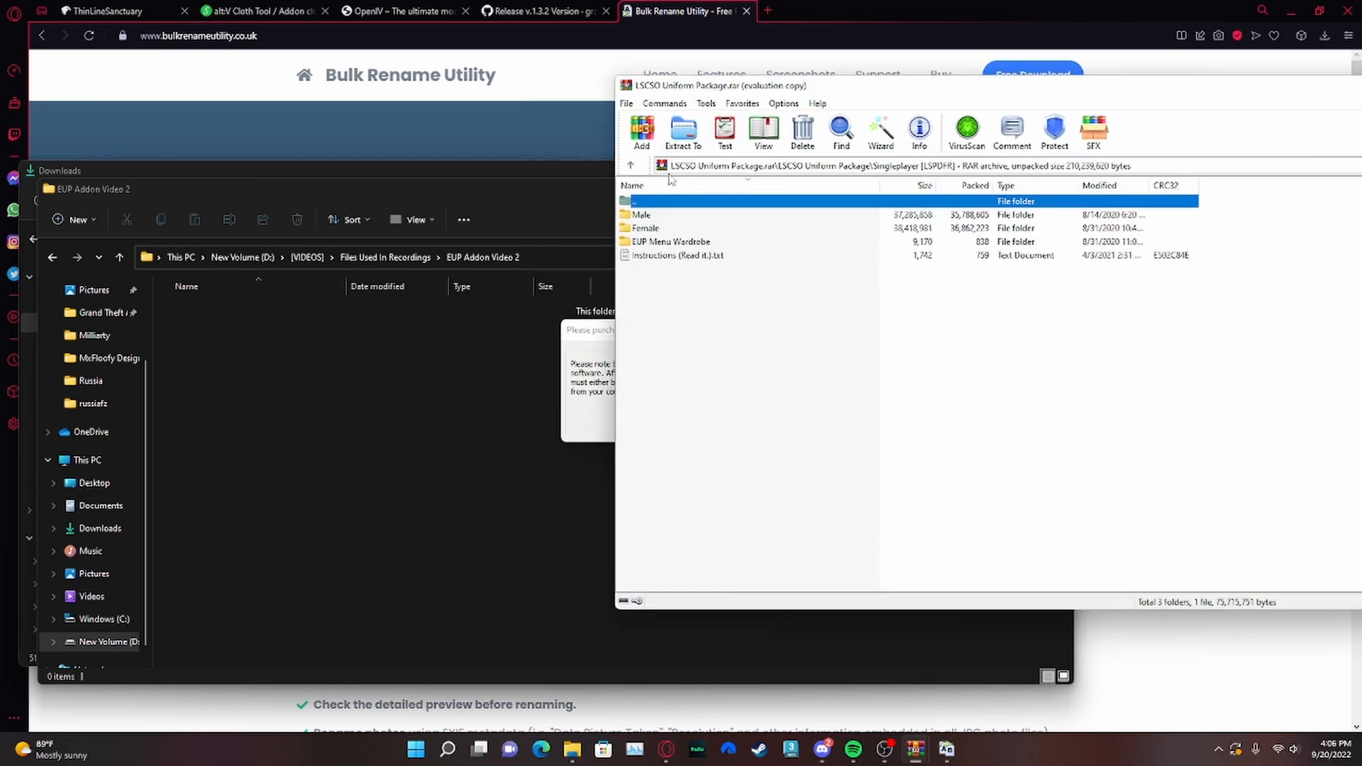
click(638, 216)
ctrl+click(642, 228)
drag(715, 216, 924, 359)
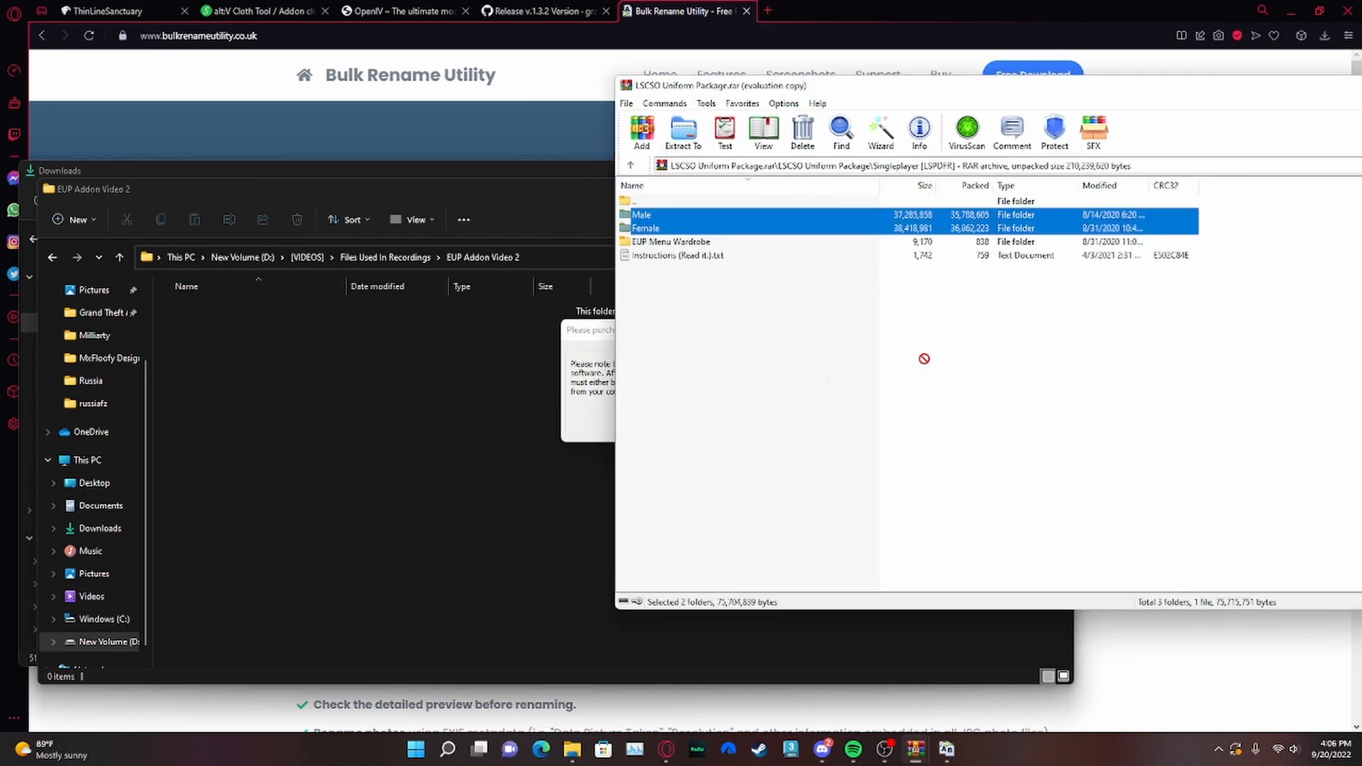
click(674, 229)
drag(714, 217, 297, 382)
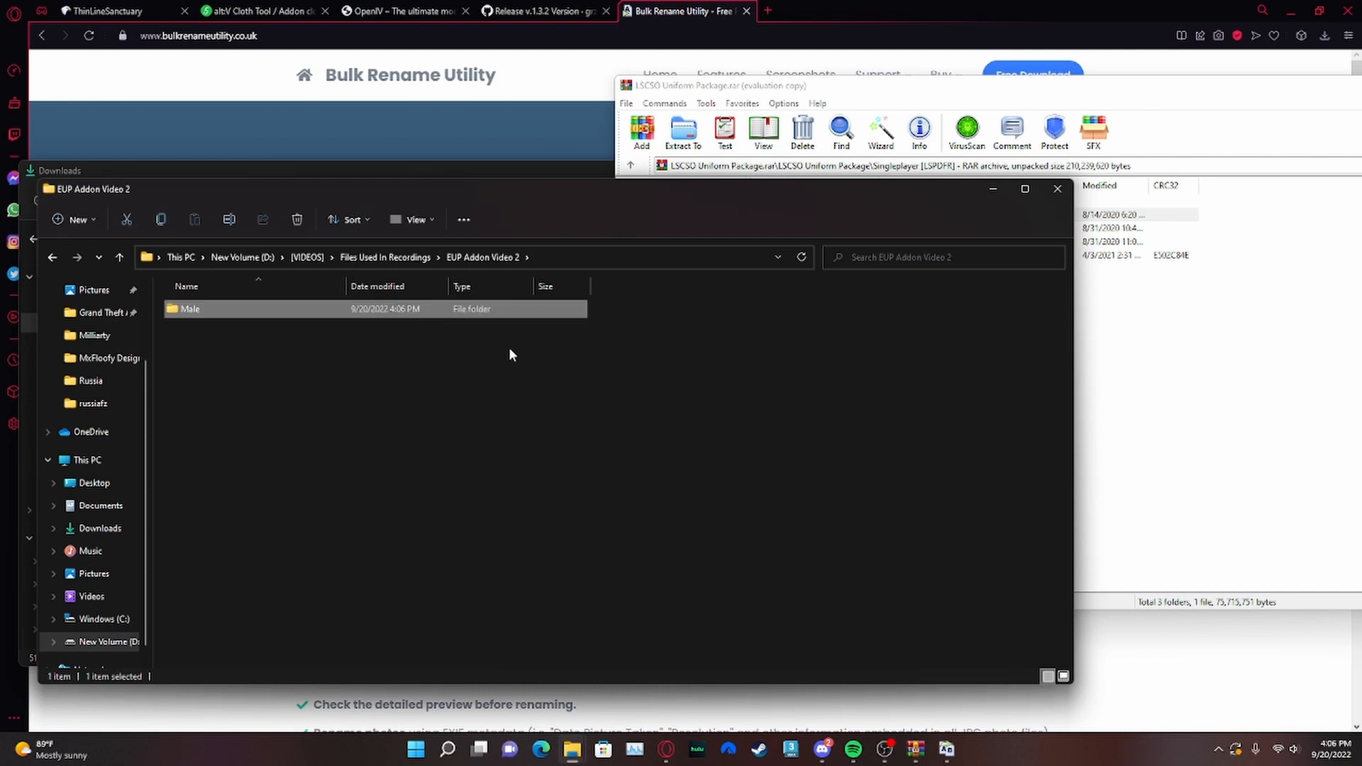
click(1133, 323)
drag(715, 229, 428, 440)
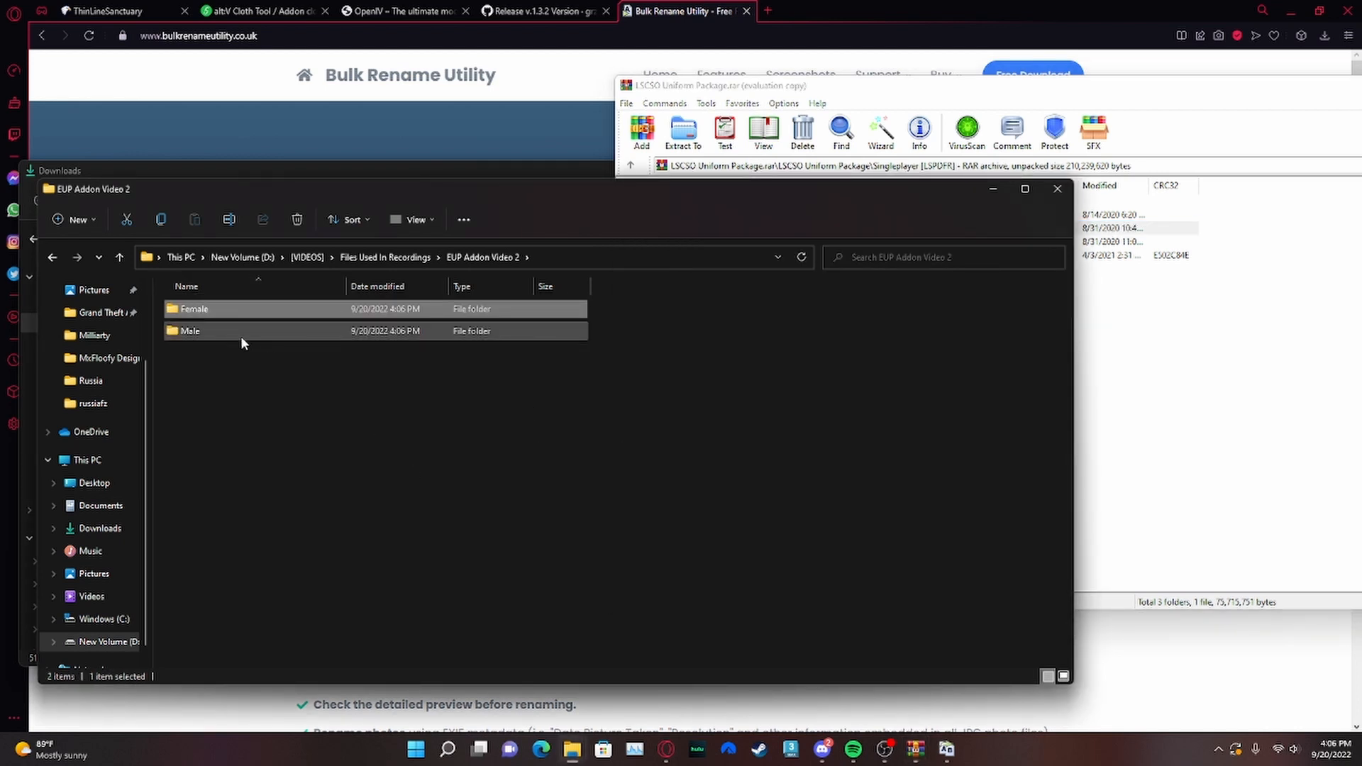
- Open the eup_componentpeds.rpf folder inside the extracted Male folder
click(241, 336)
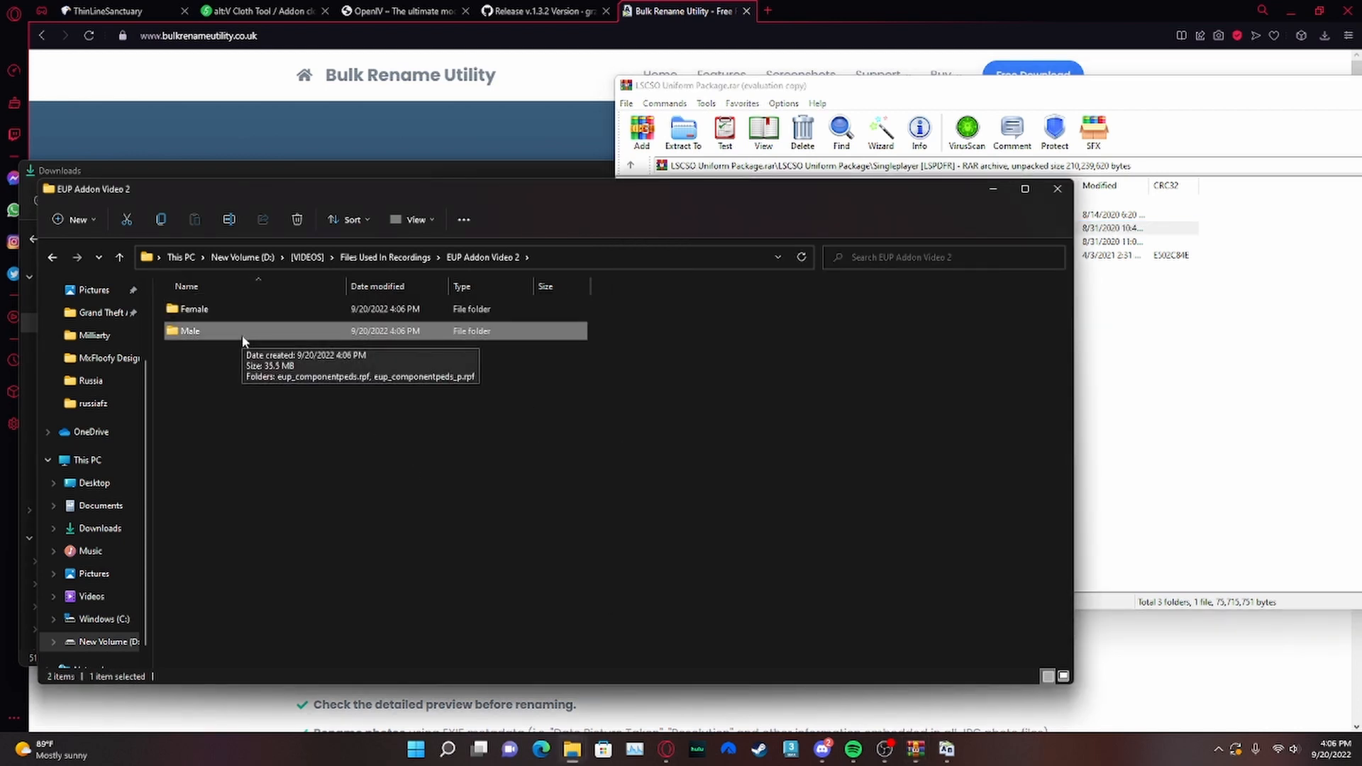
click(1164, 255)
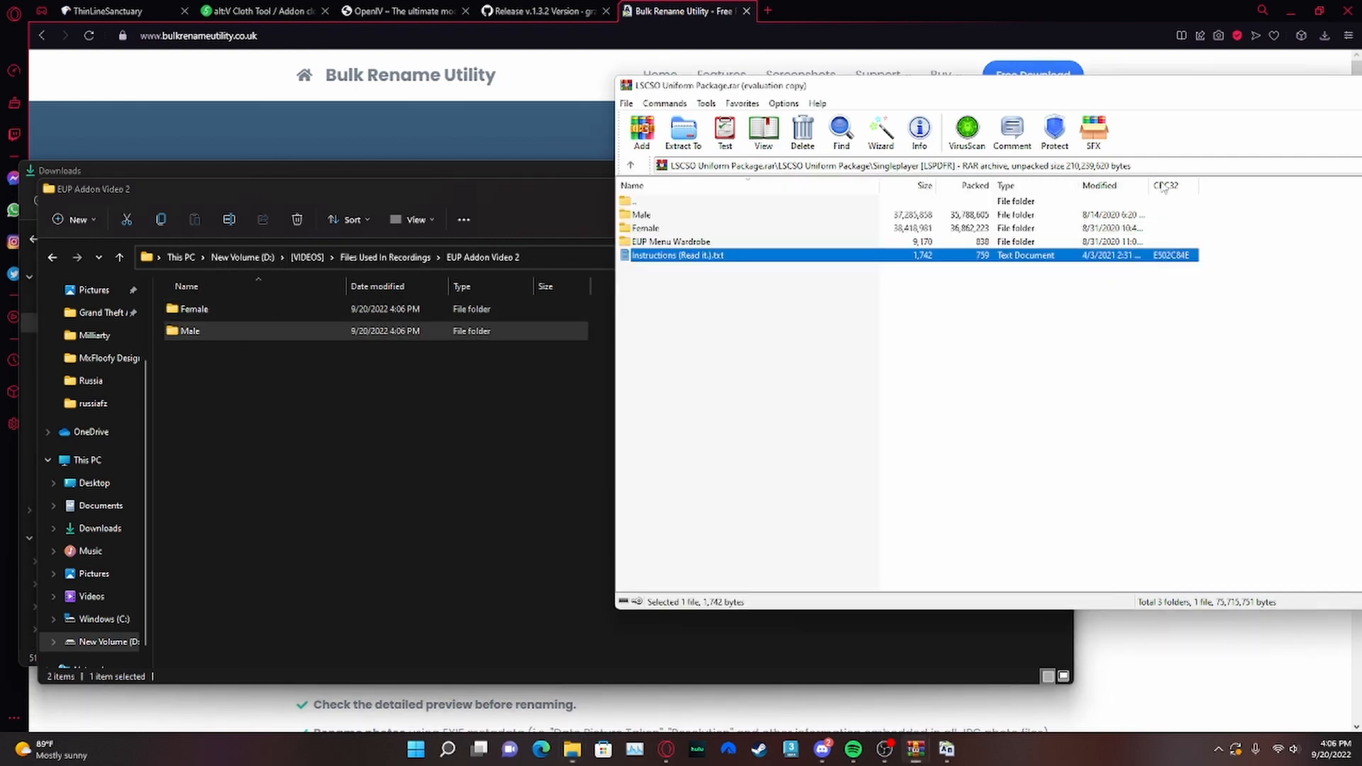
click(1361, 85)
click(505, 173)
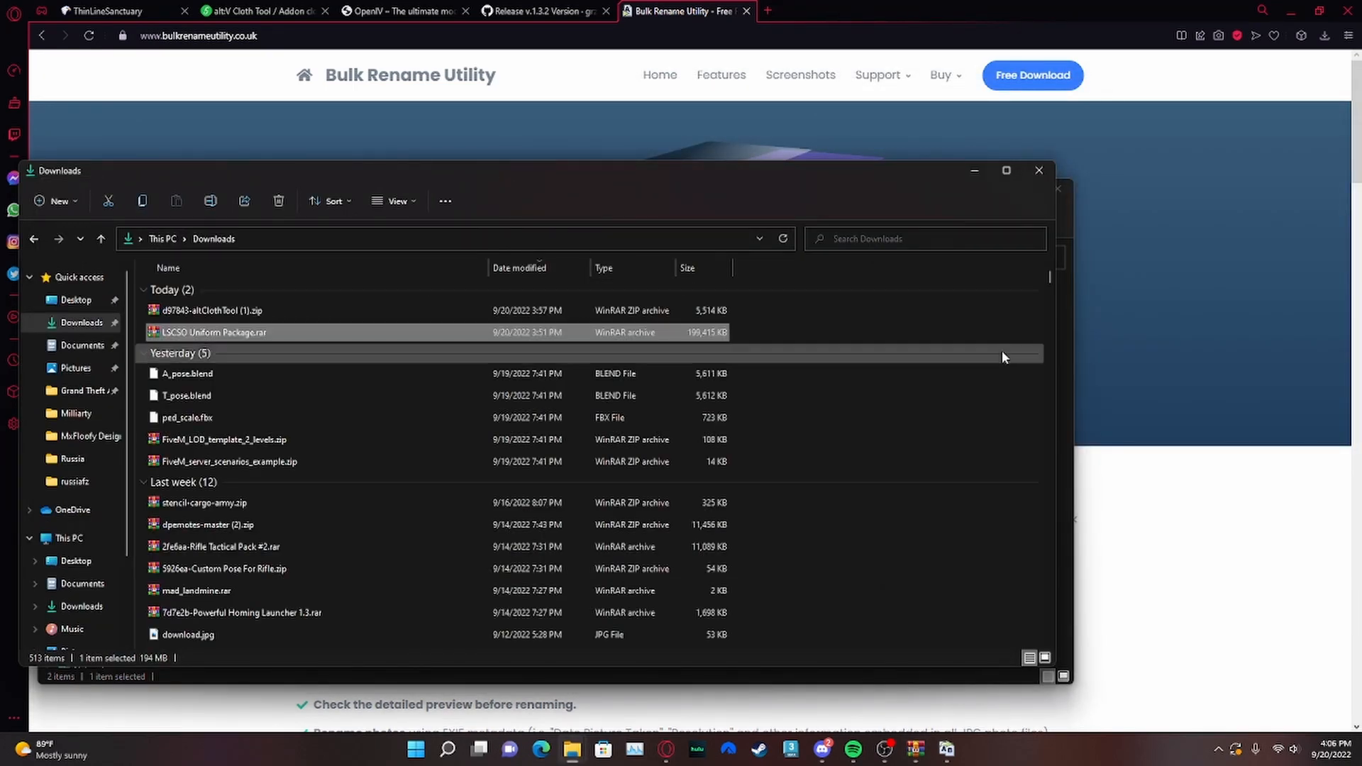
click(1065, 220)
double_click(281, 330)
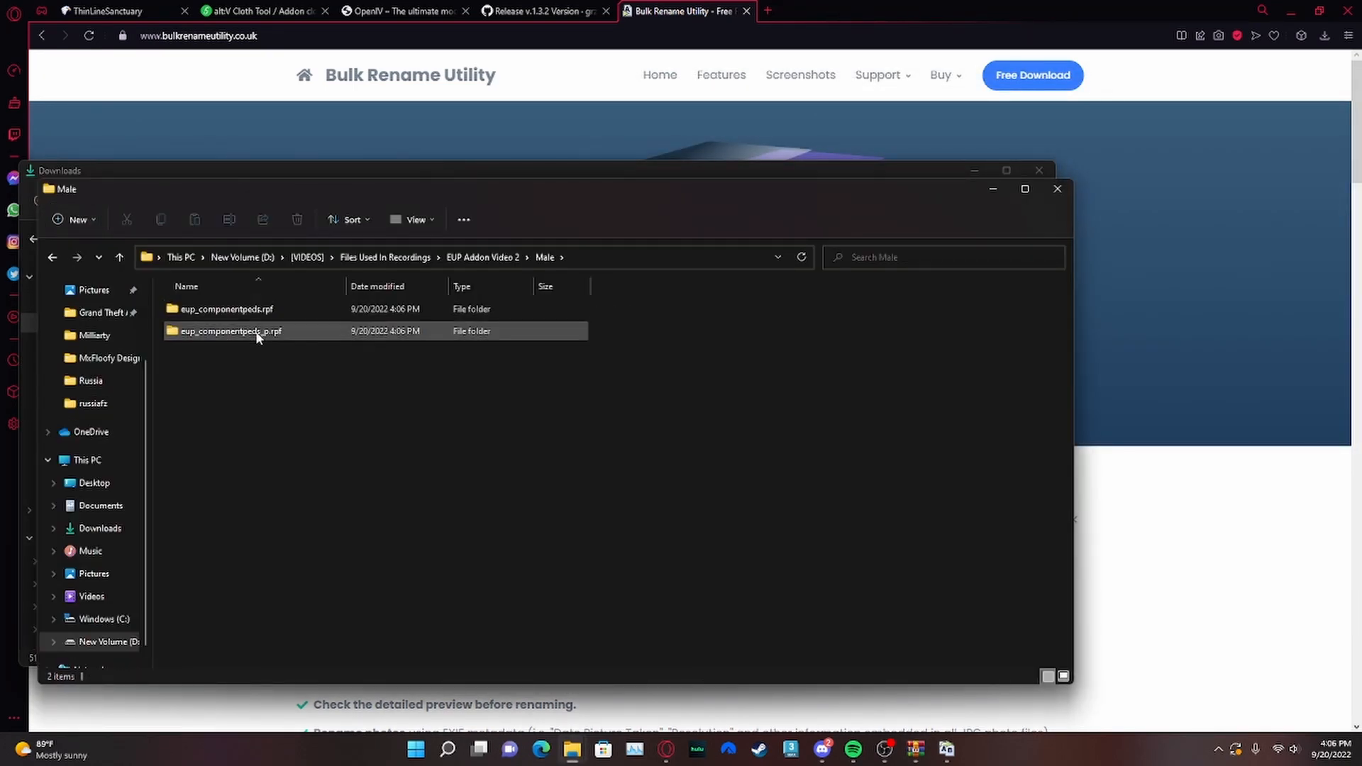
double_click(342, 308)
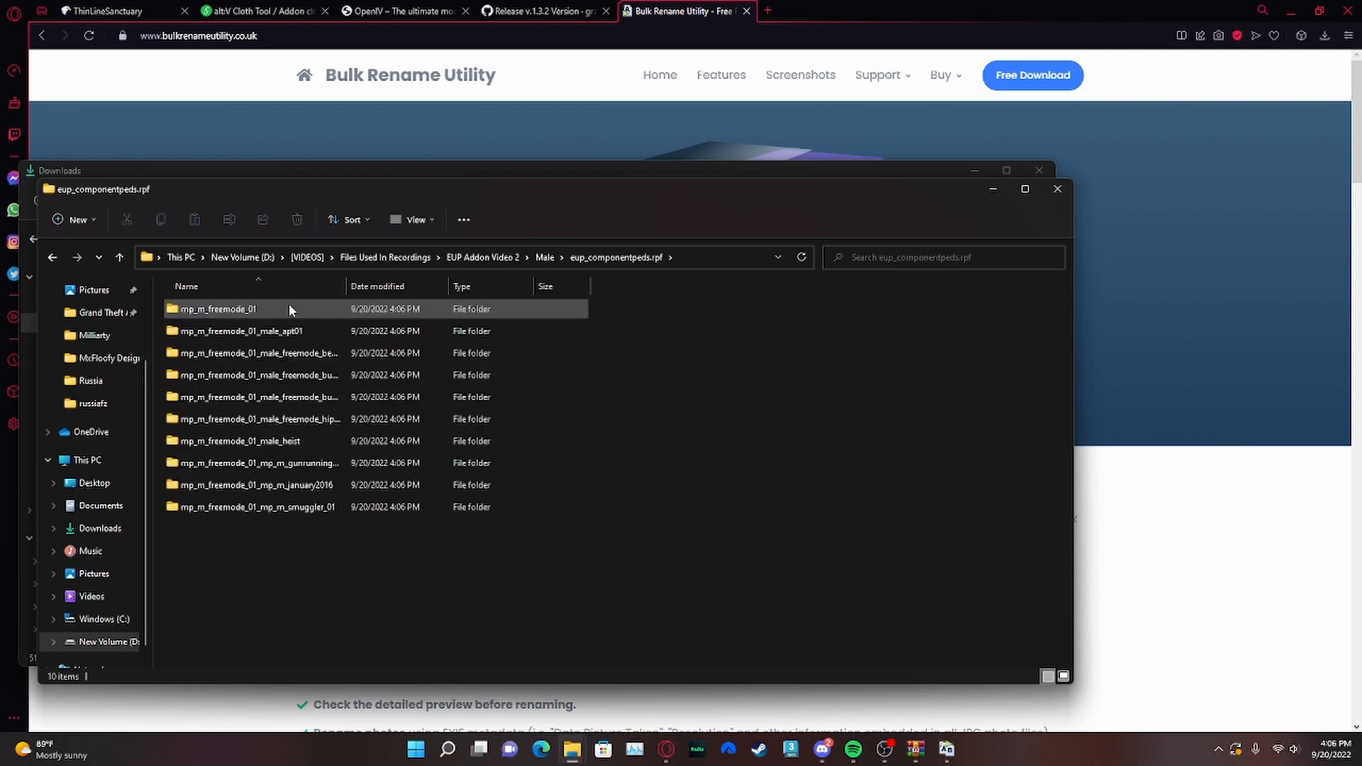
- Move the files in mp_m_freemode_01 up into the Male folder and return to eup_componentpeds.rpf
double_click(288, 307)
click(280, 330)
ctrl+click(305, 309)
drag(306, 308, 499, 259)
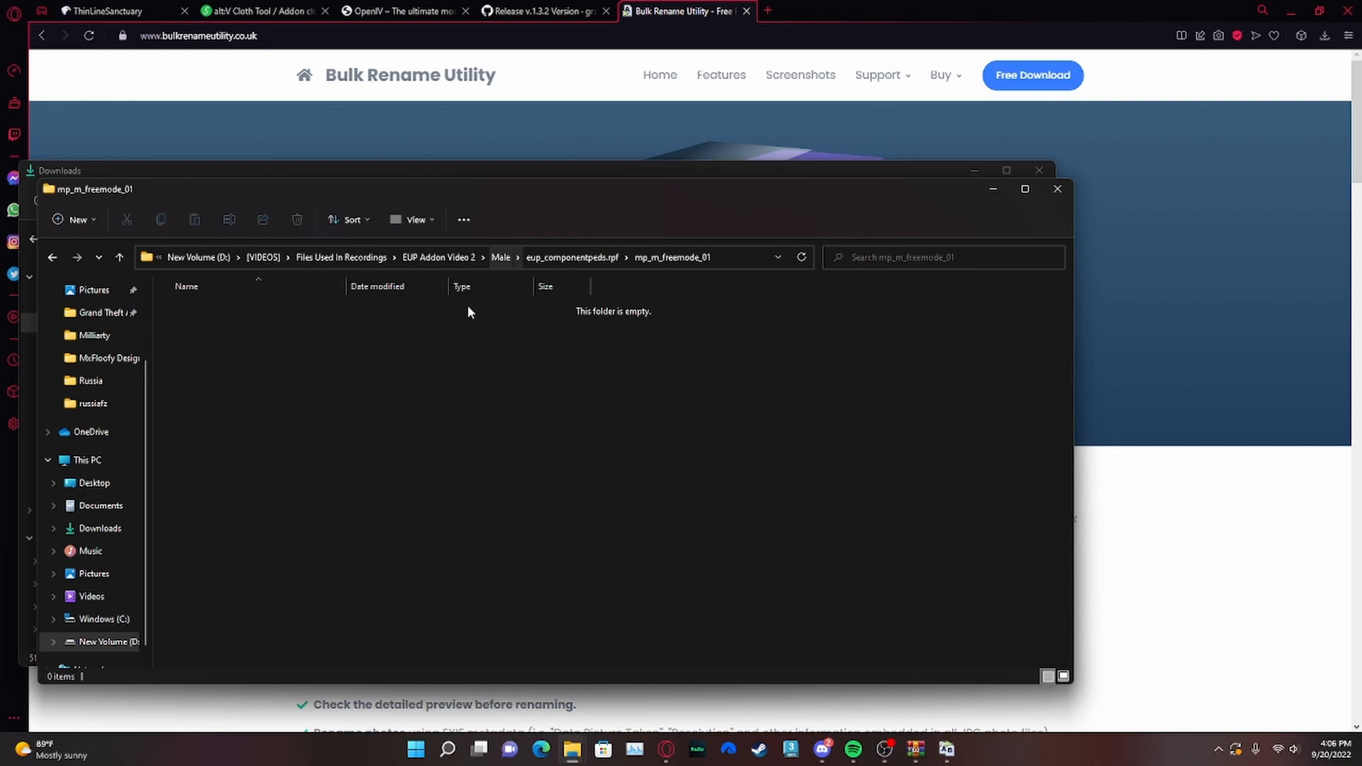
click(543, 257)
- Move the files from the mp_m_freemode_01_male_apt01 and mp_m_freemode_01_male_freemode_beach folders up into the Male folder
double_click(312, 330)
drag(323, 376, 484, 258)
click(484, 258)
double_click(228, 351)
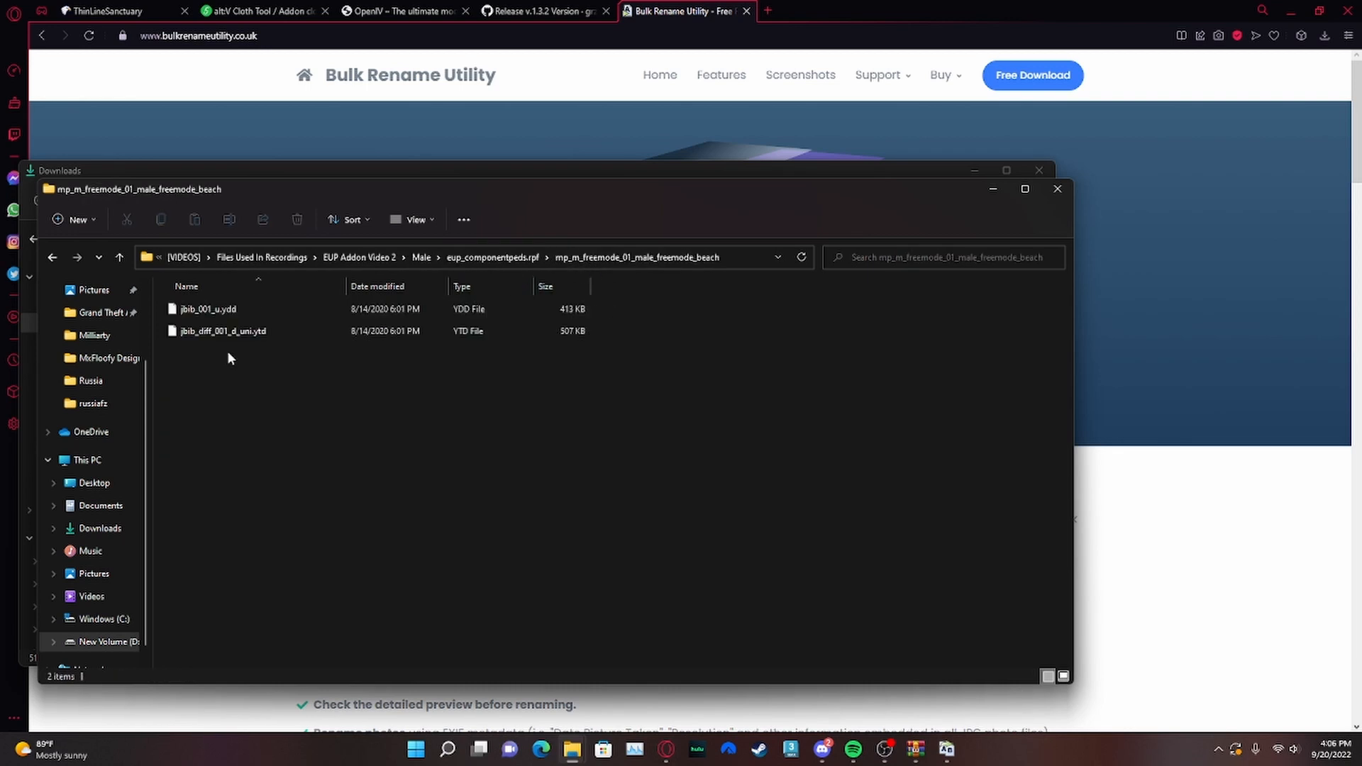
drag(268, 383, 432, 260)
click(489, 260)
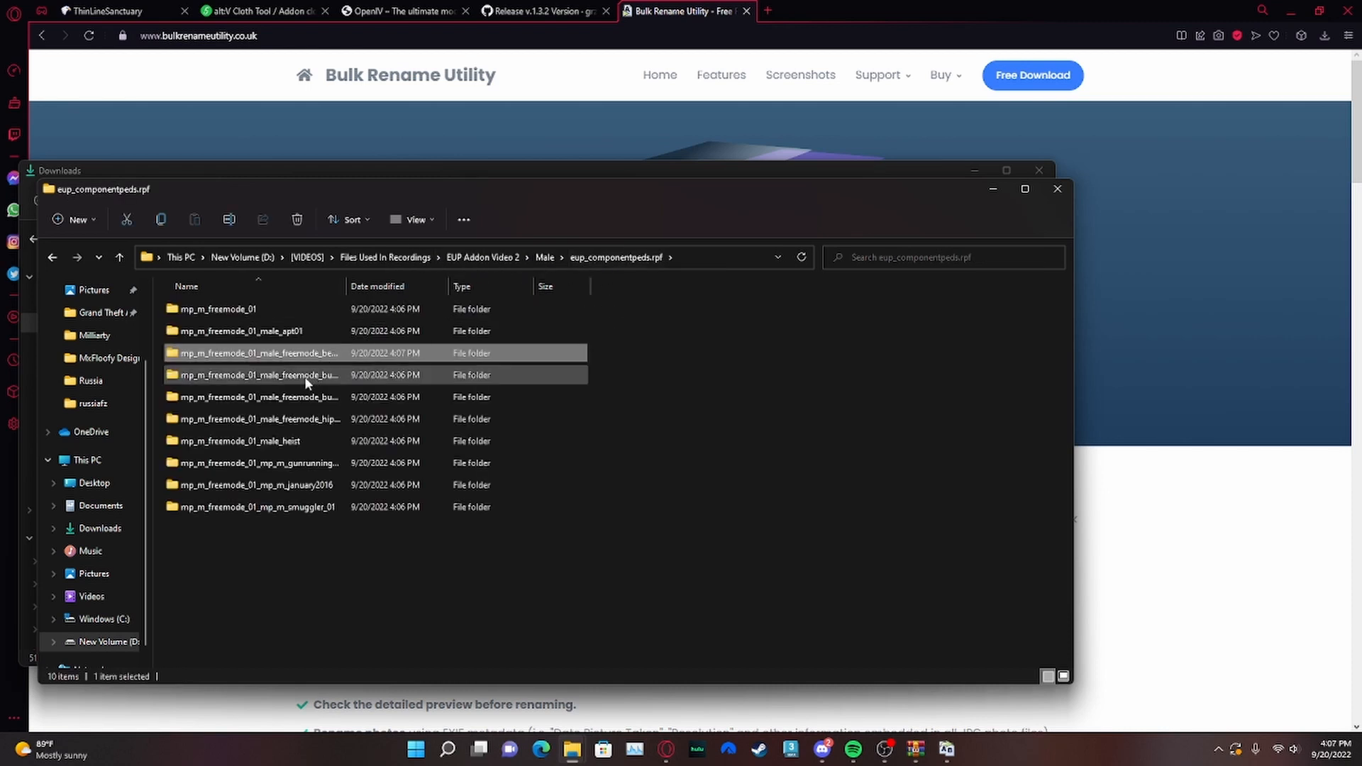
- Check the mp_m_freemode_01_male_freemode_business folder's files and open that folder in Bulk Rename Utility
double_click(307, 381)
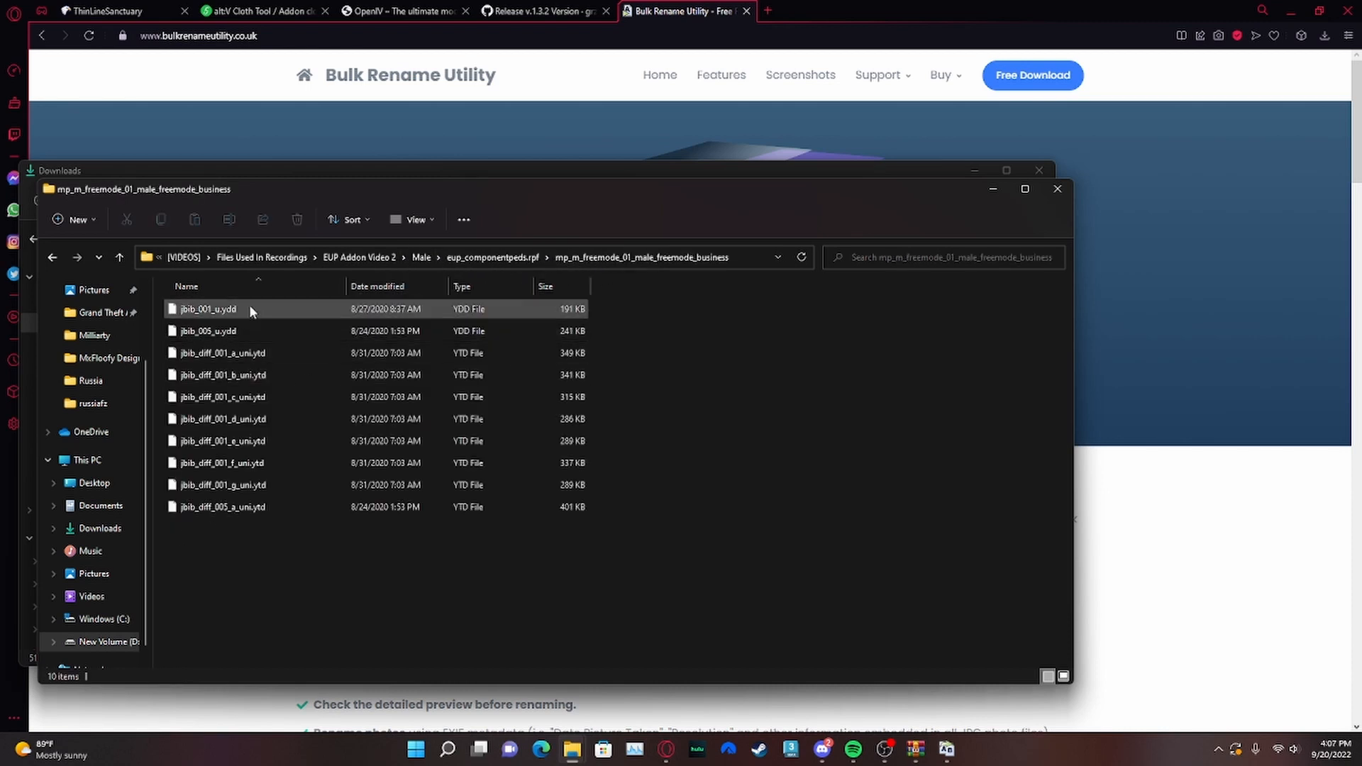
click(944, 753)
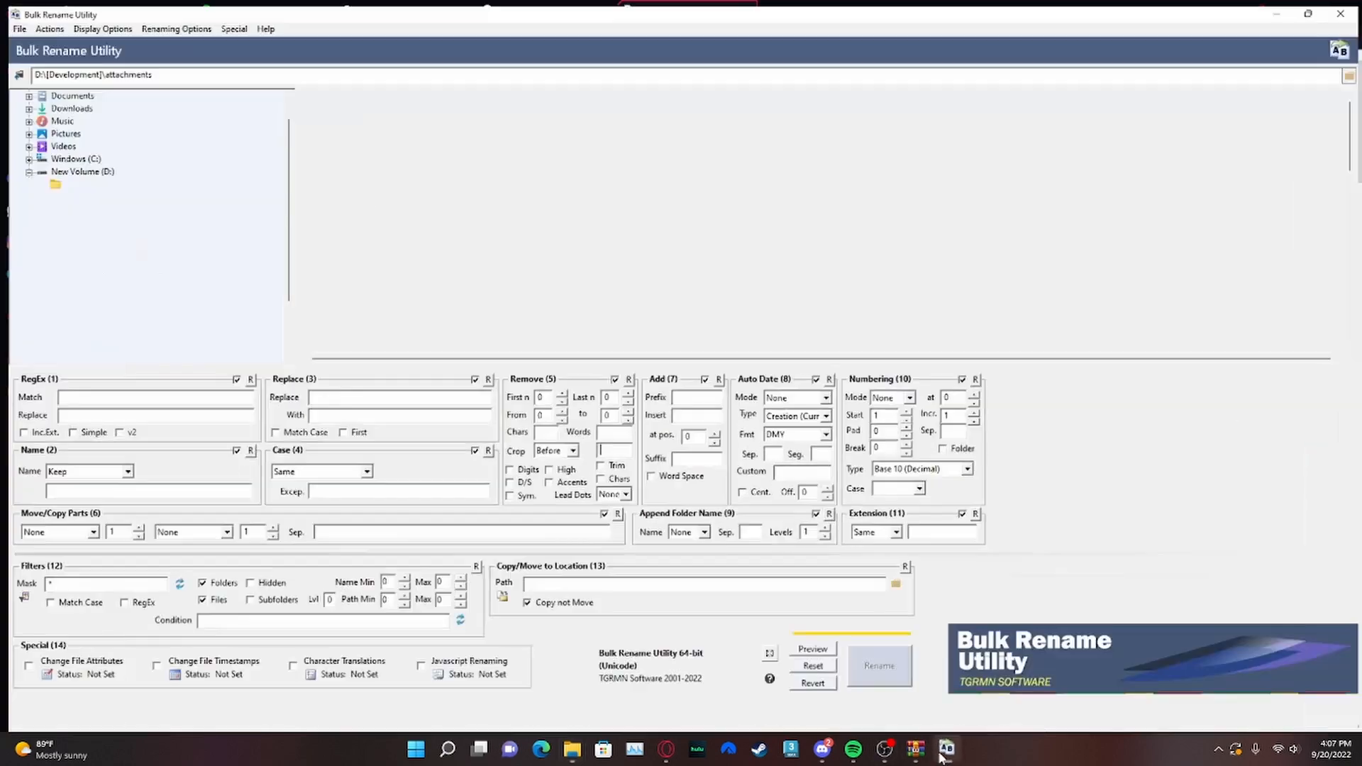
click(77, 244)
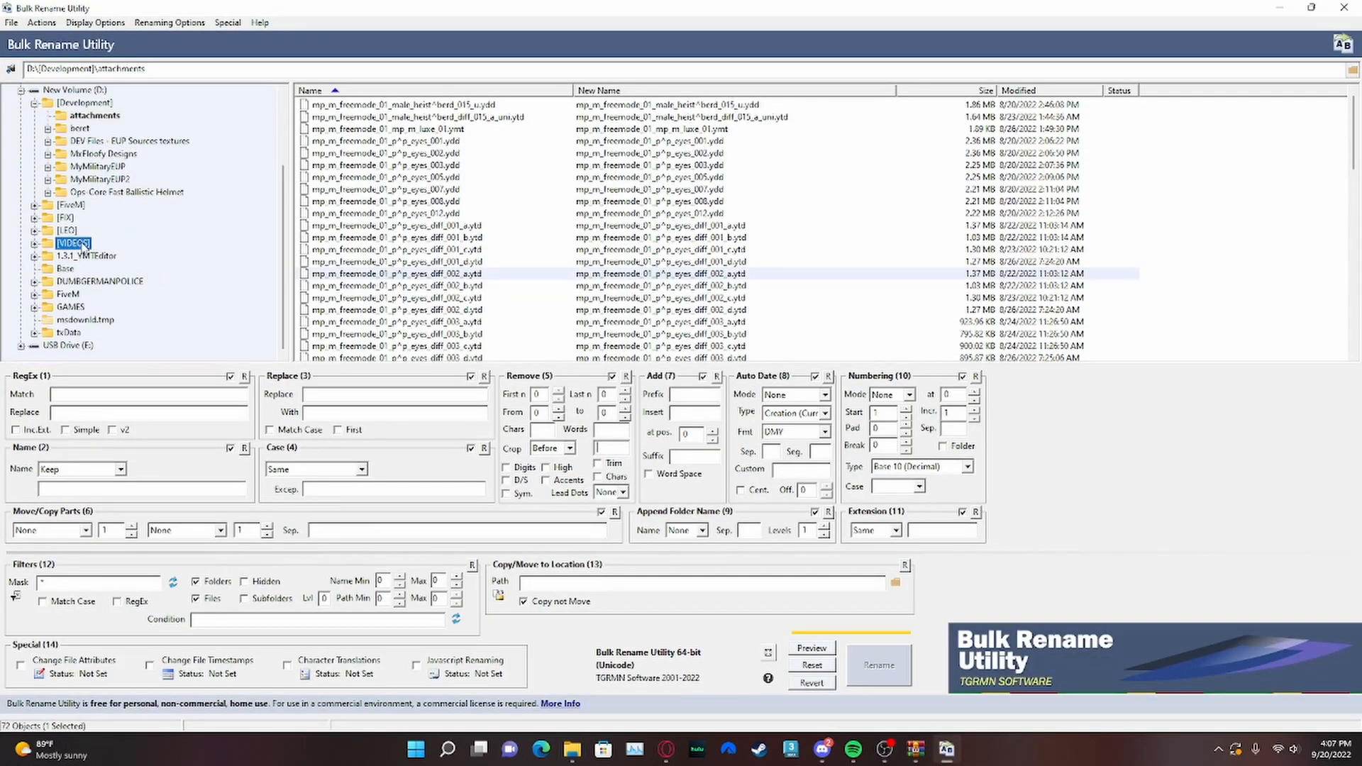
double_click(341, 106)
double_click(341, 118)
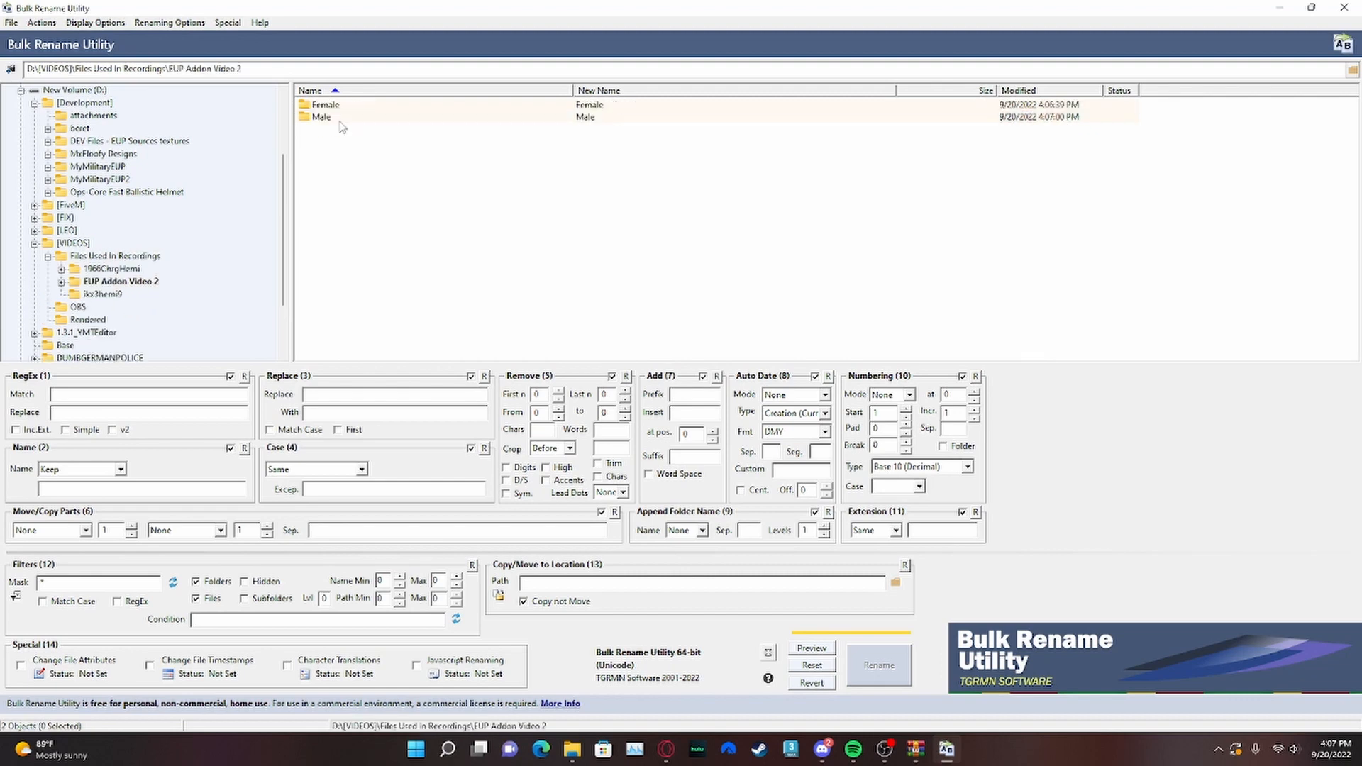
double_click(335, 119)
double_click(366, 106)
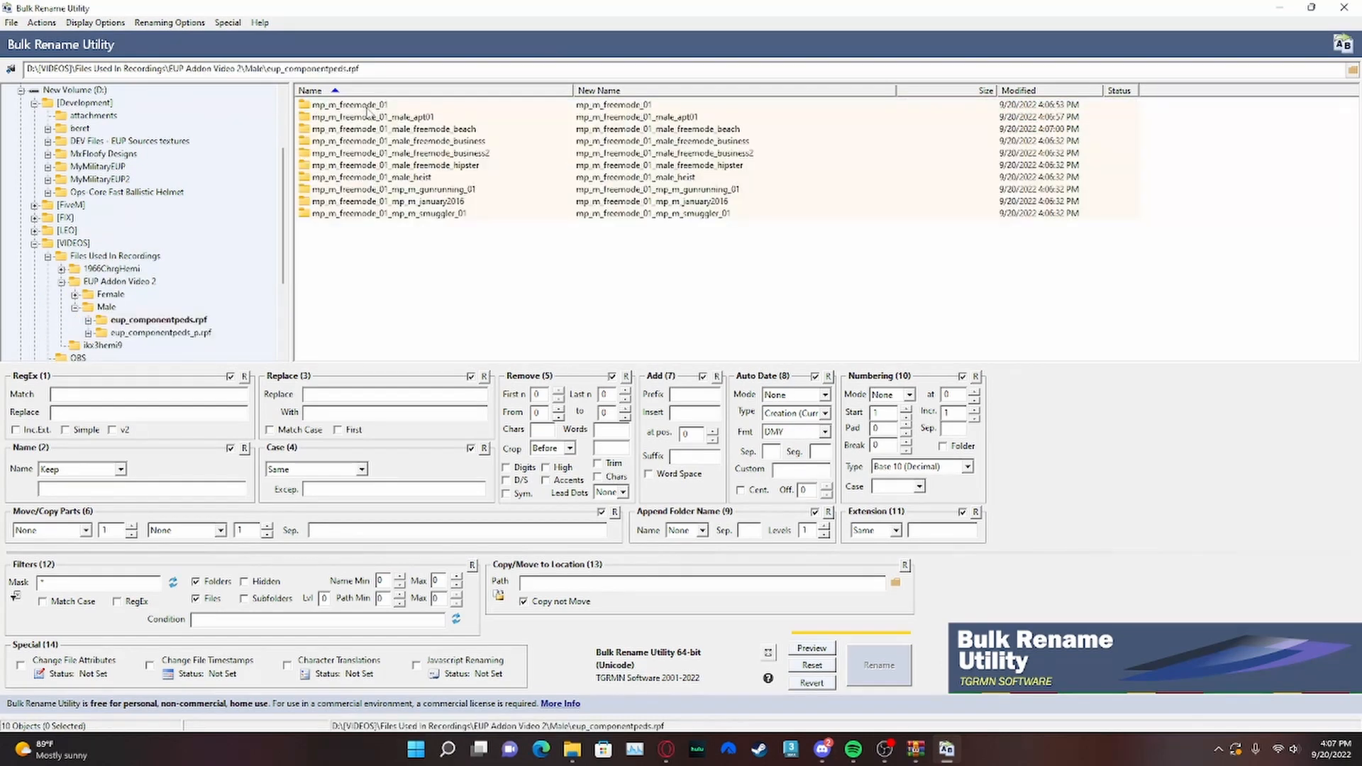
double_click(395, 141)
- Rename all files in the business folder in one batch, replacing 001 with 002 in their names
click(355, 107)
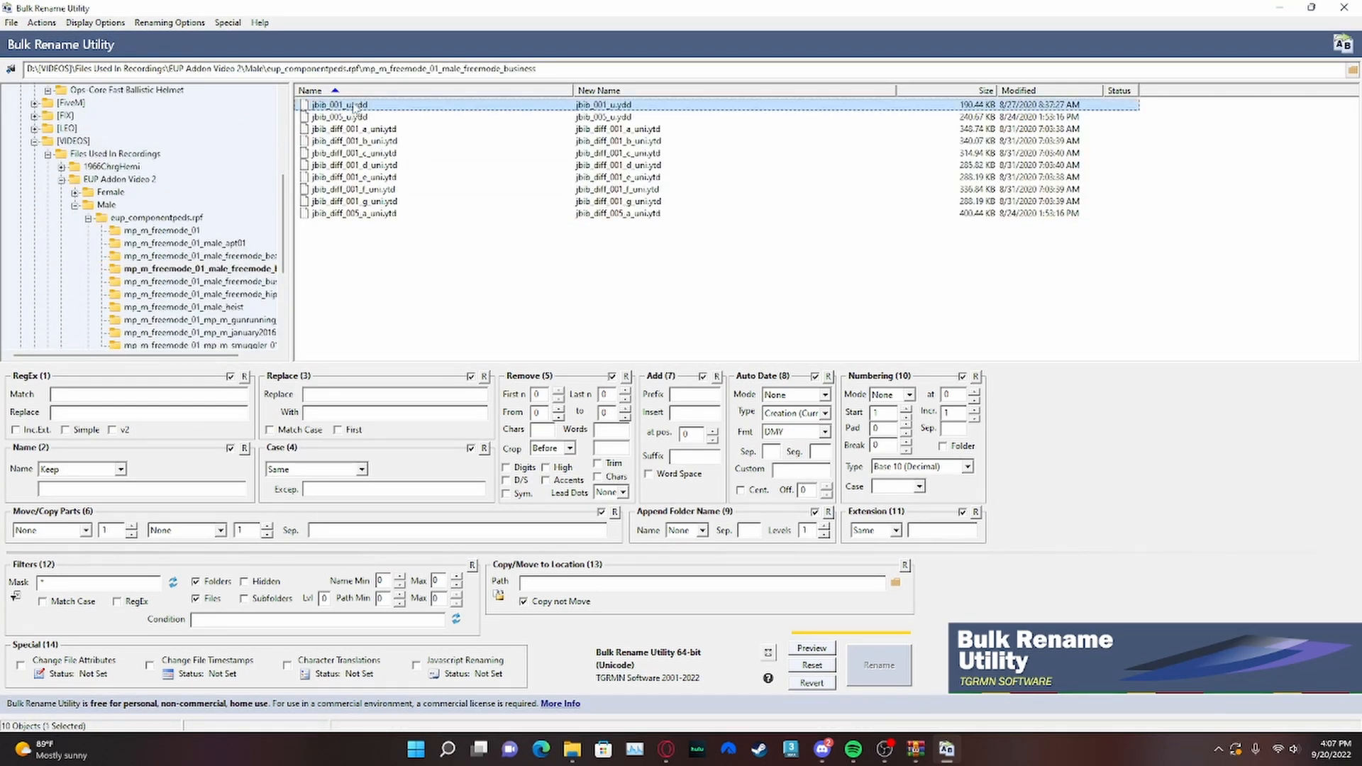
shift+click(376, 215)
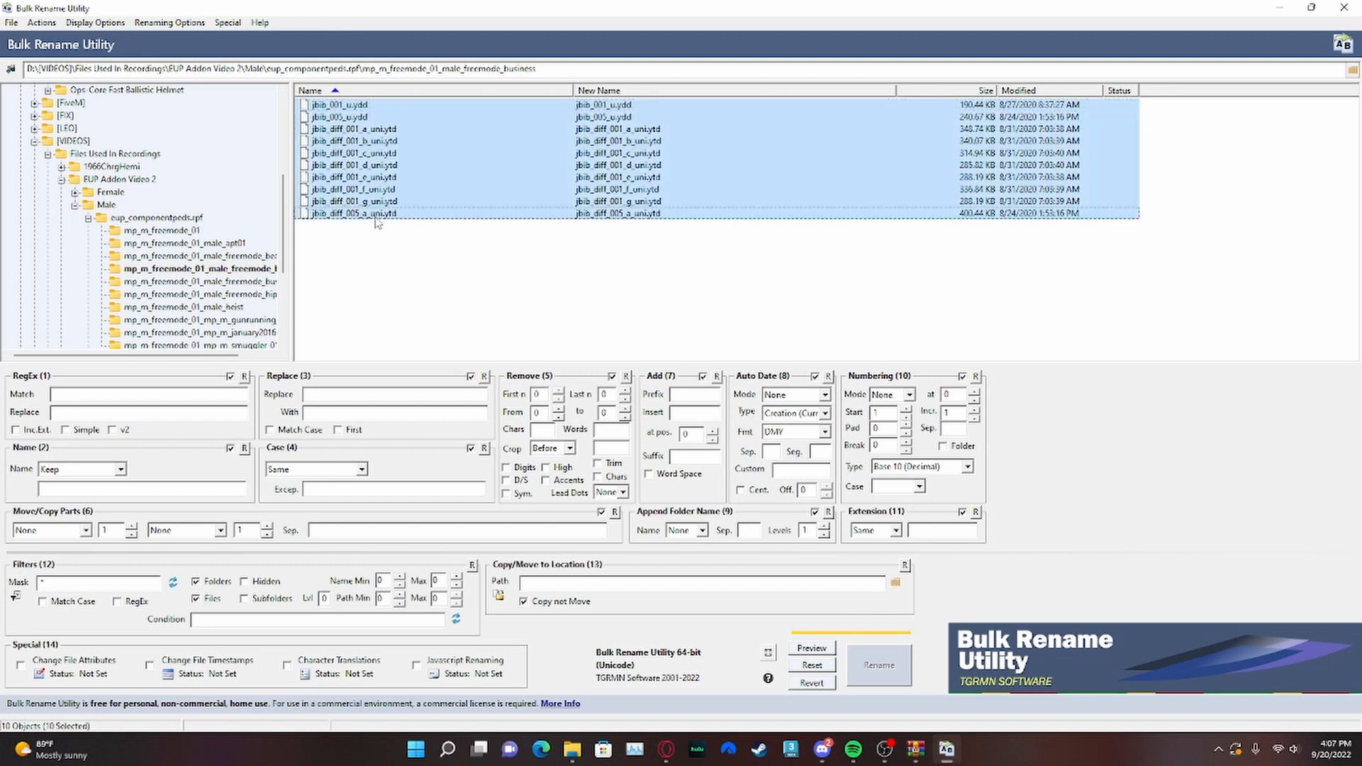
click(366, 393)
text(001)
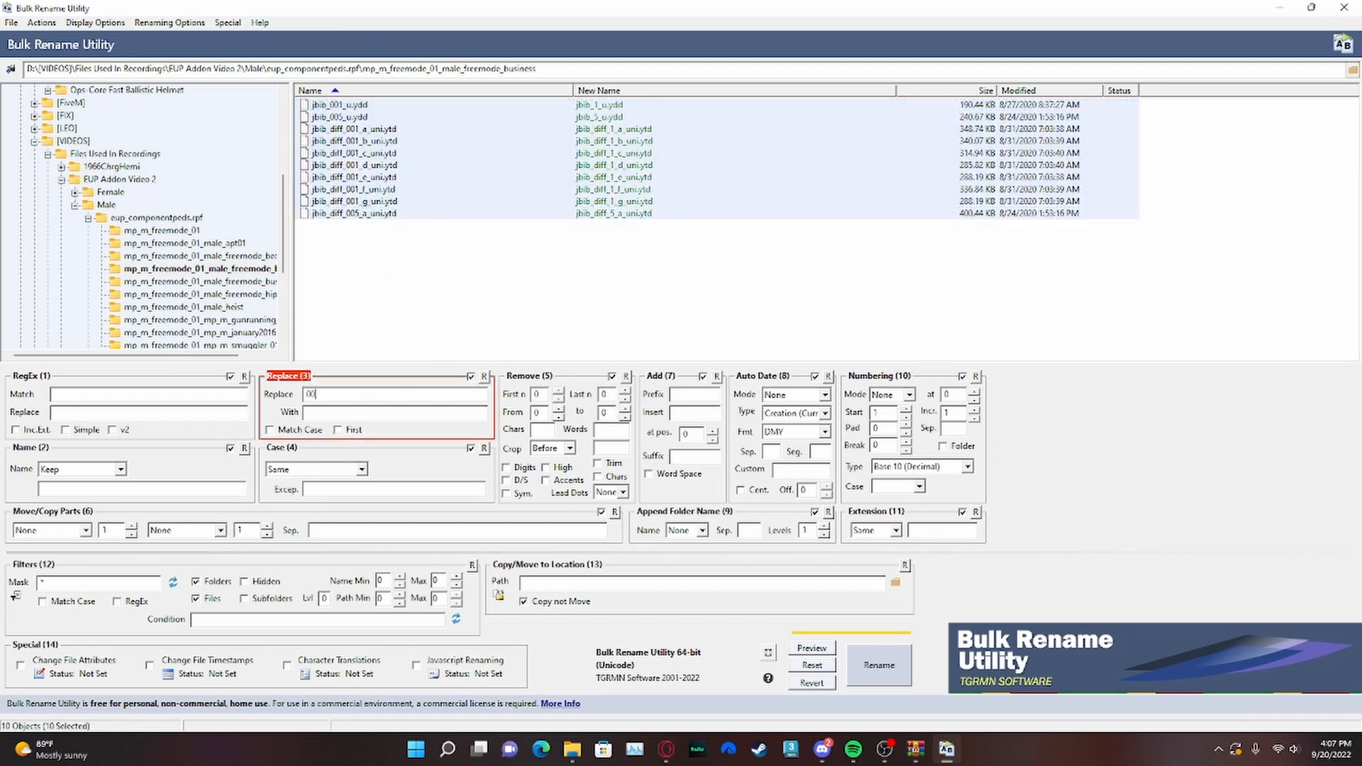
click(371, 415)
text(00)
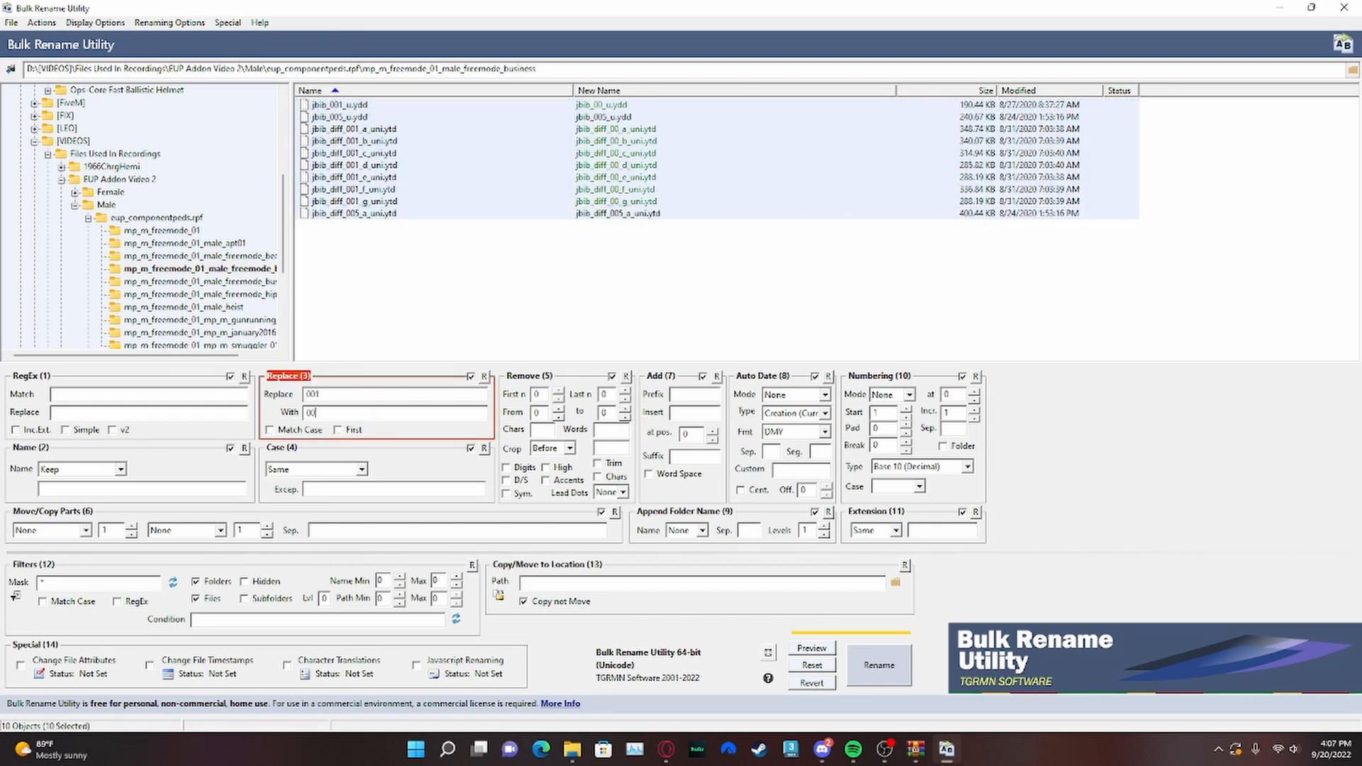
text(2)
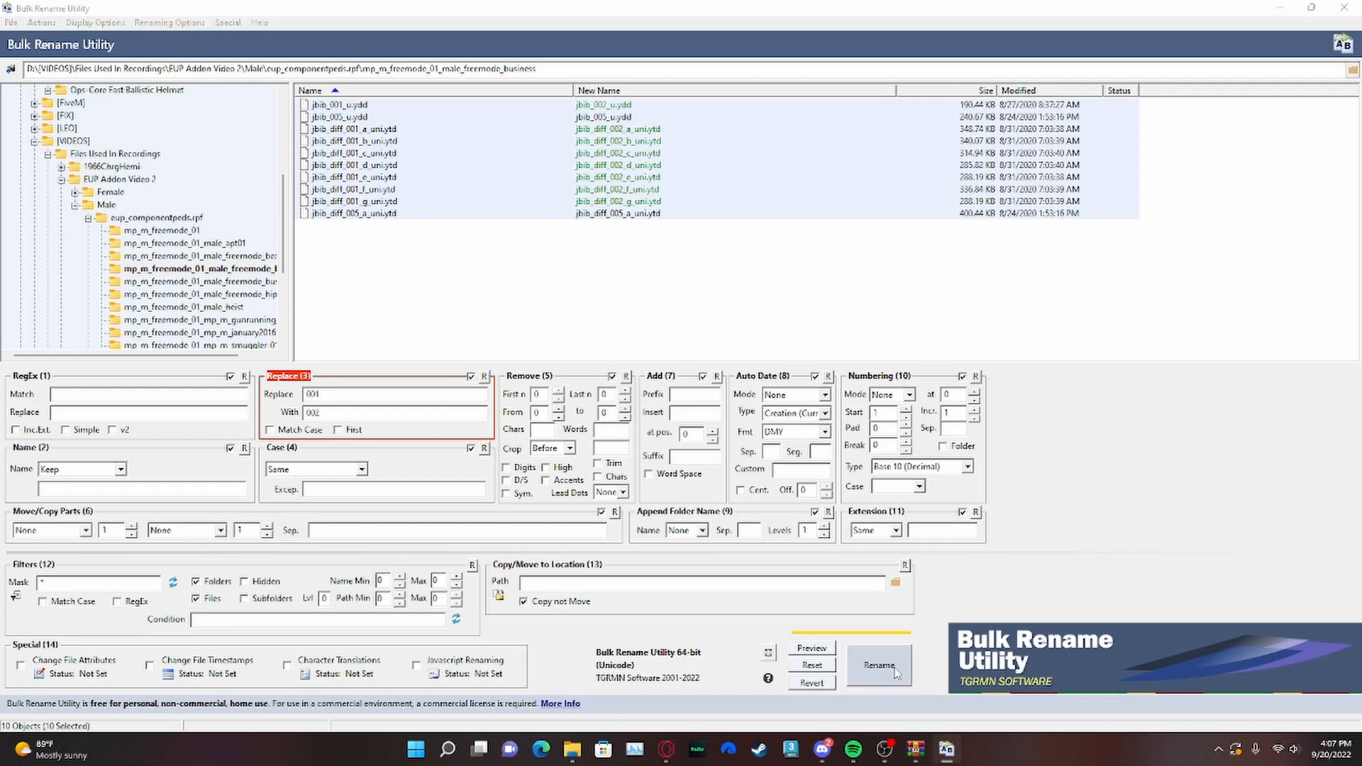
click(880, 663)
click(692, 448)
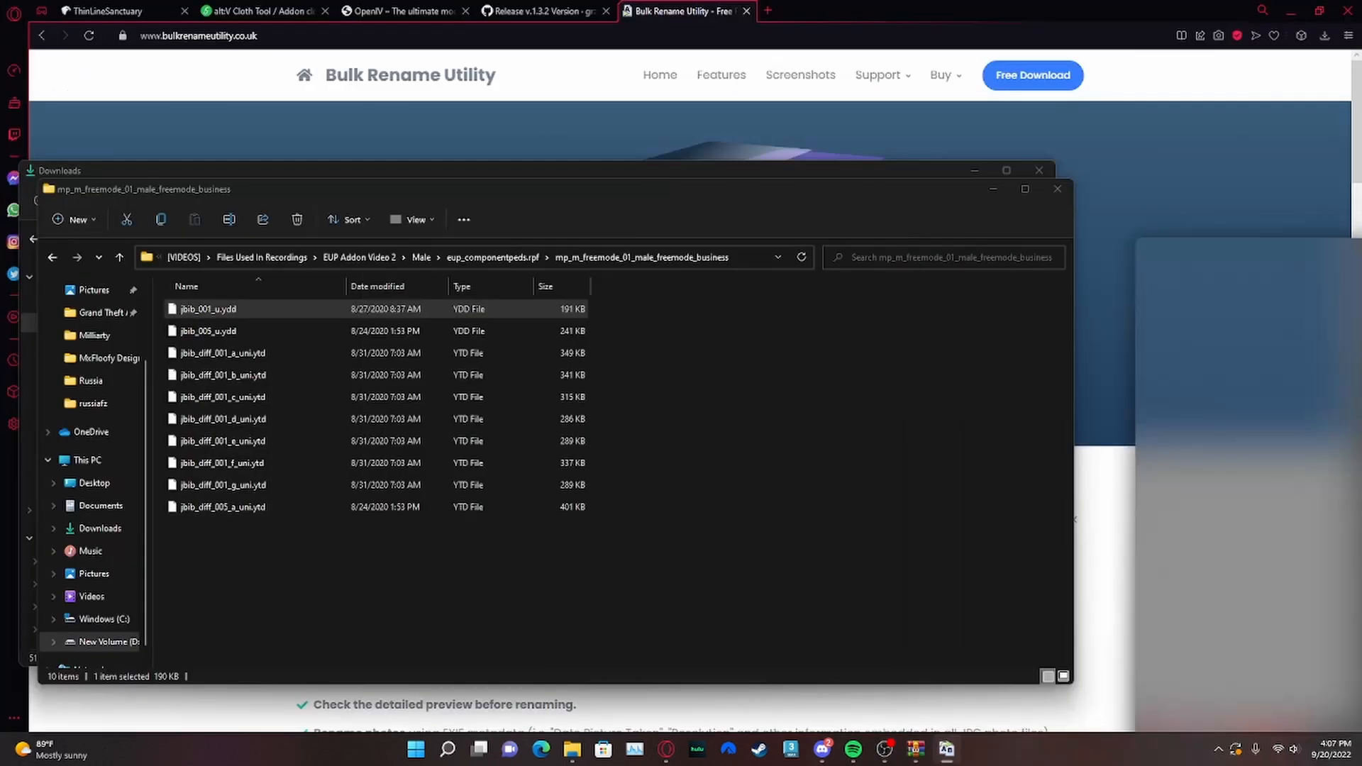
- Move all files from the mp_m_freemode_01_male_freemode_business and mp_m_freemode_01_male_freemode_business2 folders up into the Male folder
drag(415, 563, 418, 256)
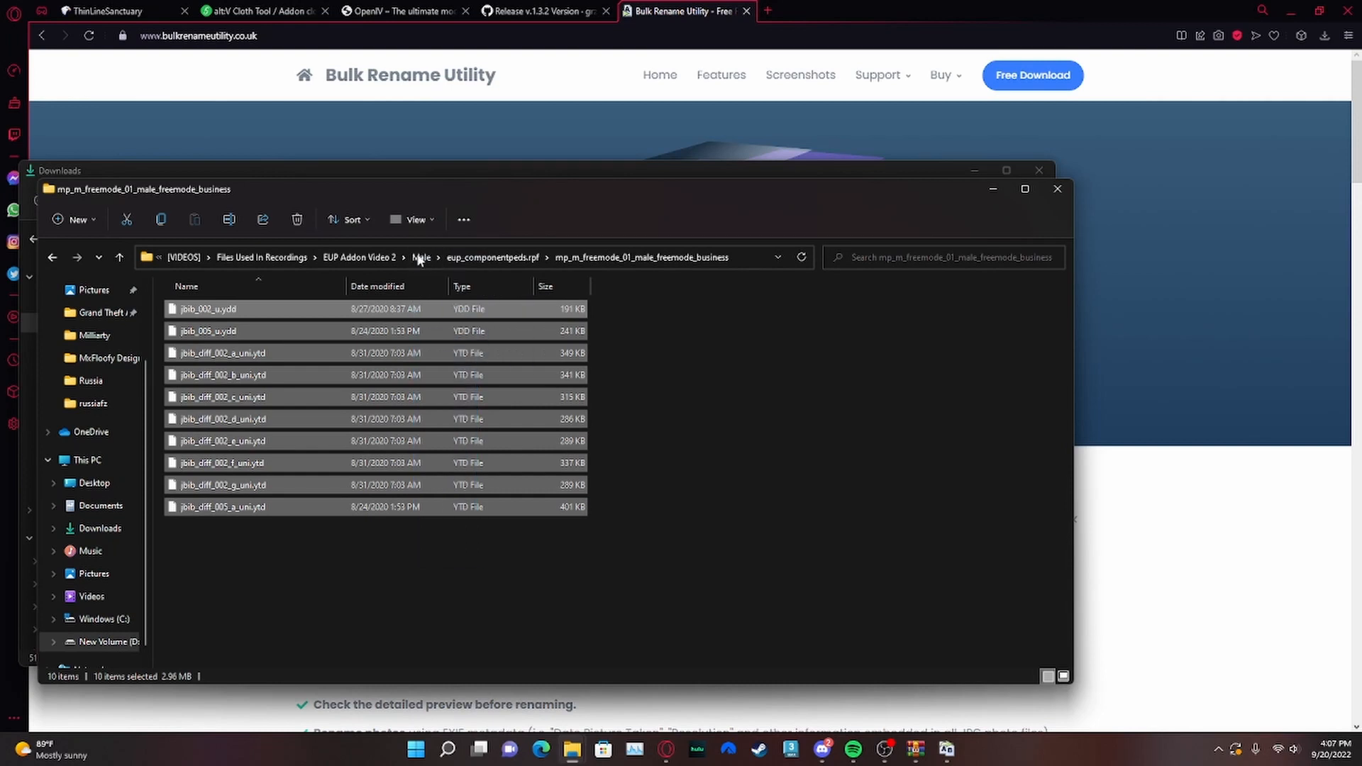
click(471, 257)
double_click(328, 374)
drag(262, 413, 275, 305)
drag(278, 309, 422, 257)
click(487, 258)
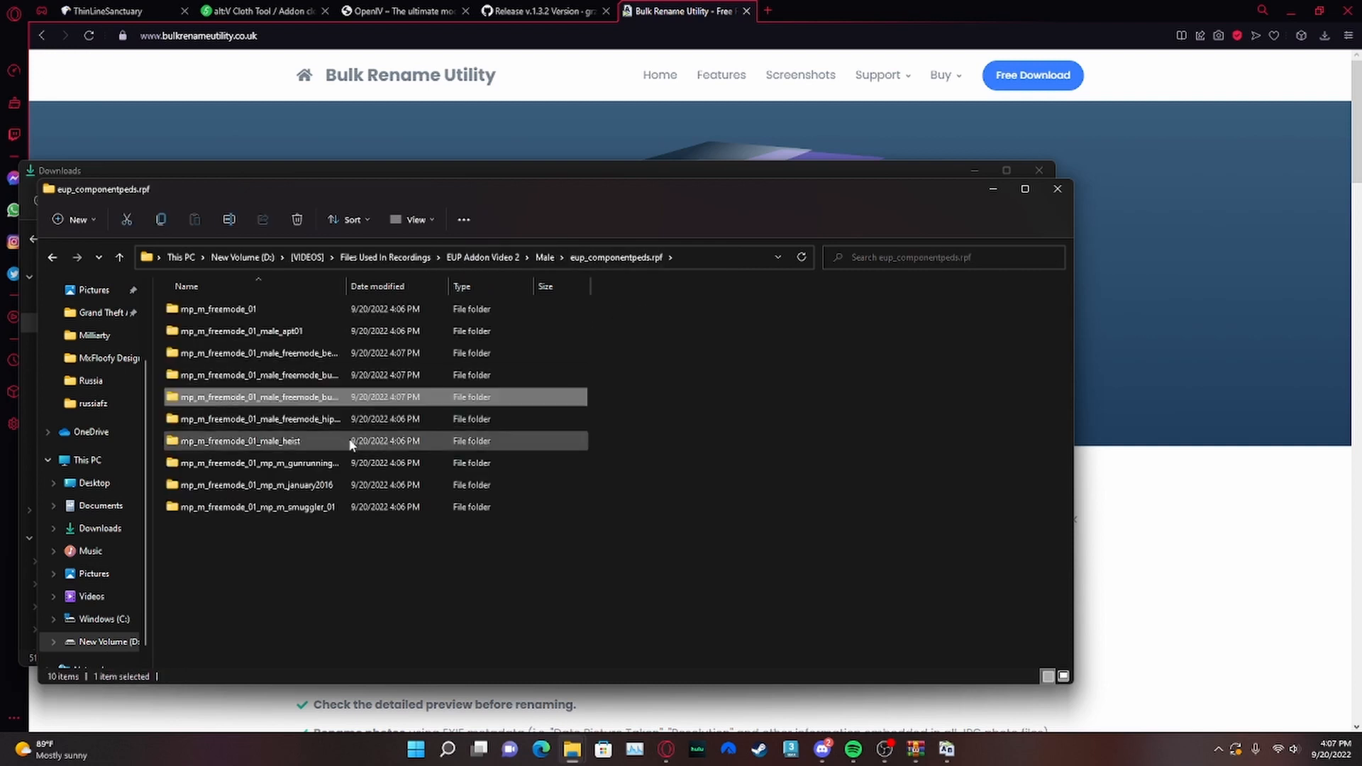
- Move the files from mp_m_freemode_01_male_freemode_hipster into the Male folder, skipping those whose names already exist there
double_click(349, 441)
drag(352, 525, 418, 261)
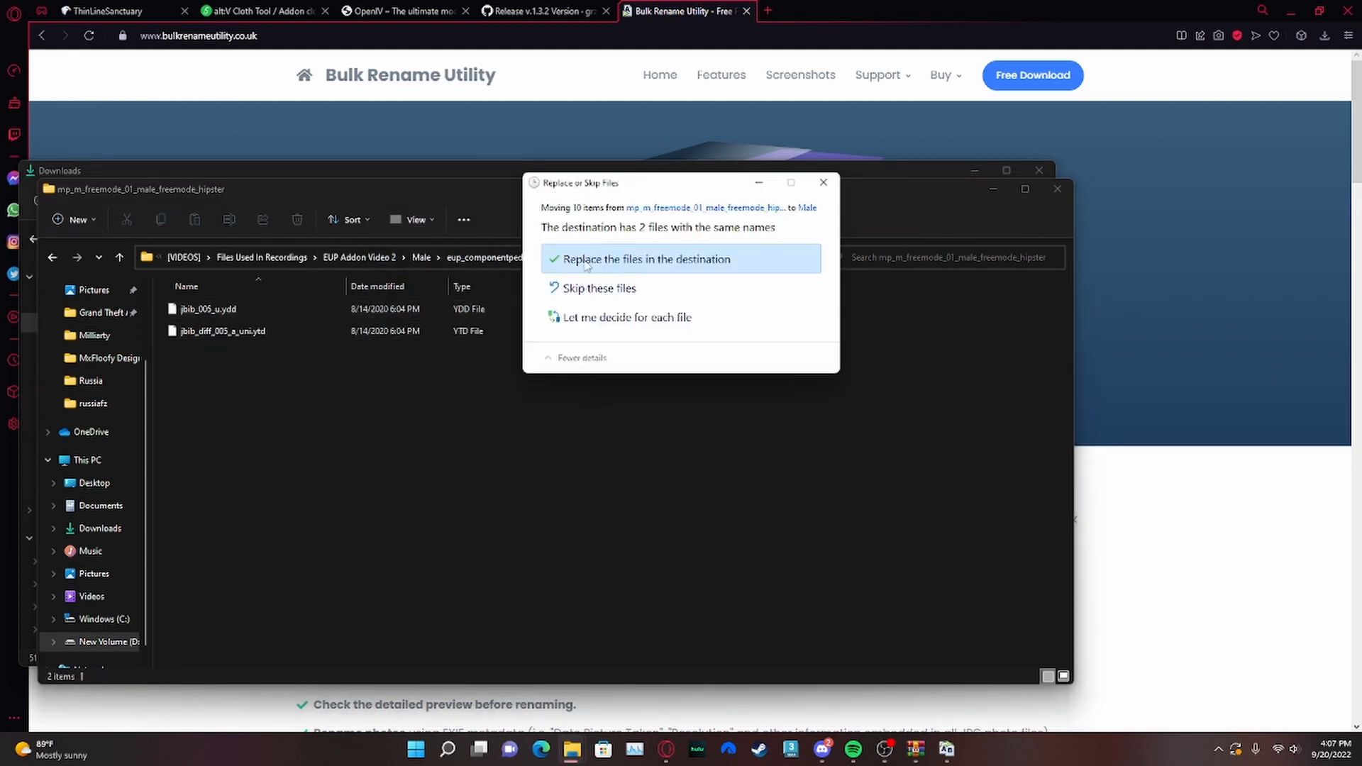
click(576, 291)
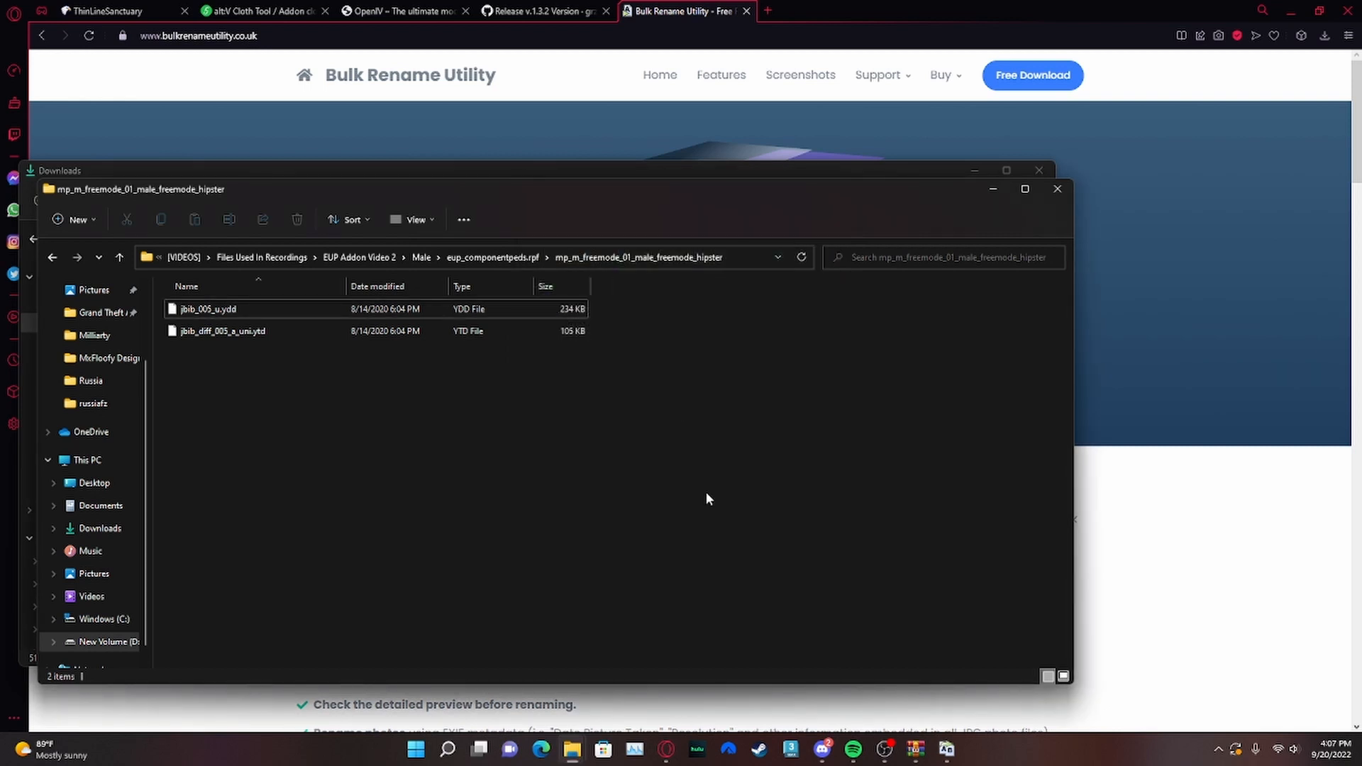
- Undo the last move of the hipster files and load all files of mp_m_freemode_01_male_freemode_hipster in Bulk Rename Utility, selected for renaming
key(ctrl+z)
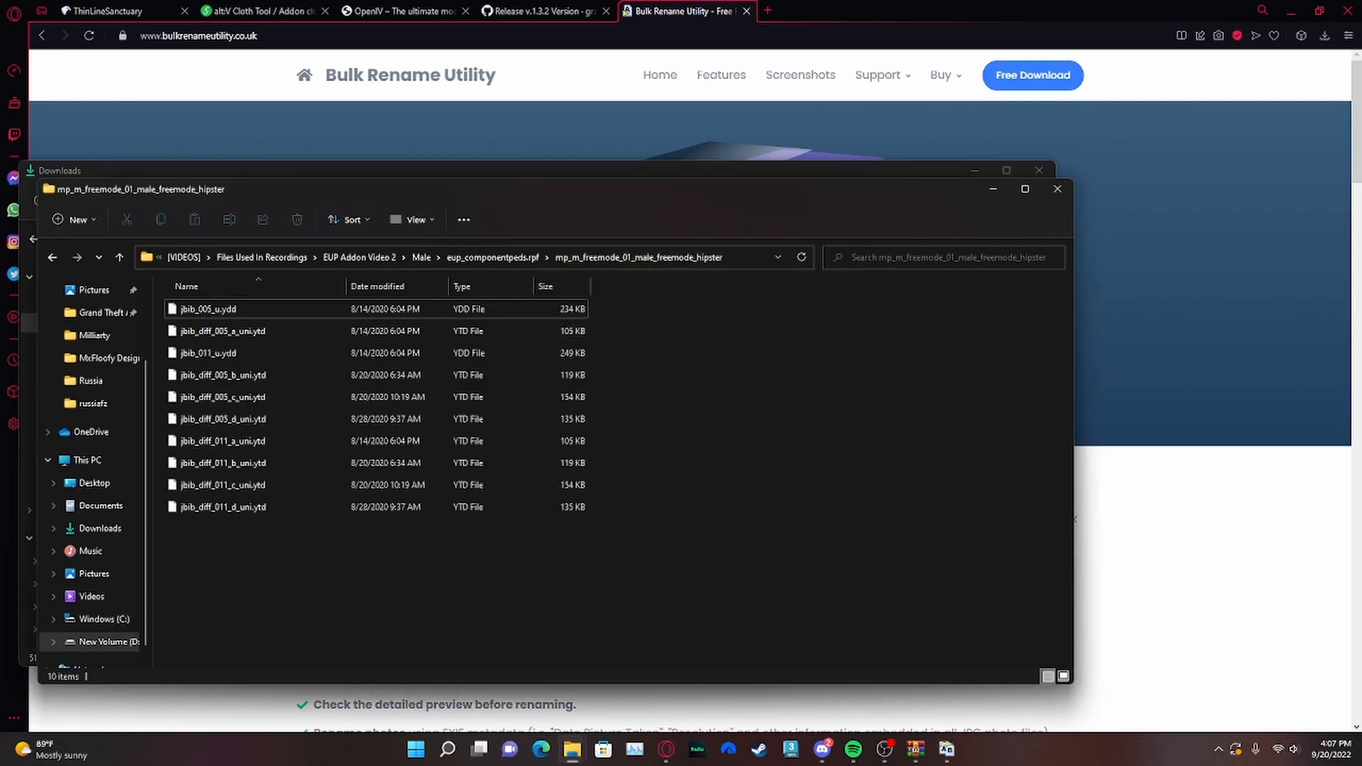
click(947, 749)
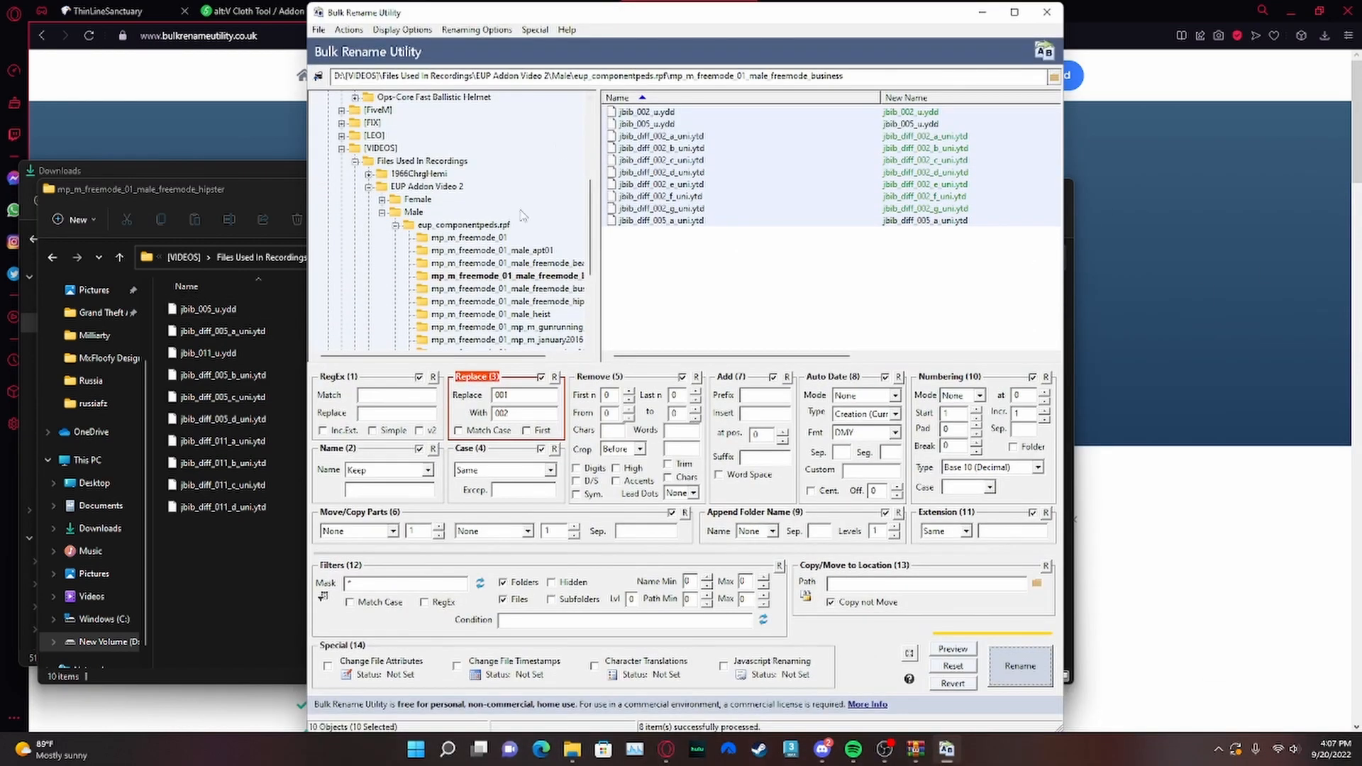
click(490, 301)
drag(724, 229, 640, 71)
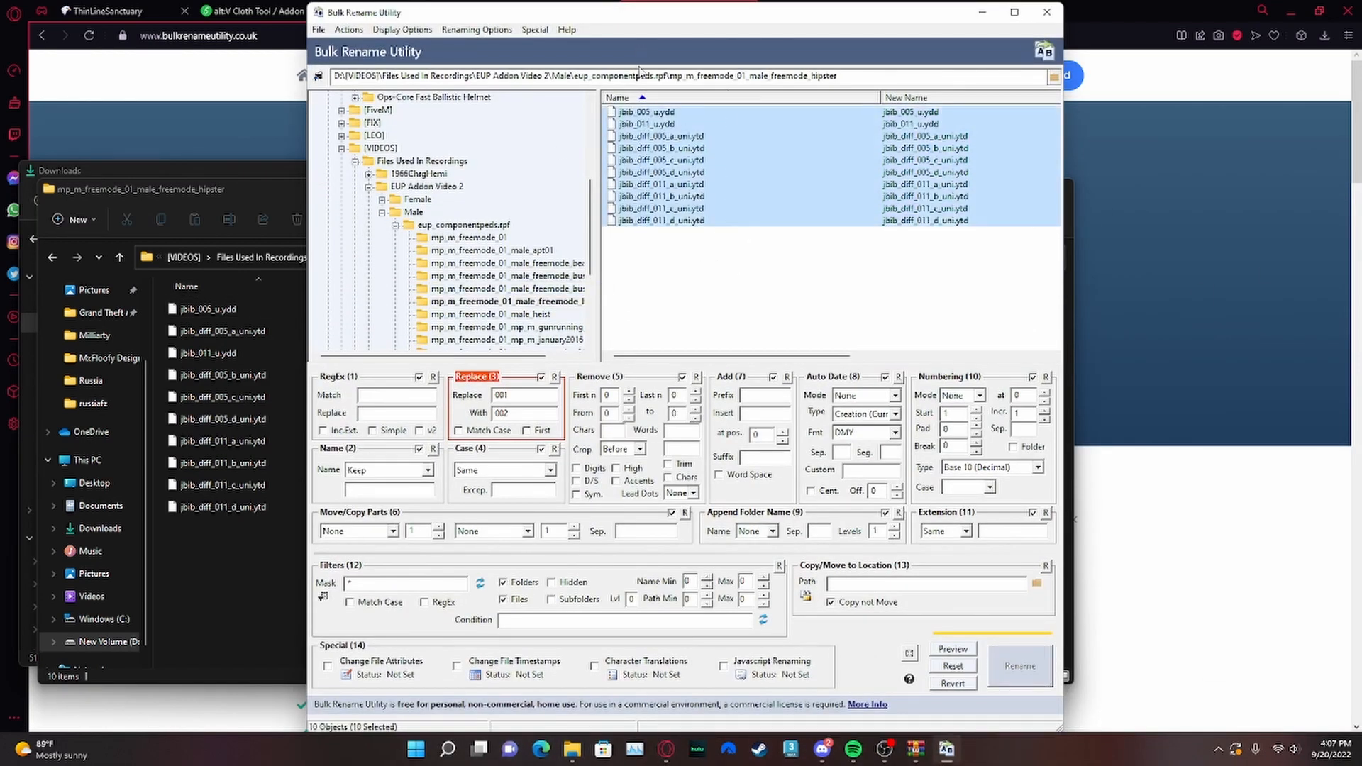
- Rename the selected hipster files in one batch, replacing 005 with 000 in their names
click(528, 394)
key(BackSpace)
text(5)
click(505, 412)
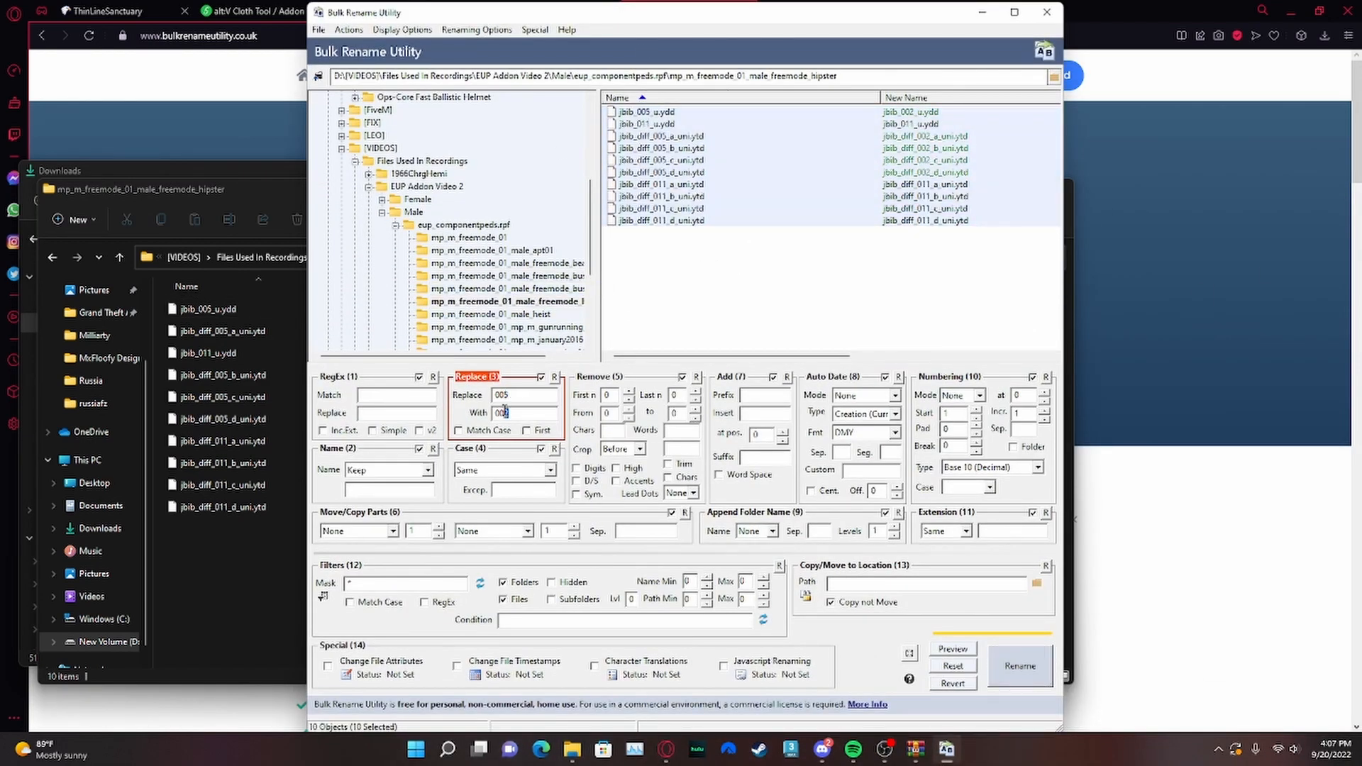
click(666, 289)
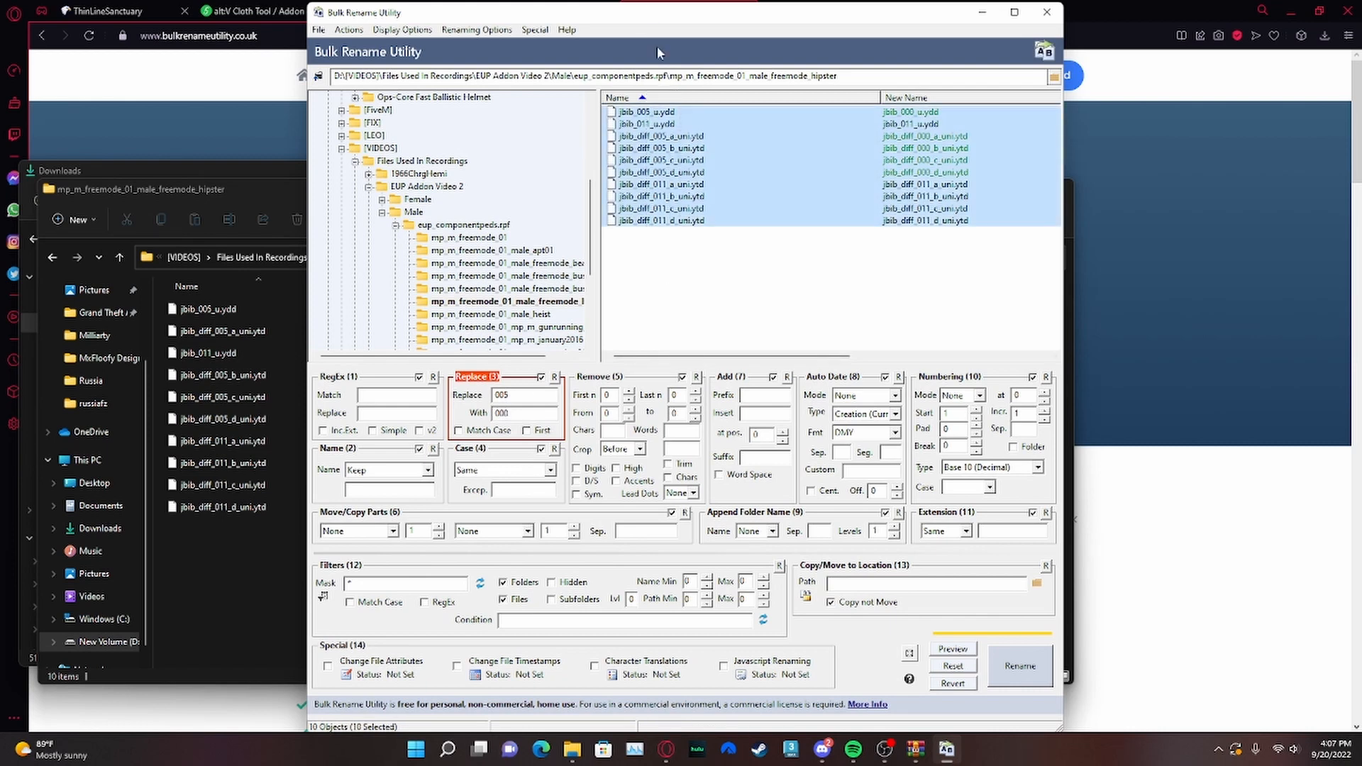
click(1050, 657)
click(697, 447)
click(773, 447)
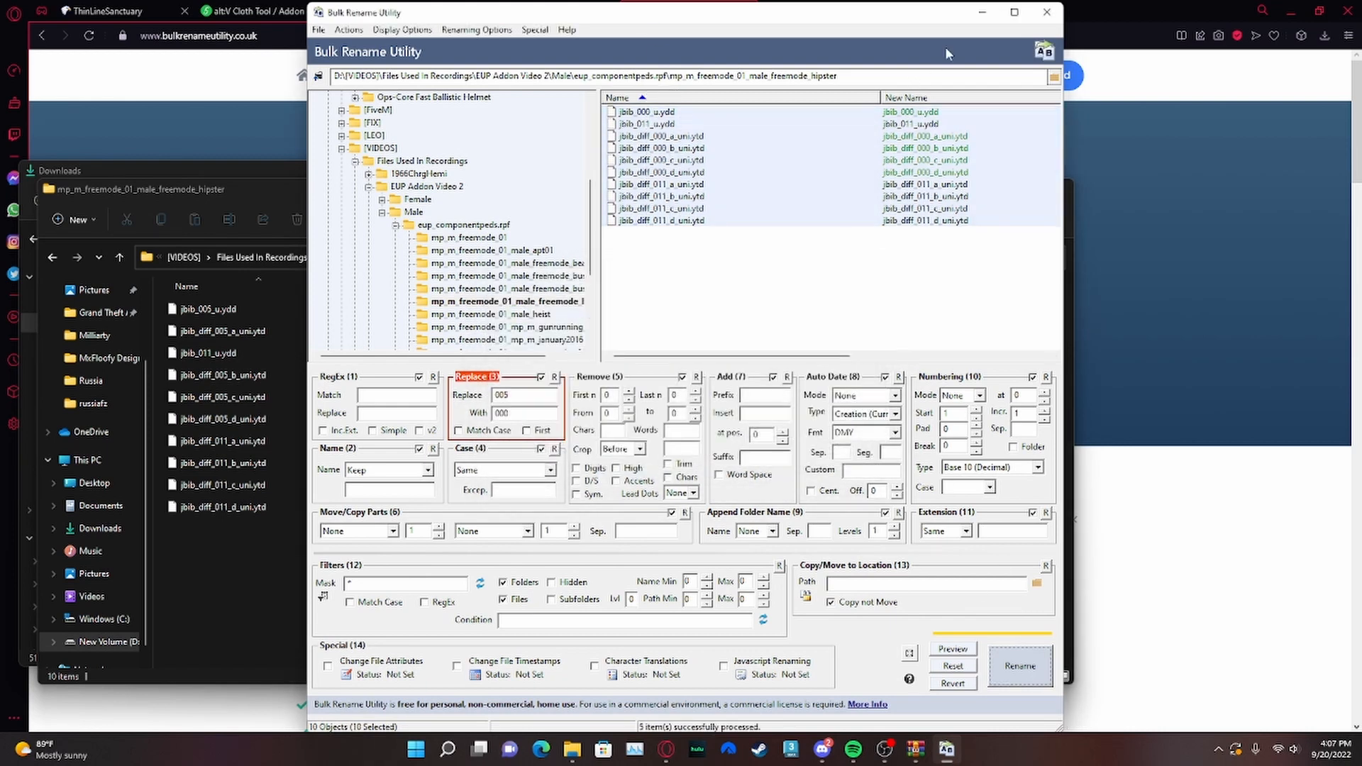
click(982, 12)
- Move all files from the mp_m_freemode_01_male_freemode_hipster and mp_m_freemode_01_male_heist folders up into the Male folder
drag(351, 564, 244, 311)
drag(244, 311, 423, 262)
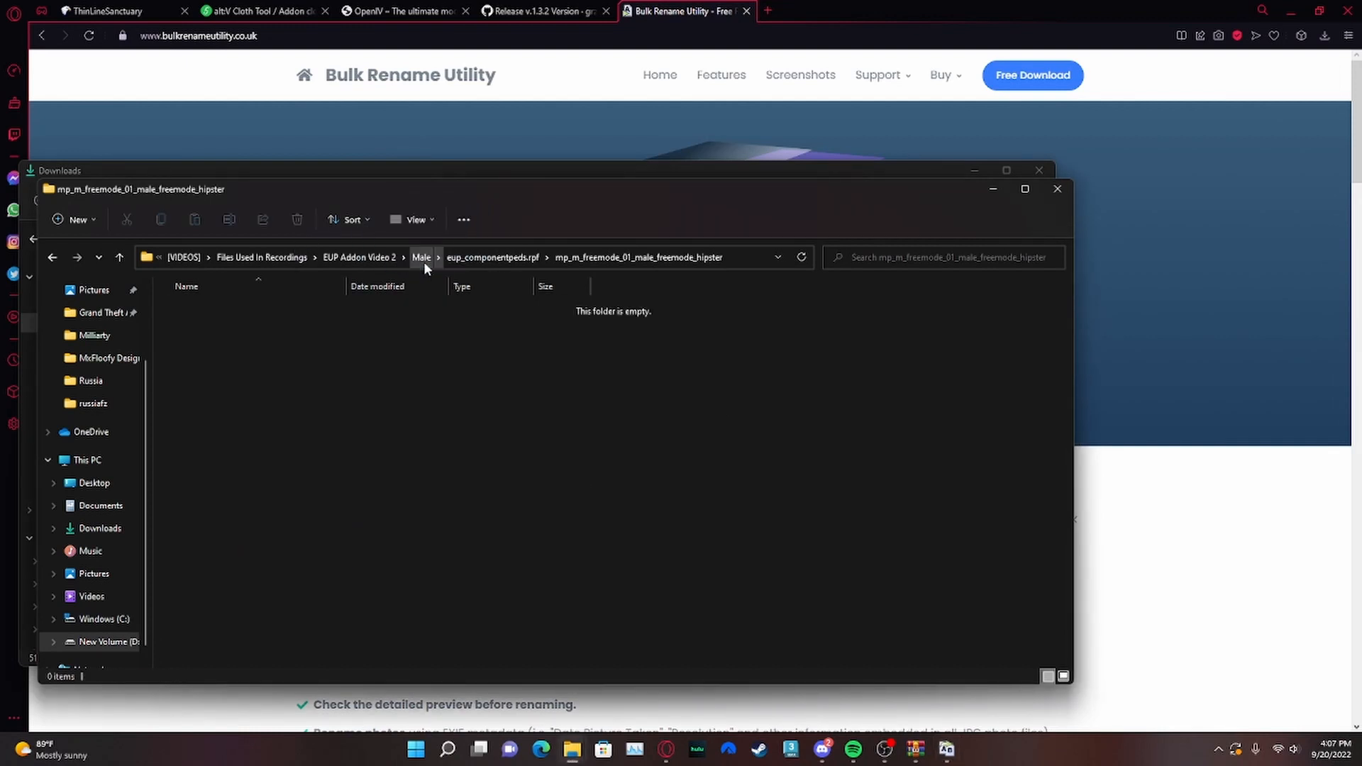
click(480, 263)
double_click(284, 441)
drag(303, 606, 423, 263)
- Move all files from the mp_m_freemode_01_mp_m_gunrunning_01 and mp_m_freemode_01_mp_m_january2016 folders up into the Male folder
click(492, 262)
double_click(266, 466)
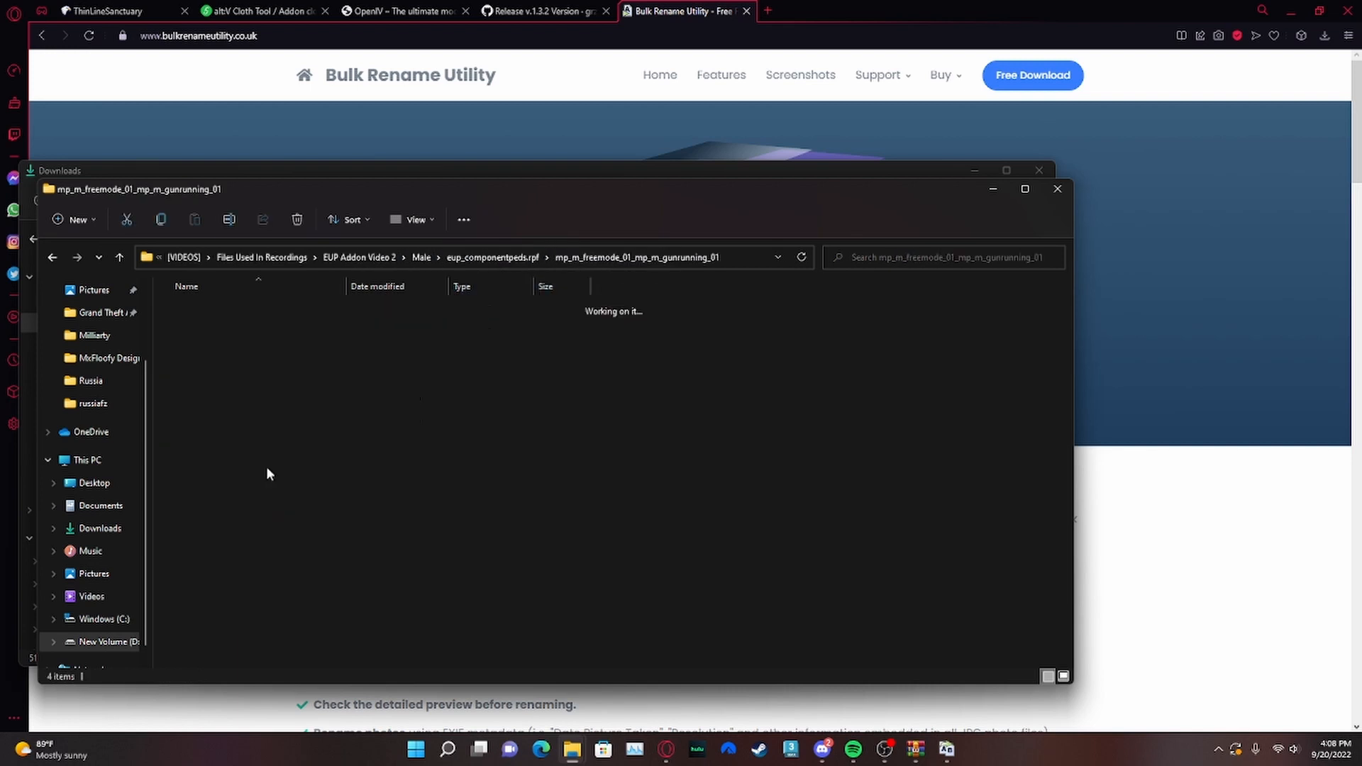
drag(301, 507, 229, 290)
drag(234, 310, 469, 259)
click(490, 256)
click(294, 486)
double_click(294, 486)
drag(284, 529, 426, 261)
- Try to move the files from mp_m_freemode_01_mp_m_smuggler_01 into the Male folder, skipping those whose names already exist there
click(491, 257)
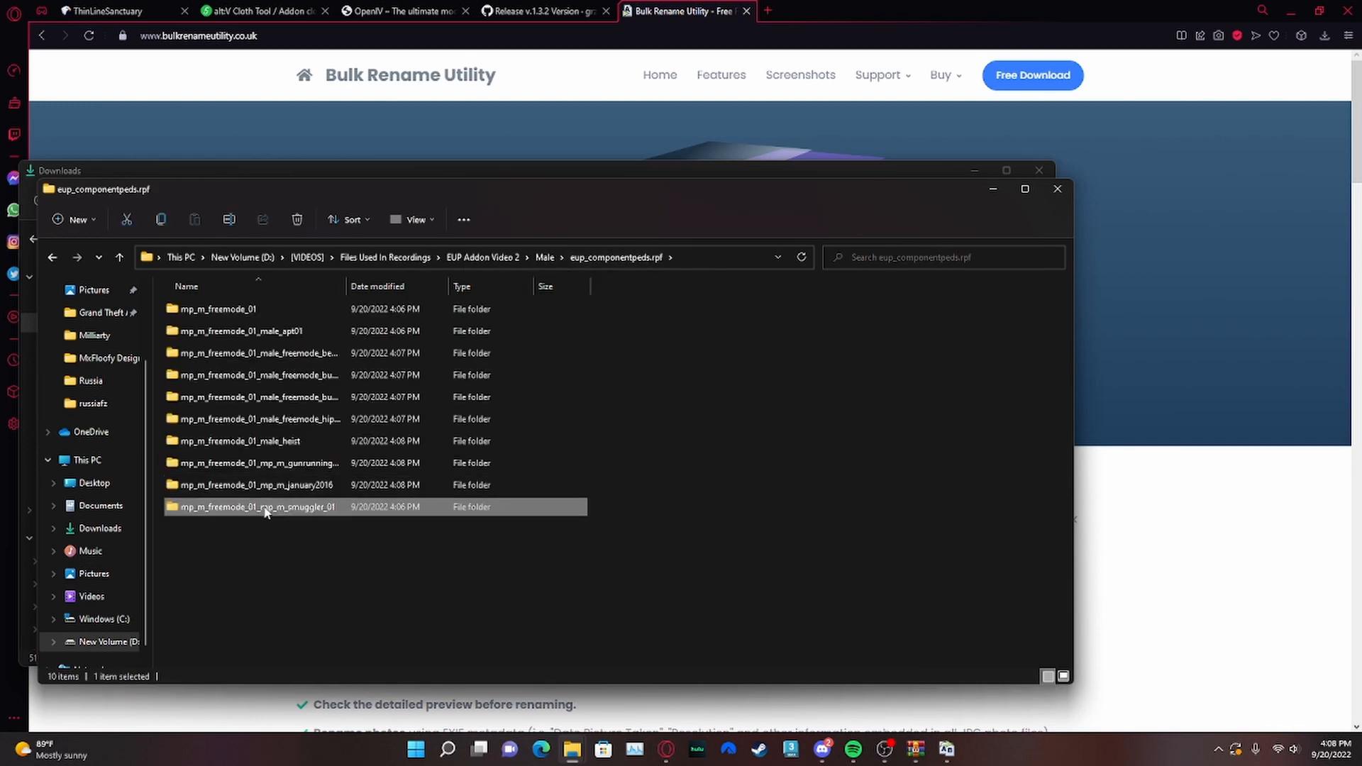
double_click(274, 508)
drag(316, 548, 255, 316)
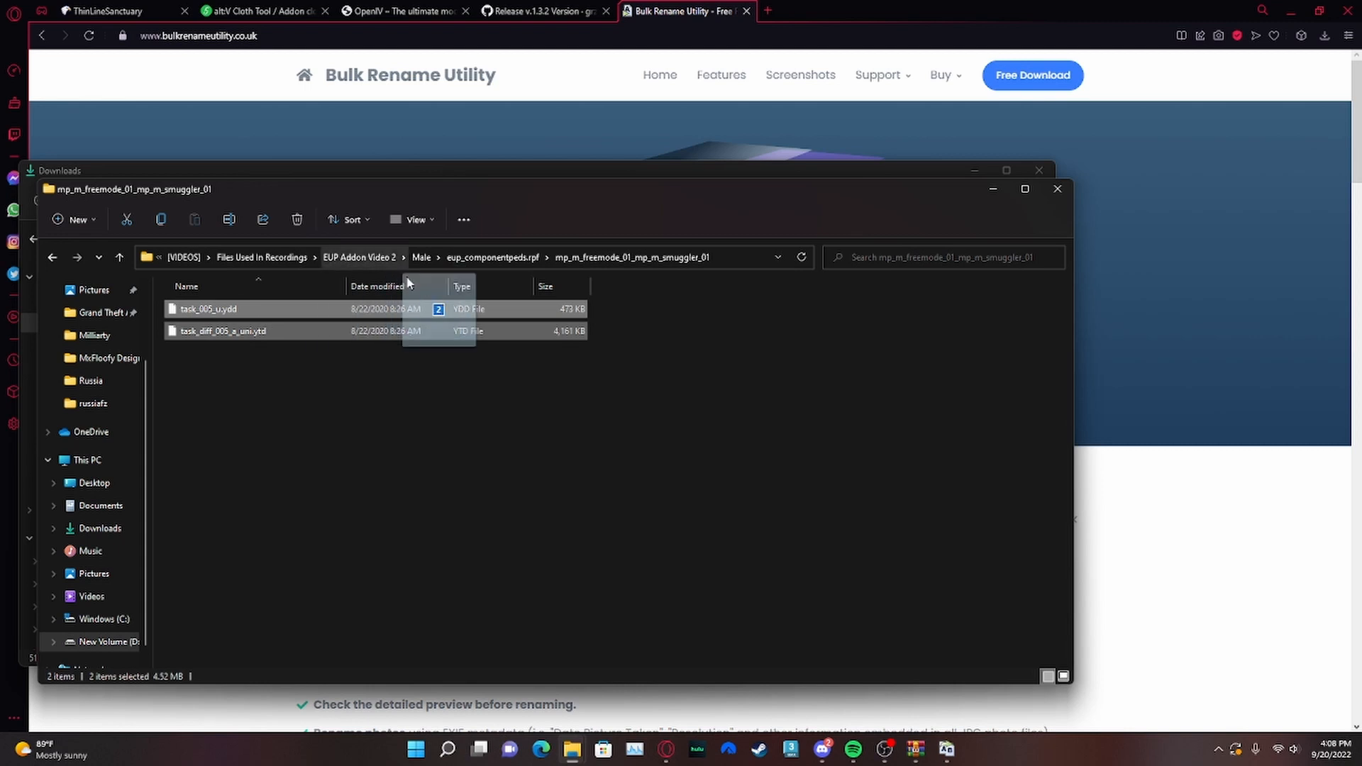
drag(417, 313, 424, 258)
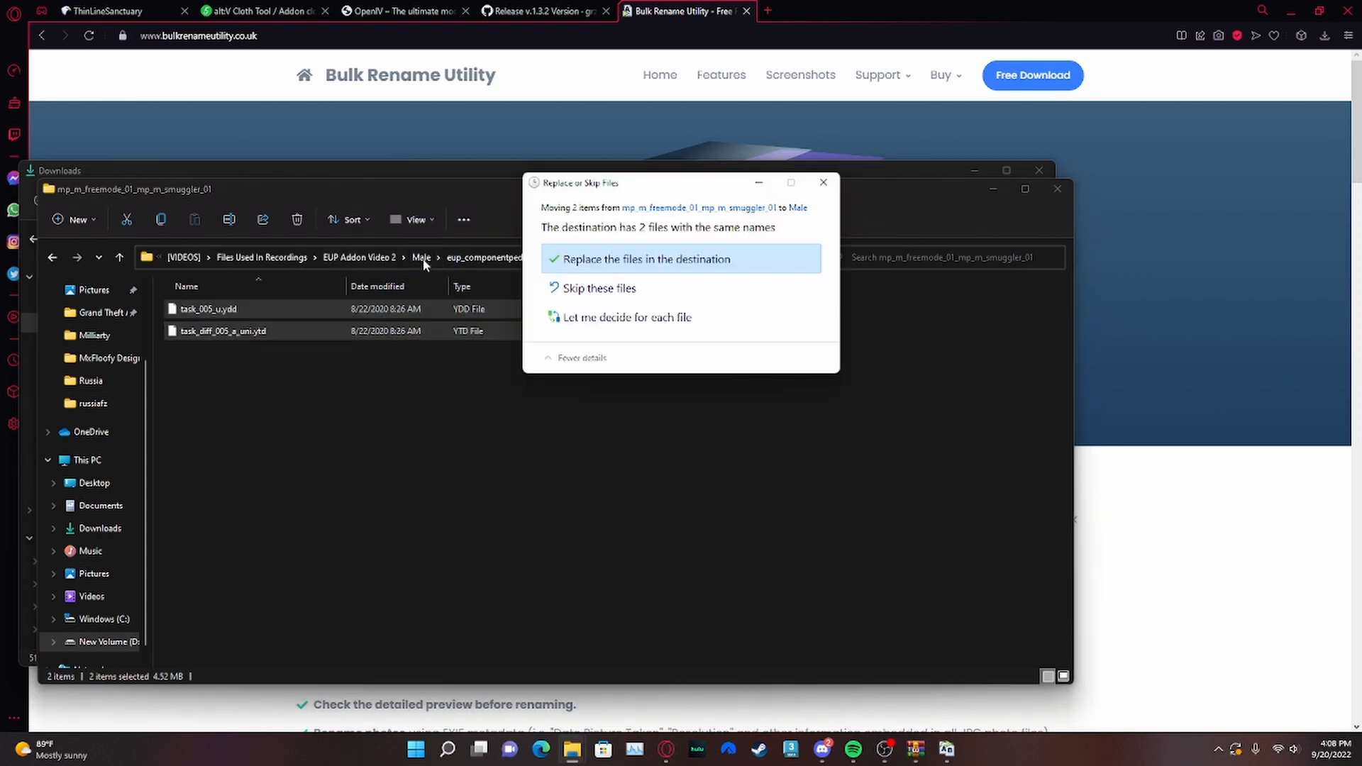
click(643, 291)
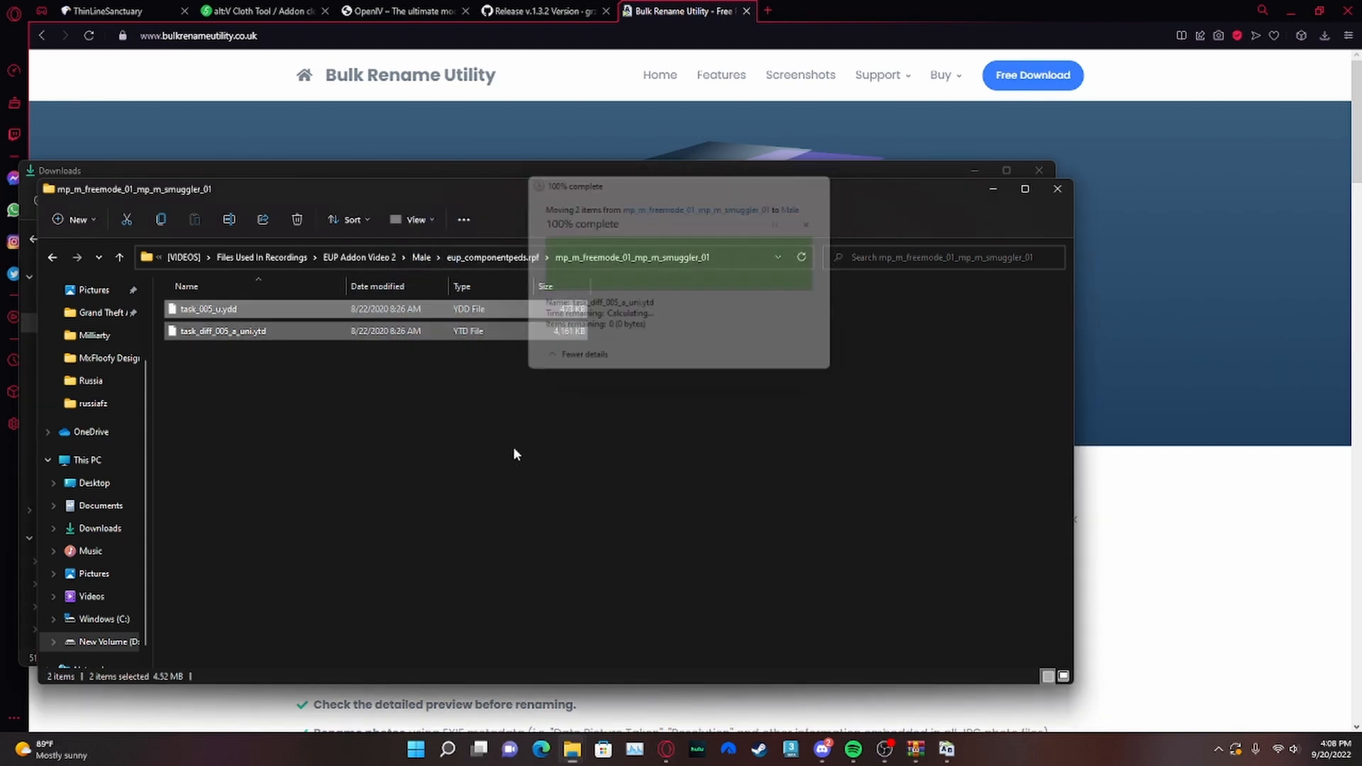
click(514, 449)
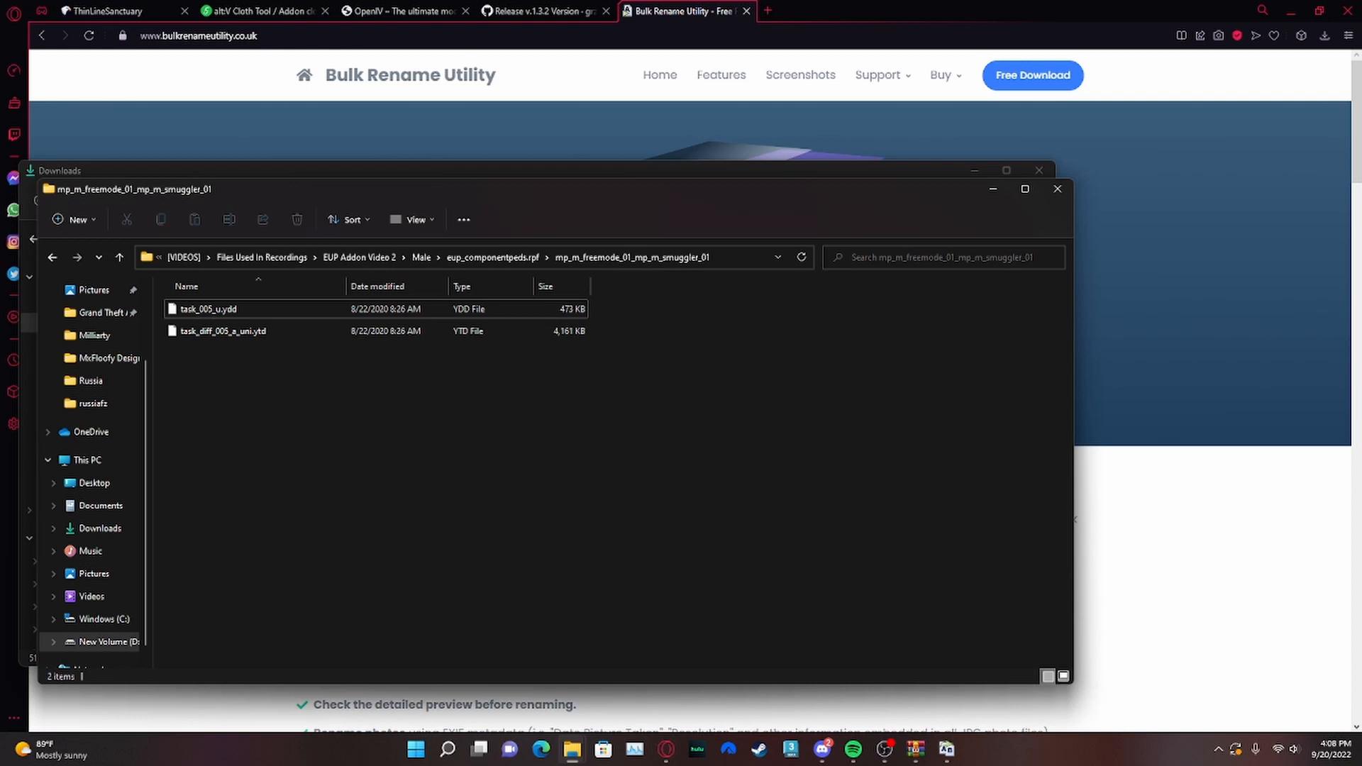
- Batch-rename the mp_m_freemode_01_mp_m_smuggler_01 files, replacing 005 with 001, and move them into the Male folder
key(alt+Tab)
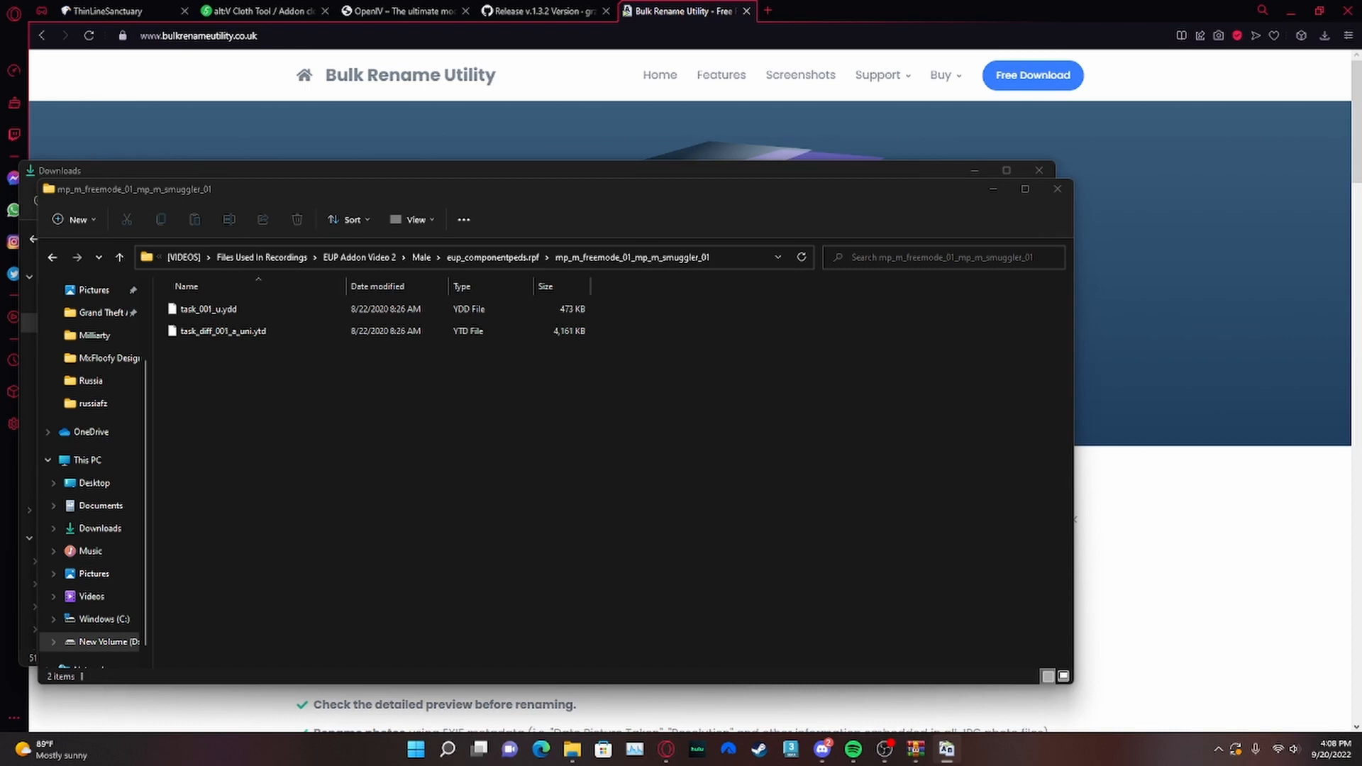
drag(482, 404, 430, 259)
click(427, 257)
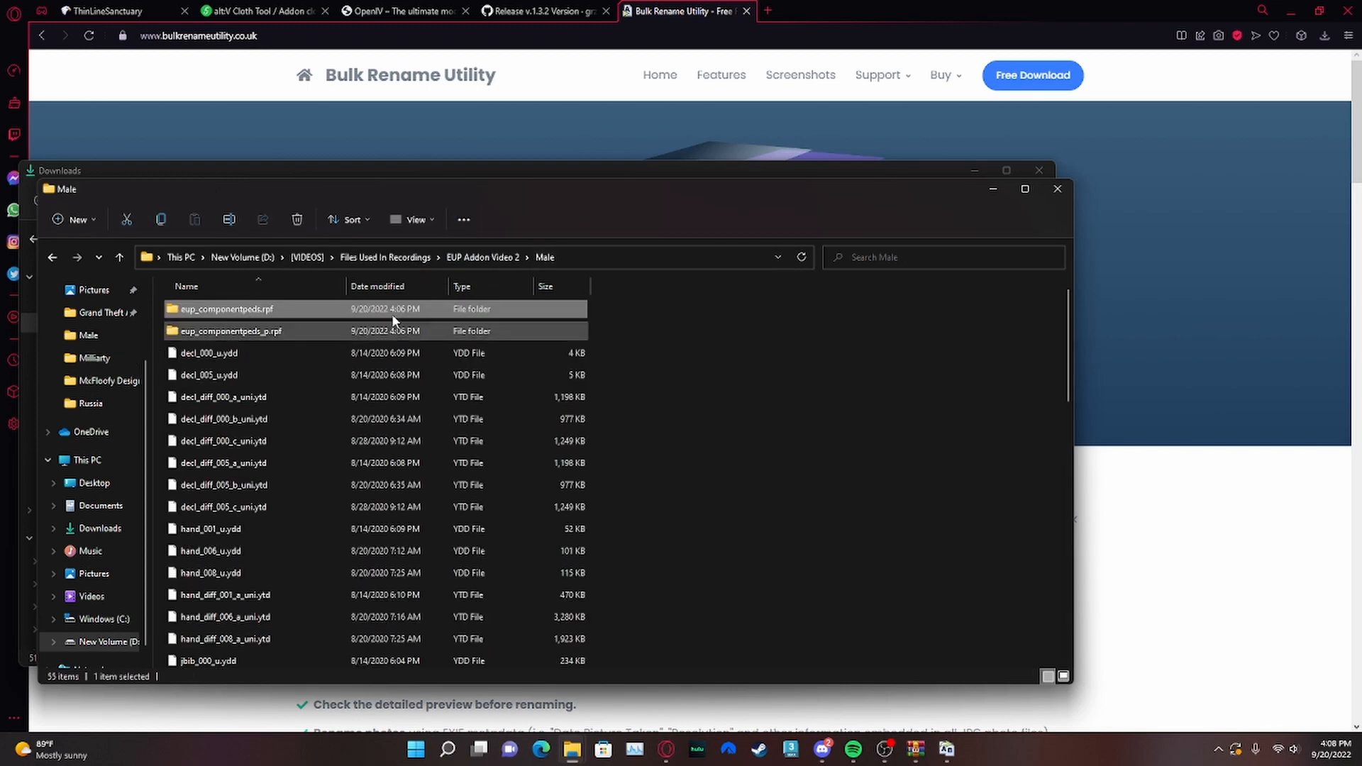
- Look over the files gathered in the Male folder and check the neighbouring Female folder
scroll(392, 314, down, 5)
scroll(484, 321, up, 5)
click(485, 259)
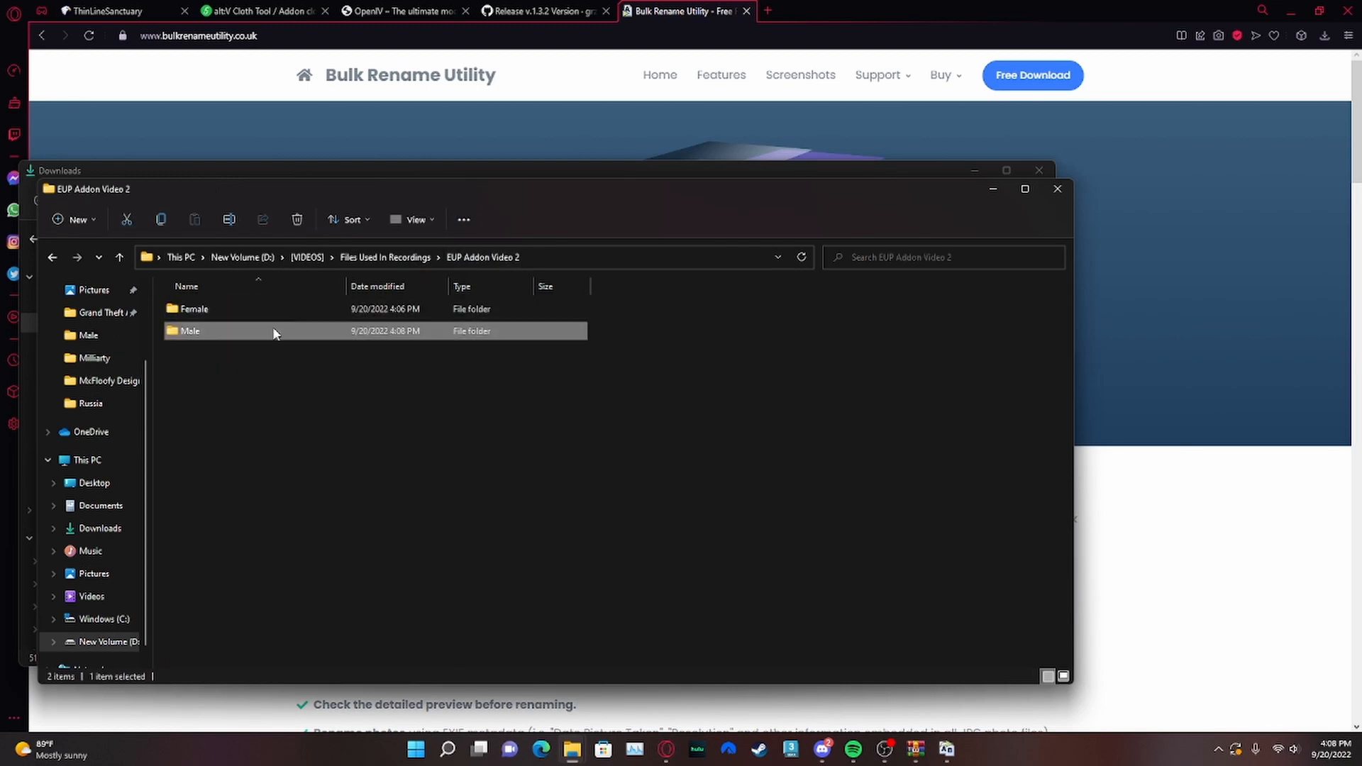
double_click(280, 307)
click(454, 257)
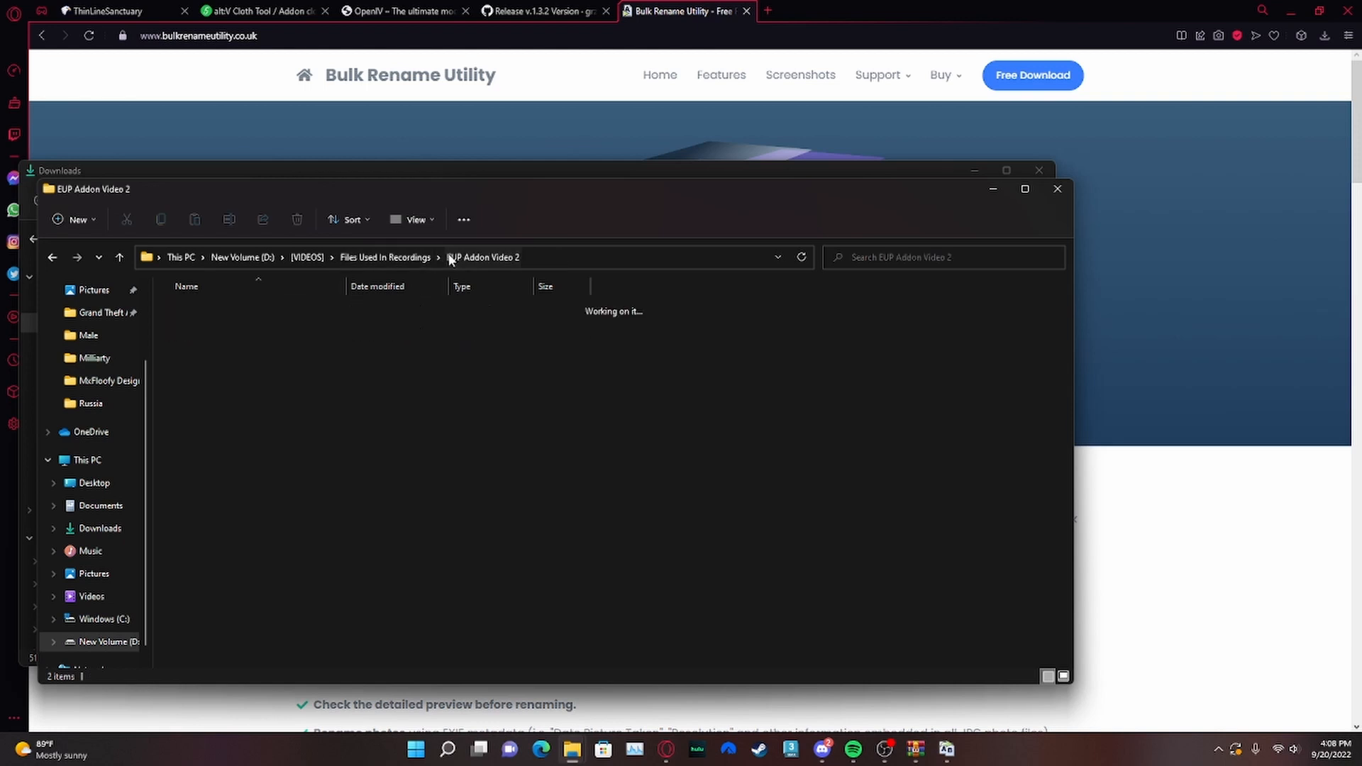
- Move all files from the mp_m_freemode_01_p folder in the male eup_componentpeds_p.rpf up into the Male folder
double_click(277, 331)
double_click(262, 331)
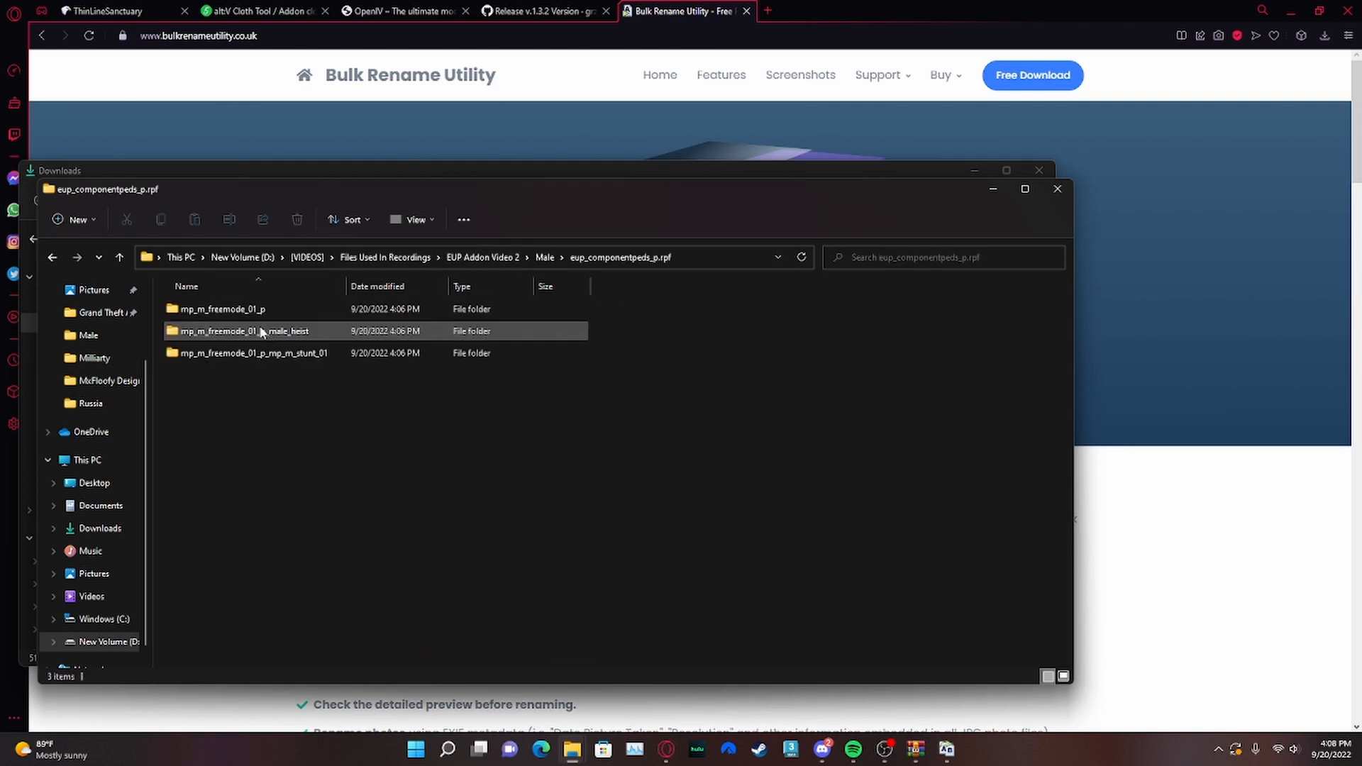
double_click(263, 310)
drag(321, 419, 501, 261)
click(532, 258)
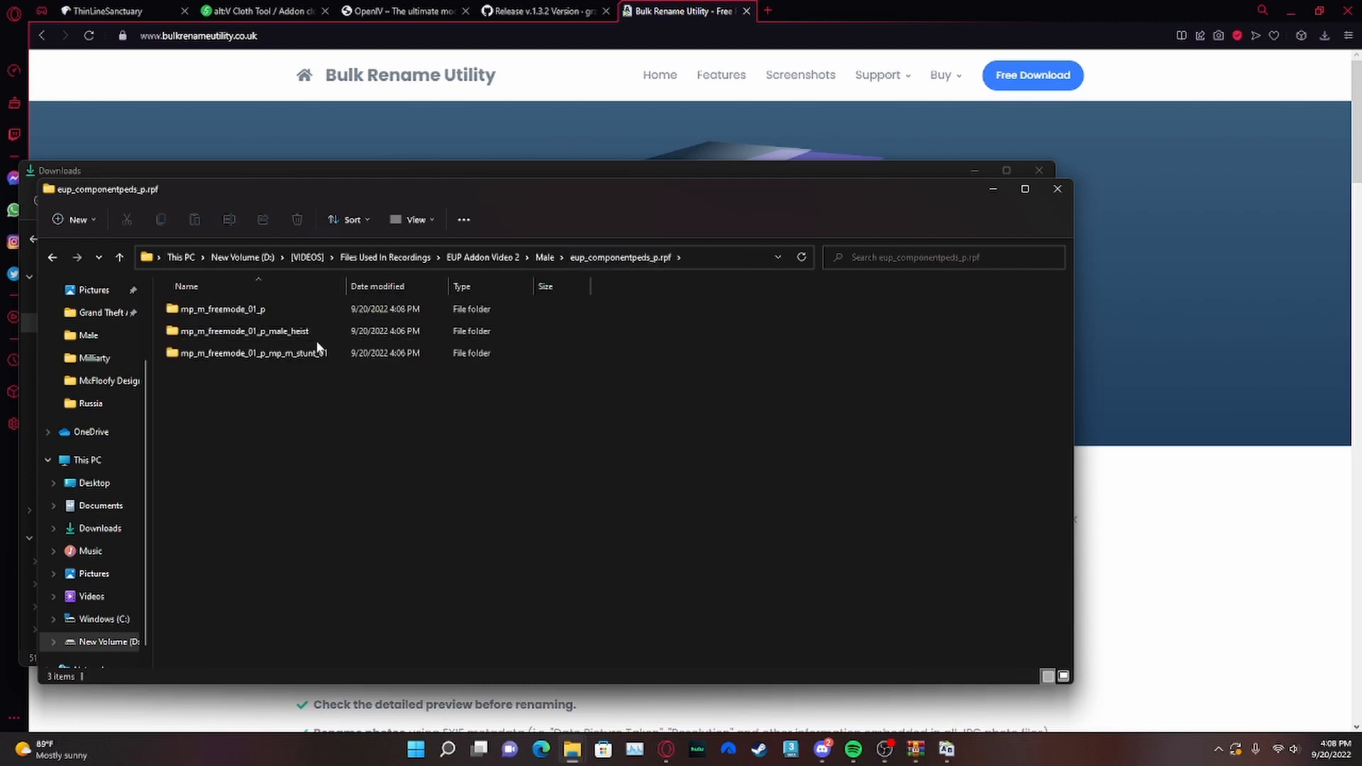
- Rename both files in mp_m_freemode_01_p_male_heist in one batch with Bulk Rename Utility, replacing 001 with 095
double_click(317, 333)
drag(332, 406, 323, 306)
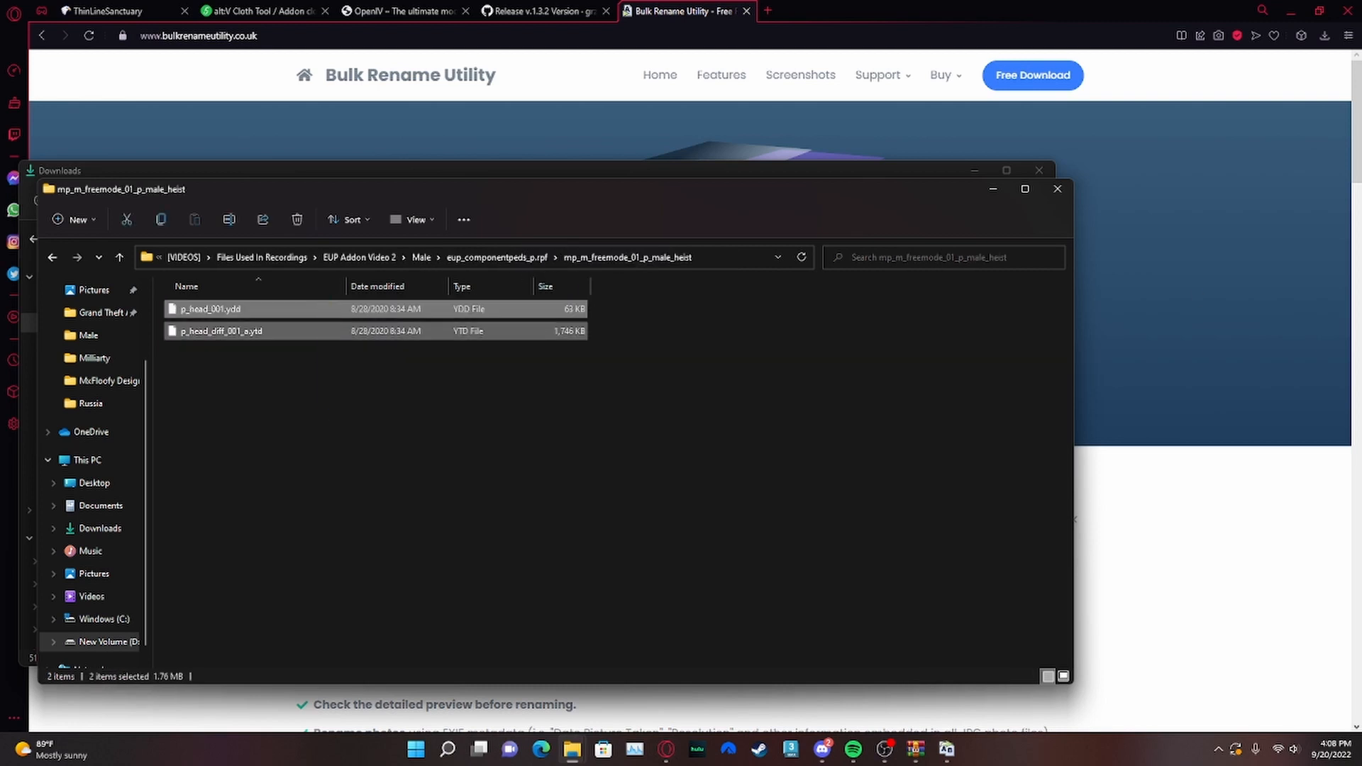
click(947, 749)
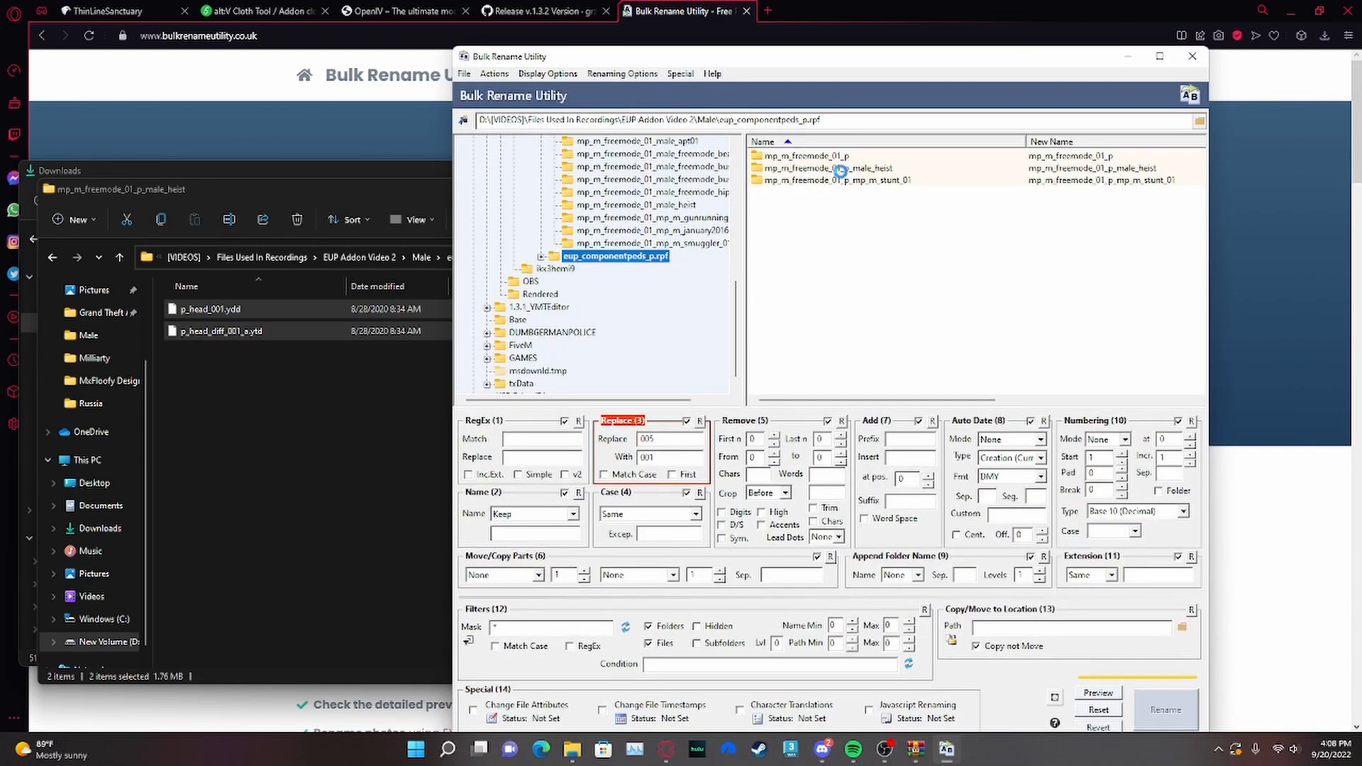
double_click(840, 171)
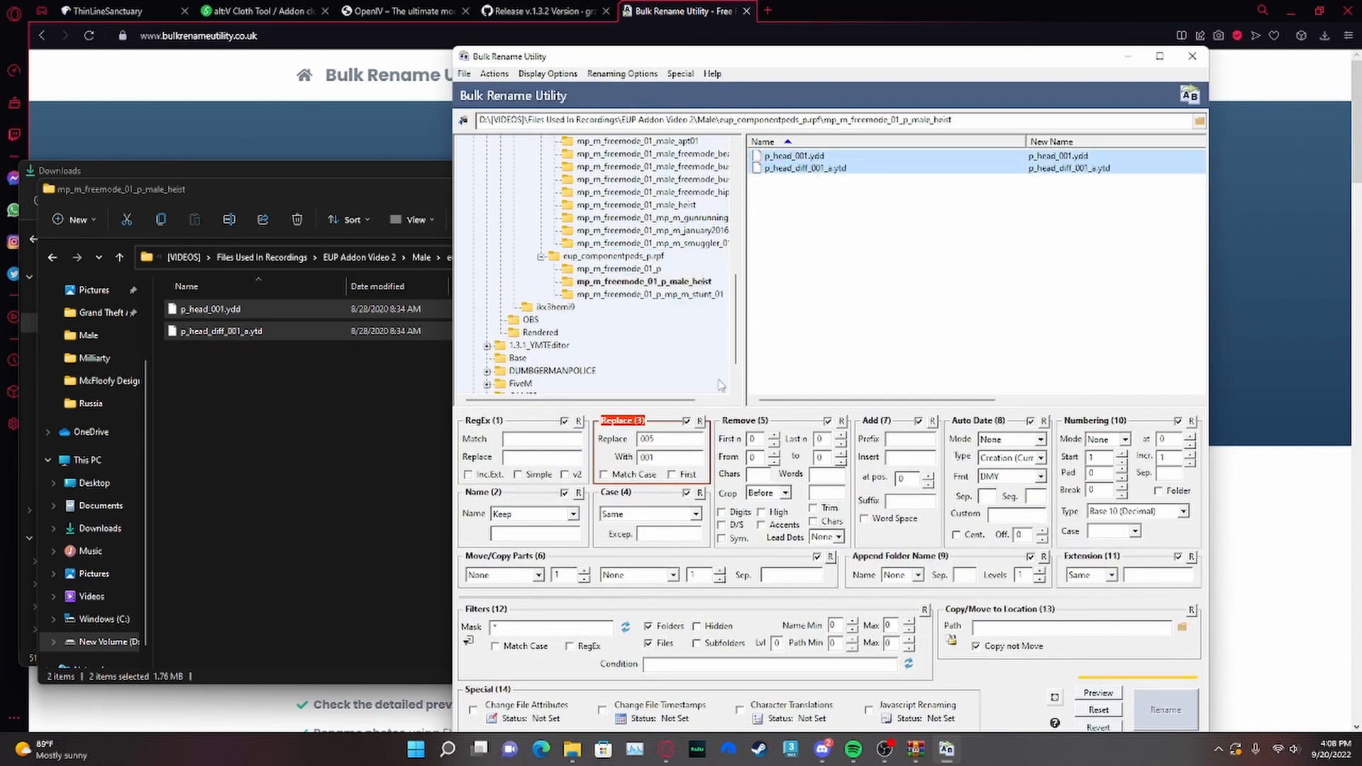
text(05)
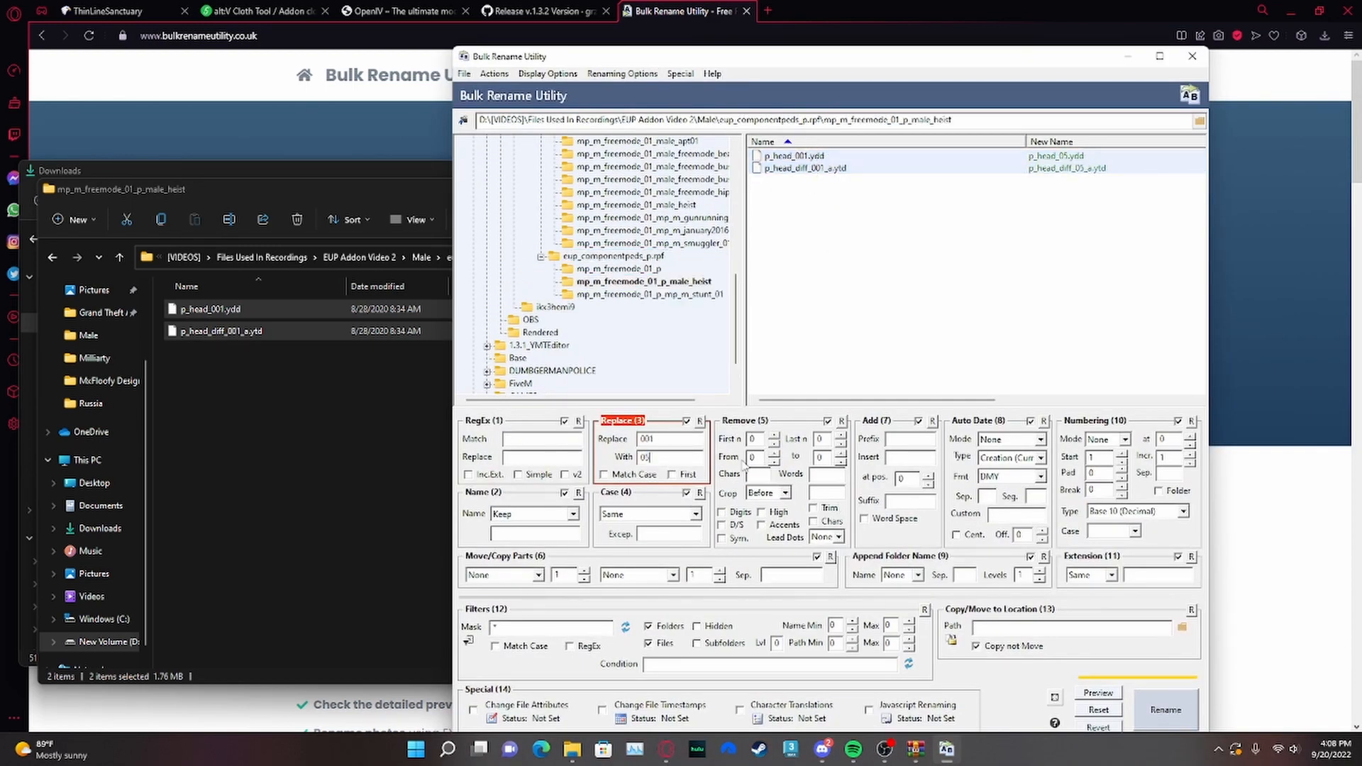
click(647, 457)
text(9)
click(1168, 708)
click(854, 491)
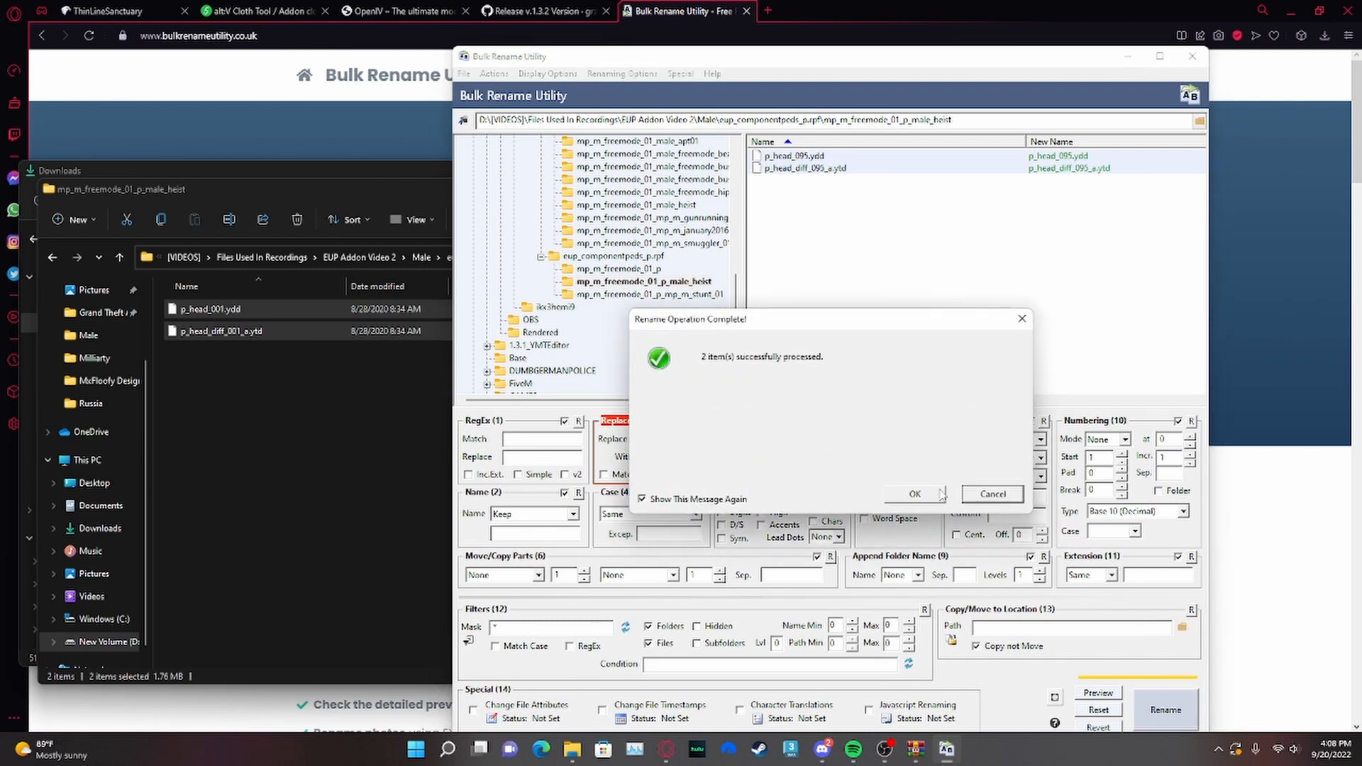
click(941, 495)
- Move all files from the mp_m_freemode_01_p_male_heist and mp_m_freemode_01_p_mp_m_stunt_01 folders up into the Male folder
drag(276, 412, 422, 264)
click(470, 258)
double_click(308, 360)
drag(257, 362, 255, 310)
drag(254, 310, 422, 258)
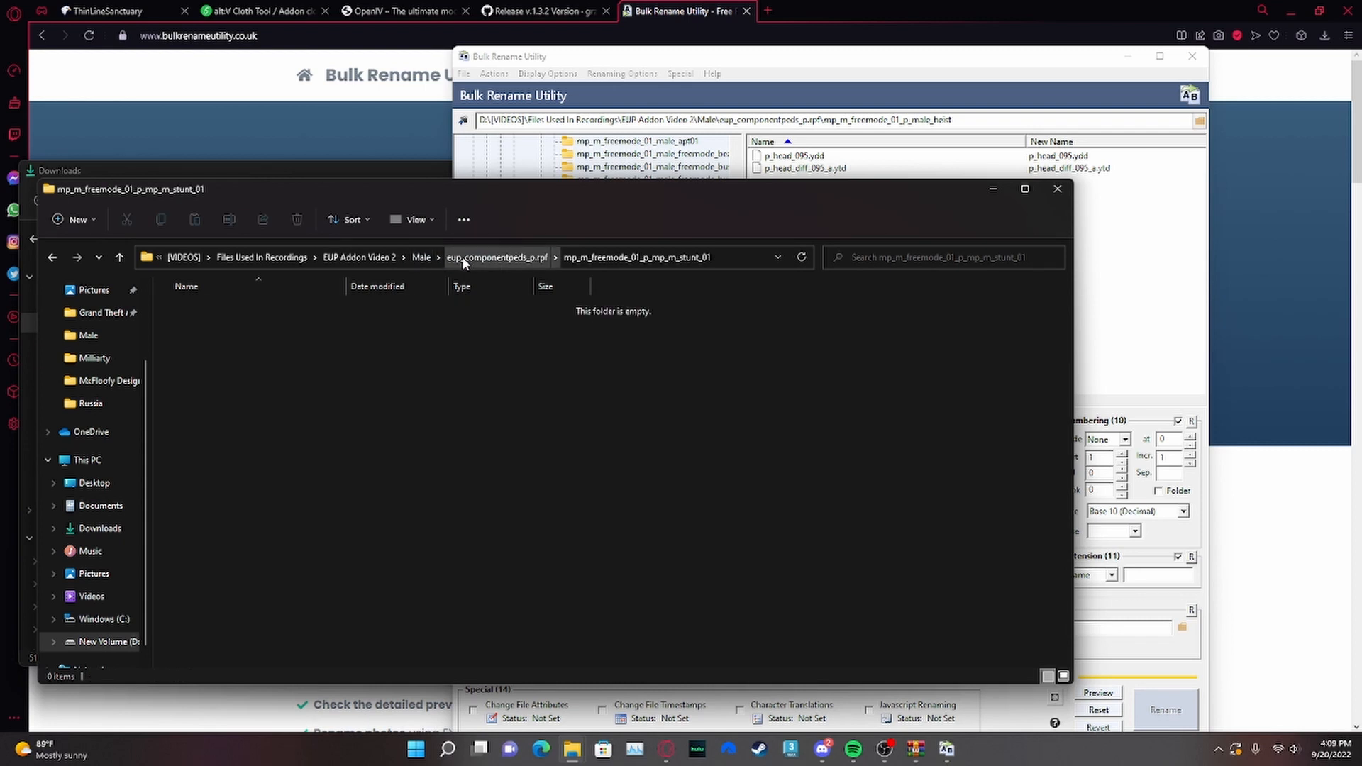
- Check the Female folder's component folders and move all files from mp_f_freemode_01_p in its eup_componentpeds_p.rpf up into Female
click(360, 257)
double_click(328, 308)
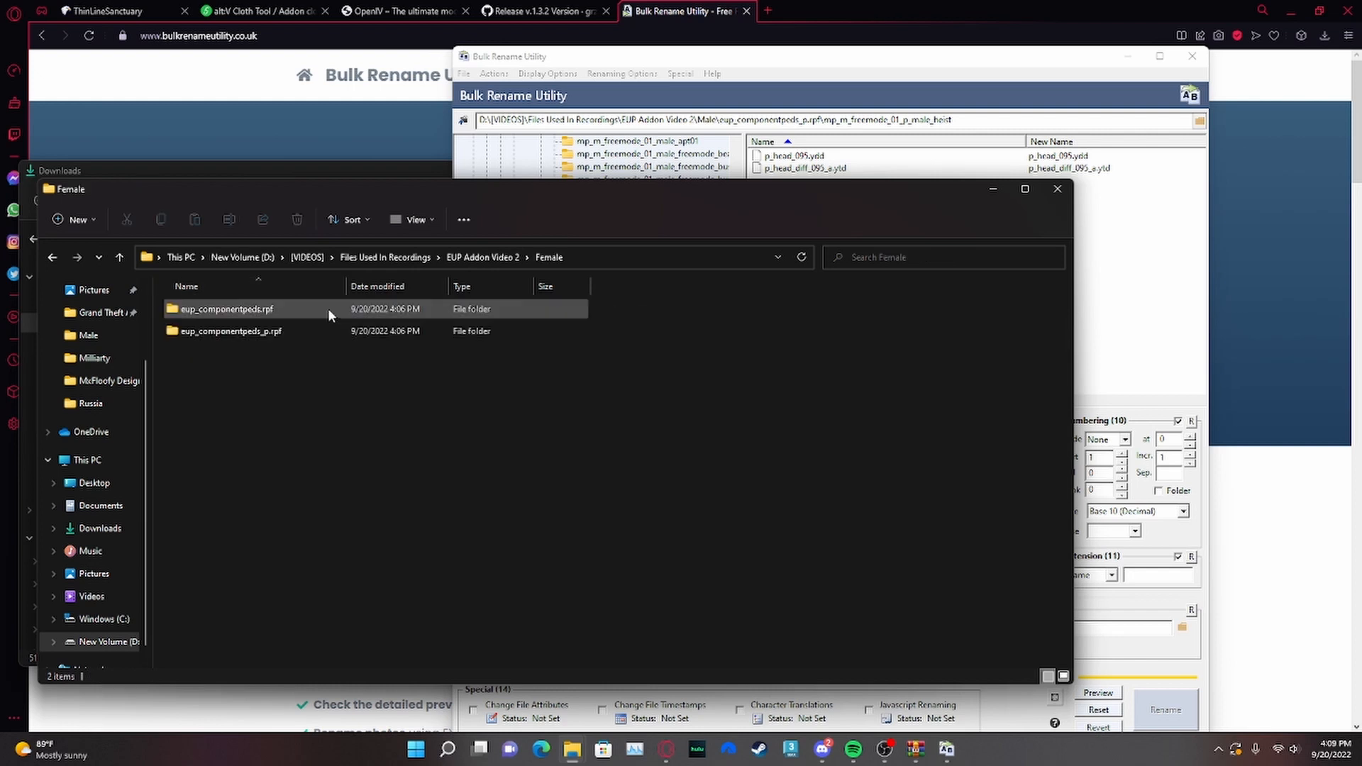
double_click(291, 309)
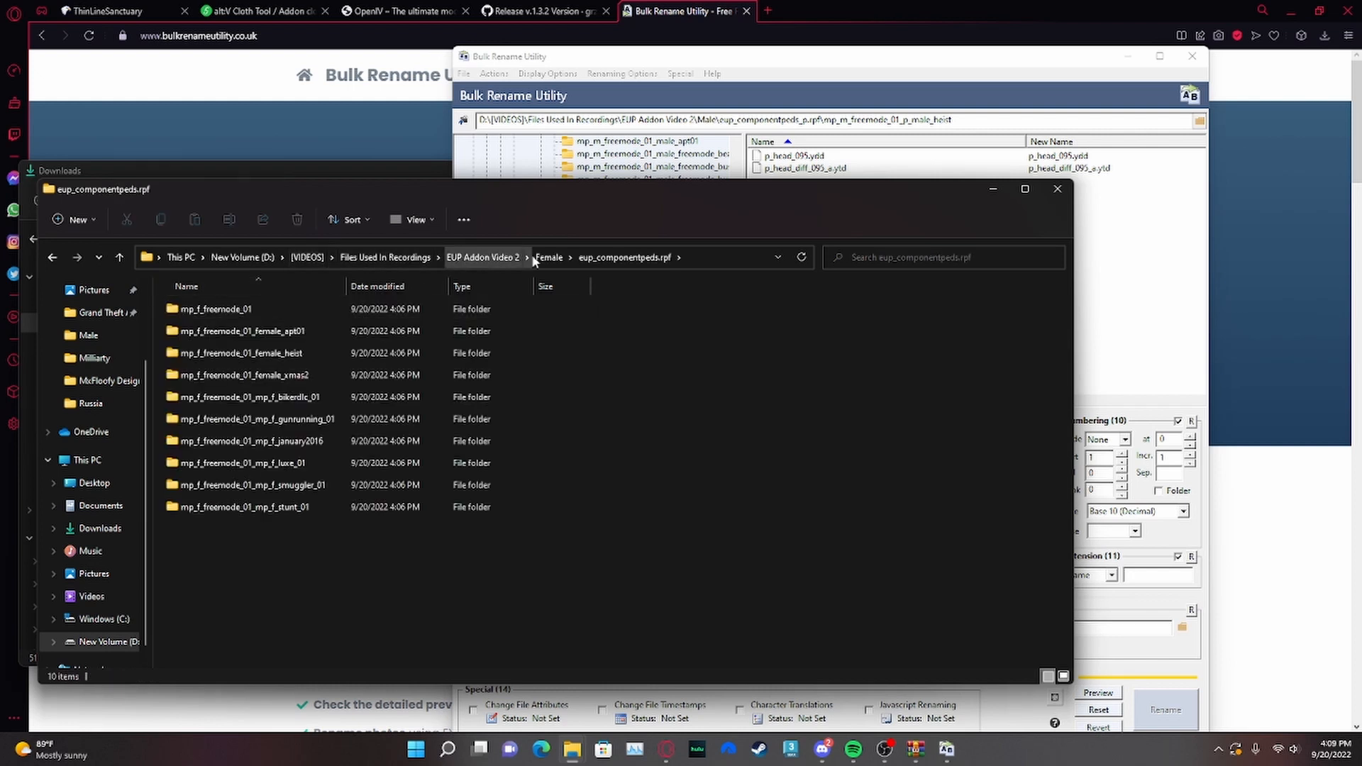
click(550, 257)
double_click(287, 331)
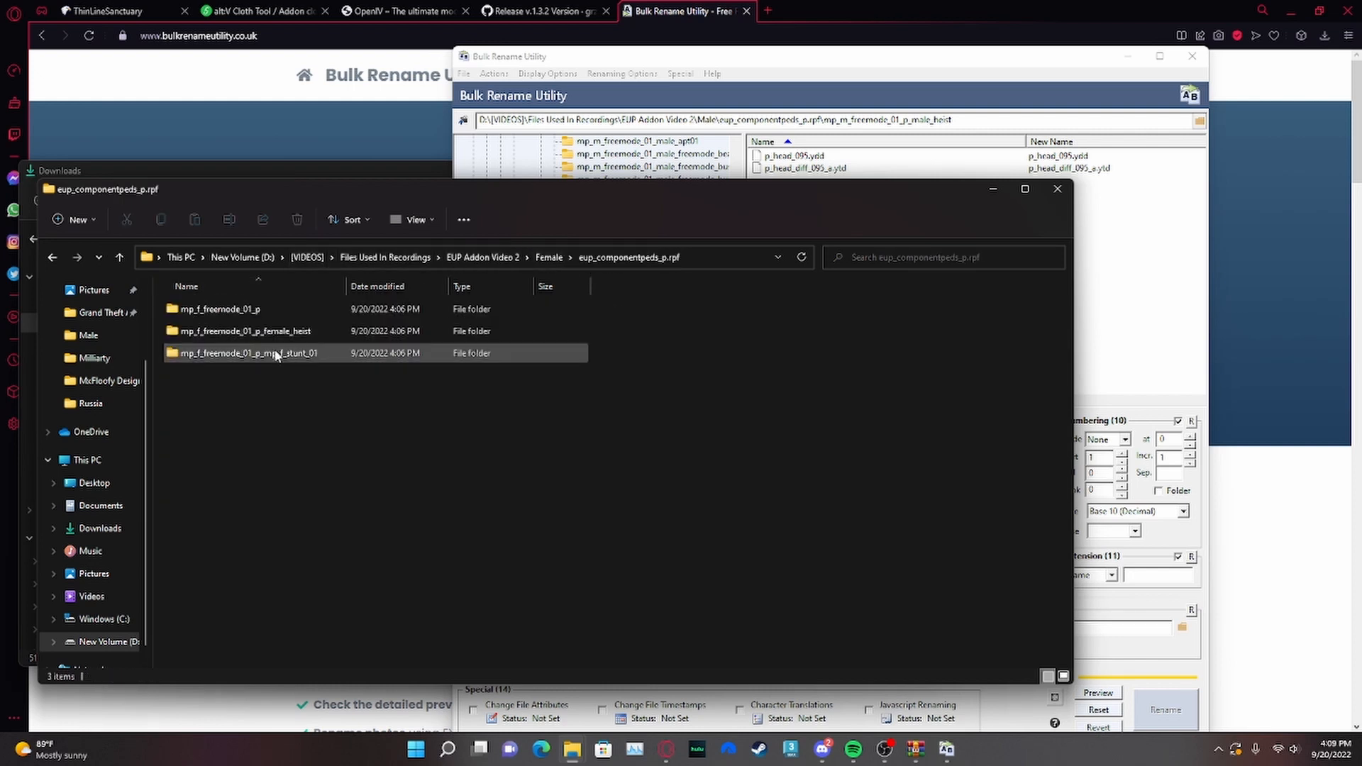
double_click(287, 307)
drag(288, 459, 500, 258)
click(585, 257)
- Move all files from the mp_f_freemode_01_p_female_heist and mp_f_freemode_01_p_mp_f_stunt_01 folders up into the Female folder
double_click(278, 331)
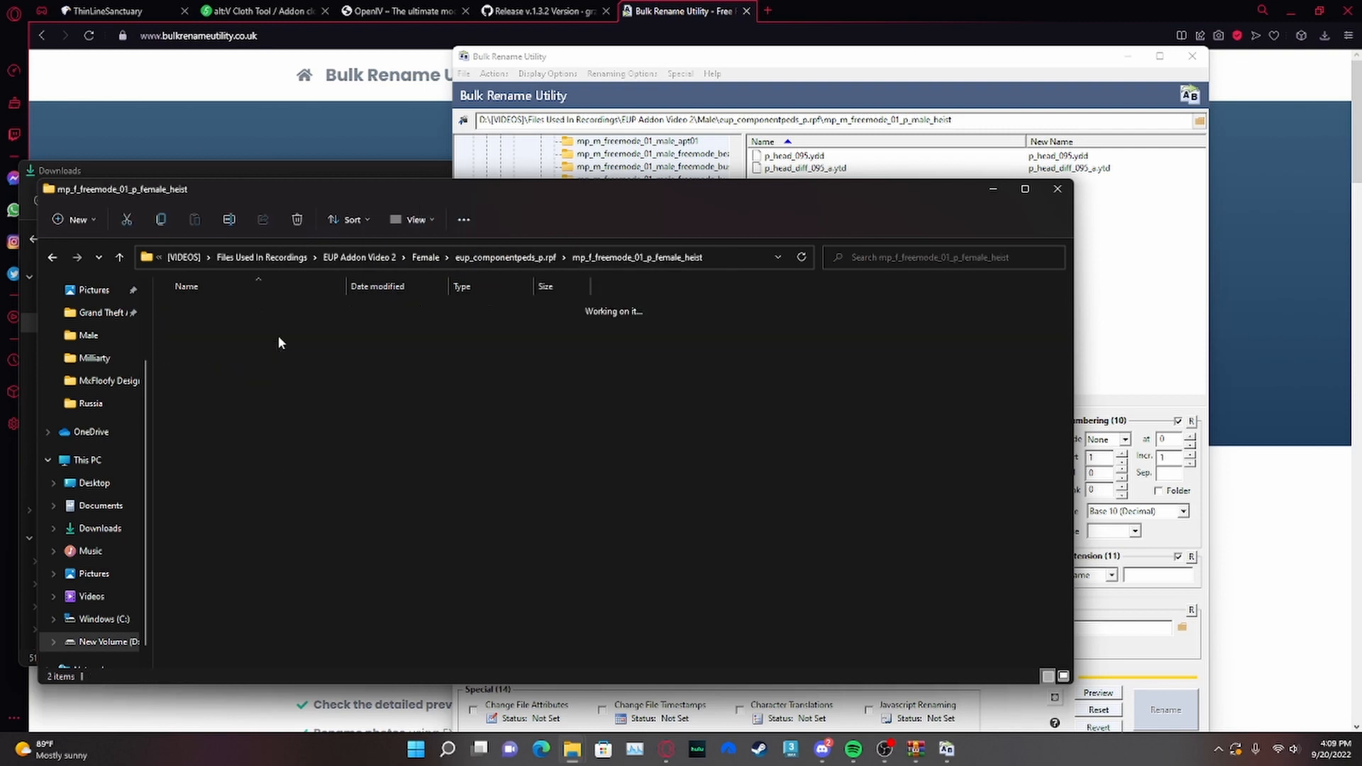
drag(275, 488, 424, 255)
click(505, 256)
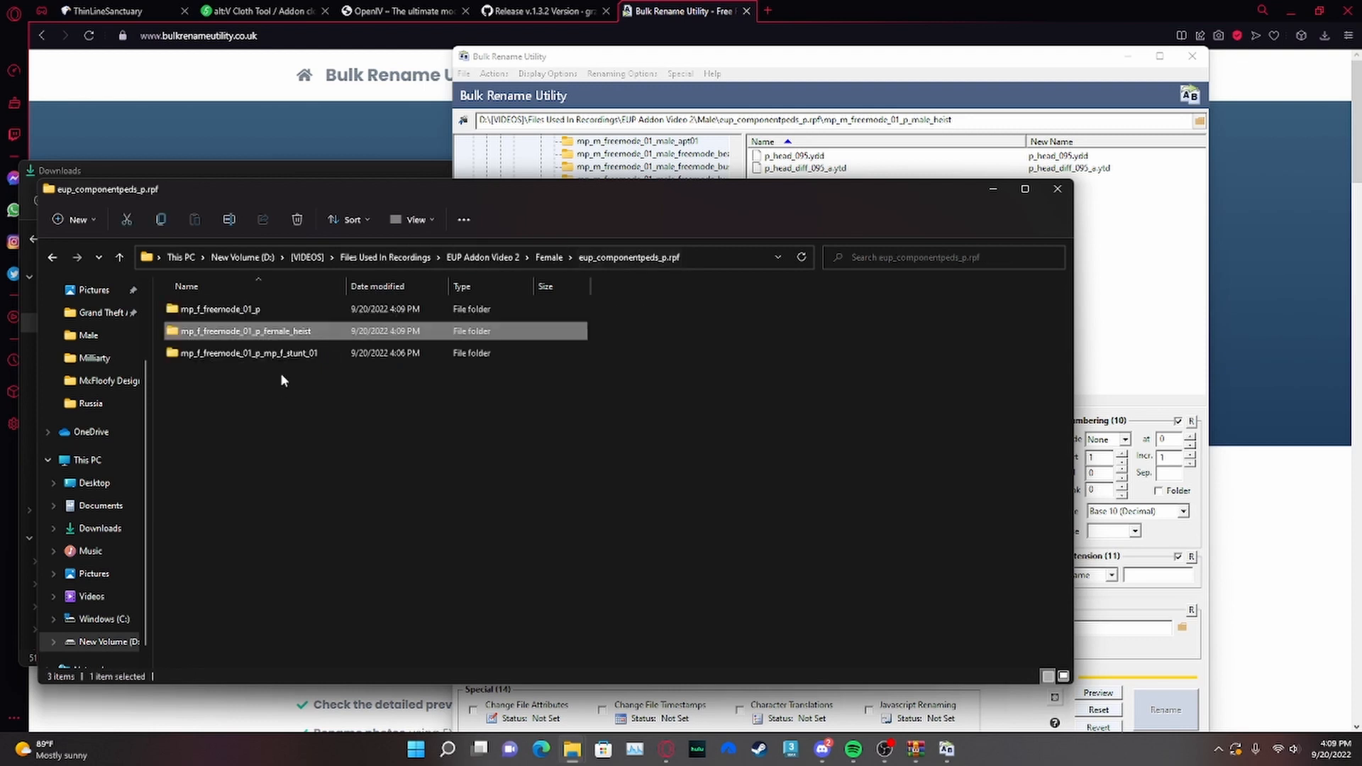
double_click(280, 353)
drag(309, 468, 418, 262)
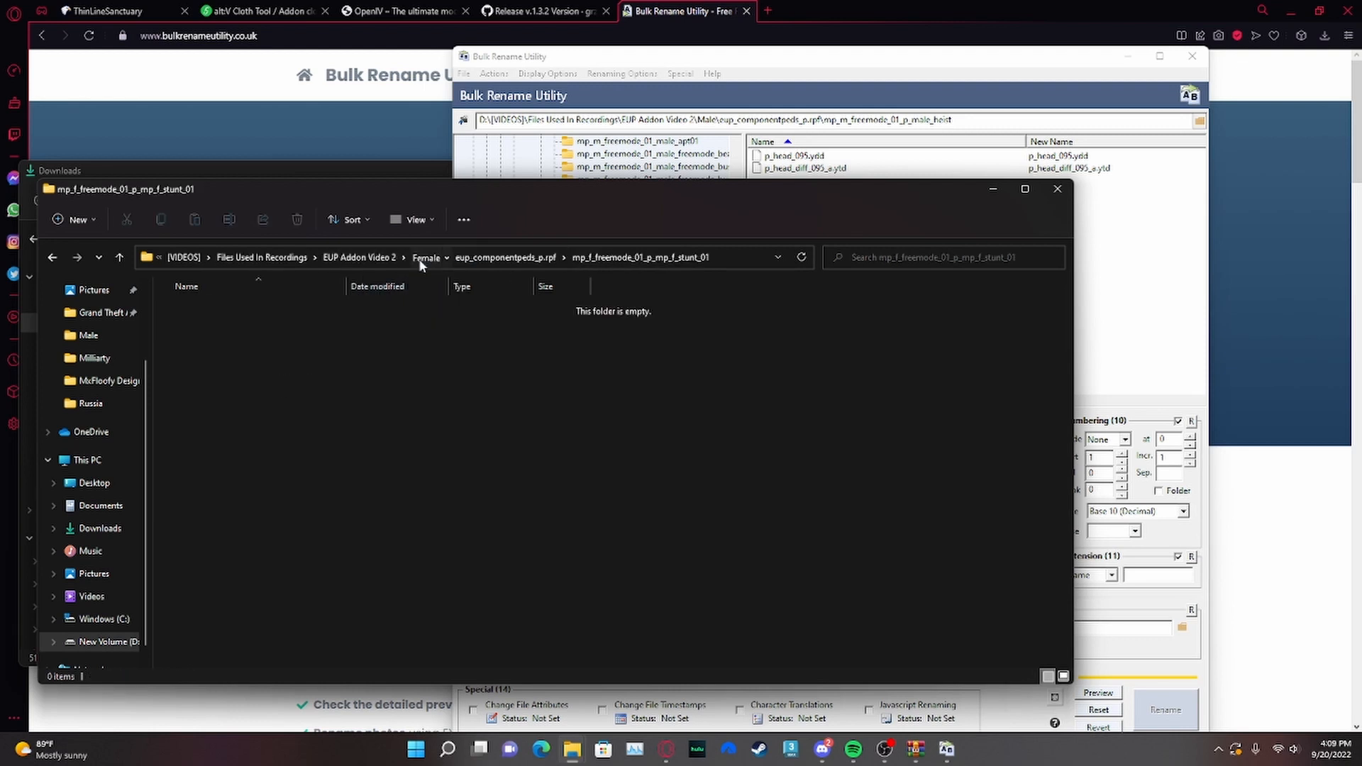
click(426, 256)
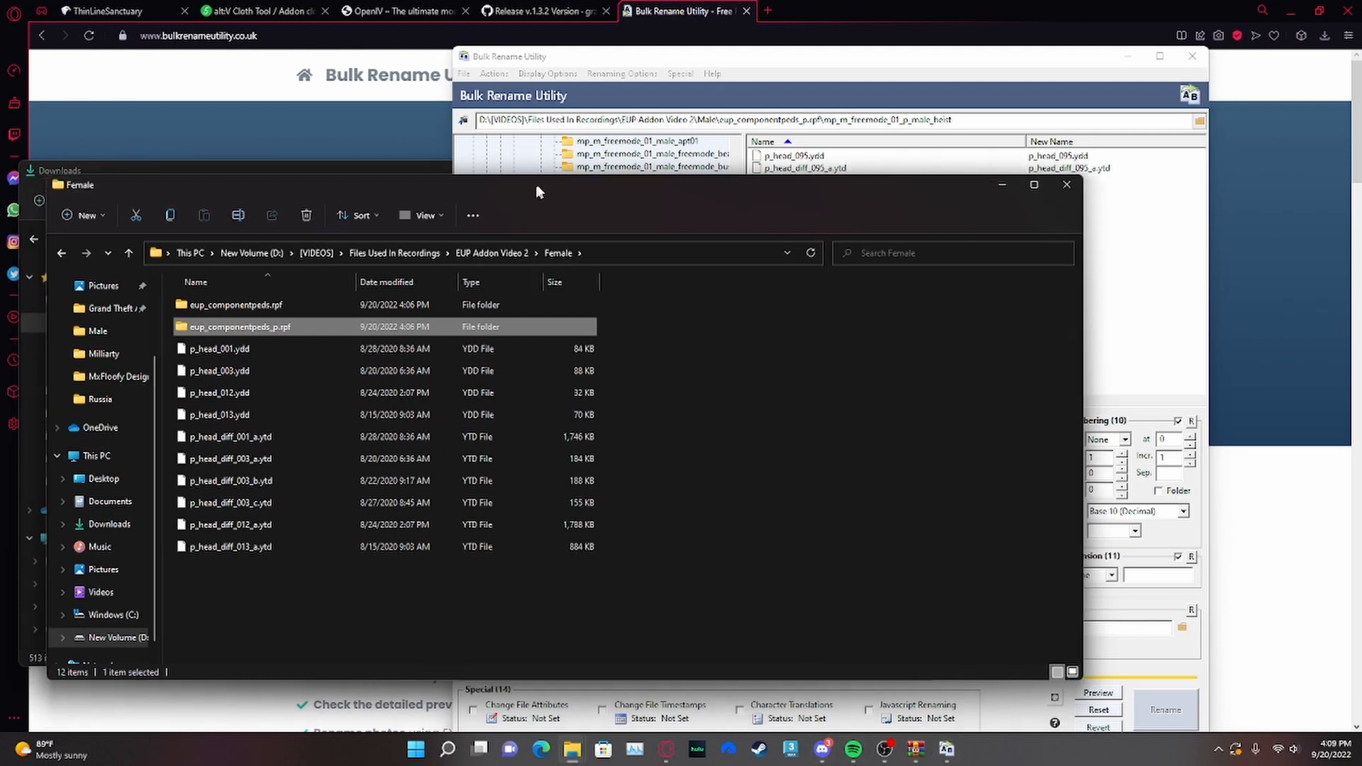
- Maximize the folder window and look through all the files gathered in the Male folder of EUP Addon Video 2
drag(538, 189, 577, 10)
click(455, 73)
click(361, 73)
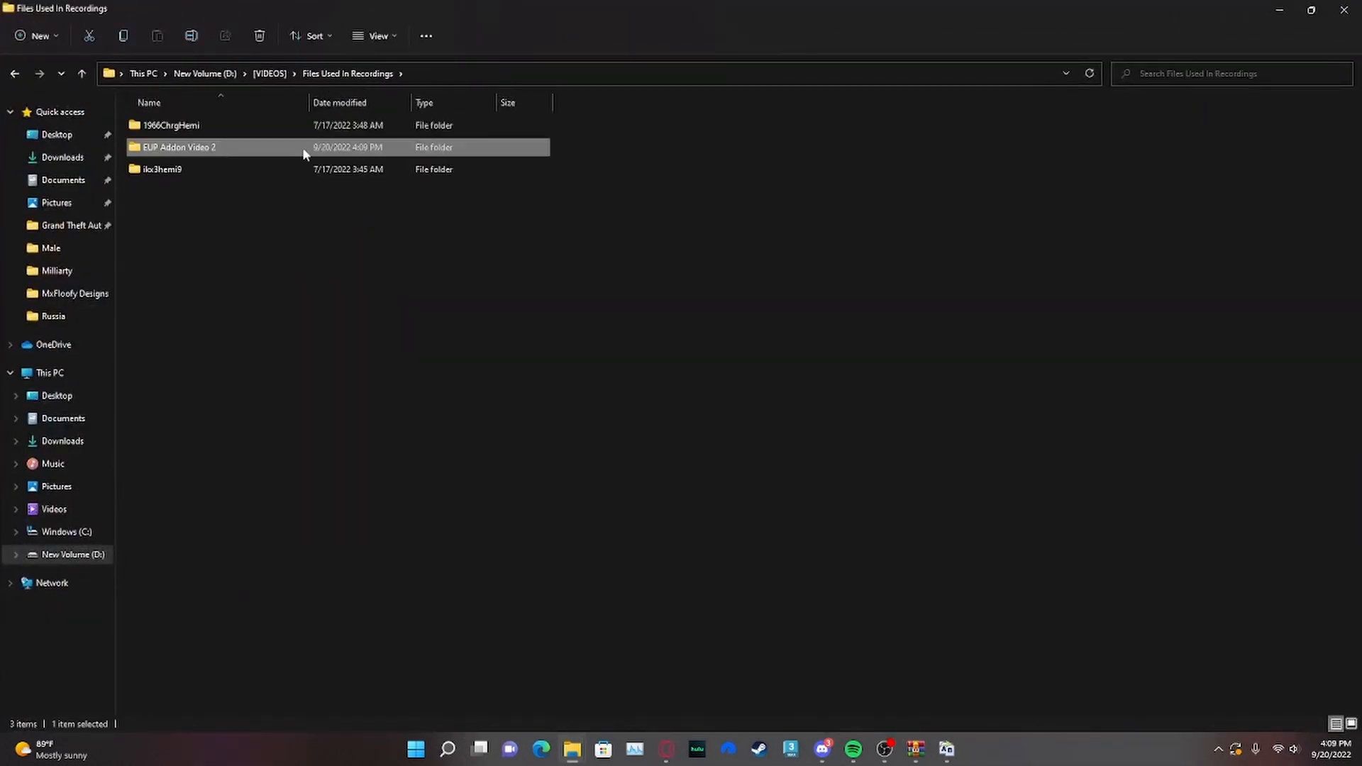
double_click(295, 147)
double_click(188, 149)
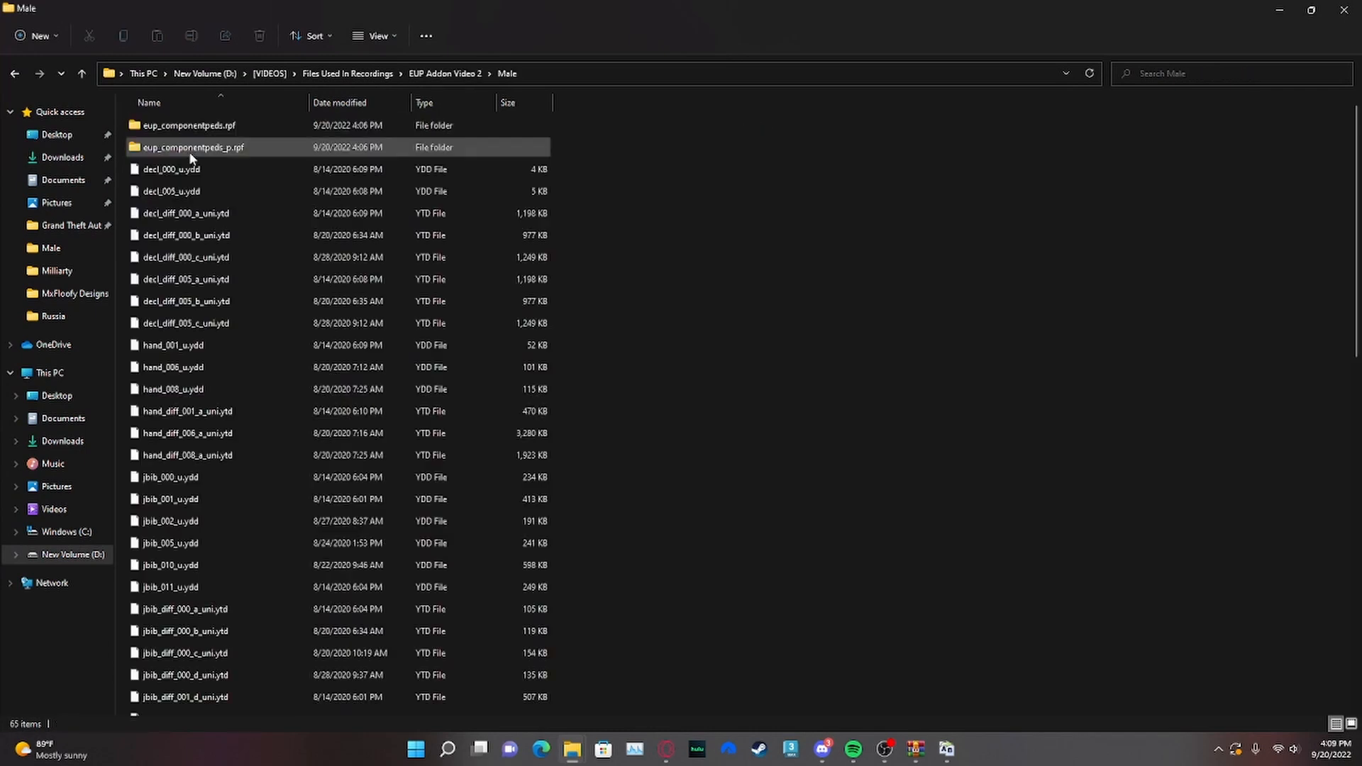
scroll(340, 444, down, 10)
scroll(320, 440, up, 10)
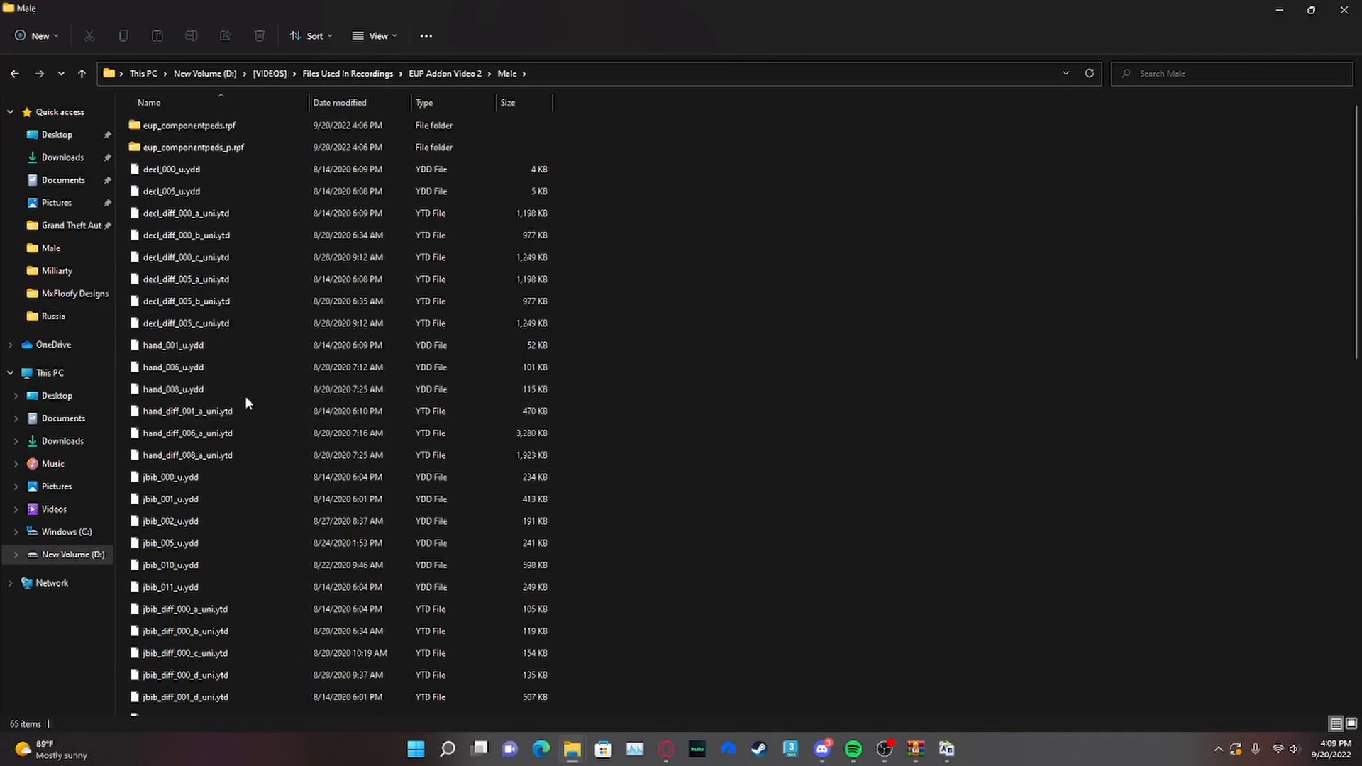
- Check that the leftover component folders in Male are empty and delete eup_componentpeds.rpf and eup_componentpeds_p.rpf
scroll(277, 305, down, 10)
scroll(393, 435, up, 10)
double_click(300, 124)
double_click(356, 145)
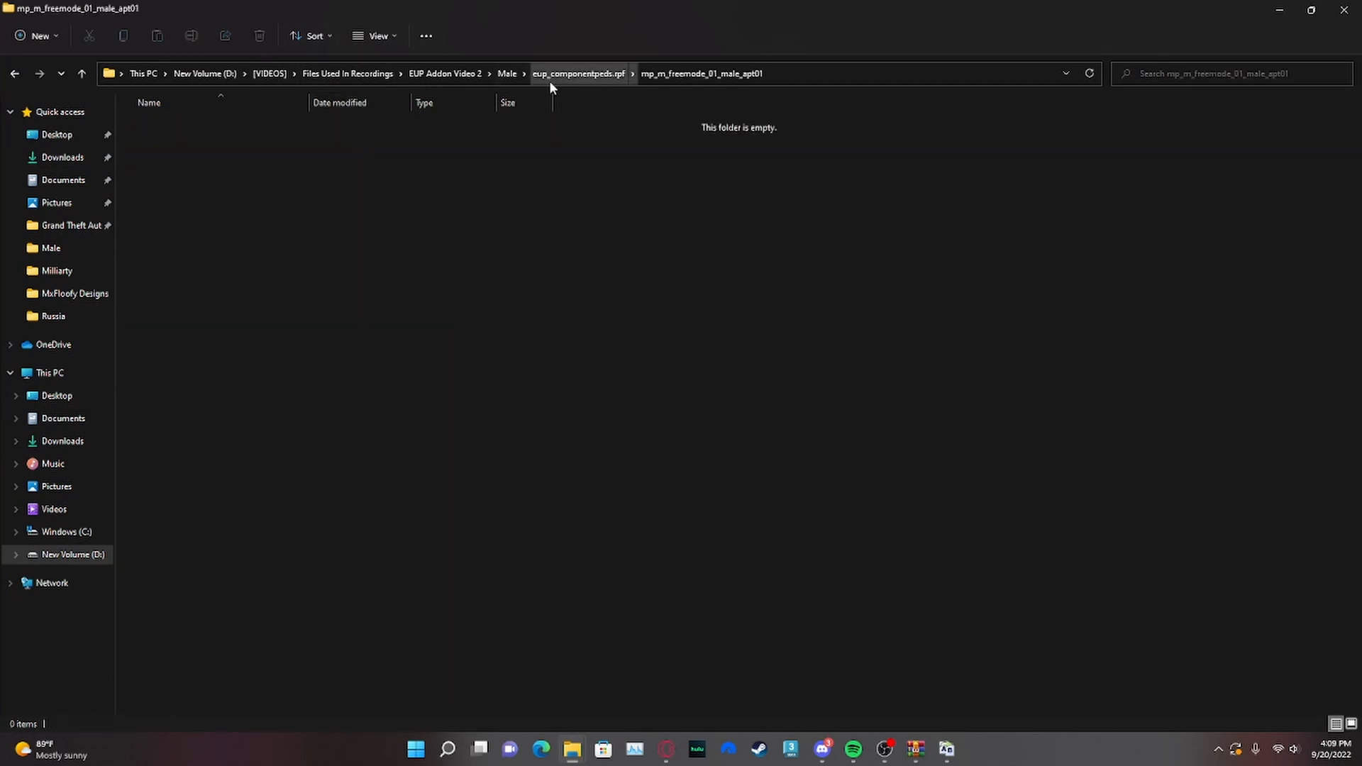
click(508, 74)
shift+click(300, 149)
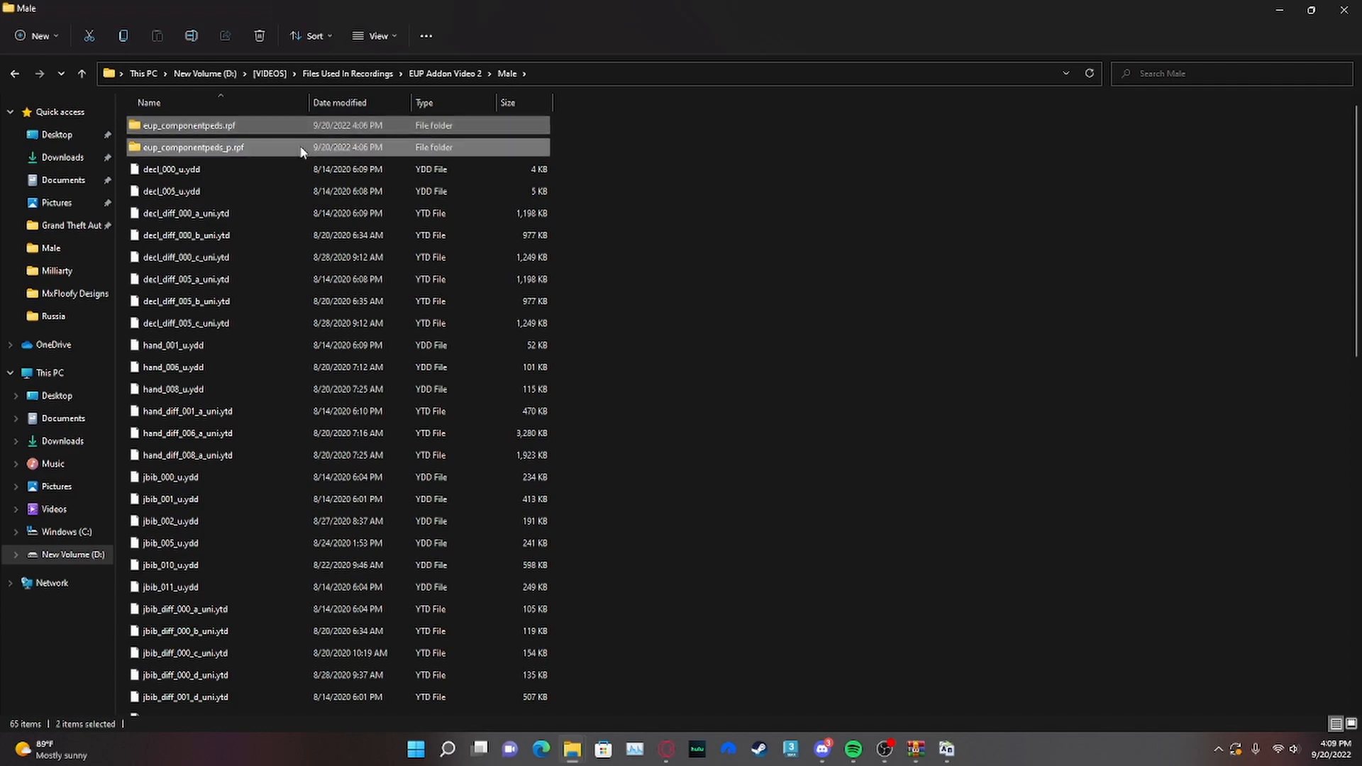
key(Delete)
scroll(355, 241, down, 12)
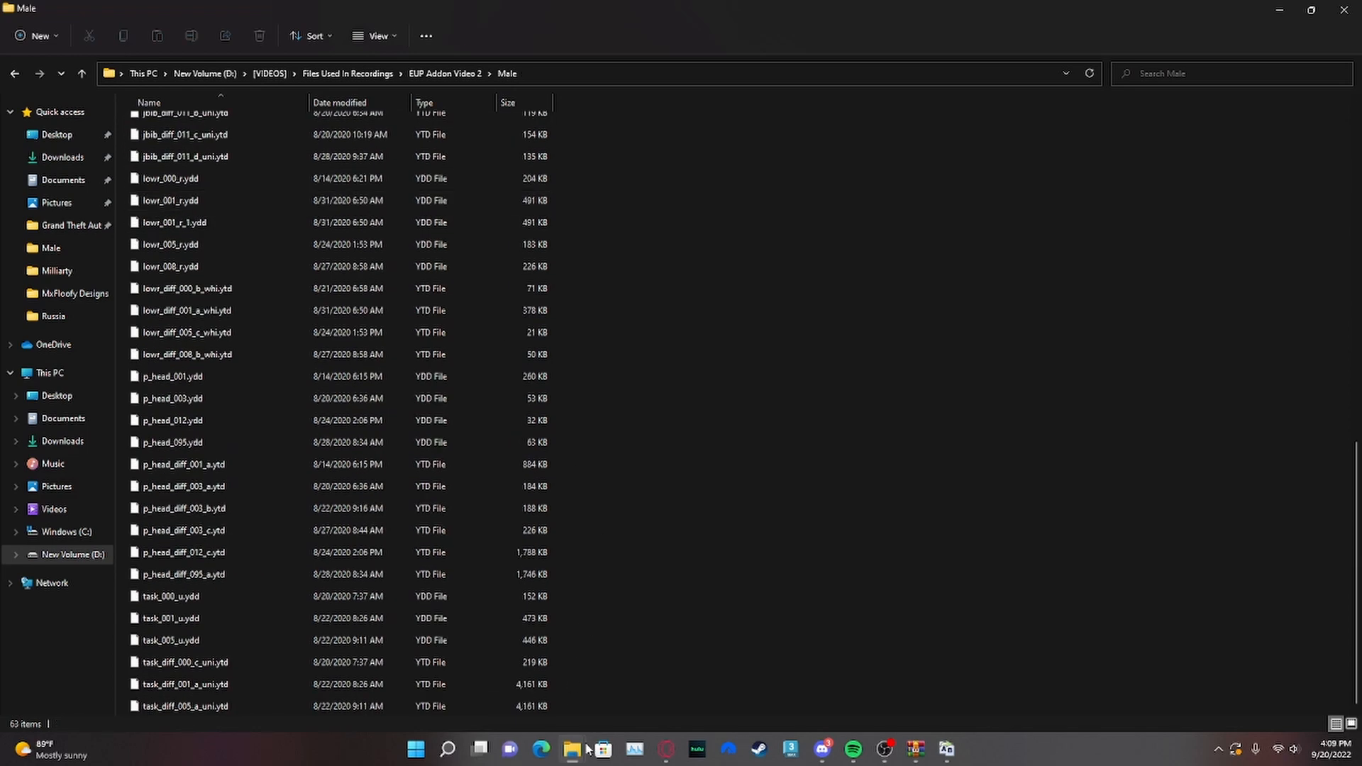
- Launch altClothTool.App.exe from the d97843-altClothTool (1).zip archive in Downloads and move the archive window out of the way
mouse_move(587, 750)
click(507, 663)
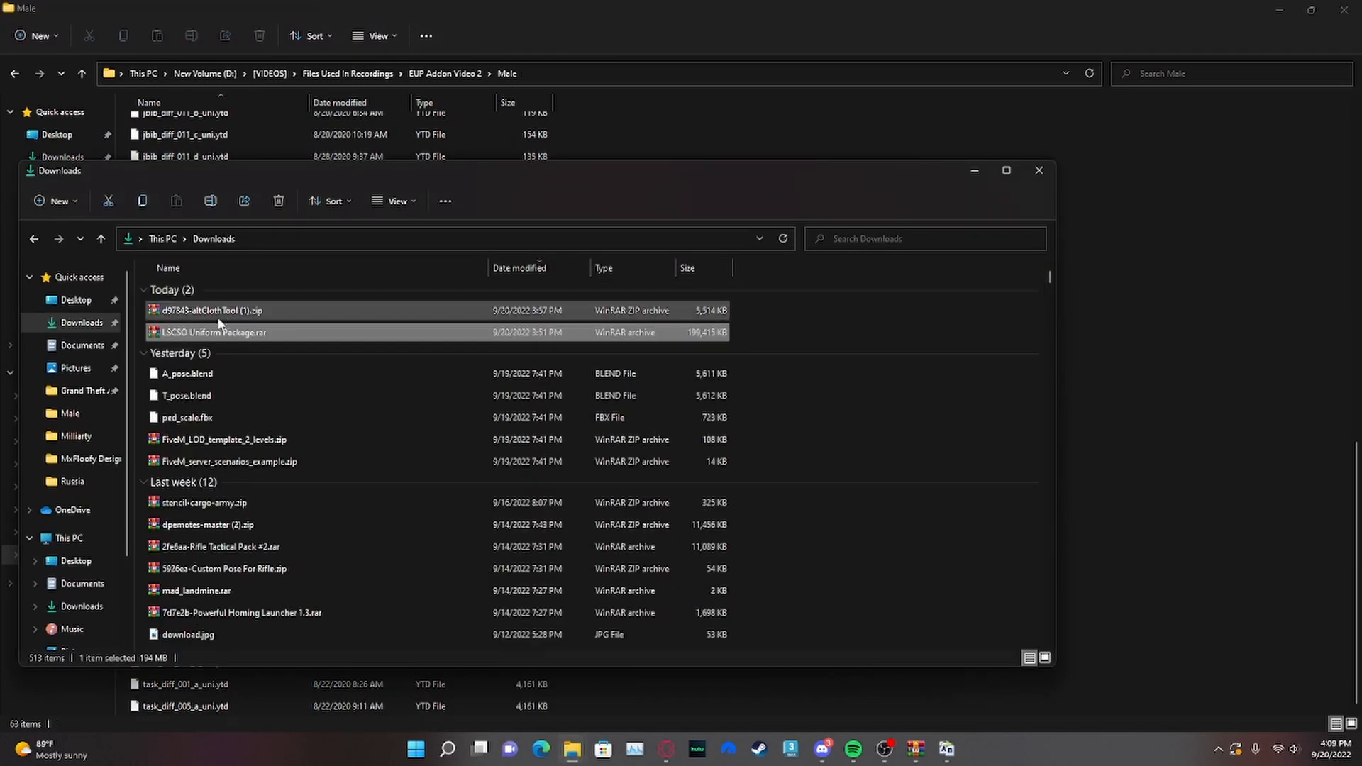
double_click(263, 312)
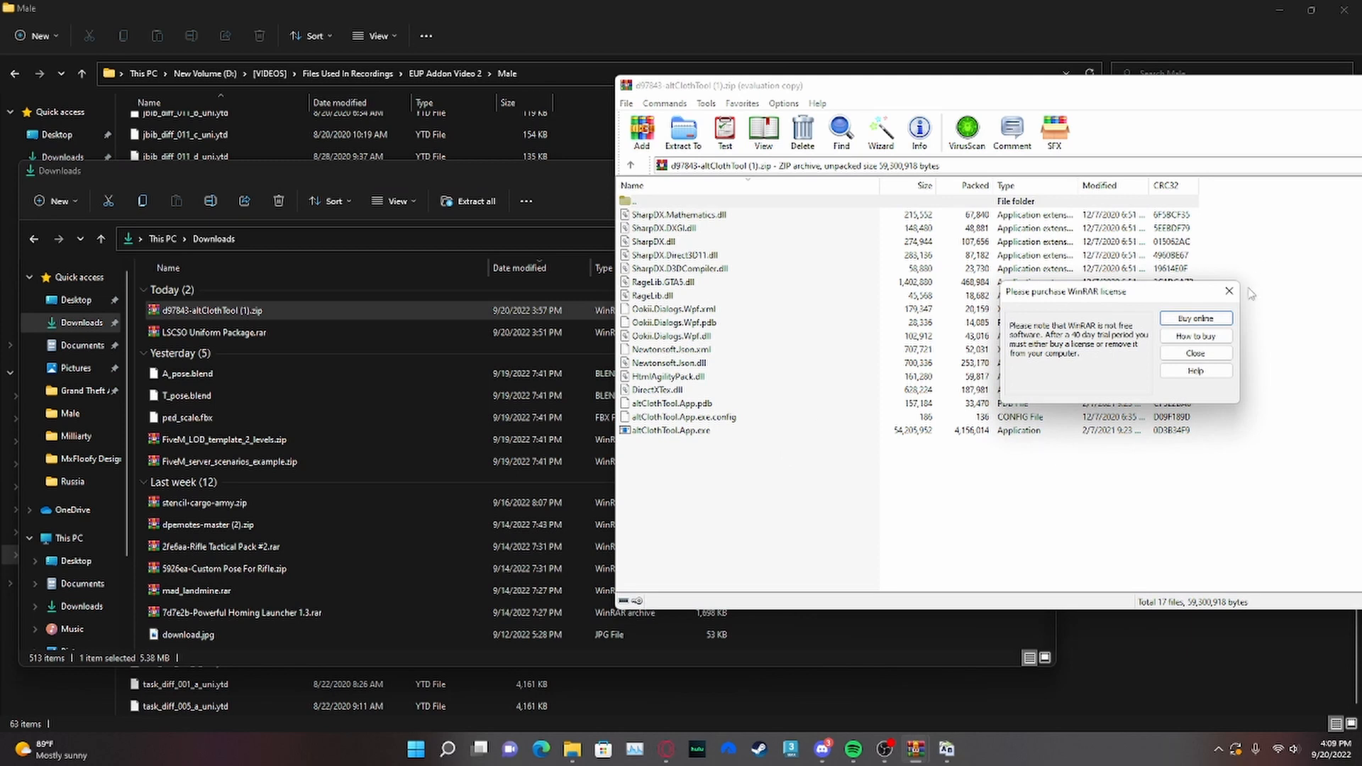
click(1229, 291)
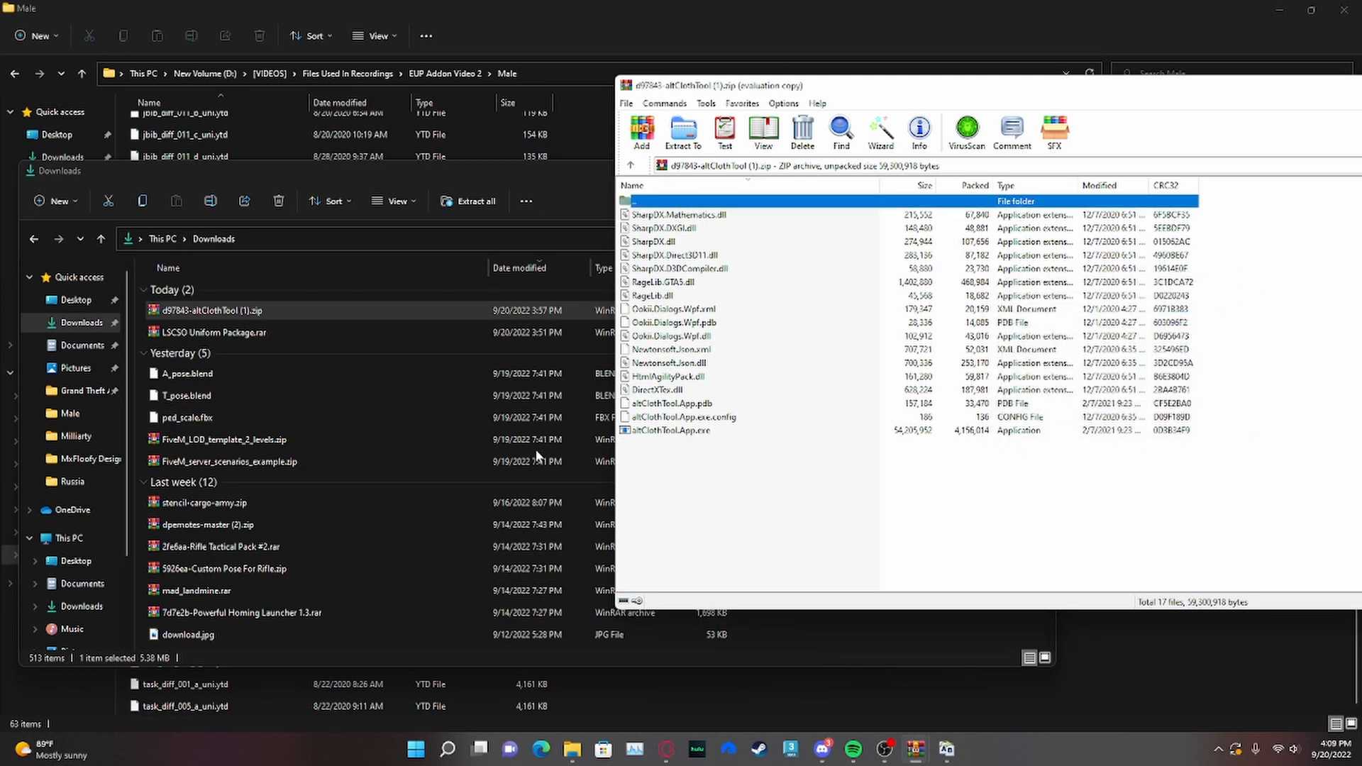
double_click(667, 431)
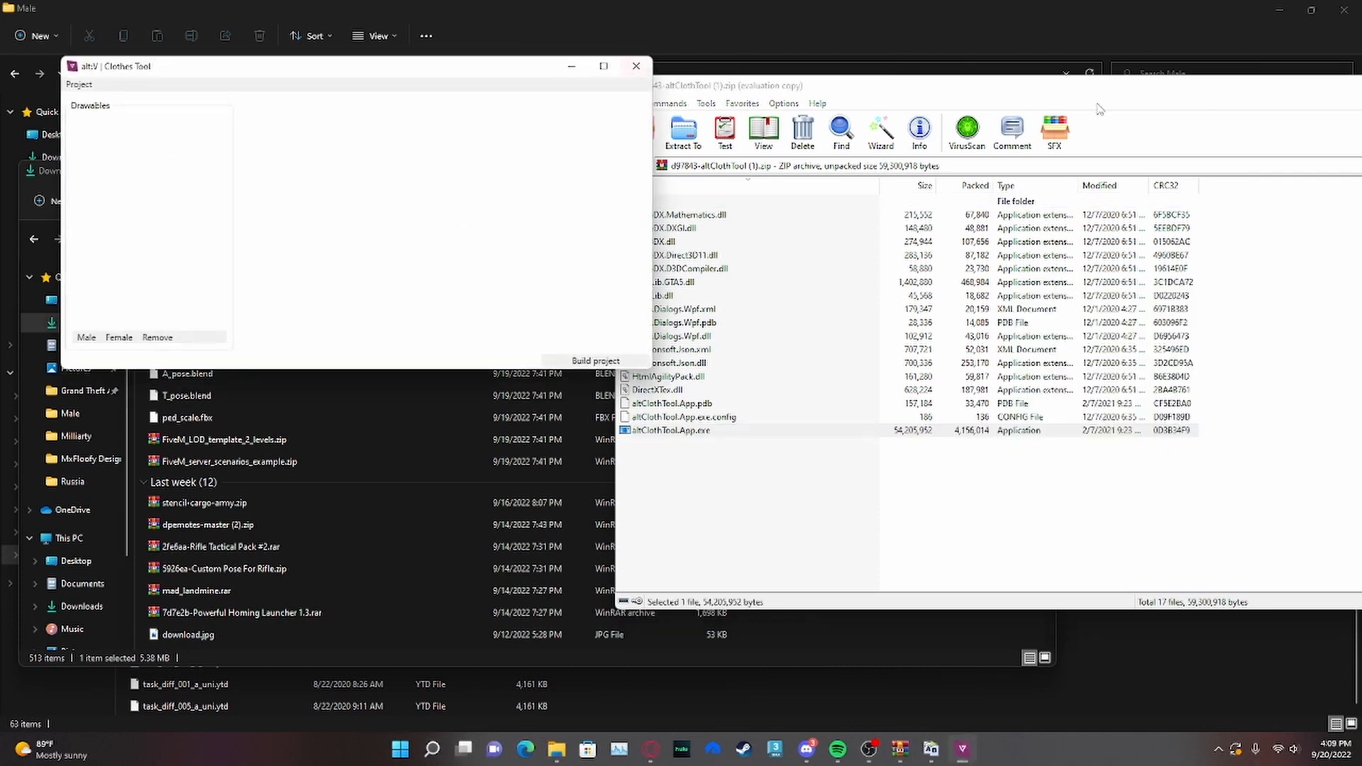
drag(1314, 93, 1361, 106)
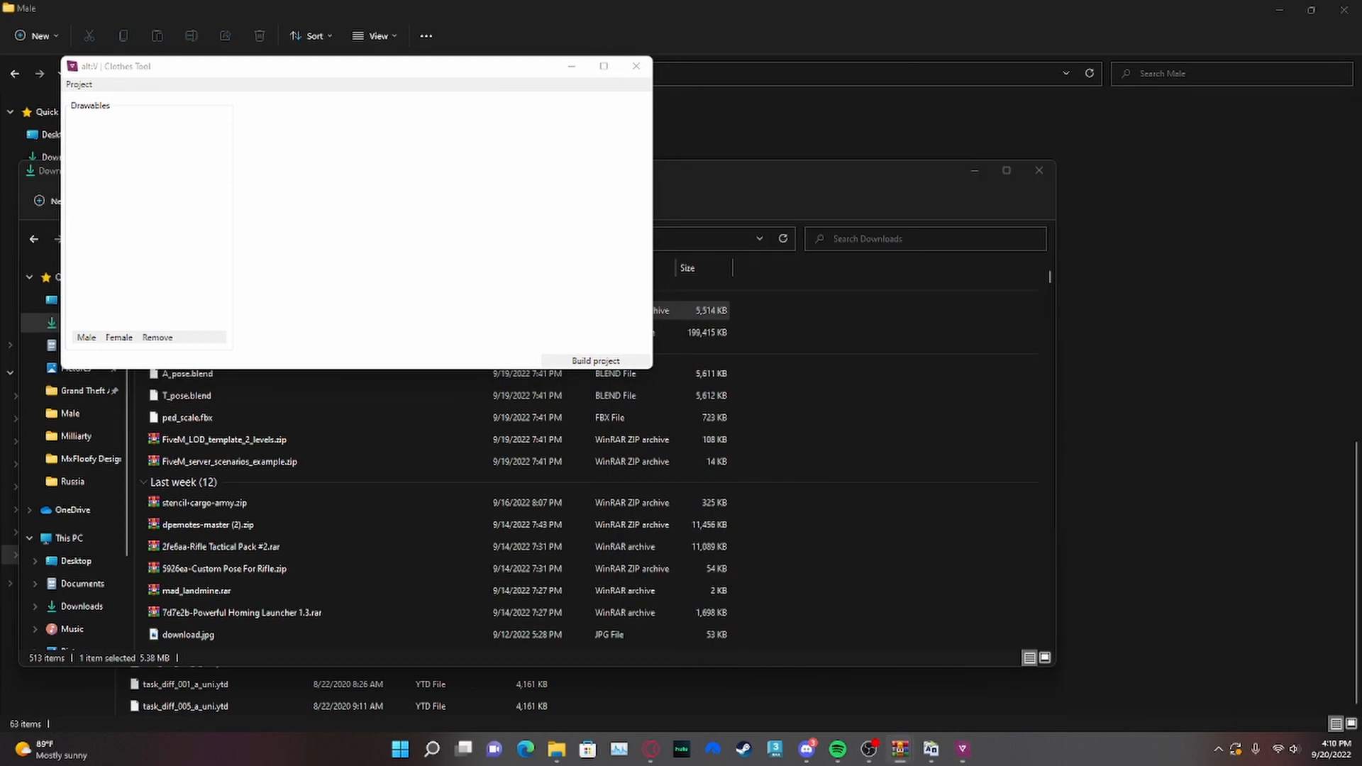
- Start adding male clothes and browse to the Male folder in [VIDEOS] > Files Used In Recordings > EUP Addon Video 2
click(79, 85)
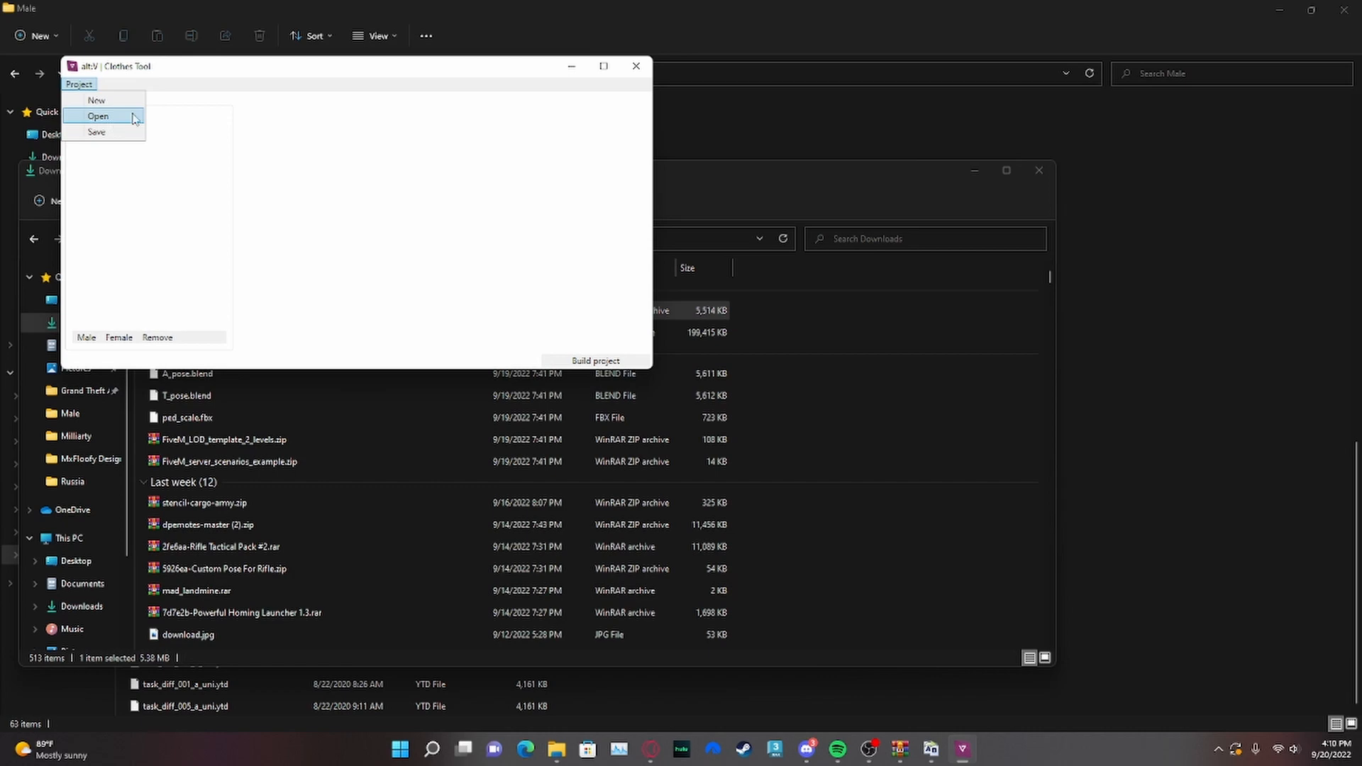
click(122, 256)
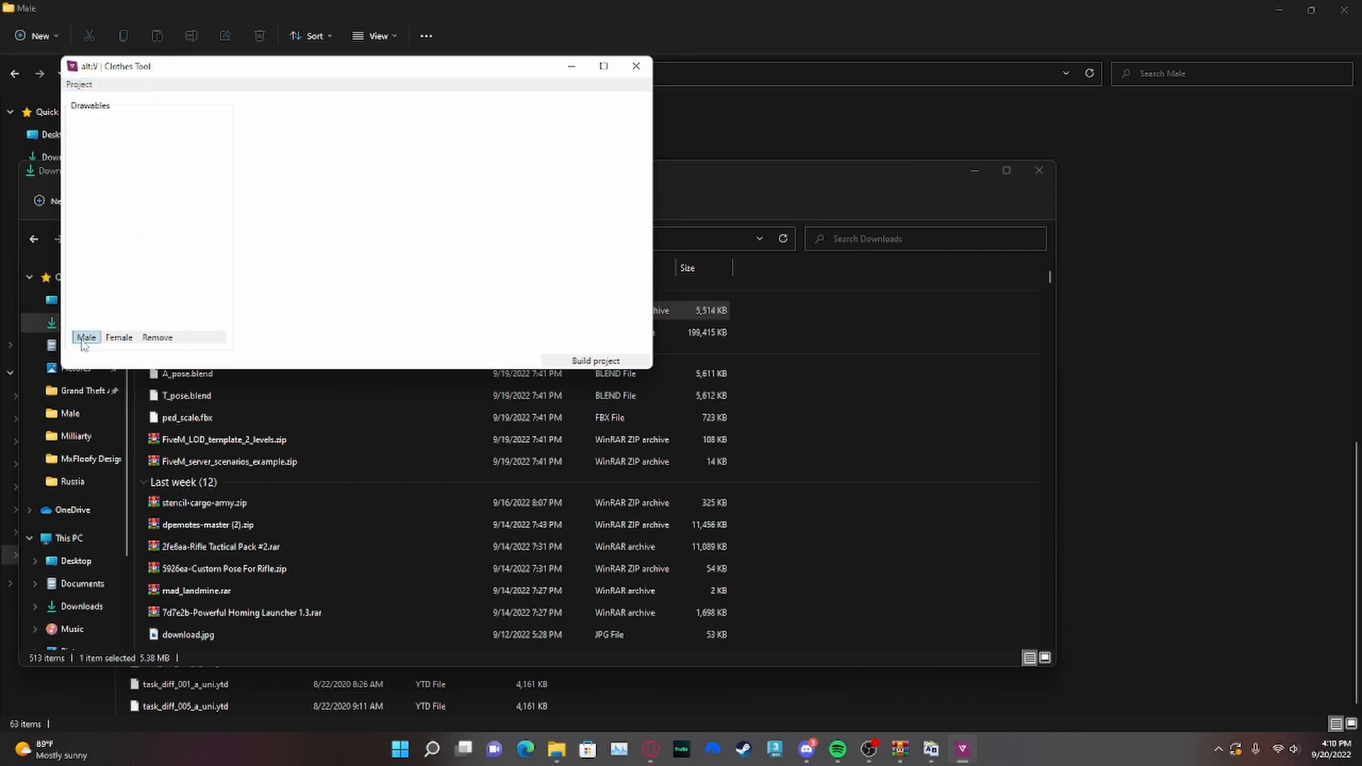
click(85, 337)
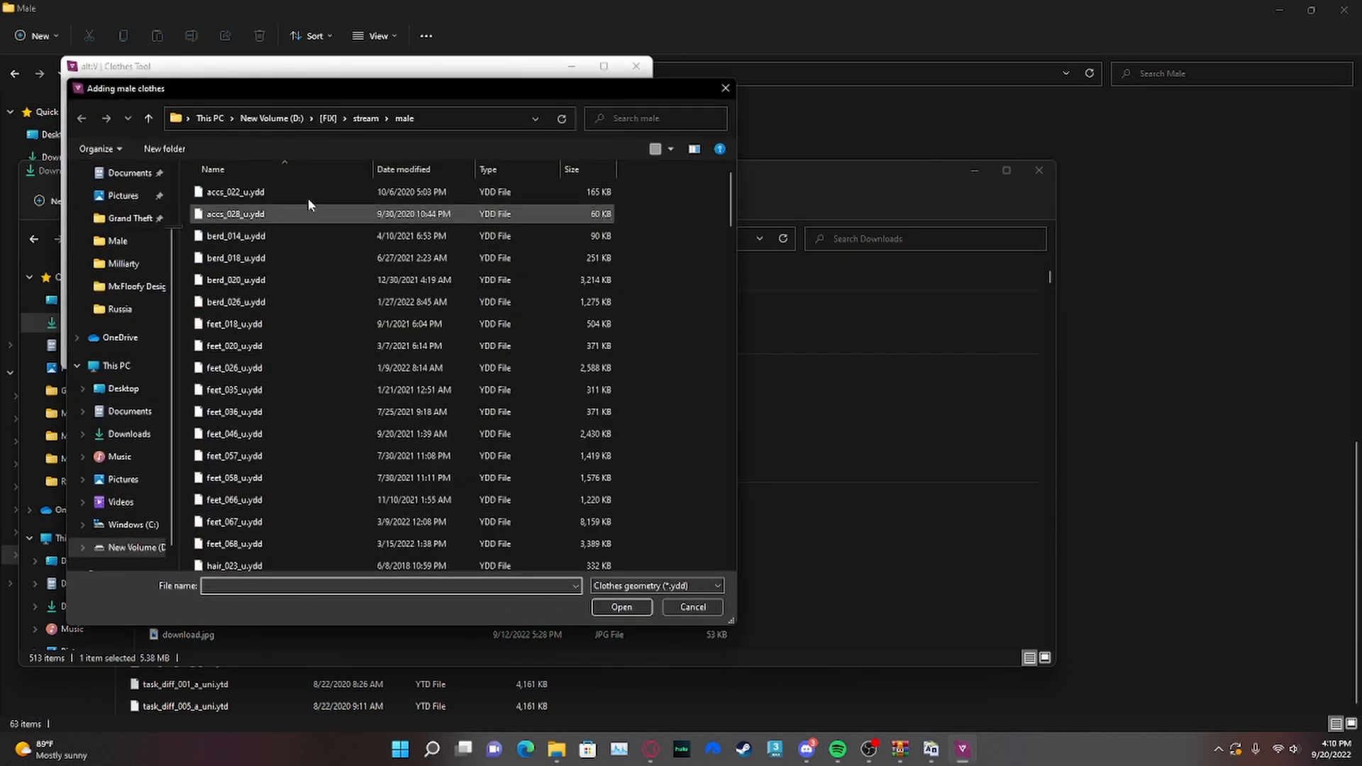
click(371, 119)
click(327, 125)
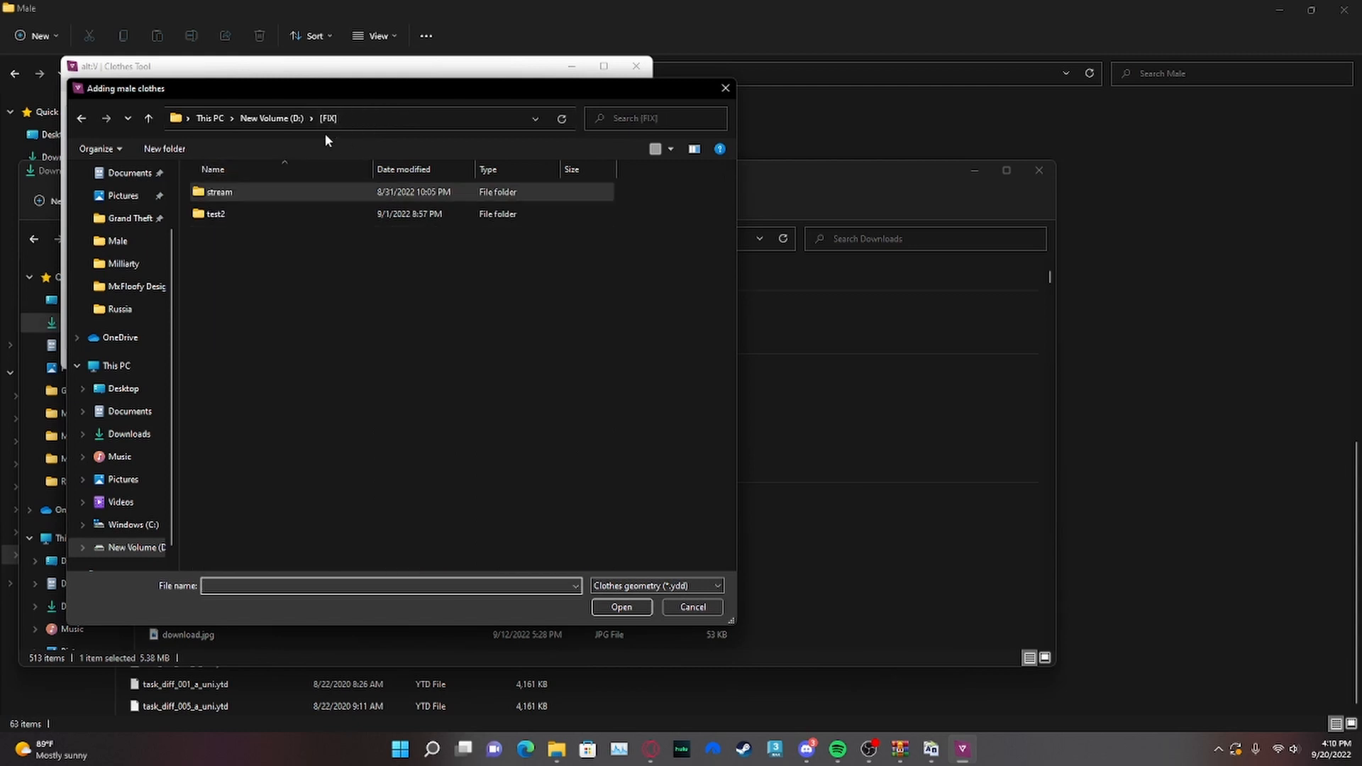
click(278, 122)
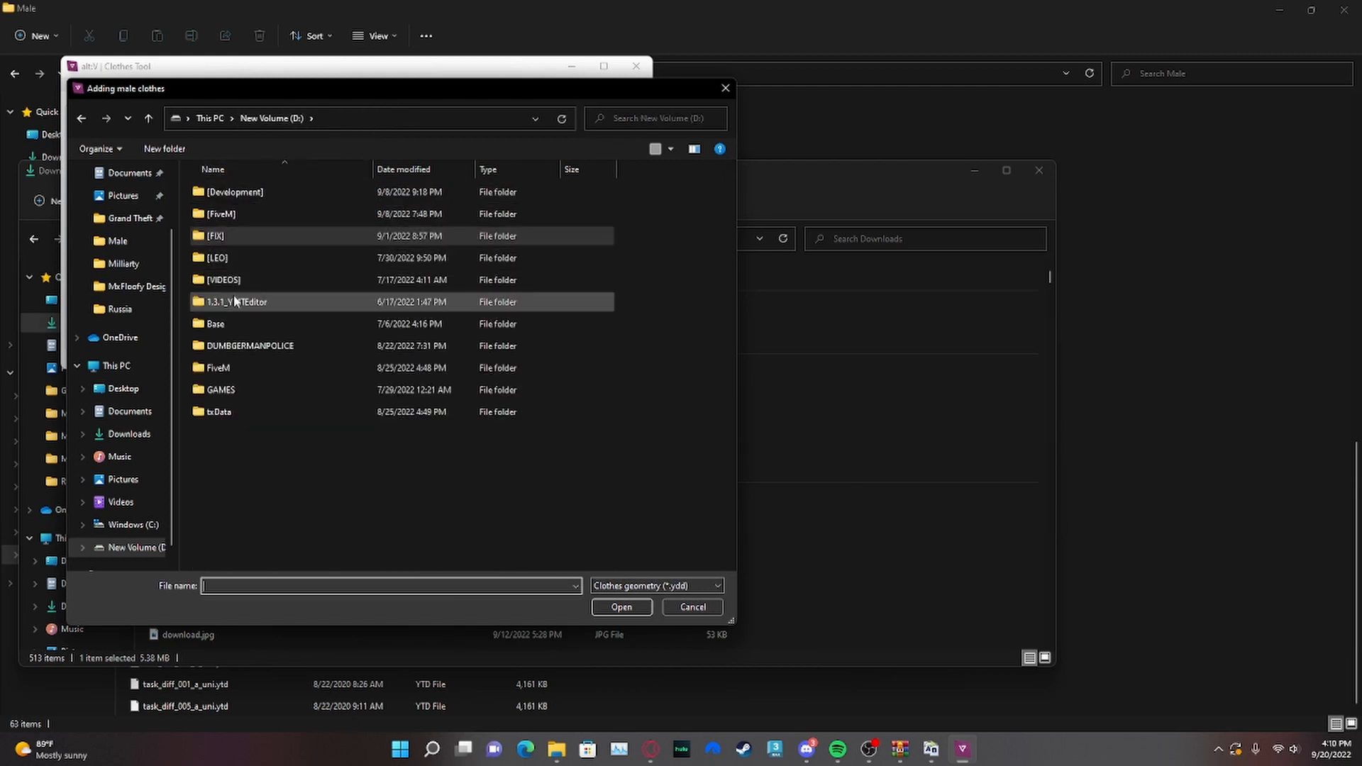
double_click(244, 277)
double_click(254, 198)
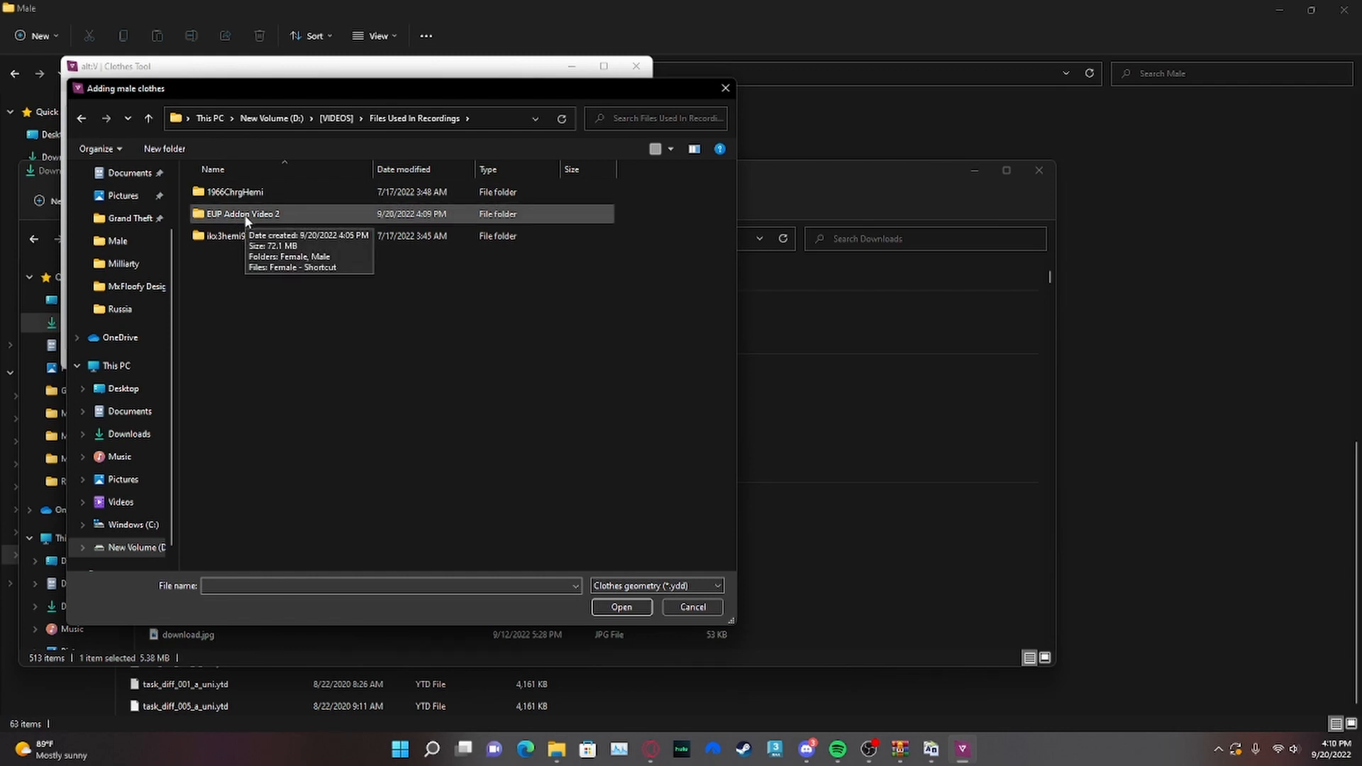
double_click(245, 215)
double_click(240, 215)
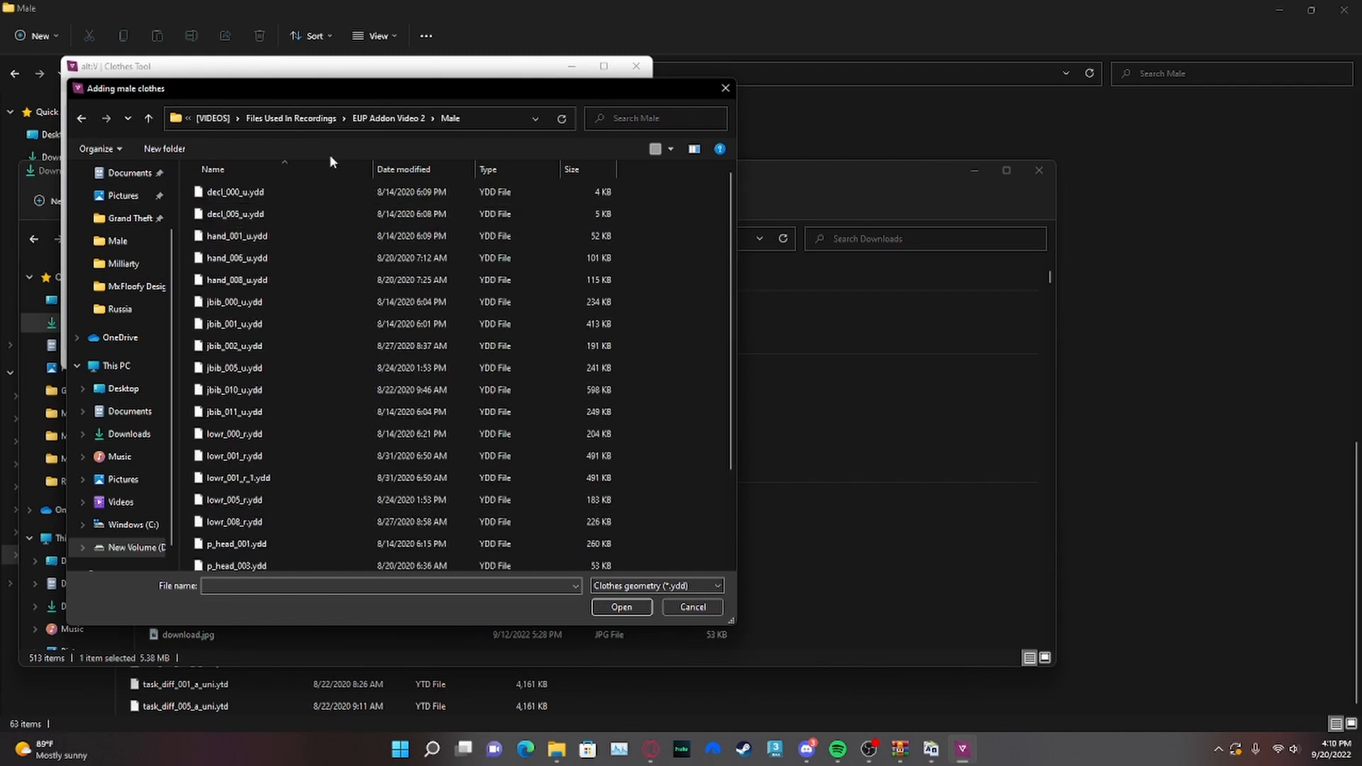
- Add all .ydd files in the folder, from decl_000_u.ydd through task_005_u.ydd, as male drawables
click(621, 608)
click(365, 190)
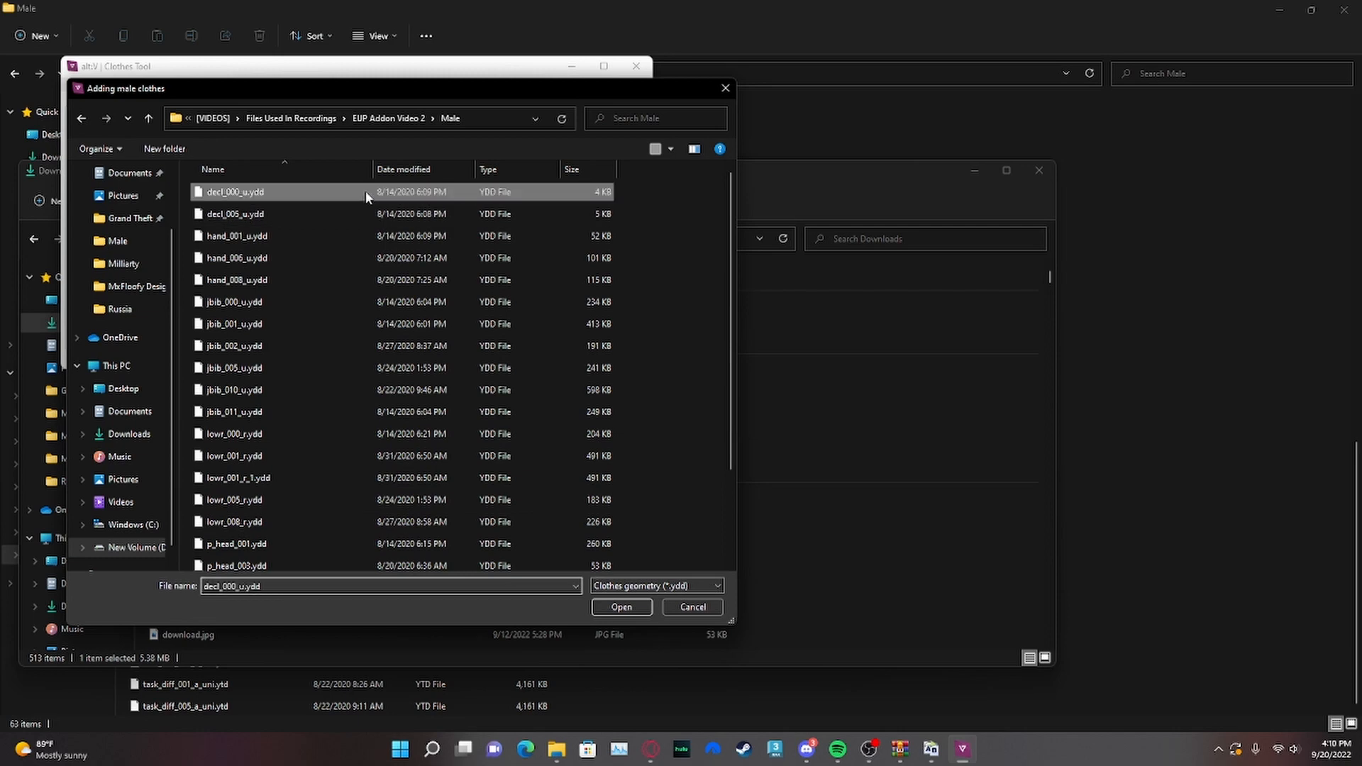
scroll(620, 280, down, 2)
shift+click(532, 561)
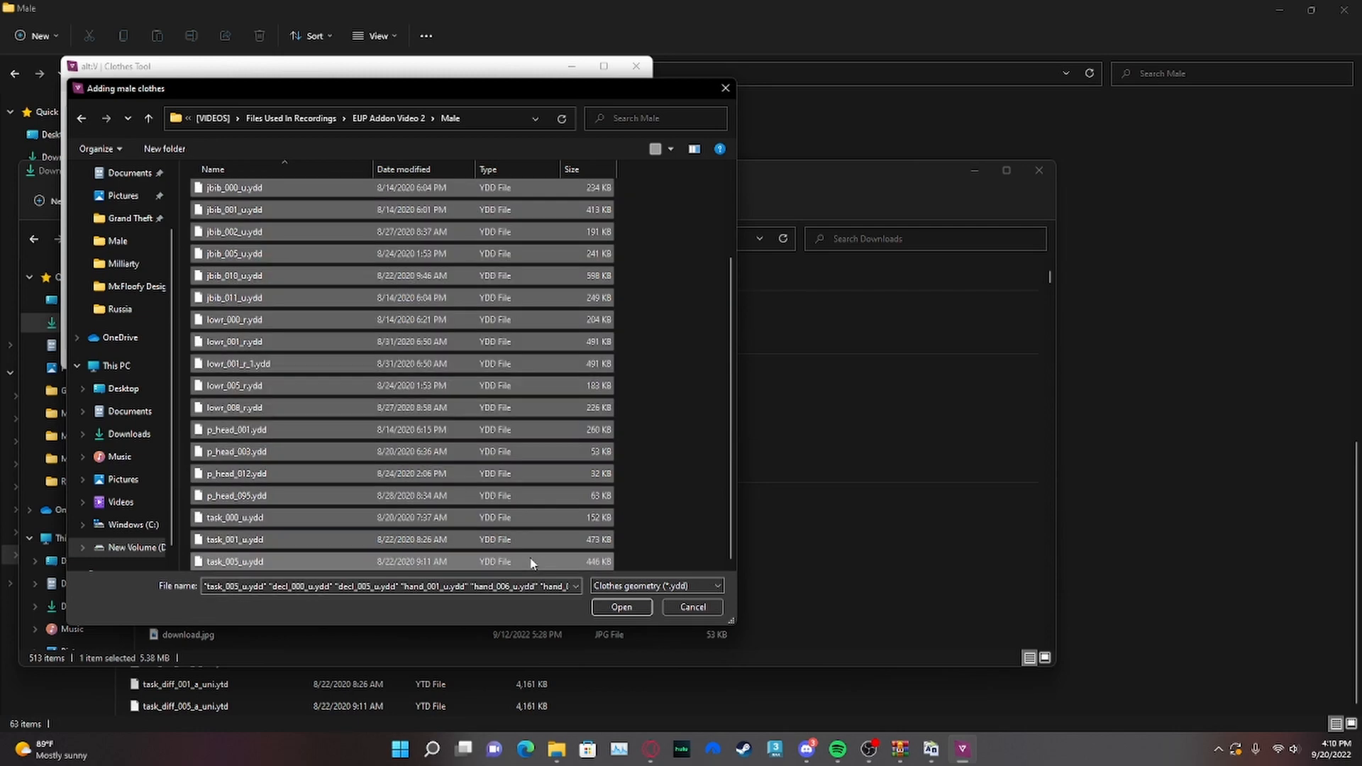
click(641, 607)
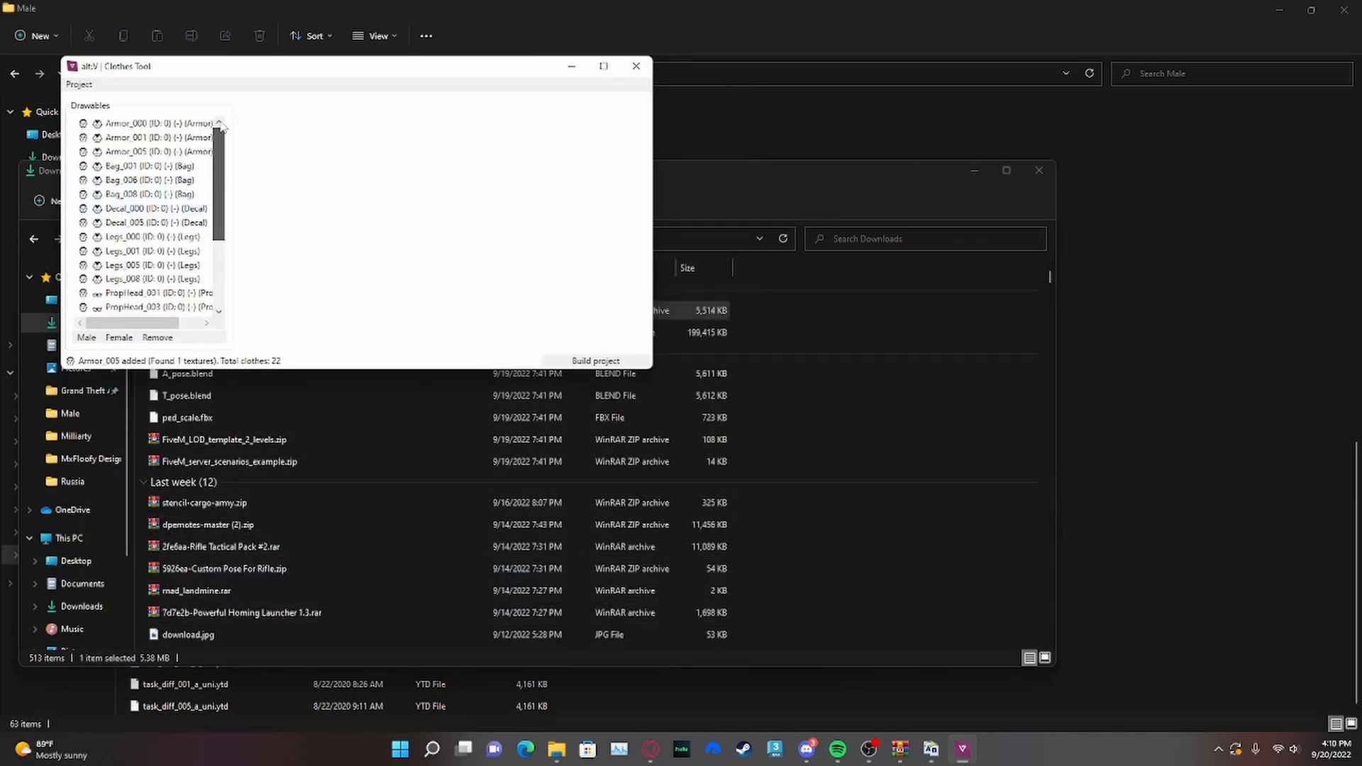
- Inspect the texture lists of the armor drawables and Bag_001, and maximize the Clothes Tool window
click(200, 125)
click(132, 139)
click(137, 166)
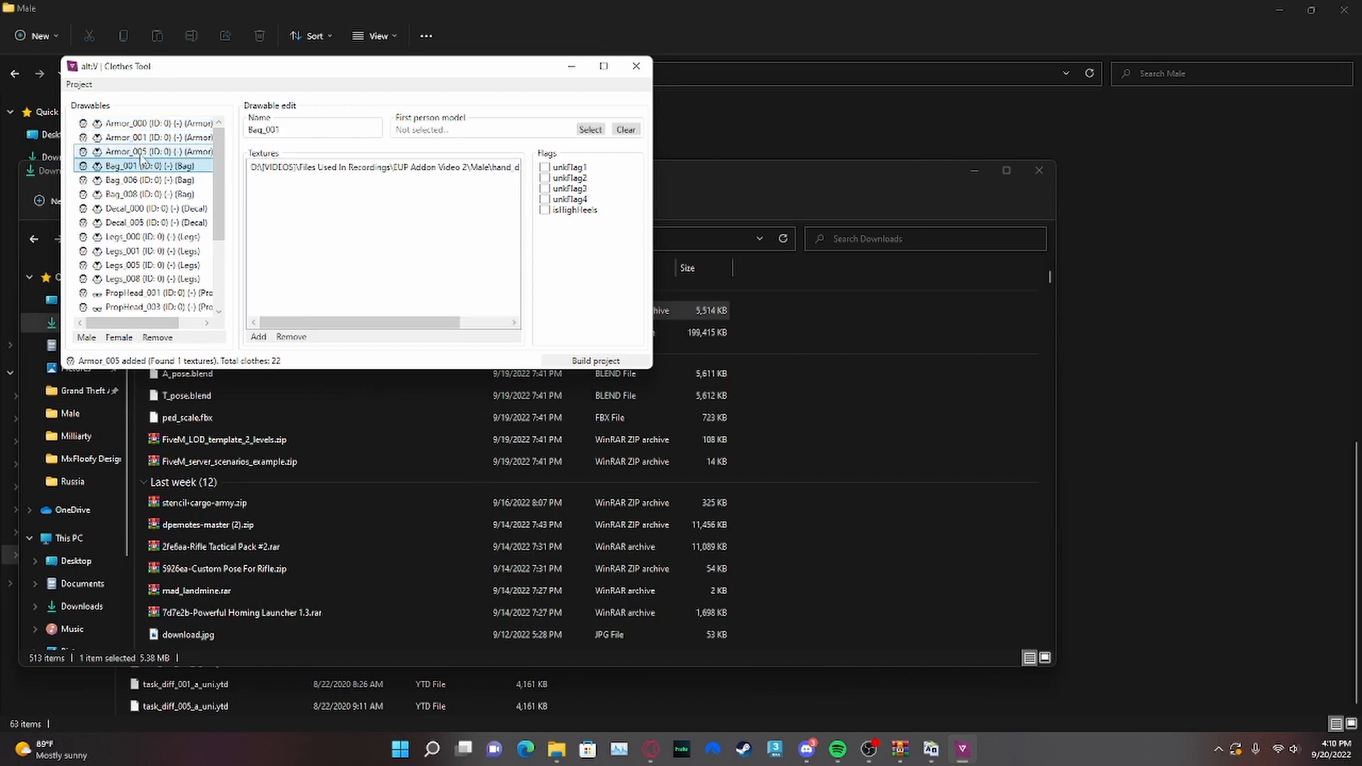
click(143, 149)
click(146, 126)
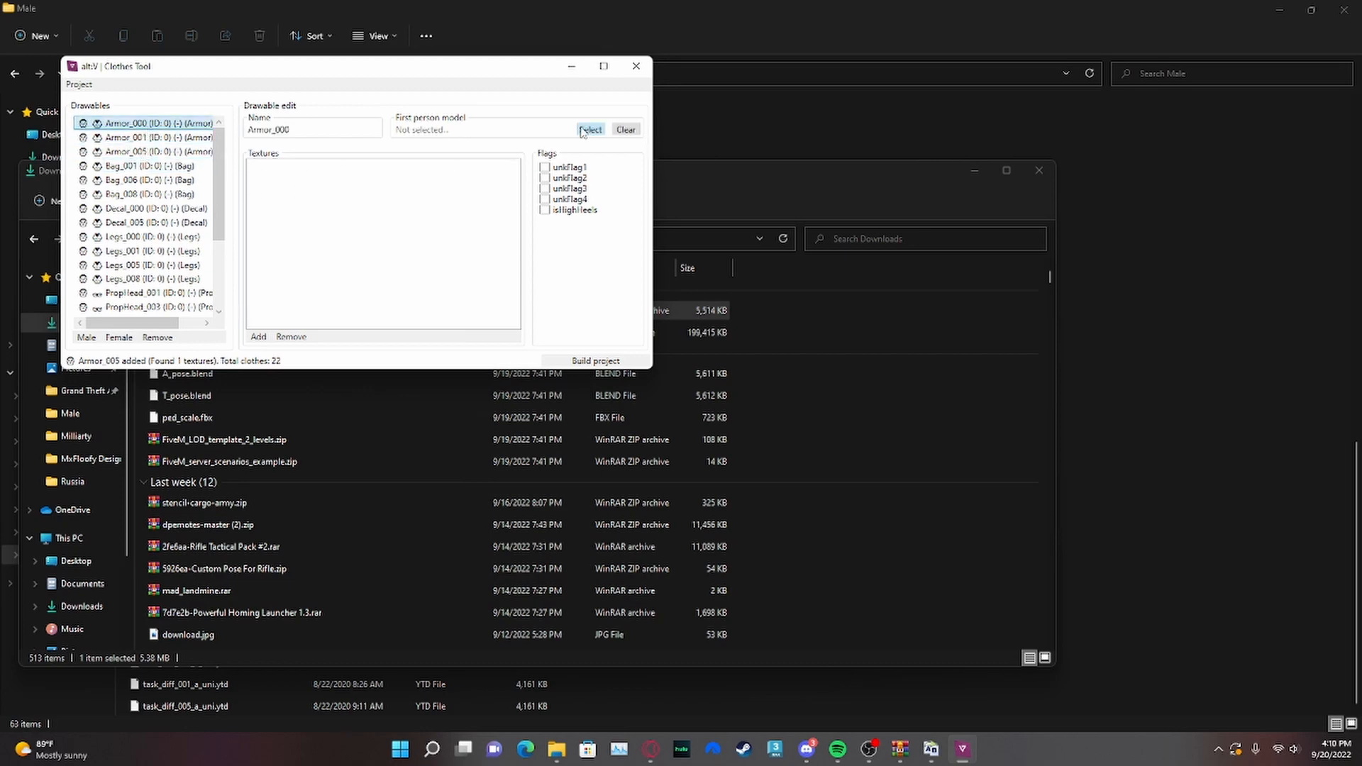
double_click(403, 78)
click(122, 76)
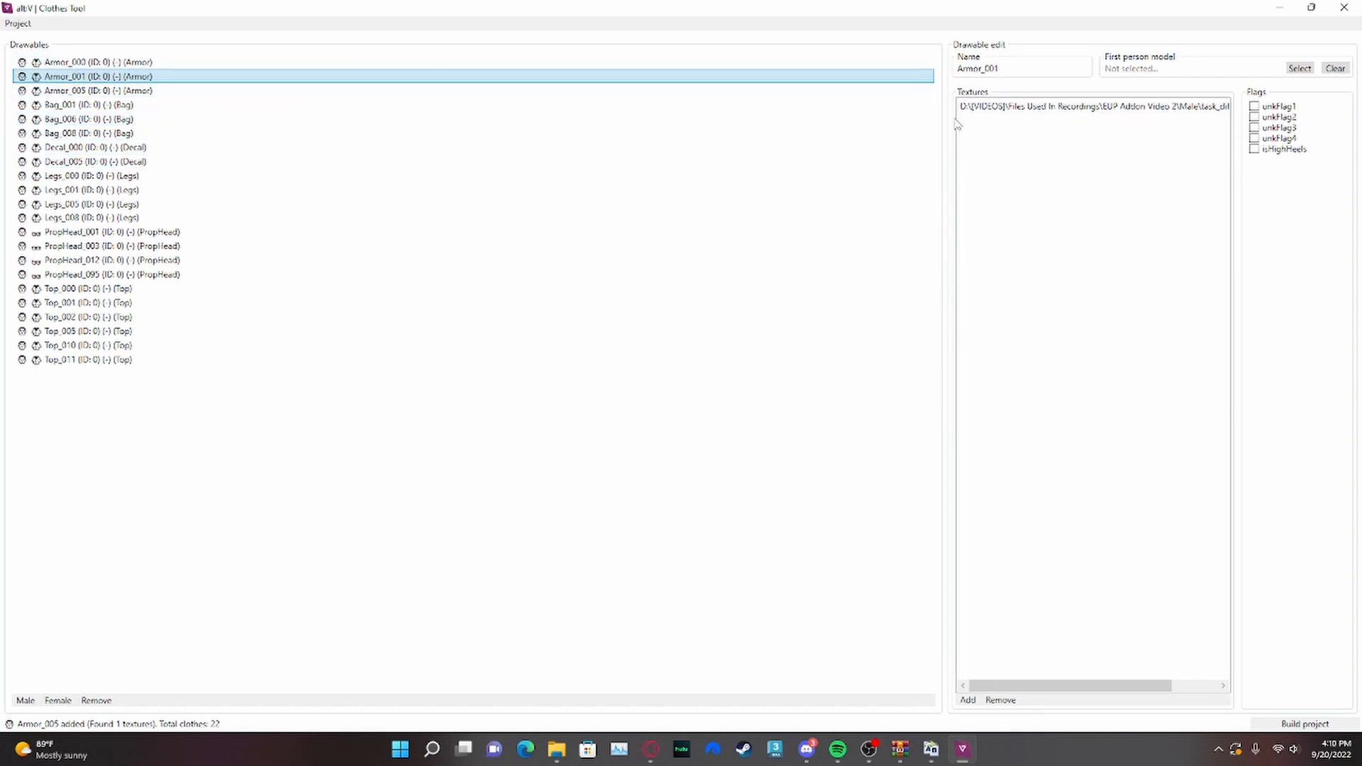
click(1120, 106)
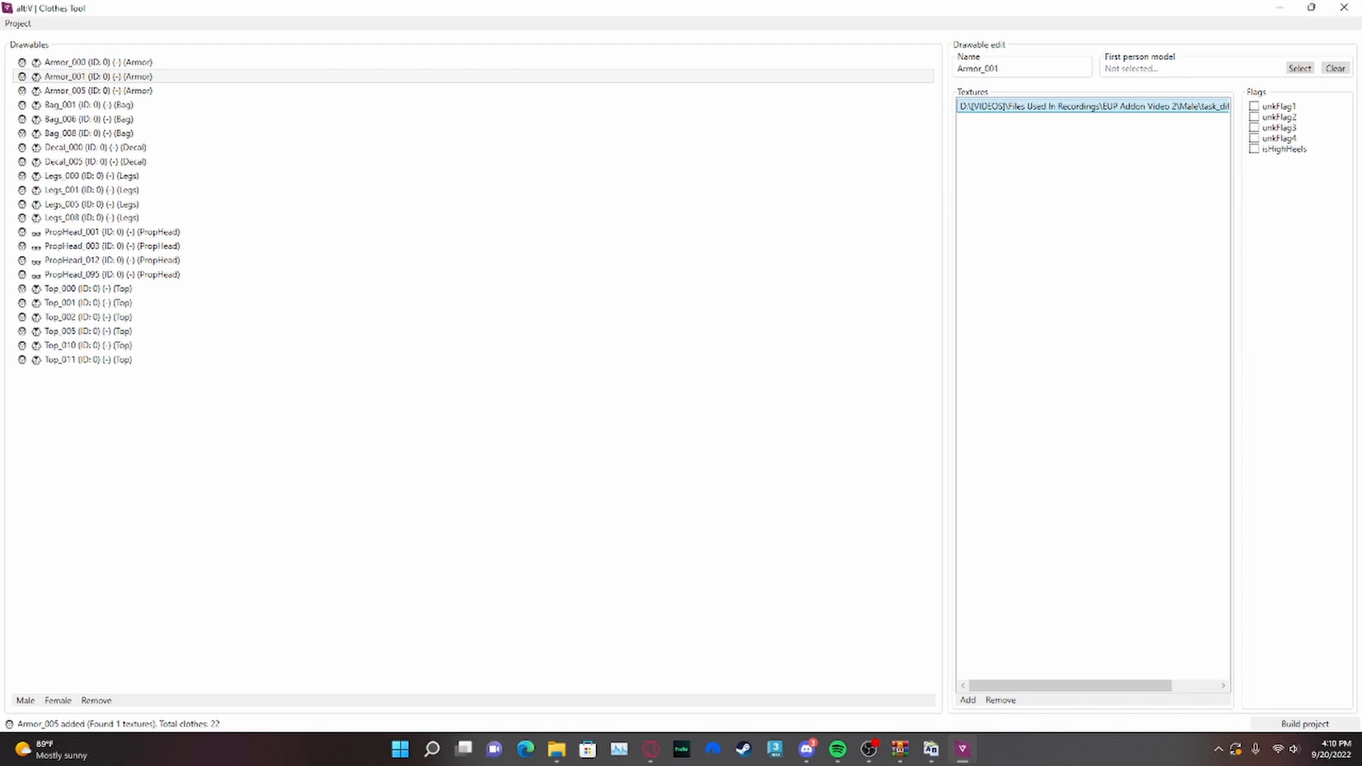
- Compare the textures assigned to Armor_001 and Armor_005 with the task texture files in the Male folder
key(alt+Tab)
drag(760, 9, 691, 175)
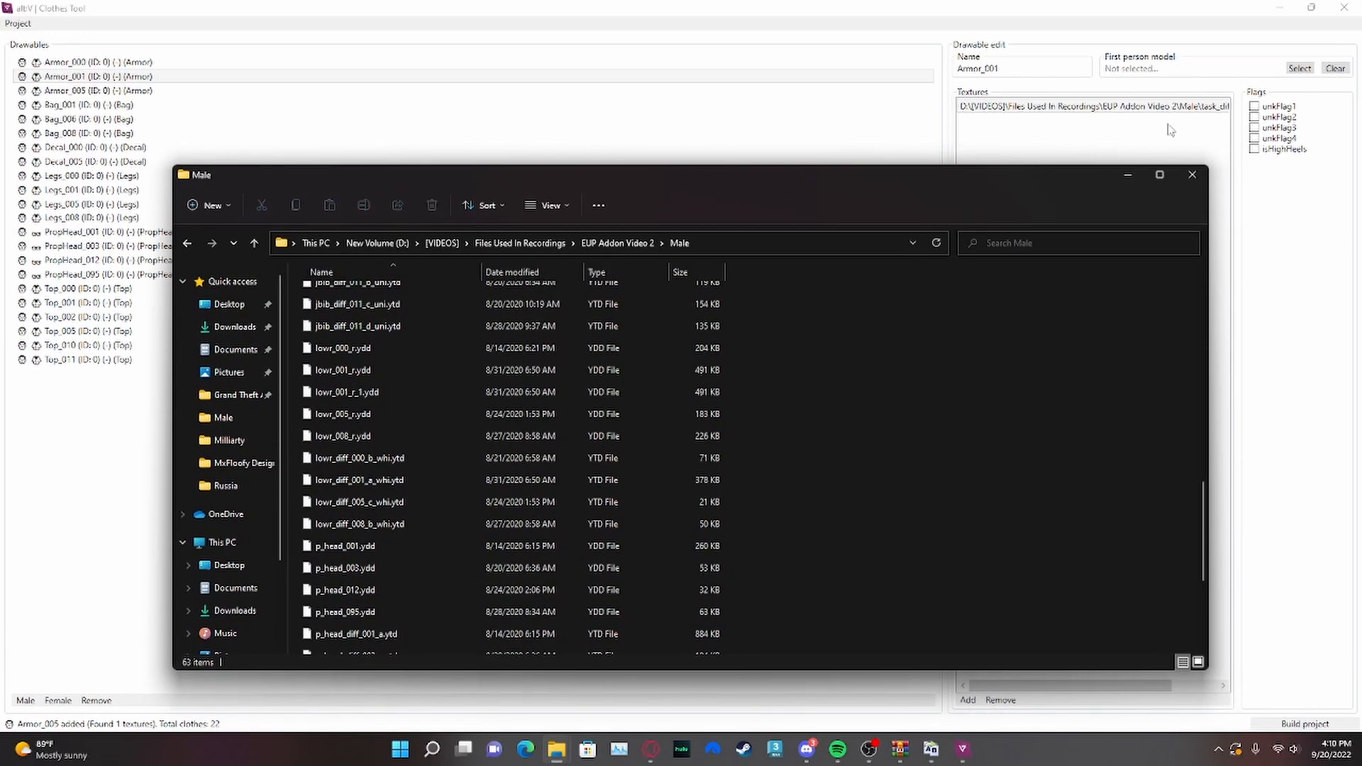
scroll(525, 329, up, 6)
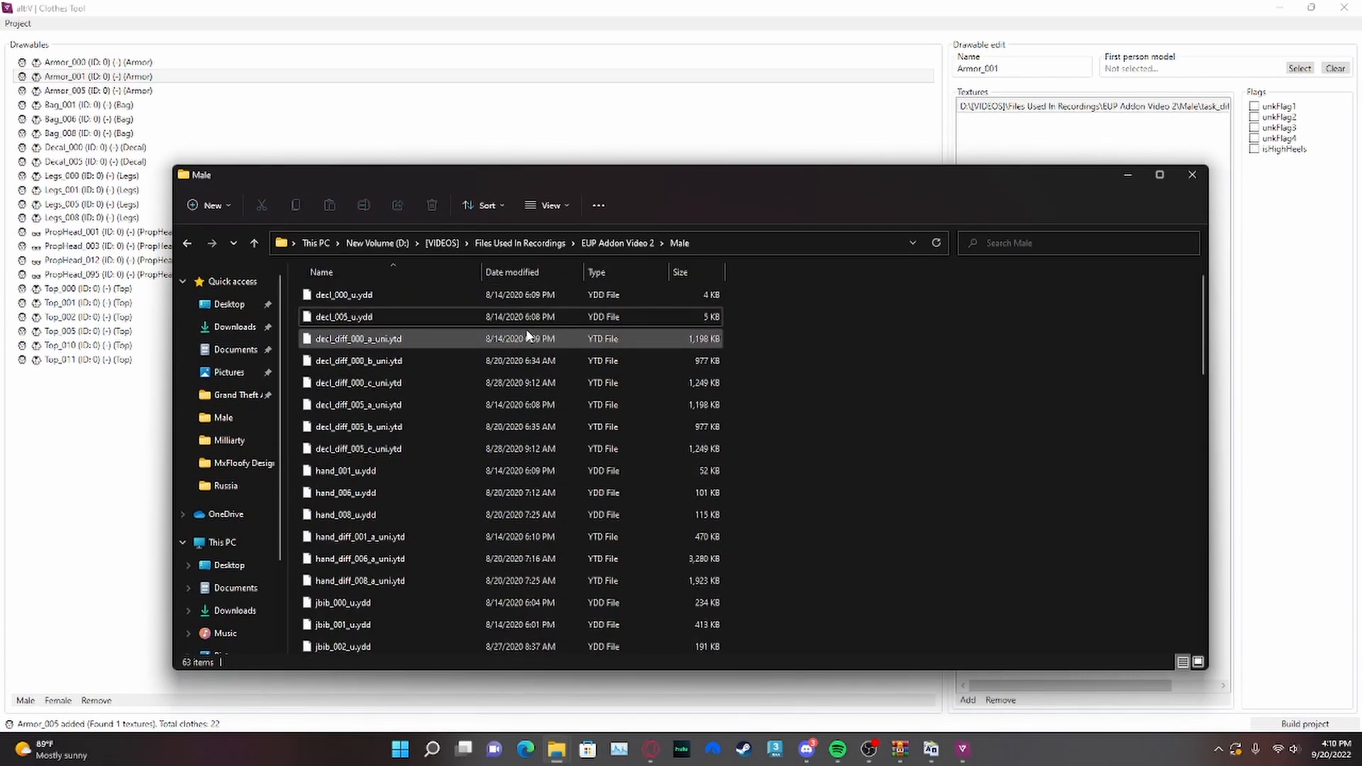
scroll(553, 454, down, 7)
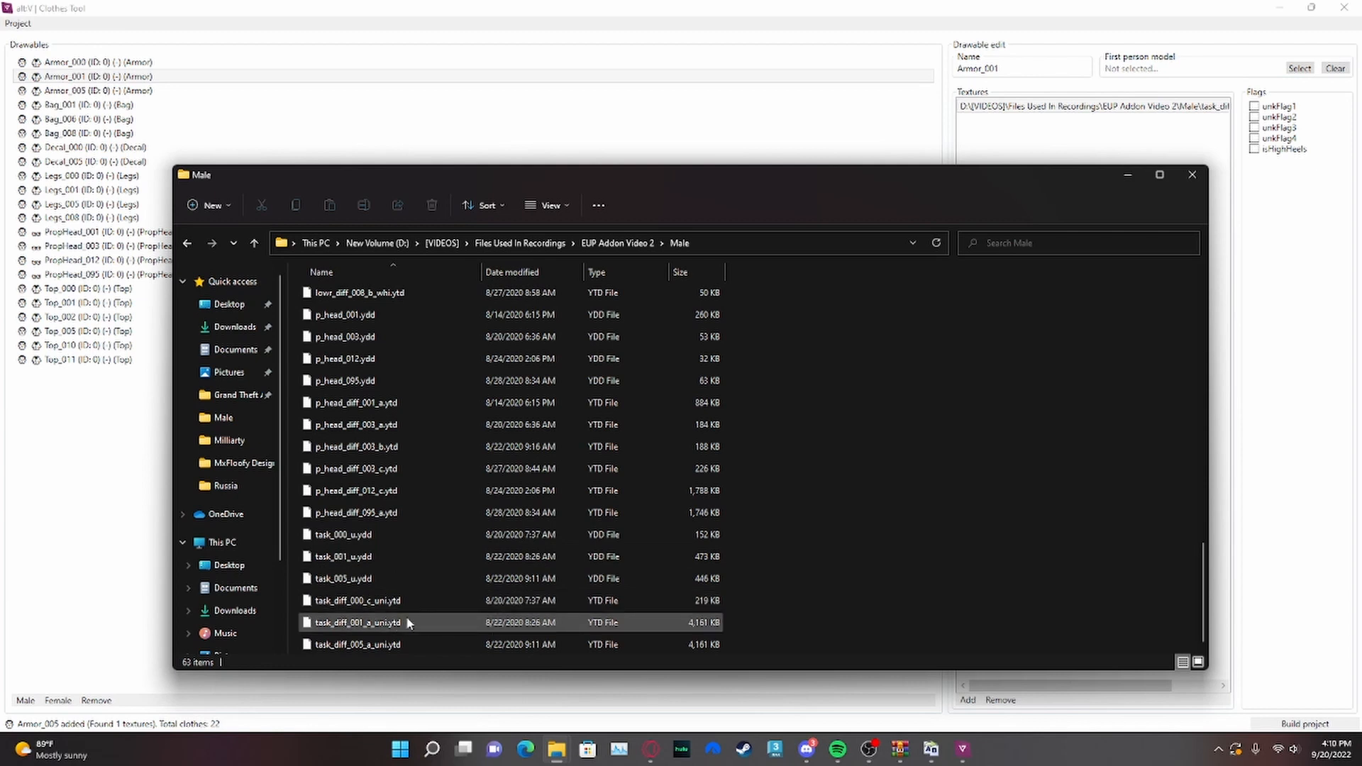
click(138, 91)
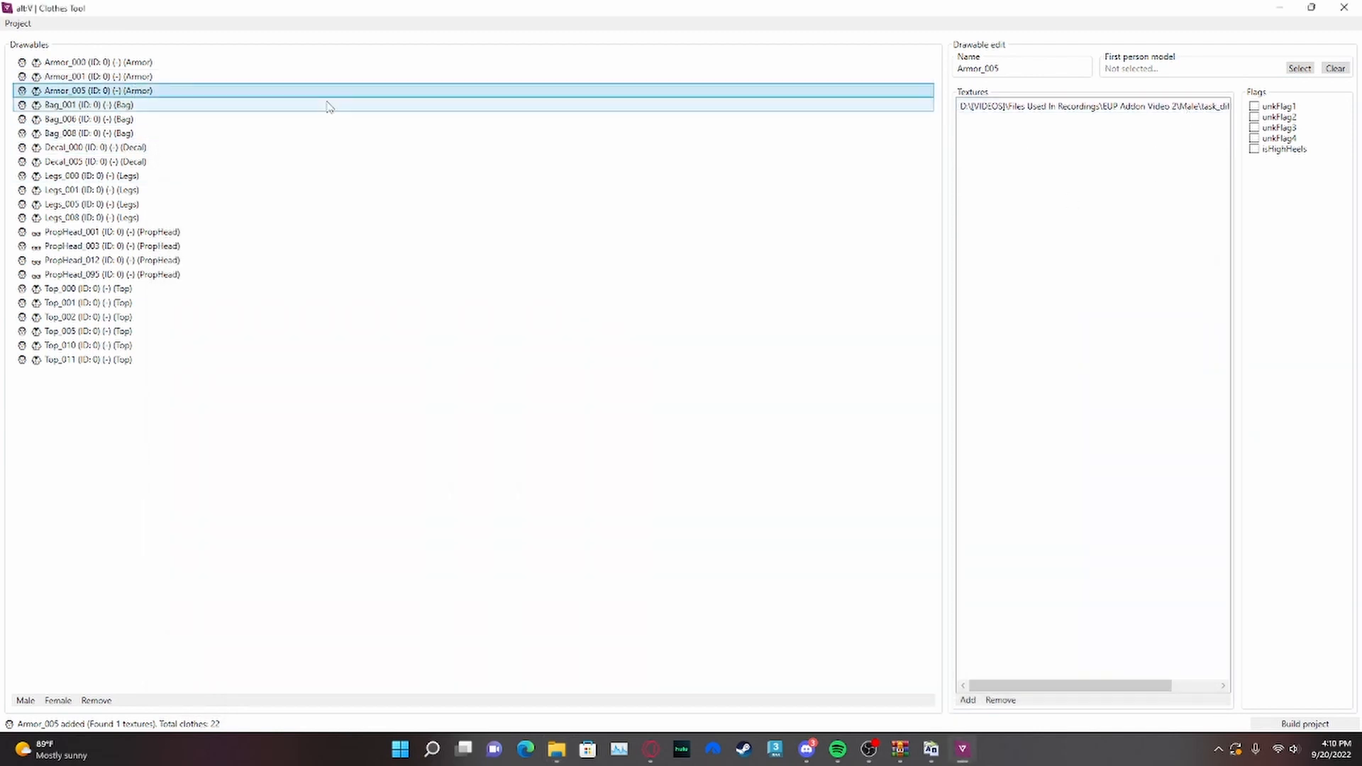
- Add the task_diff_000_c_uni.ytd texture to the Armor_000 drawable
click(306, 61)
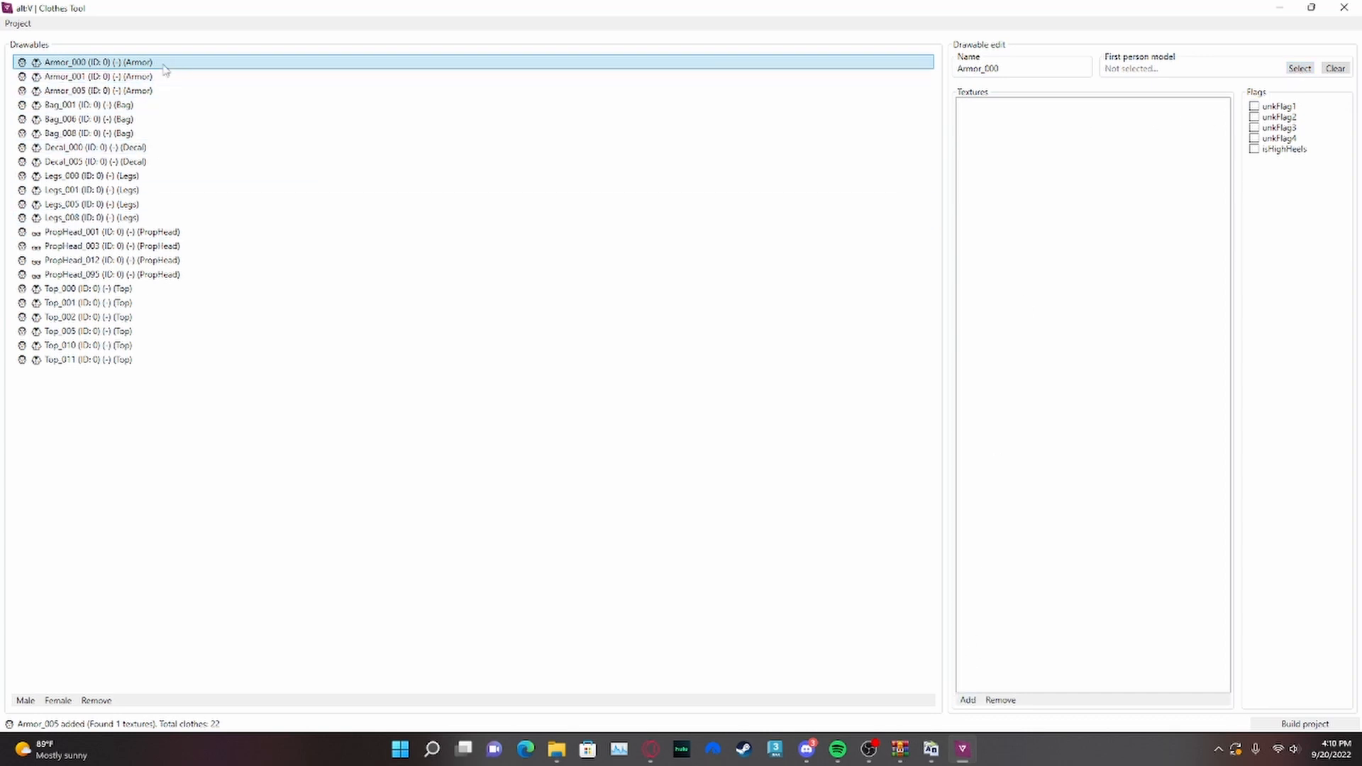
click(967, 700)
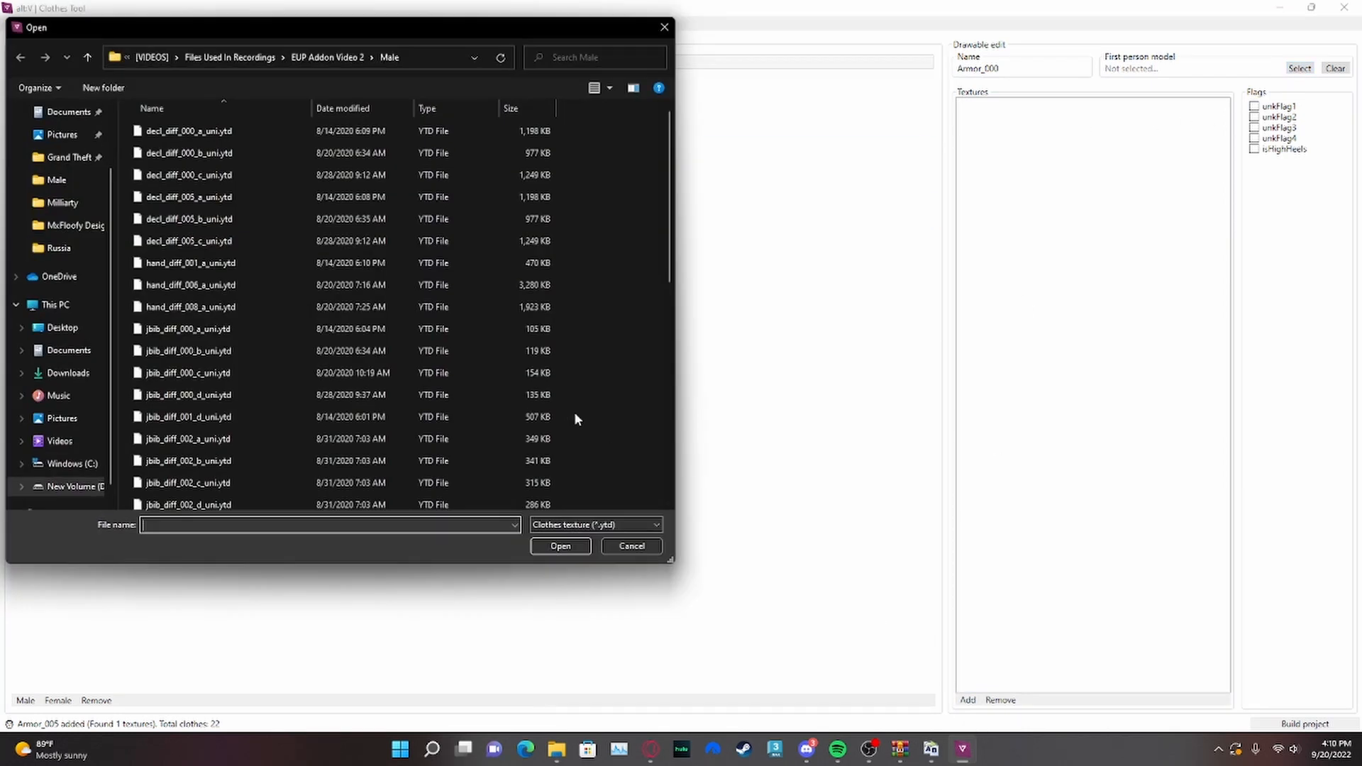
scroll(398, 388, down, 2)
scroll(397, 388, down, 1)
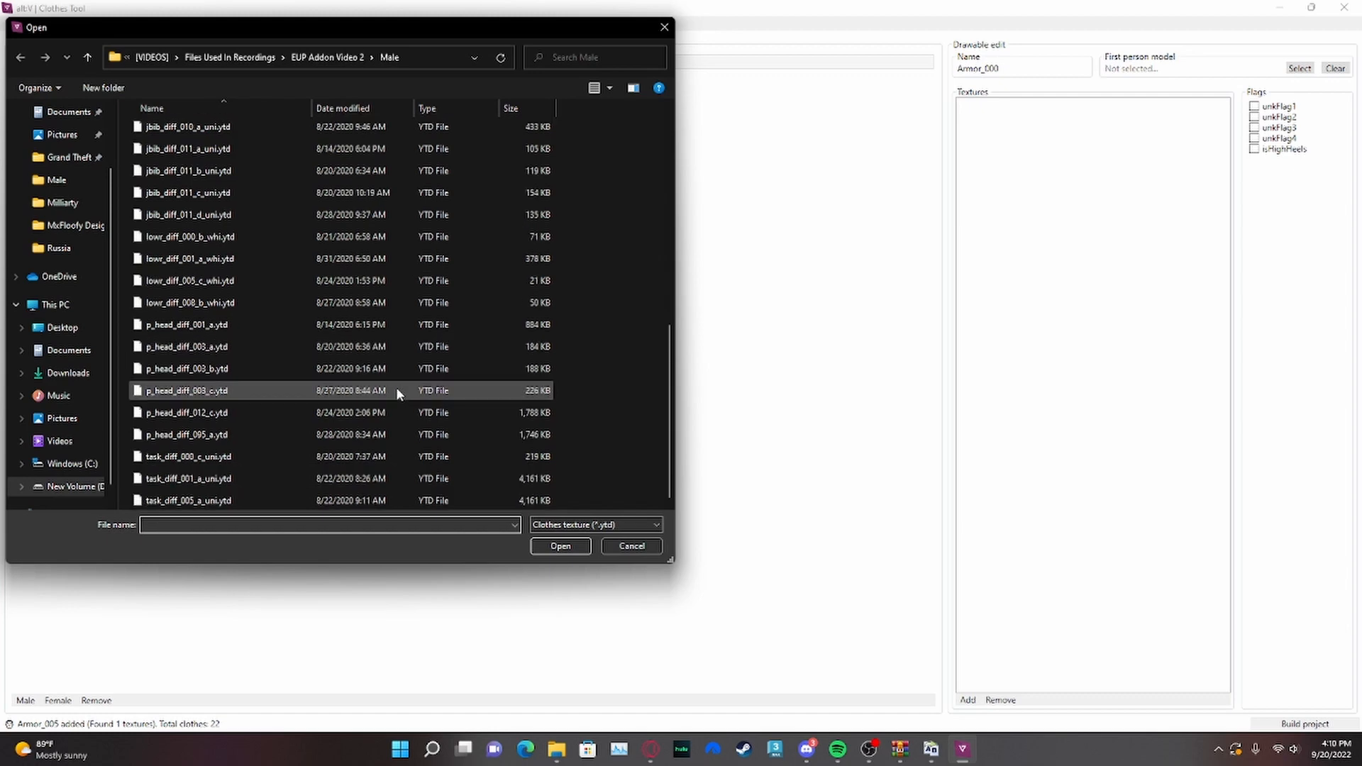
double_click(236, 457)
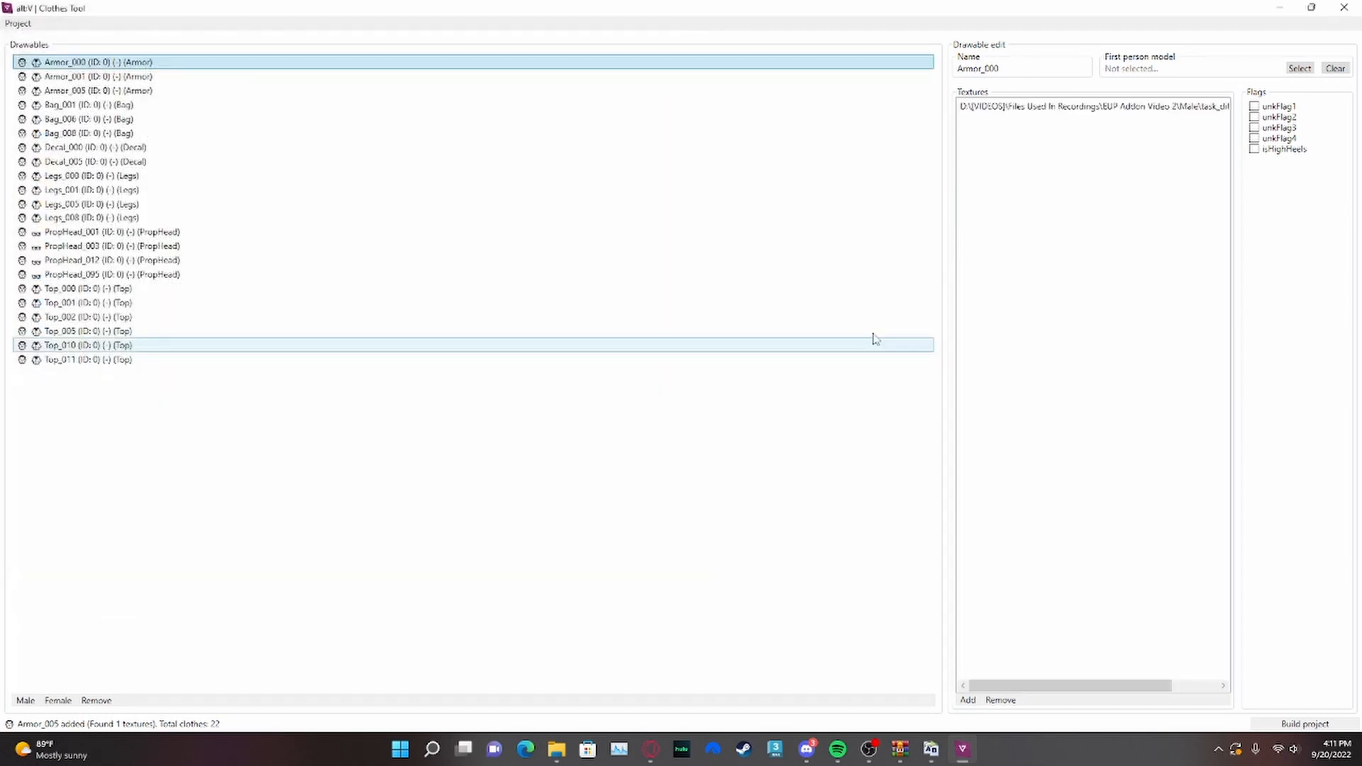
- Check Bag_001's assigned texture against the hand texture files in the Male folder
click(216, 106)
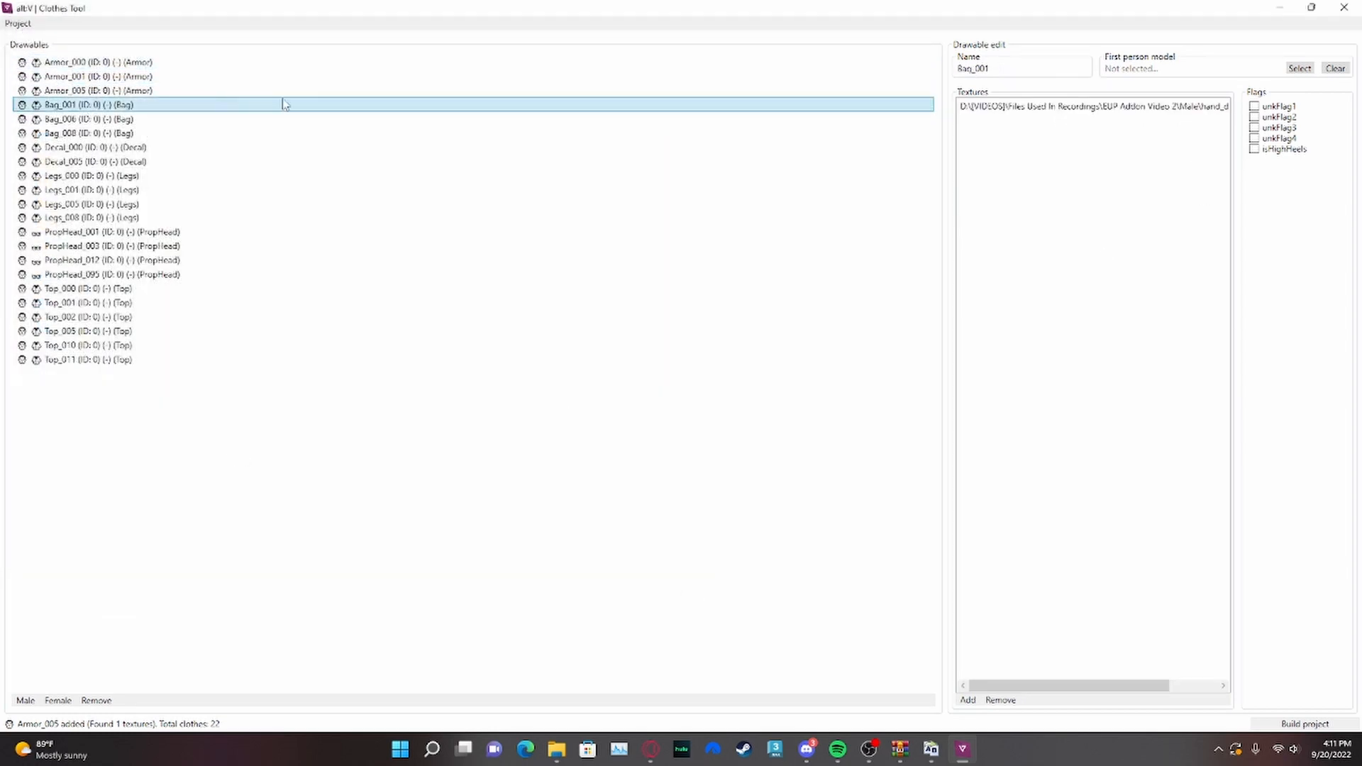
click(557, 750)
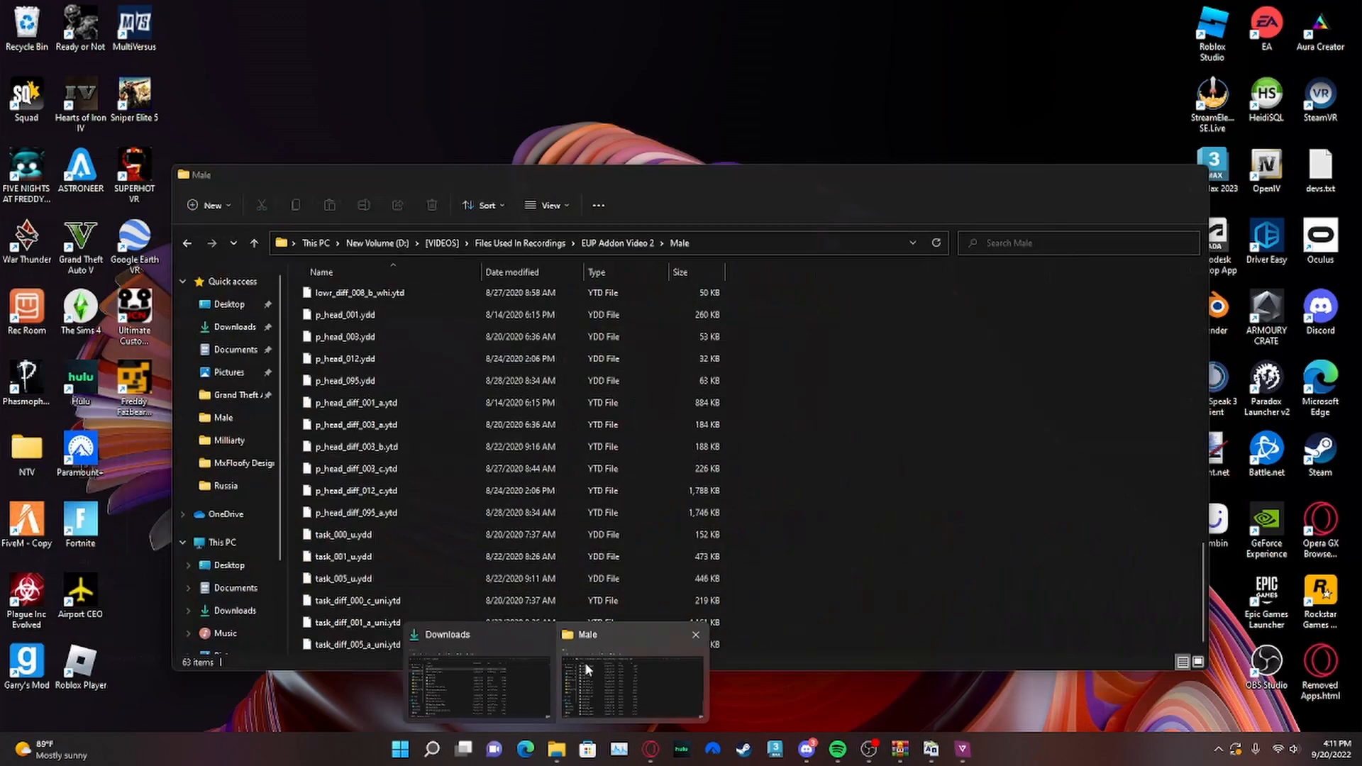
click(585, 662)
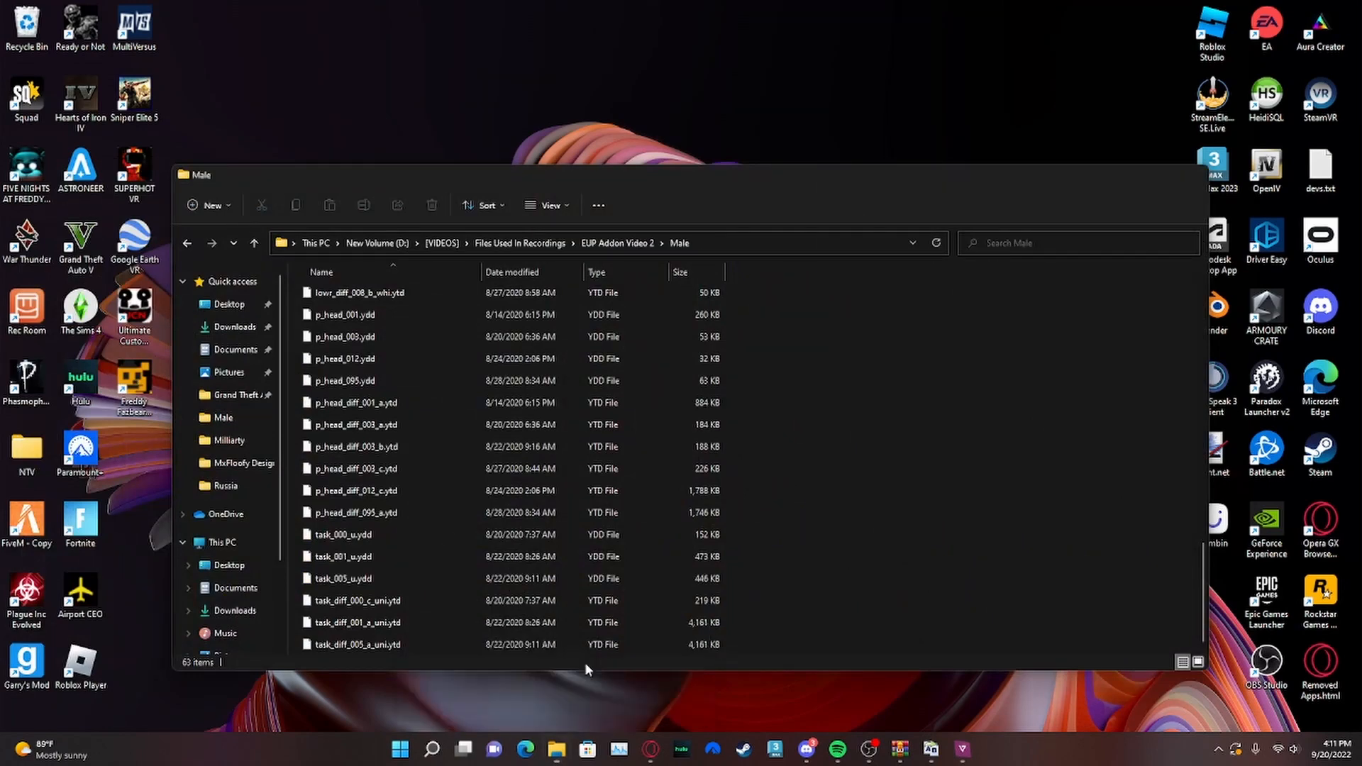
scroll(477, 425, up, 10)
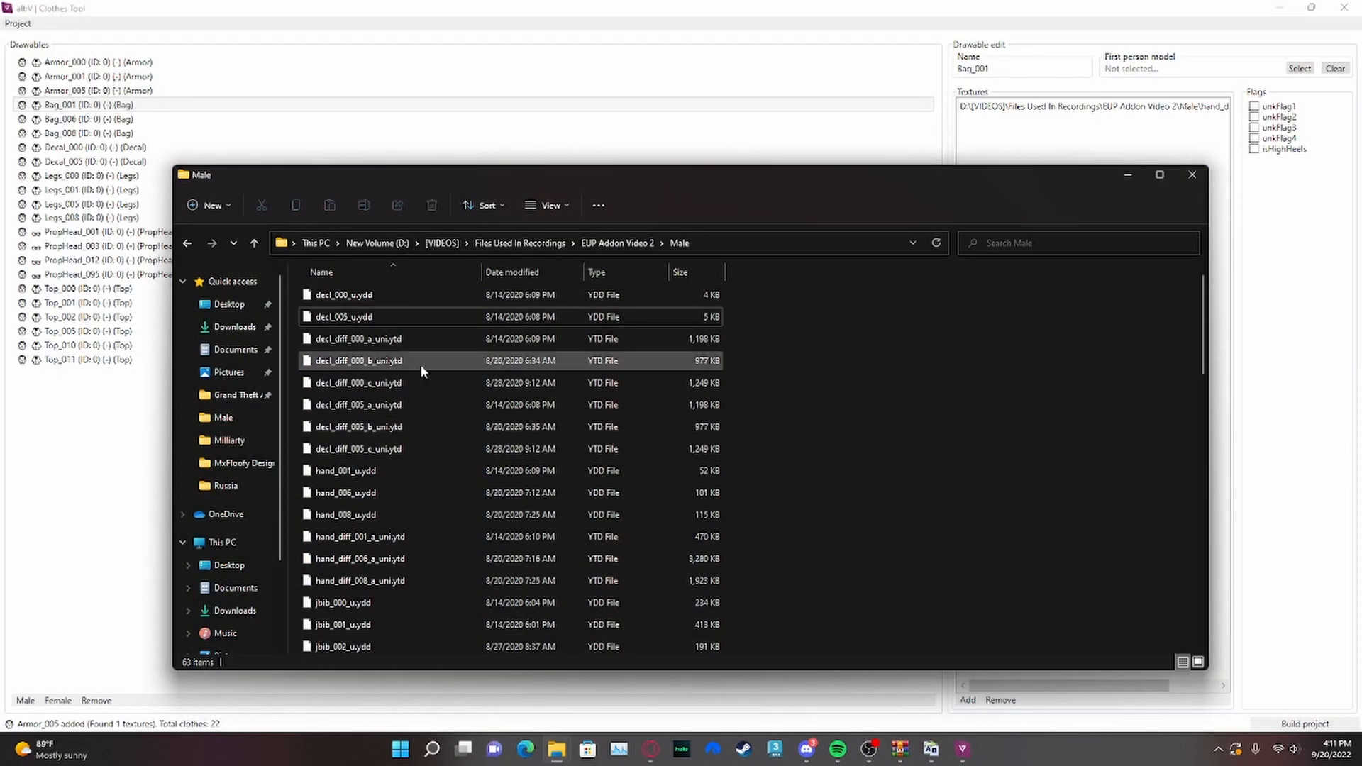
scroll(418, 426, down, 1)
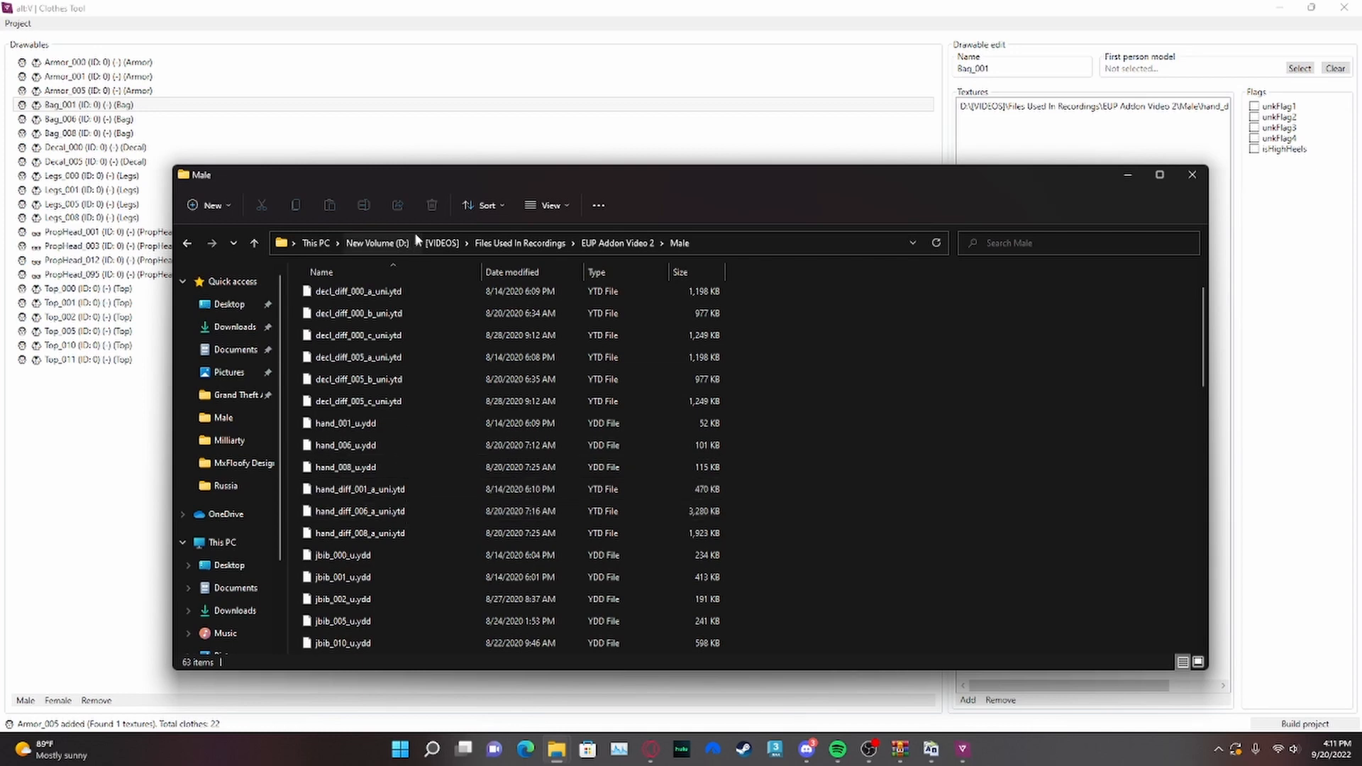
- Check the textures assigned to the Bag_006, Bag_008, Decal_000 and Decal_005 drawables, with the Male folder window moved out of the way
drag(732, 183, 1361, 234)
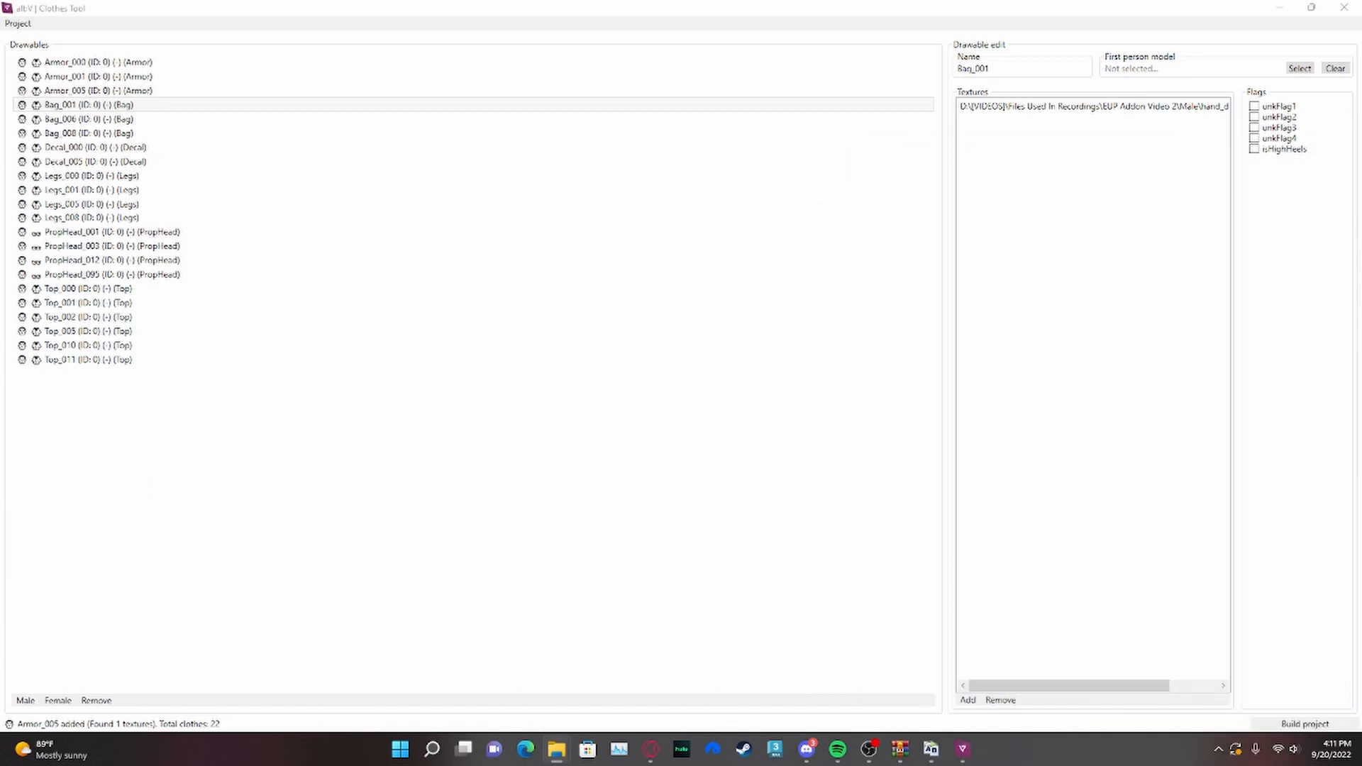
click(341, 119)
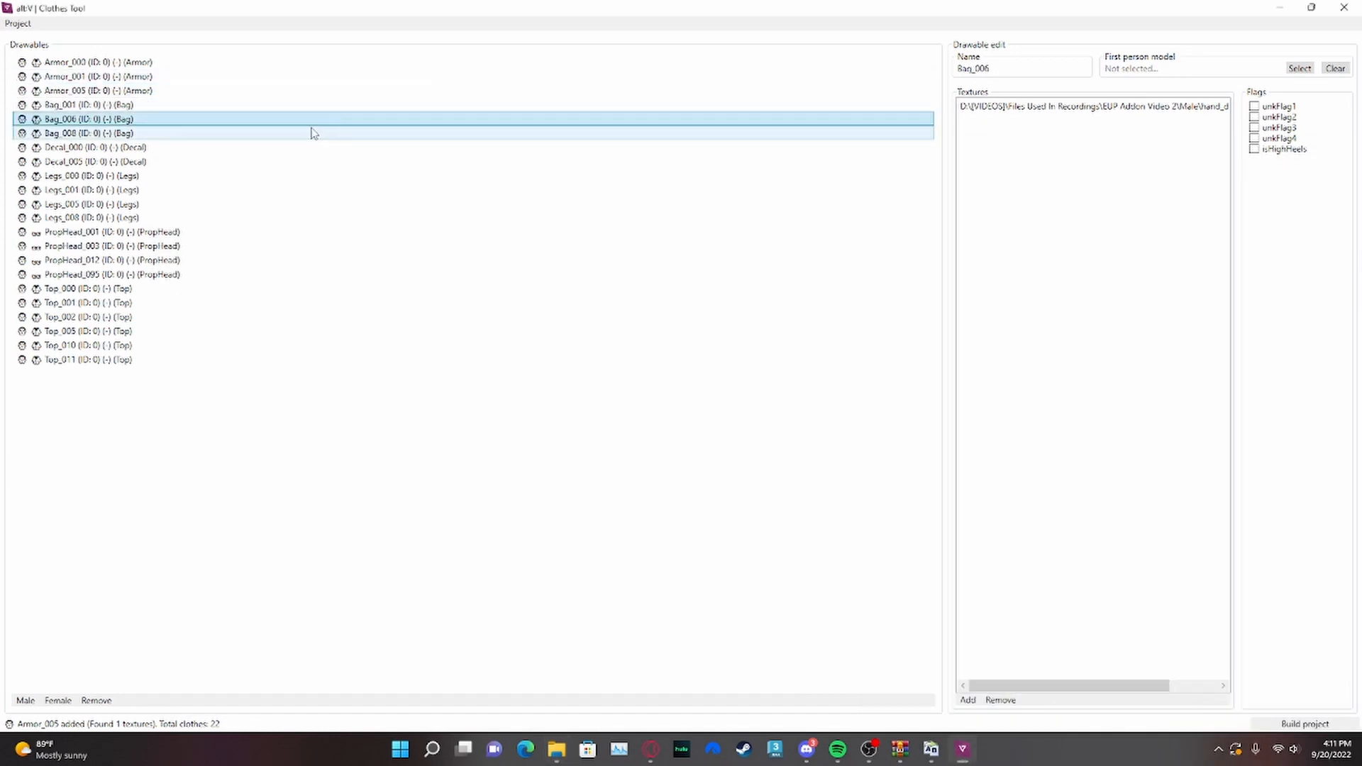
click(277, 132)
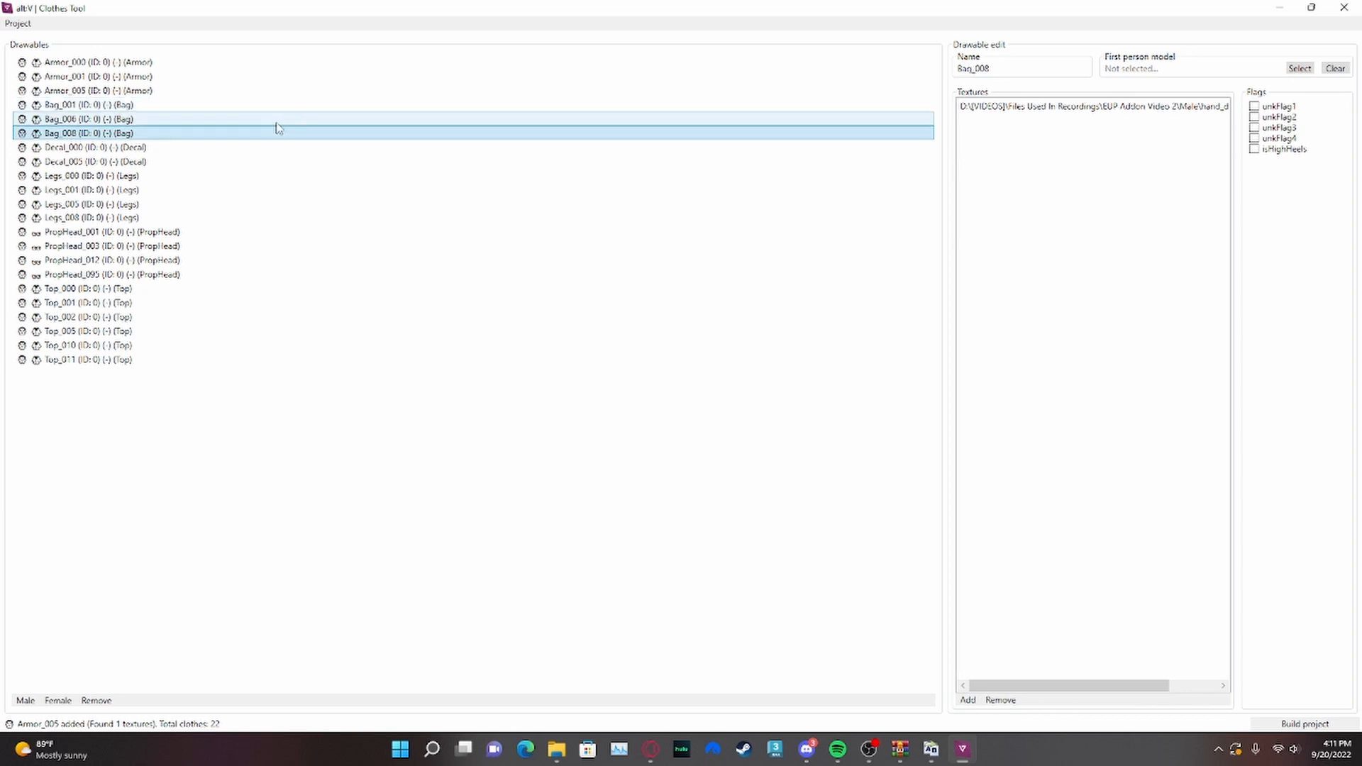
click(192, 148)
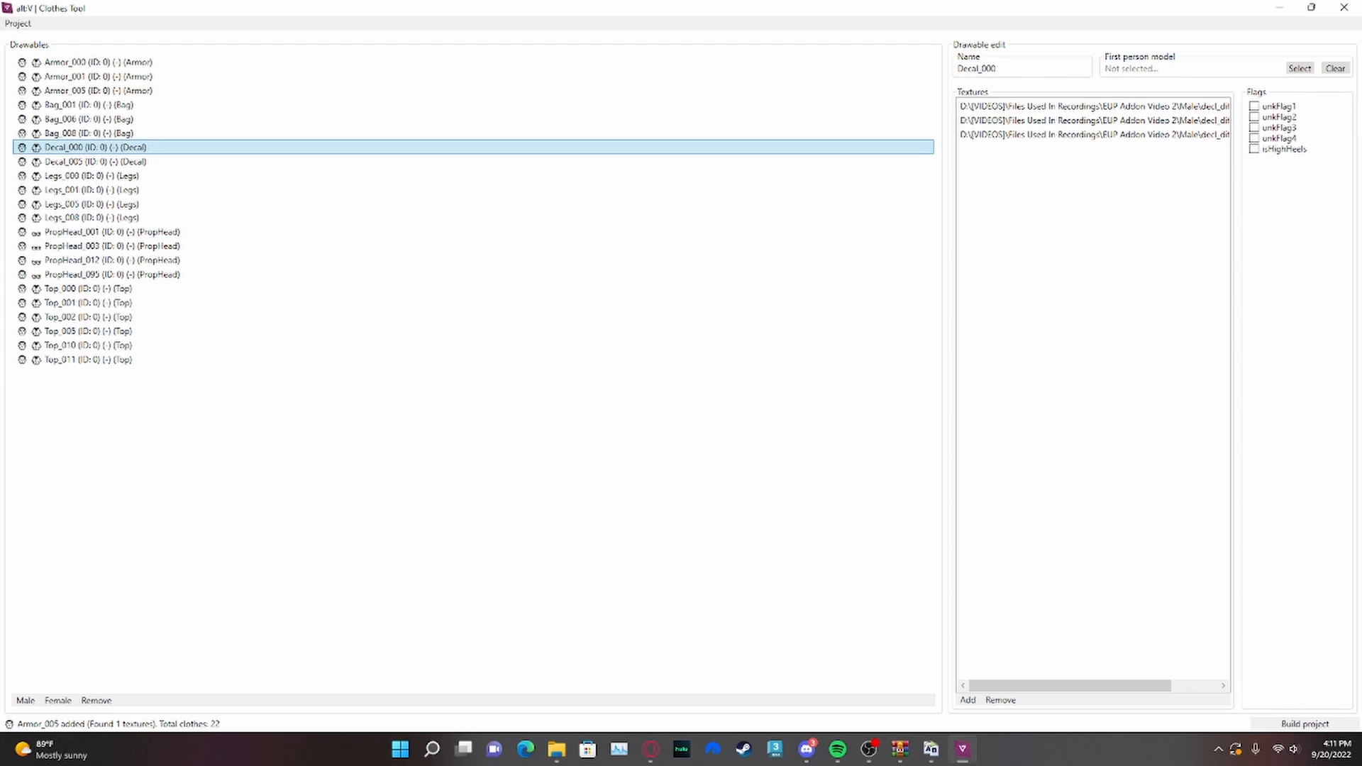
drag(1361, 199, 1361, 123)
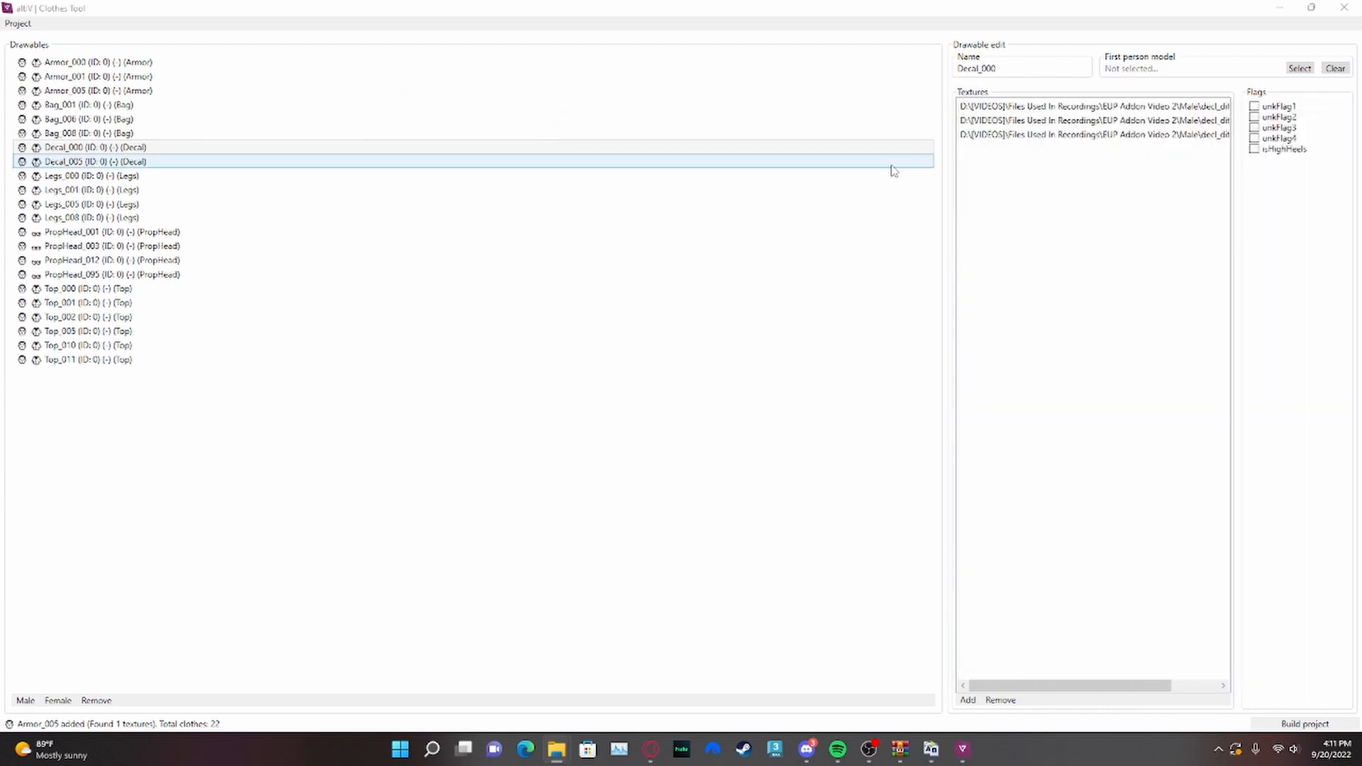
click(361, 159)
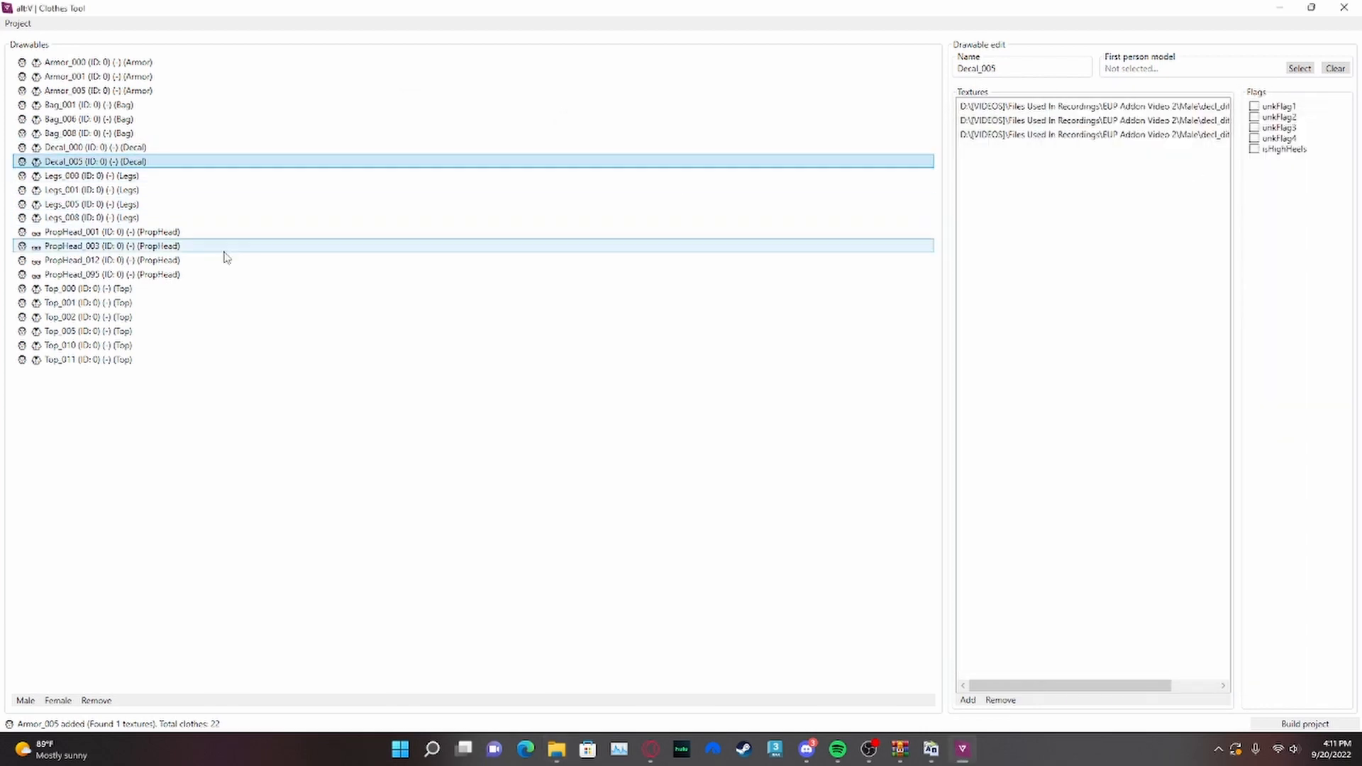
- Add the lowr_diff_000_b_whi.ytd texture to the Legs_000 drawable
click(160, 177)
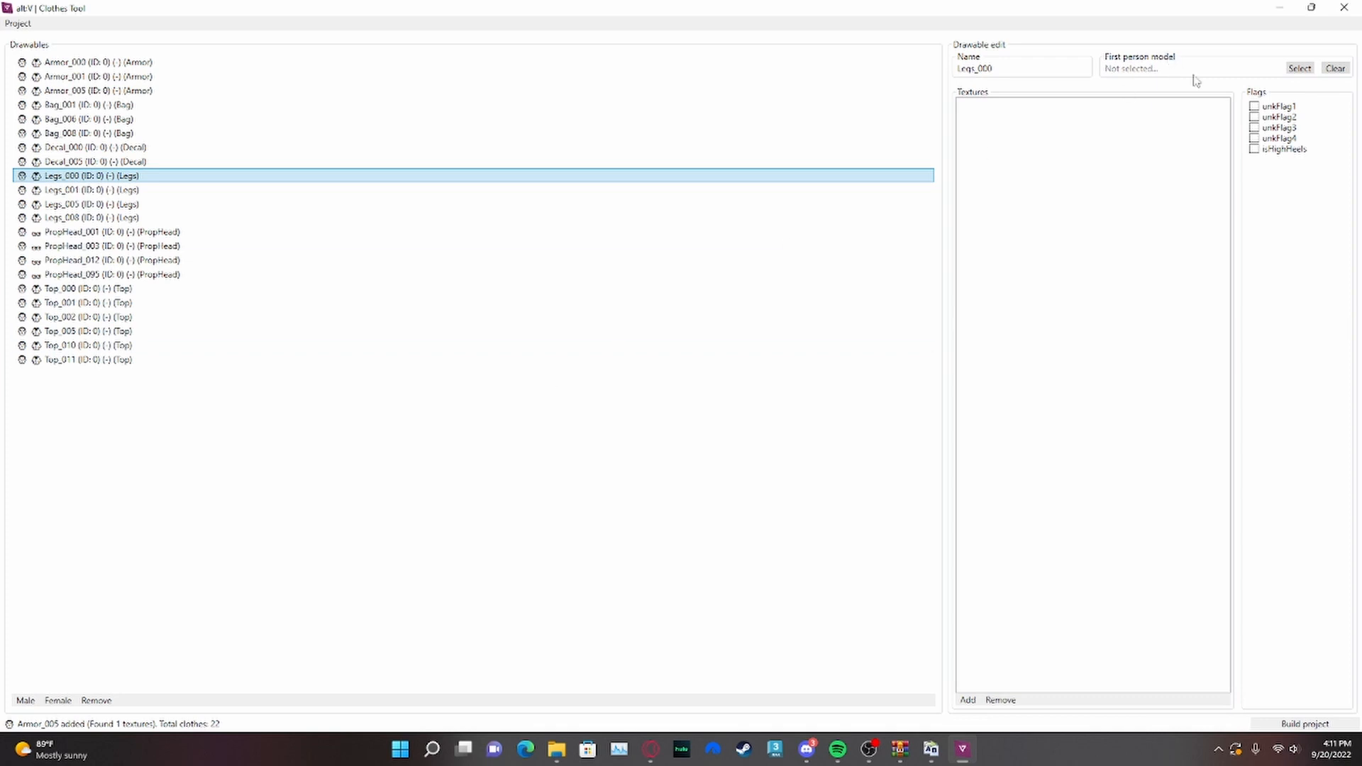
click(1312, 68)
click(664, 27)
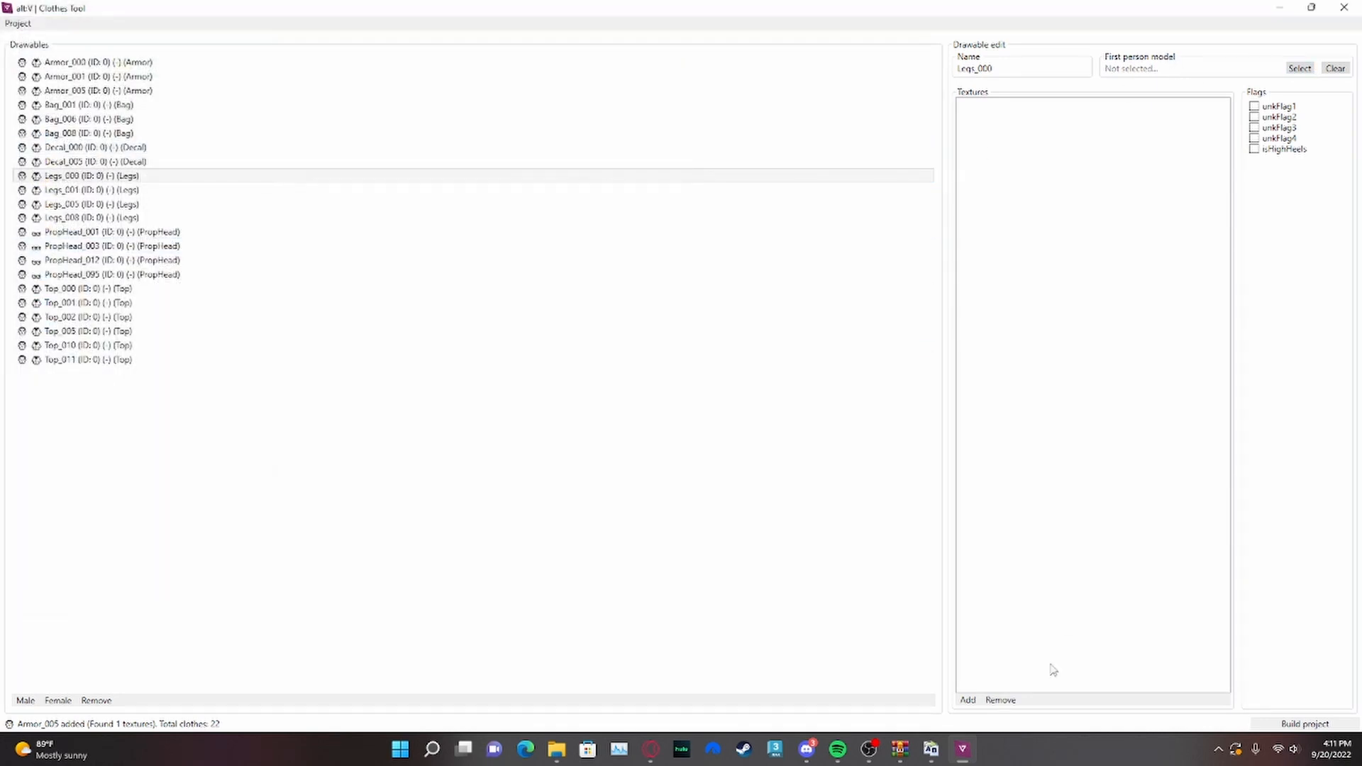
click(968, 700)
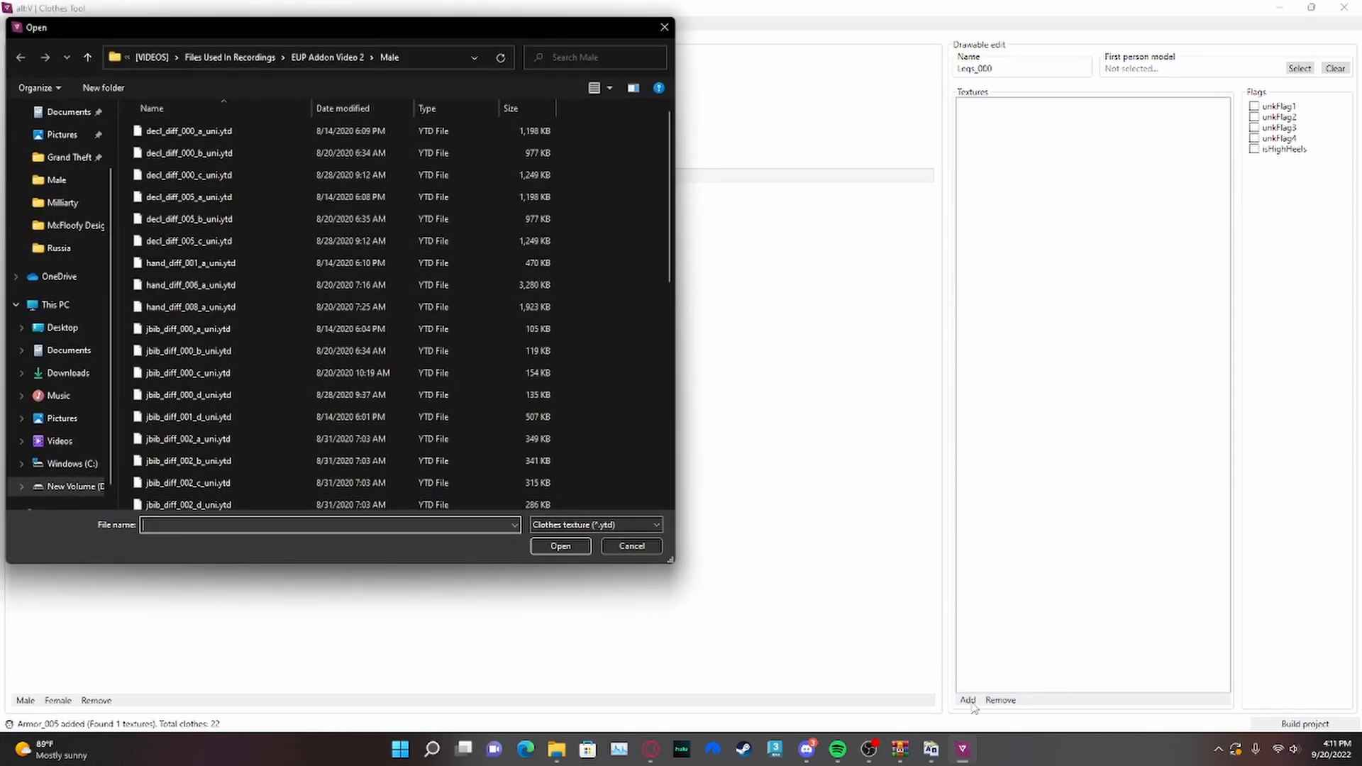
scroll(253, 340, down, 5)
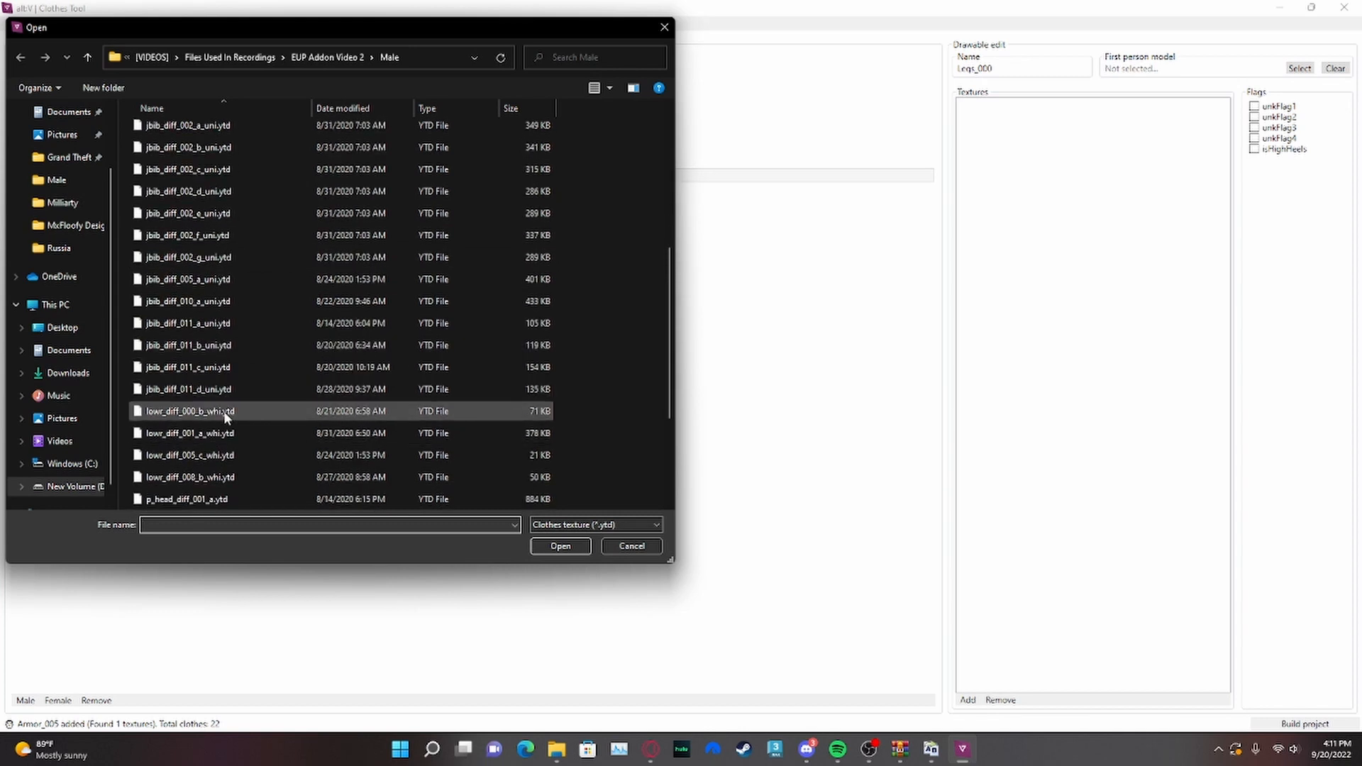
click(138, 418)
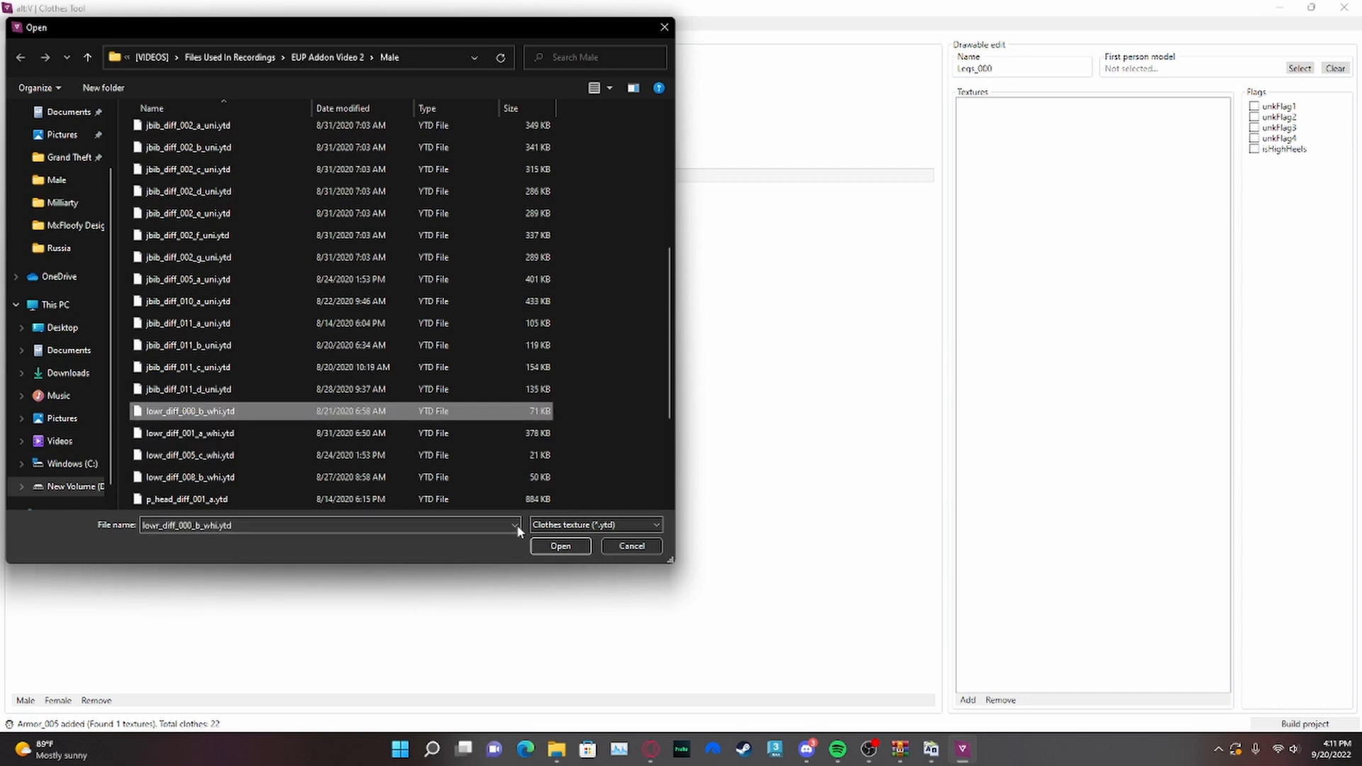
click(561, 547)
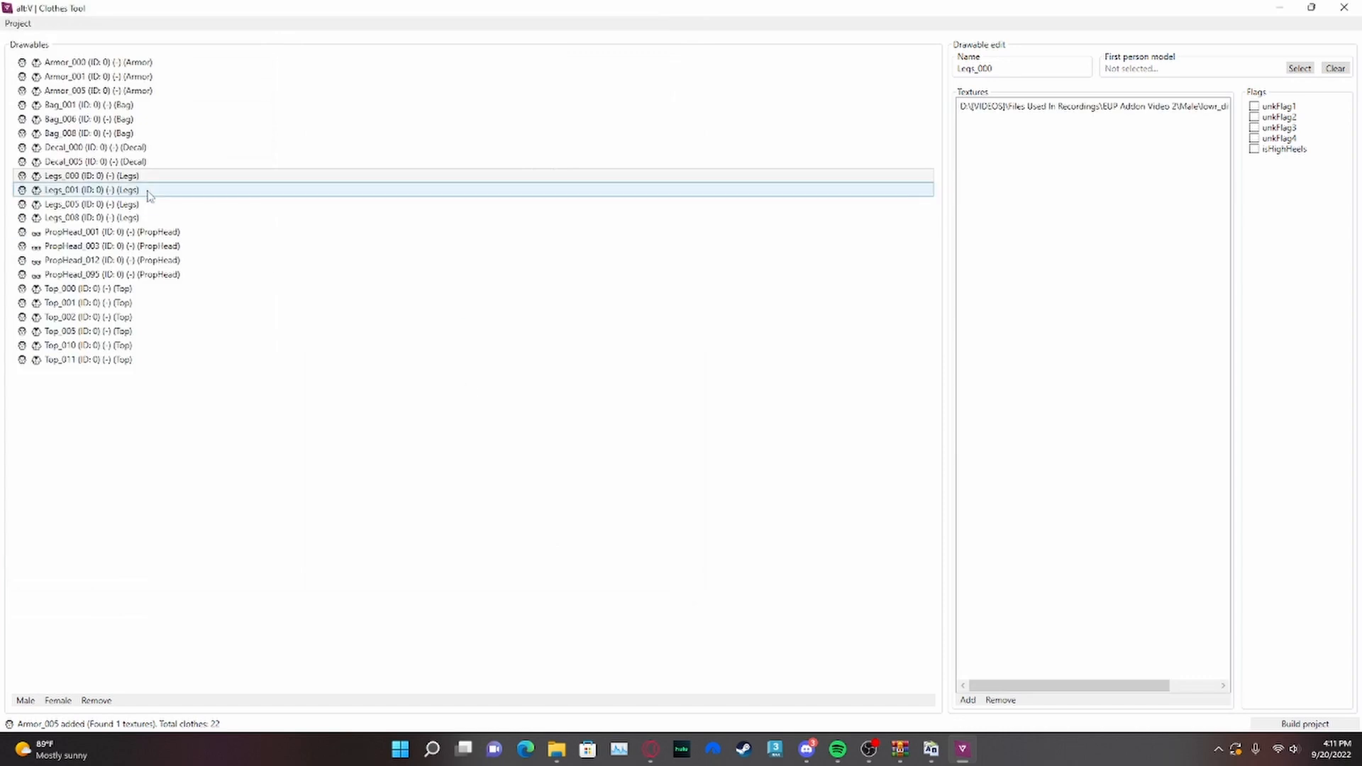
- Compare Legs_001's assigned texture with the lowr texture files in the Male folder, adding nothing
click(188, 190)
click(968, 700)
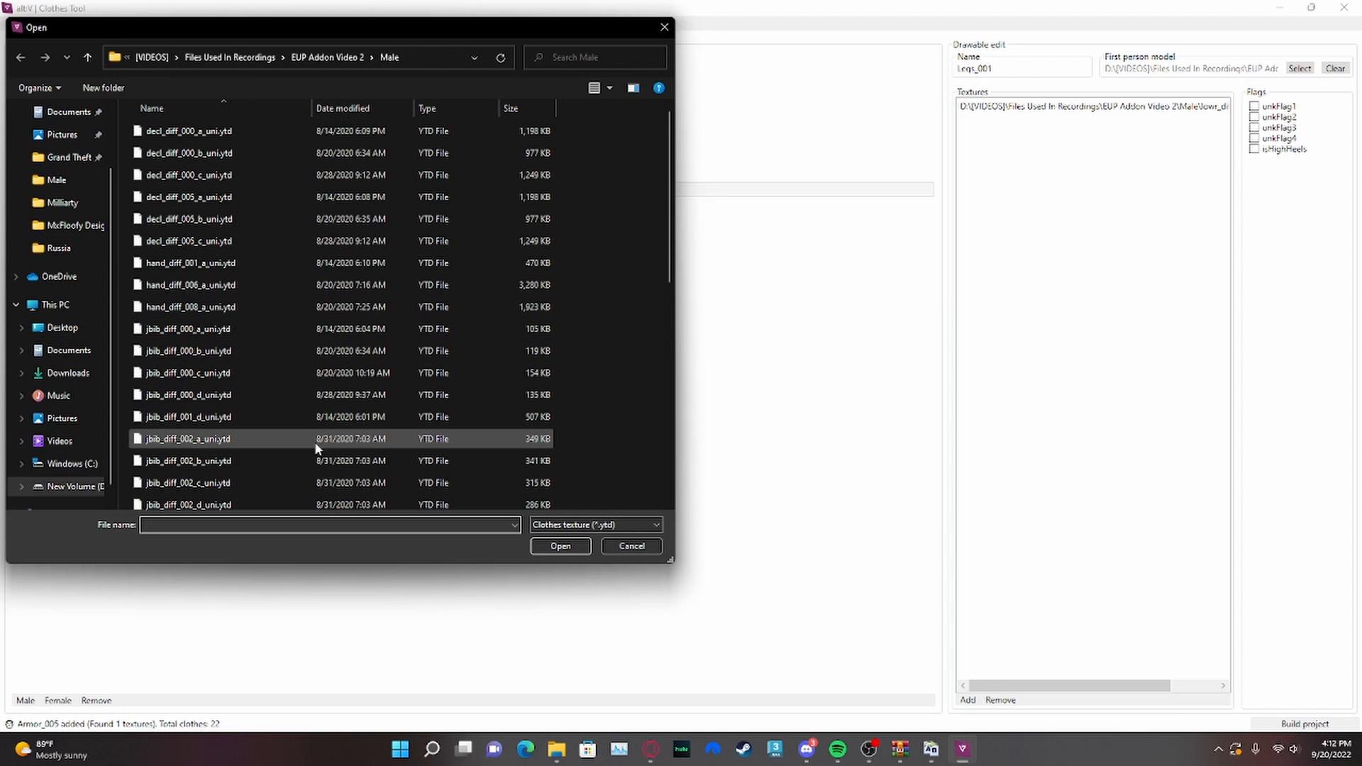
scroll(316, 447, down, 5)
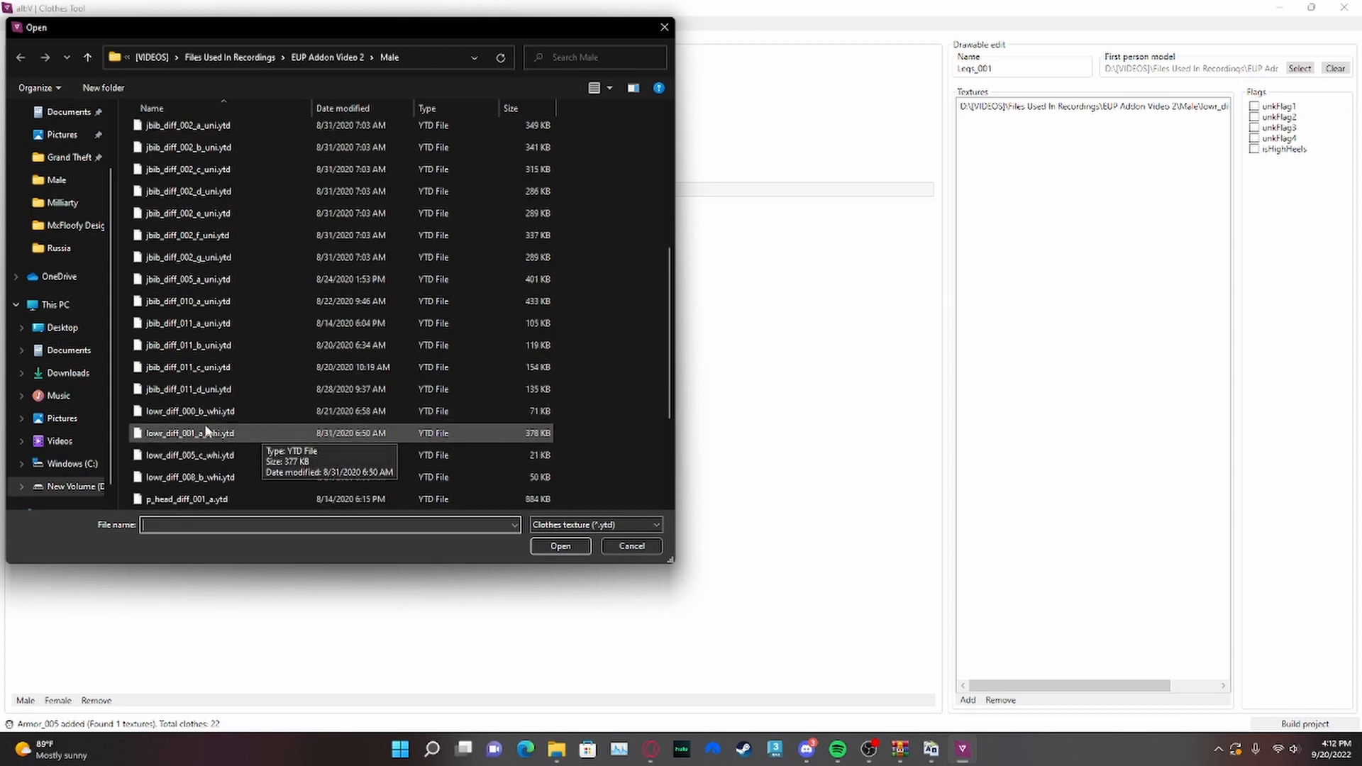
click(665, 26)
- Add the lowr_diff_005_c_whi.ytd texture to the Legs_005 drawable
click(193, 221)
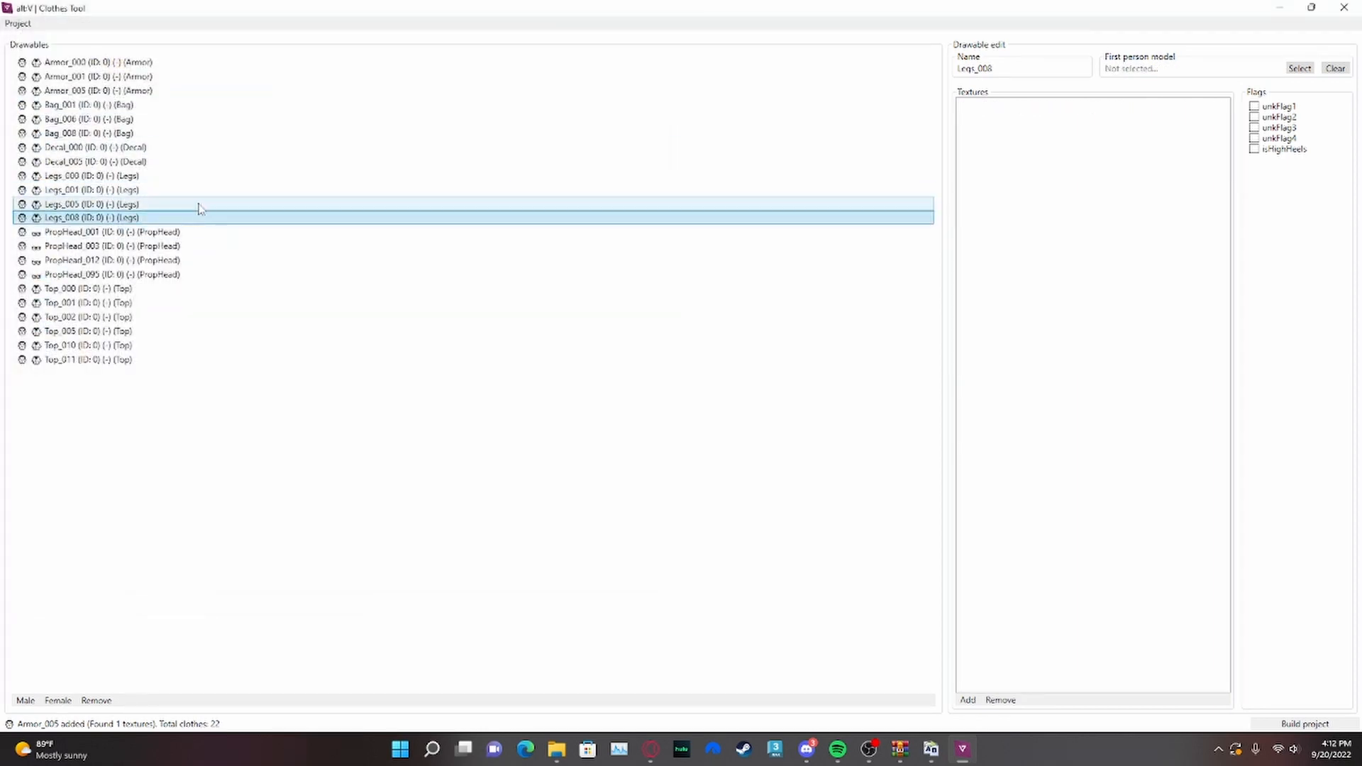
click(199, 207)
click(968, 701)
scroll(533, 456, down, 10)
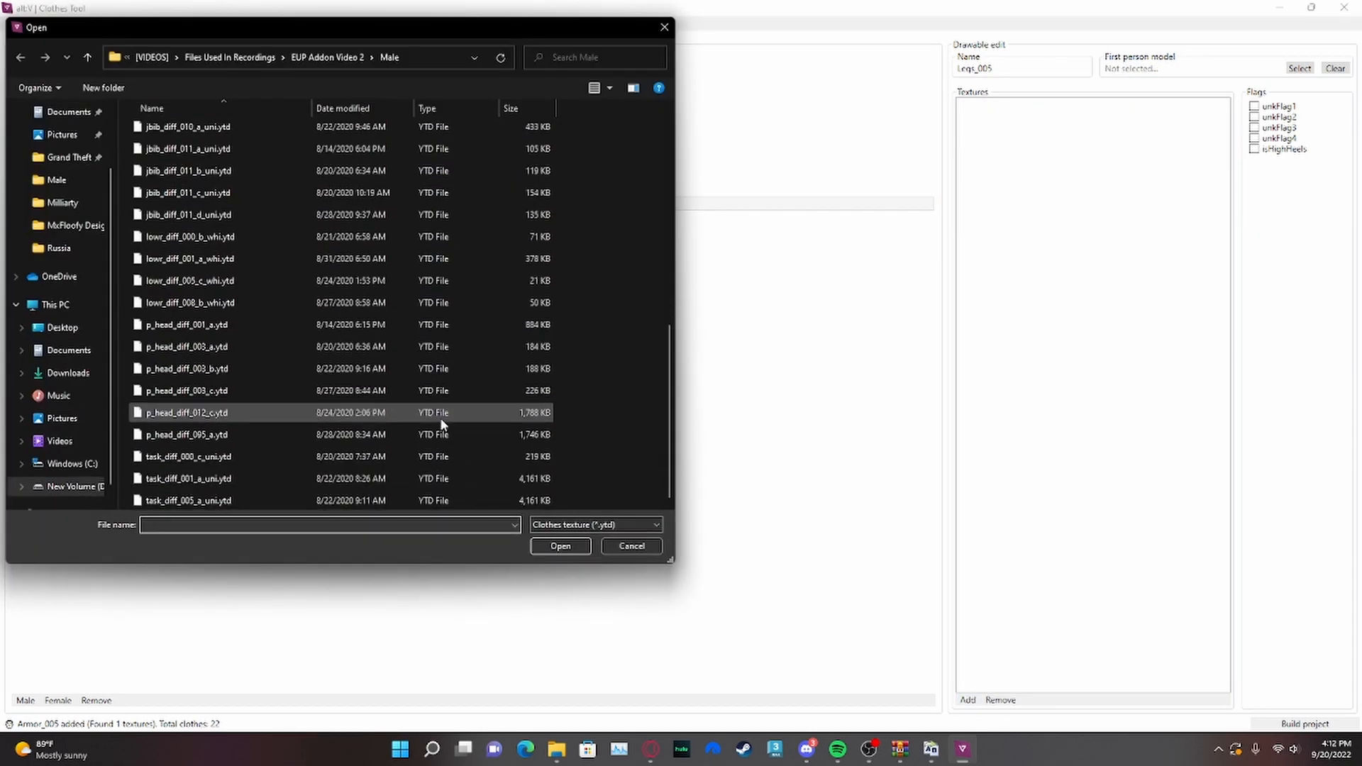
double_click(201, 284)
- Add the lowr_diff_008_b_whi.ytd texture to the Legs_008 drawable
click(198, 217)
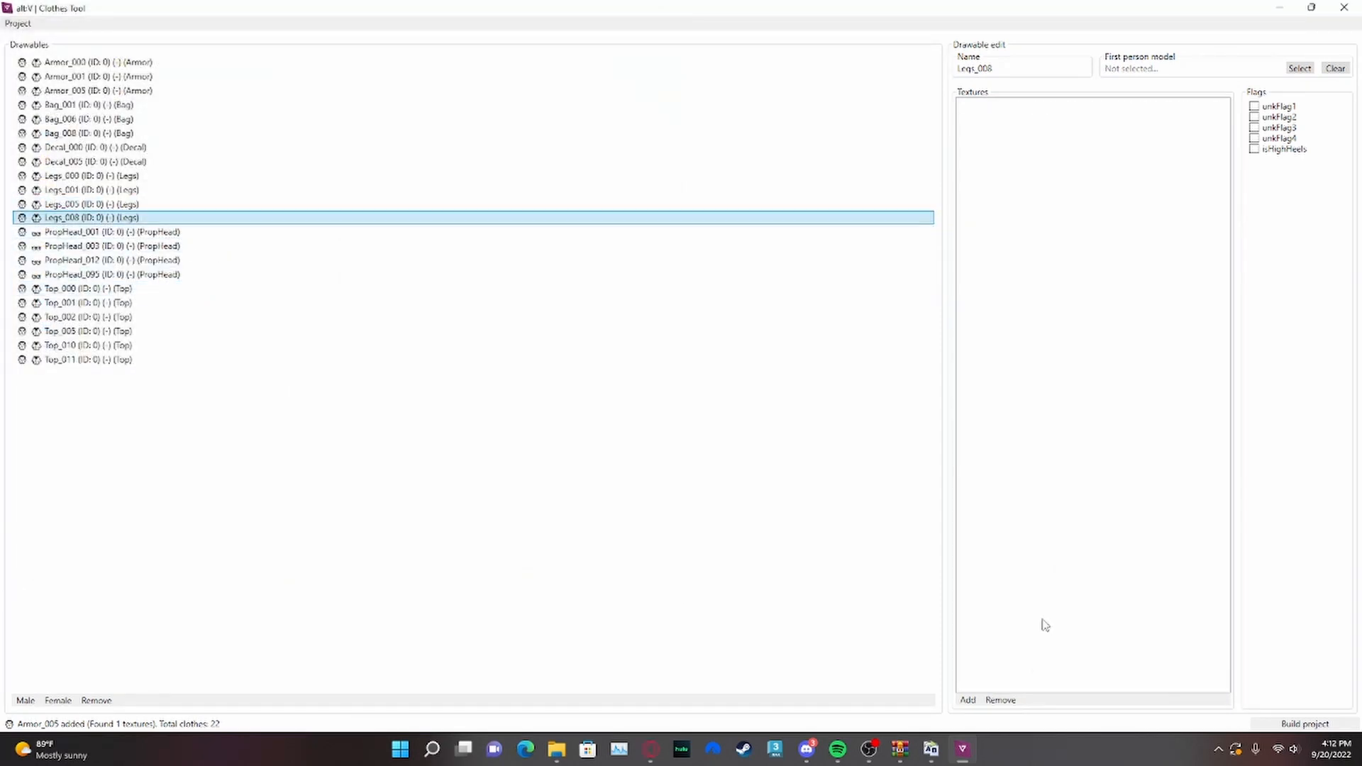
click(968, 700)
scroll(418, 342, down, 2)
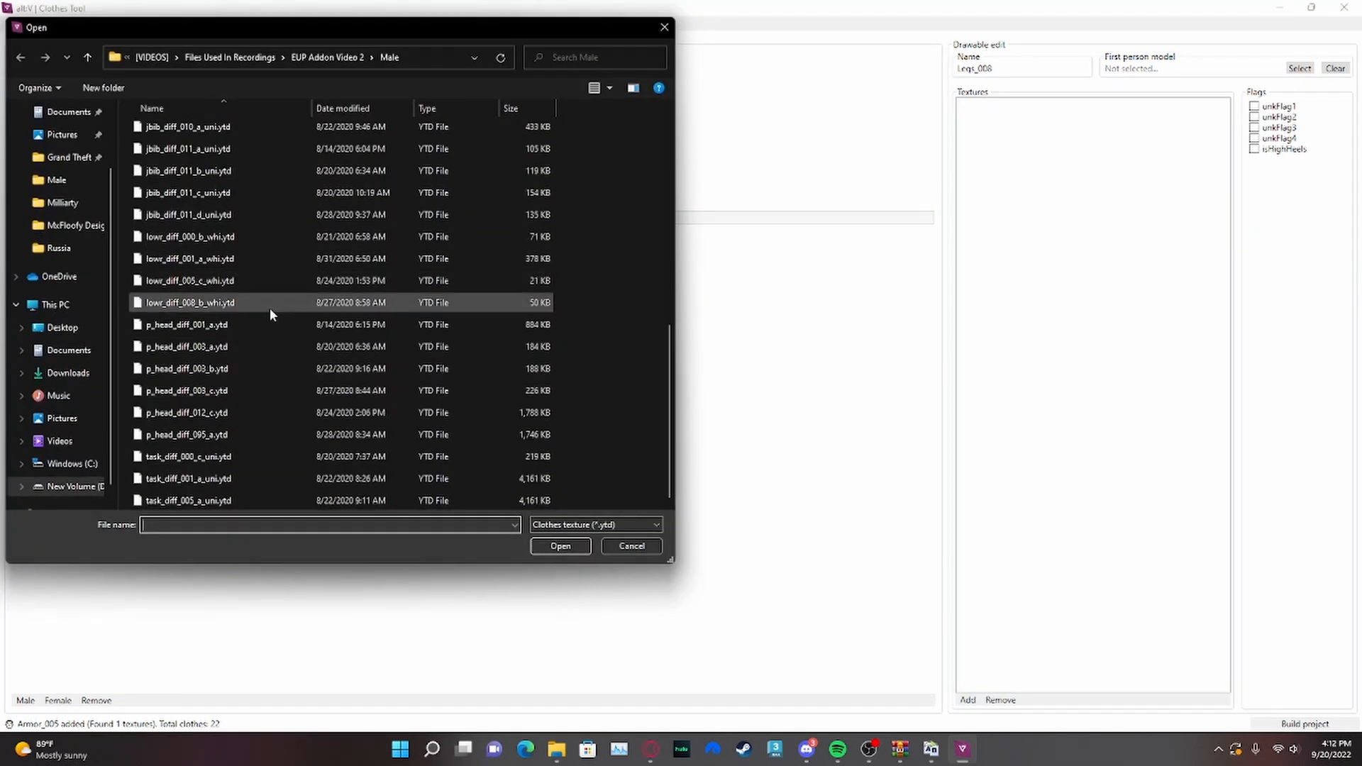
double_click(200, 304)
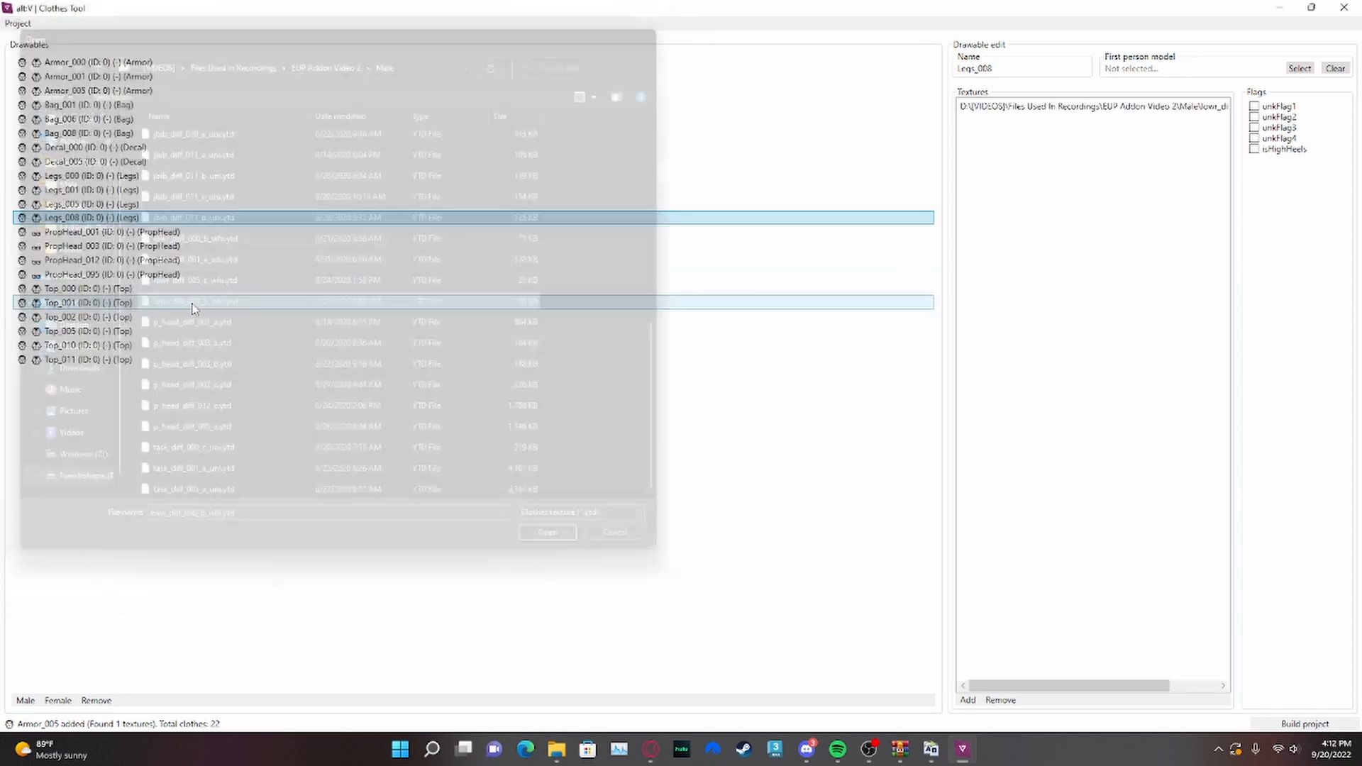
- Check the textures of PropHead_001 and PropHead_003, and add p_head_diff_012_c.ytd to PropHead_012
click(140, 234)
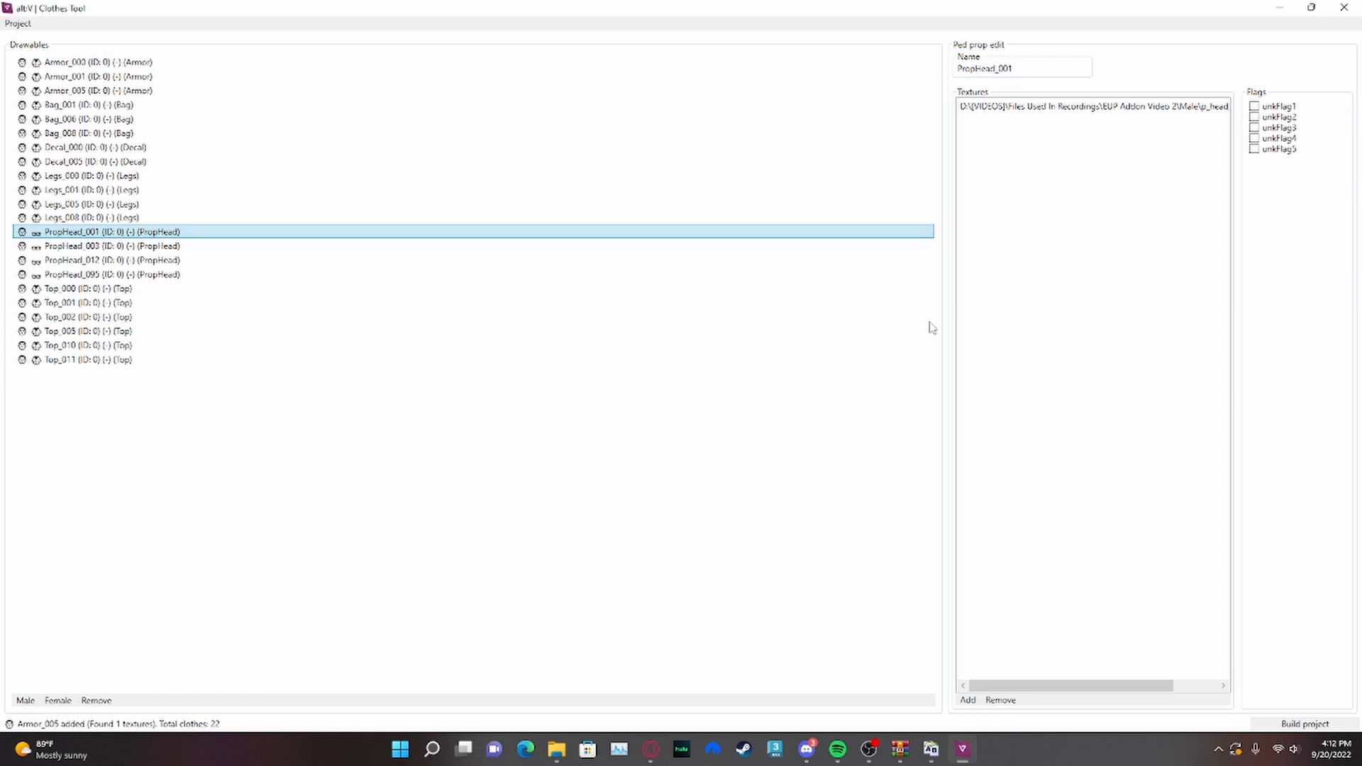
click(161, 246)
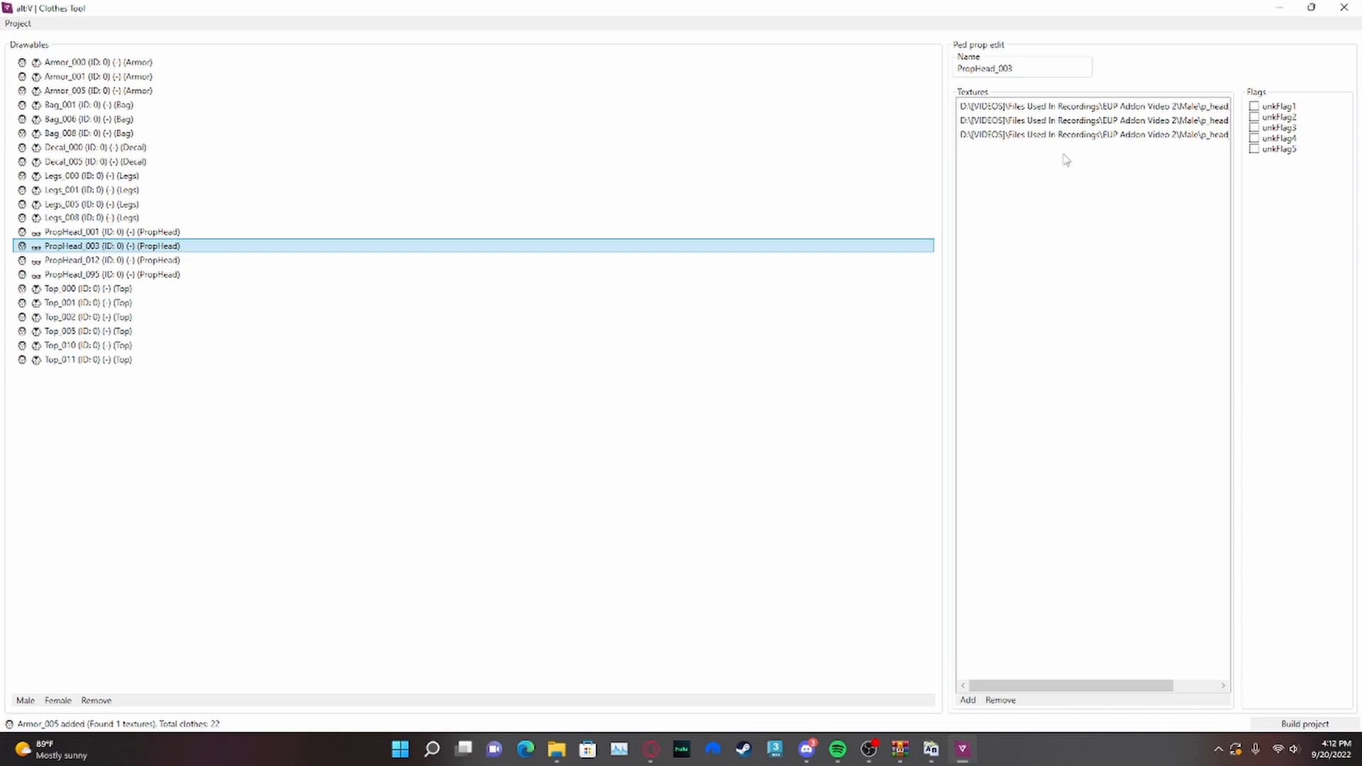
click(763, 261)
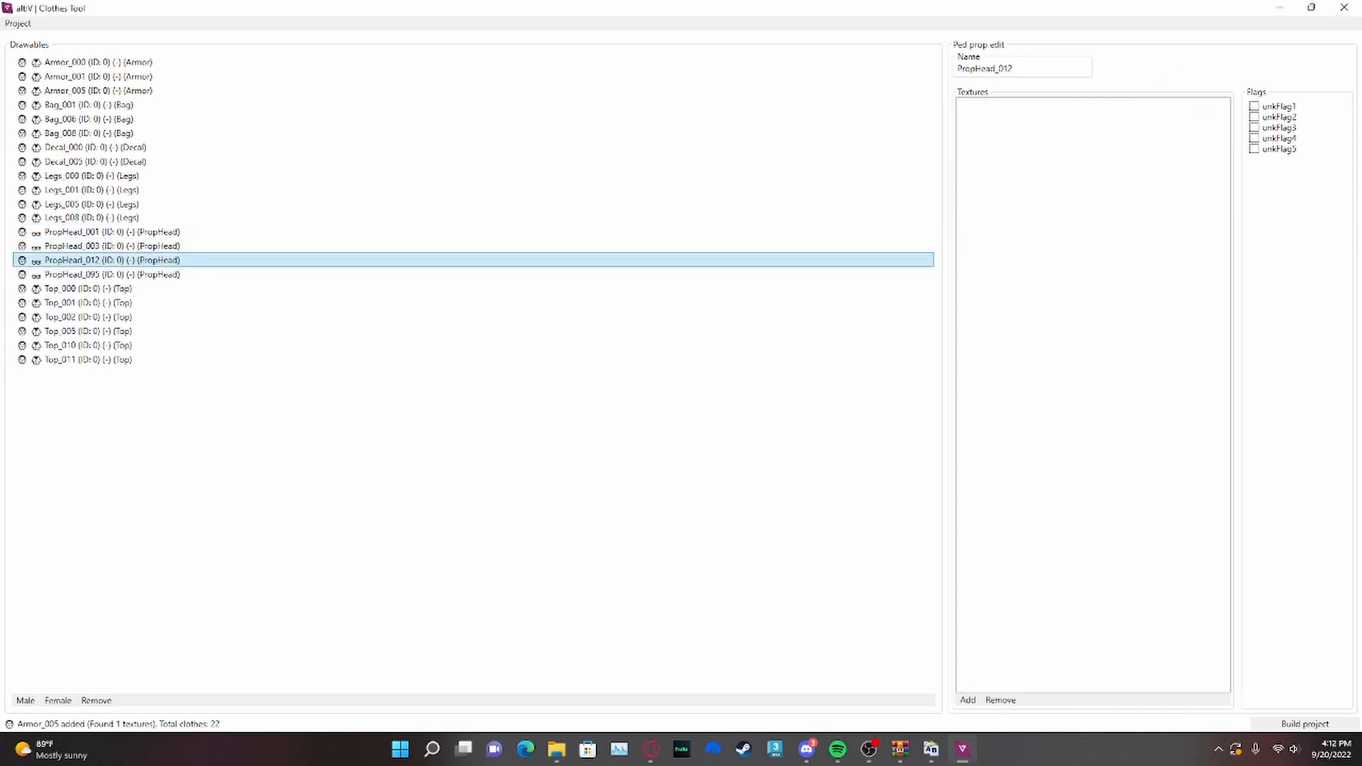
click(967, 701)
scroll(78, 249, down, 1)
scroll(160, 324, down, 3)
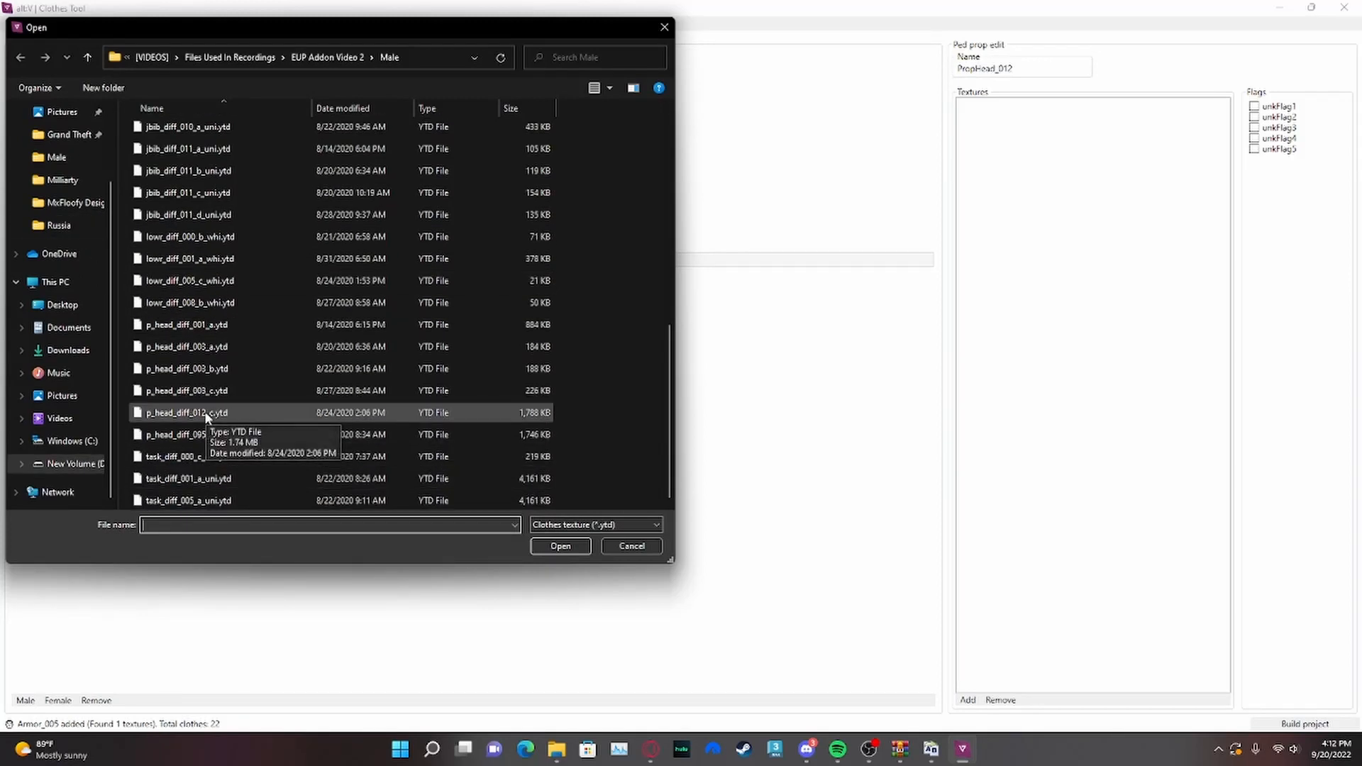
double_click(206, 416)
- Check the textures of PropHead_095 and Top_000, and add jbib_diff_001_d_uni.ytd to Top_001
click(92, 276)
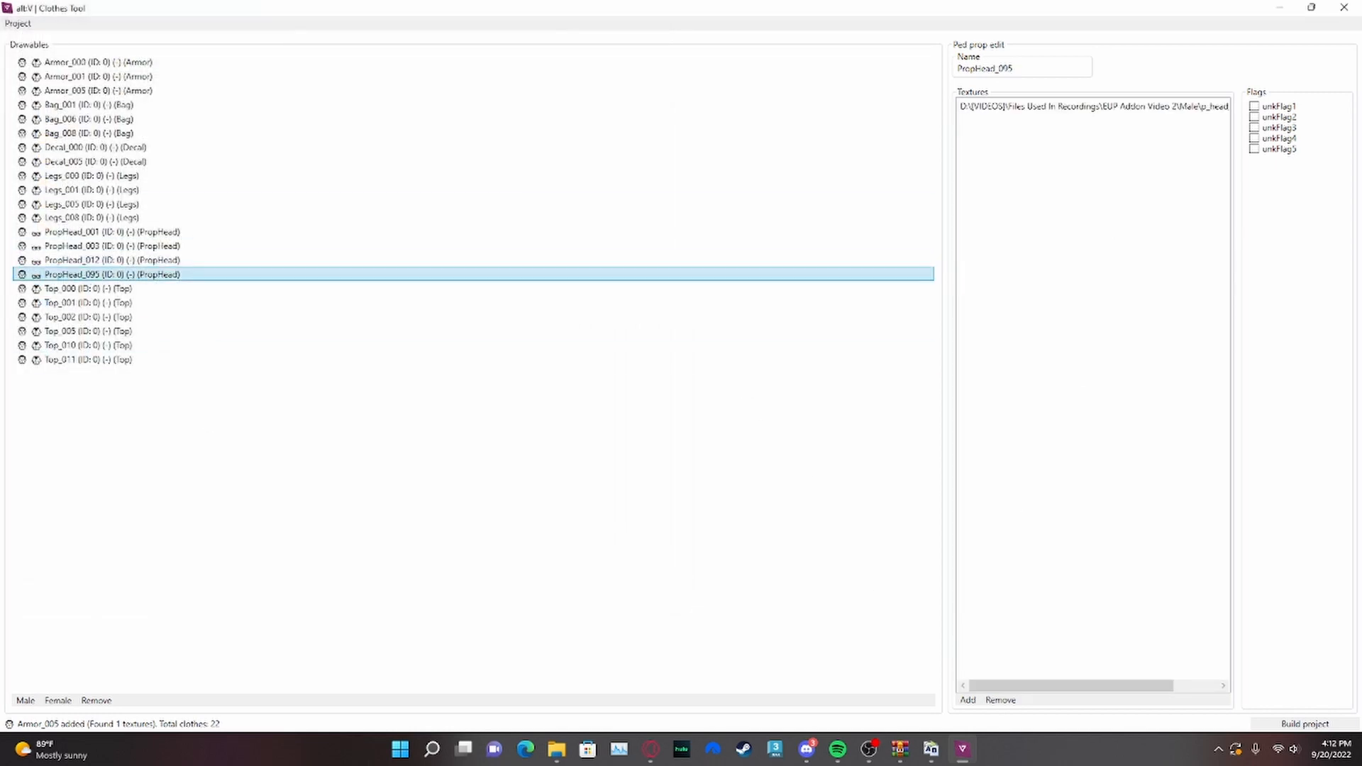
click(125, 290)
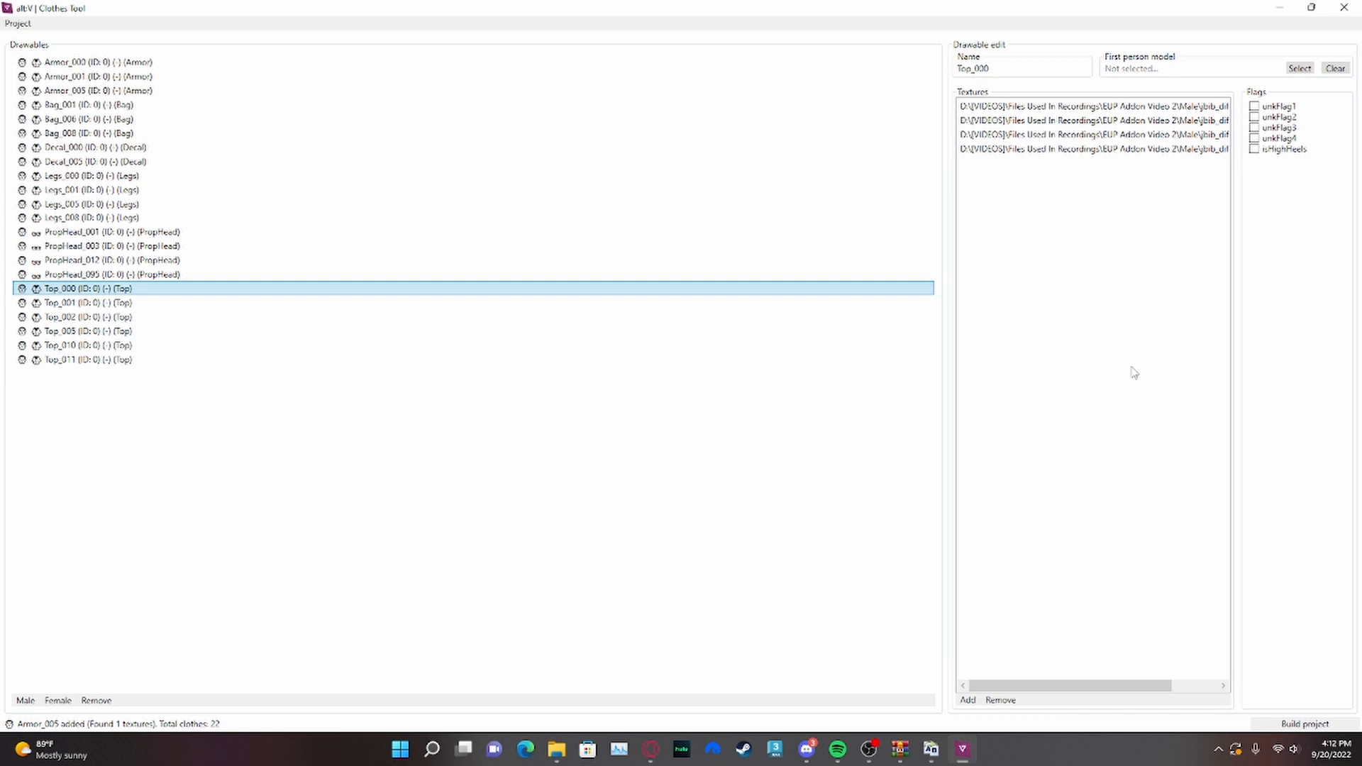
click(352, 303)
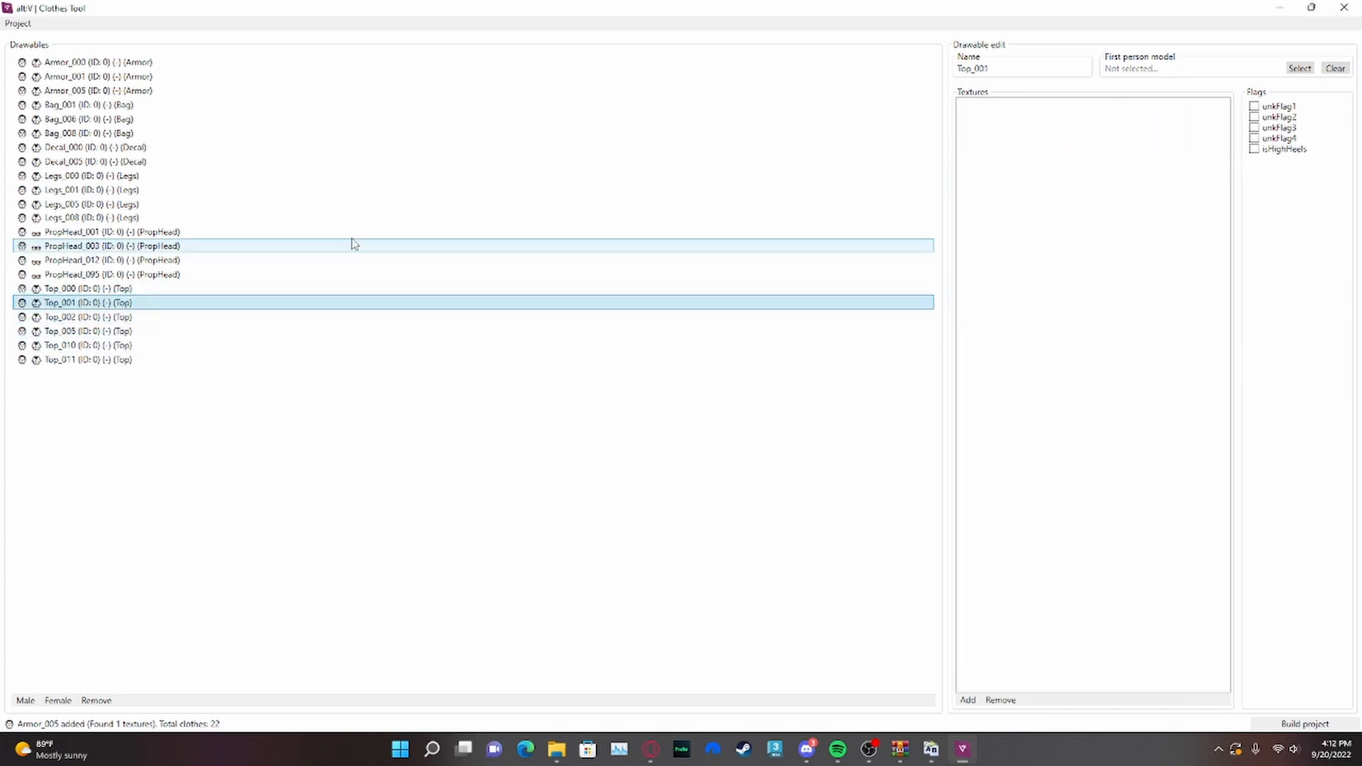
click(967, 701)
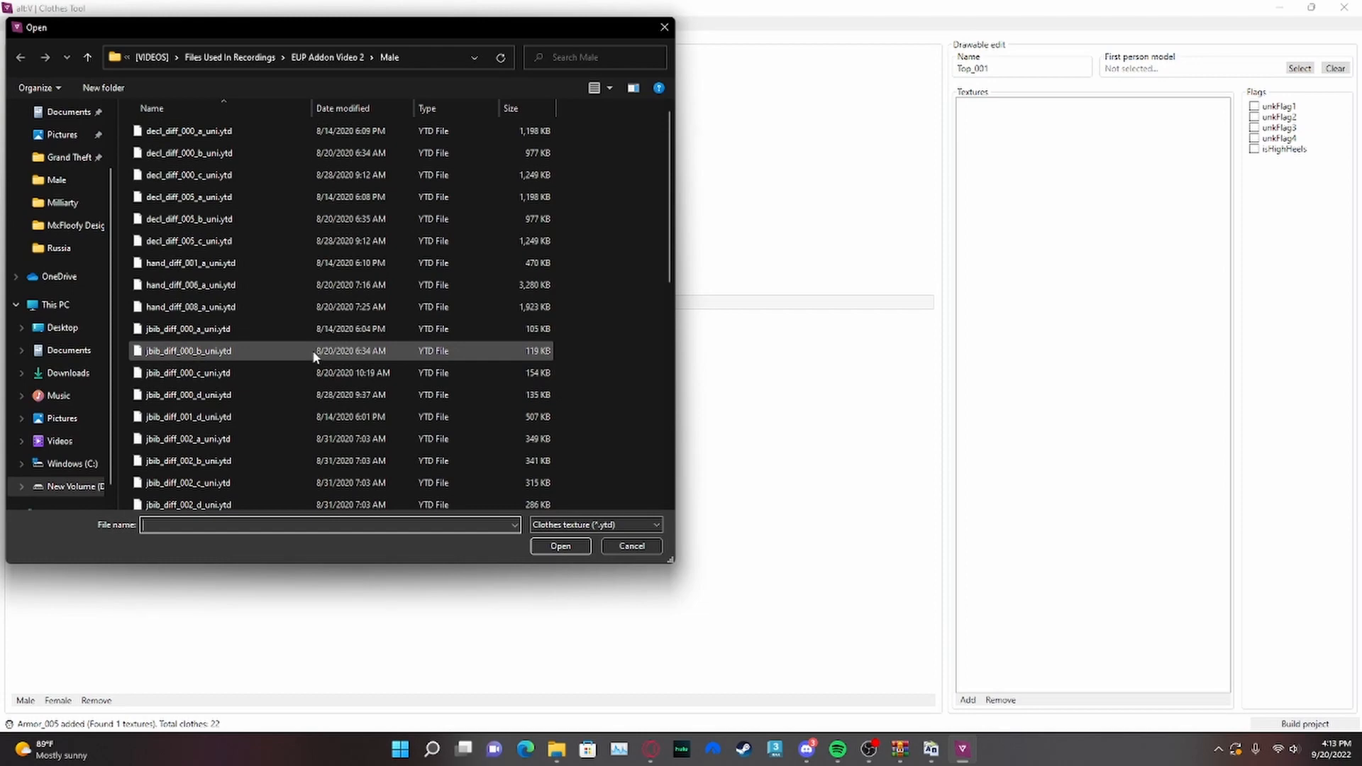
click(271, 417)
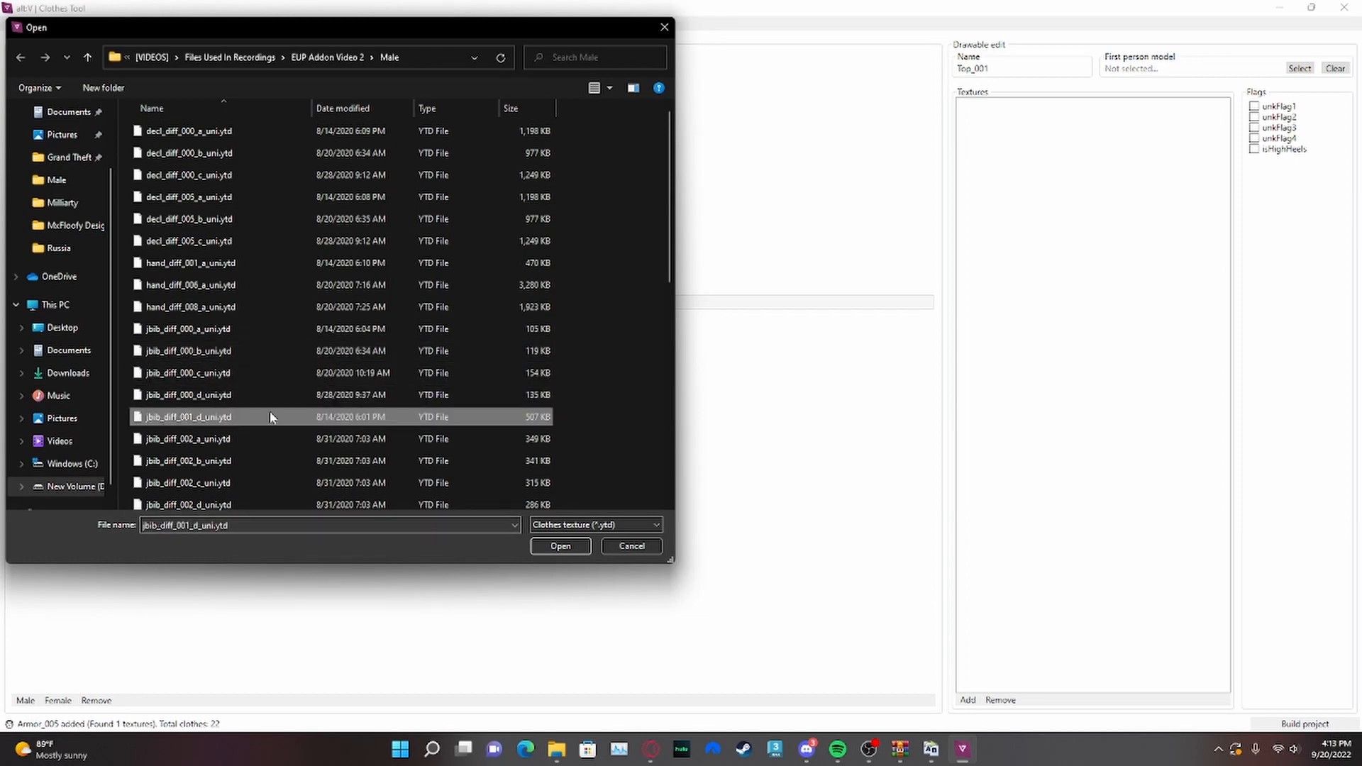
double_click(270, 416)
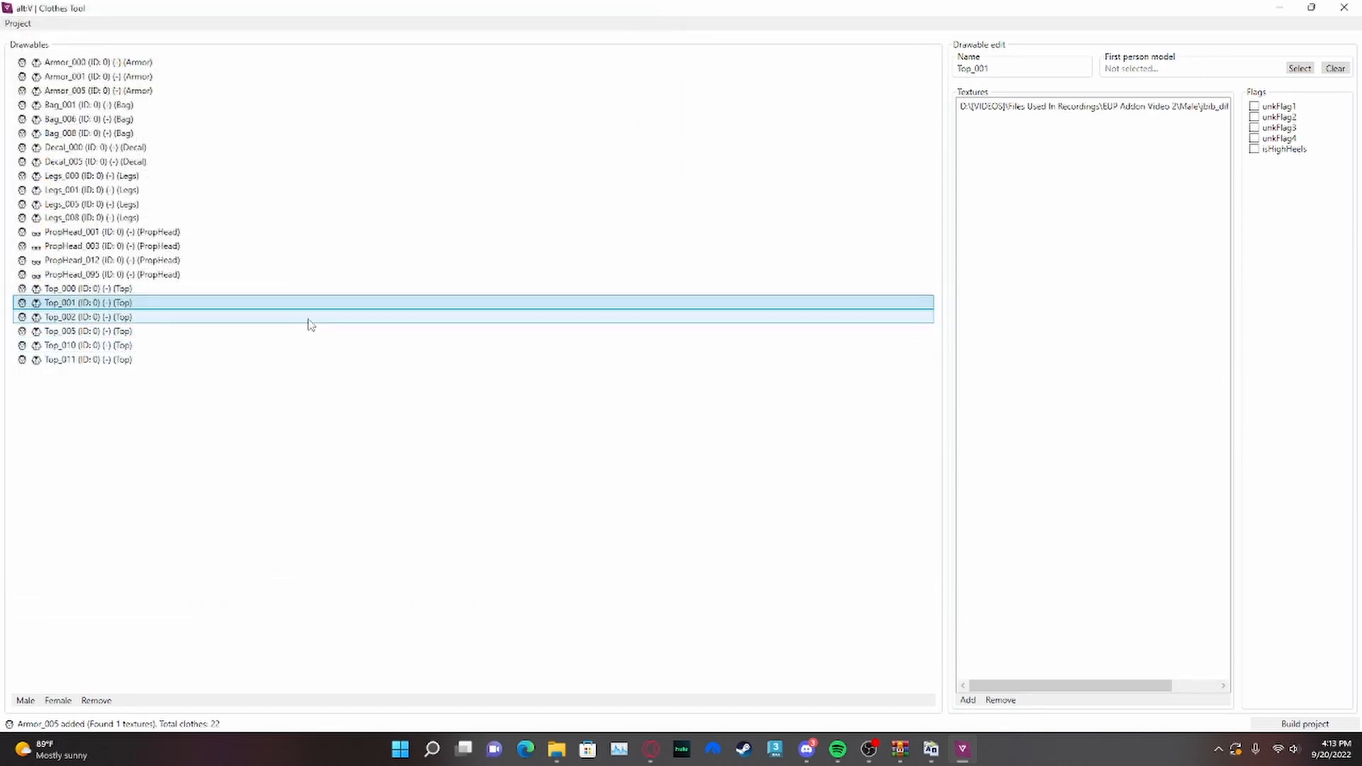
- Check the textures assigned to the Top_002, Top_005, Top_010 and Top_011 drawables
click(303, 320)
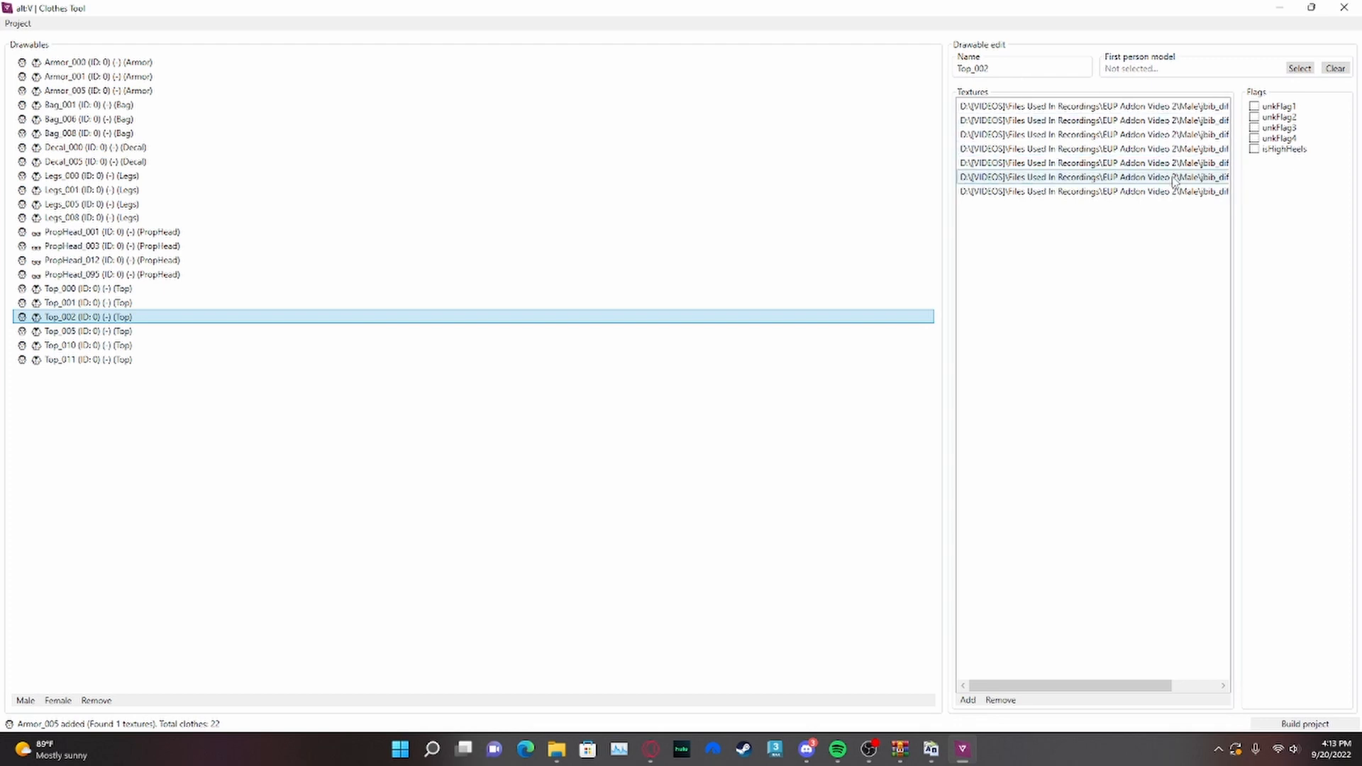
click(206, 334)
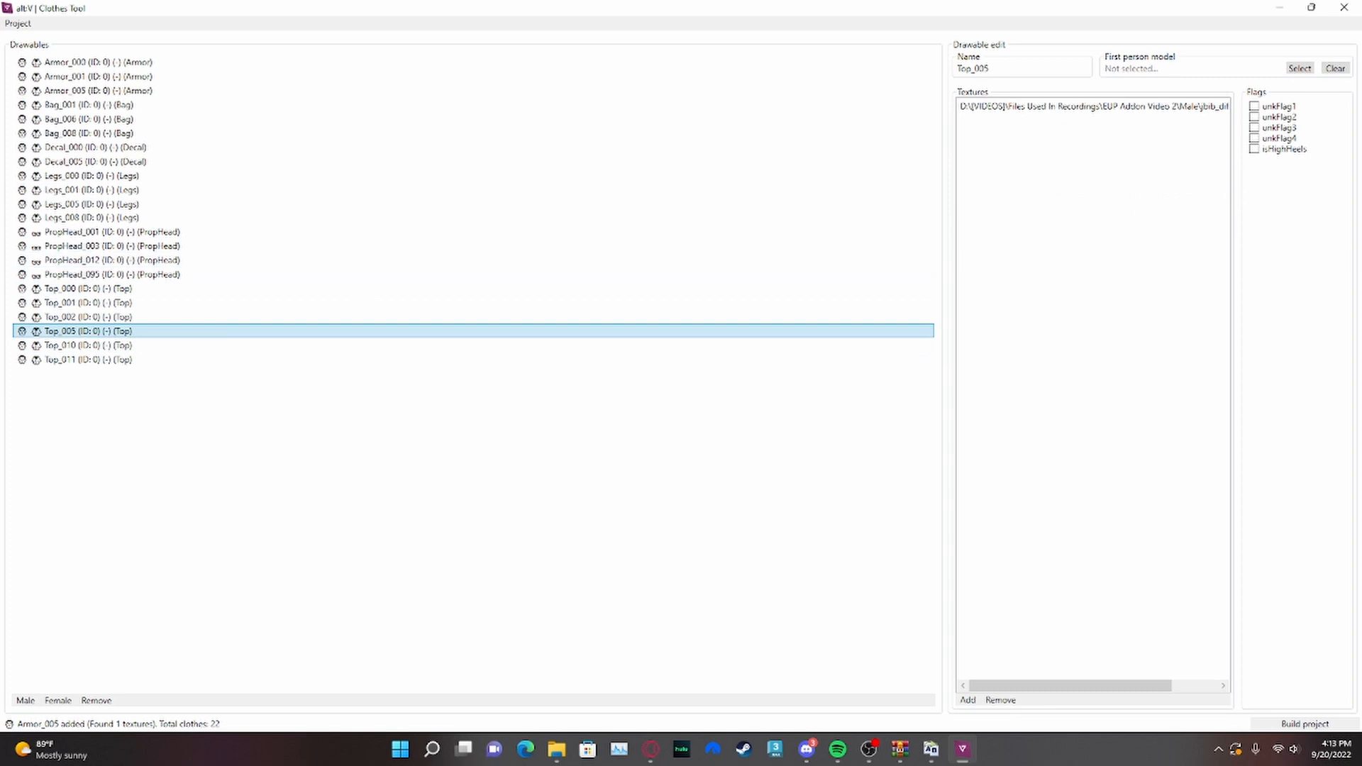
click(137, 346)
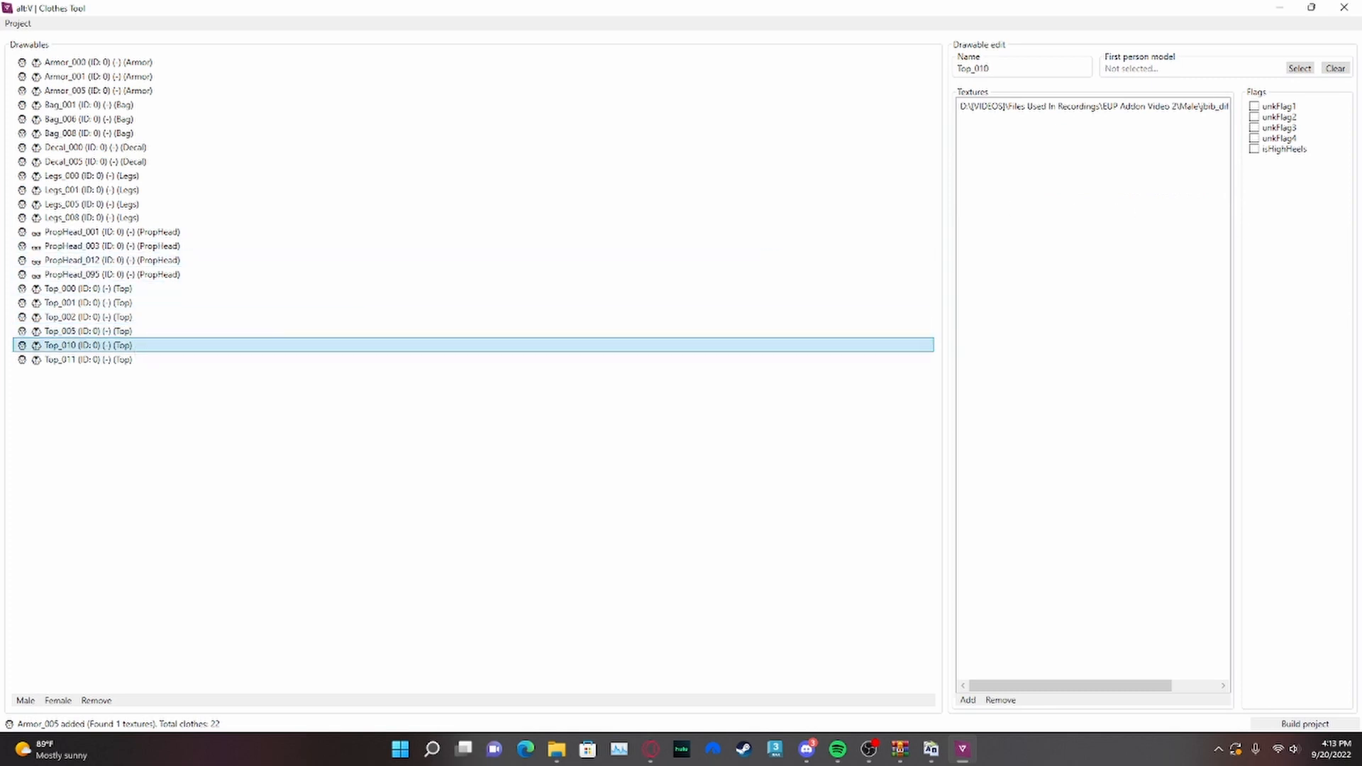
click(434, 360)
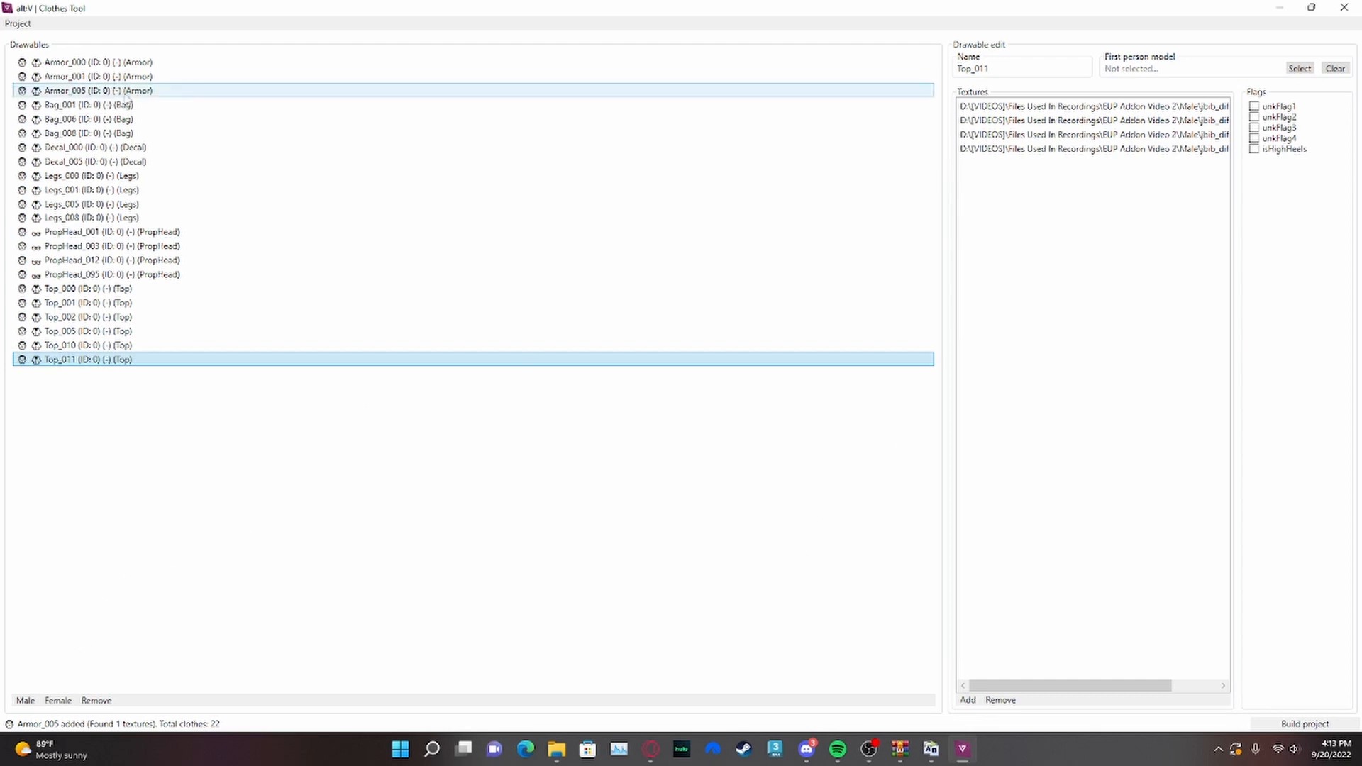
- Save the clothes project as lscoproject in the EUP Addon Video 2 folder
click(17, 24)
click(28, 68)
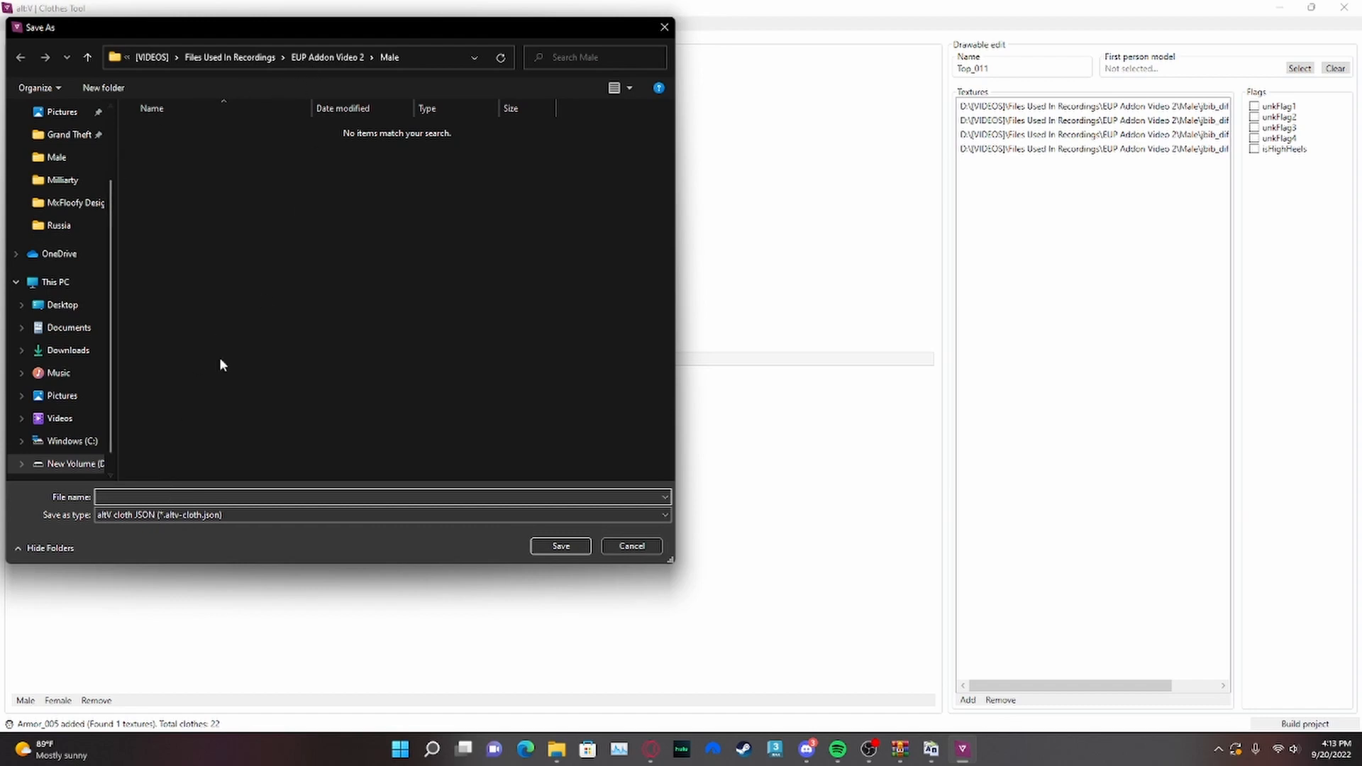
click(308, 51)
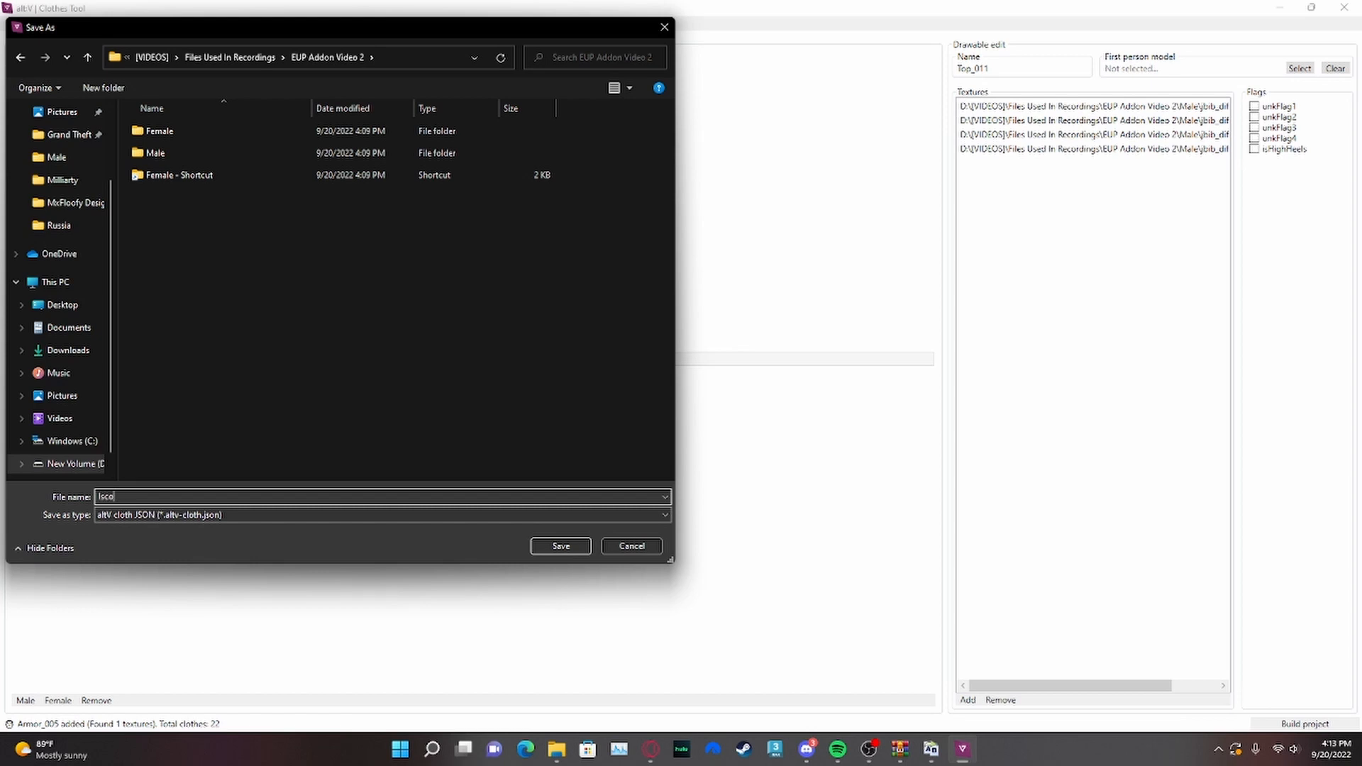
text(lscoproject)
key(Return)
- Add the p_head_001, p_head_003, p_head_012 and p_head_013 models from the Female folder as female clothes
click(58, 702)
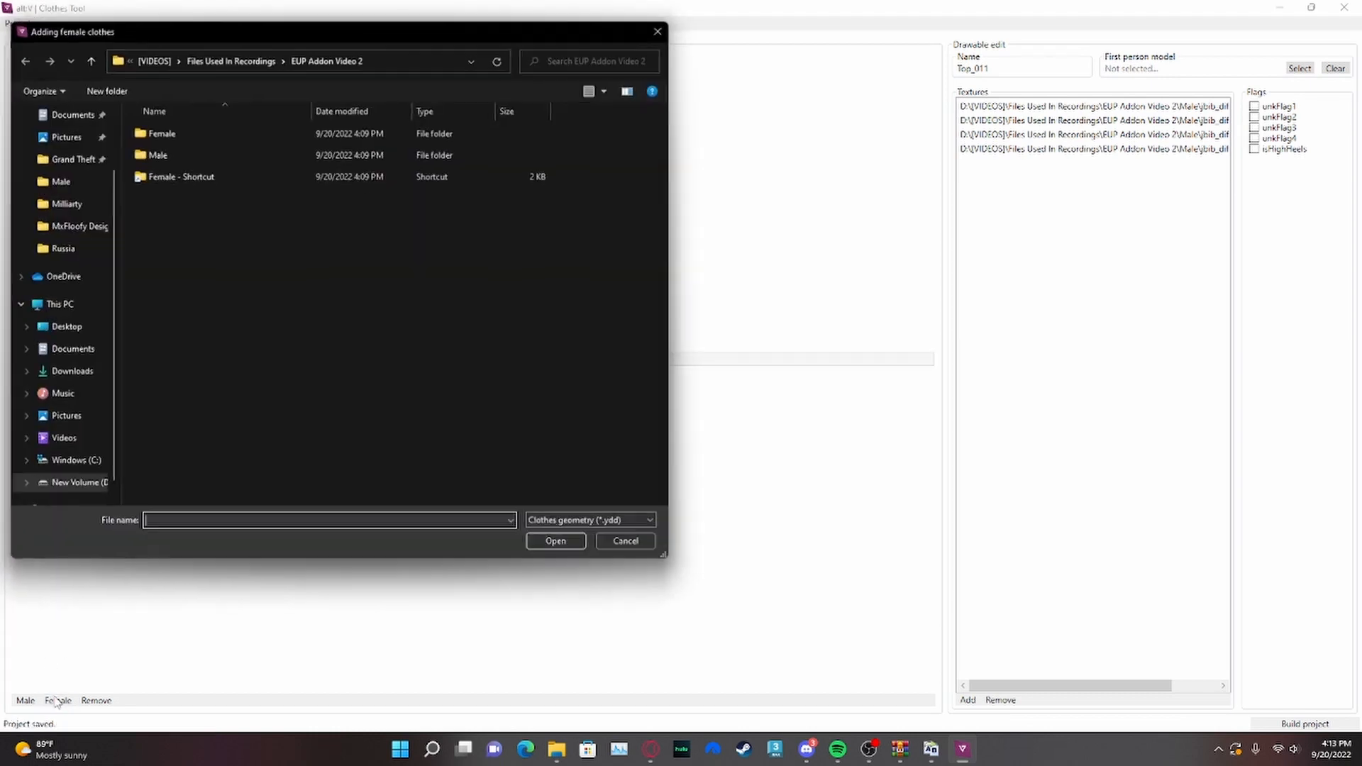
double_click(177, 134)
drag(222, 315, 204, 177)
click(560, 546)
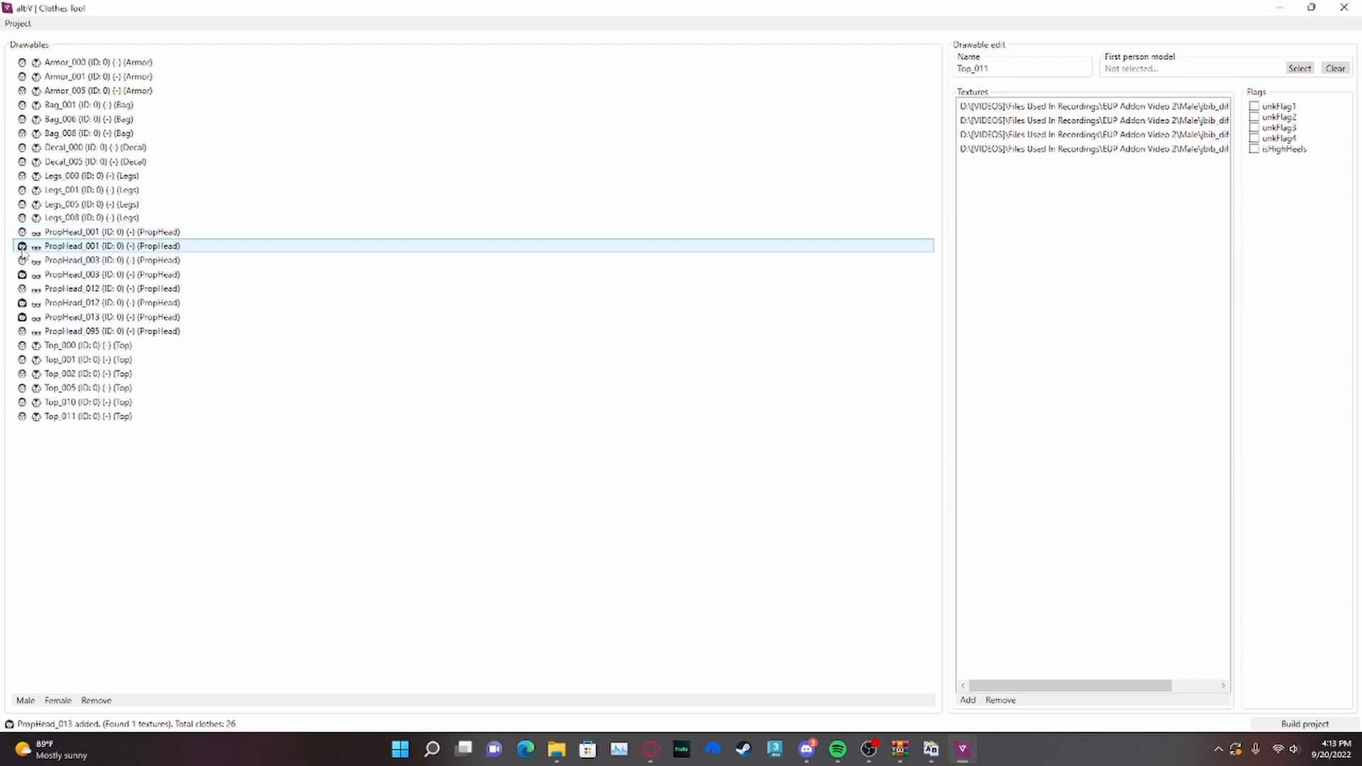
- Check the textures of the female PropHead_001, PropHead_003, PropHead_012 and PropHead_013 against the files in the Female folder
click(121, 248)
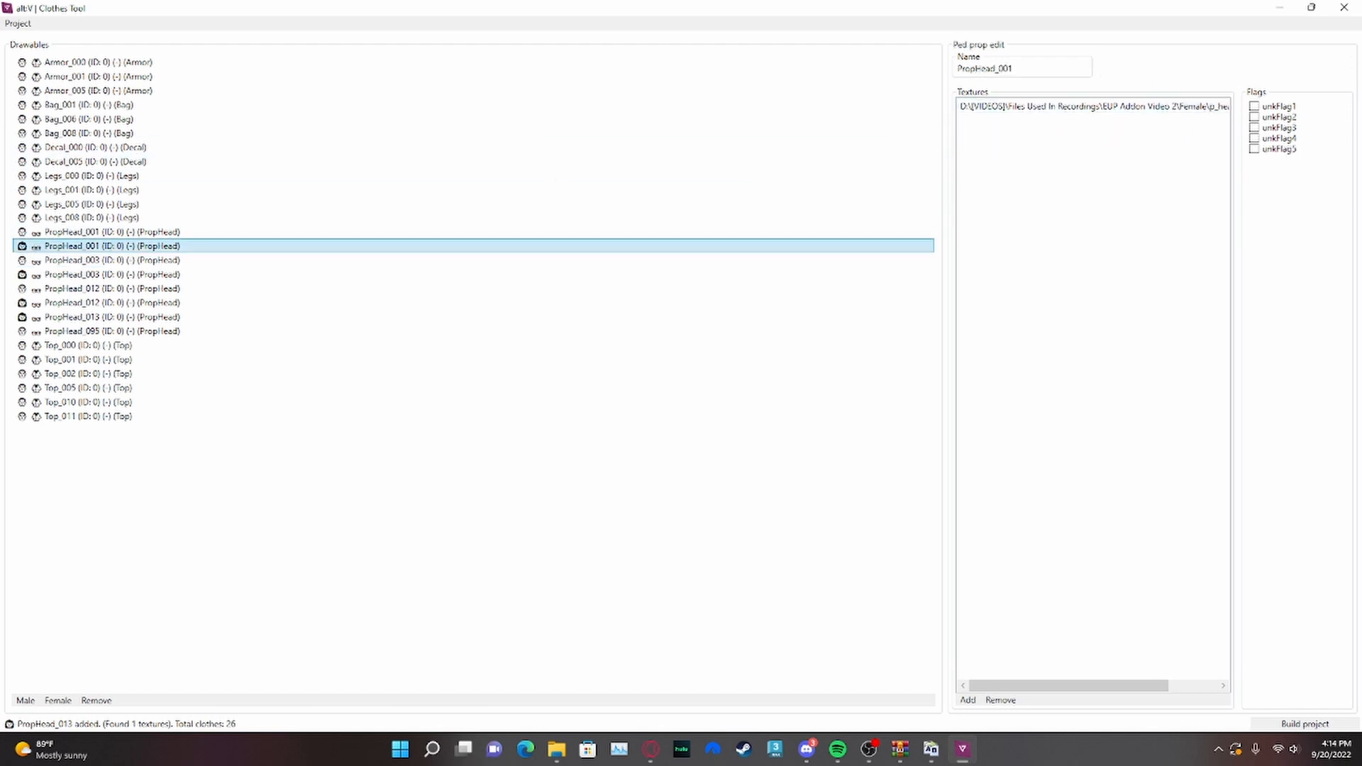
key(alt+Tab)
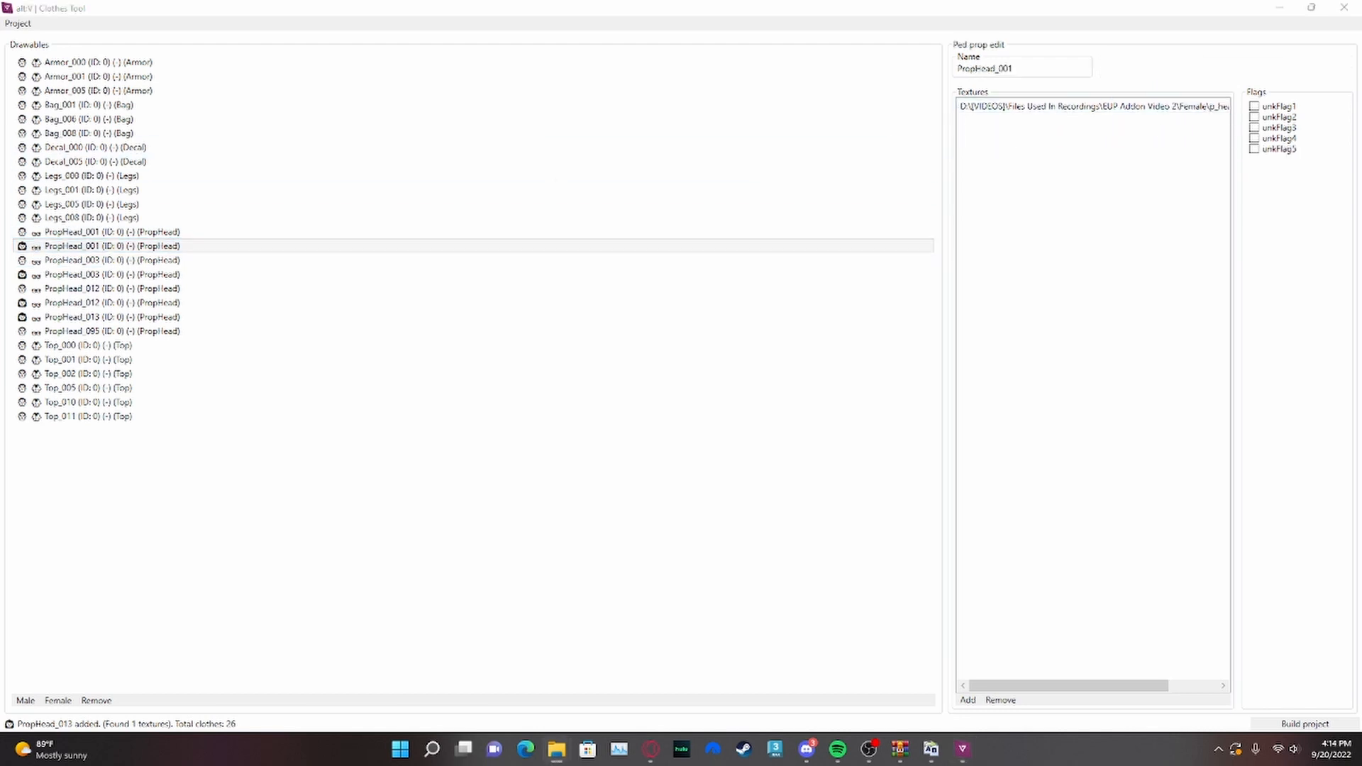
drag(1361, 213, 445, 47)
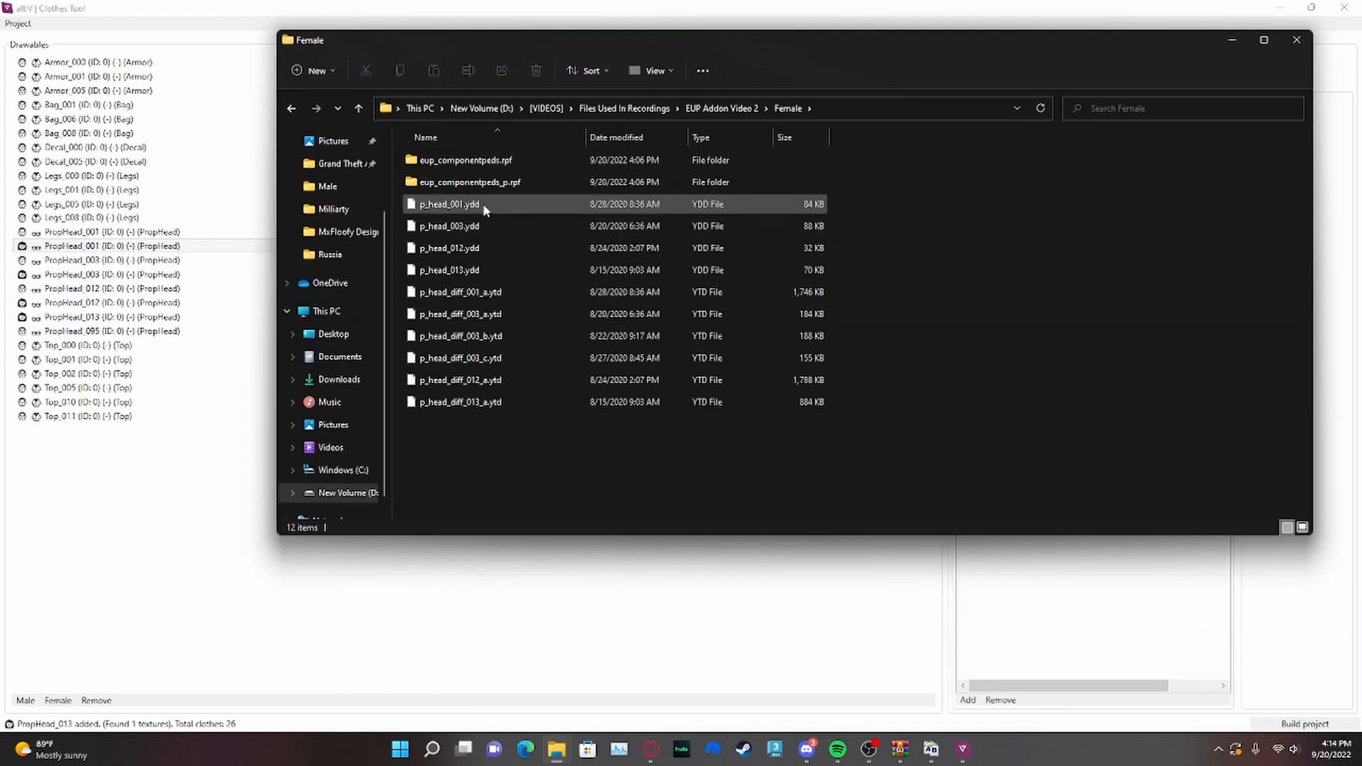
drag(550, 42, 586, 133)
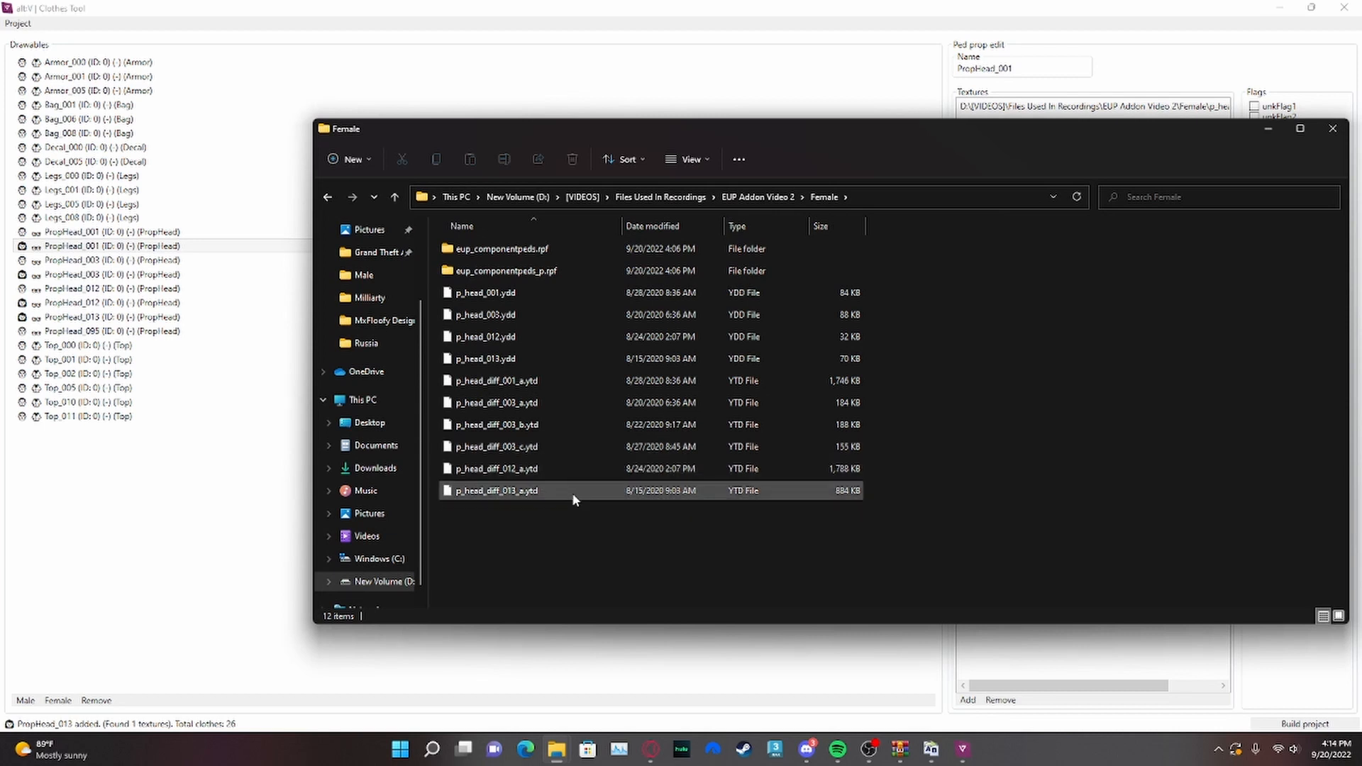
click(1268, 128)
click(81, 276)
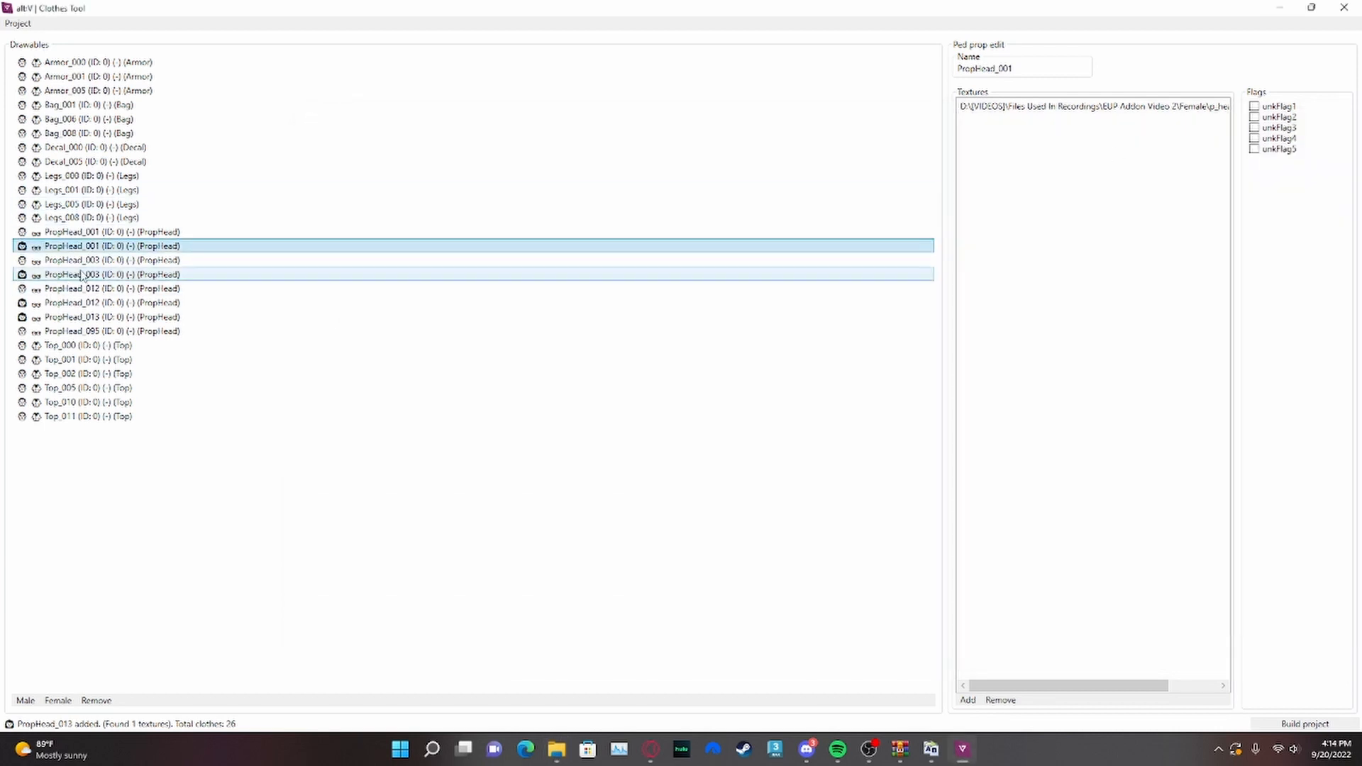
click(82, 302)
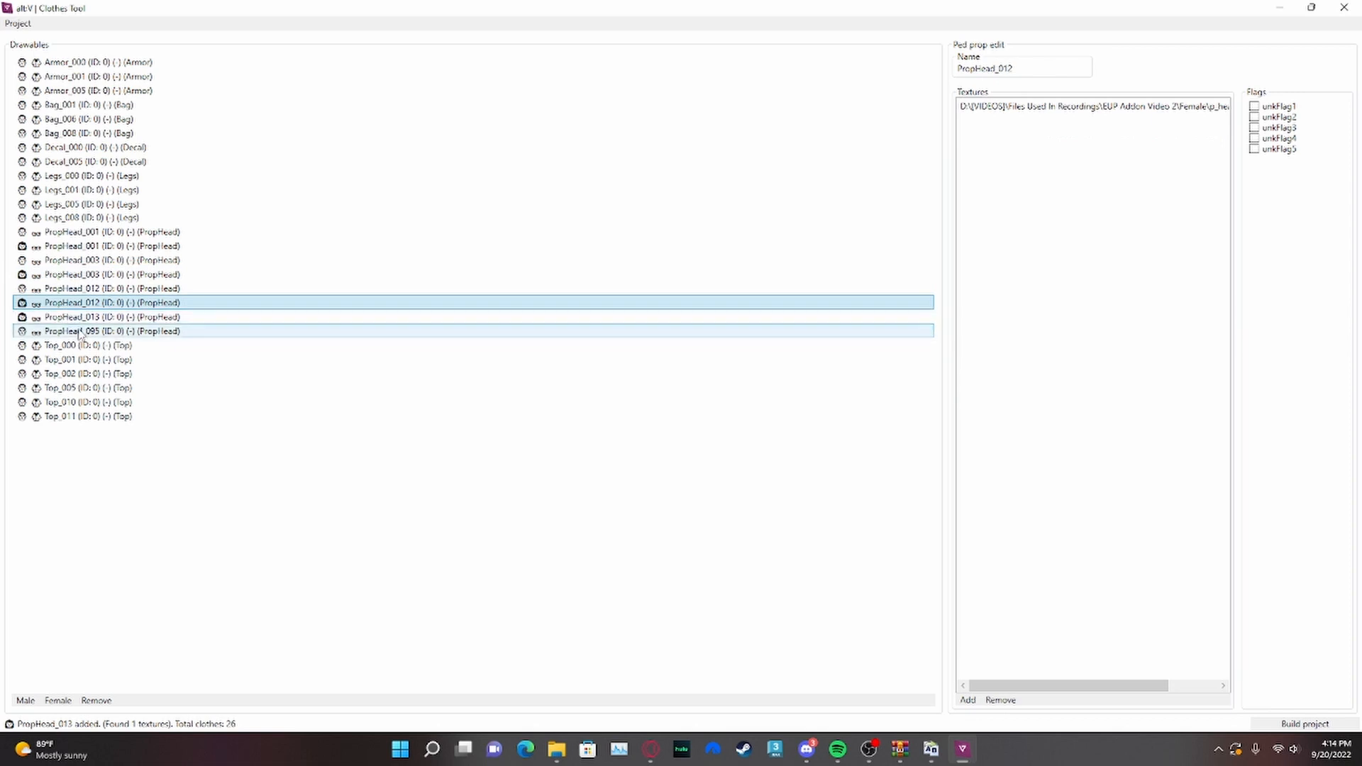
click(82, 318)
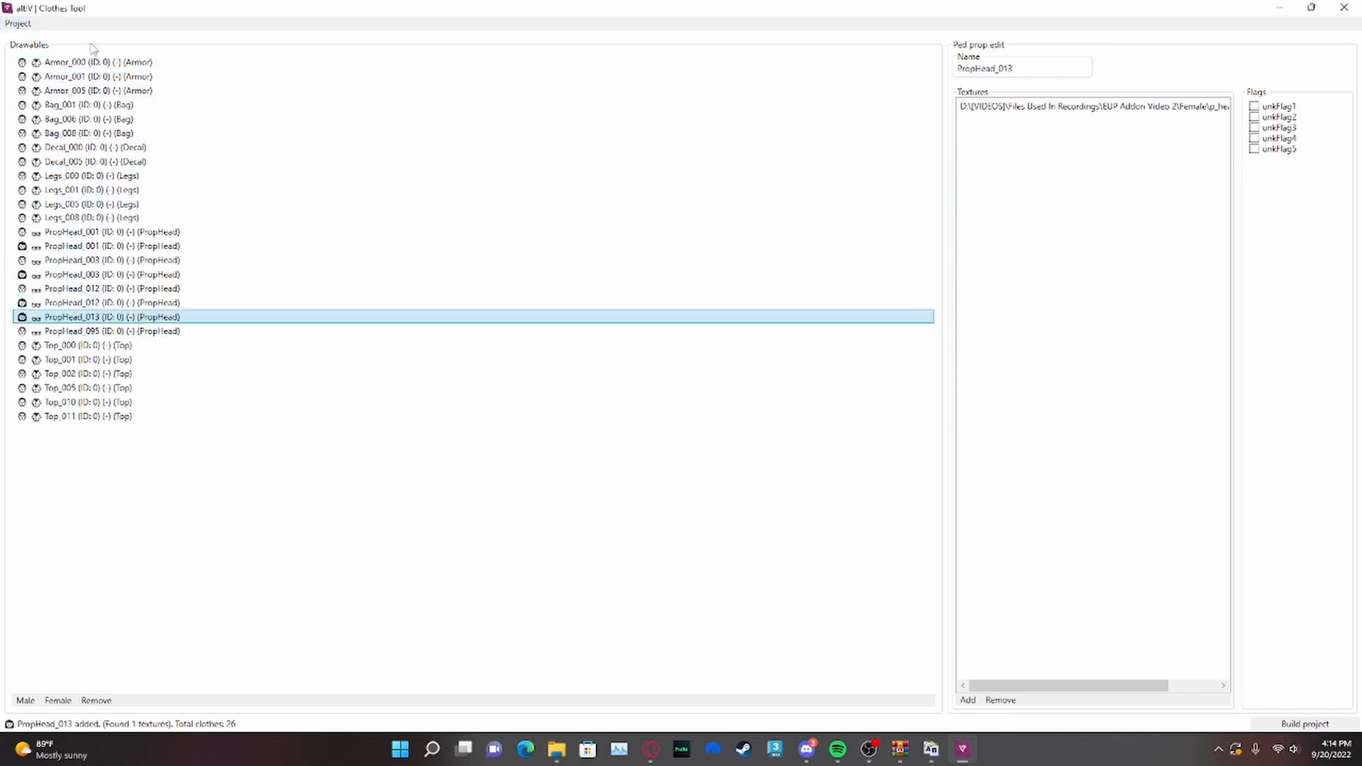
click(18, 24)
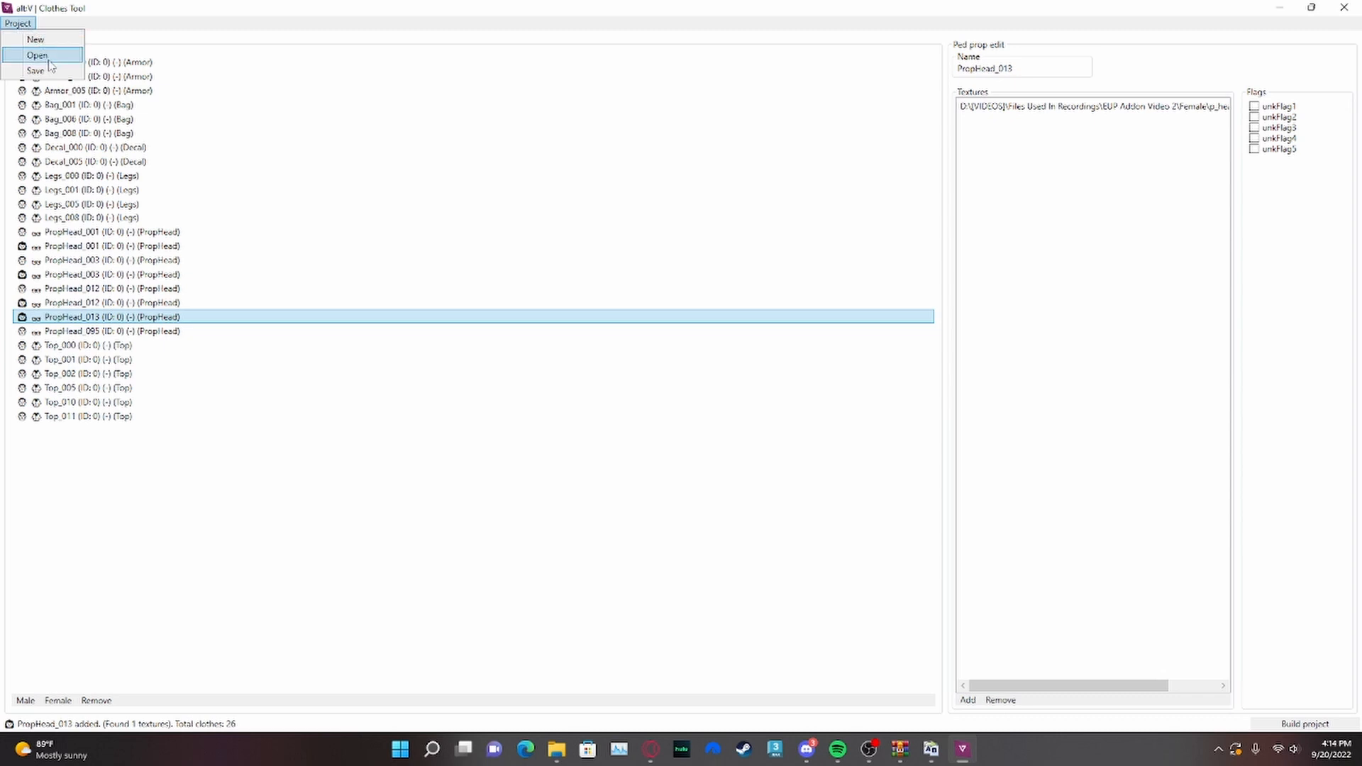
click(118, 30)
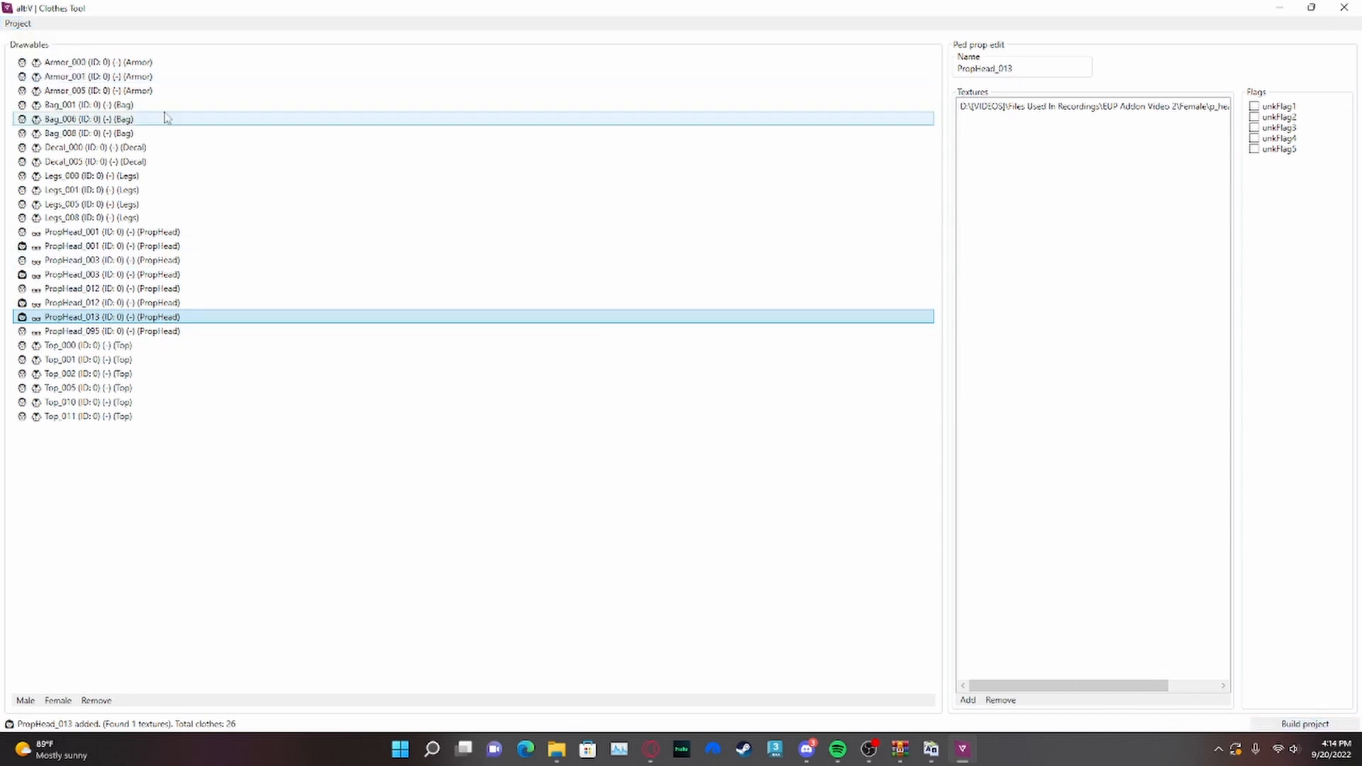
click(21, 24)
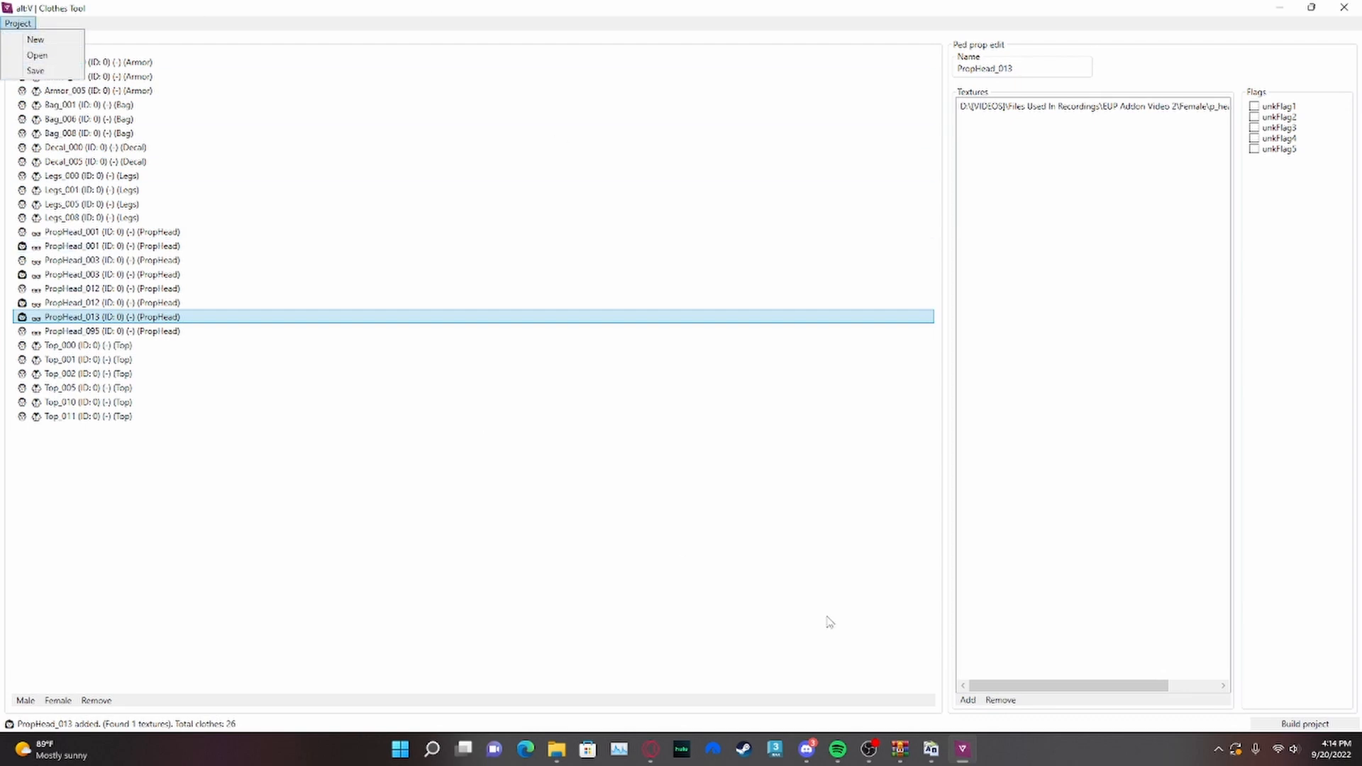
- Set up the project build as a FiveM Resource with the clothes collection name lscsoeup
click(1305, 724)
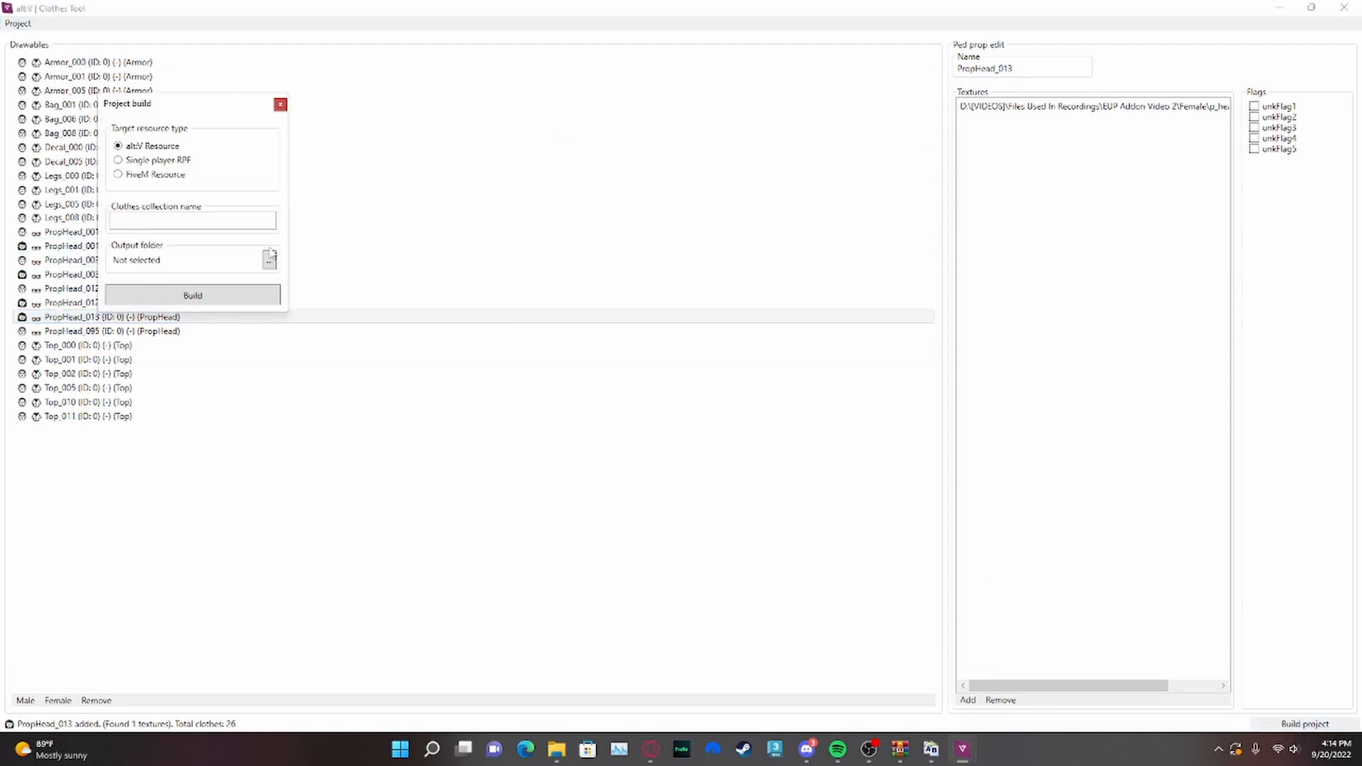
click(130, 162)
click(130, 177)
click(156, 214)
- Build the project into a new output folder named addon inside EUP Addon Video 2
click(269, 260)
right_click(296, 343)
click(402, 162)
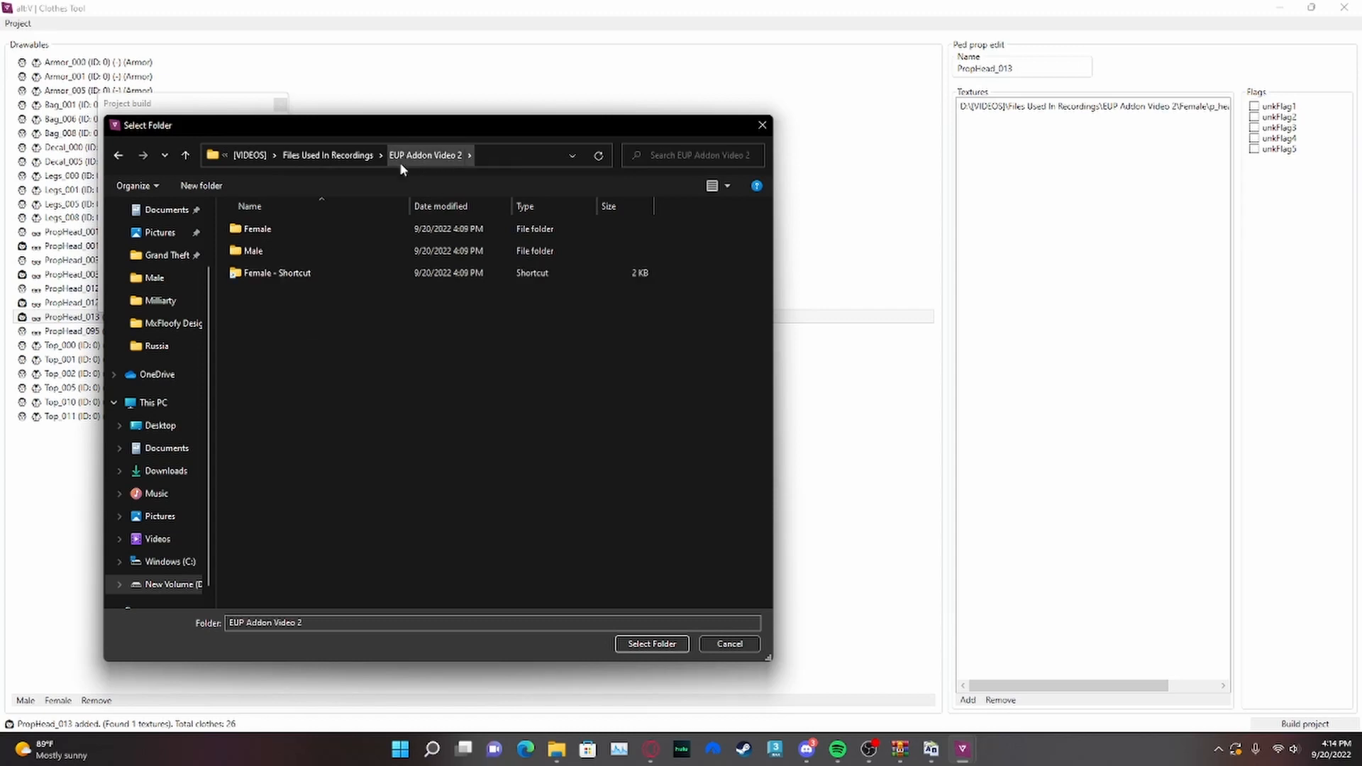
right_click(399, 406)
mouse_move(518, 556)
click(585, 558)
text(ad)
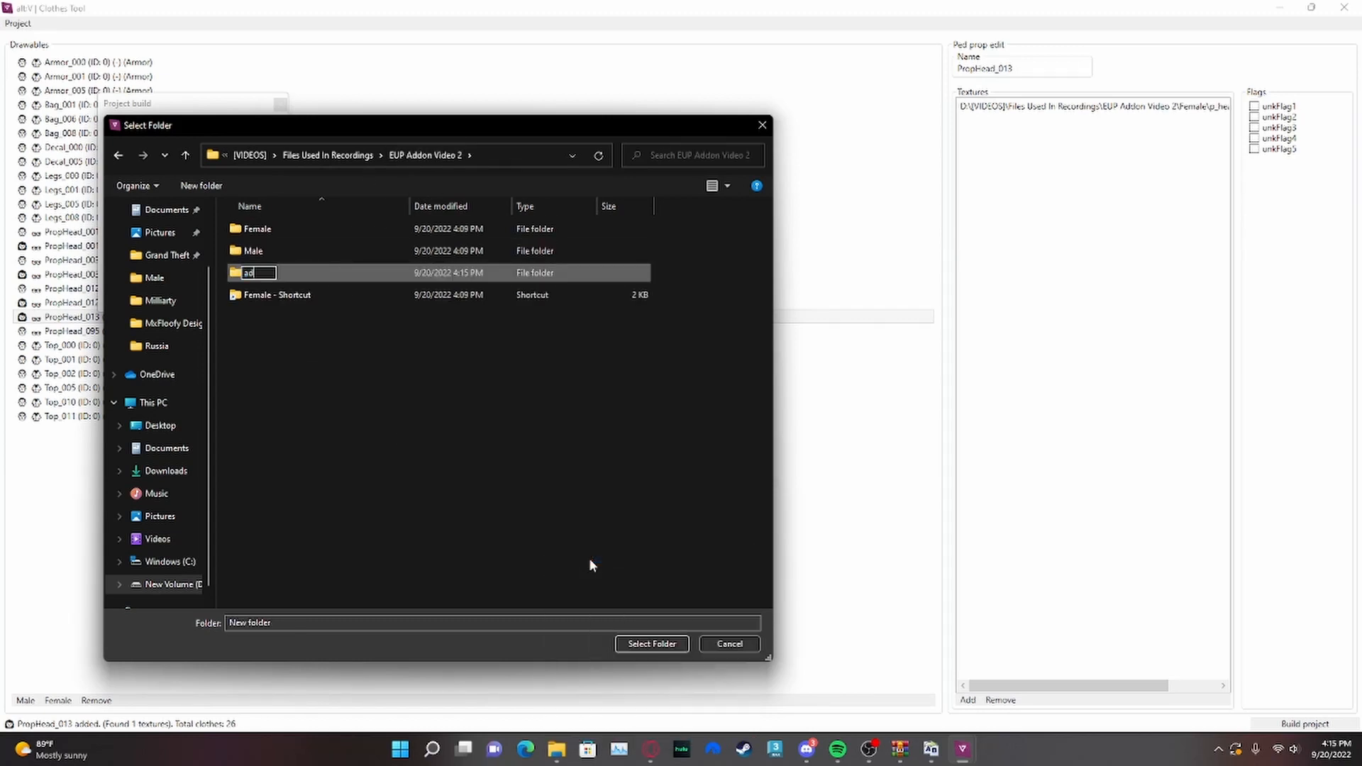
text(don)
key(Return)
click(653, 644)
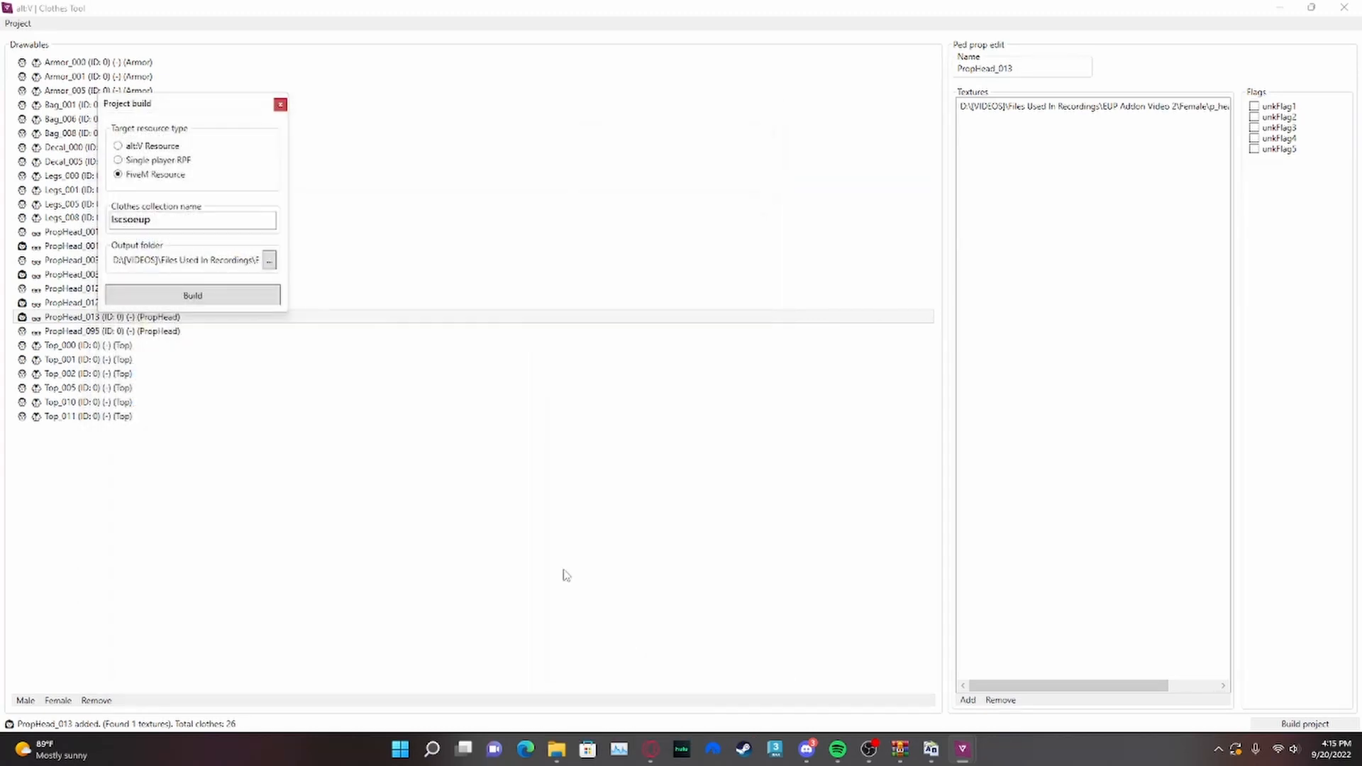
click(222, 305)
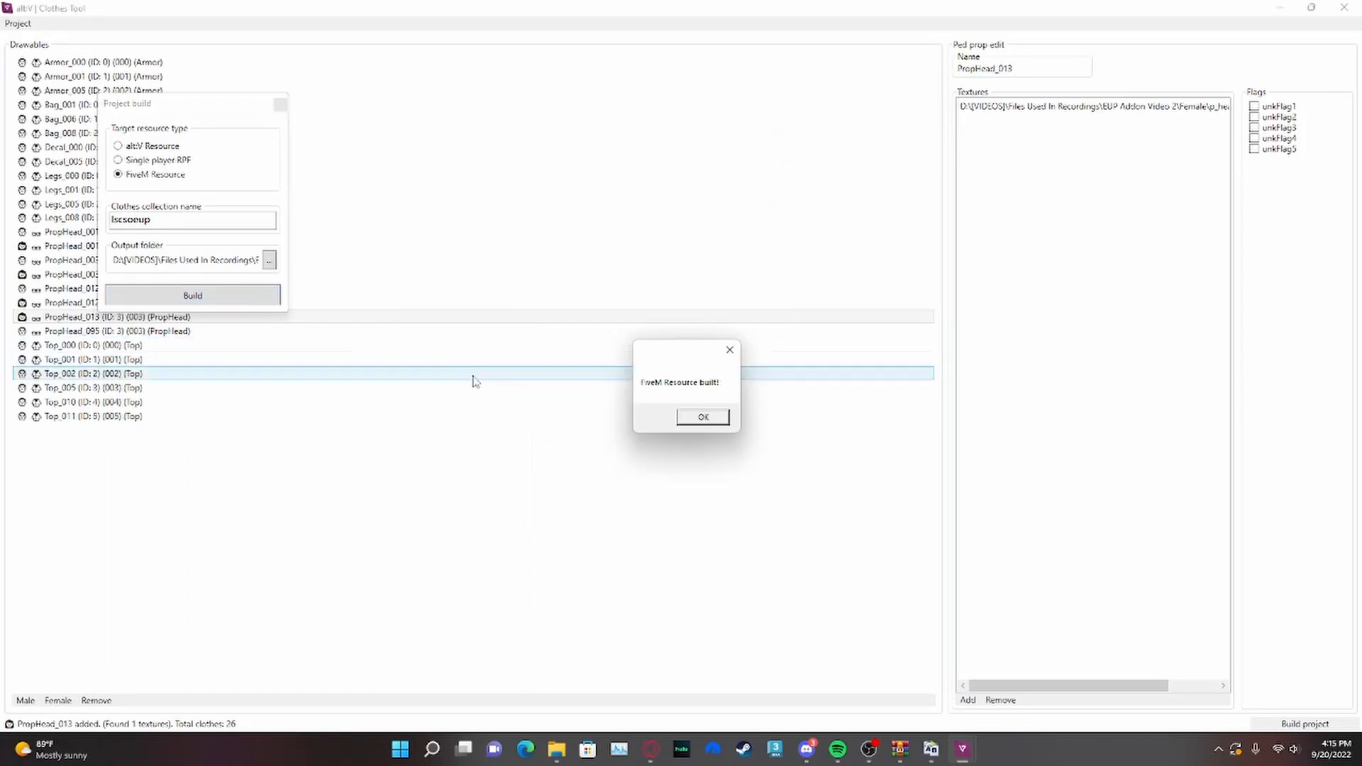
- Switch to File Explorer and open the built addon folder inside EUP Addon Video 2
mouse_move(556, 748)
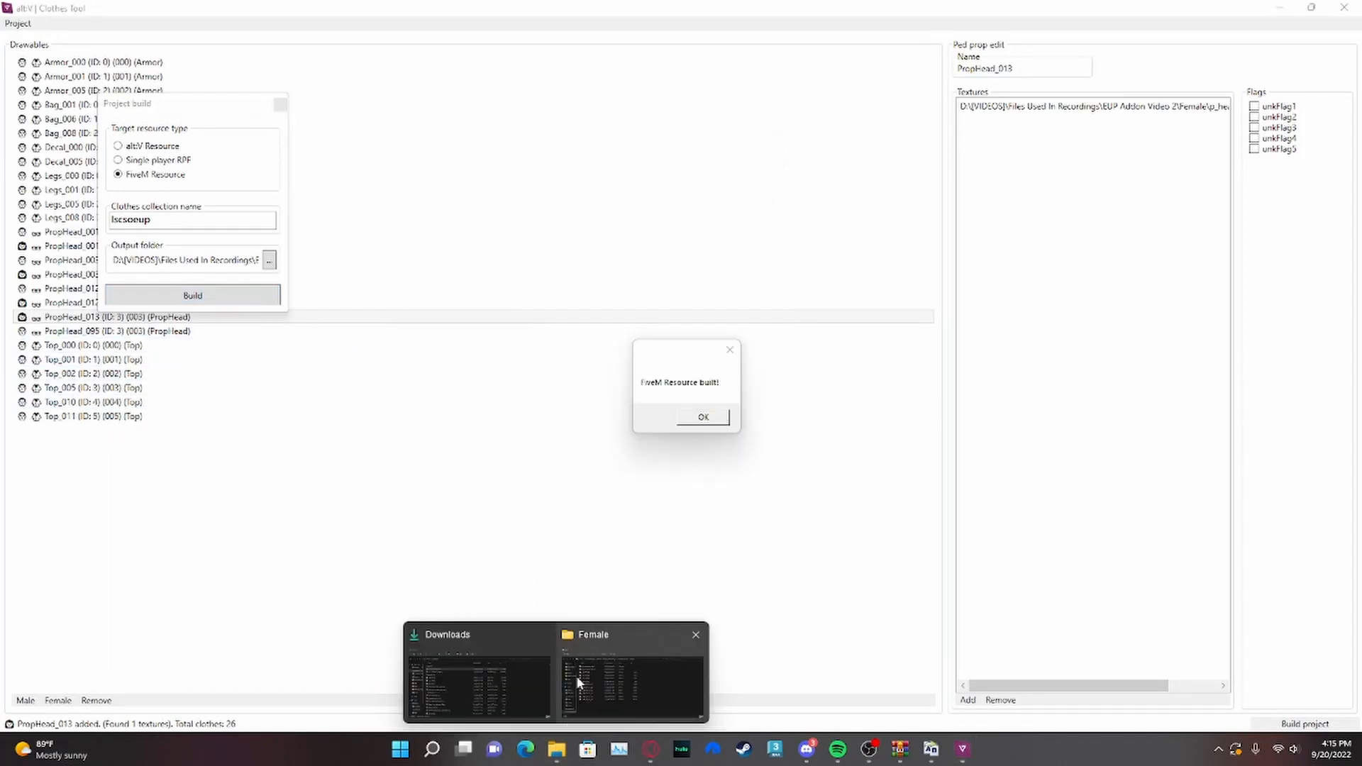
click(631, 675)
double_click(687, 129)
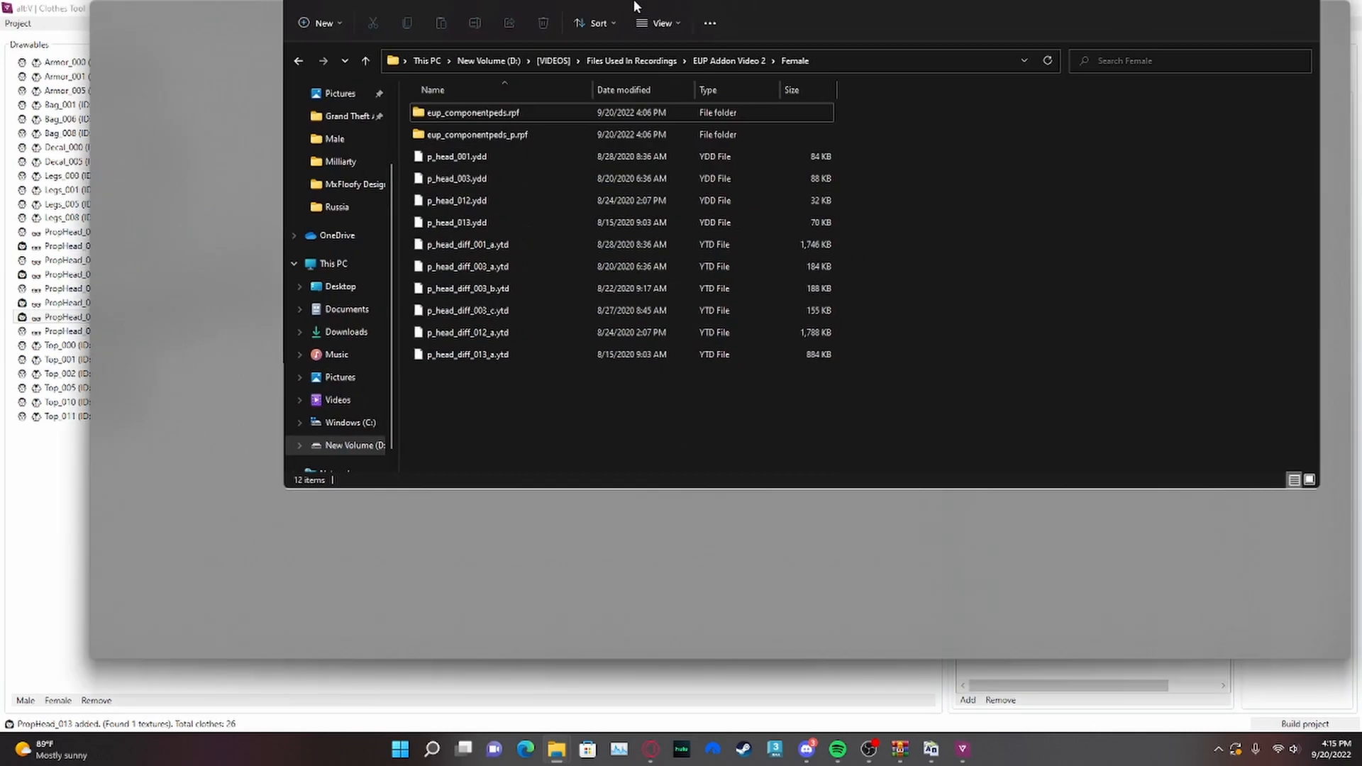
click(348, 73)
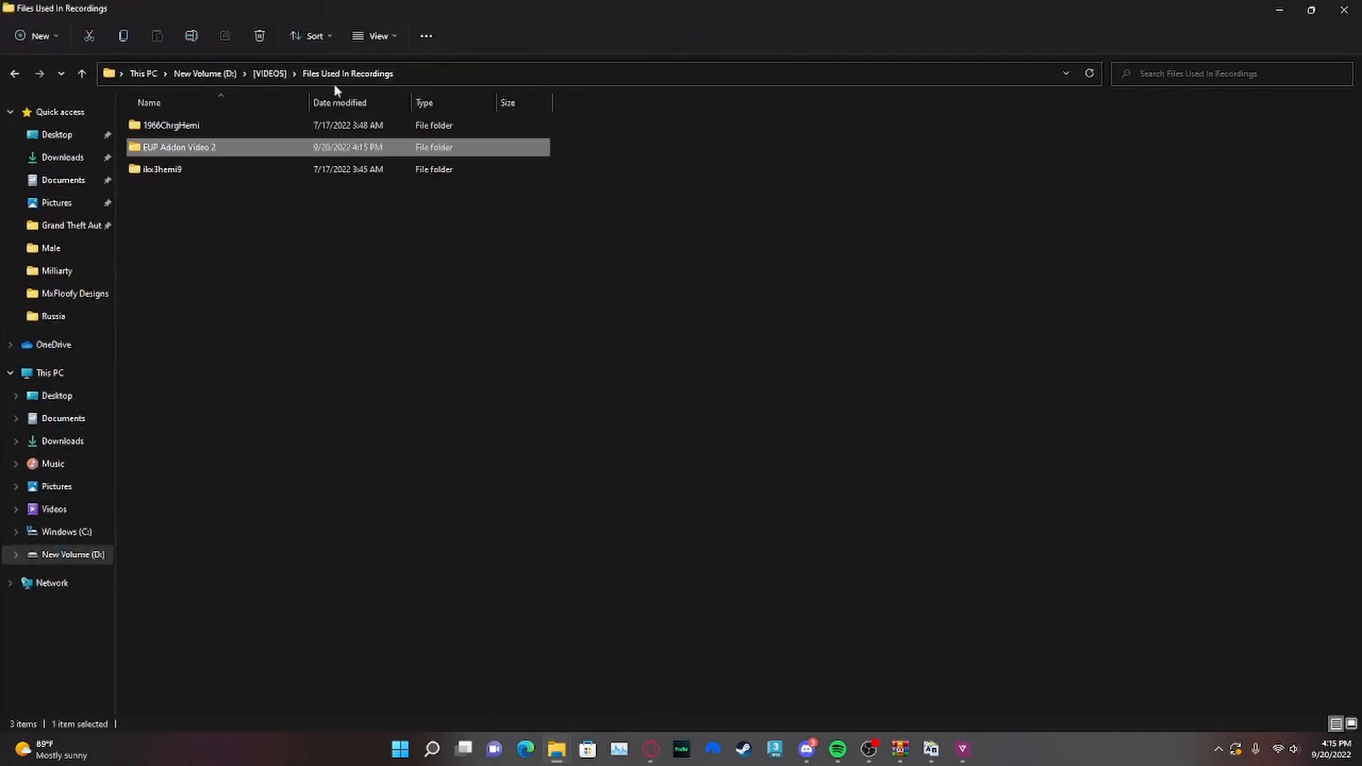
double_click(241, 147)
double_click(185, 134)
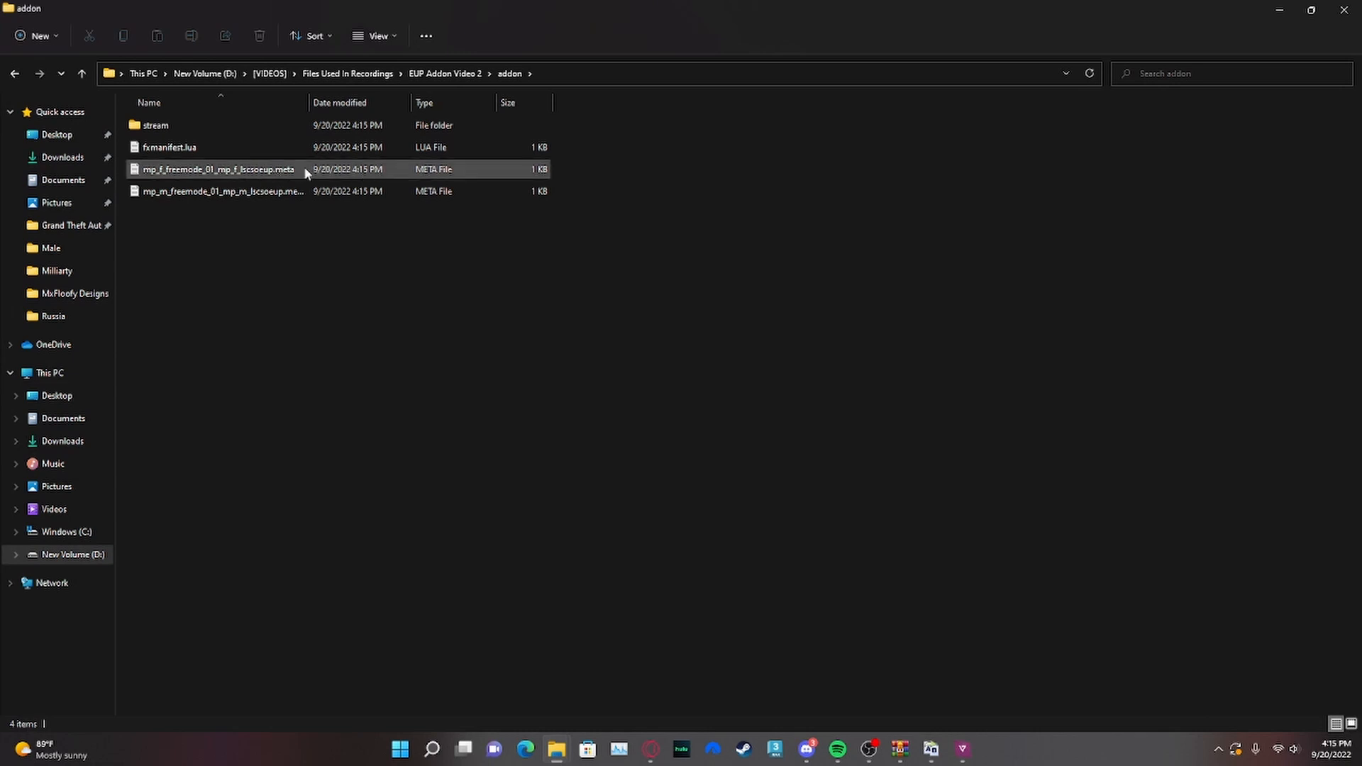
- Read through fxmanifest.lua, close it, and open the addon's stream folder
double_click(262, 147)
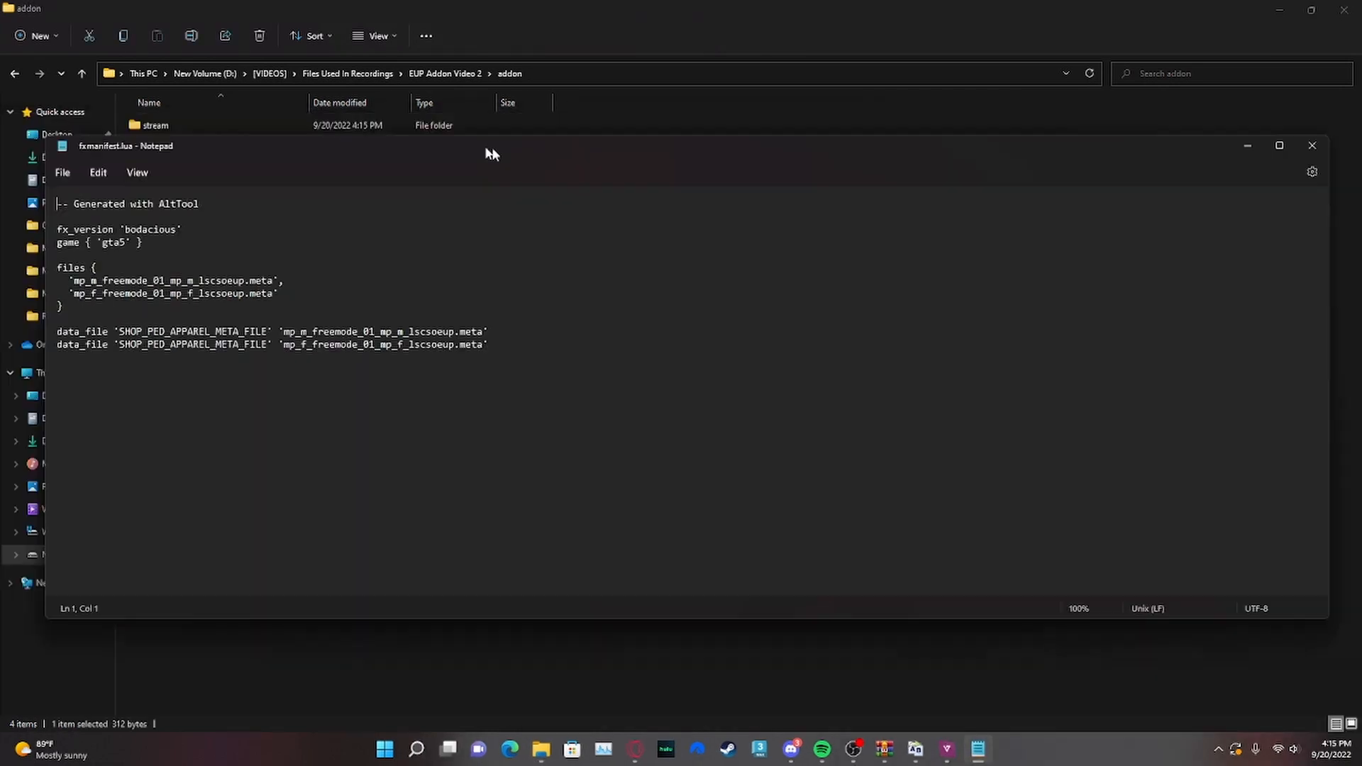
drag(491, 147, 604, 188)
drag(1321, 193, 1199, 192)
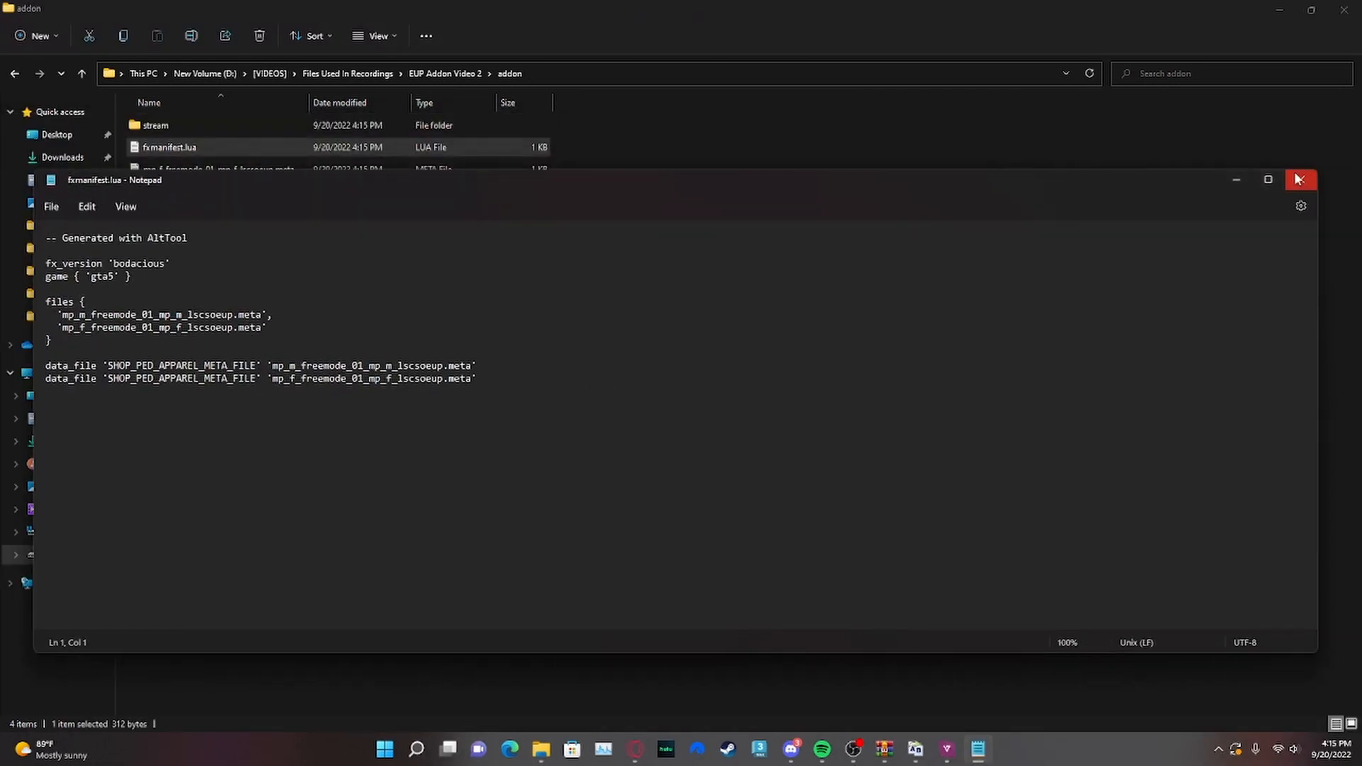
click(1302, 180)
double_click(209, 126)
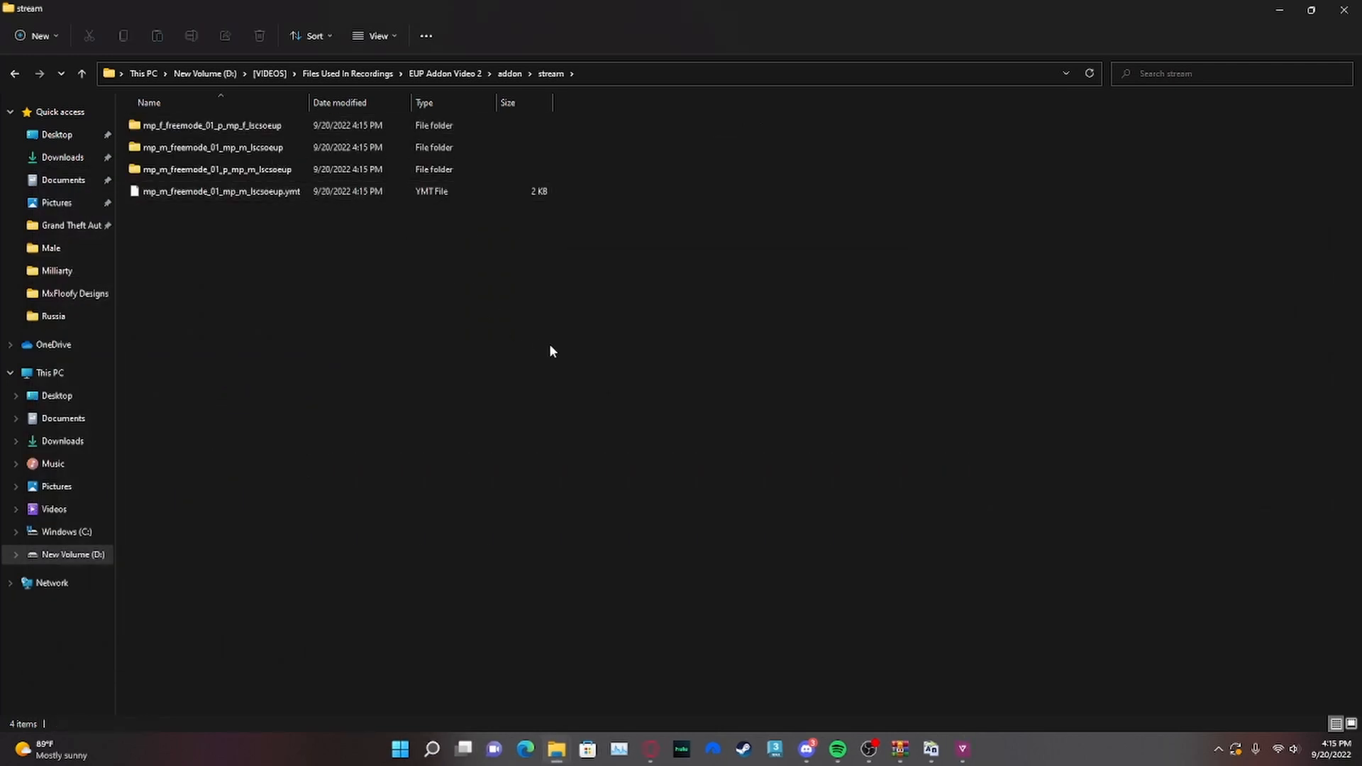
- Find 1.3.1_YMTEditor.zip through Windows search and launch YMTEditor from it, clearing the Bulk Rename Utility window out of the way
click(431, 753)
text(ymted)
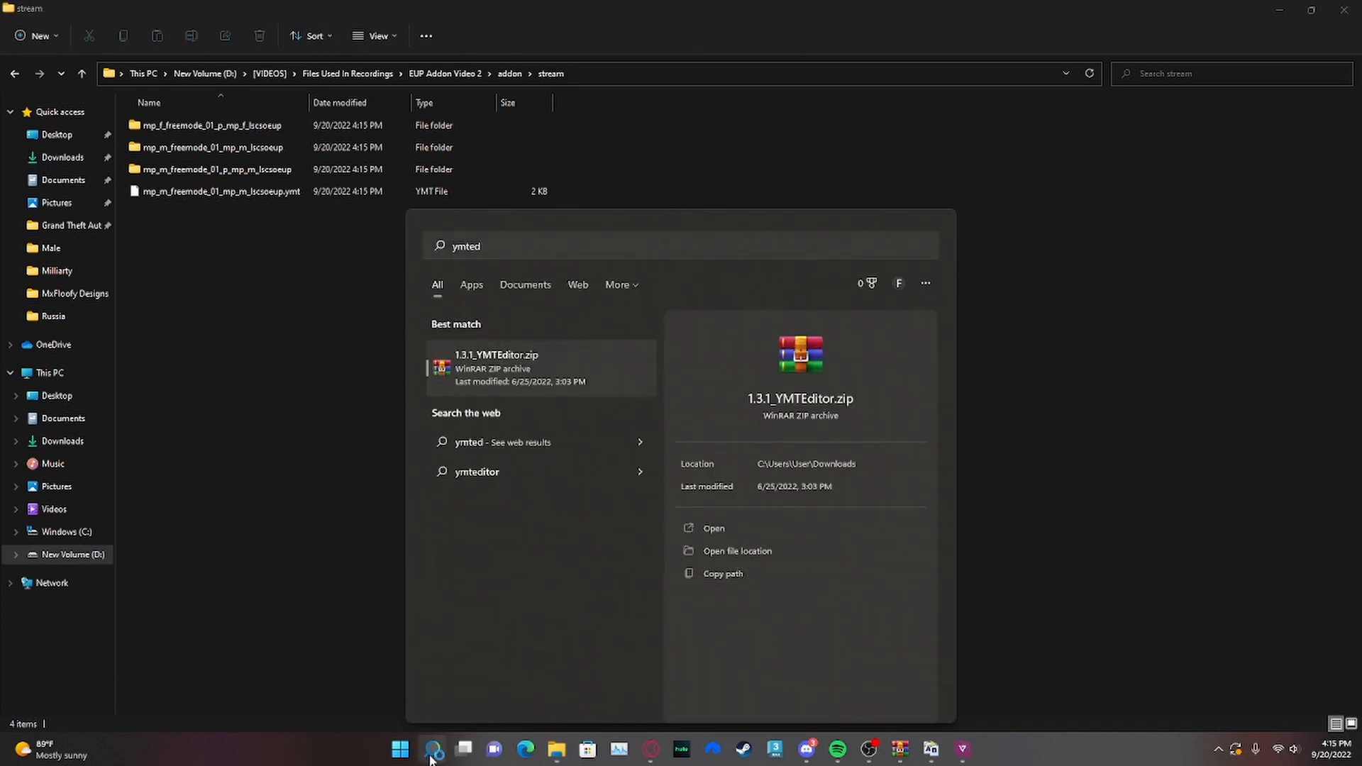
key(Return)
click(947, 143)
double_click(707, 207)
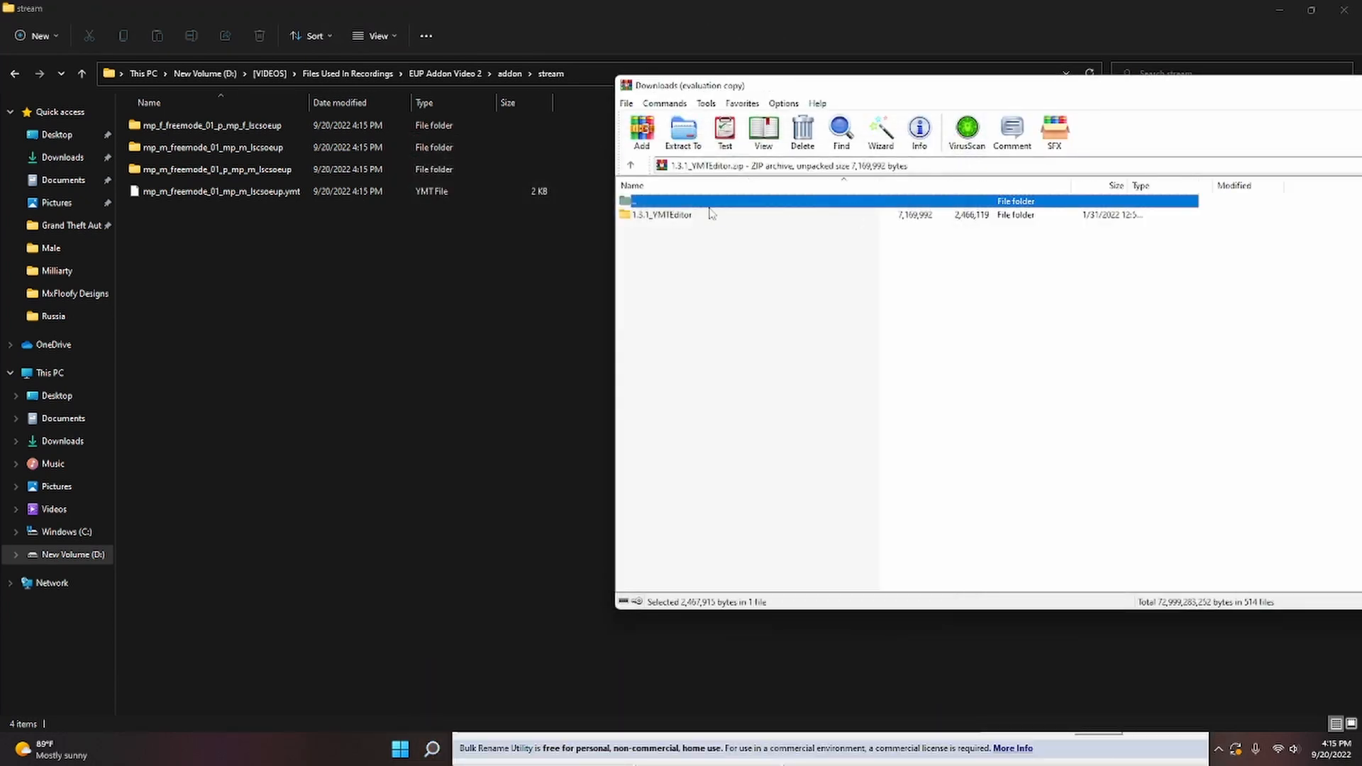
double_click(673, 237)
double_click(669, 216)
click(674, 242)
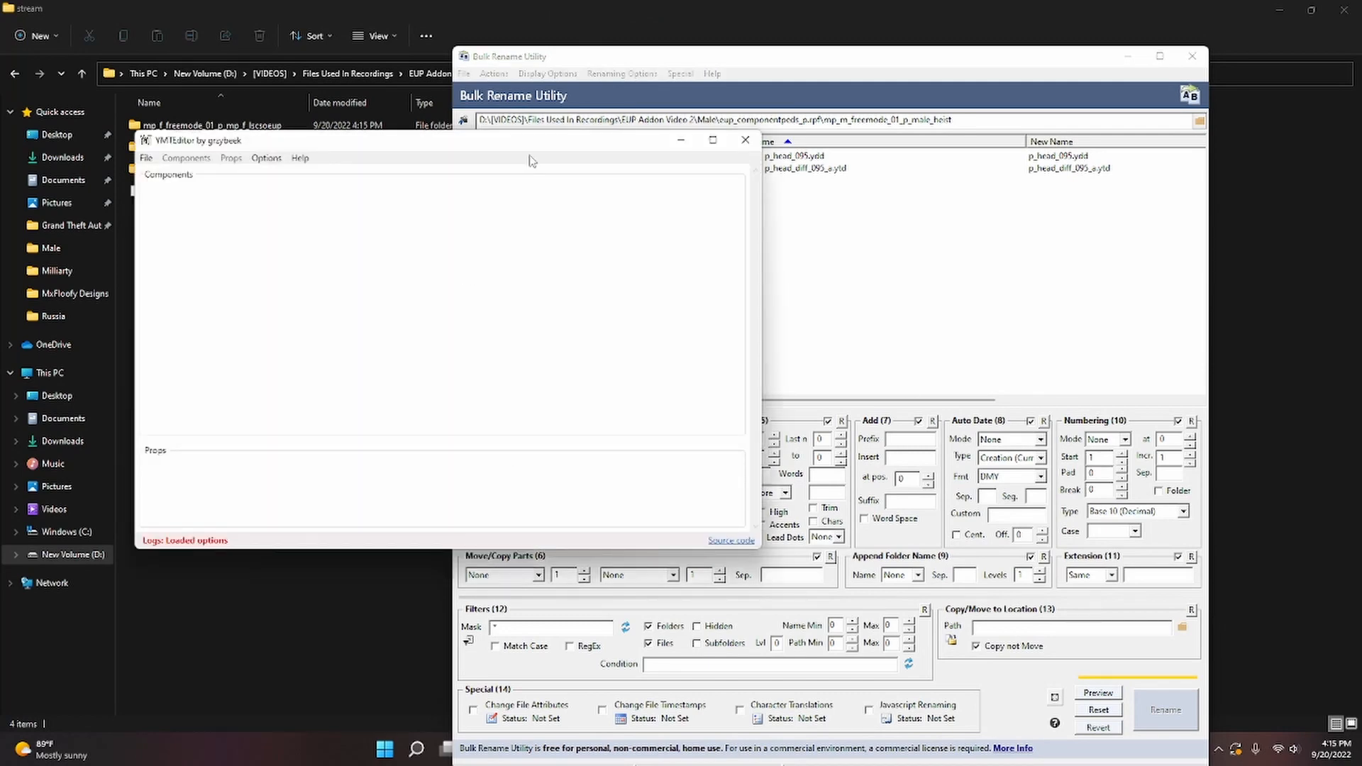
click(1140, 60)
drag(475, 141, 853, 182)
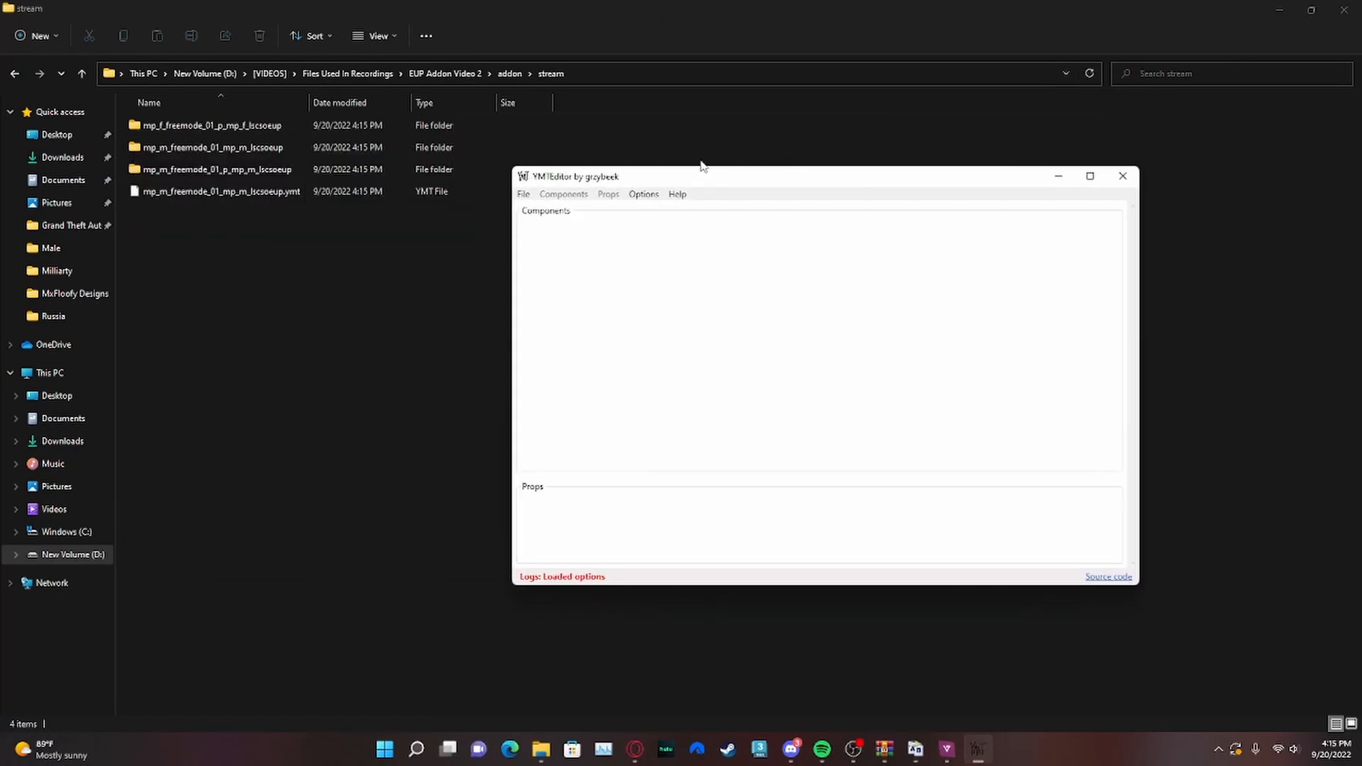
click(523, 194)
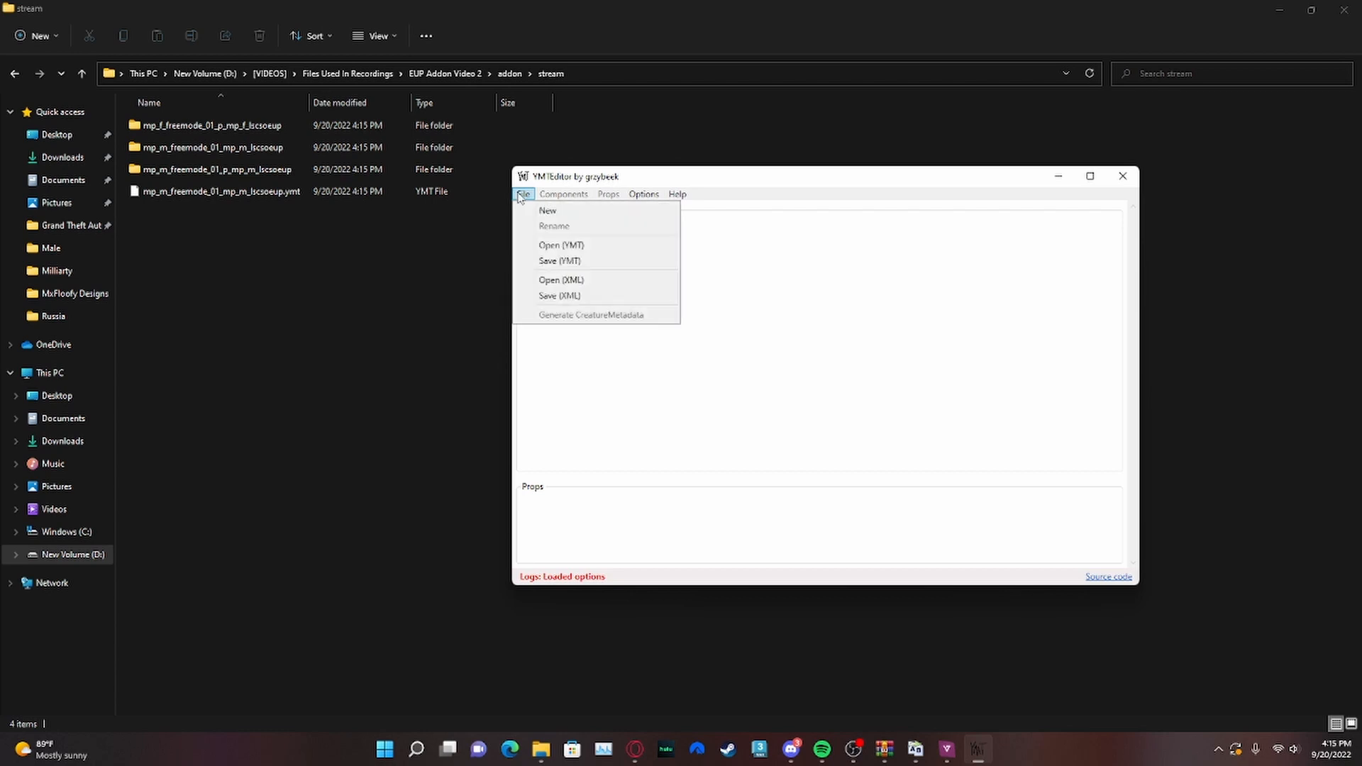
click(553, 246)
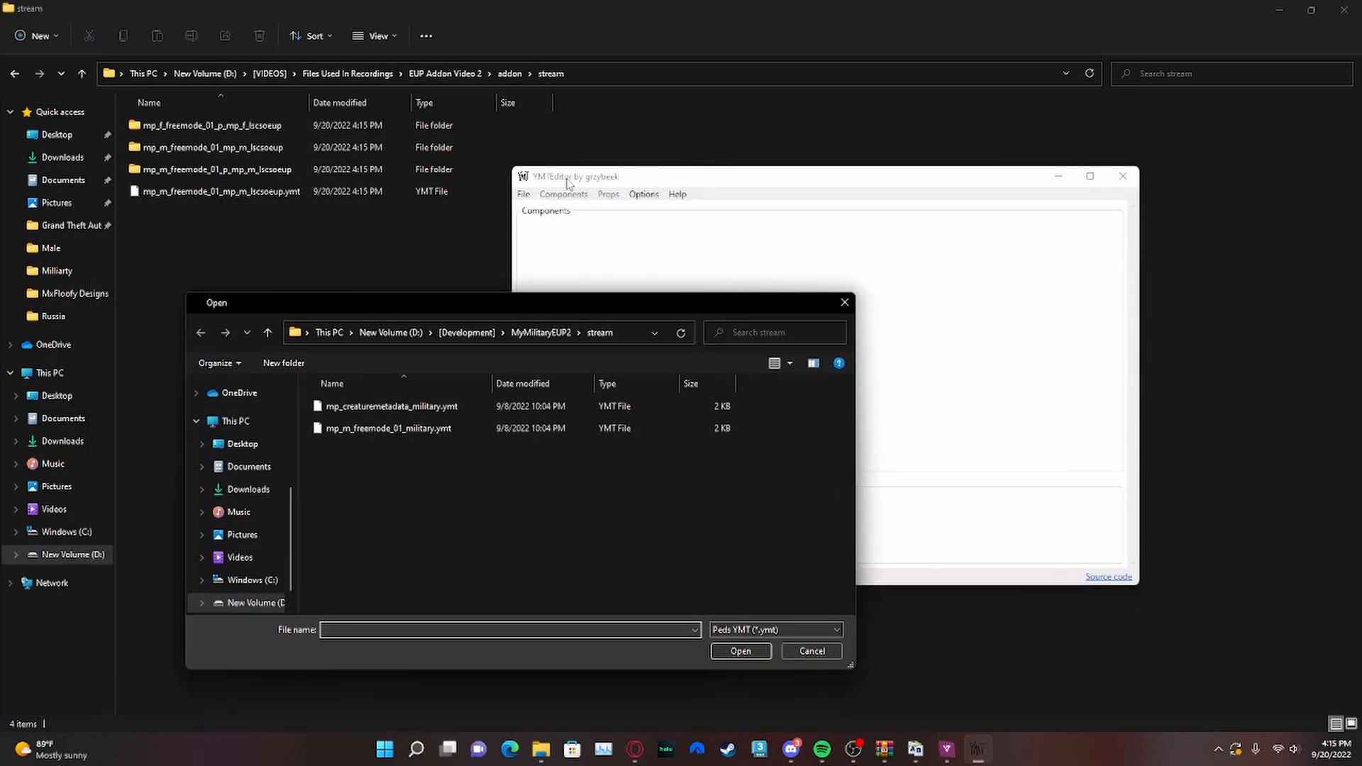
click(844, 303)
drag(583, 178, 595, 159)
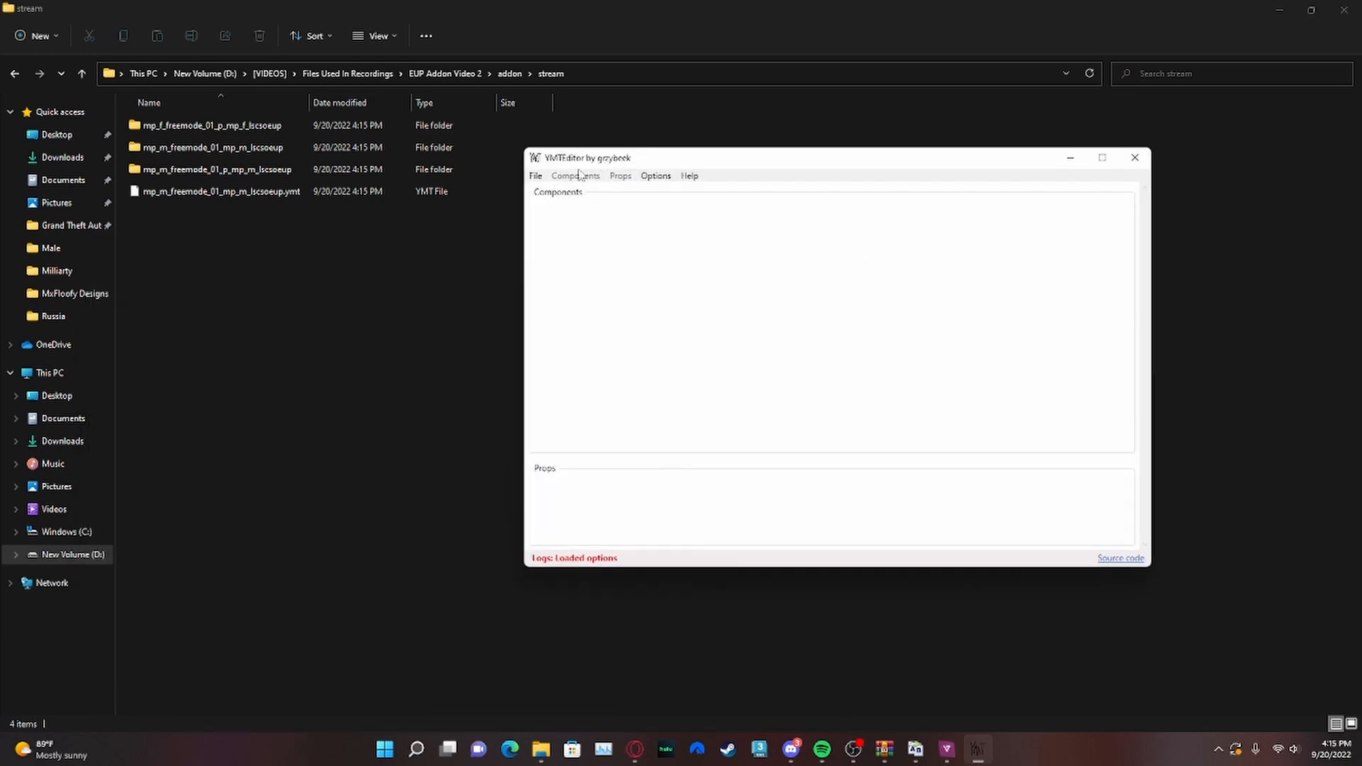
- Open mp_m_freemode_01_mp_m_lscsoeup.ymt from the addon's stream folder inside EUP Addon Video 2
click(543, 178)
click(557, 227)
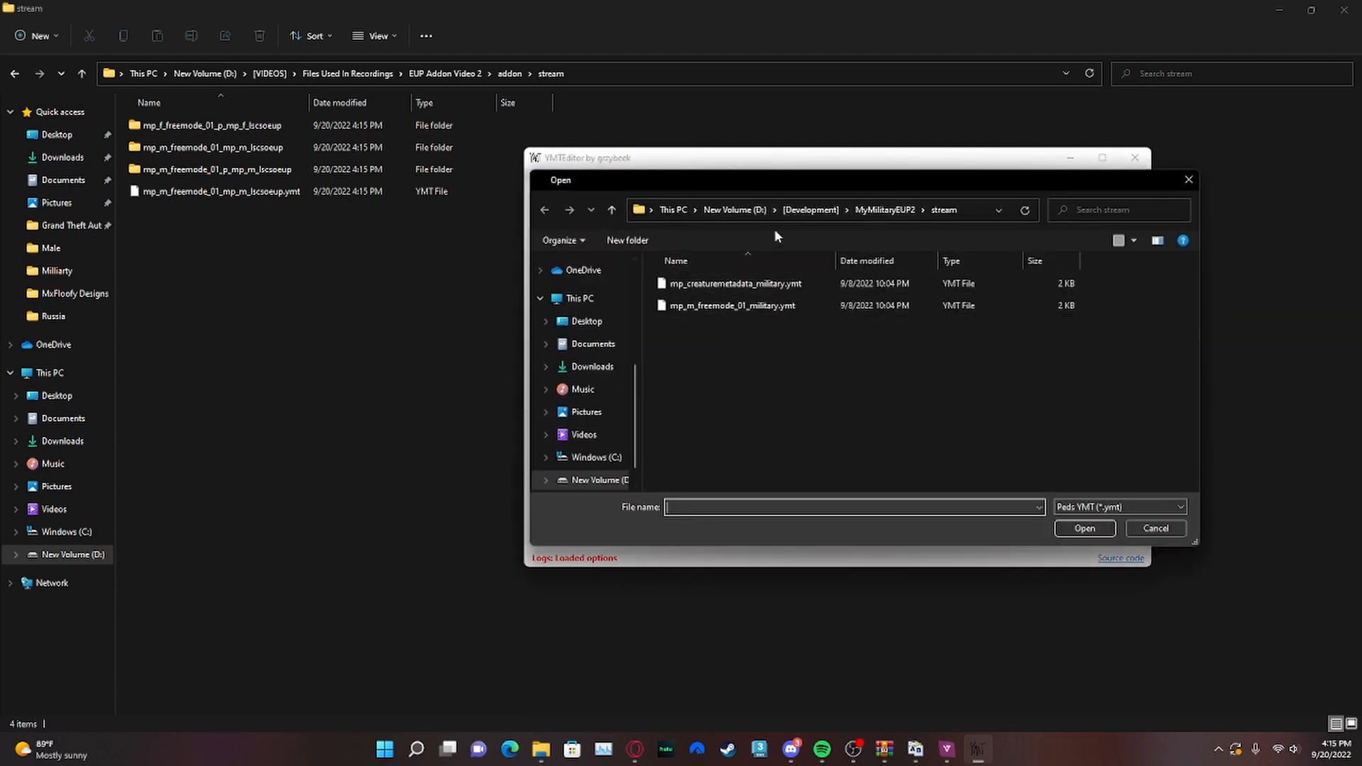
click(761, 210)
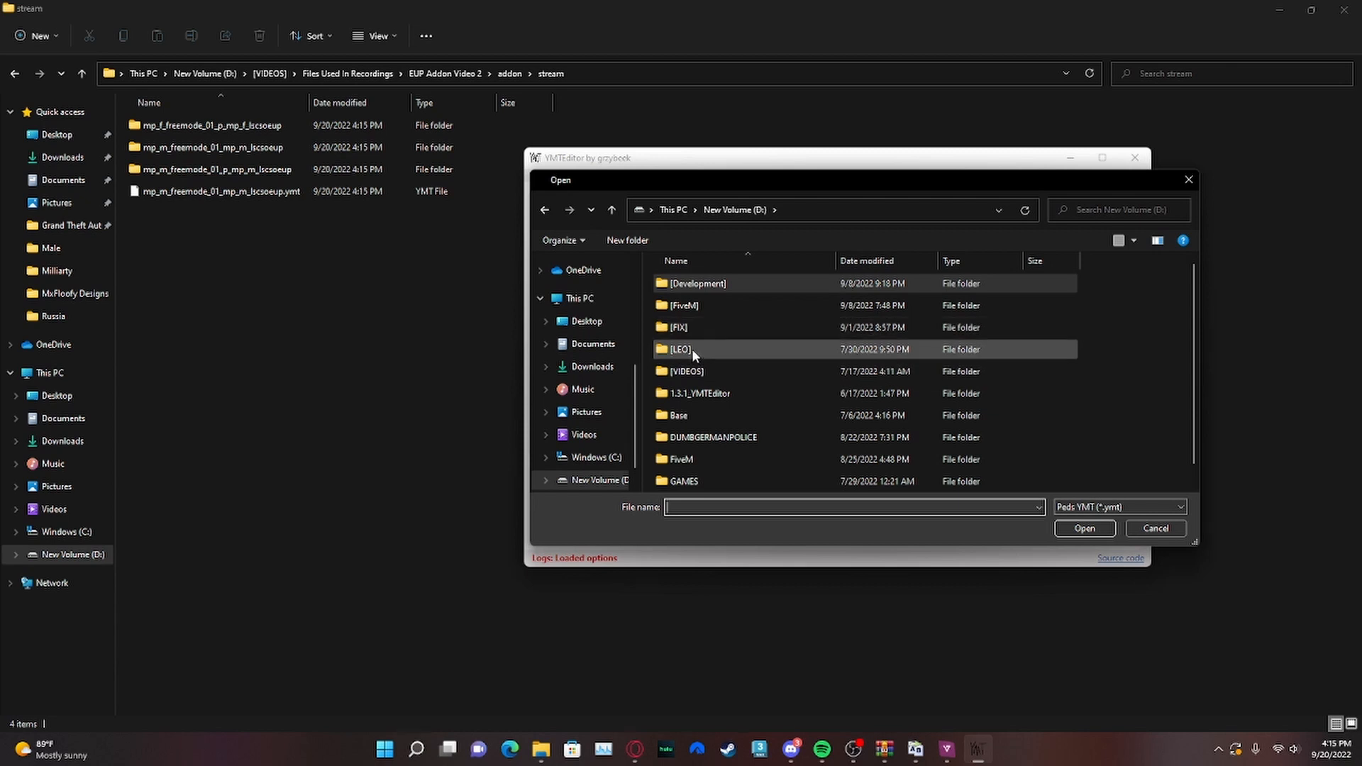
double_click(687, 371)
double_click(703, 284)
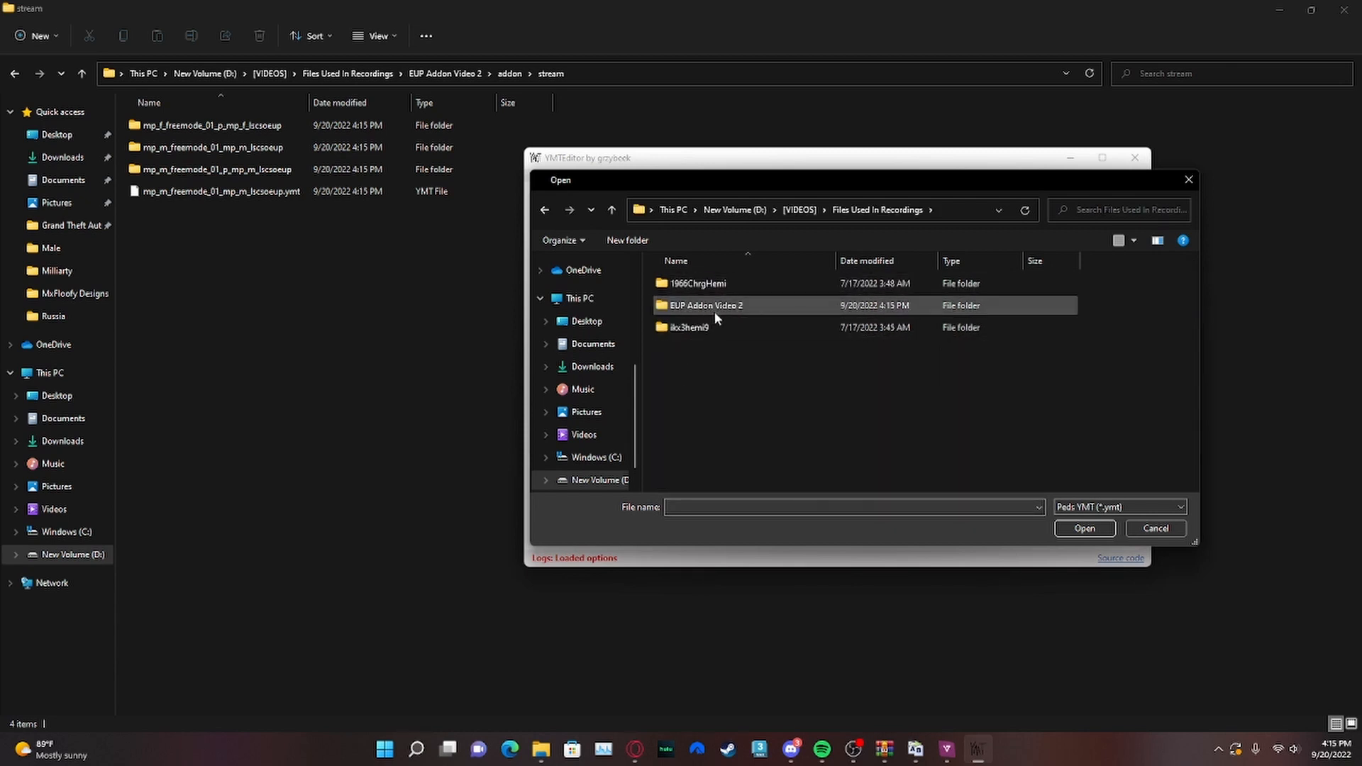
double_click(714, 313)
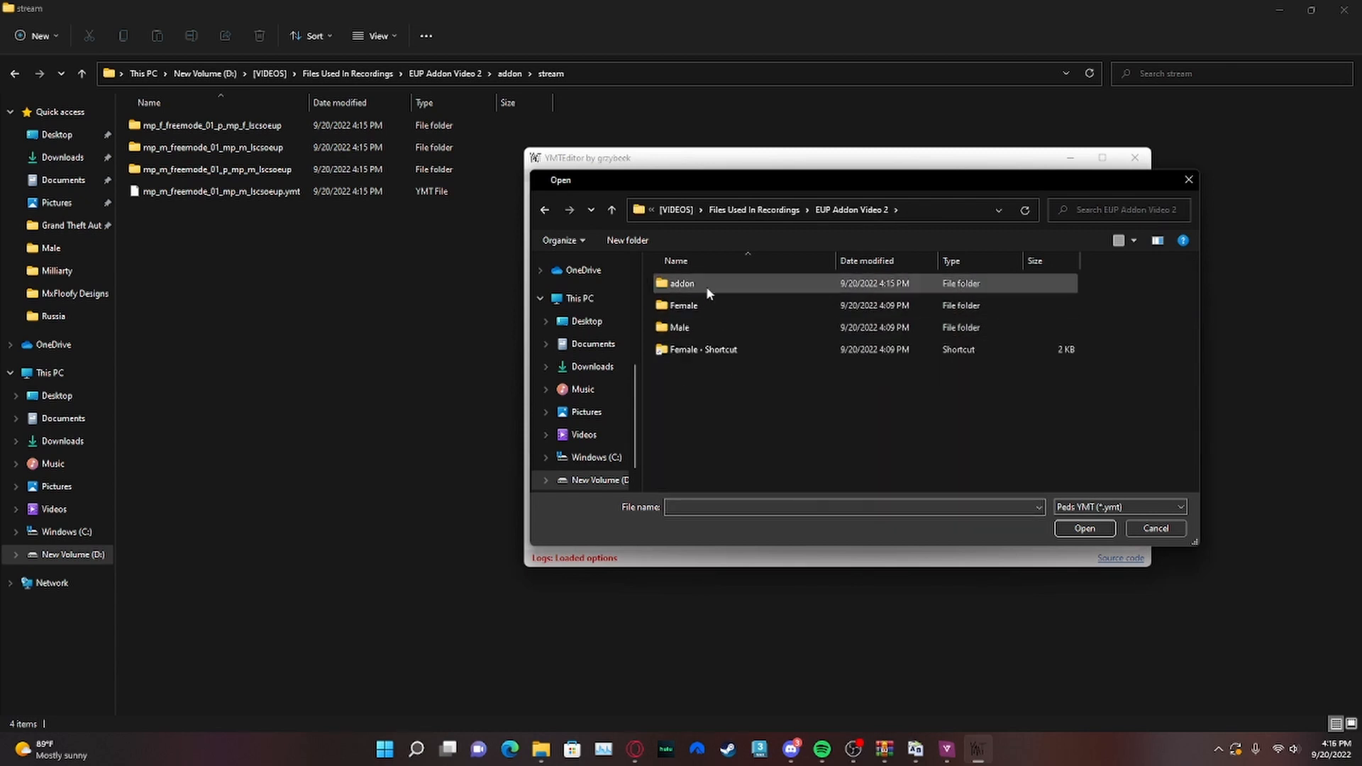
double_click(705, 285)
double_click(727, 283)
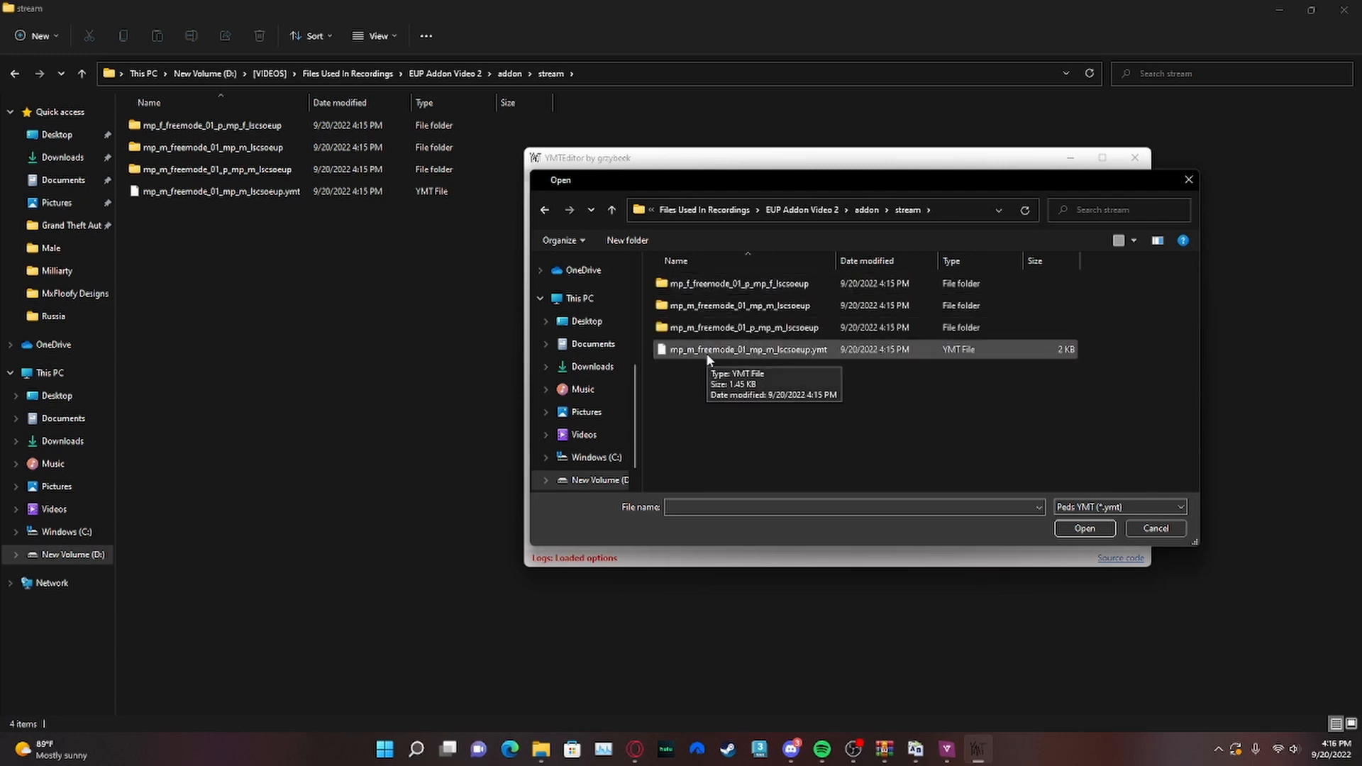
double_click(741, 285)
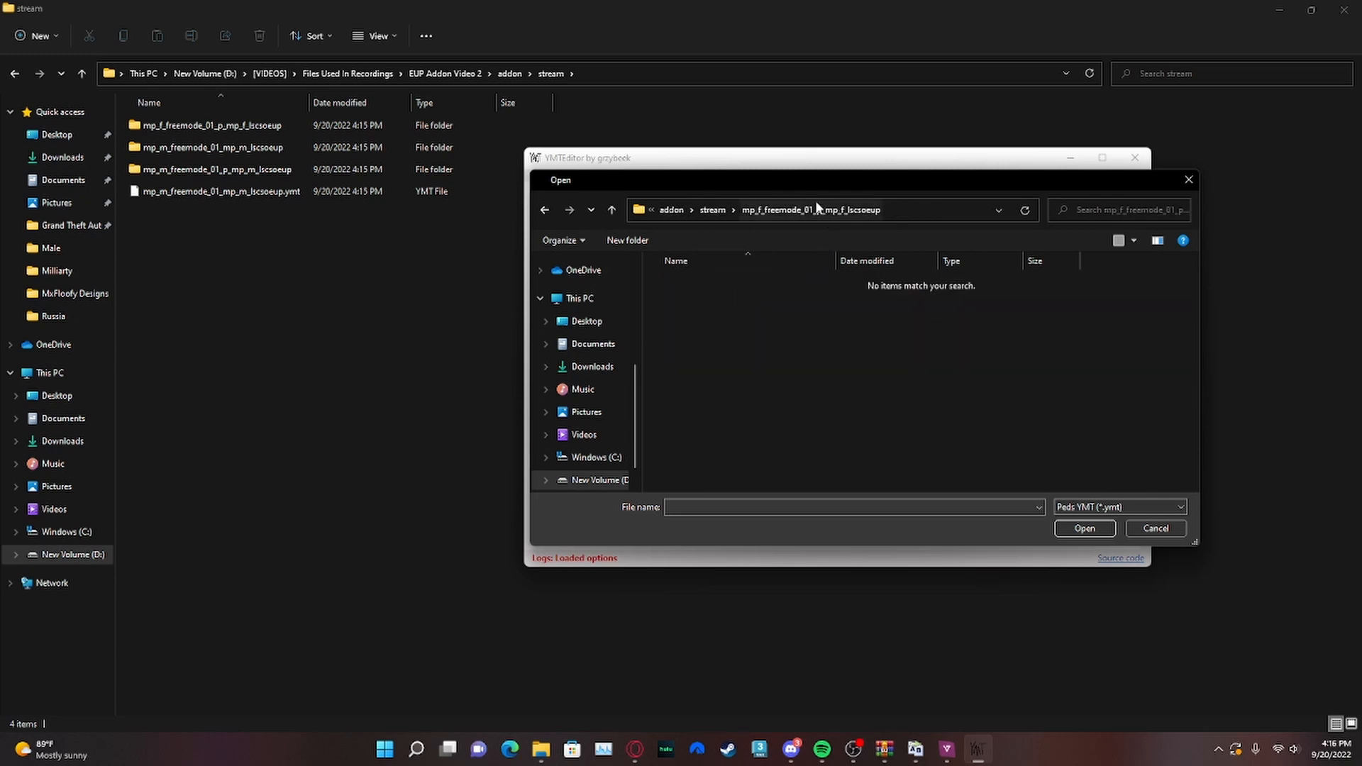
click(714, 210)
double_click(693, 335)
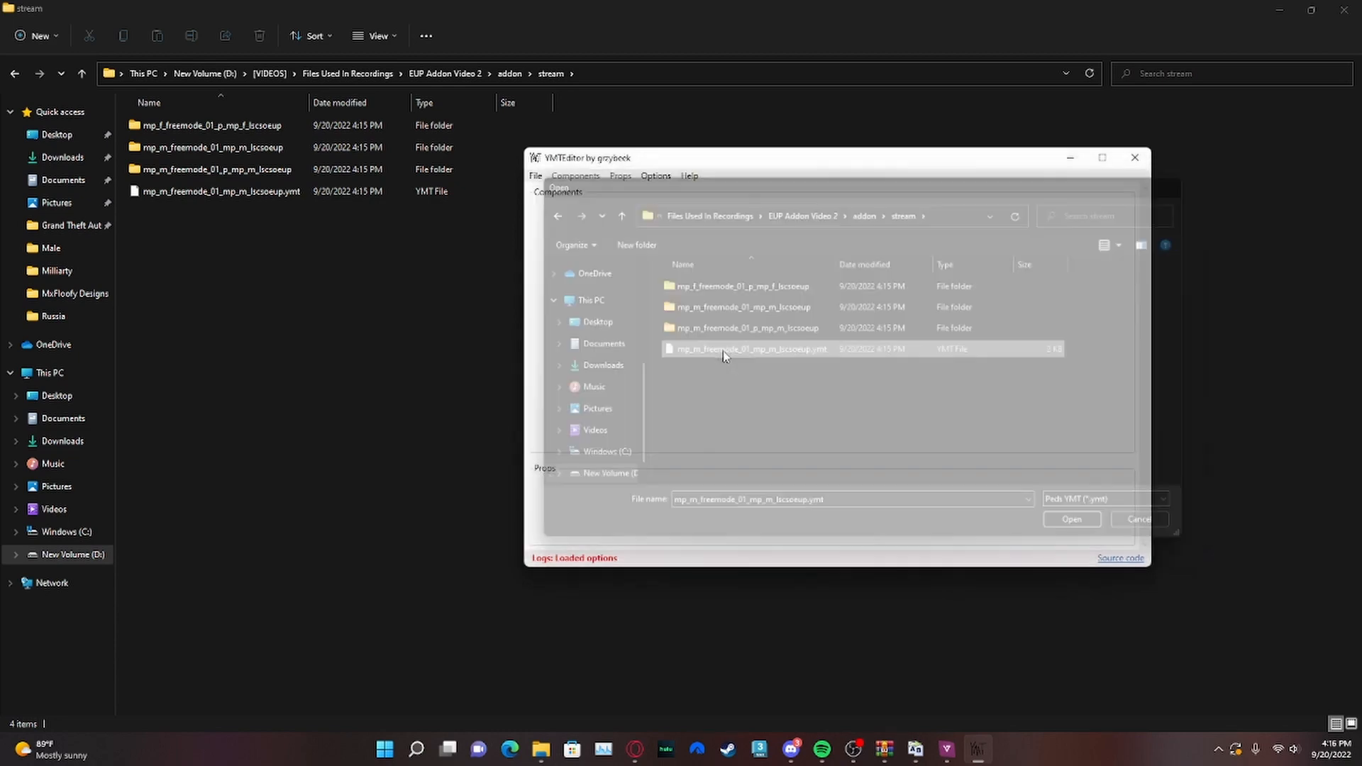
drag(675, 161, 699, 1)
drag(140, 5, 342, 99)
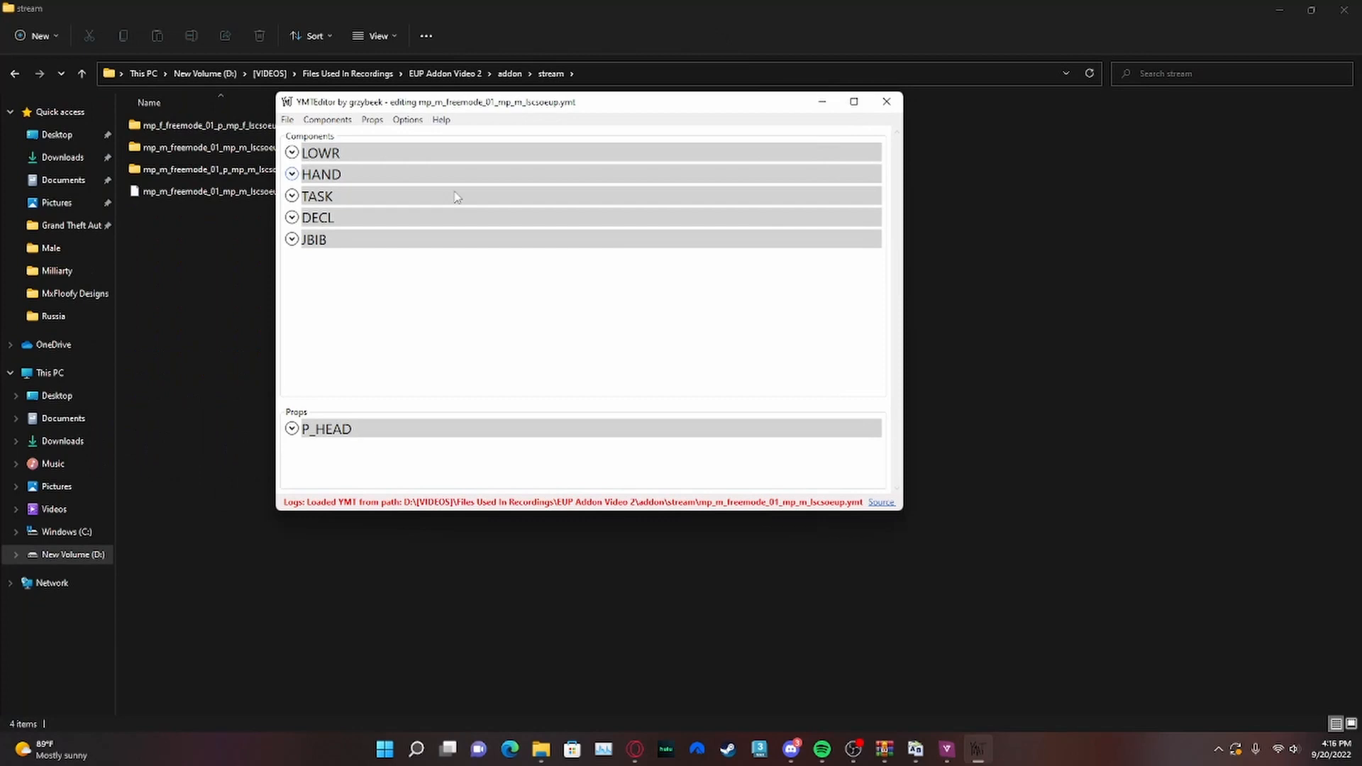
- Set the first ExpressionMods value of P_HEAD props 000 and 001 to -0.5
click(390, 427)
scroll(421, 369, down, 5)
click(540, 277)
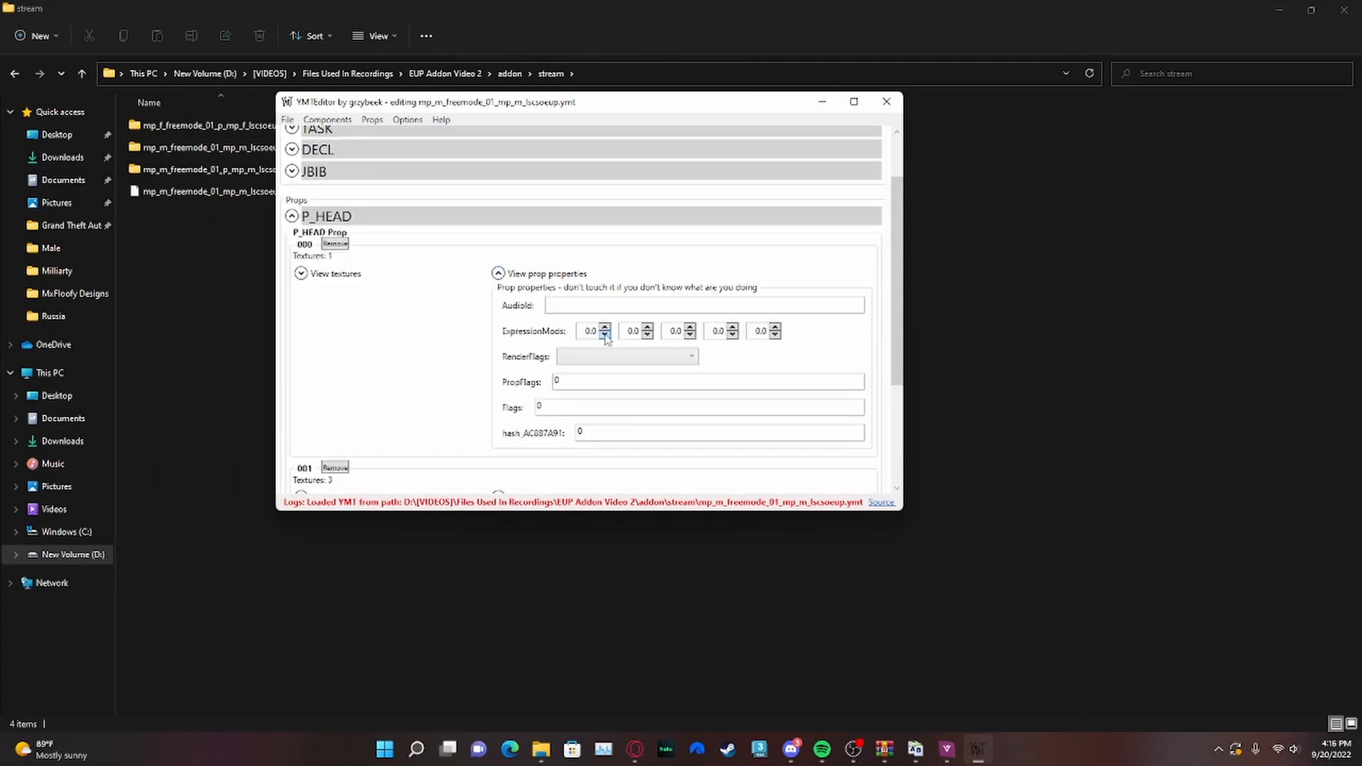
scroll(606, 336, down, 2)
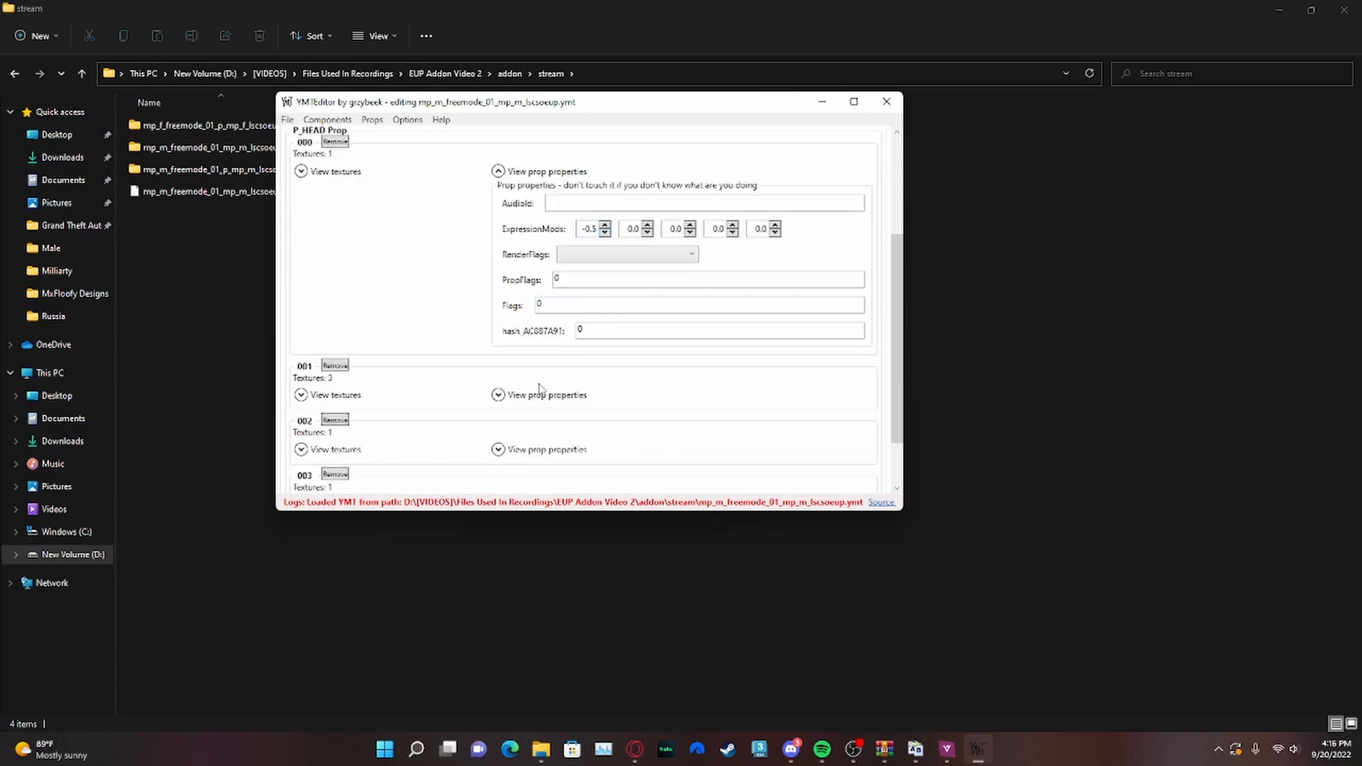
scroll(575, 395, down, 1)
click(546, 361)
scroll(626, 334, down, 3)
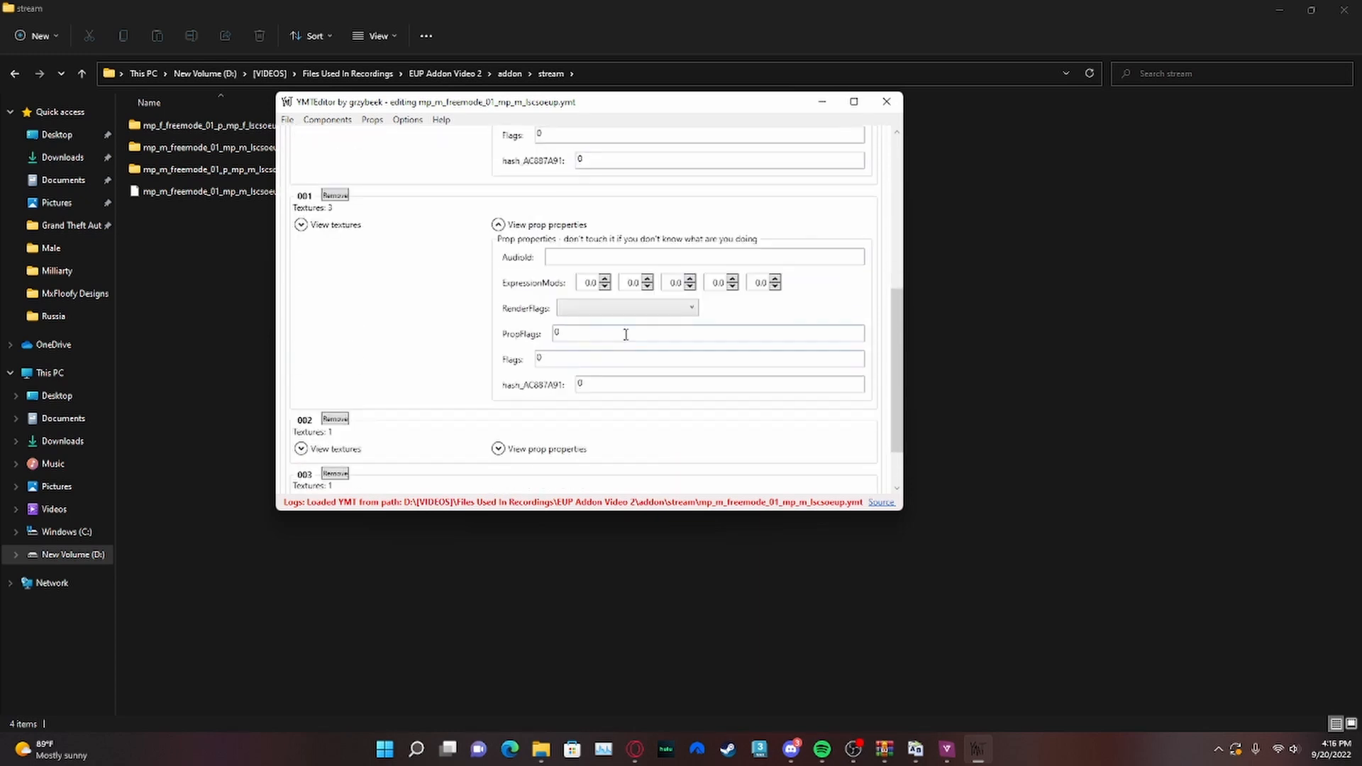
scroll(543, 345, down, 2)
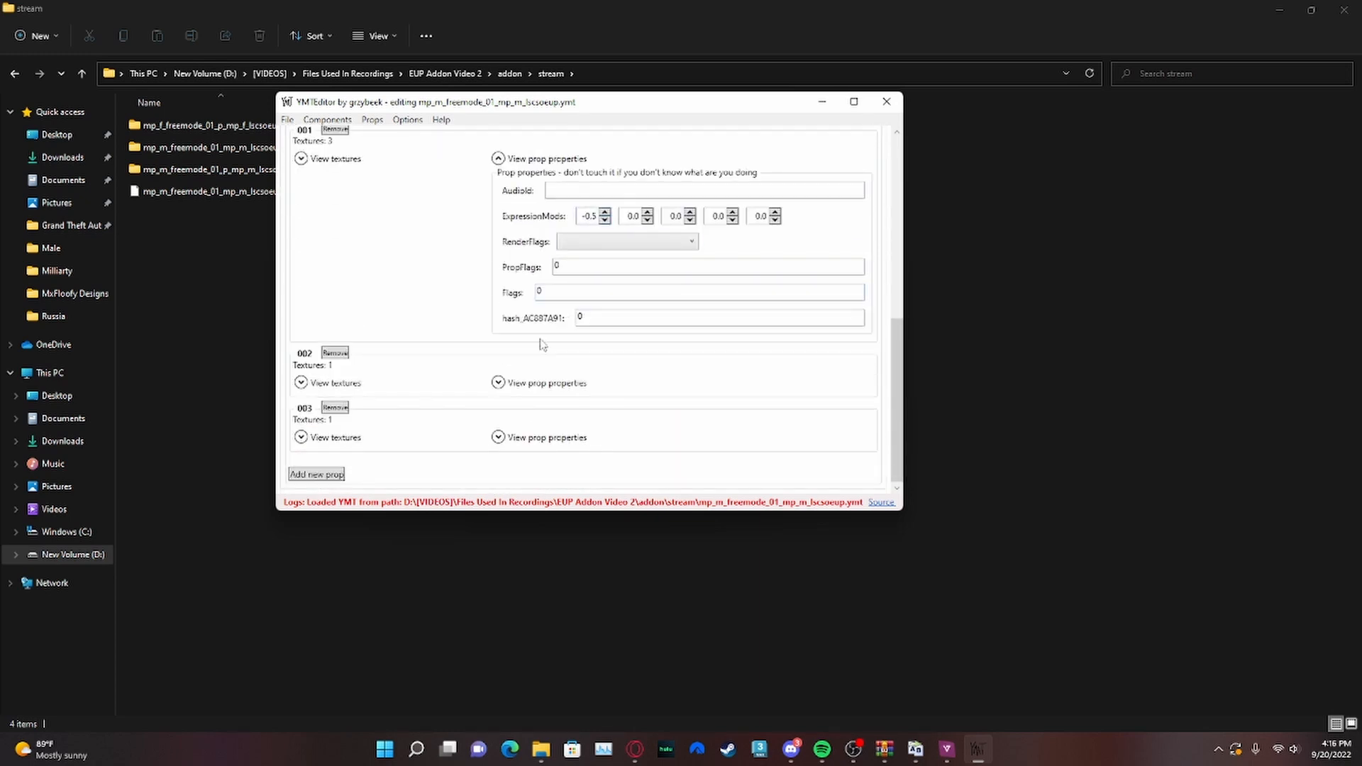
- Lower the first ExpressionMods value of P_HEAD prop 002 and set that of prop 003 to -0.5
click(541, 386)
scroll(609, 386, down, 5)
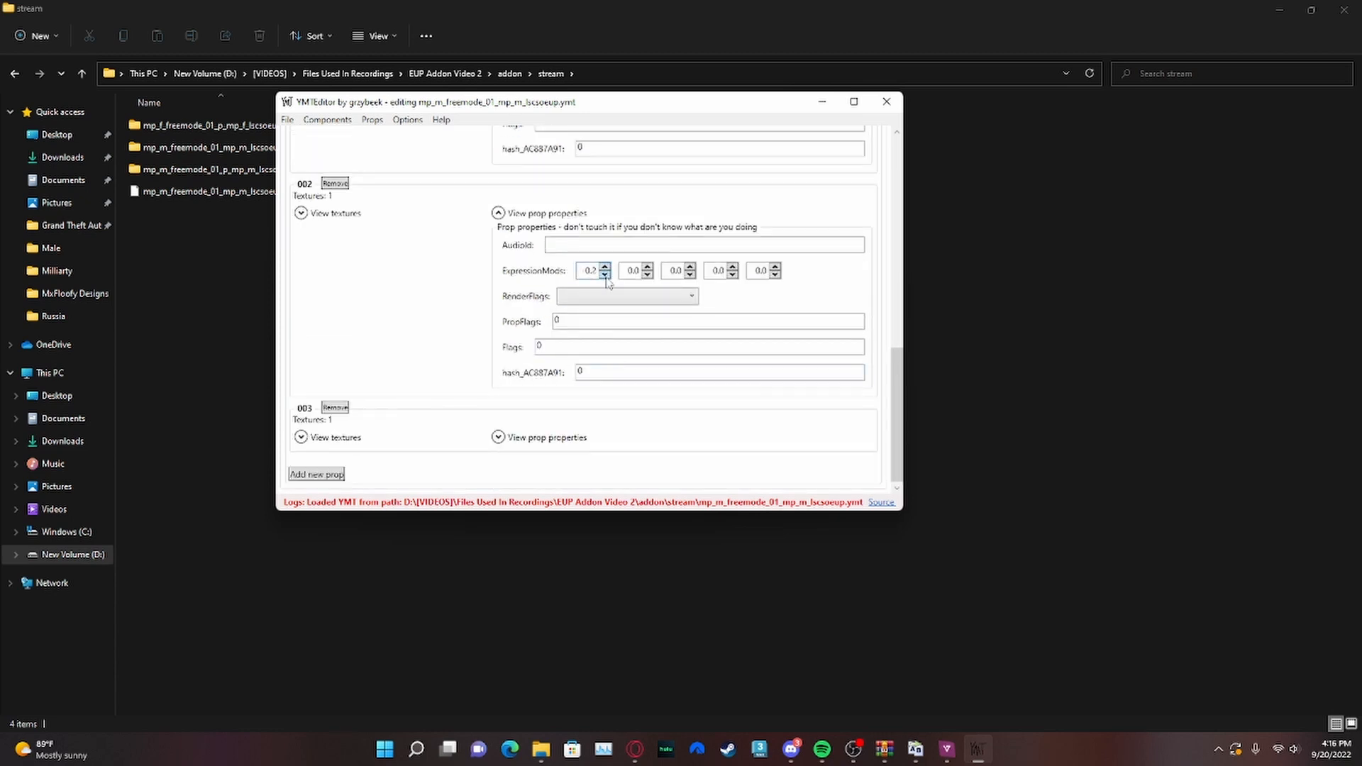
click(555, 443)
scroll(592, 436, down, 4)
click(605, 363)
scroll(599, 364, down, 1)
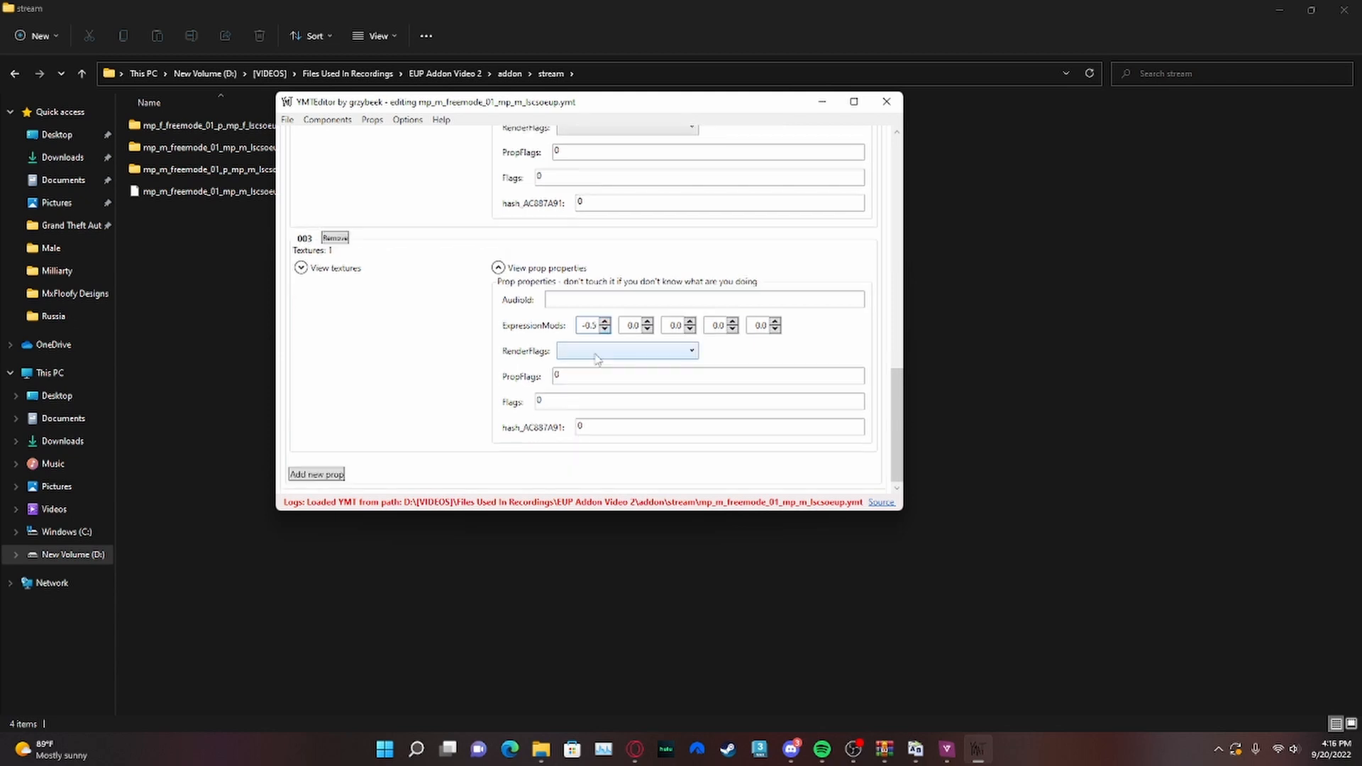
- Save the YMT over the existing mp_m_freemode_01_mp_m_lscsoeup.ymt in the stream folder
click(287, 120)
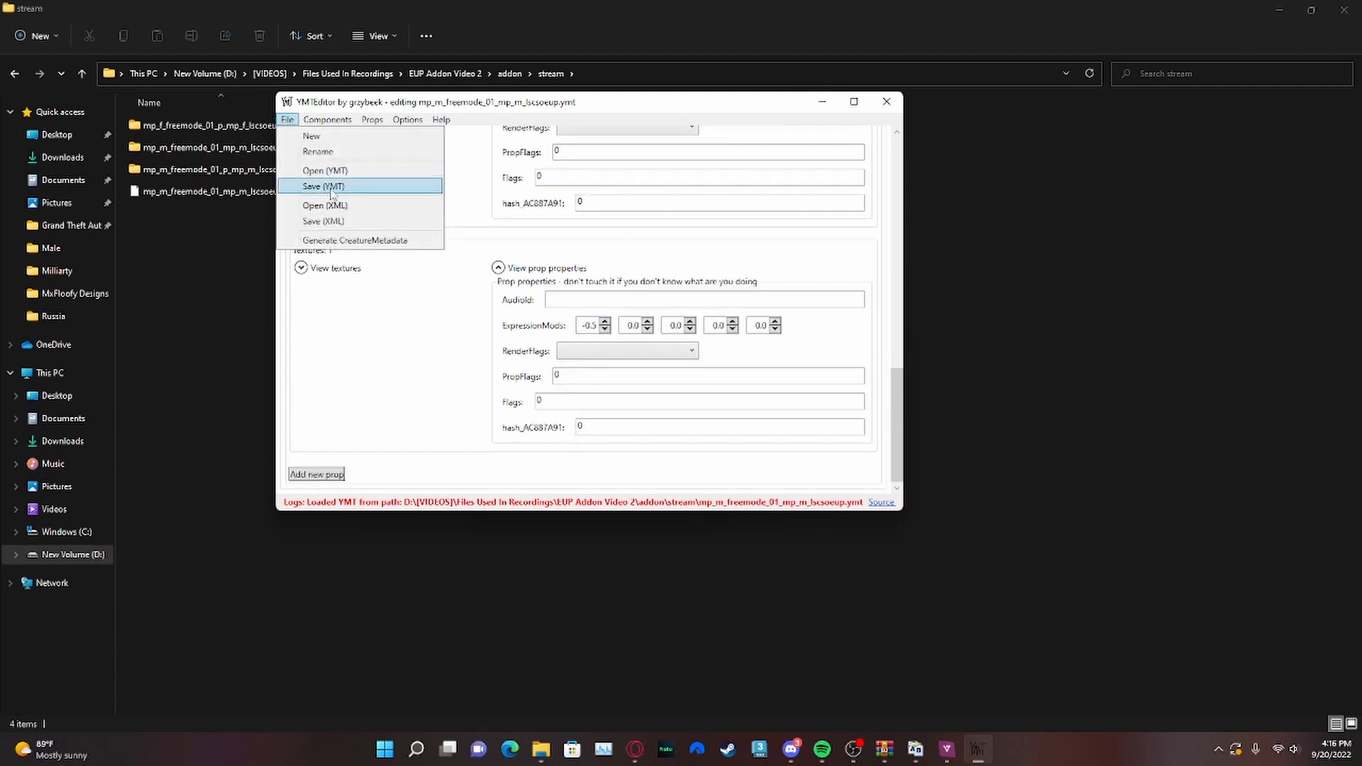
click(331, 189)
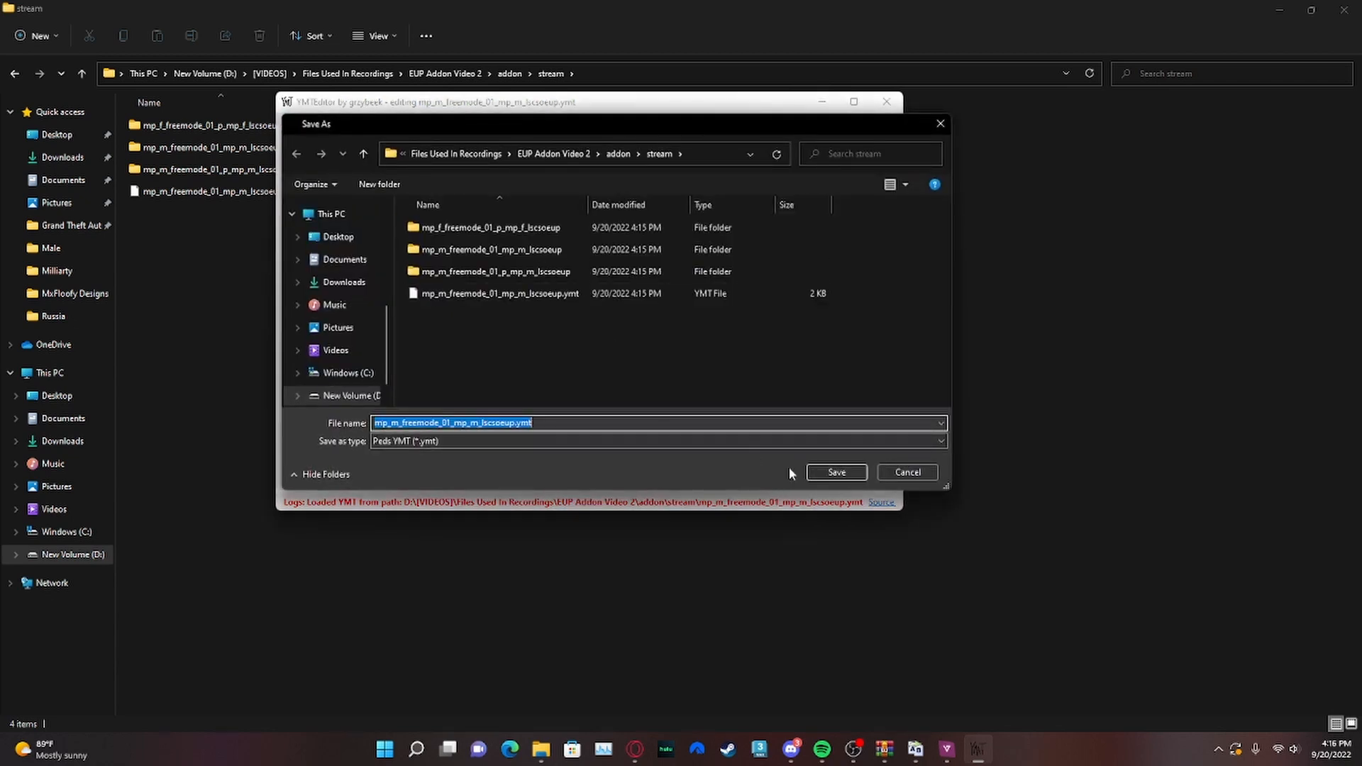
click(816, 472)
click(744, 446)
click(806, 440)
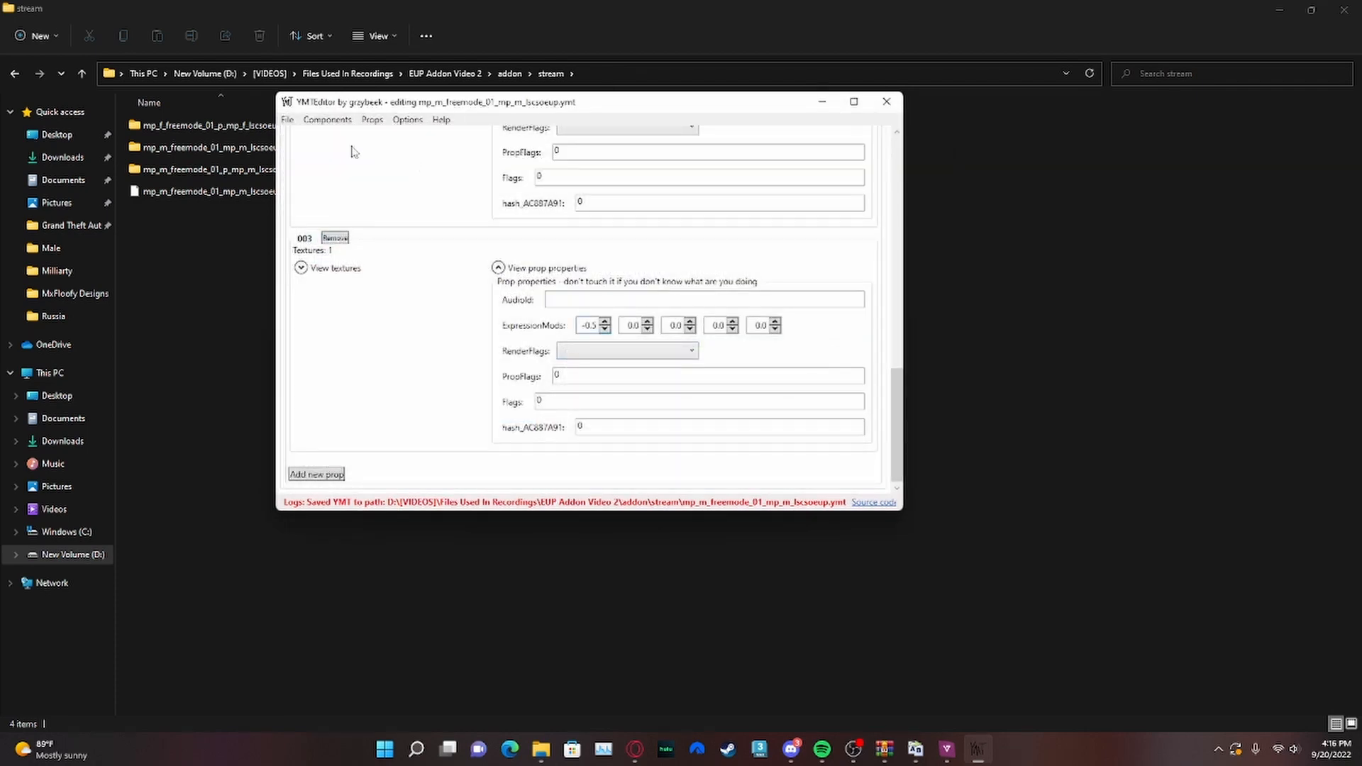
- Generate the creature metadata and save it as mp_creaturemetadata_mp_m_lscsoeup.ymt in the stream folder
click(288, 120)
click(346, 239)
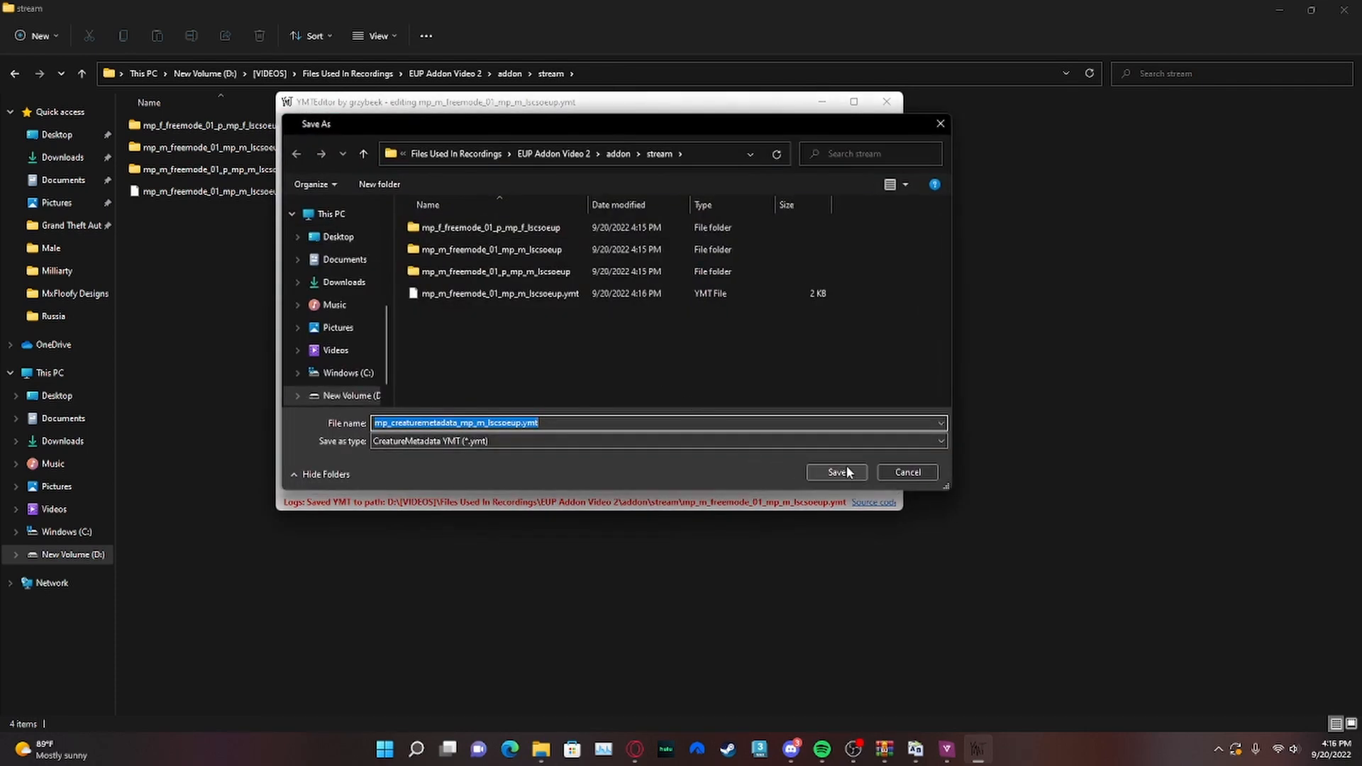
click(825, 472)
click(796, 441)
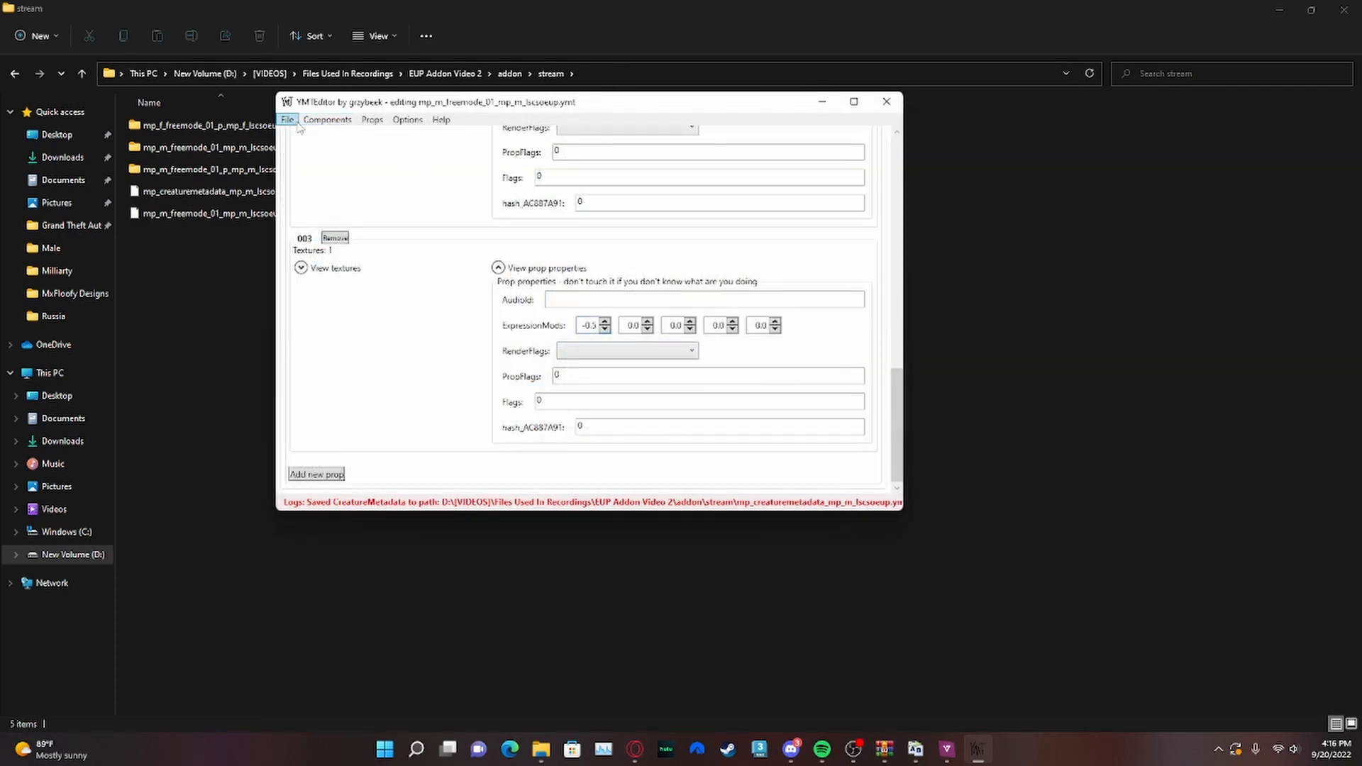
- In File Explorer, check the full file names in the built female prop folder mp_f_freemode_01_p_mp_f_lscsoeup
drag(342, 104, 697, 128)
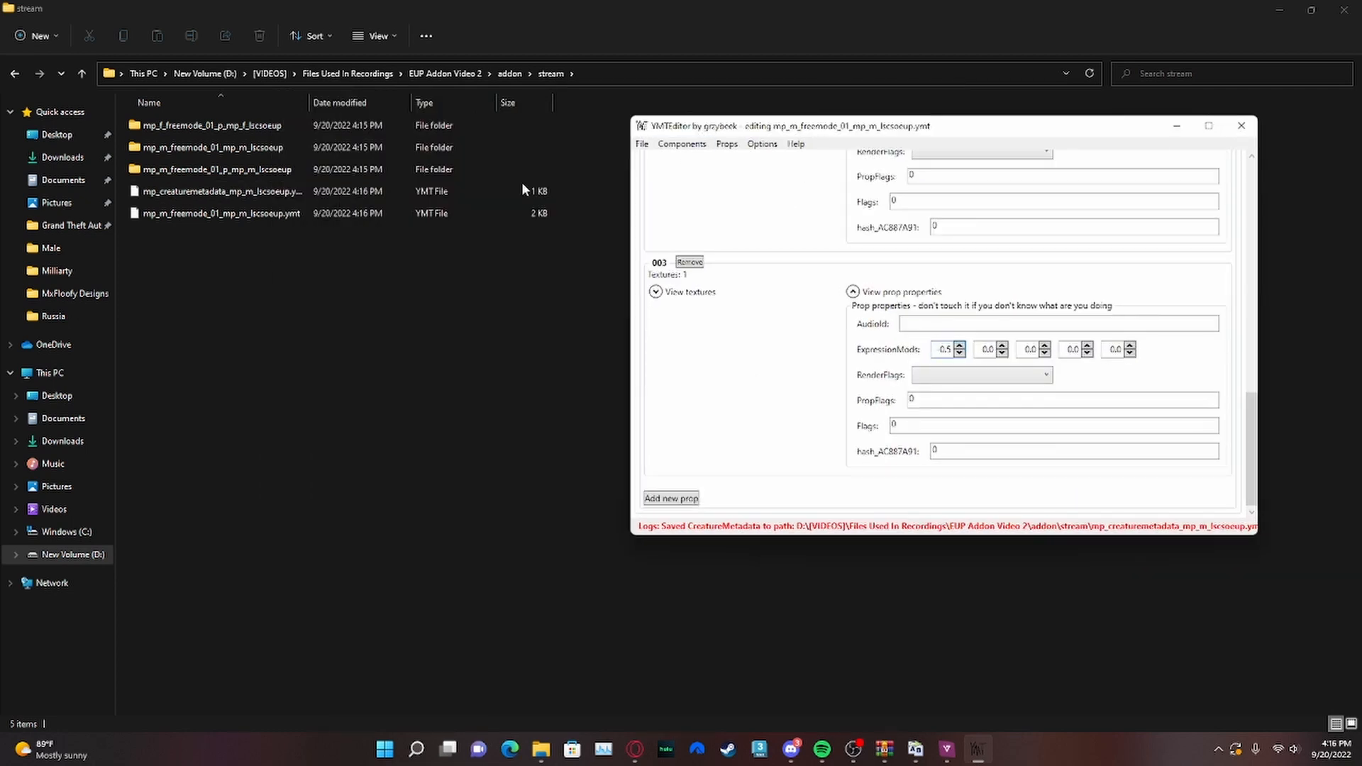
double_click(334, 127)
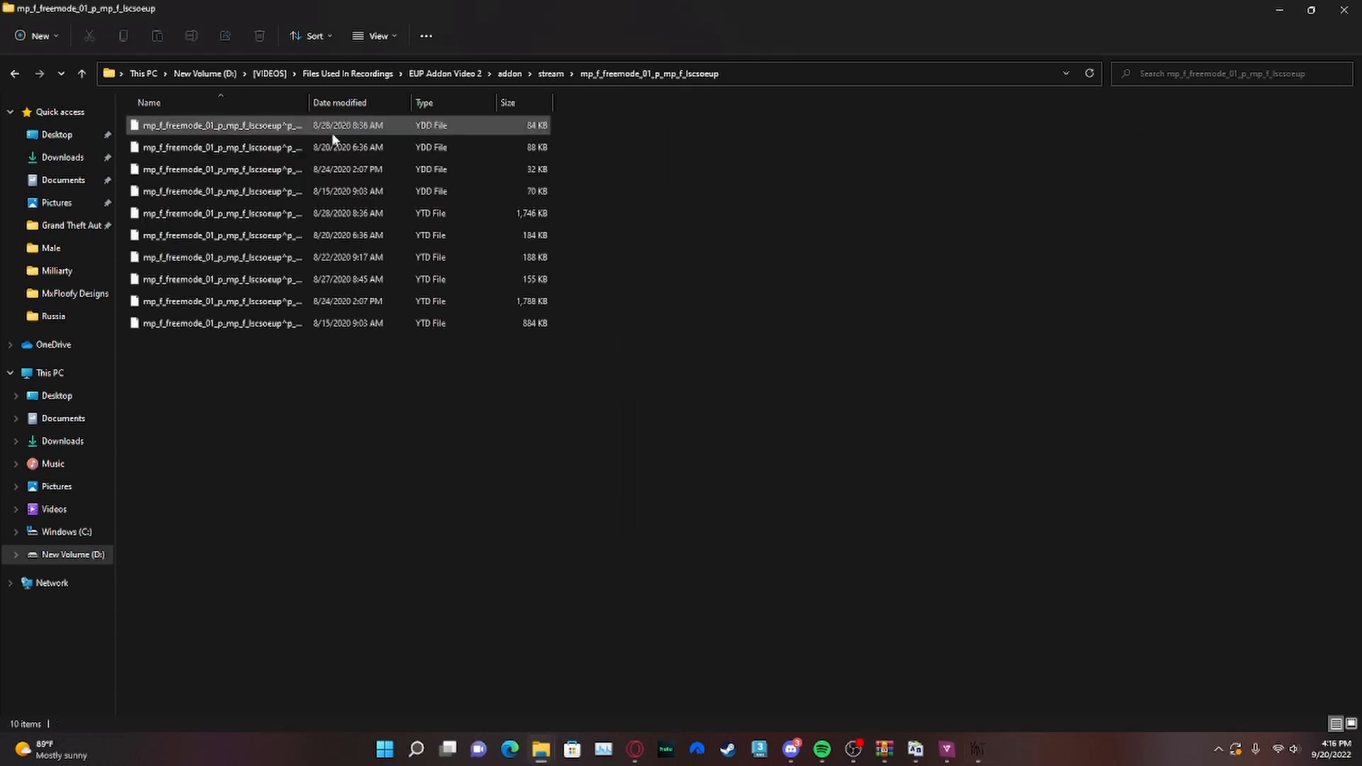
click(551, 74)
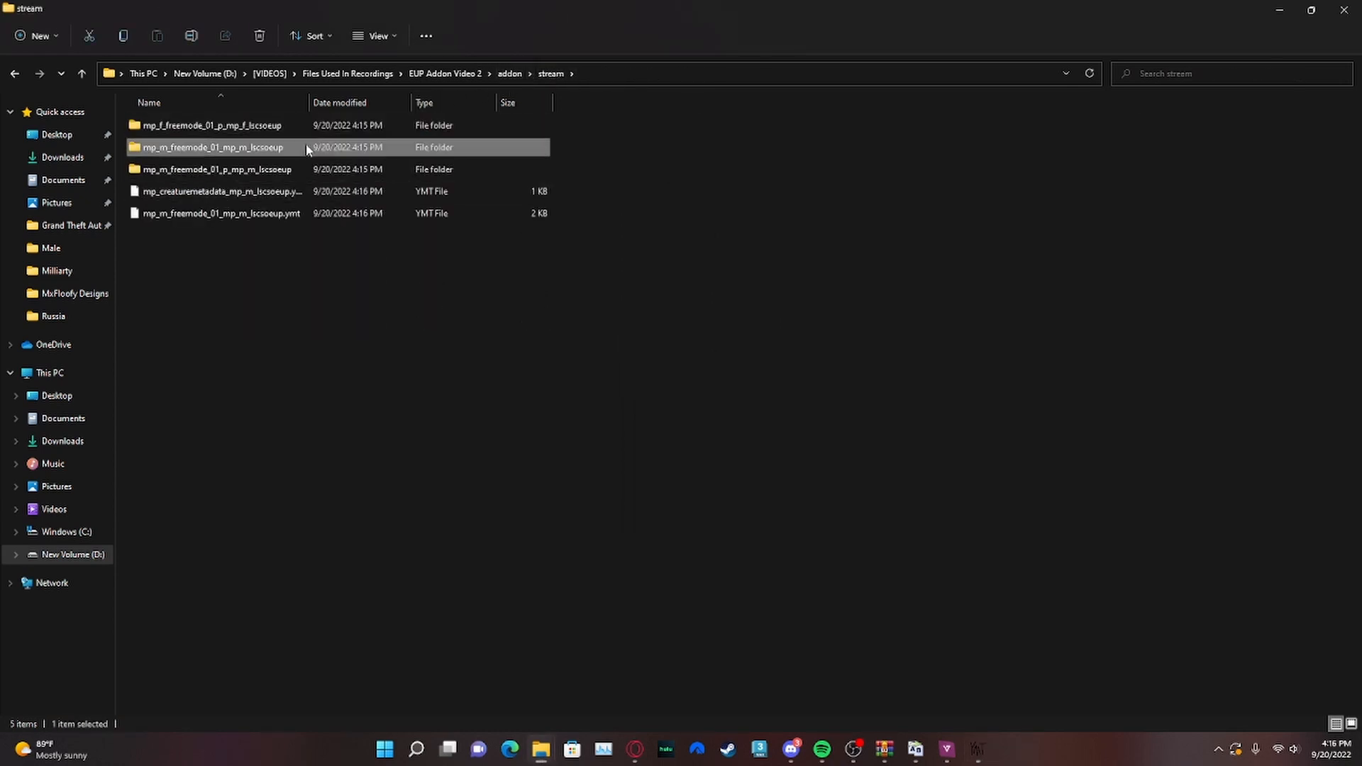
double_click(275, 125)
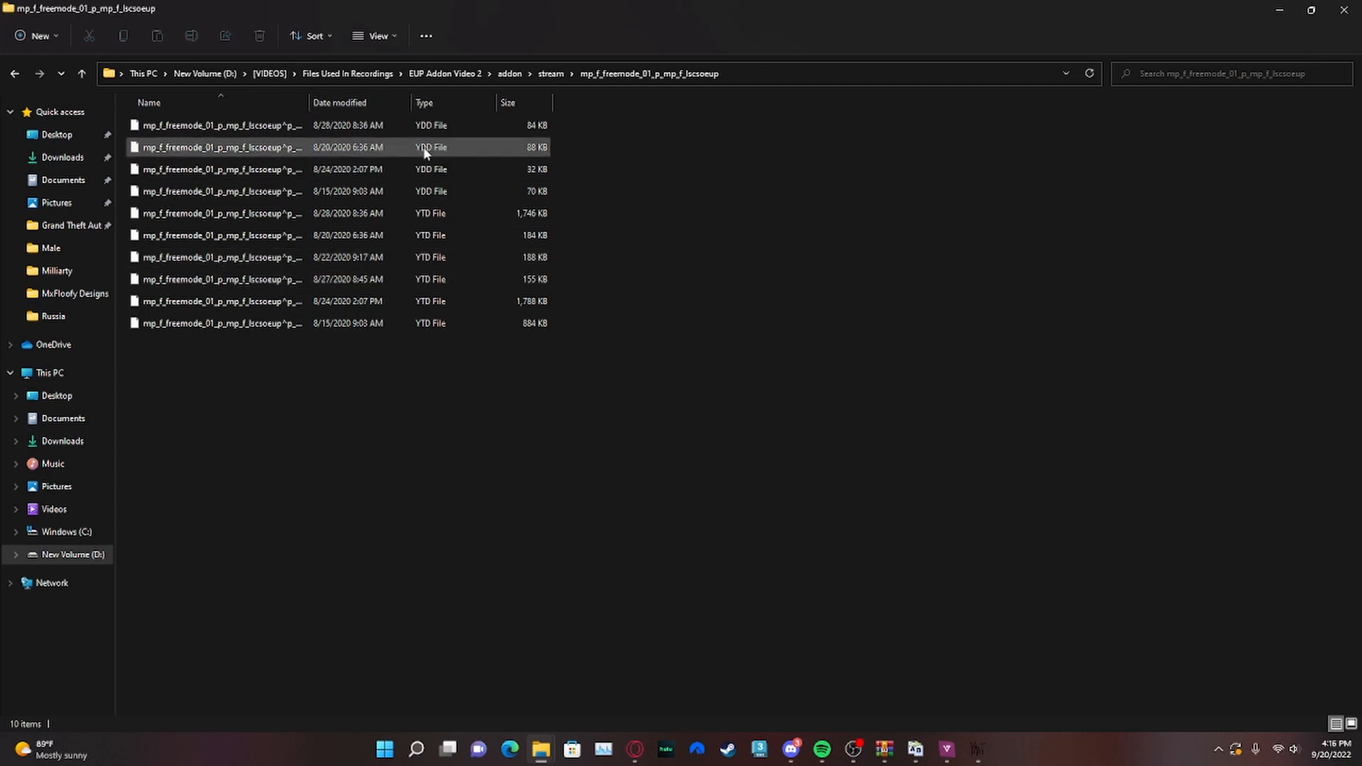
drag(308, 103, 527, 115)
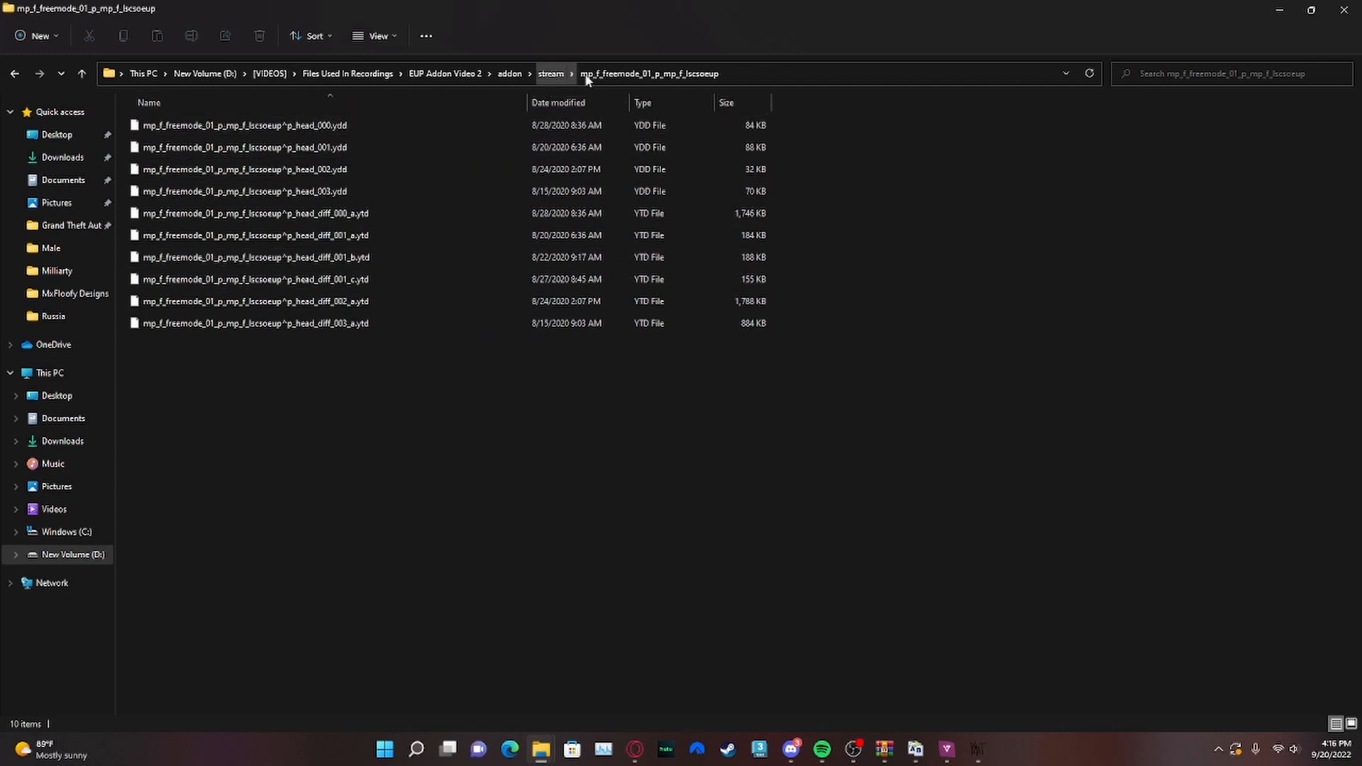
click(455, 73)
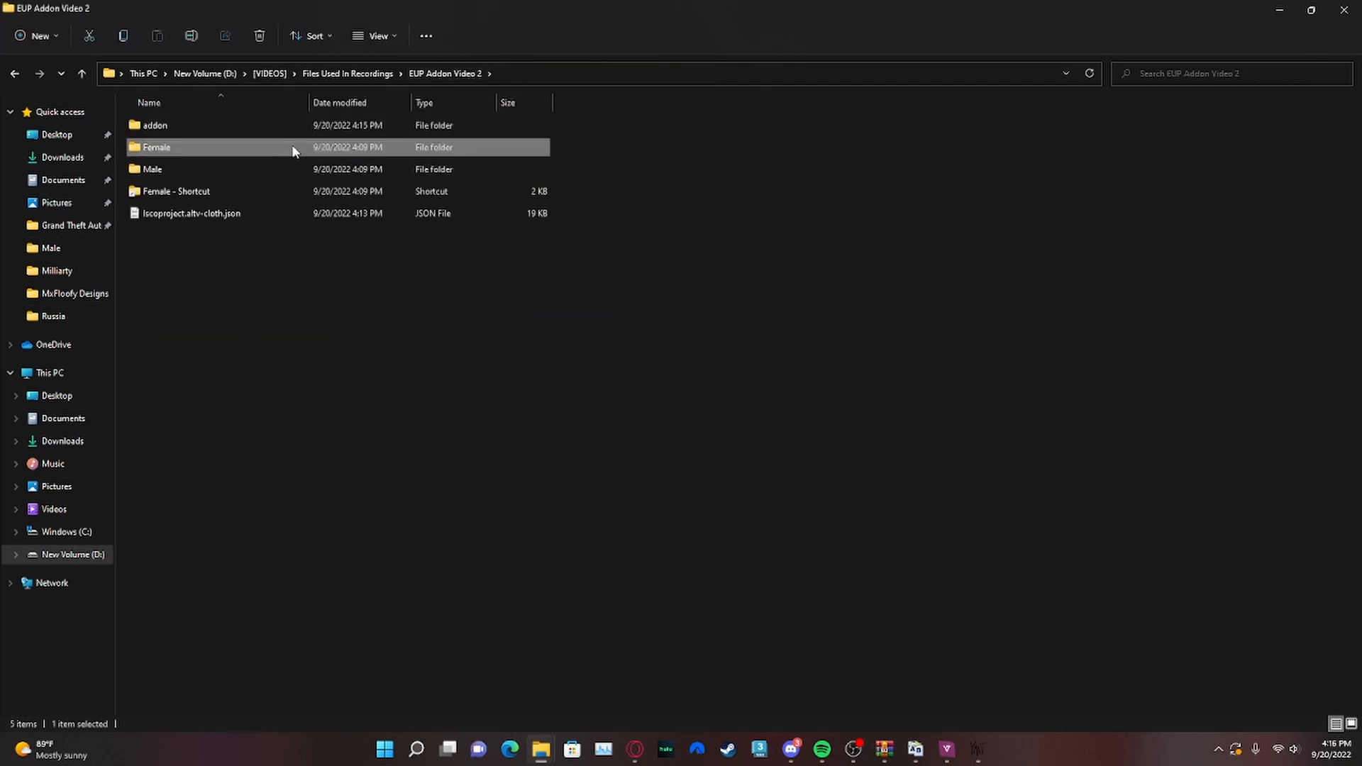
double_click(238, 127)
double_click(229, 129)
double_click(224, 127)
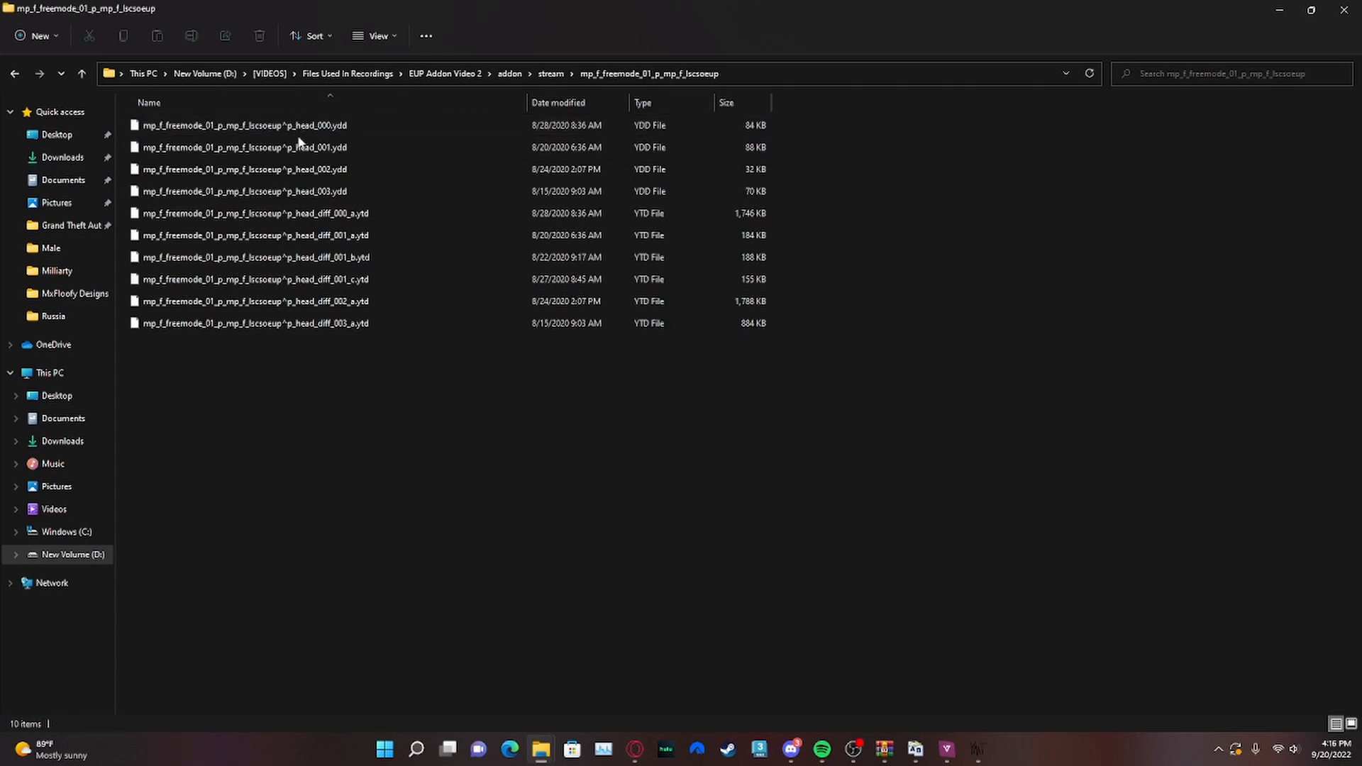
- Move the files from mp_f_freemode_01 in Female's eup_componentpeds.rpf folder up into the Female folder
click(553, 74)
click(509, 74)
click(464, 74)
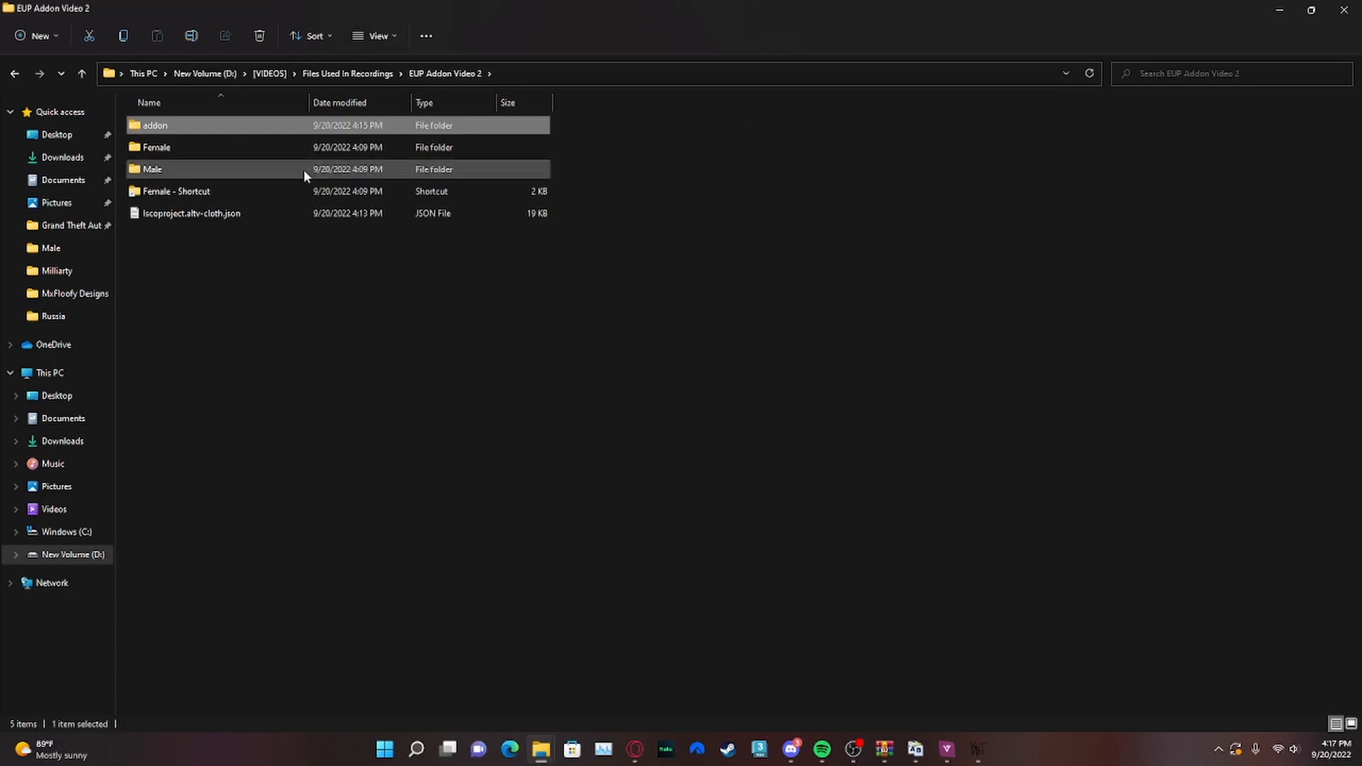
double_click(245, 146)
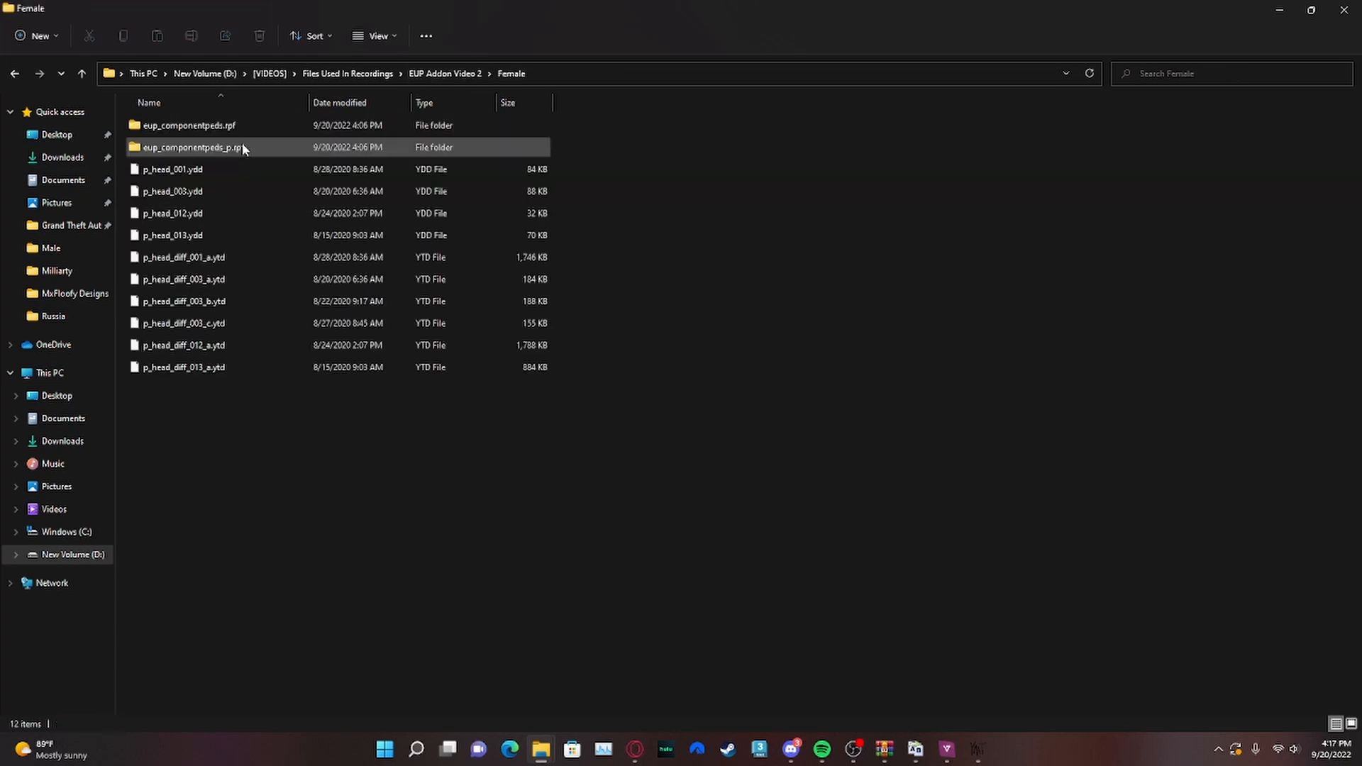
double_click(392, 125)
double_click(338, 126)
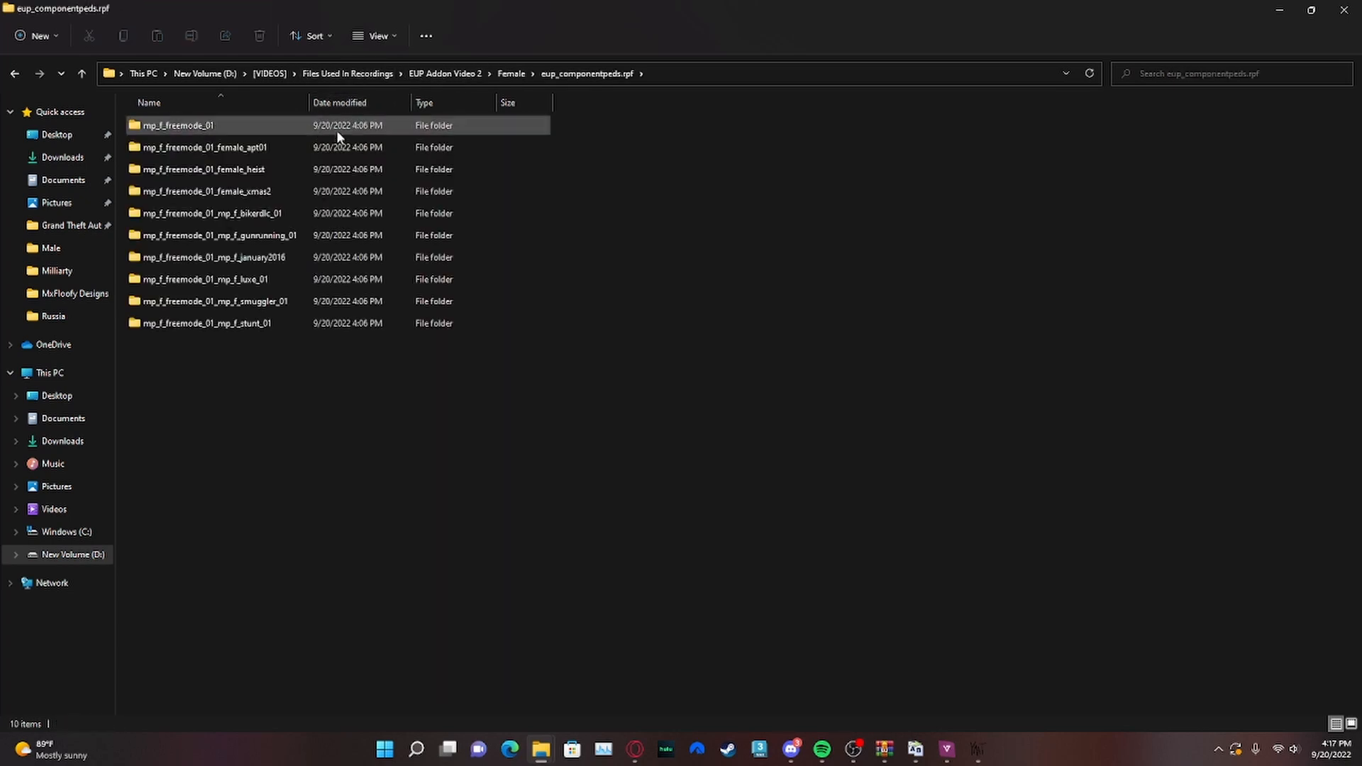
drag(363, 209, 511, 74)
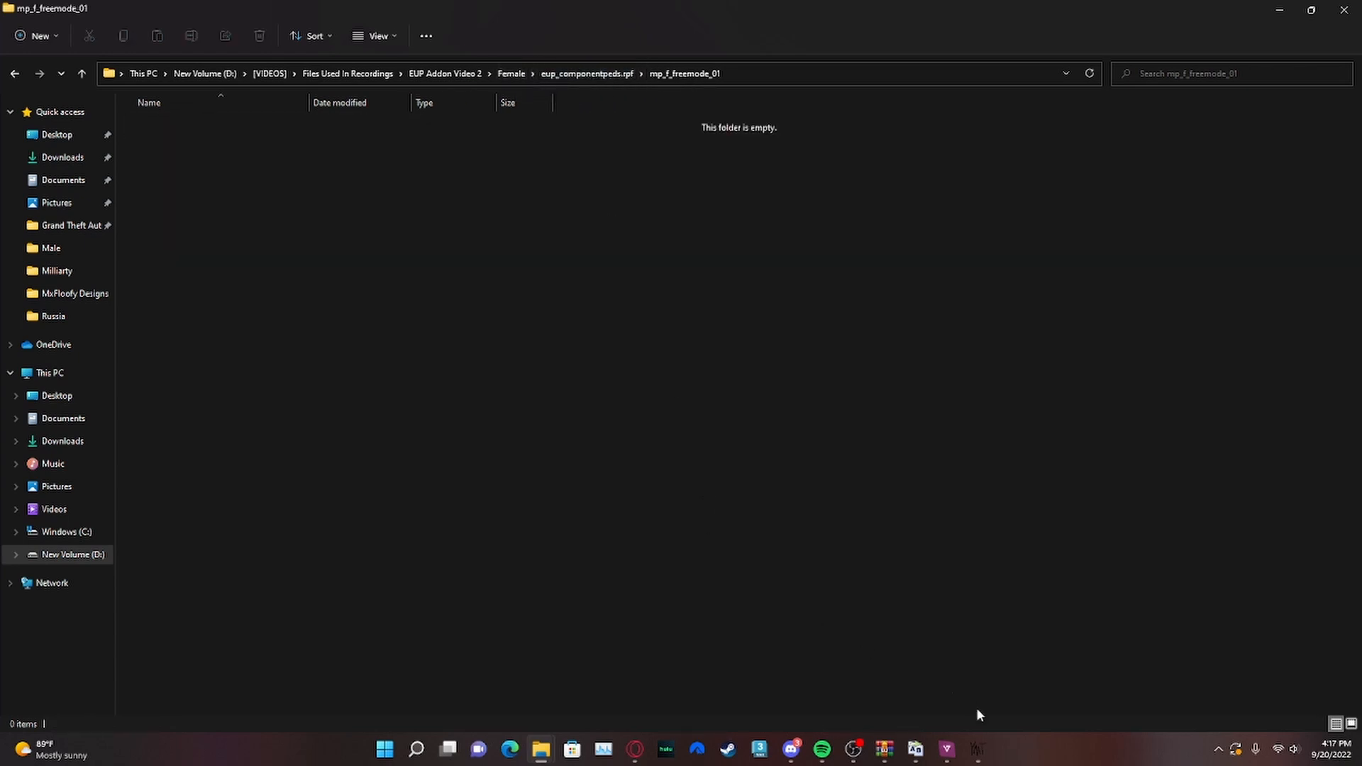
- Switch to alt:V Clothes Tool, add lowr_003_r.ydd from the Female folder as female clothing, and select the new Legs_003 drawable
mouse_move(947, 749)
click(926, 687)
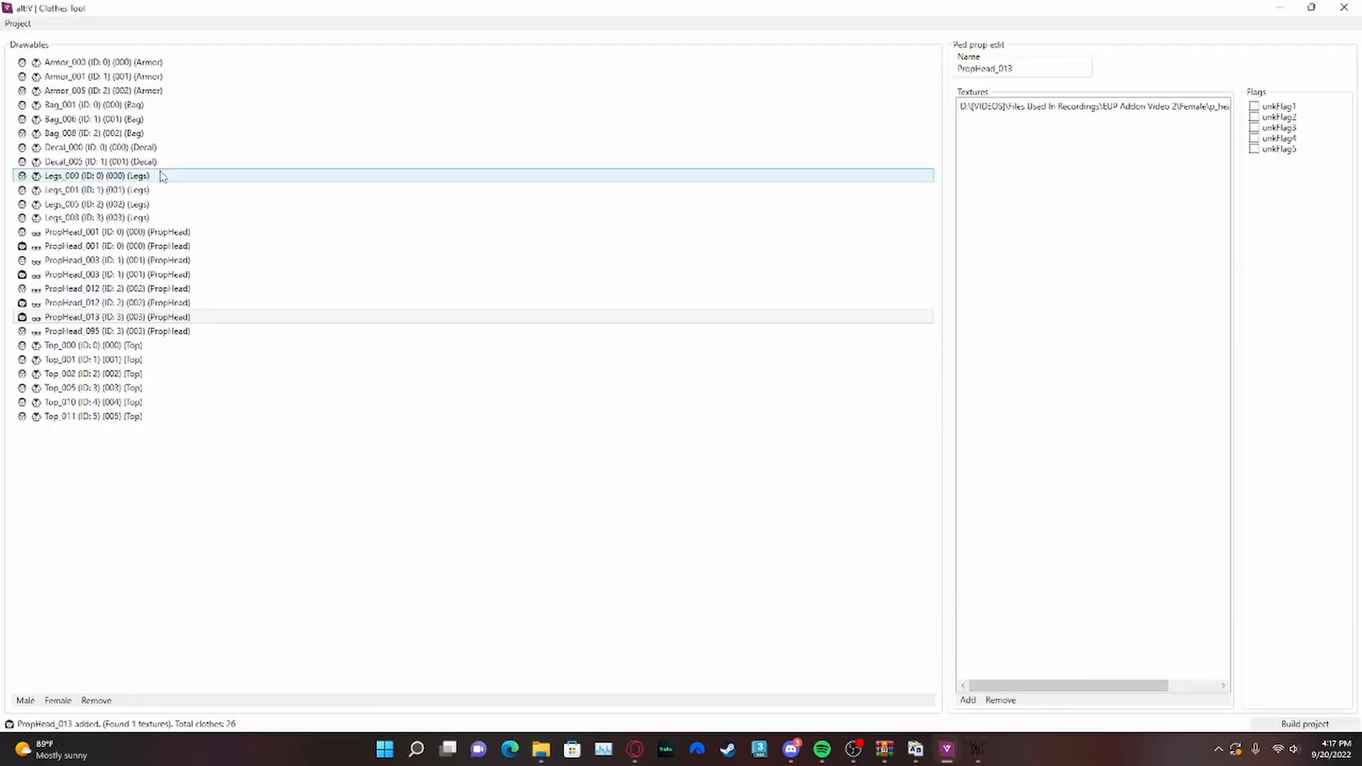
click(58, 700)
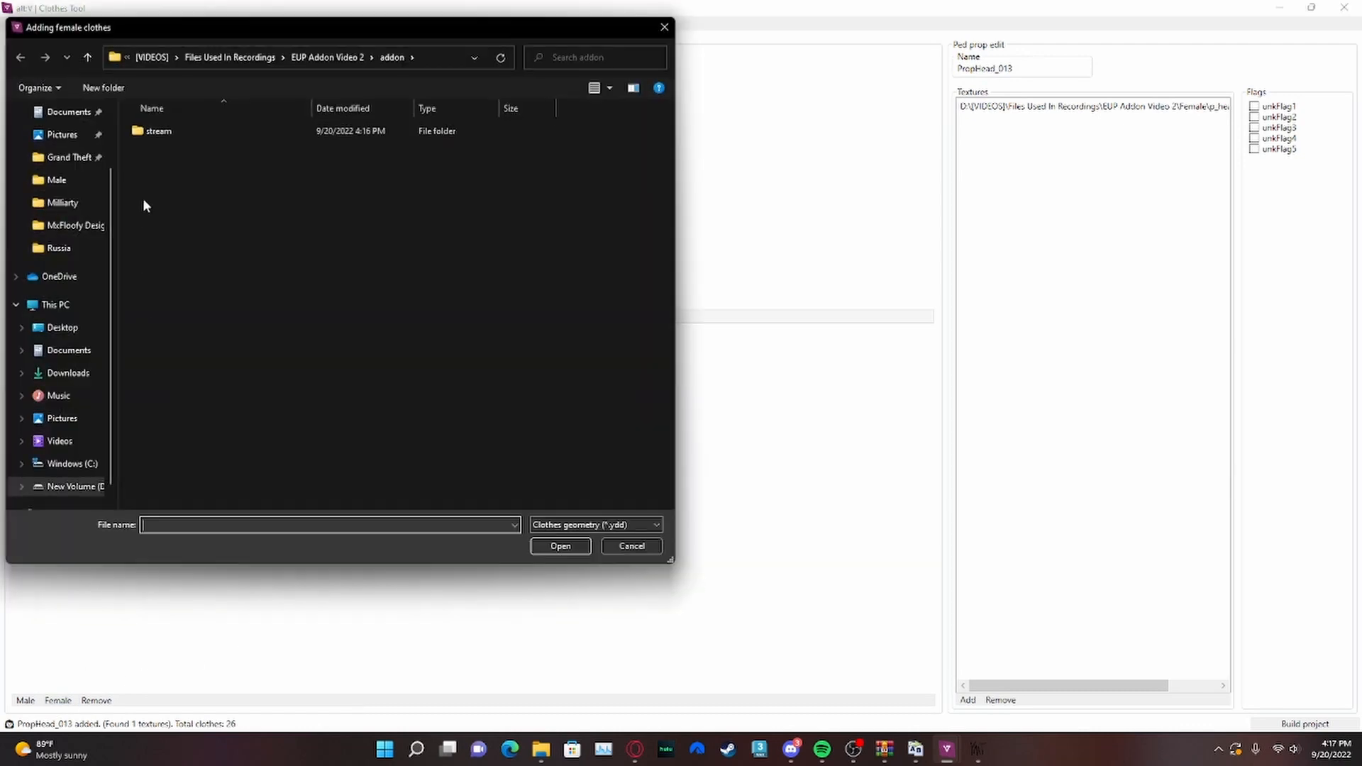
click(344, 57)
double_click(186, 151)
click(240, 178)
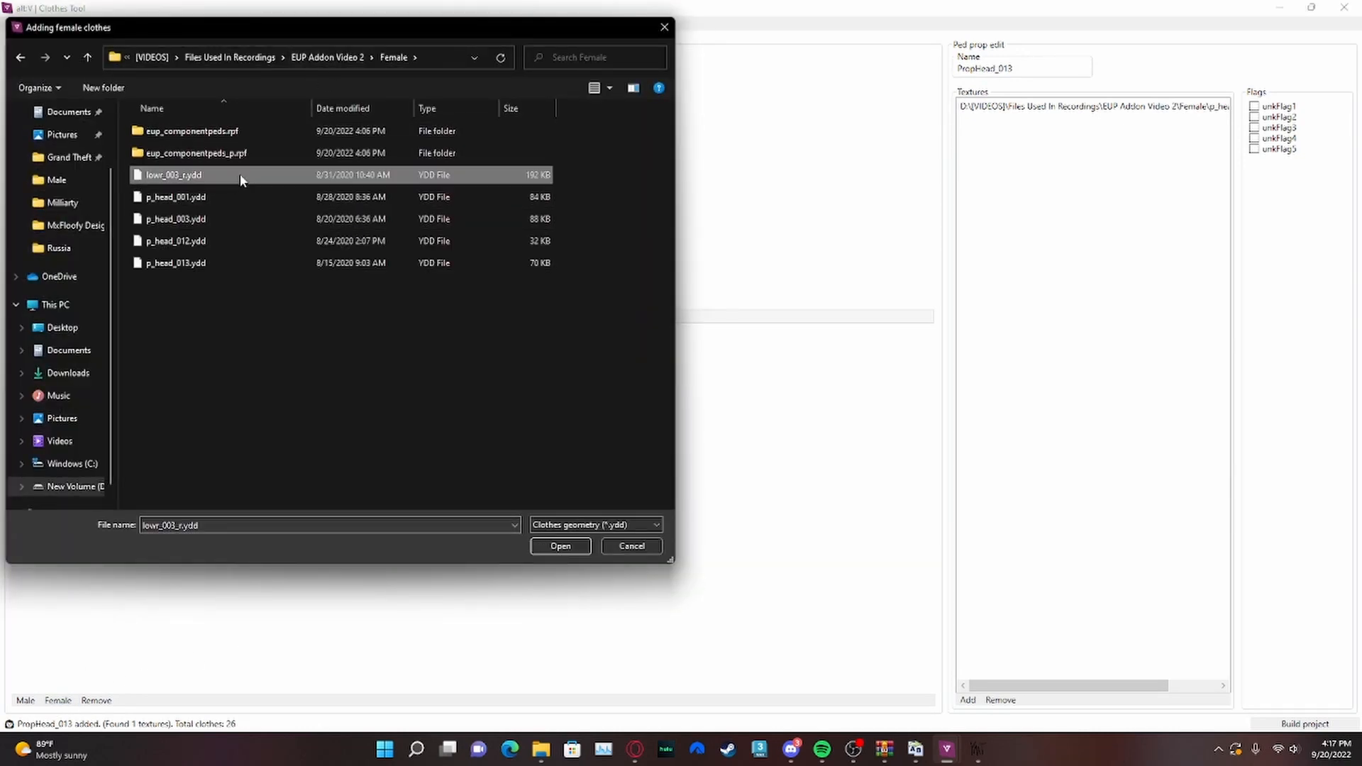
click(572, 544)
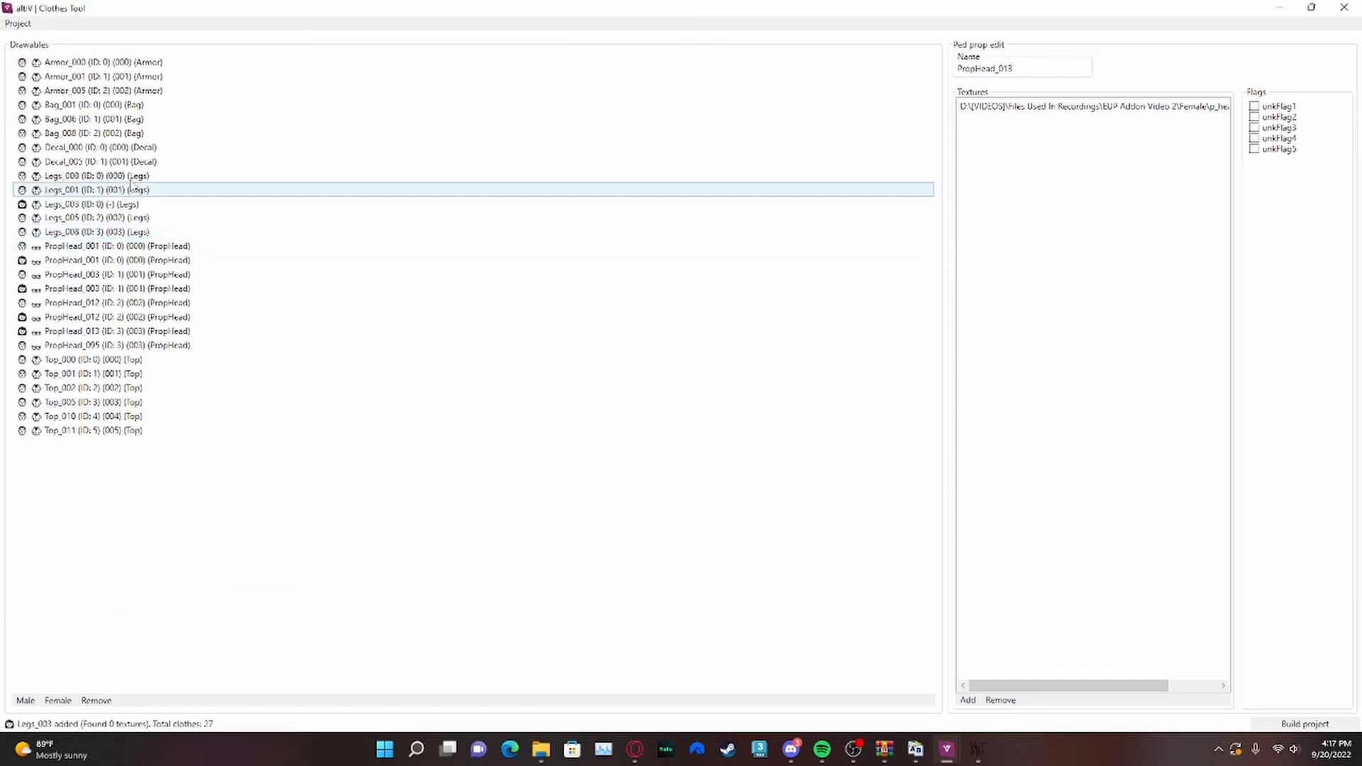
click(103, 205)
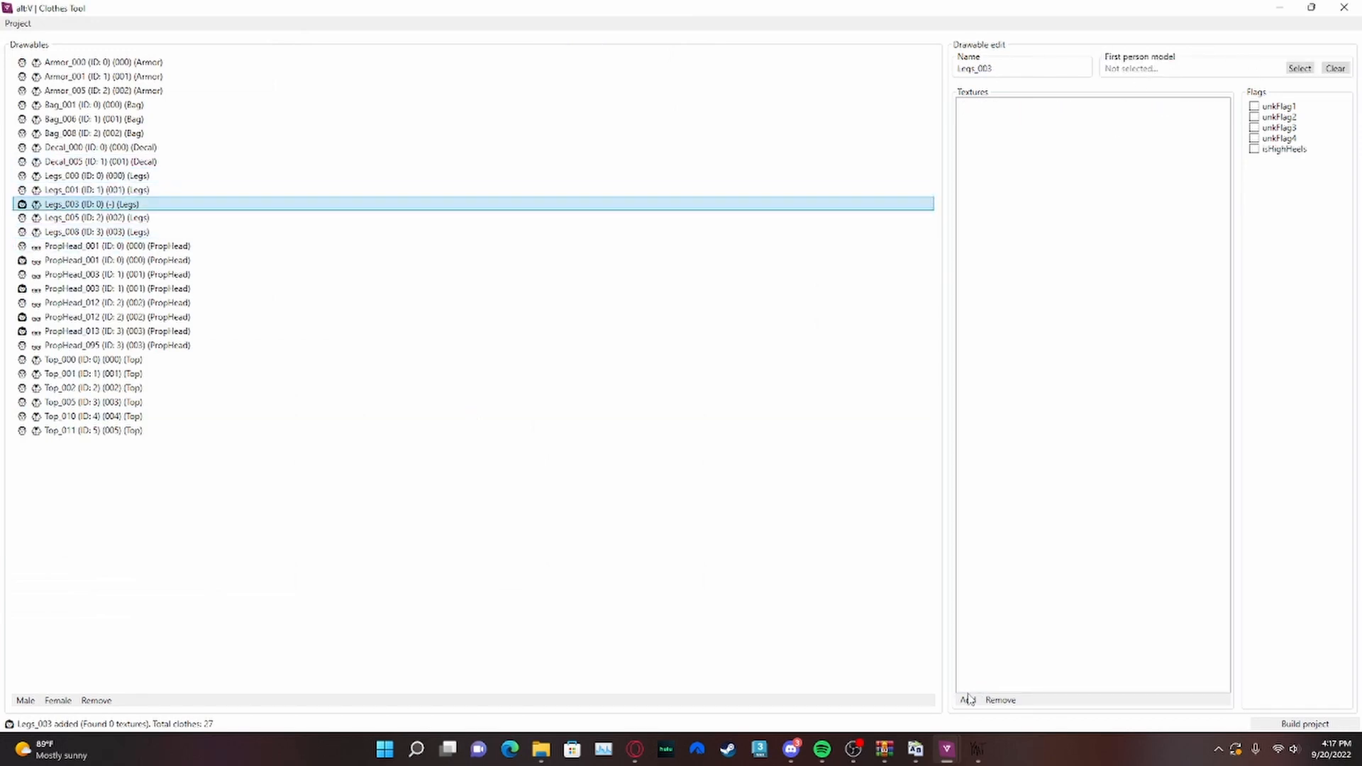
- Add the texture lowr_diff_003_b_whi.ytd from the Female folder to the female Legs_003 drawable
click(967, 700)
click(201, 179)
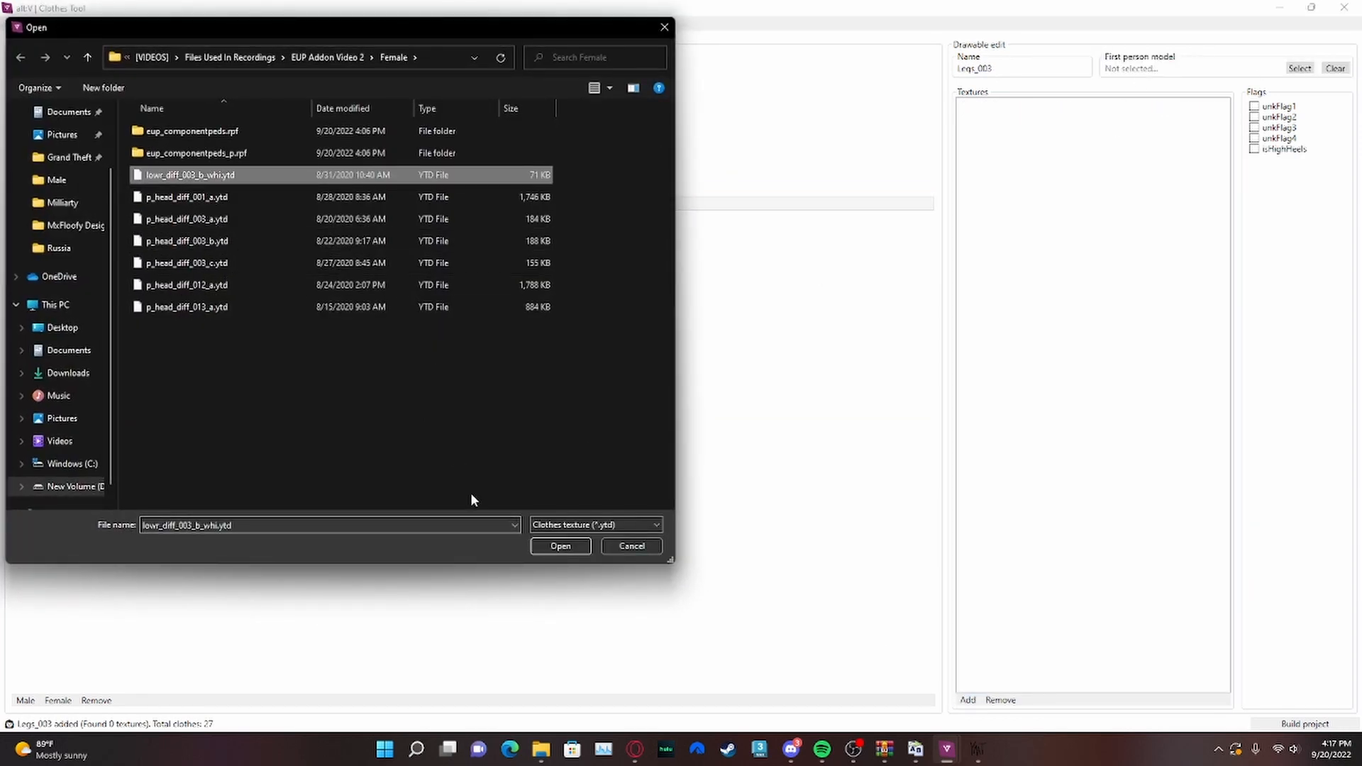
click(561, 547)
- Build the project as a FiveM resource with the collection name lscsoeup, output to the addon folder in EUP Addon Video 2
click(1324, 725)
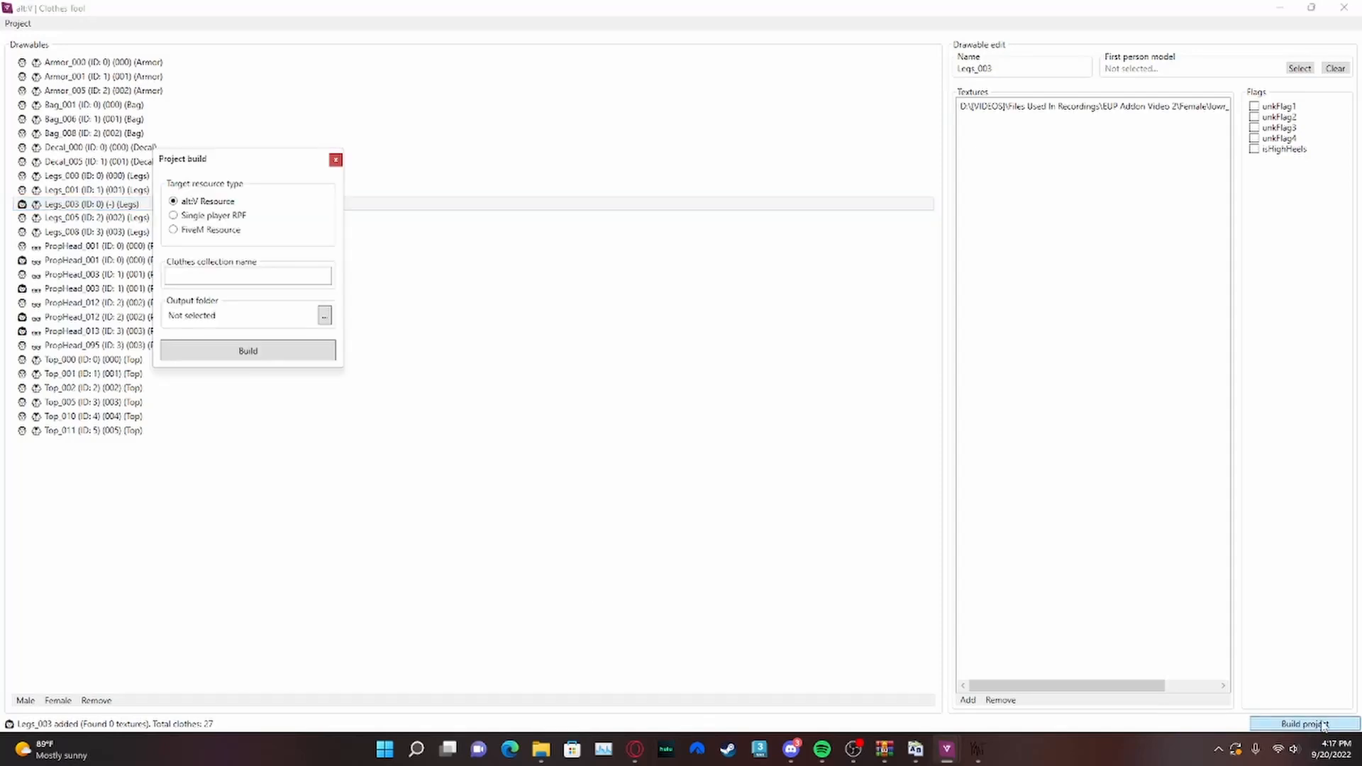
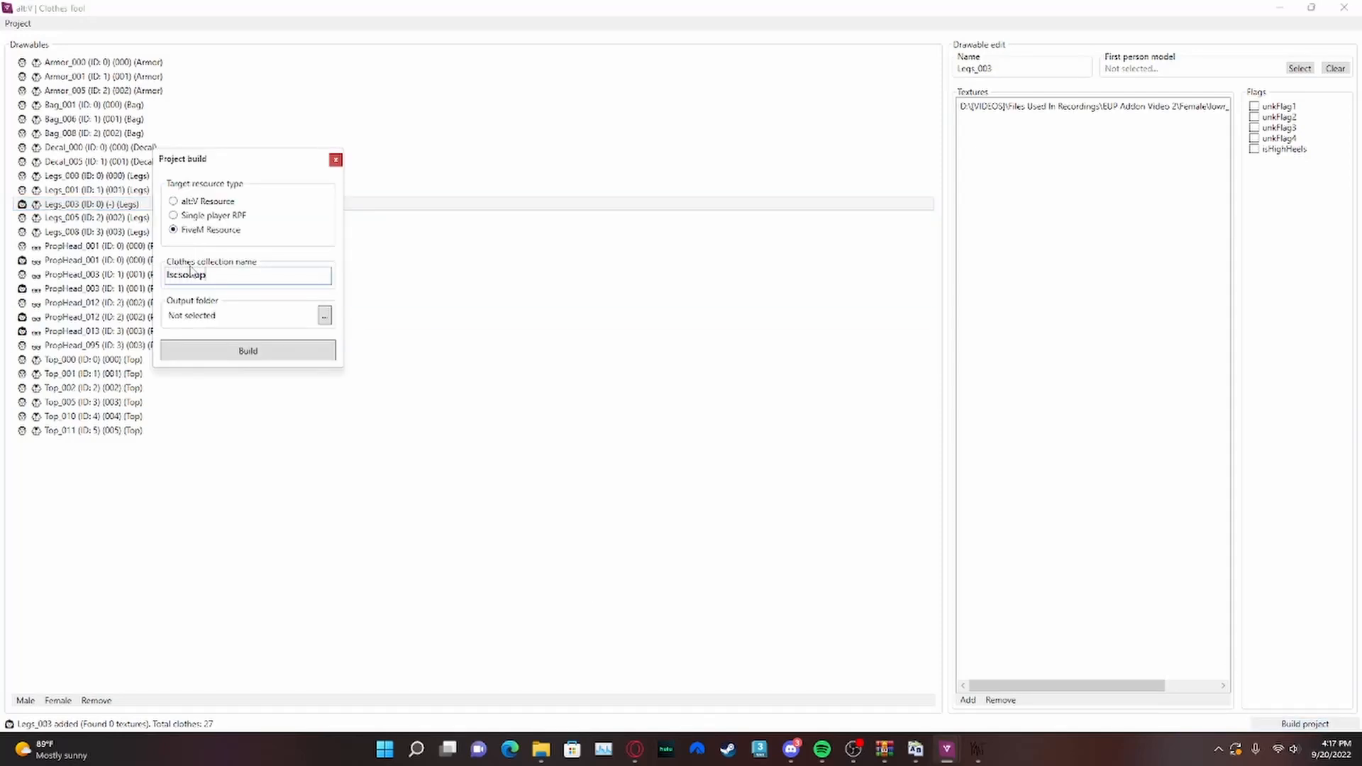
click(324, 315)
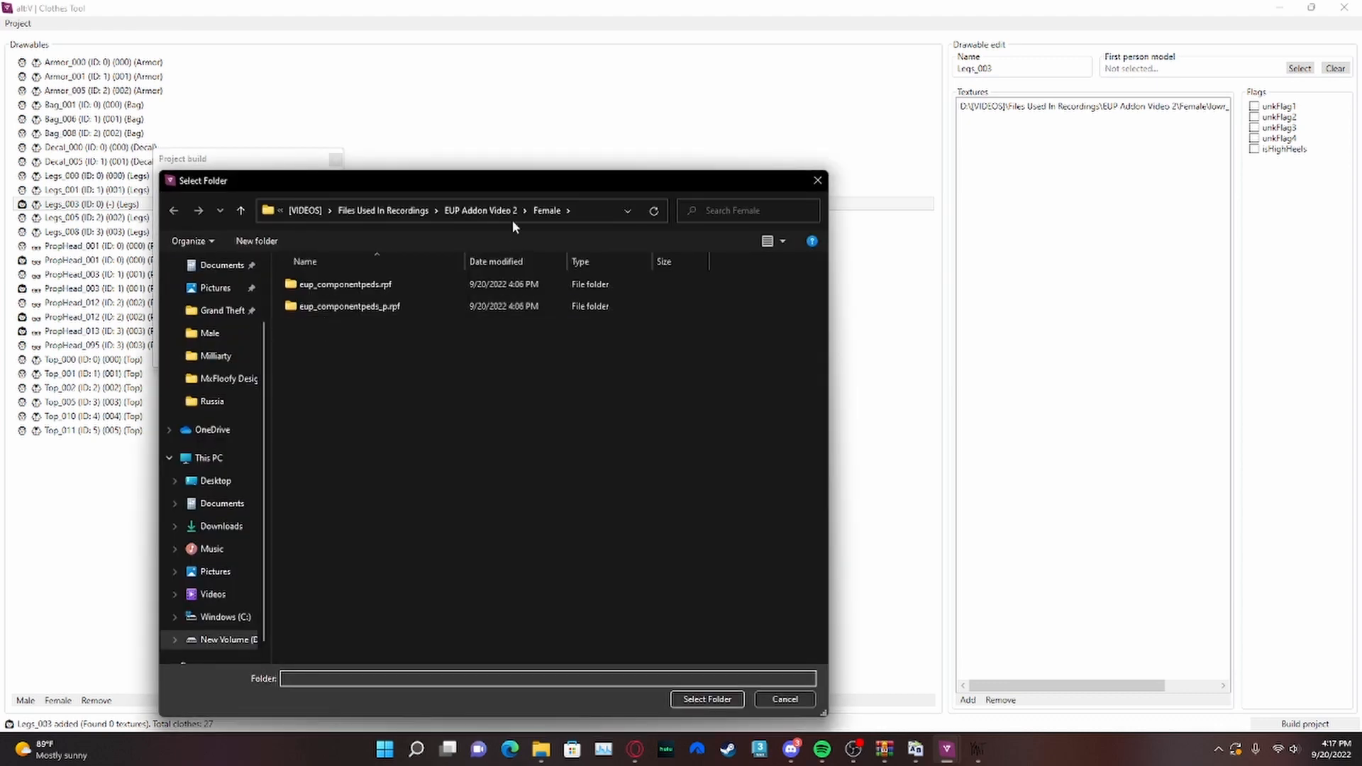
click(401, 210)
double_click(331, 307)
click(330, 287)
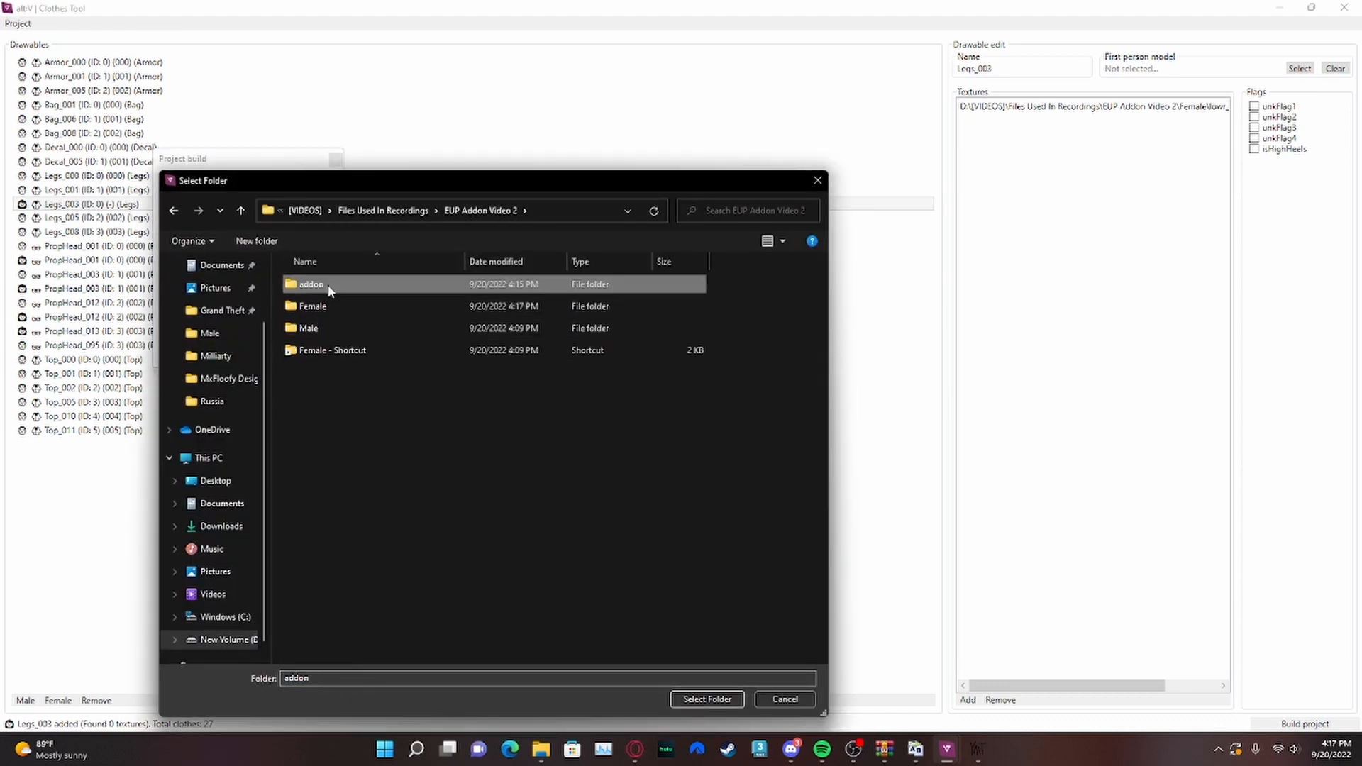
click(703, 699)
click(211, 352)
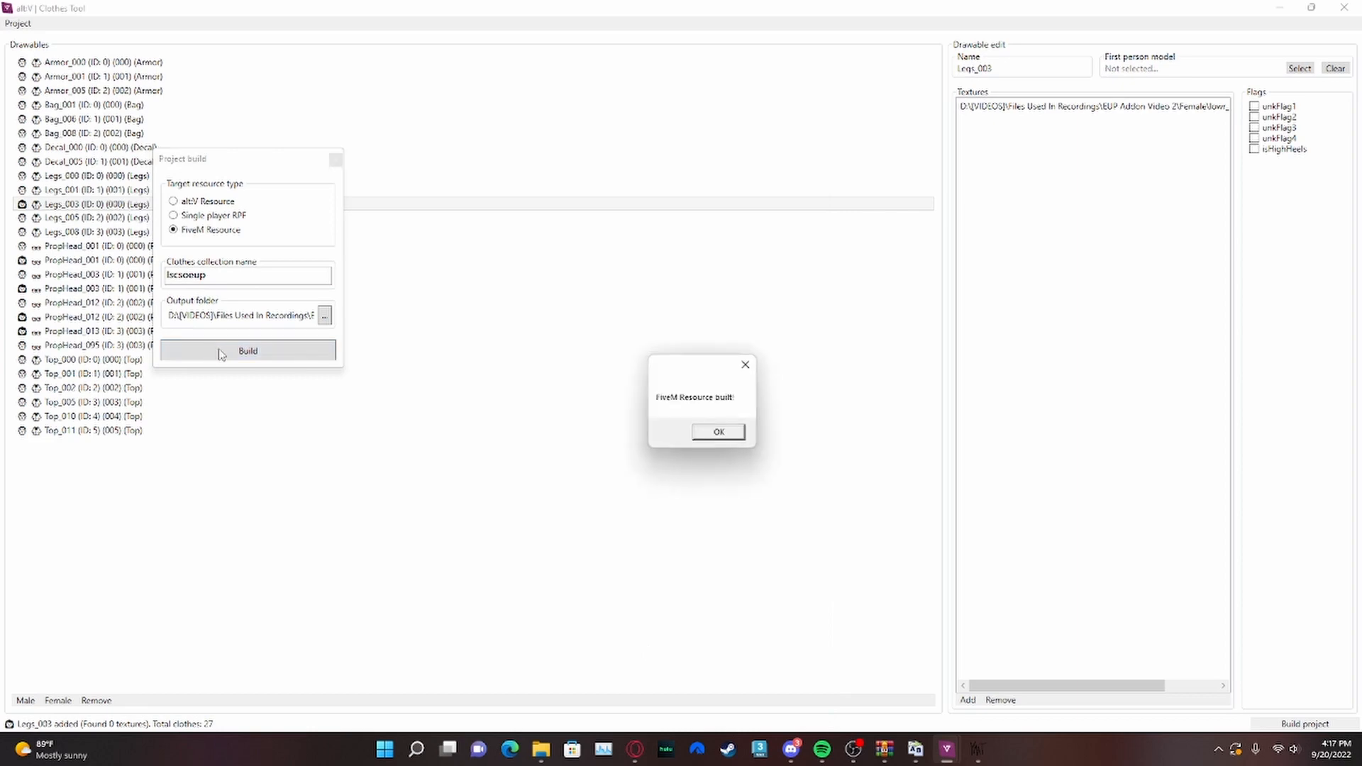
click(701, 430)
- Switch to YMTEditor and save the male YMT over mp_m_freemode_01_mp_m_lscsoeup.ymt in the addon's stream folder
mouse_move(541, 749)
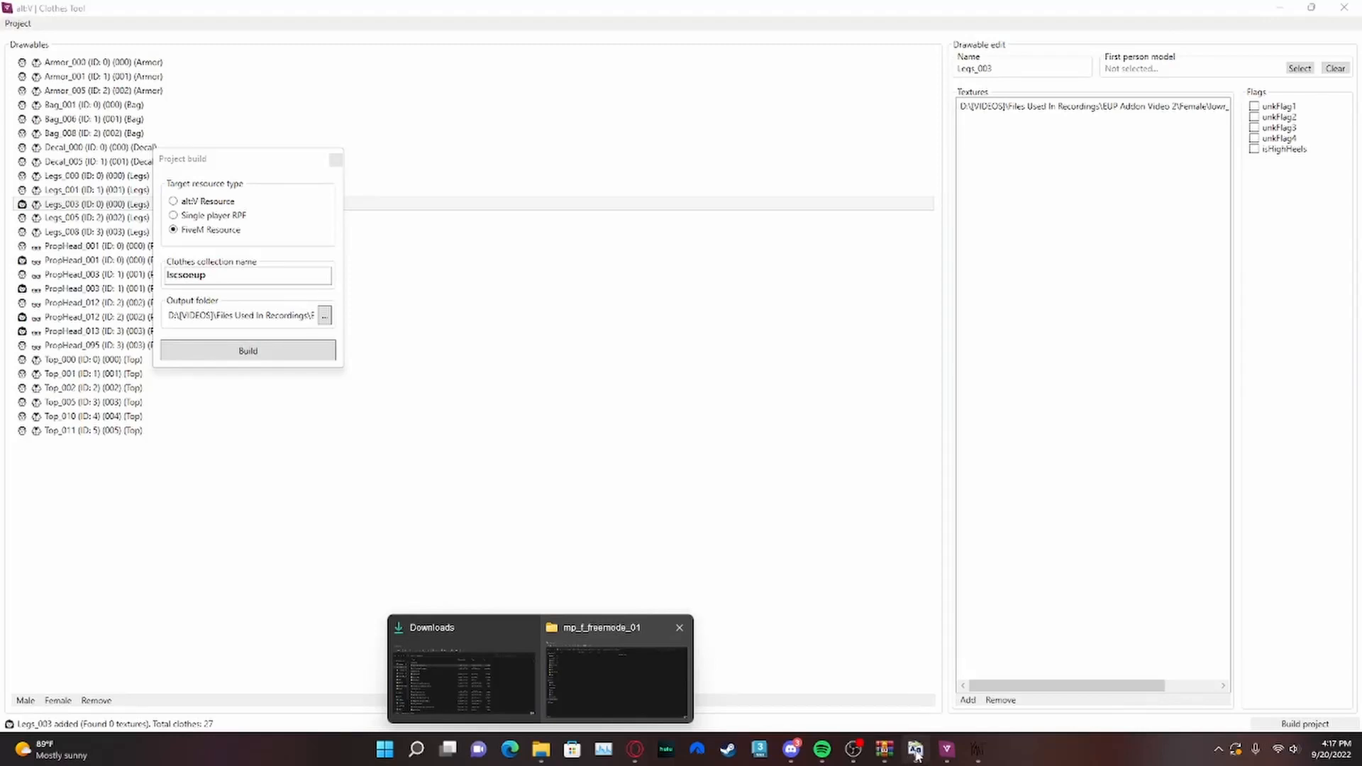
click(978, 750)
click(336, 160)
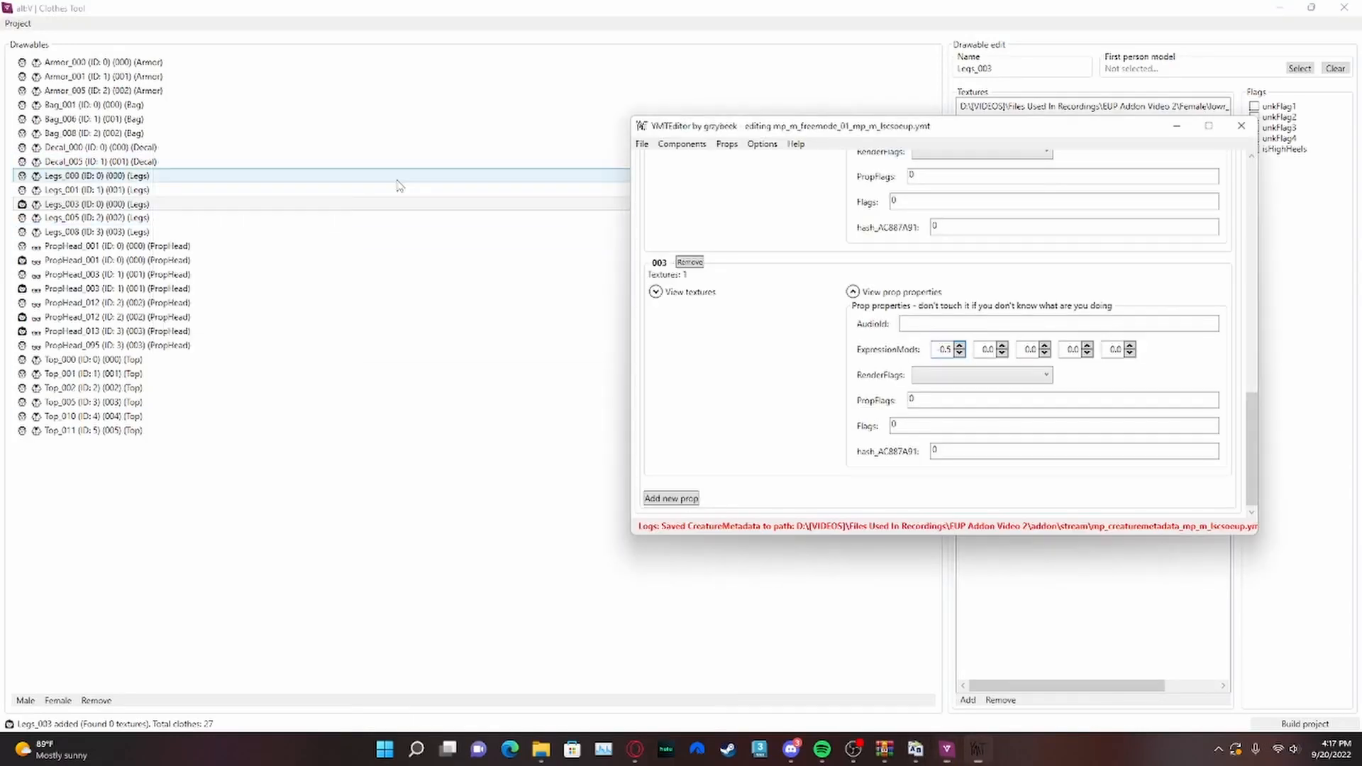
click(642, 143)
click(667, 210)
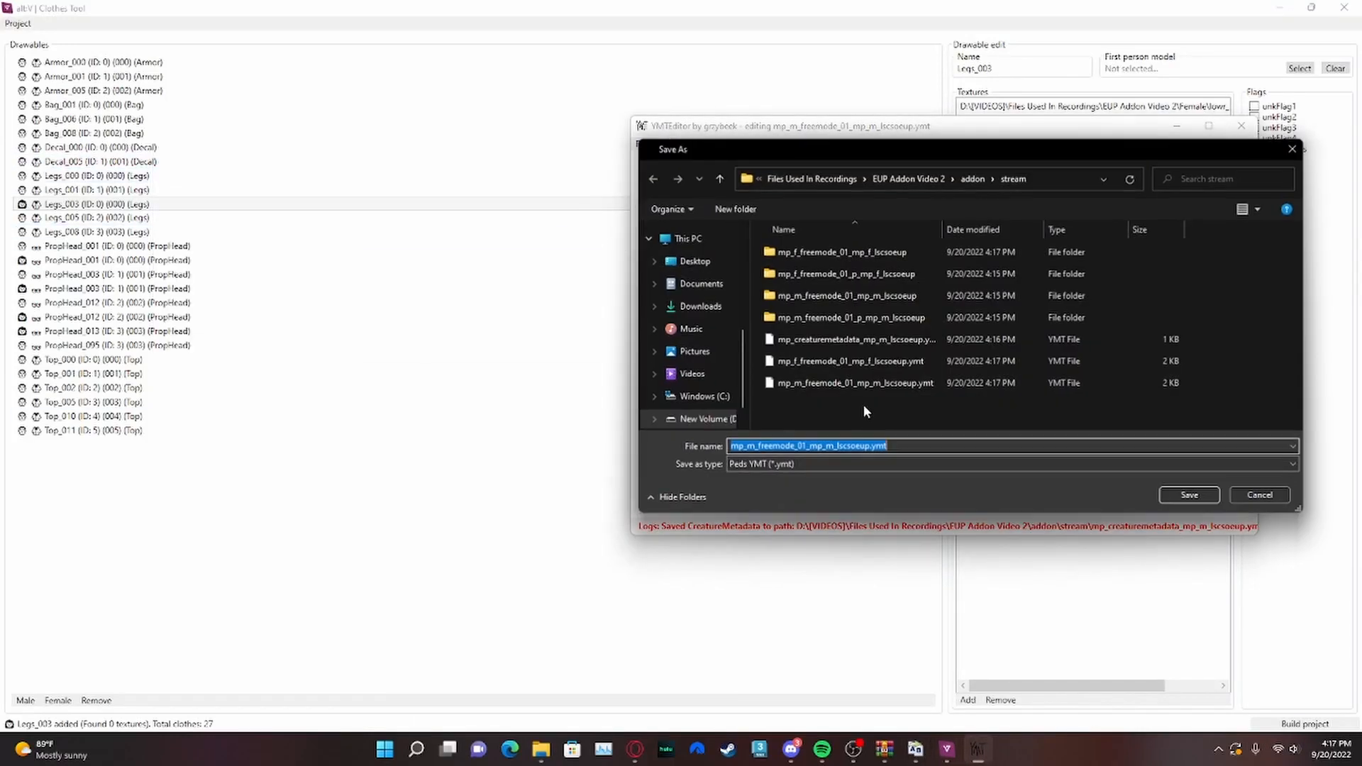
click(1204, 495)
click(745, 447)
click(800, 441)
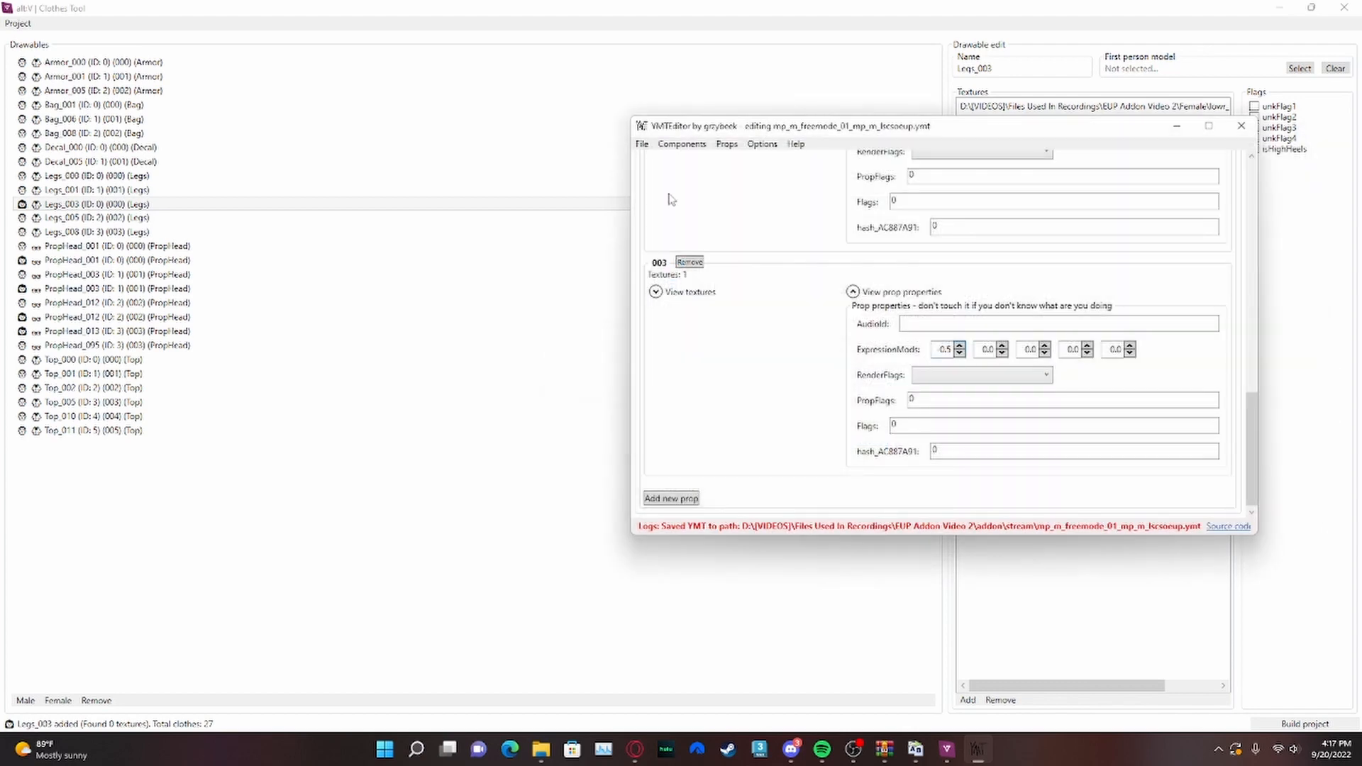
- Regenerate the male creature metadata, overwriting mp_creaturemetadata_mp_m_lscsoeup.ymt in the stream folder
click(643, 143)
click(642, 143)
click(642, 143)
click(681, 264)
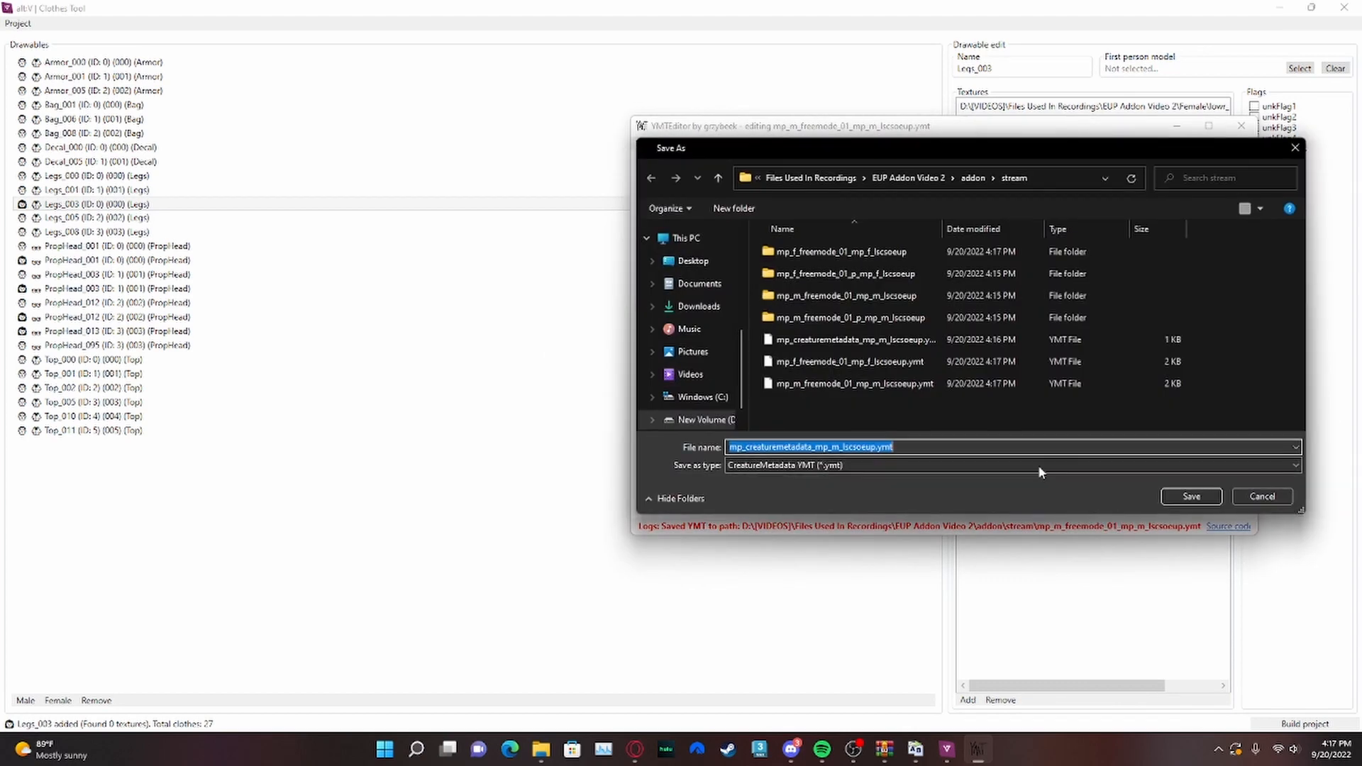
click(1192, 496)
click(760, 447)
click(807, 445)
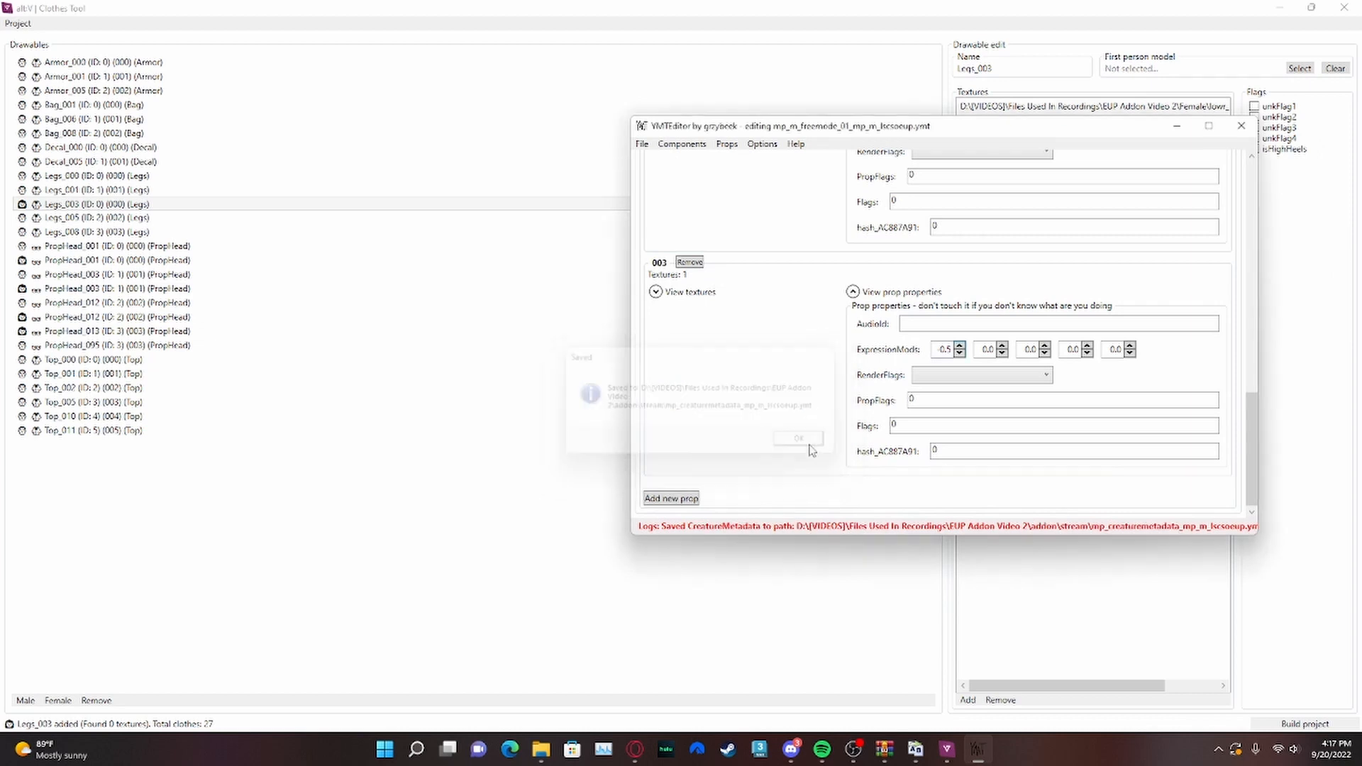
- Open the female file mp_f_freemode_01_mp_f_lscsoeup.ymt from the stream folder
click(644, 147)
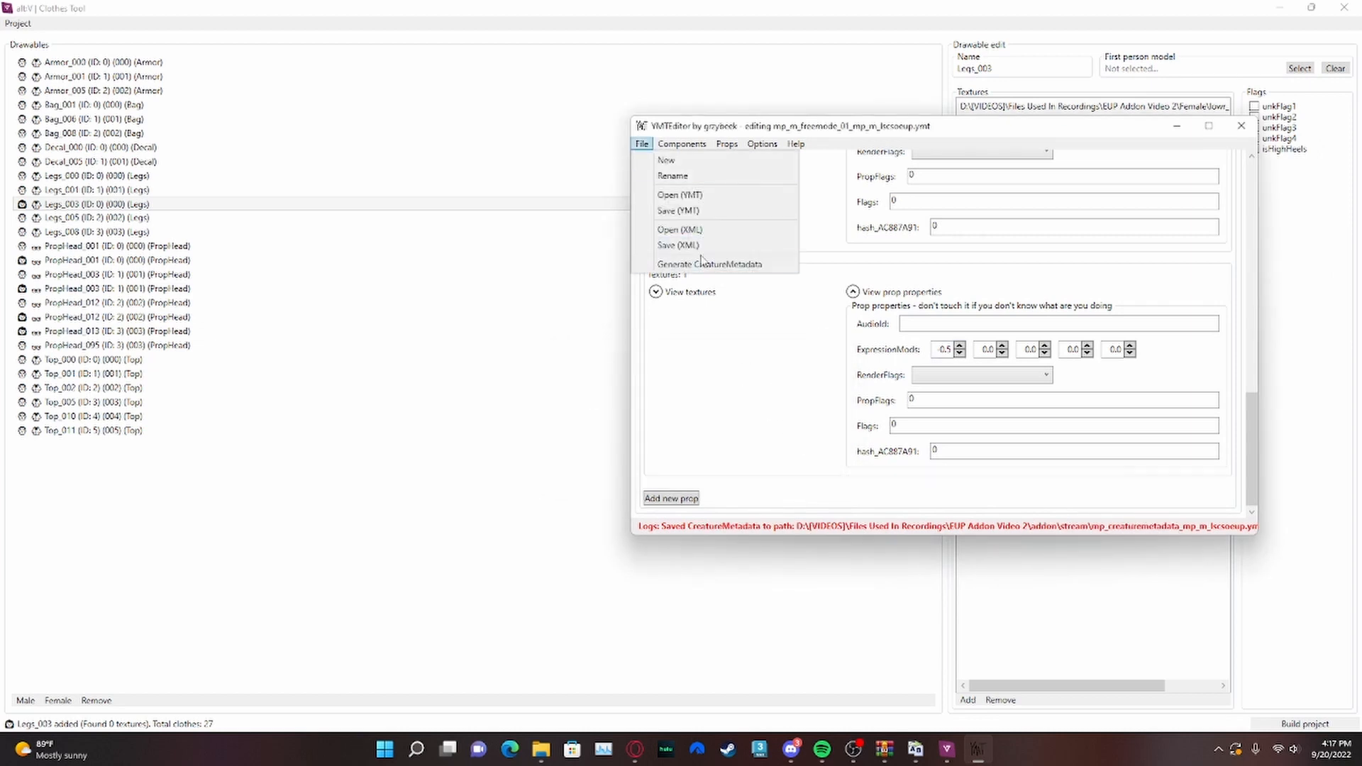
click(679, 194)
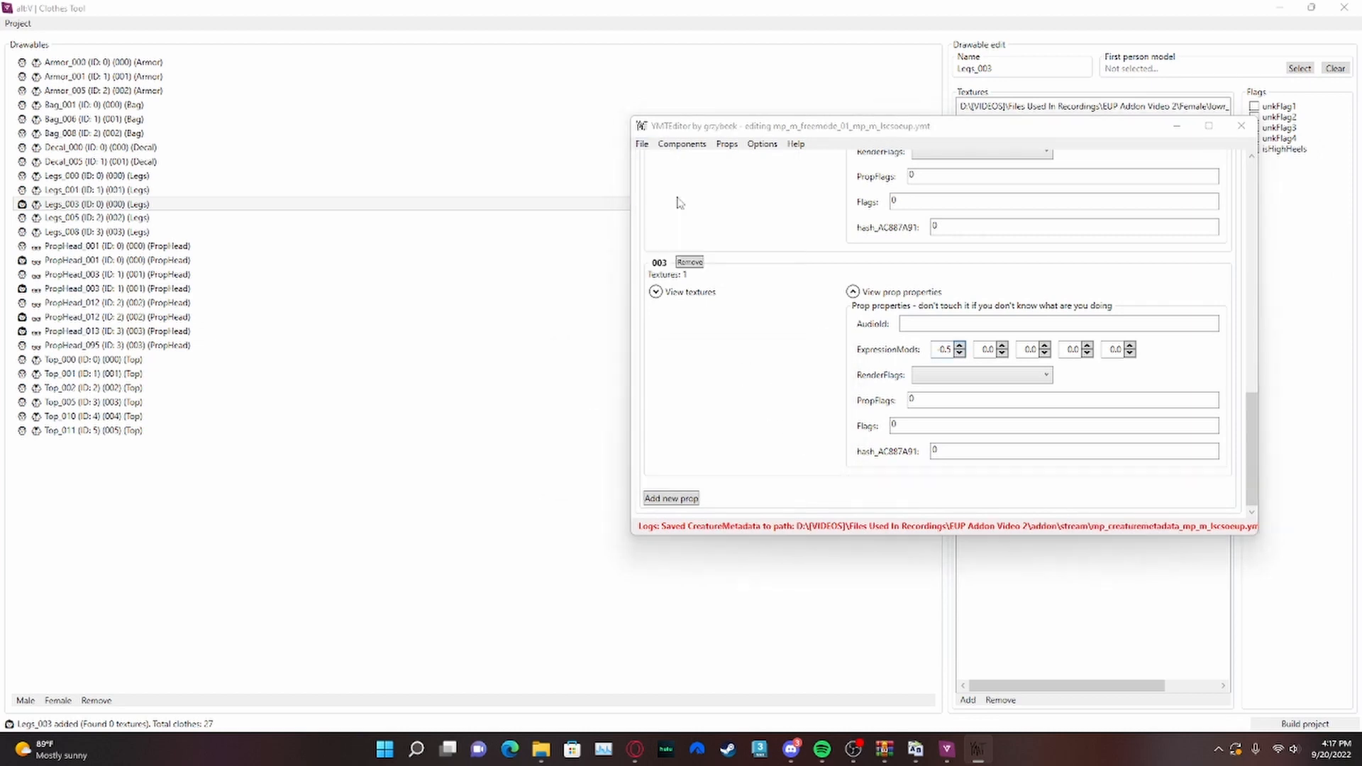
double_click(805, 362)
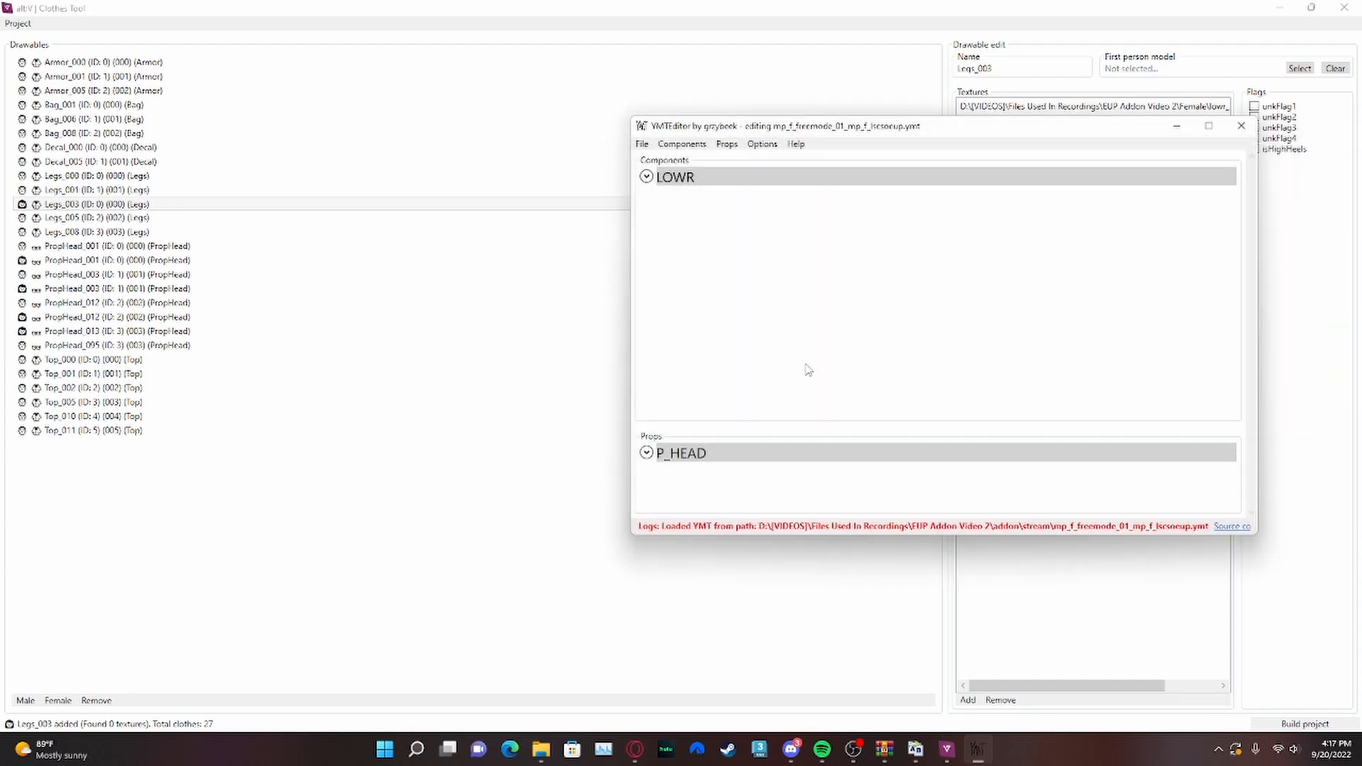
- Set the first ExpressionMods value of P_HEAD props 000 and 001 to -0.5
click(708, 452)
click(853, 298)
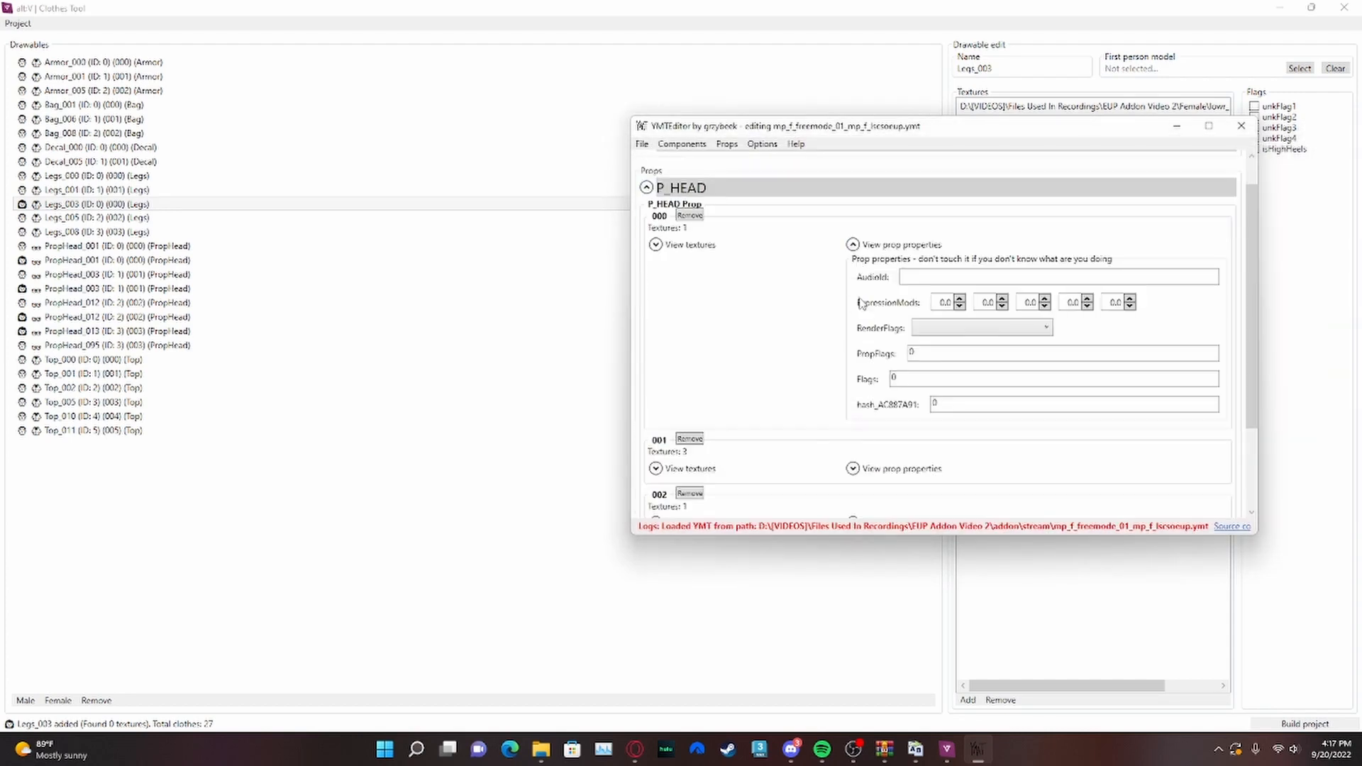
scroll(970, 248, down, 2)
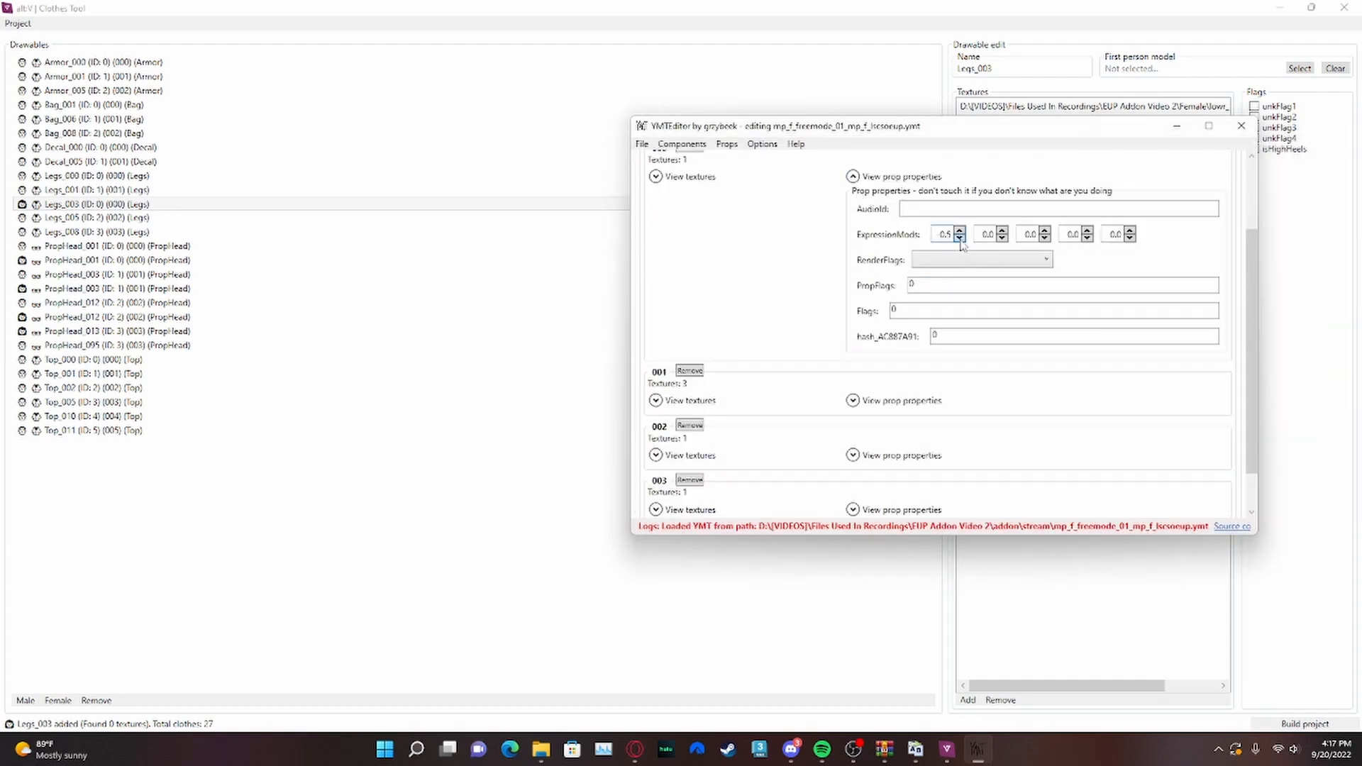
click(910, 403)
scroll(975, 335, down, 2)
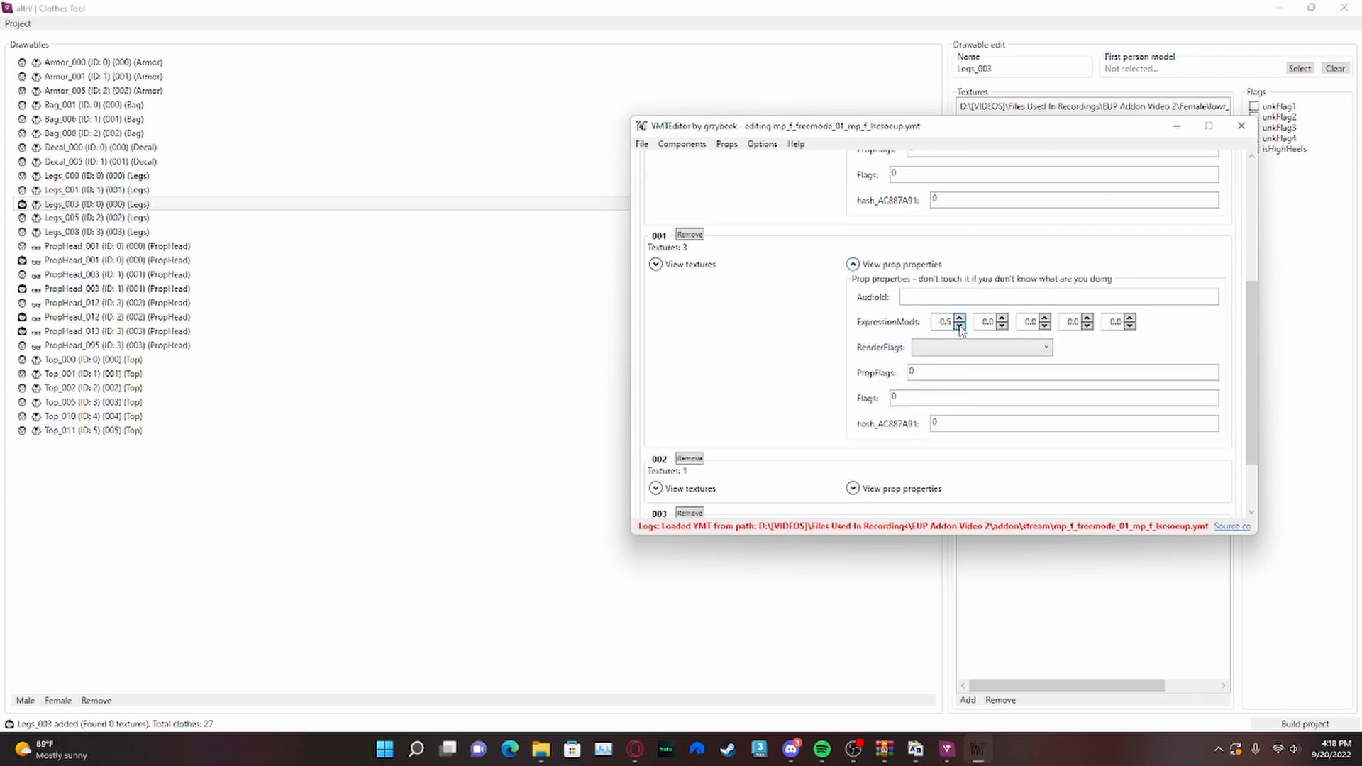
click(960, 327)
- Set the first ExpressionMods value of P_HEAD prop 002 to -0.5, and expand and collapse the properties of prop 003
scroll(944, 340, down, 1)
click(911, 408)
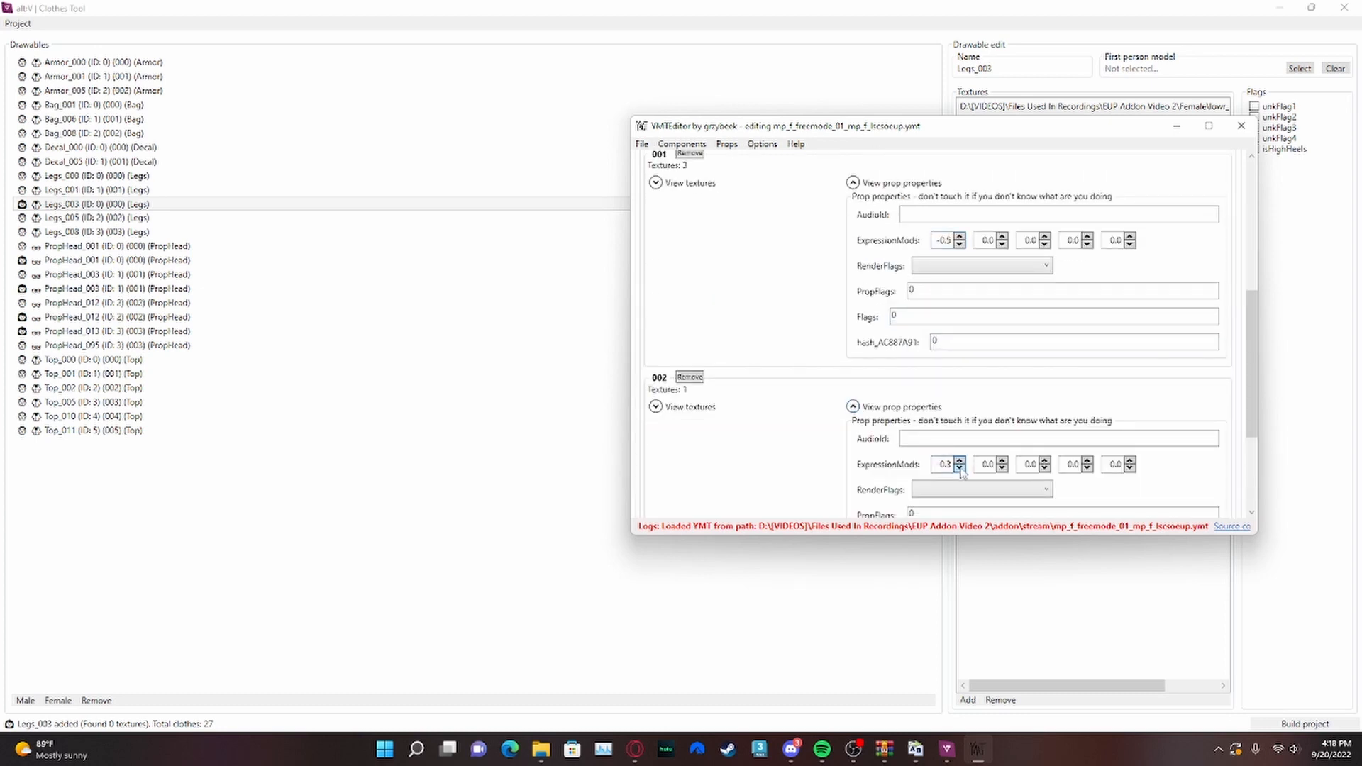
click(960, 461)
scroll(962, 454, down, 2)
scroll(951, 397, down, 1)
click(928, 462)
scroll(928, 462, down, 2)
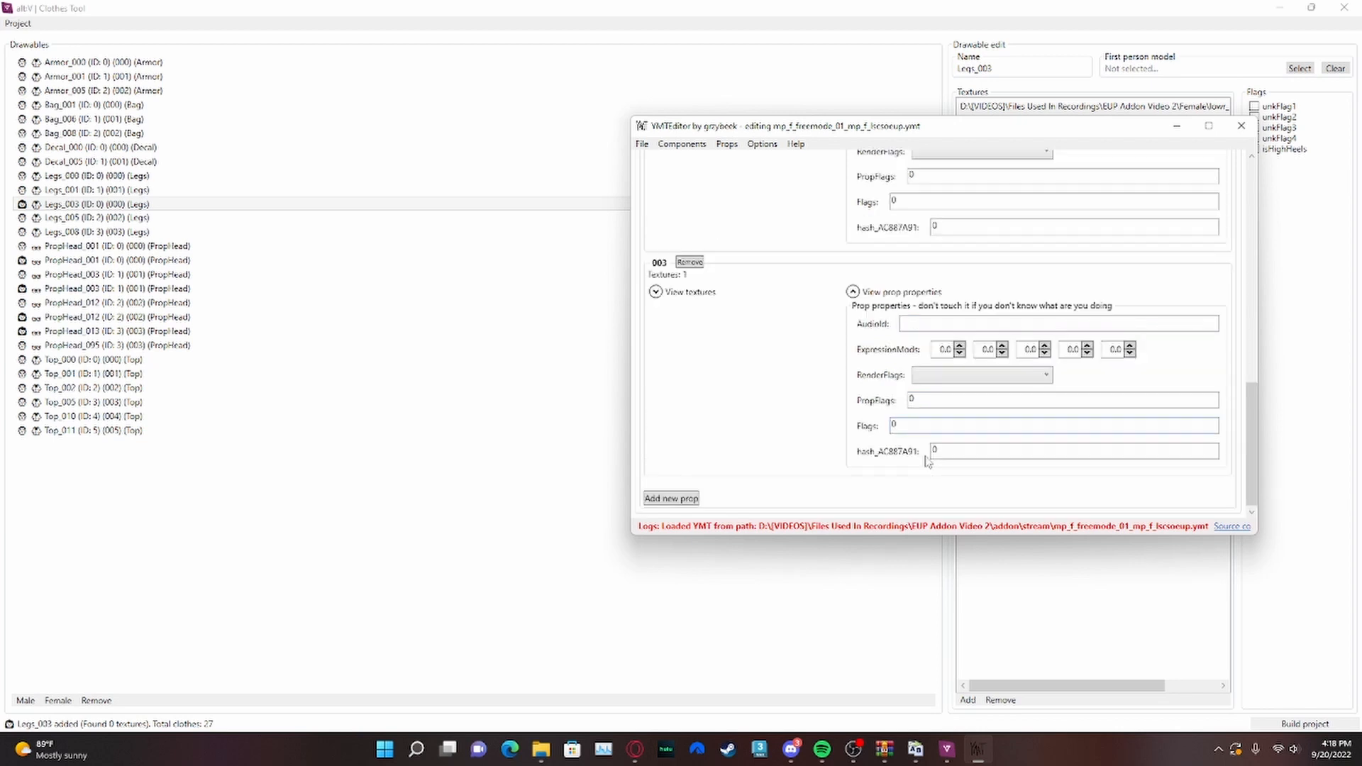
click(853, 291)
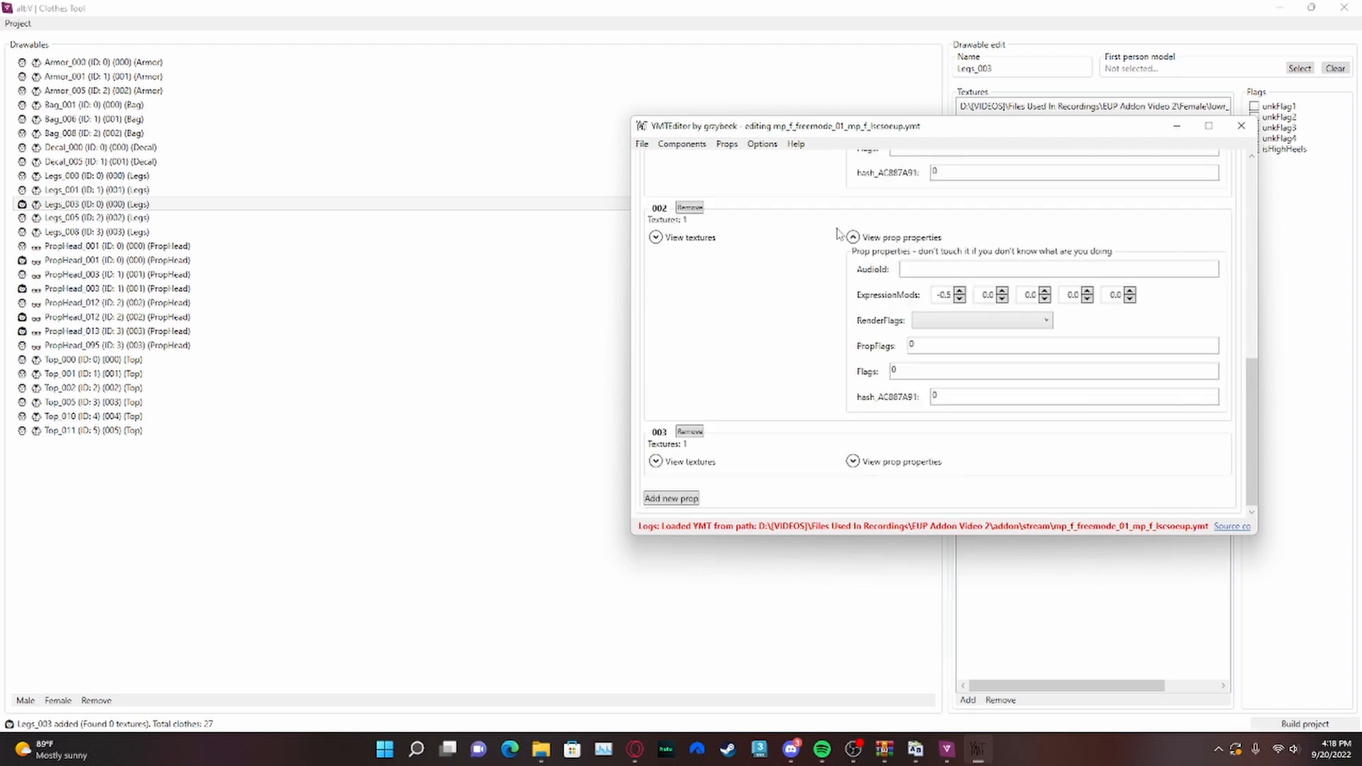
- Save the female YMT over mp_f_freemode_01_mp_f_lscsoeup.ymt in the stream folder
click(642, 144)
click(681, 213)
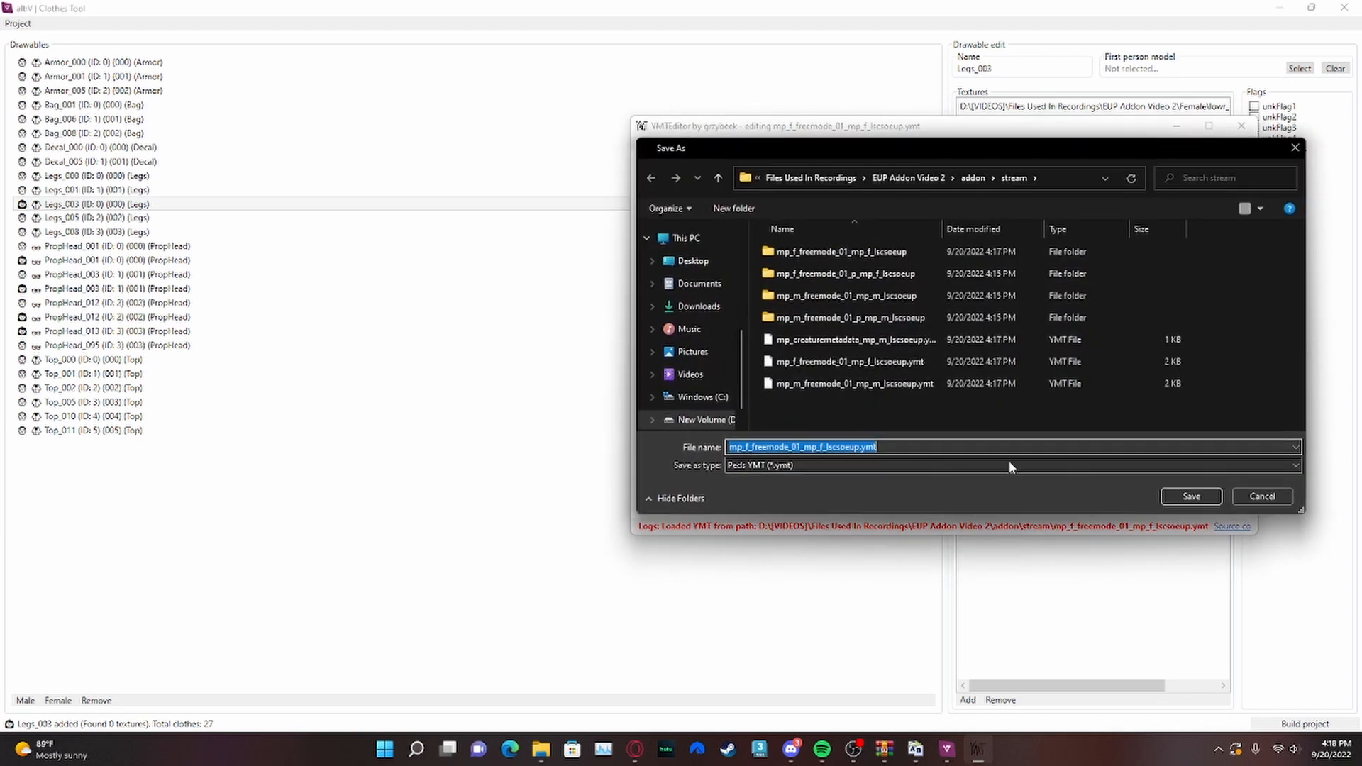
click(1171, 497)
key(Return)
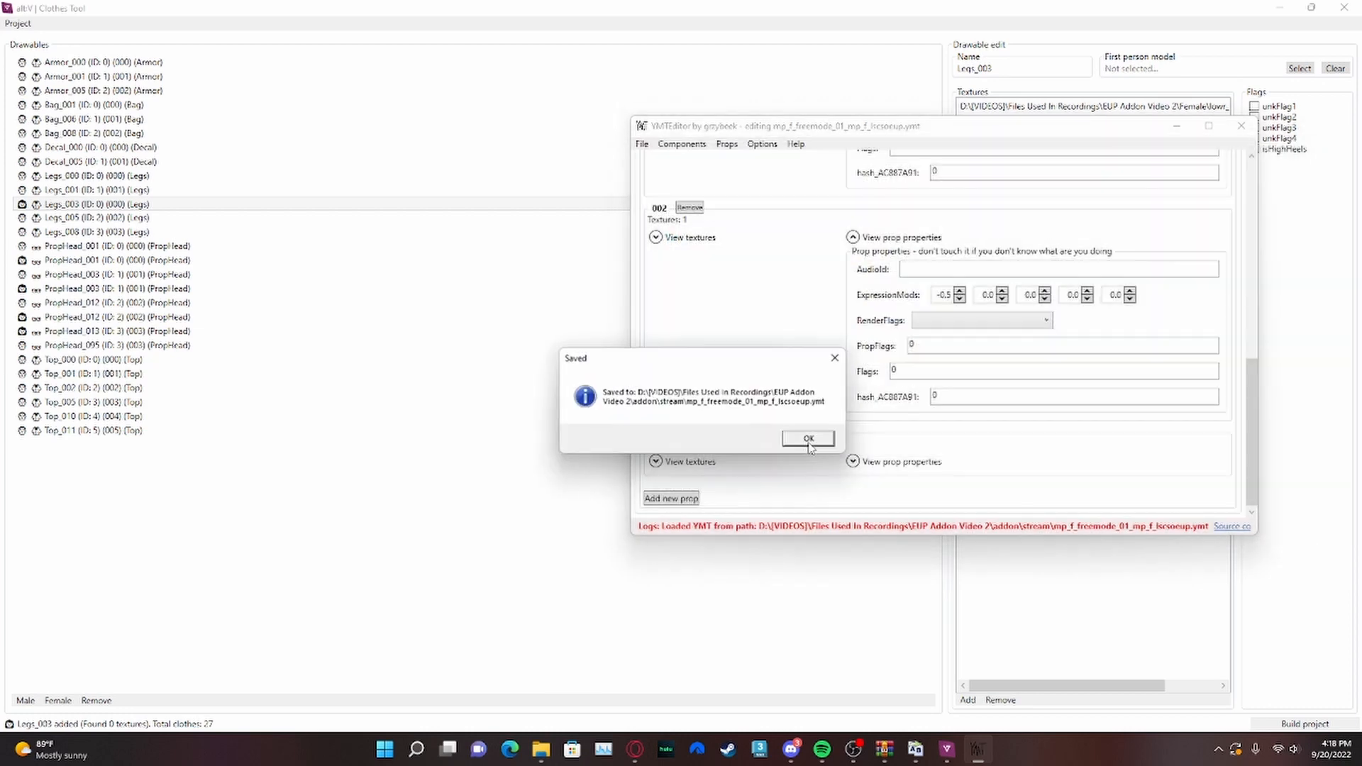
click(807, 435)
- Generate the female creature metadata and save it as mp_creaturemetadata_mp_f_lscsoeup.ymt in the stream folder
click(643, 144)
click(674, 265)
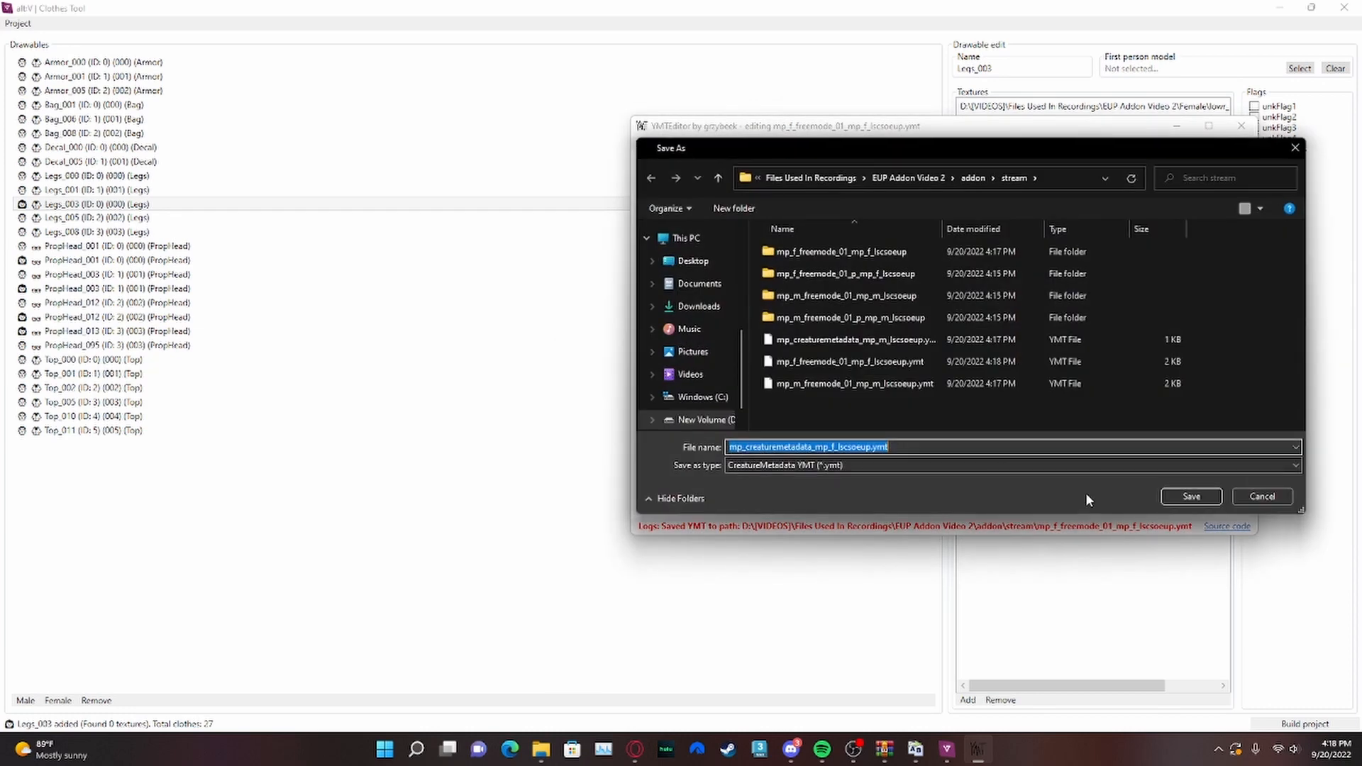
click(1189, 498)
click(796, 442)
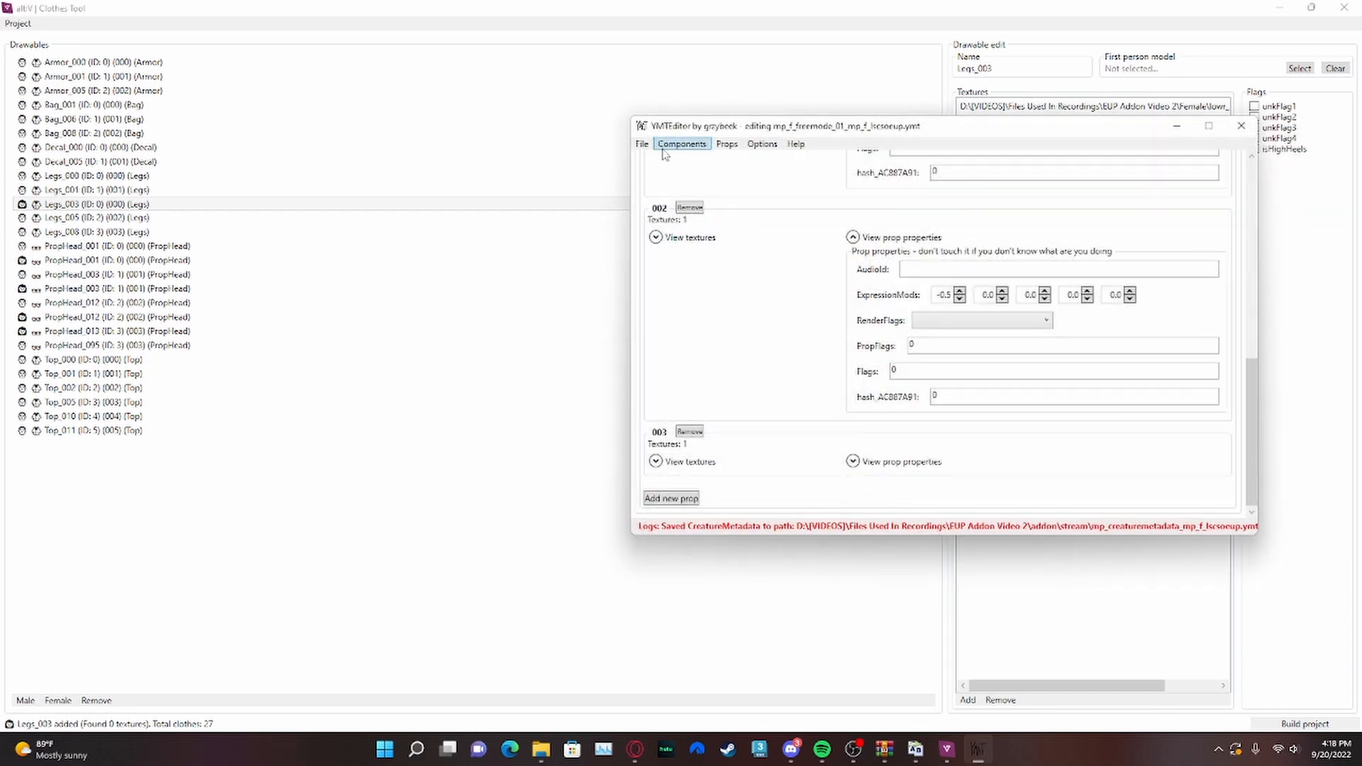
- Examine the female LOWR component's drawable 000, including its texture entry and the available texID values
scroll(754, 268, up, 10)
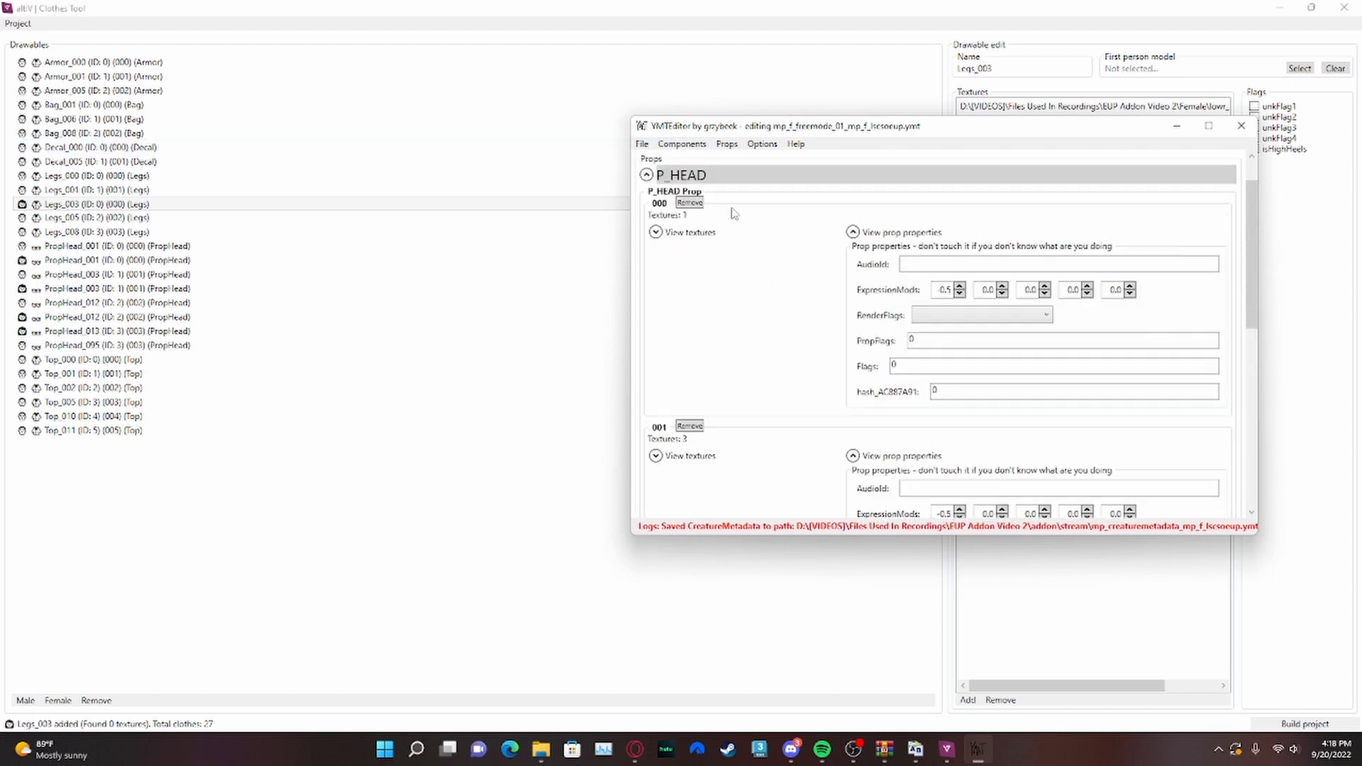
click(701, 177)
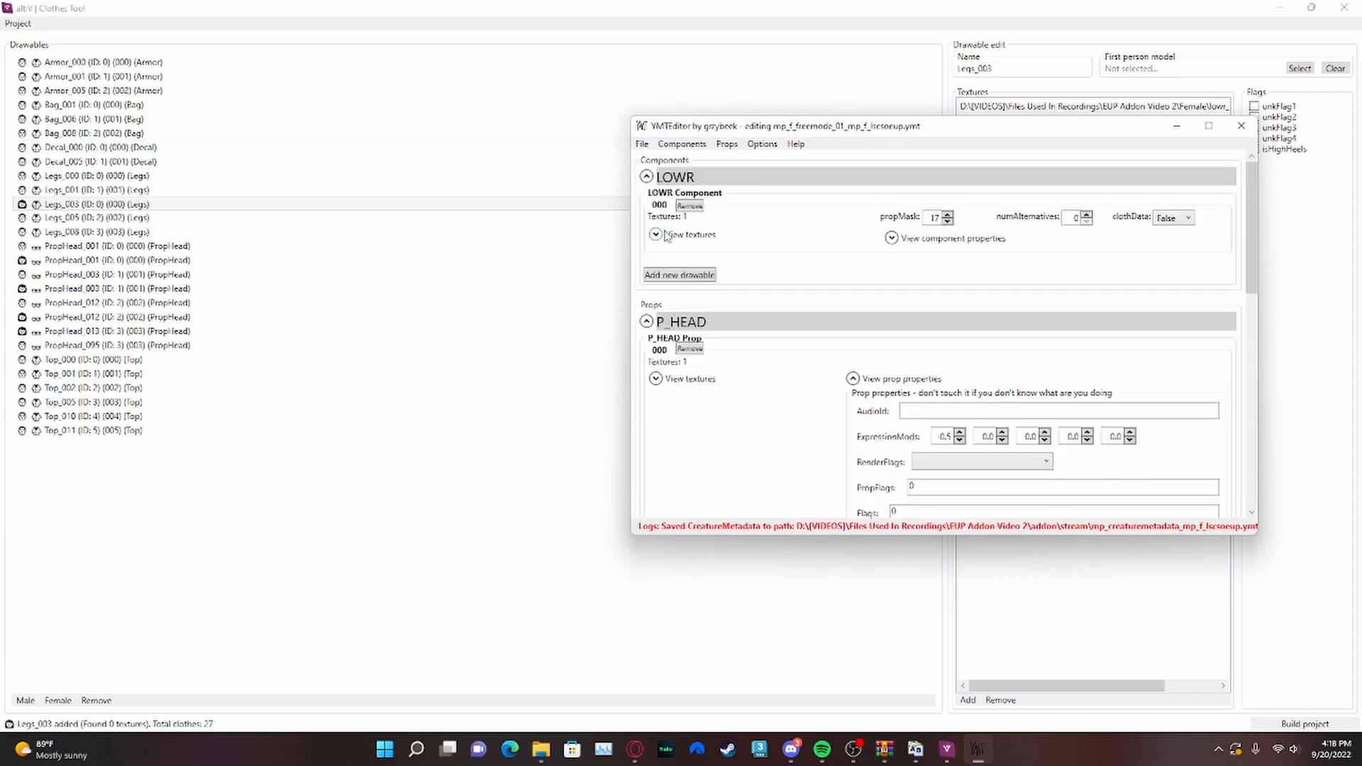
mouse_move(921, 218)
drag(667, 128, 571, 81)
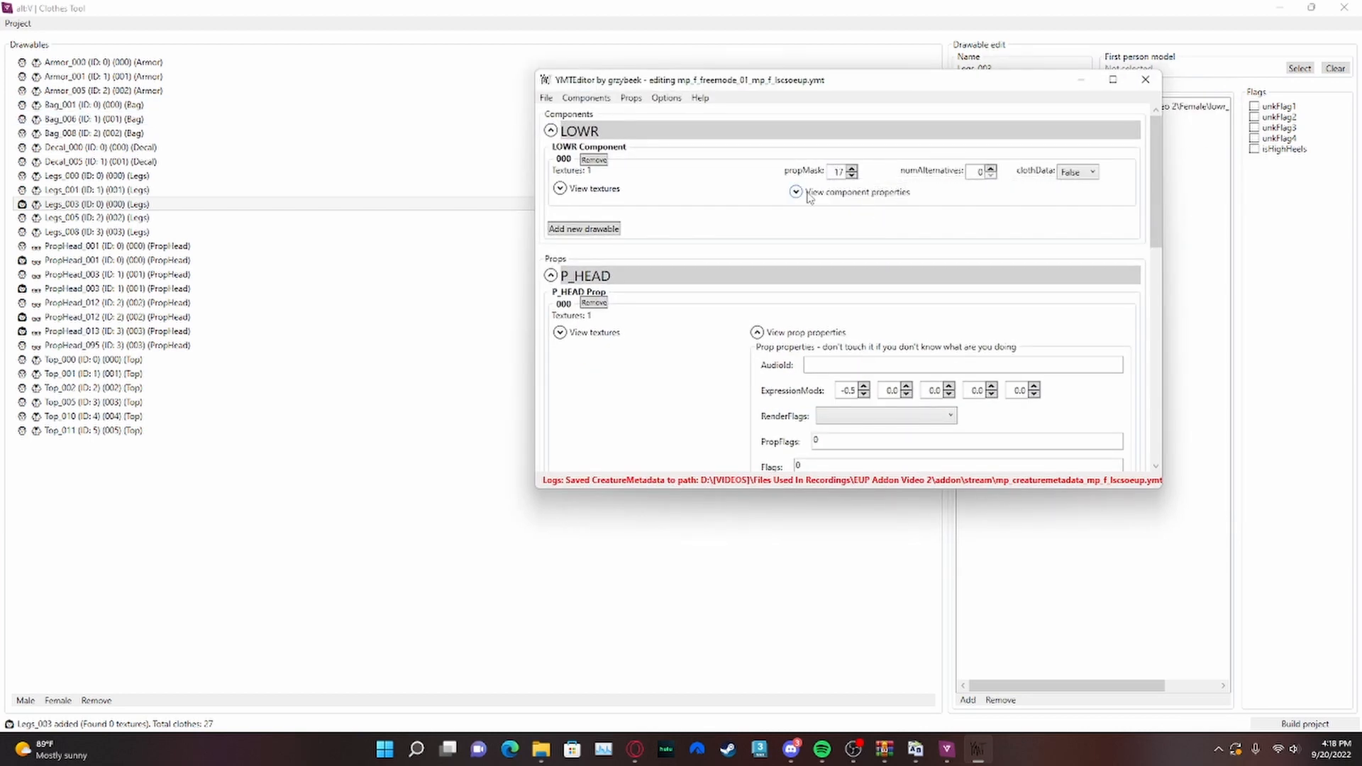
click(579, 190)
click(580, 192)
click(579, 190)
click(689, 207)
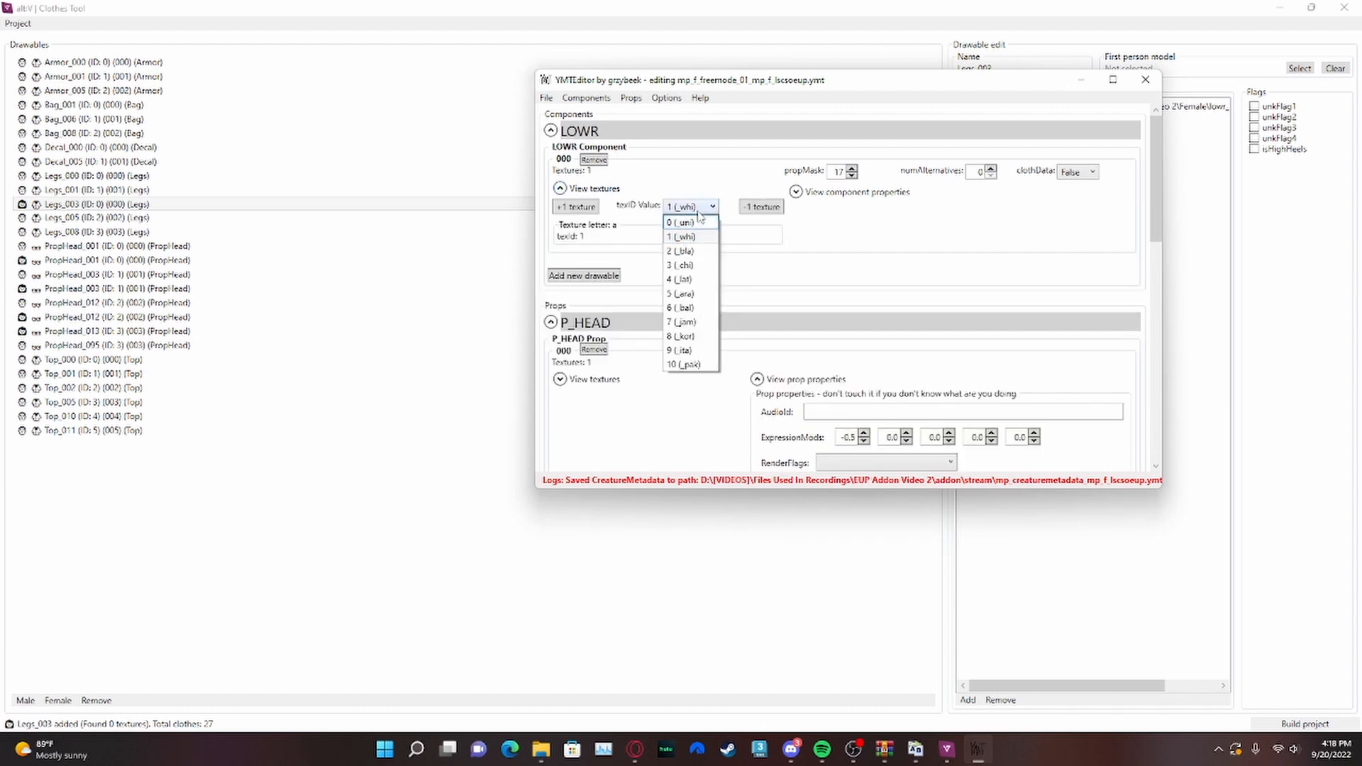
click(697, 210)
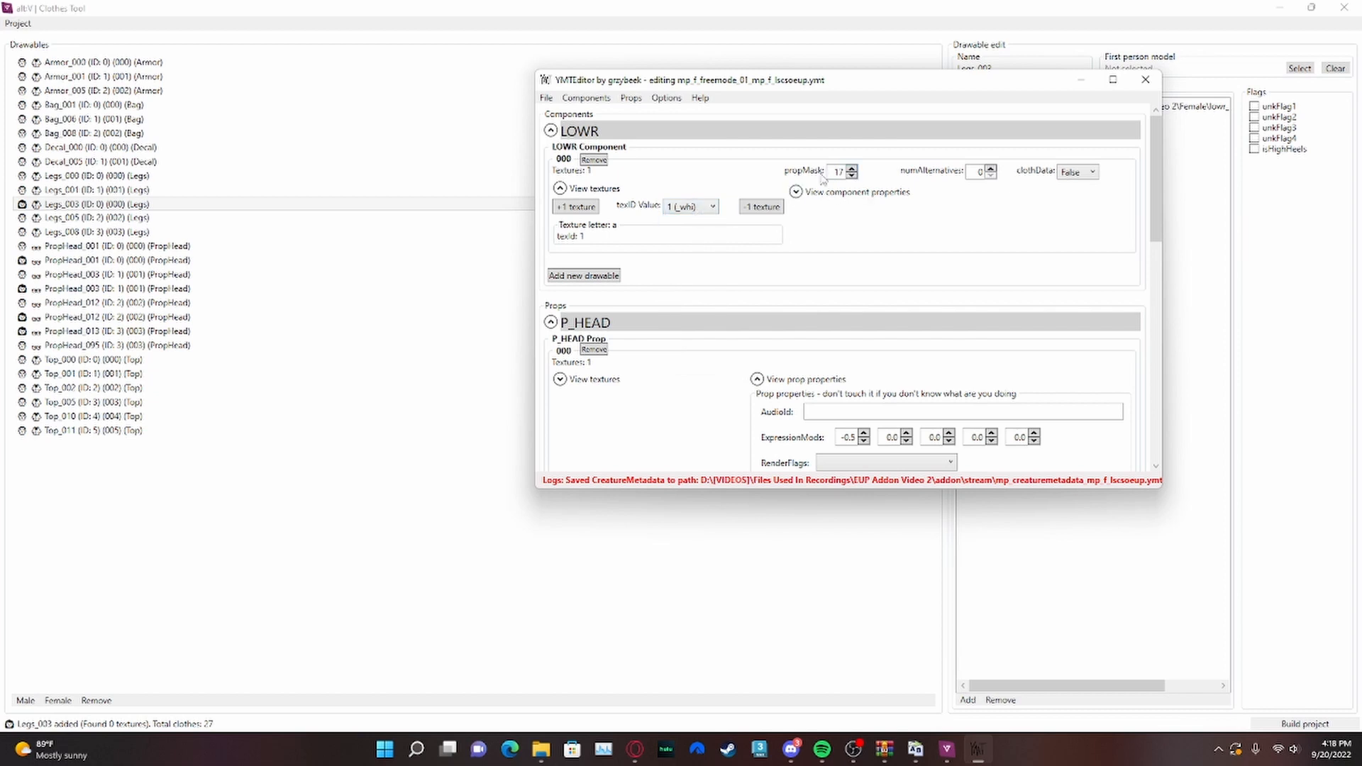
- Close YMTEditor and, in File Explorer, open mp_f_freemode_01_mp_f_lscsoeup.meta from the addon folder in Notepad
click(1148, 84)
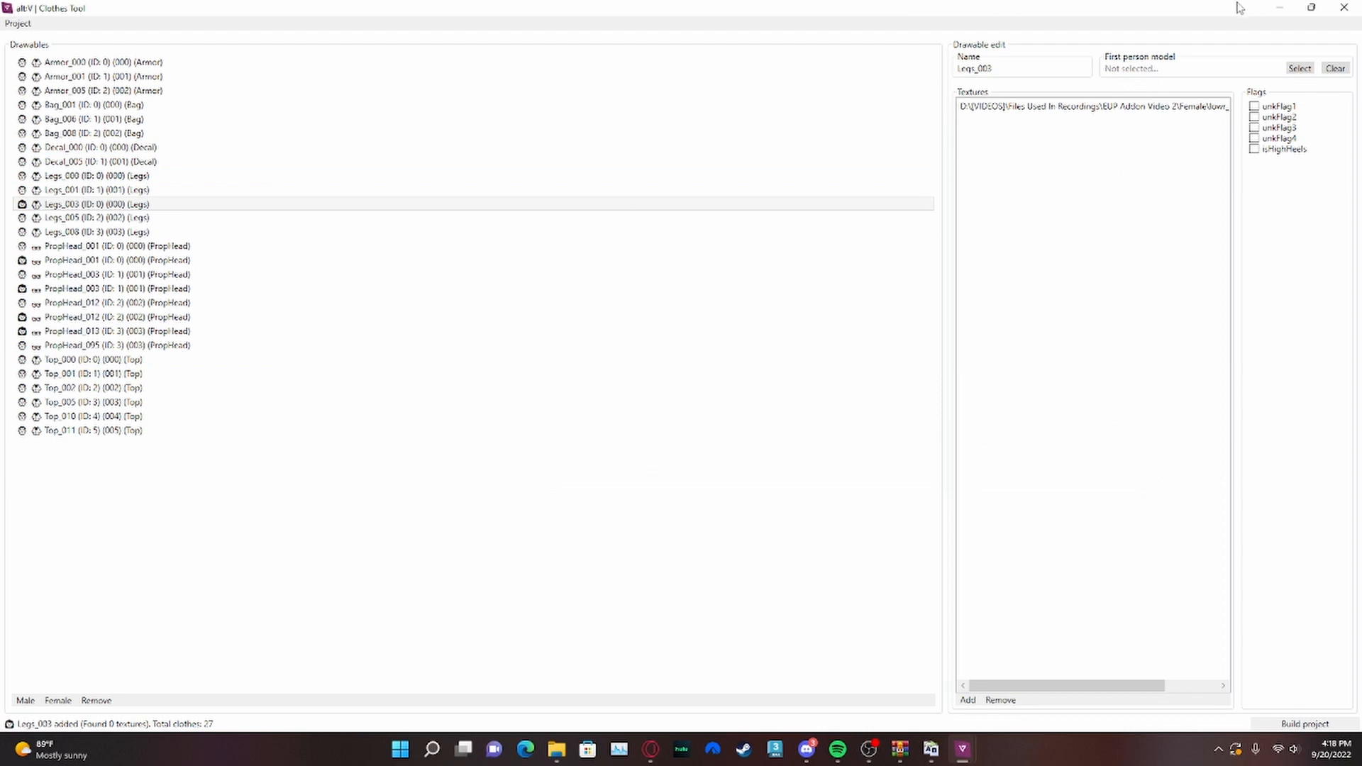
click(1304, 7)
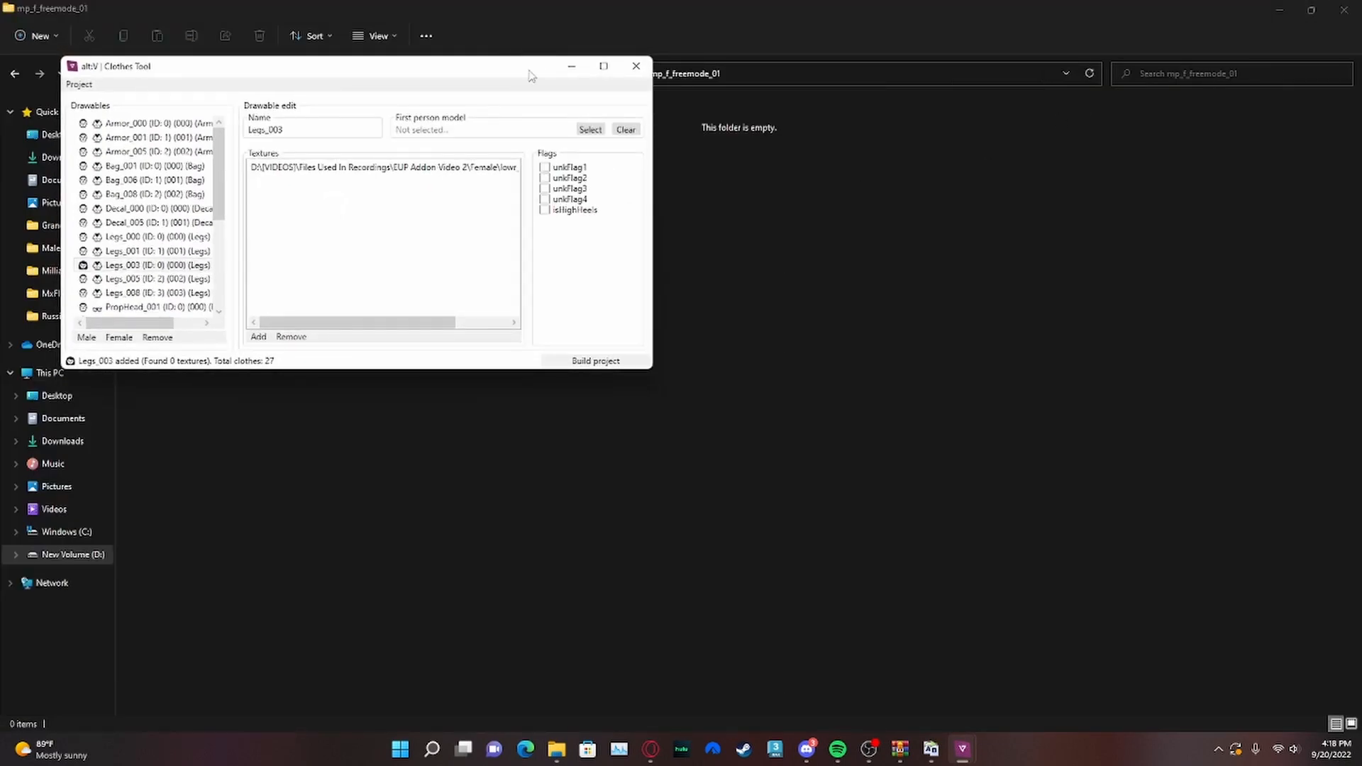
click(577, 70)
click(461, 75)
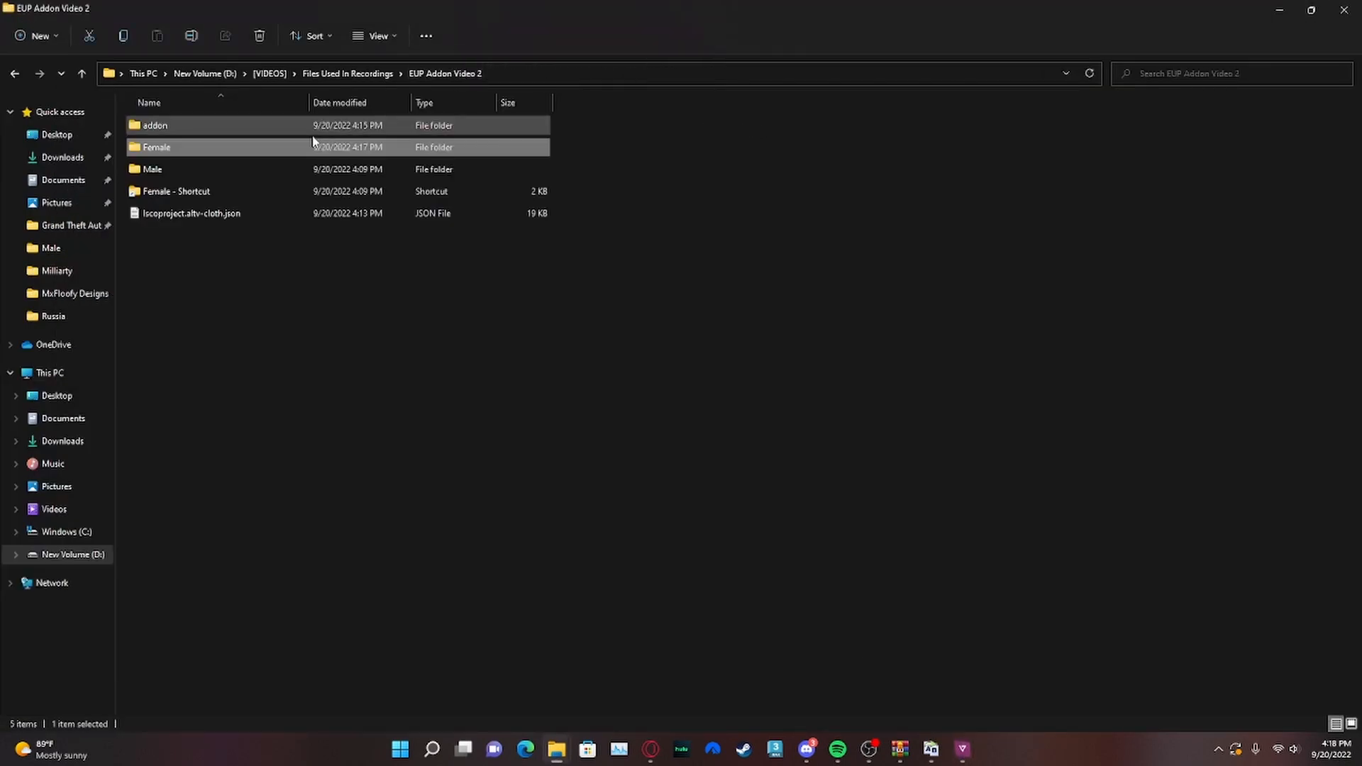
click(263, 128)
double_click(262, 128)
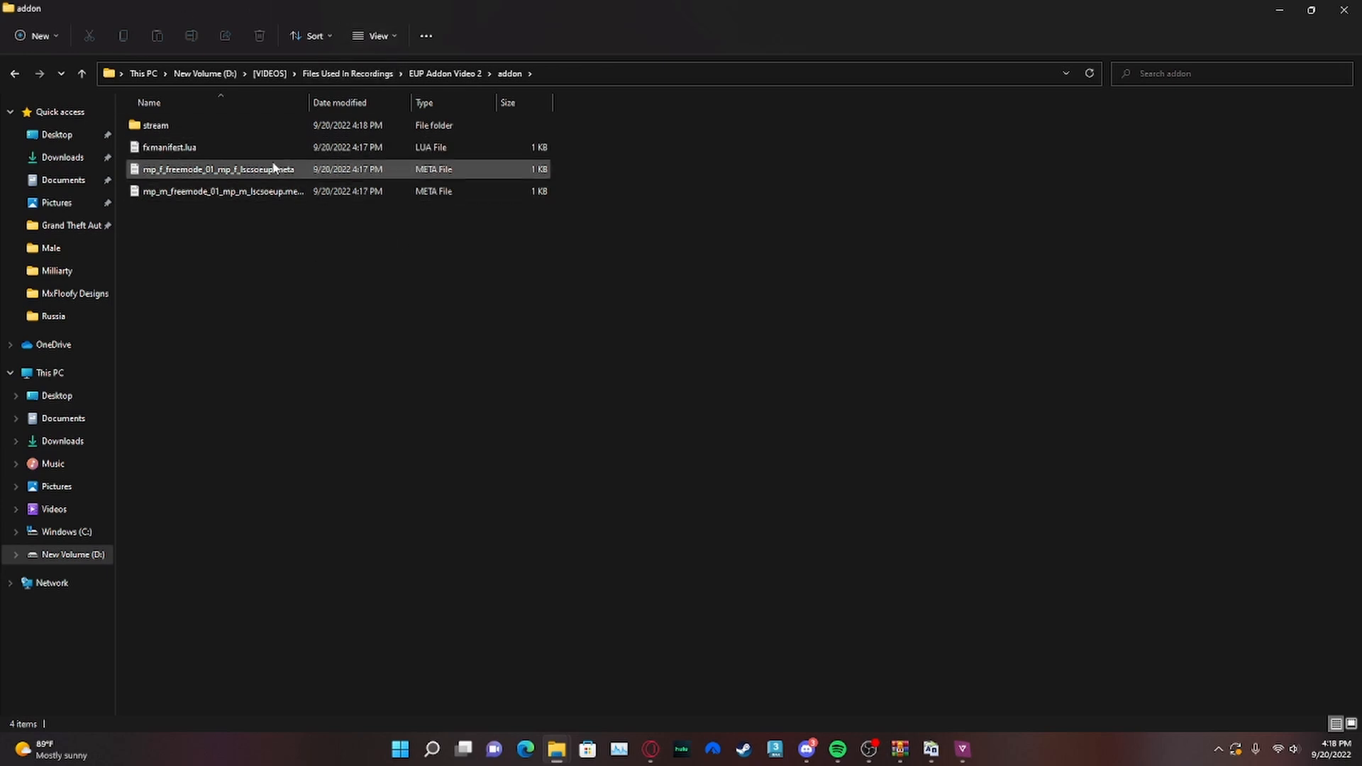
double_click(171, 174)
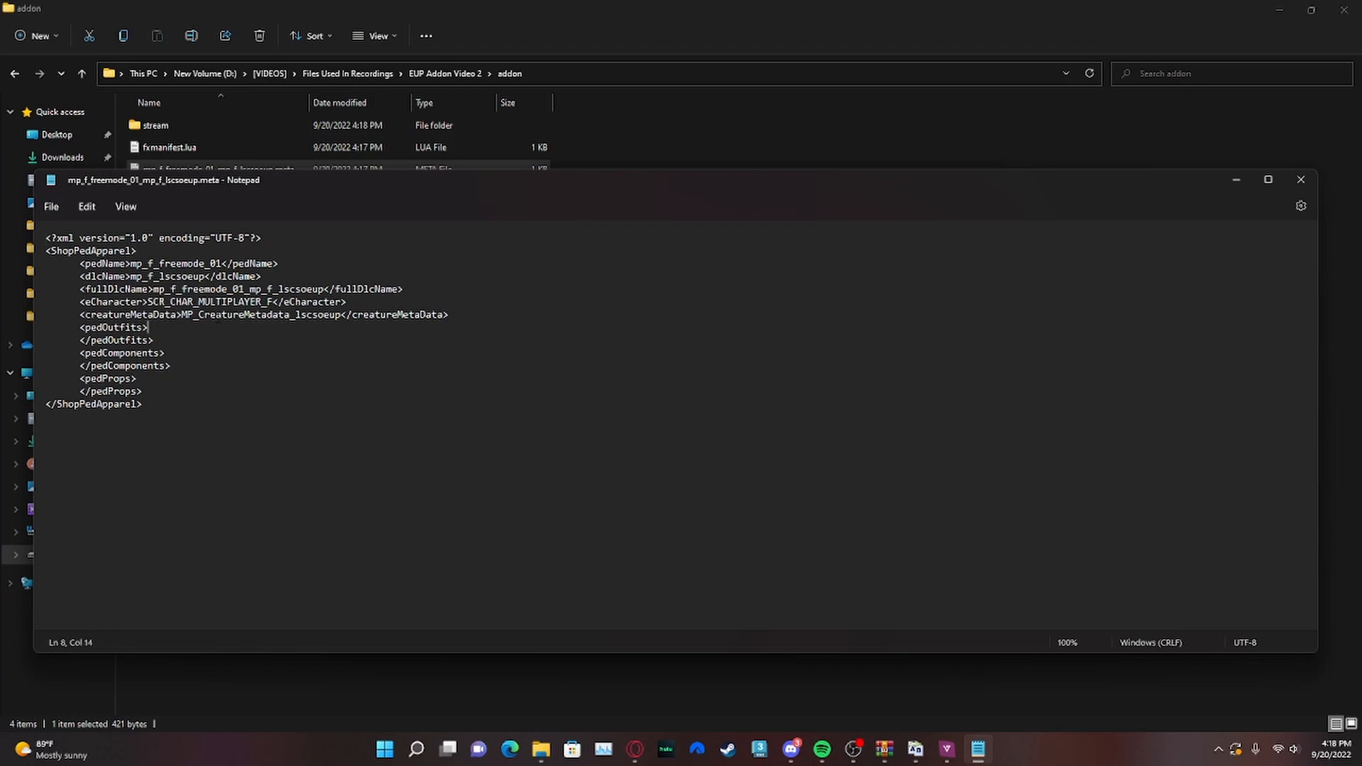
- Check the female meta file's creatureMetaData entry against the creature metadata filenames in the addon's stream folder, arranging both for comparison
click(306, 314)
drag(246, 189, 769, 186)
drag(601, 310, 742, 311)
click(734, 323)
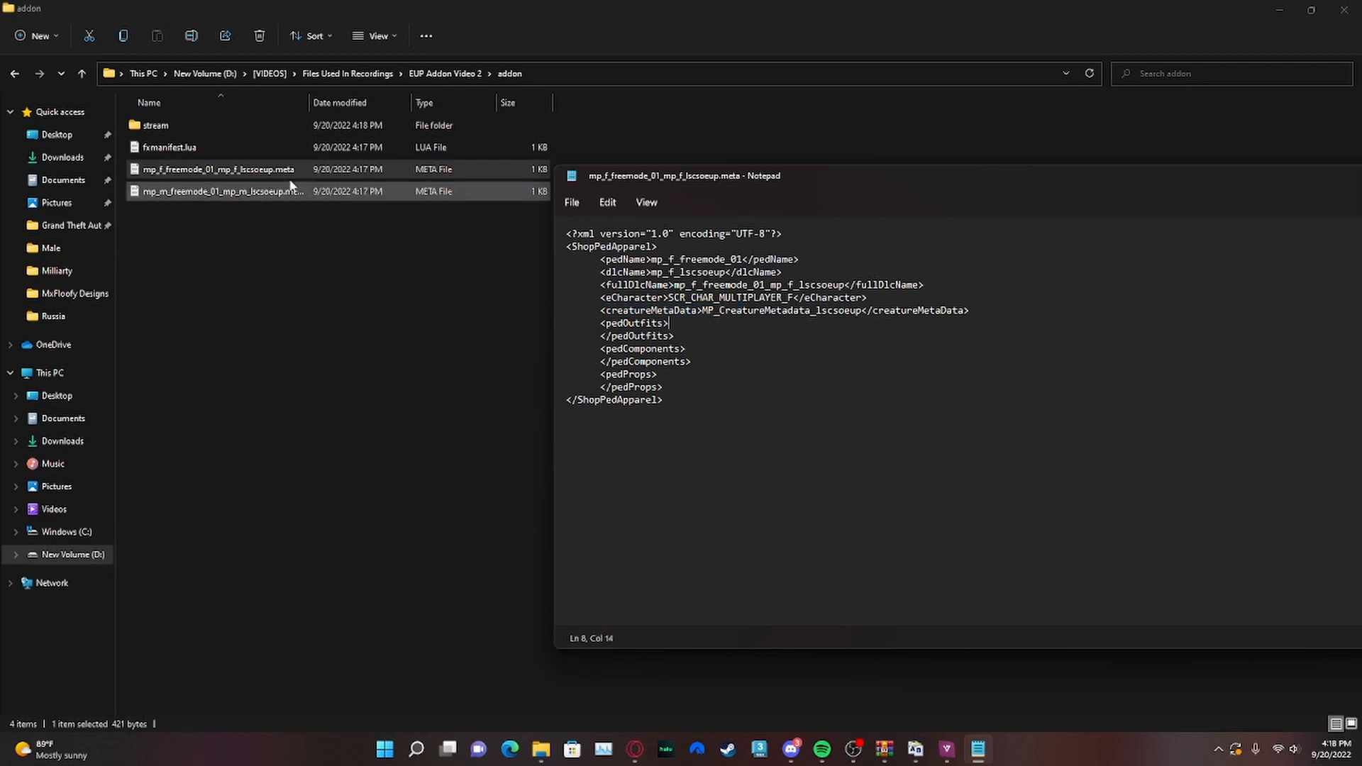
drag(667, 176, 7, 182)
double_click(194, 125)
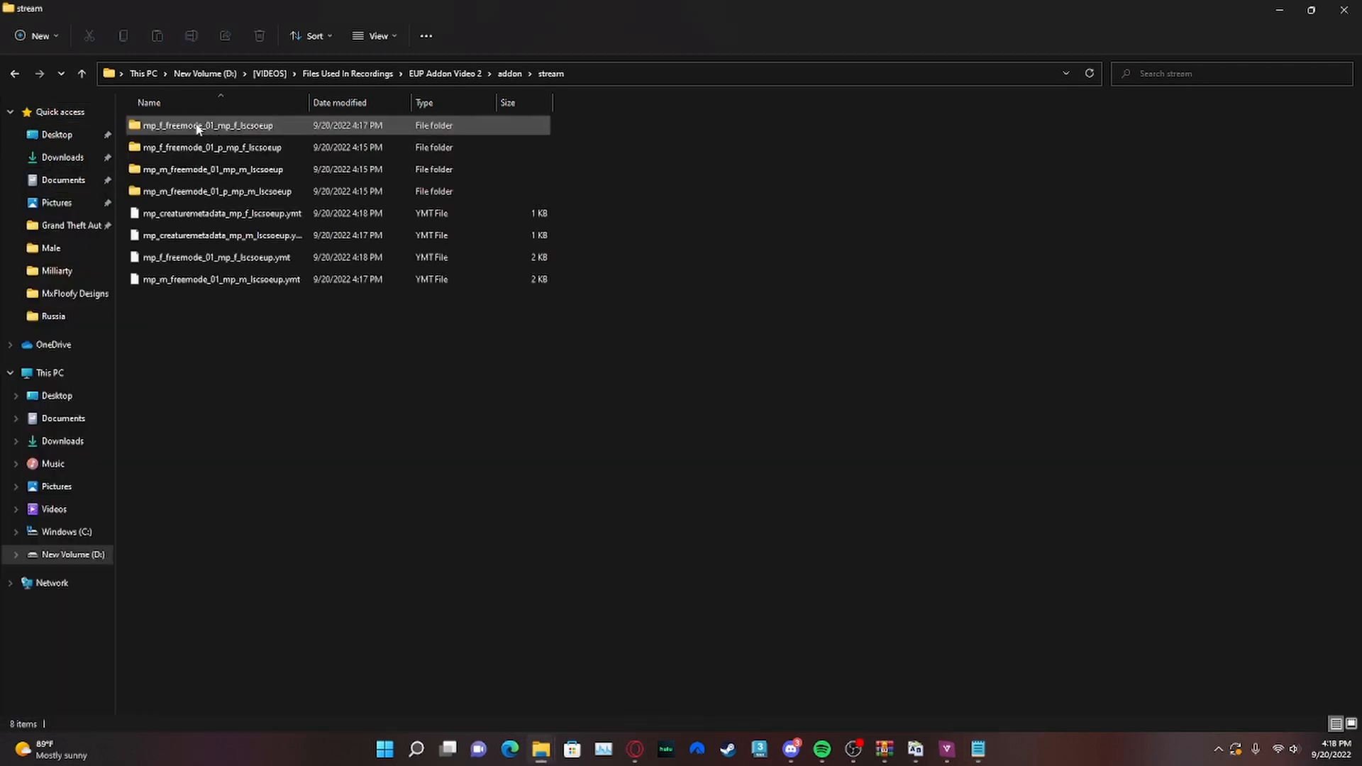
drag(306, 103, 443, 103)
key(alt+Tab)
drag(198, 179, 997, 342)
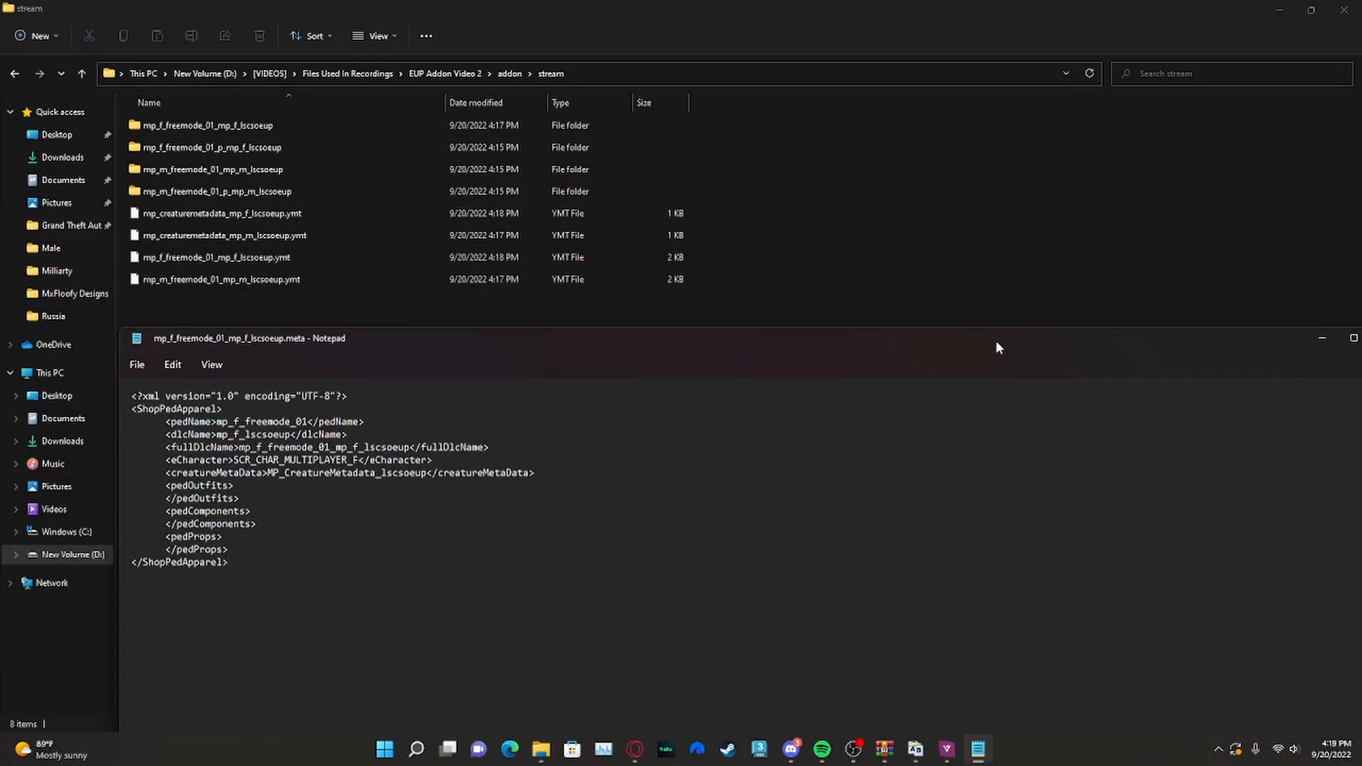
- Change the creatureMetaData value in the female meta file to MP_CreatureMetadata_mp_f_lscsoeup
click(247, 238)
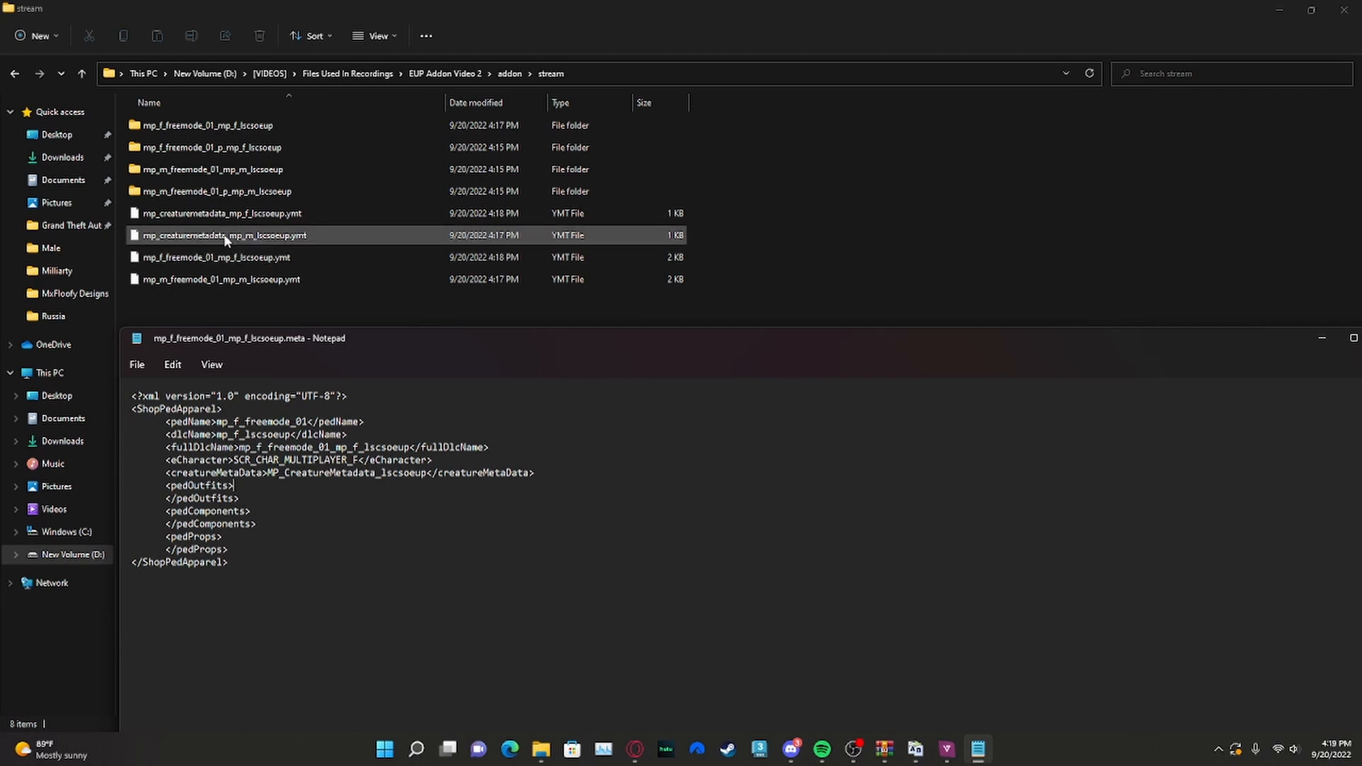
click(329, 484)
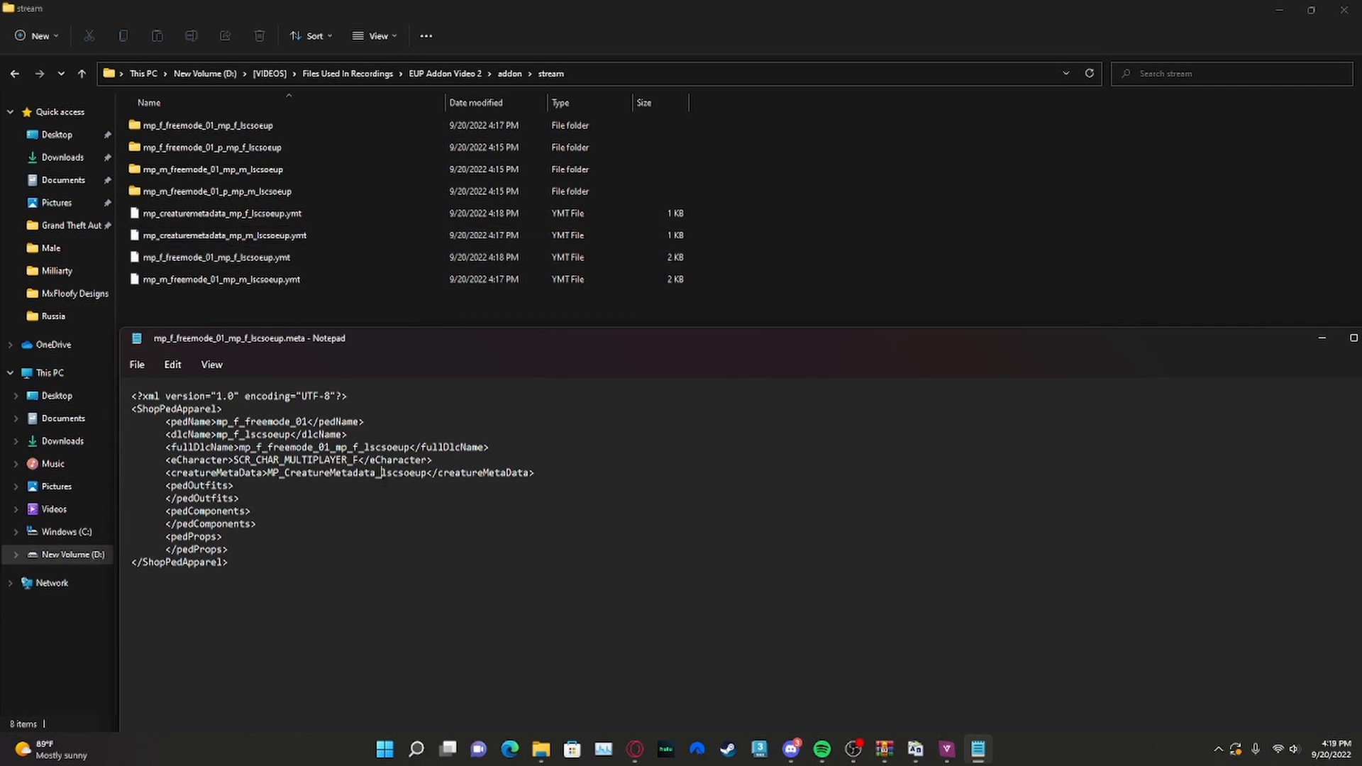
text(mp_f_)
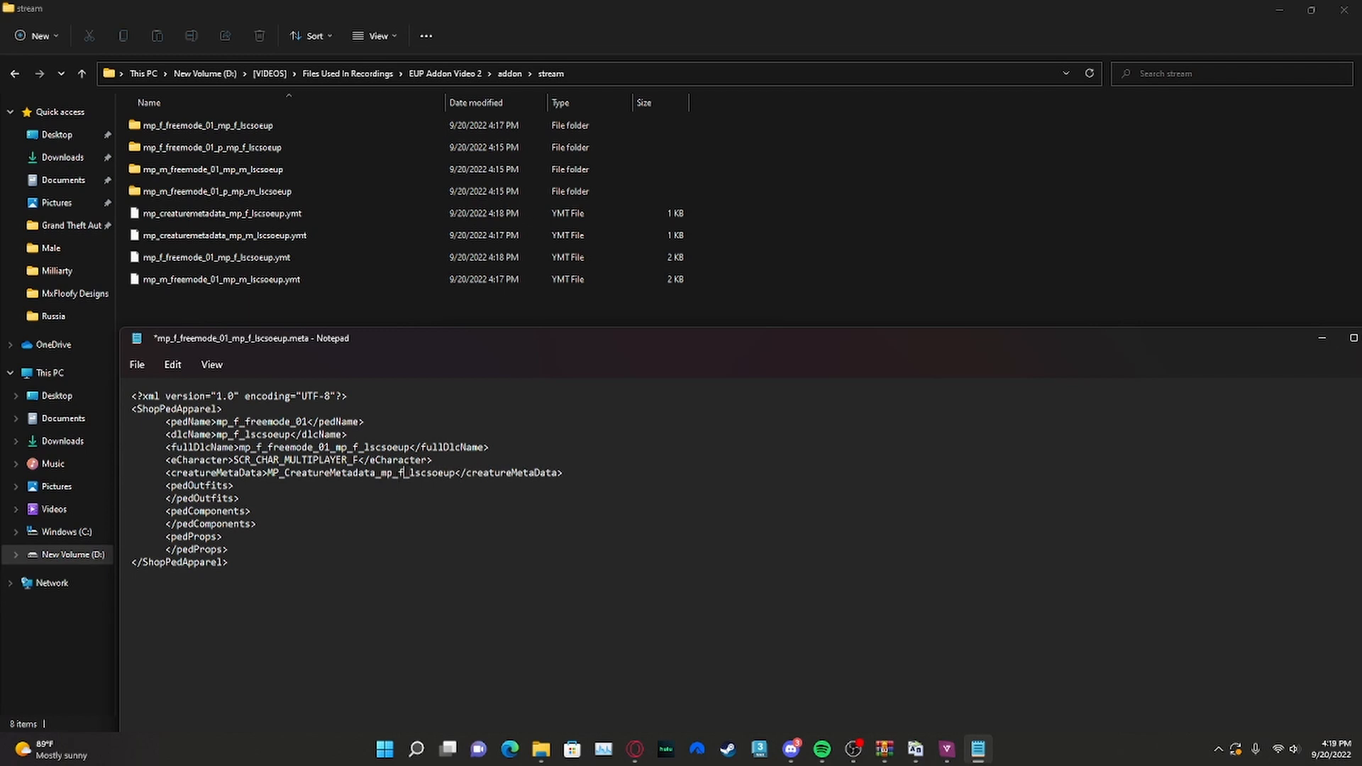
- Copy the whole creatureMetaData line, and close the female meta file with its changes saved
drag(654, 467, 81, 479)
drag(567, 473, 131, 473)
key(ctrl+c)
drag(1233, 337, 1118, 337)
click(1270, 339)
click(562, 624)
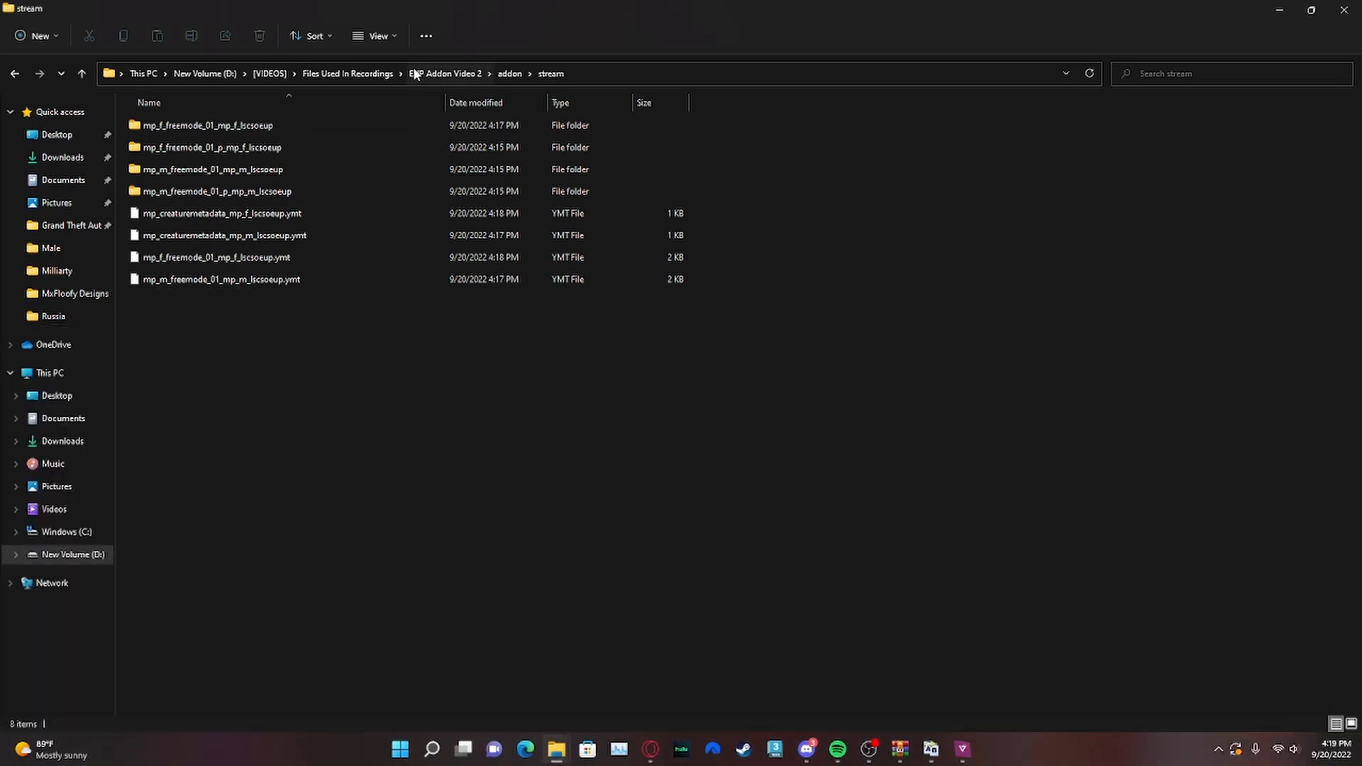
- Replace the creatureMetaData line in the addon folder's male meta file with one naming MP_CreatureMetadata_mp_m_lscsoeup, and save the file
click(509, 73)
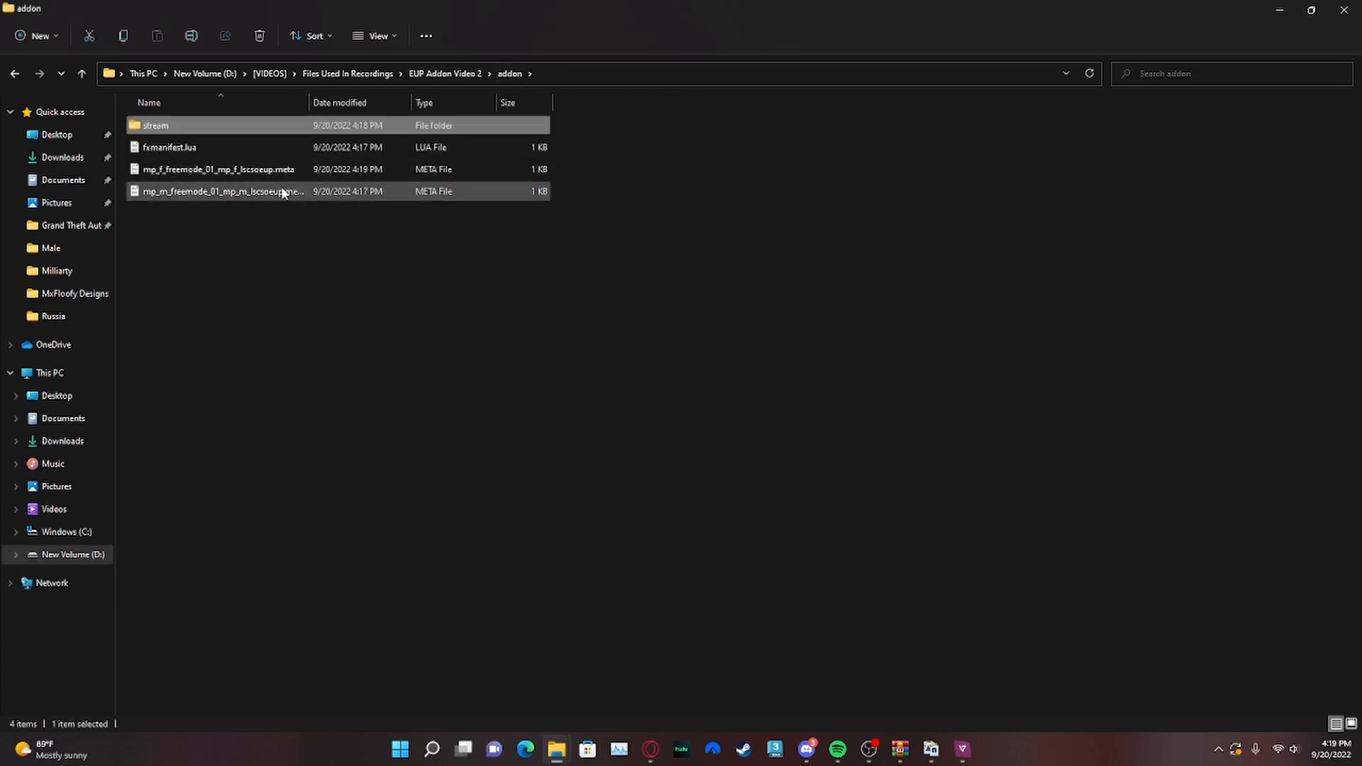
double_click(284, 191)
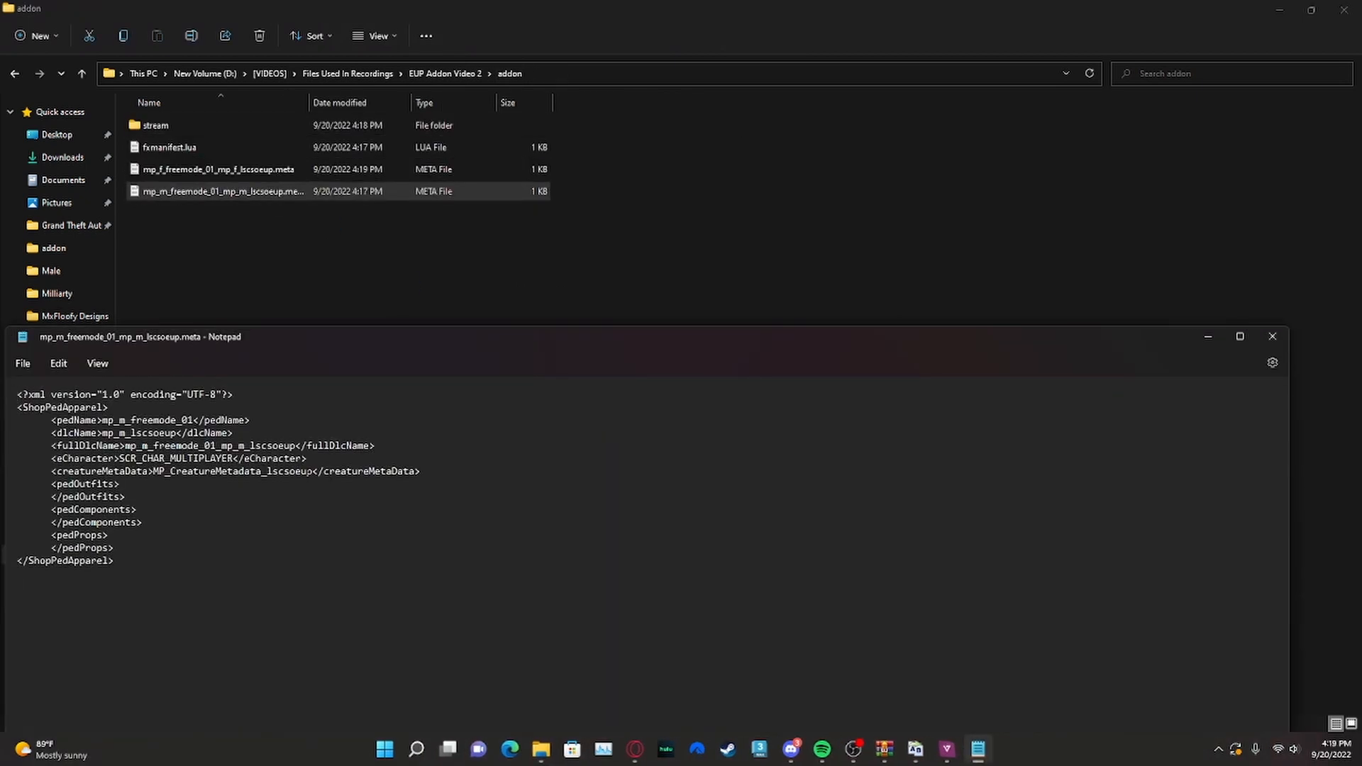
drag(421, 471, 15, 471)
key(ctrl+v)
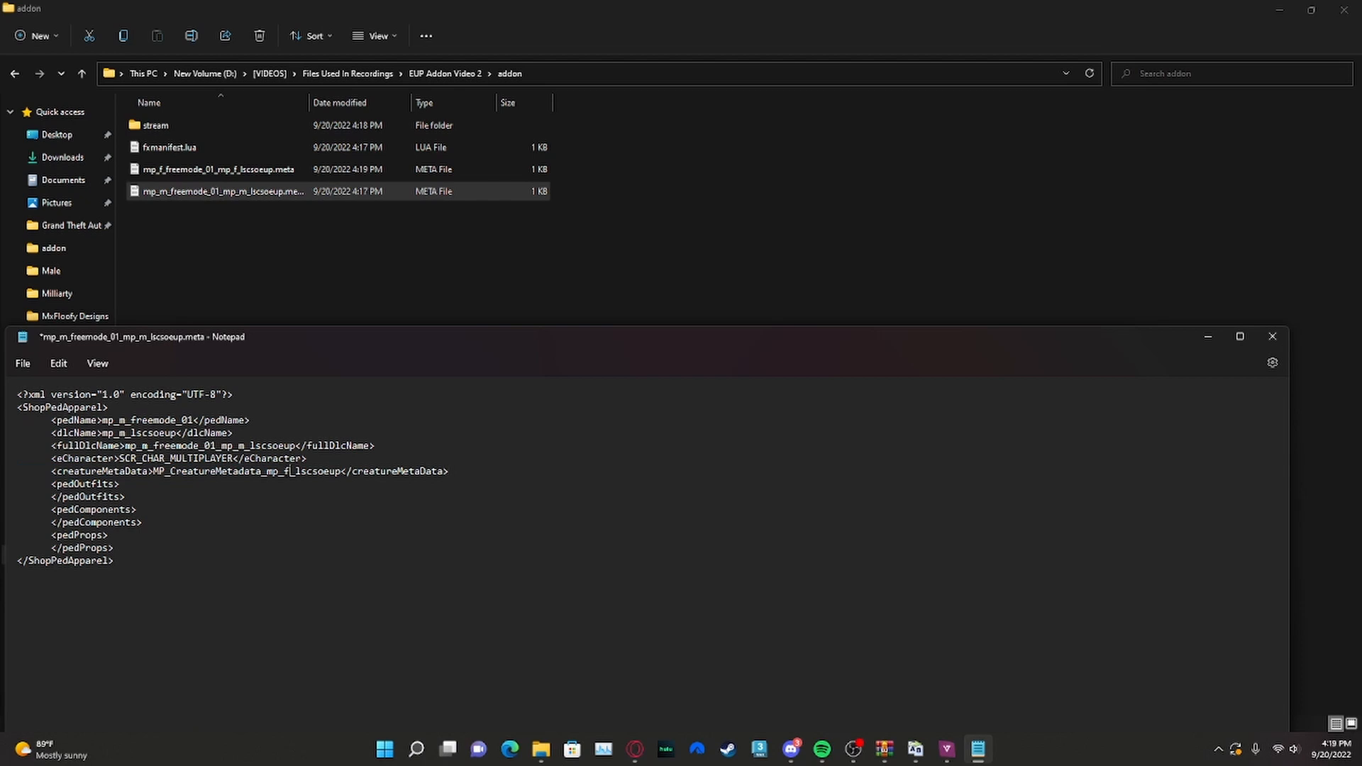
click(1278, 337)
click(979, 749)
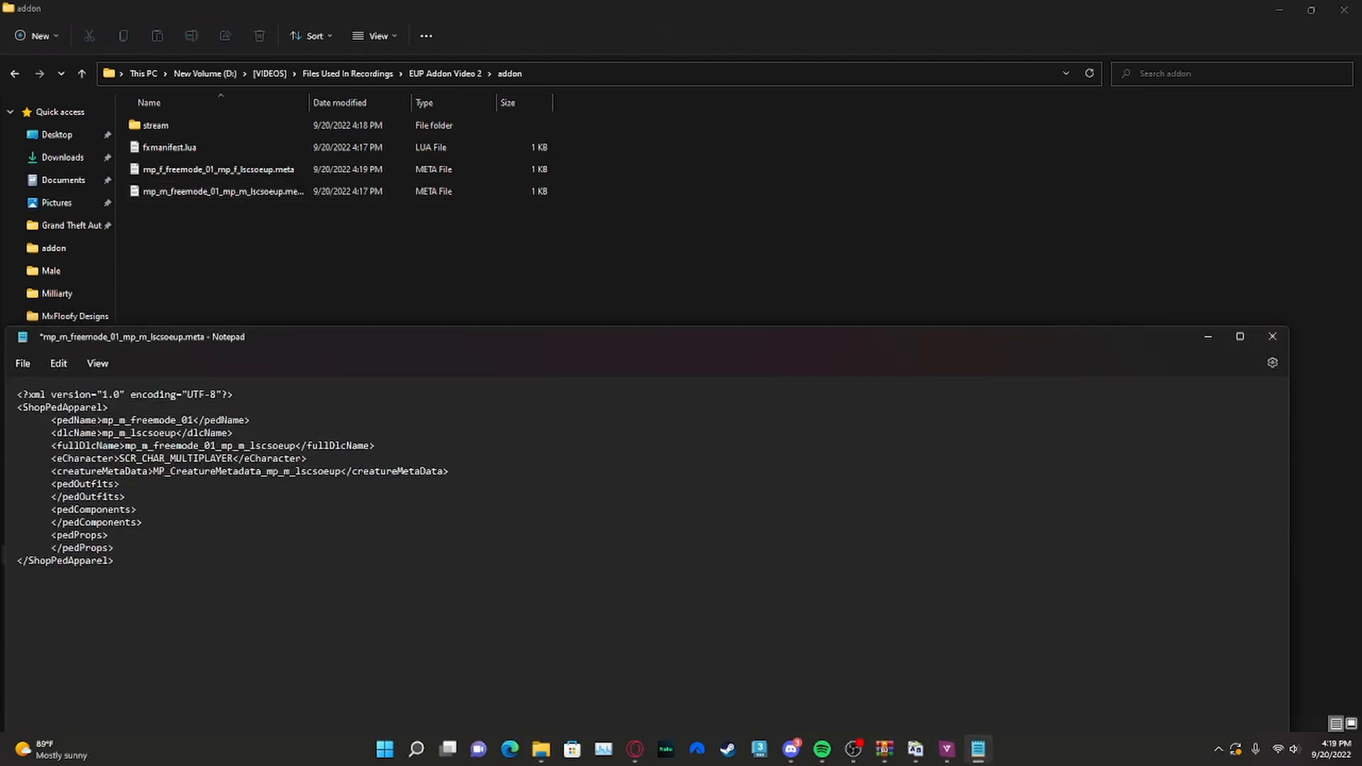
click(1273, 339)
click(556, 622)
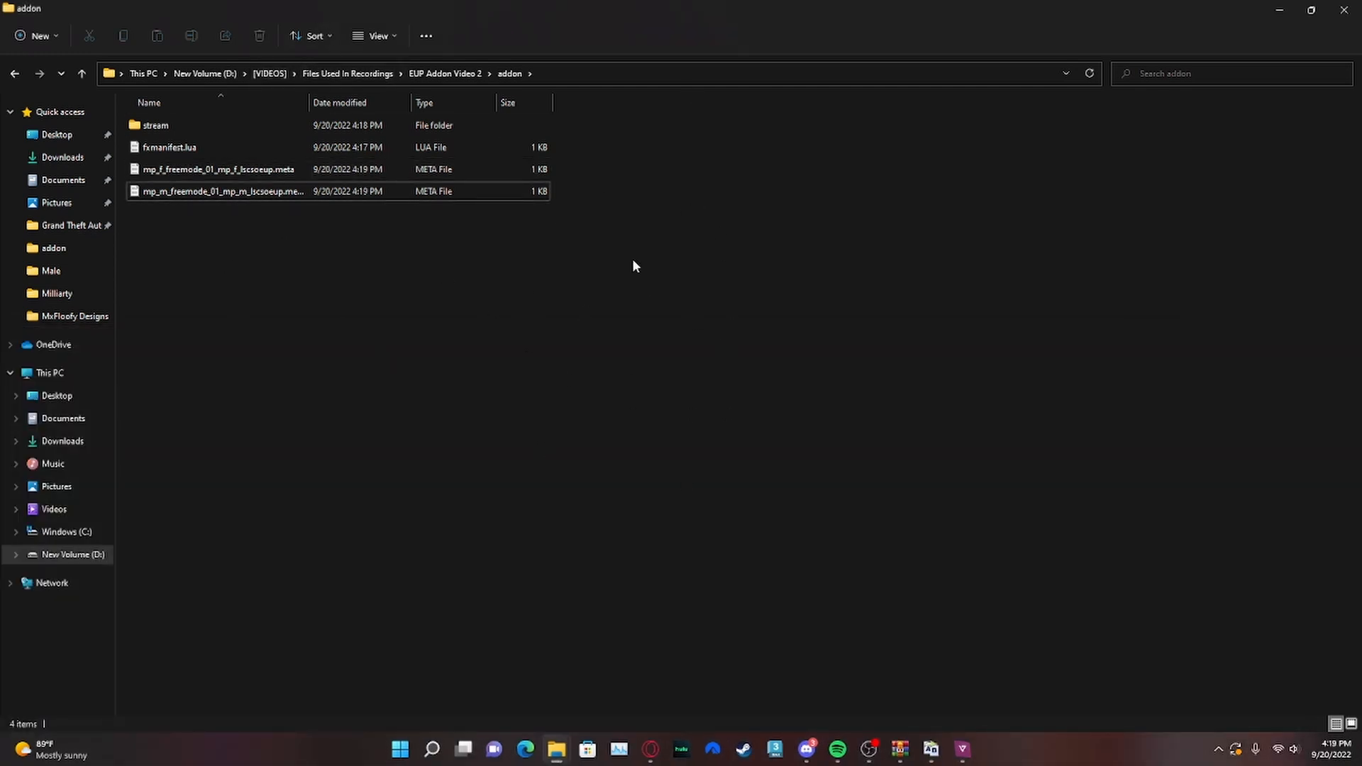
- Go to the server's resources folder in txData\CFXDefault_07E065.base on New Volume (D:)
click(421, 75)
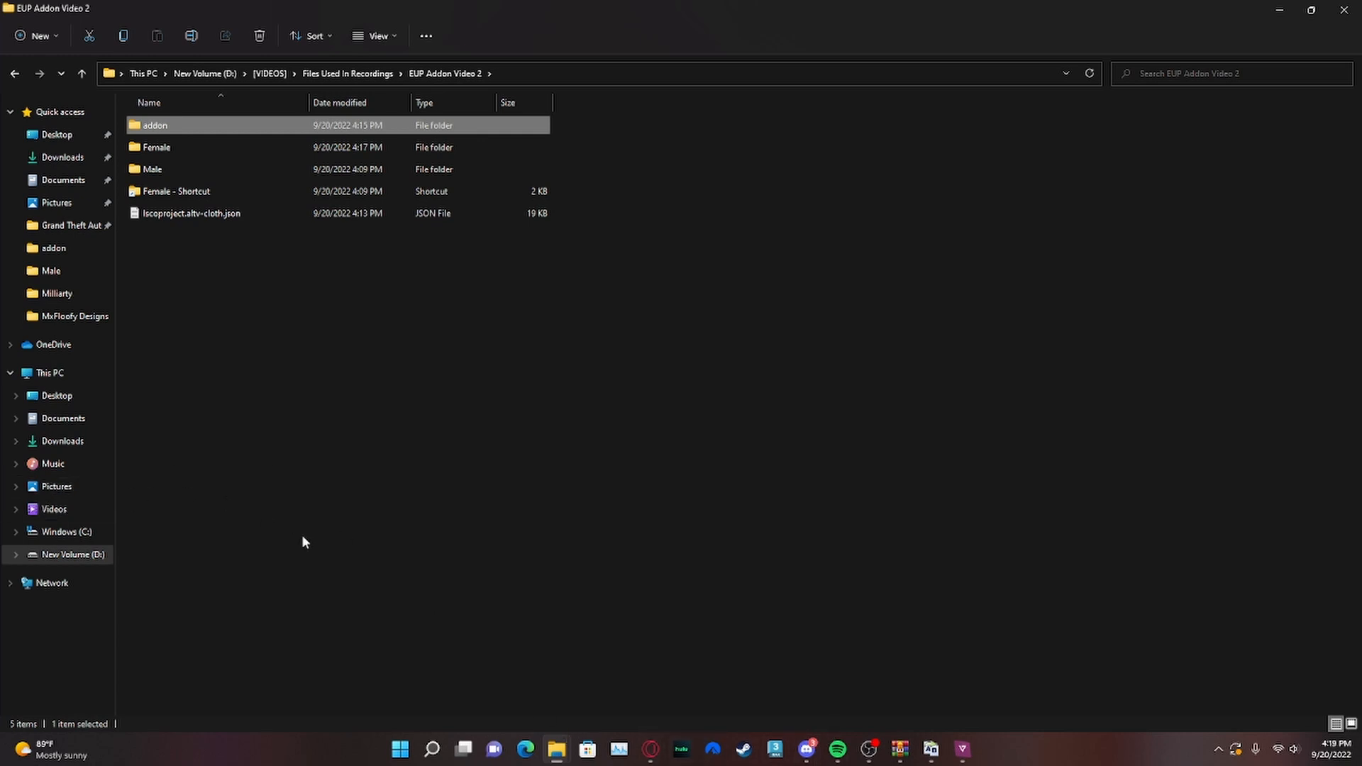
click(269, 75)
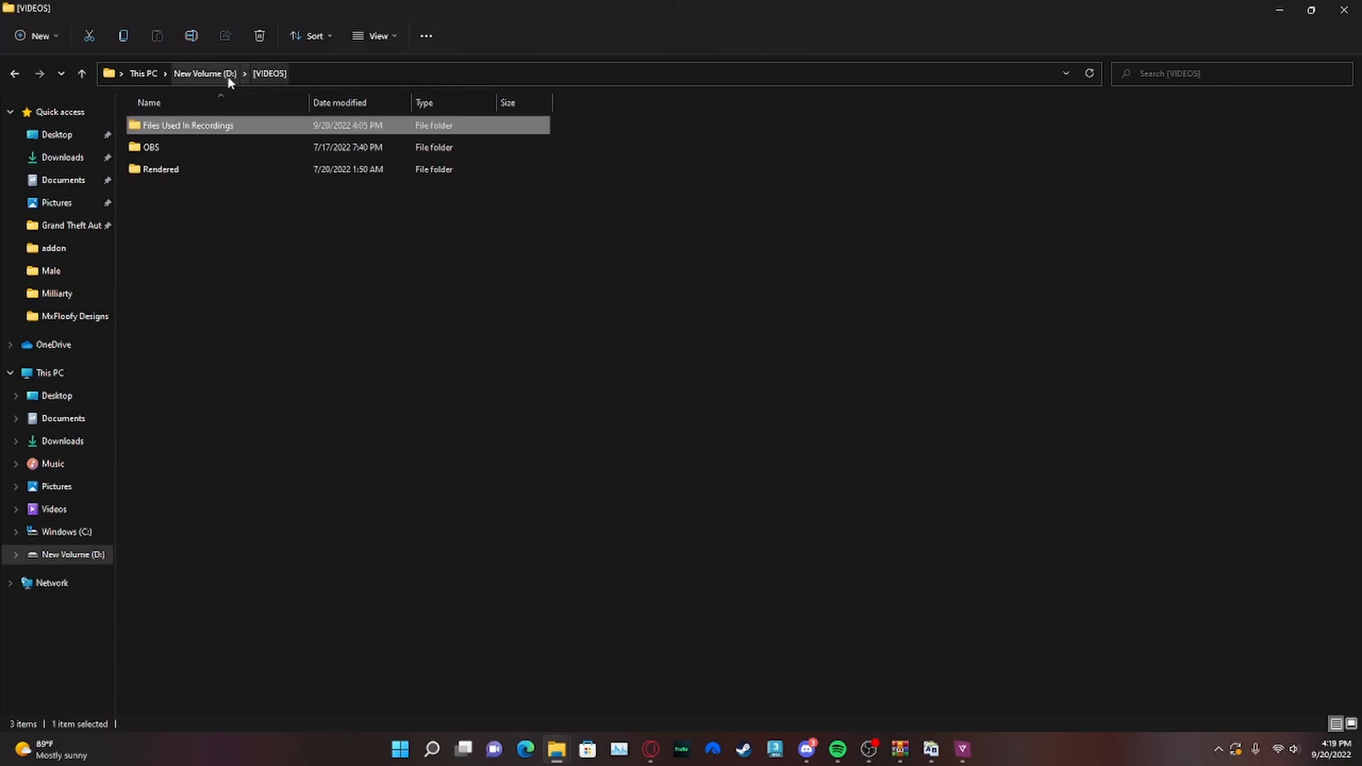
click(213, 74)
double_click(219, 347)
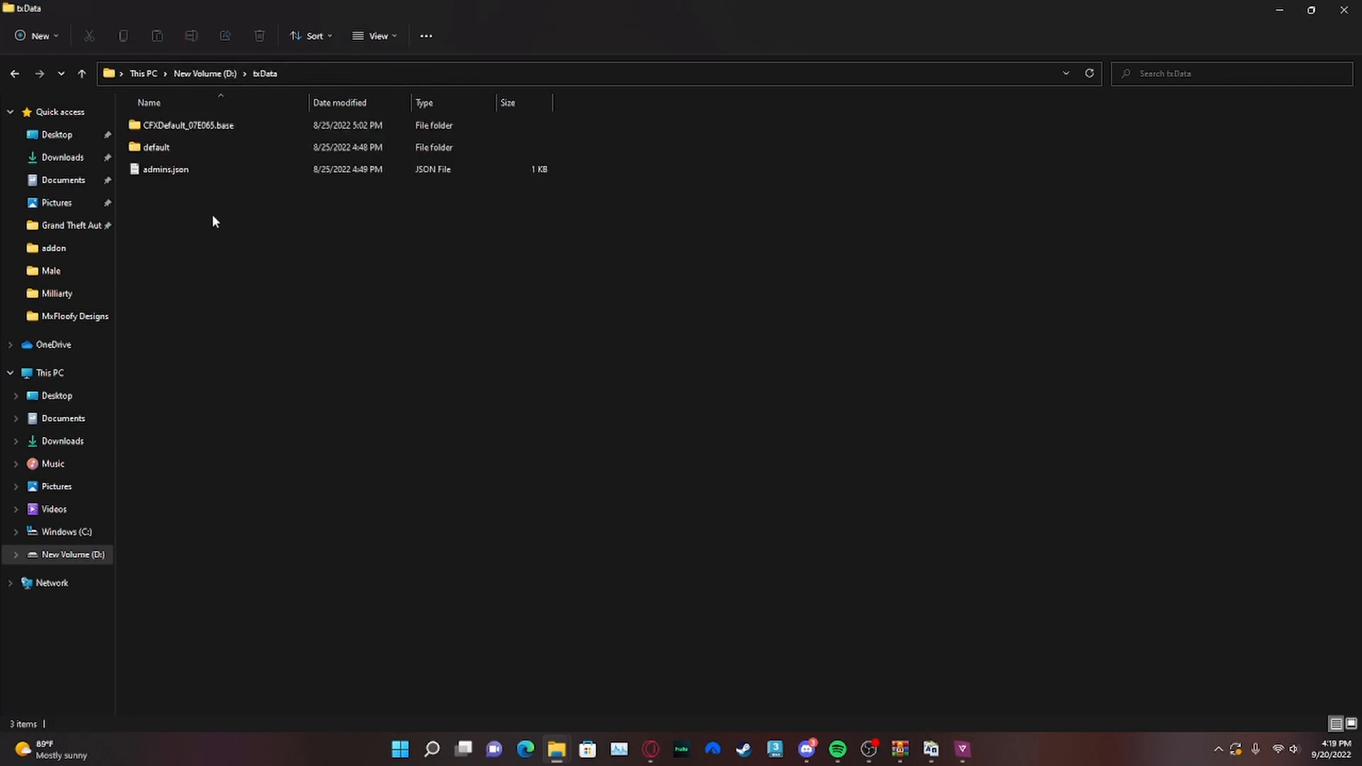
double_click(207, 125)
double_click(205, 169)
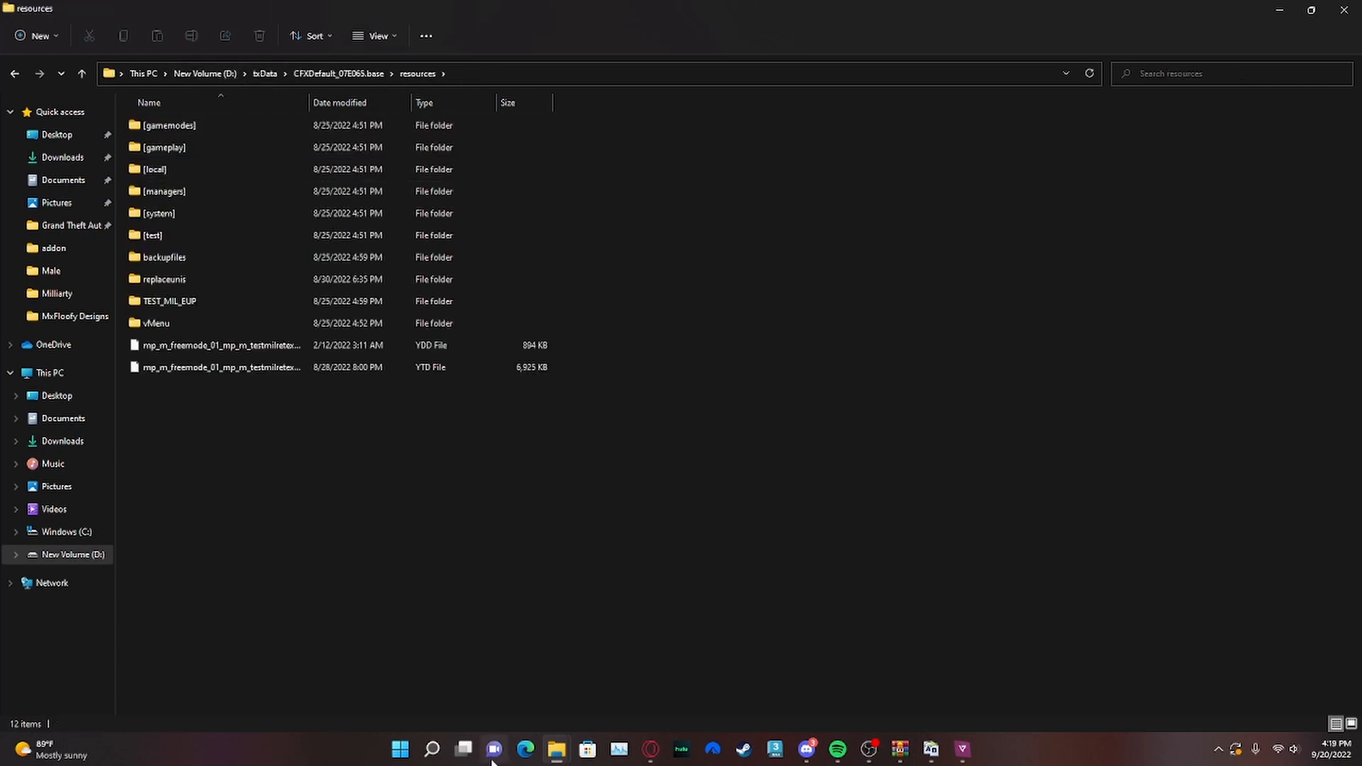
- Move the addon folder from EUP Addon Video 2 into the server's resources folder
right_click(557, 752)
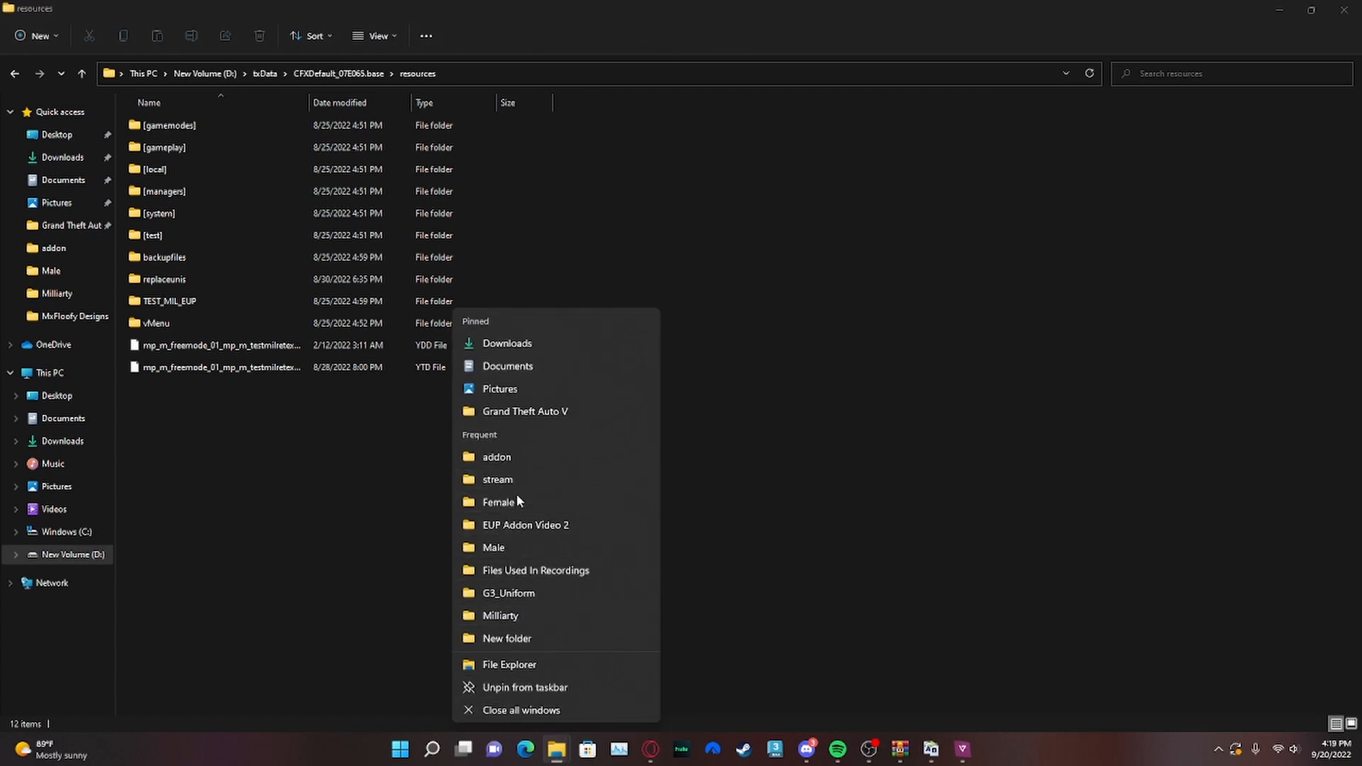
click(529, 525)
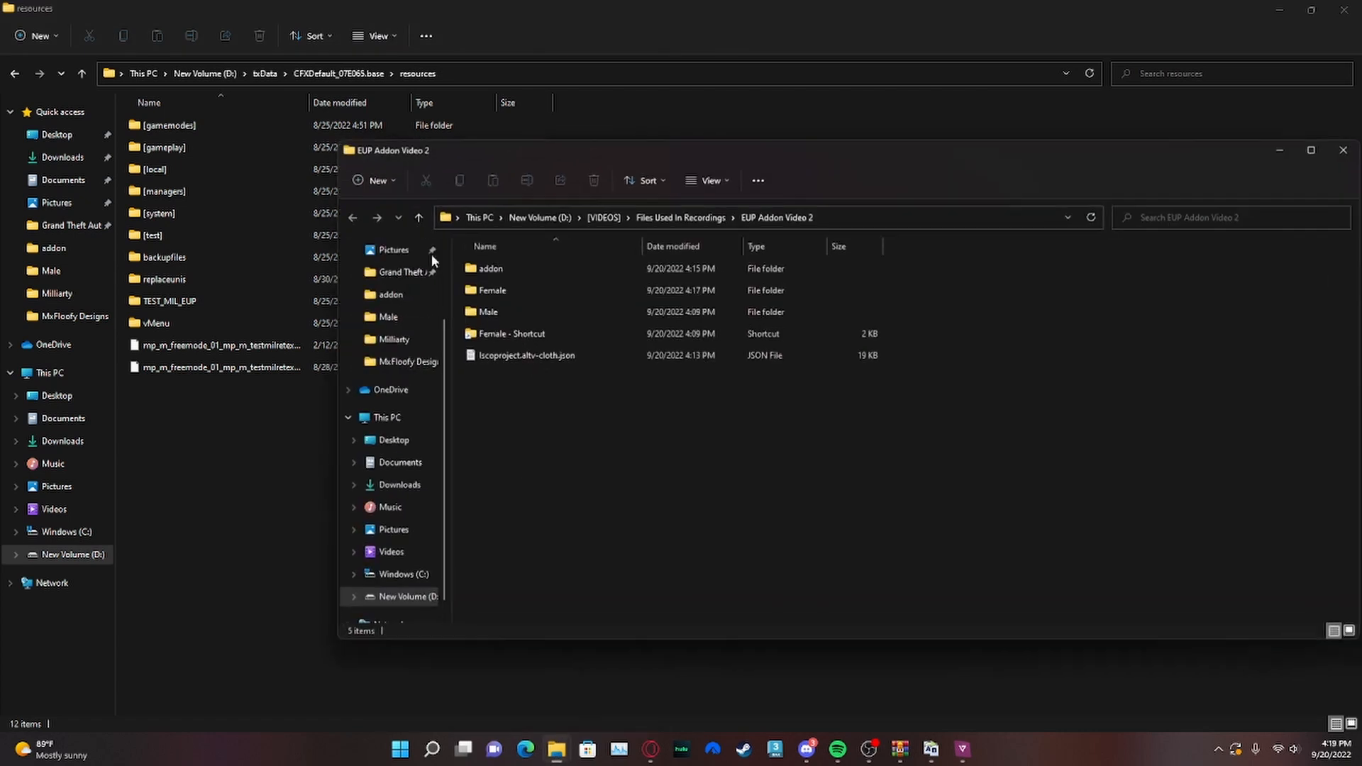
double_click(523, 270)
click(763, 221)
drag(581, 273, 189, 505)
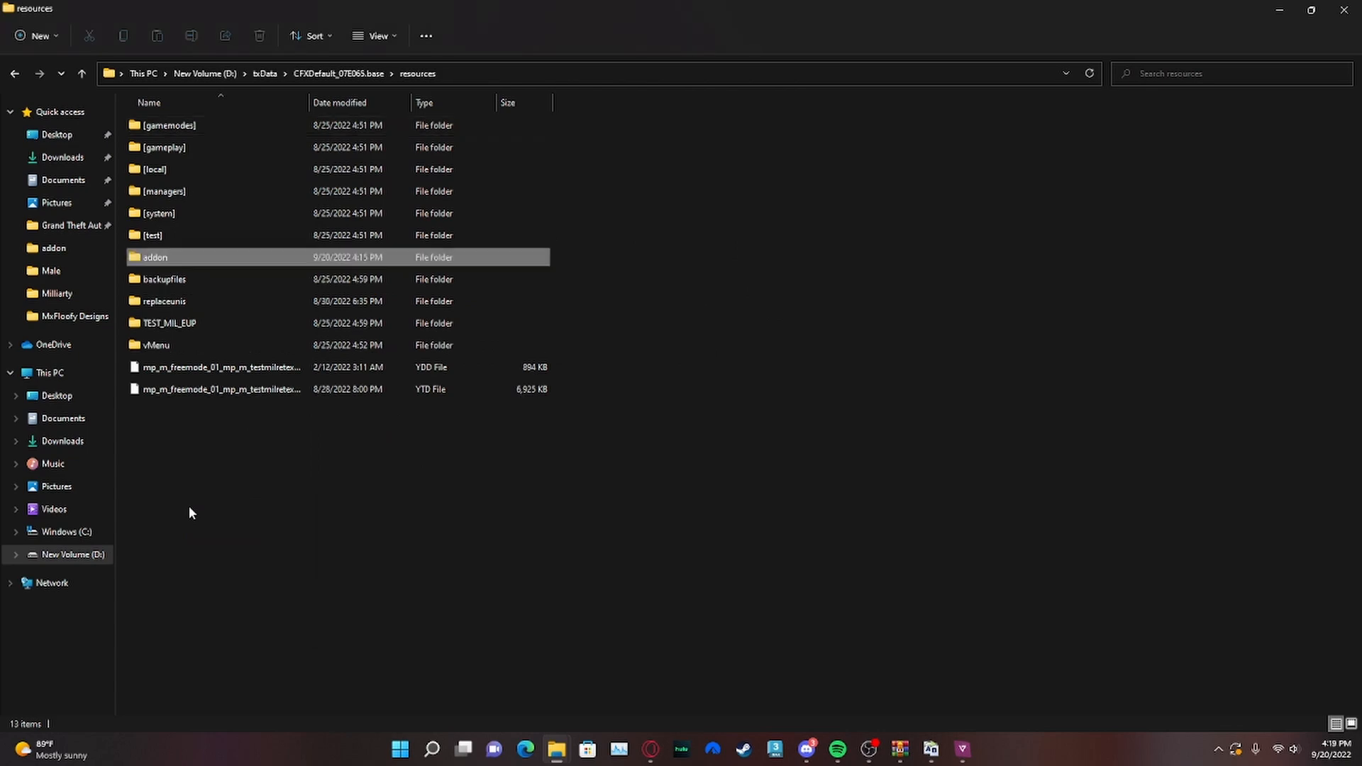
- Add the line "start addon" below "start replaceunis" in server.cfg in CFXDefault_07E065.base, and close the file with changes saved
click(349, 73)
double_click(184, 193)
scroll(198, 624, down, 1)
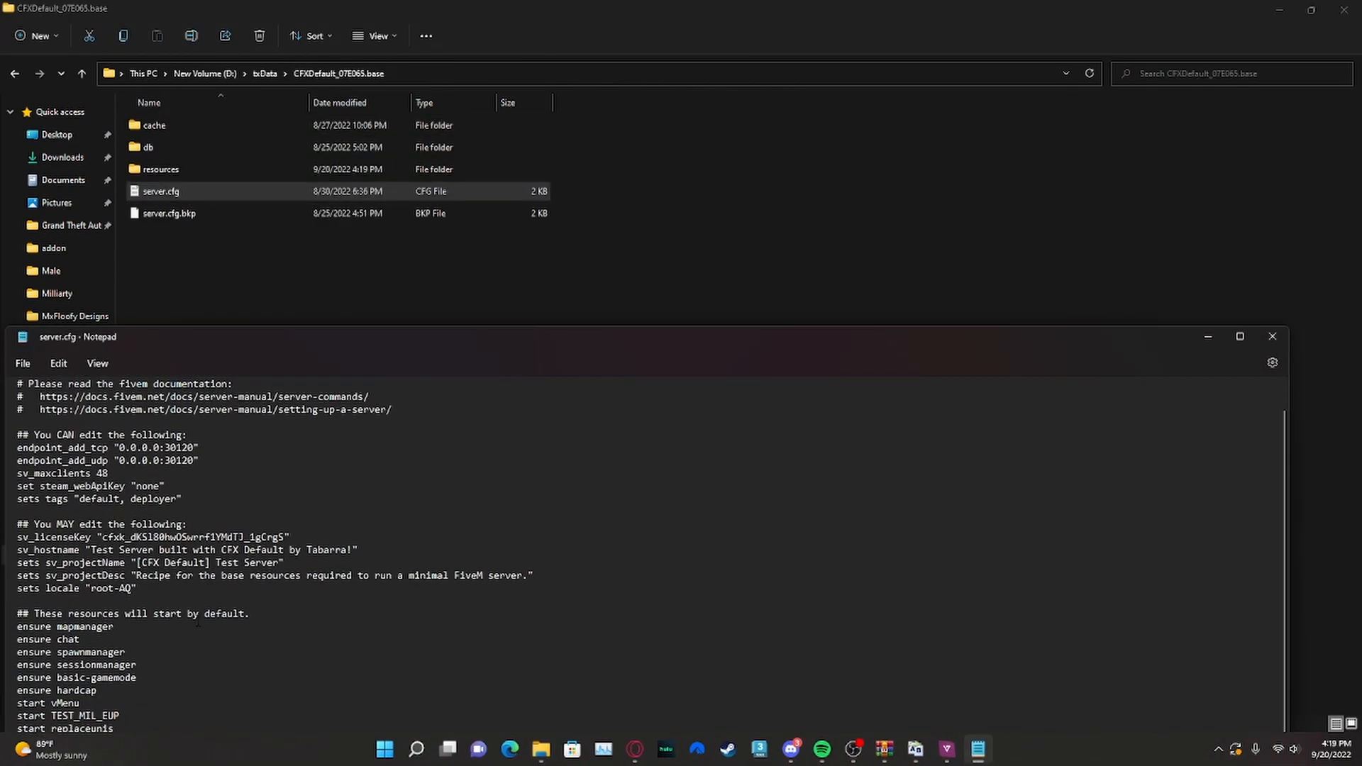
drag(206, 344, 298, 261)
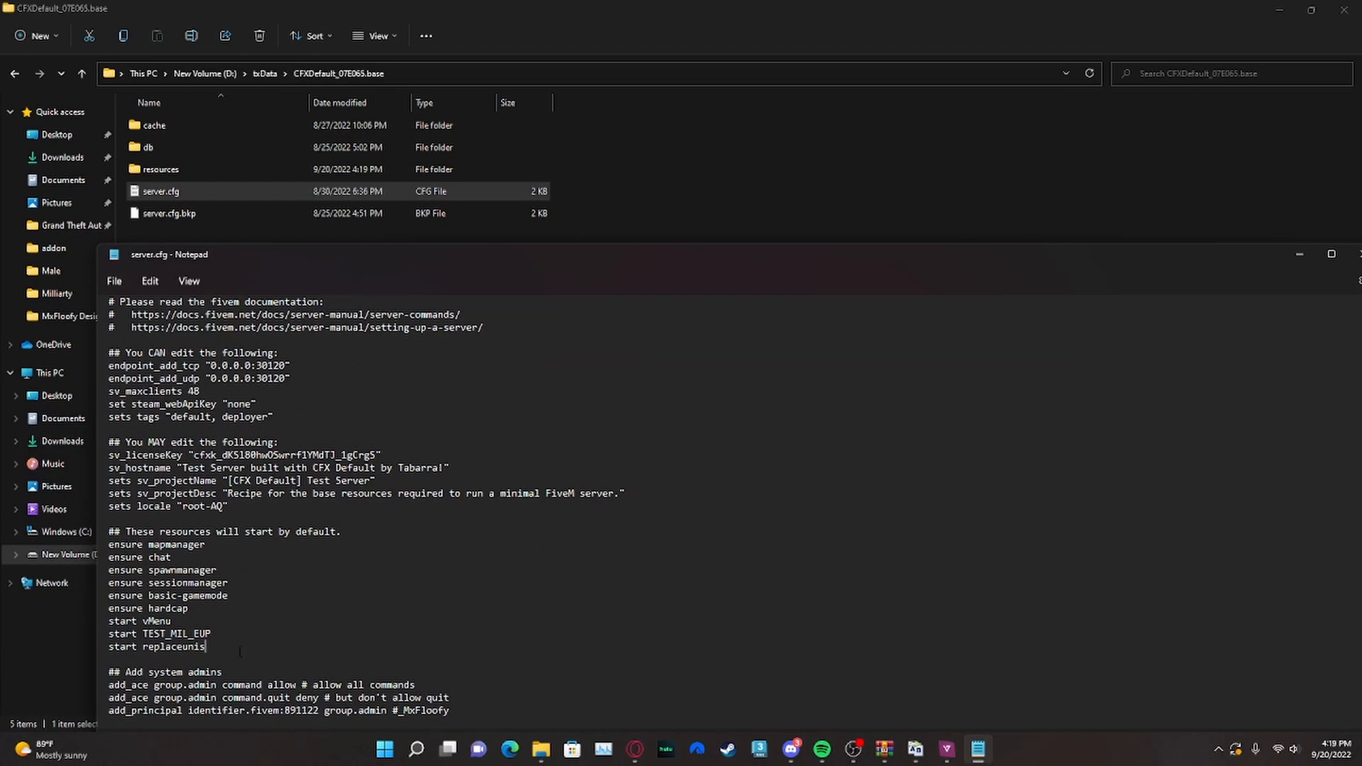
click(239, 651)
key(Return)
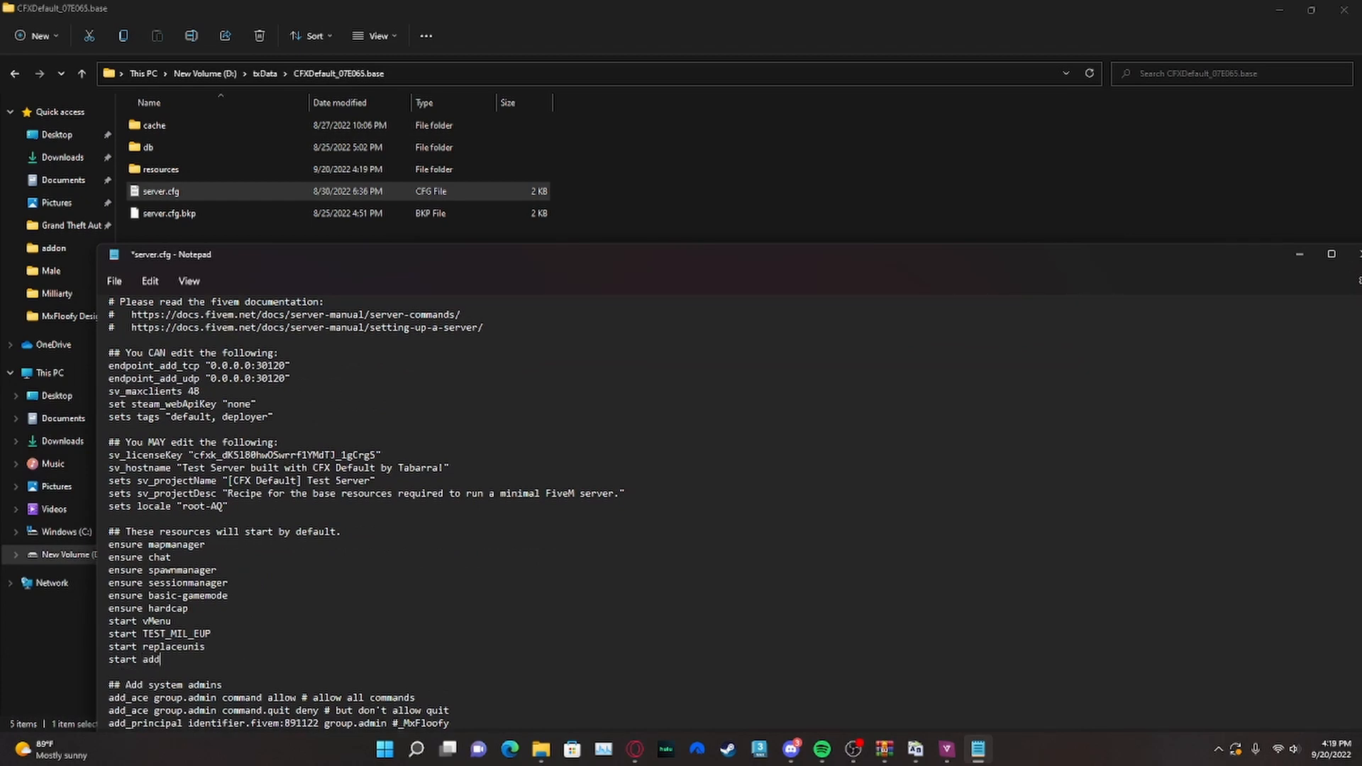
drag(1230, 250, 1072, 229)
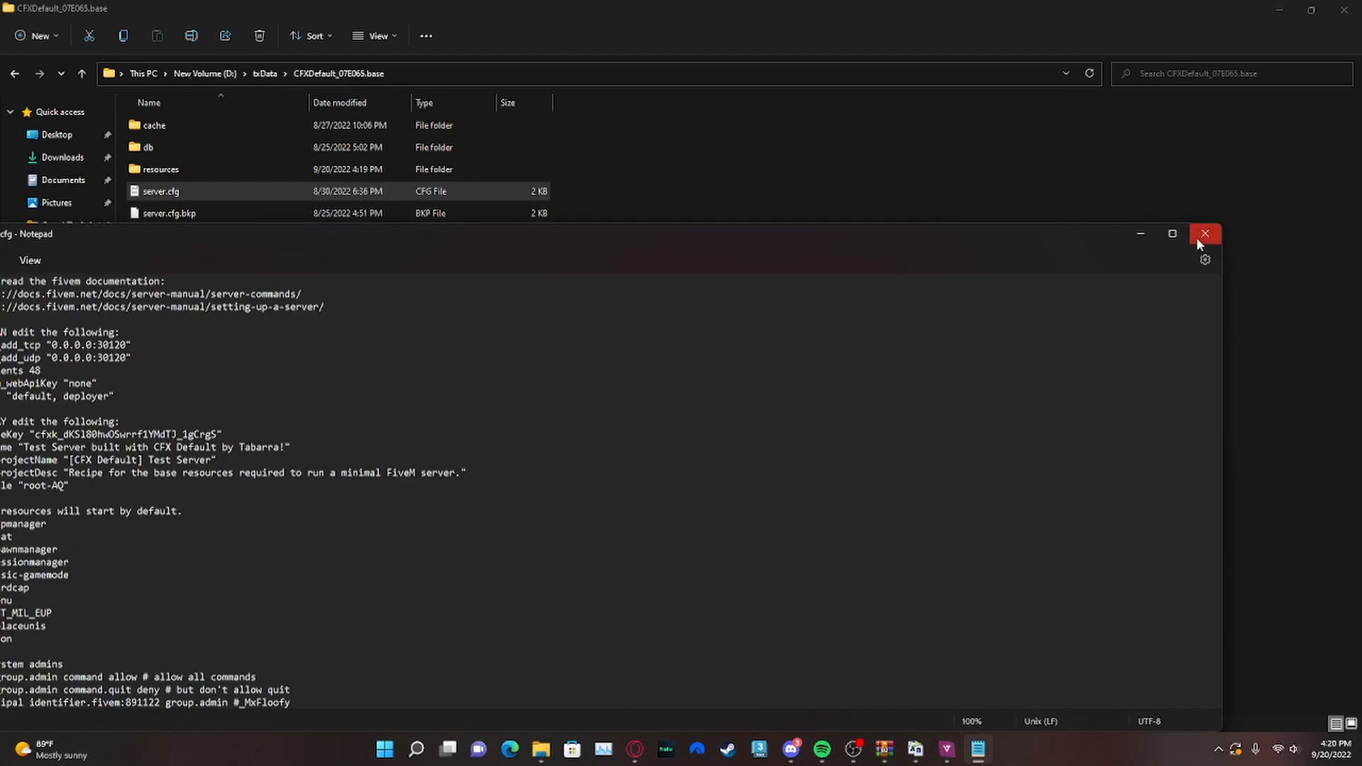
click(1205, 234)
click(458, 516)
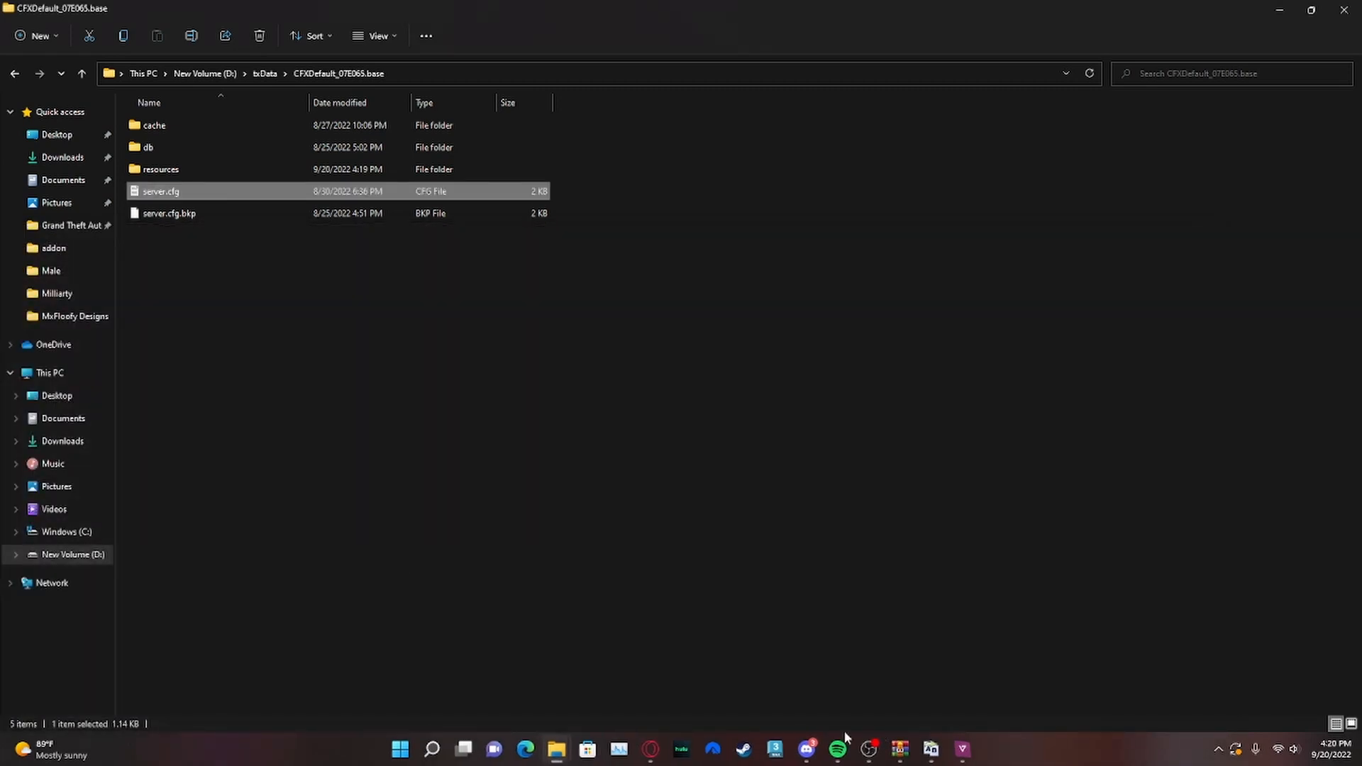
click(357, 331)
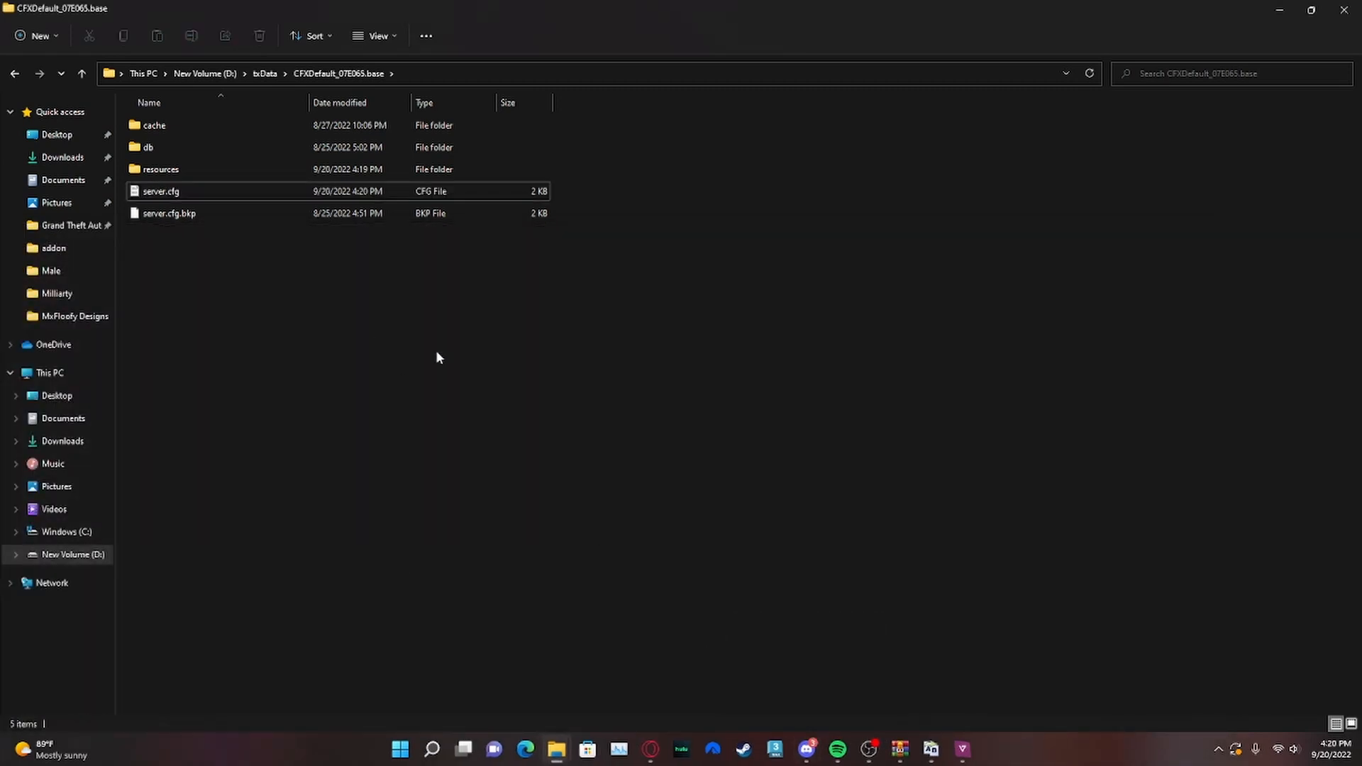
- Start the FiveM server by running start_5826_default.bat from New Volume (D:)
click(263, 74)
click(214, 75)
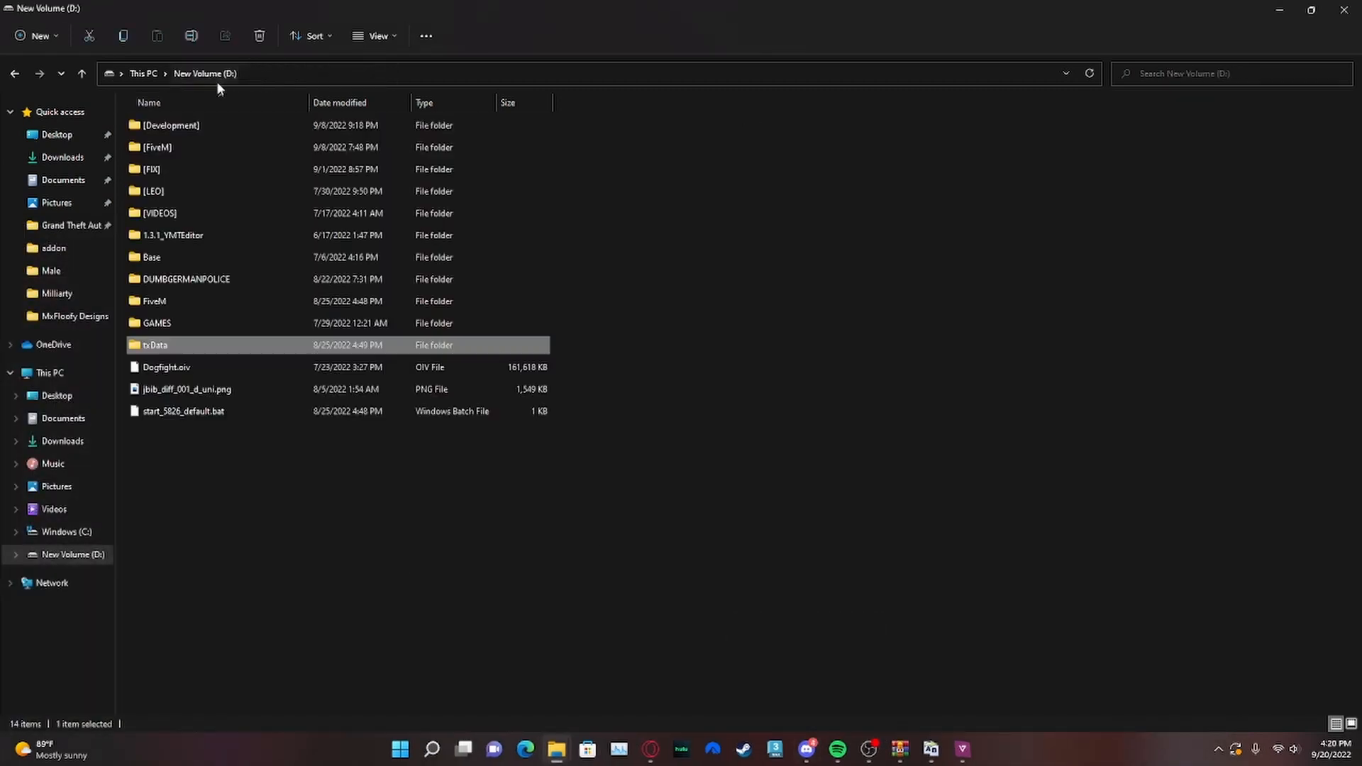
double_click(199, 412)
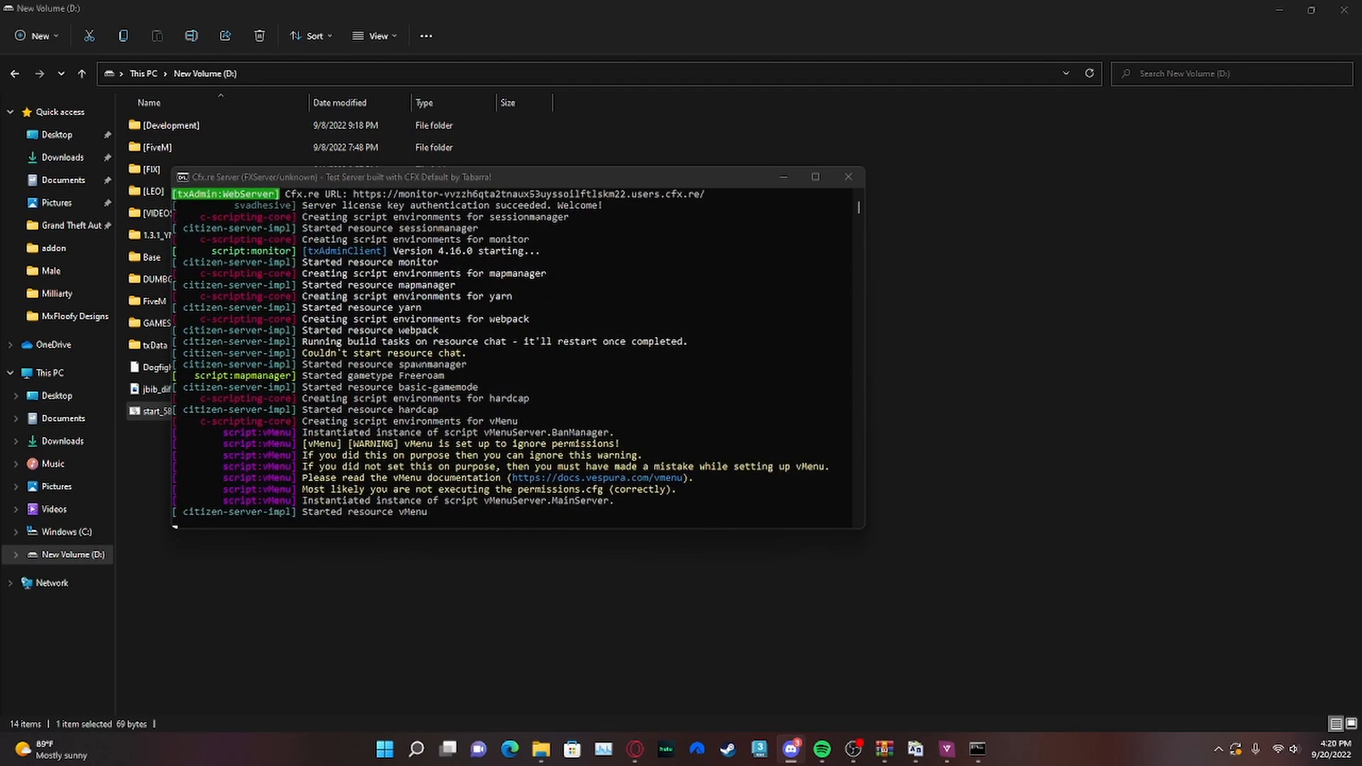
- Find and launch FiveM through Windows search, and join the locally hosted test server
click(422, 748)
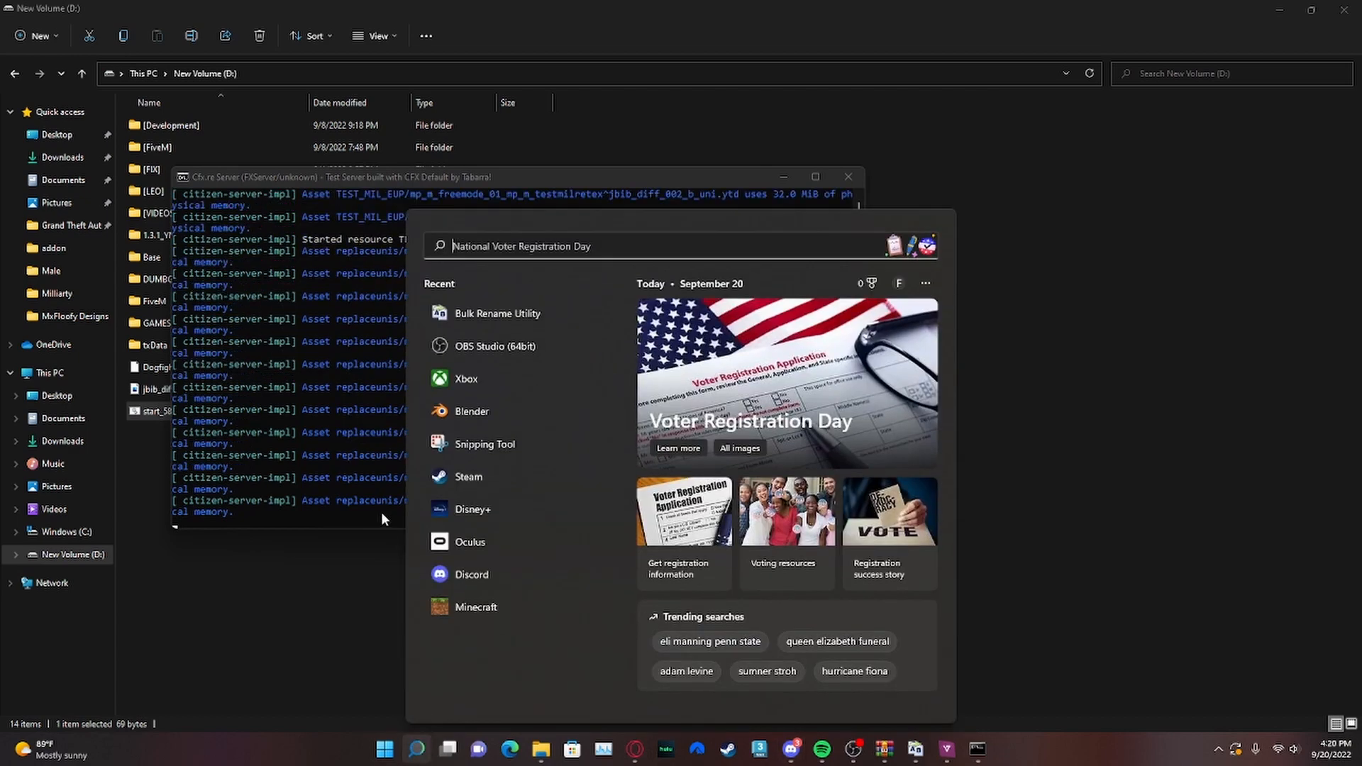
text(fivem)
key(Return)
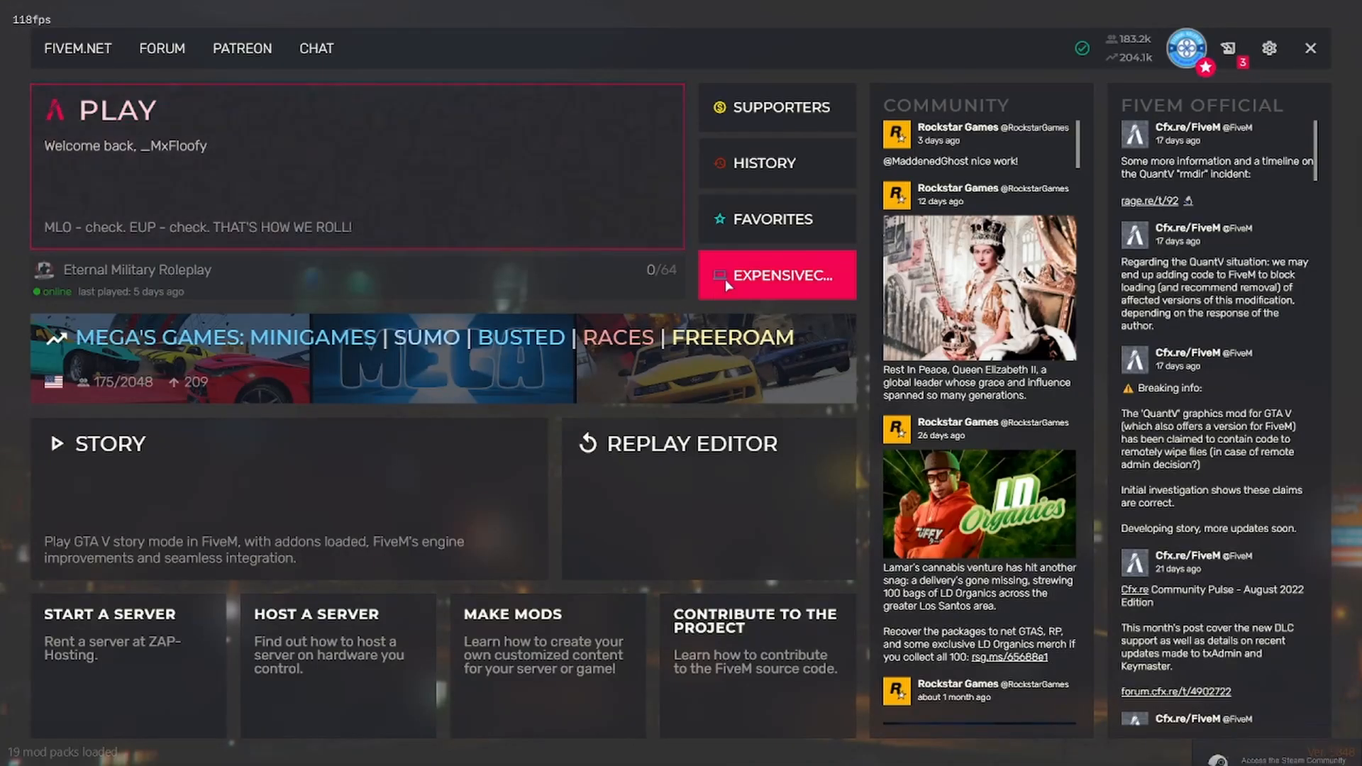
click(852, 278)
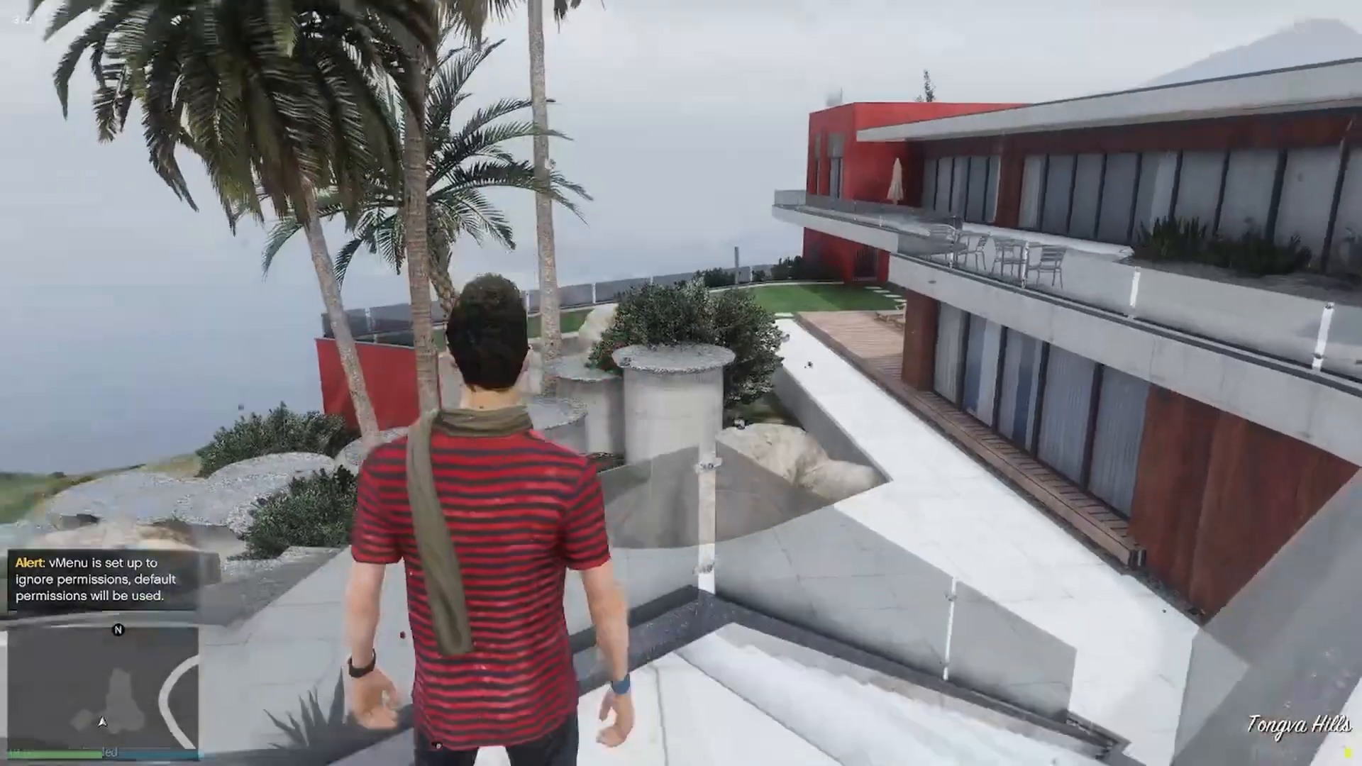
- Open vMenu and go through Player Related Options to the list of saved characters
key(m)
key(Down)
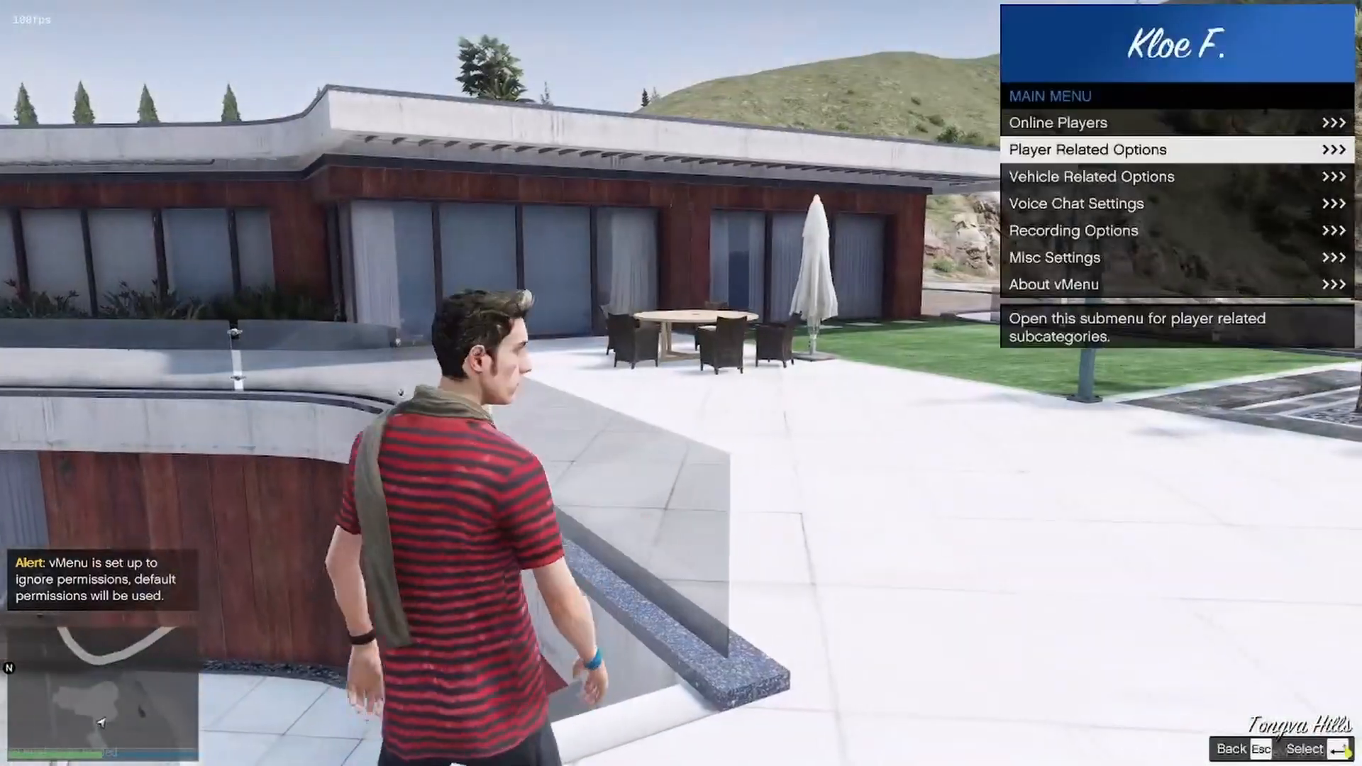
key(Return)
key(Down)
key(Down)
key(Return)
key(Down)
key(Down)
key(Return)
- Spawn the saved character "Milsim | British Army"
key(Down)
key(Down)
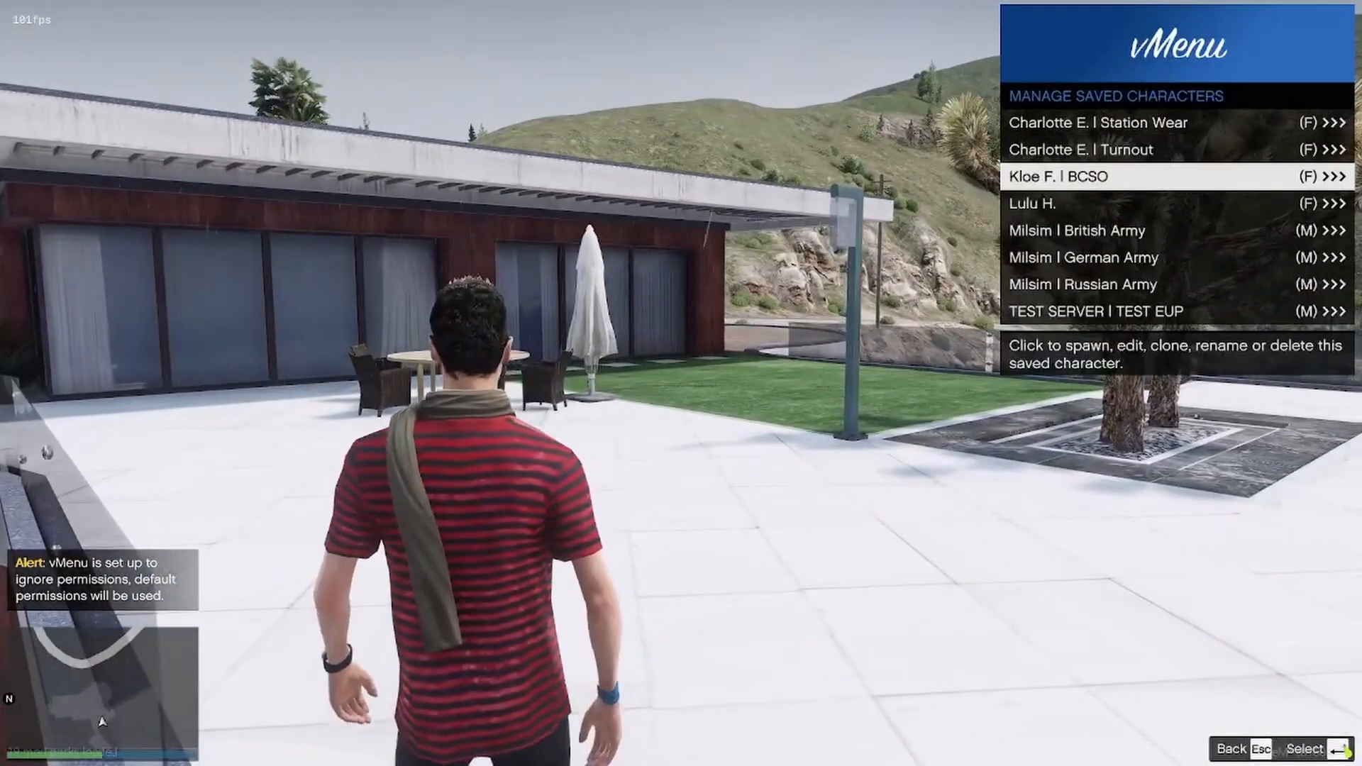
key(Down)
key(Down)
key(Return)
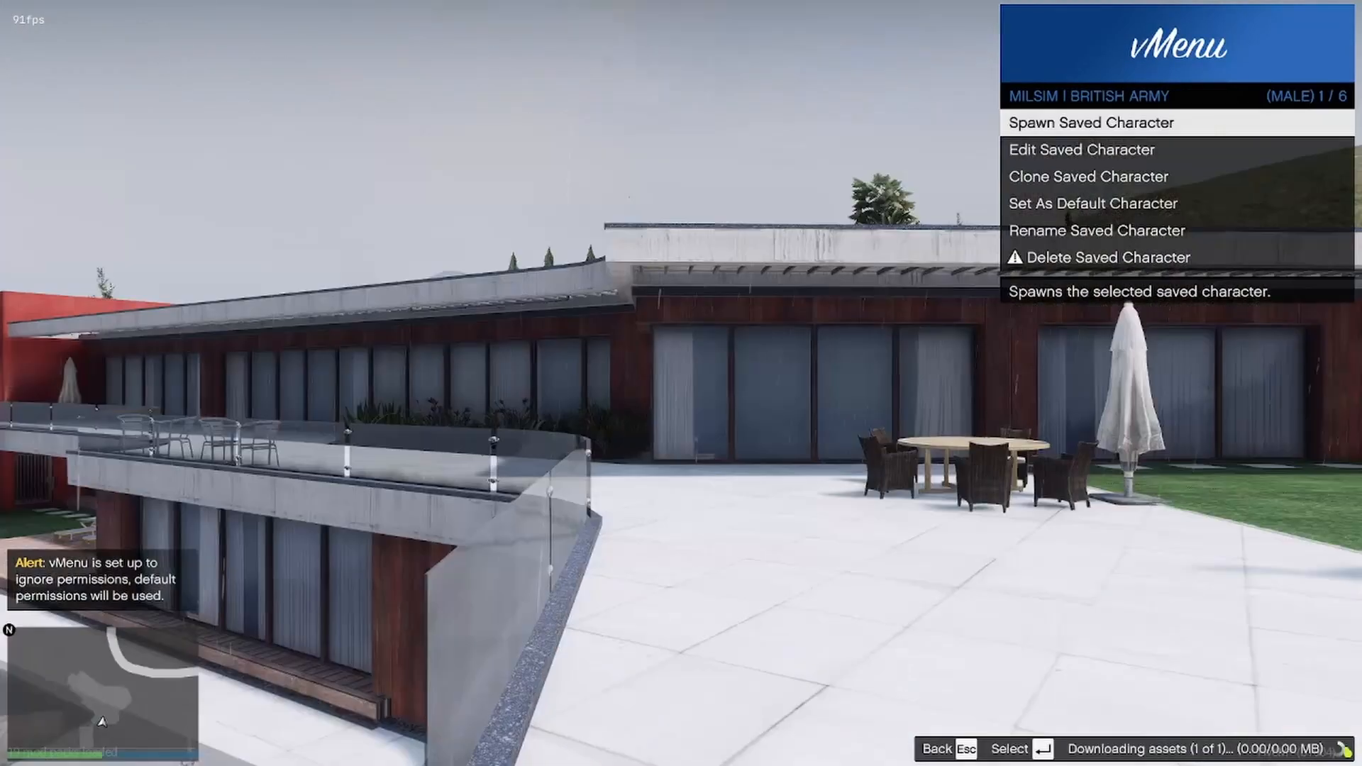
key(Return)
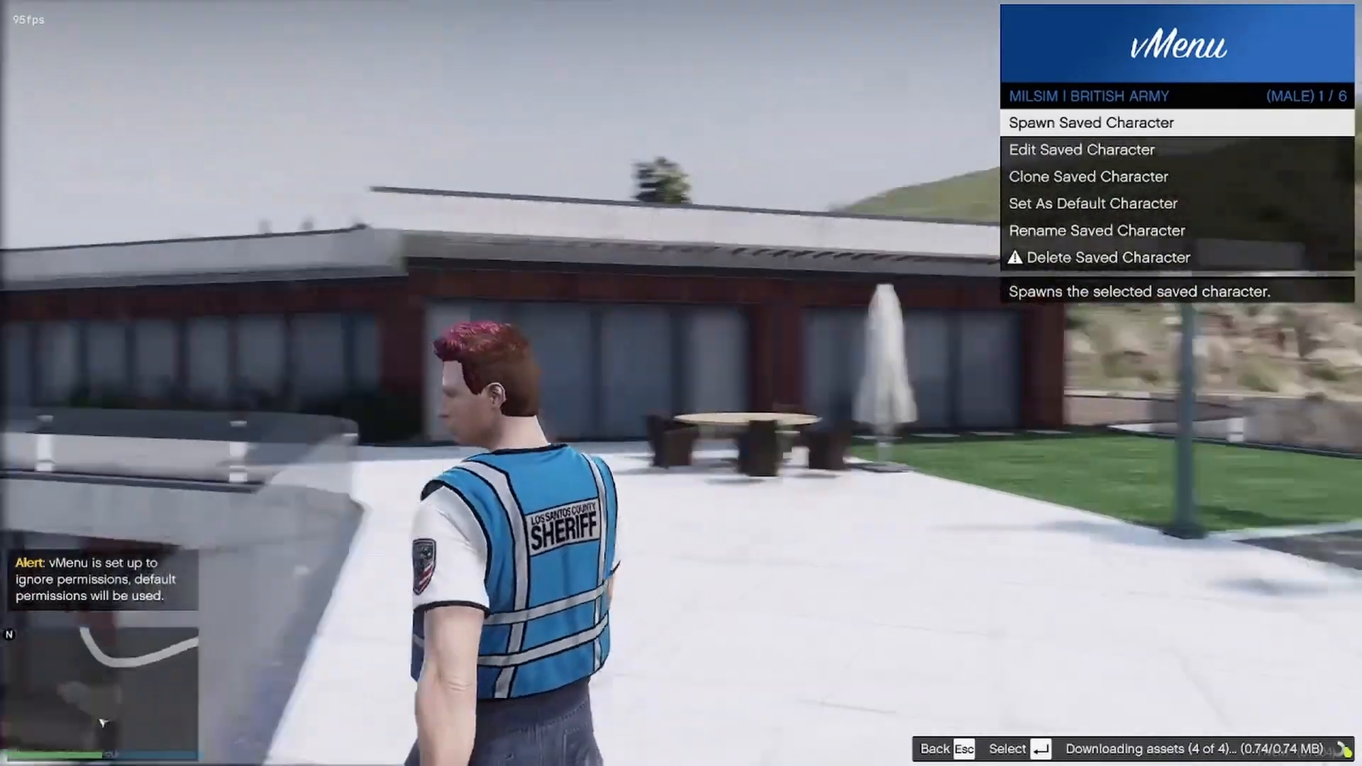
- Open the saved character's clothing customization and set Shirt Overlay / Jackets to drawable #301
key(BackSpace)
key(Up)
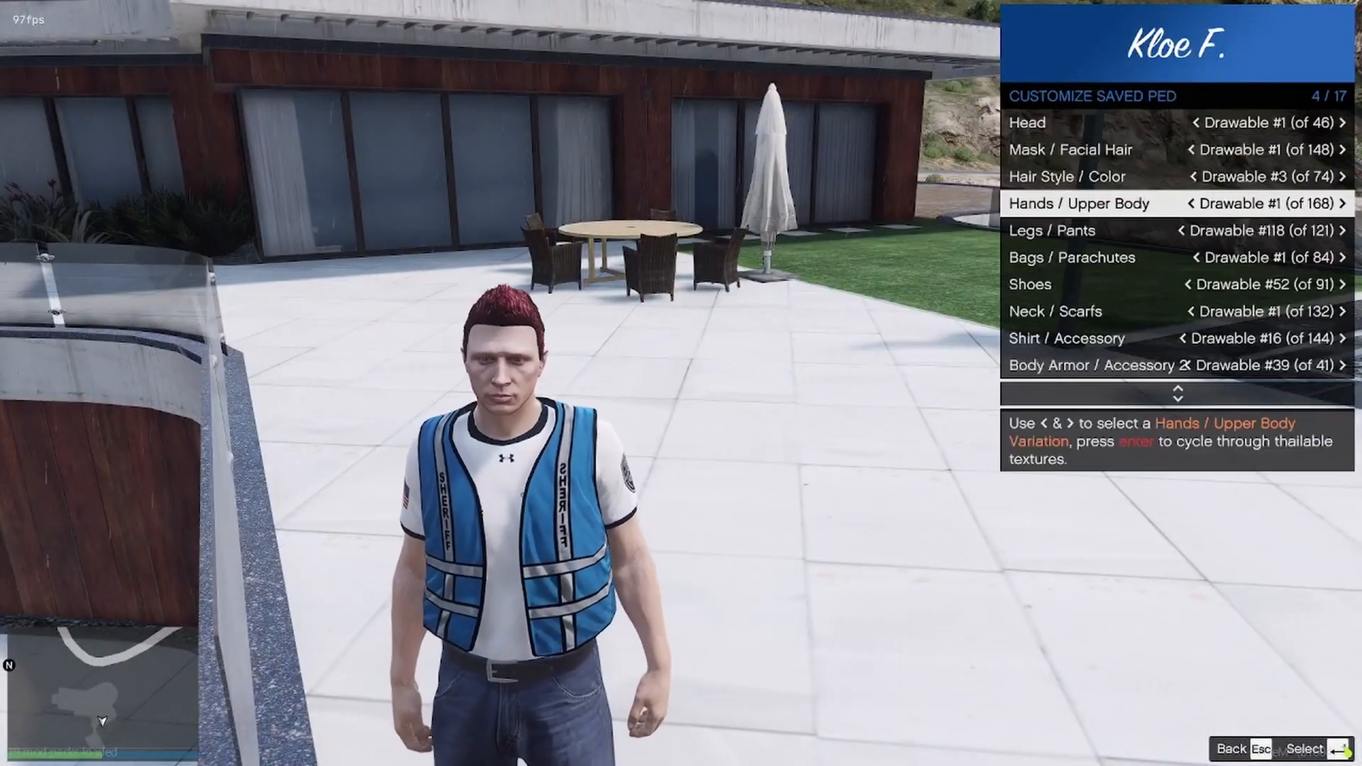
key(Down)
key(Down)
key(Down)
key(Down)
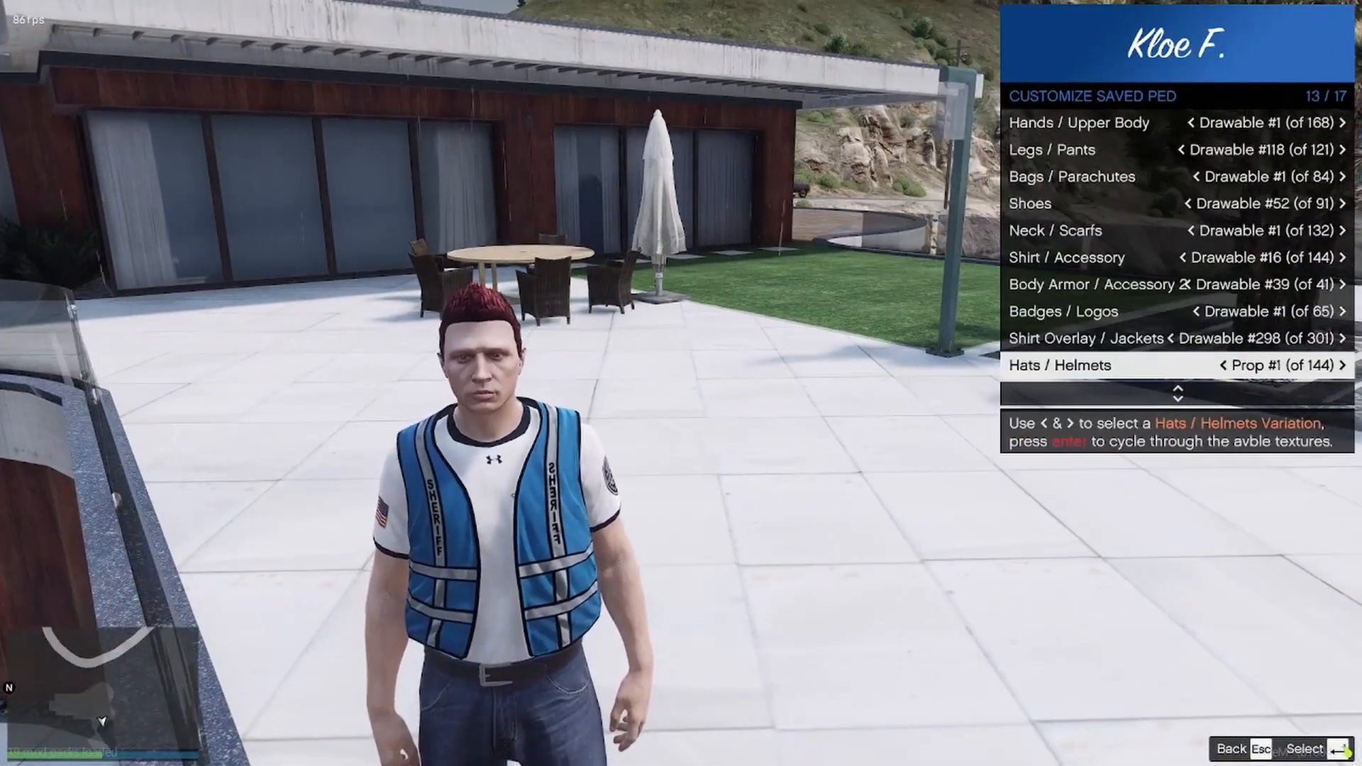
key(Right)
key(Right)
key(Right)
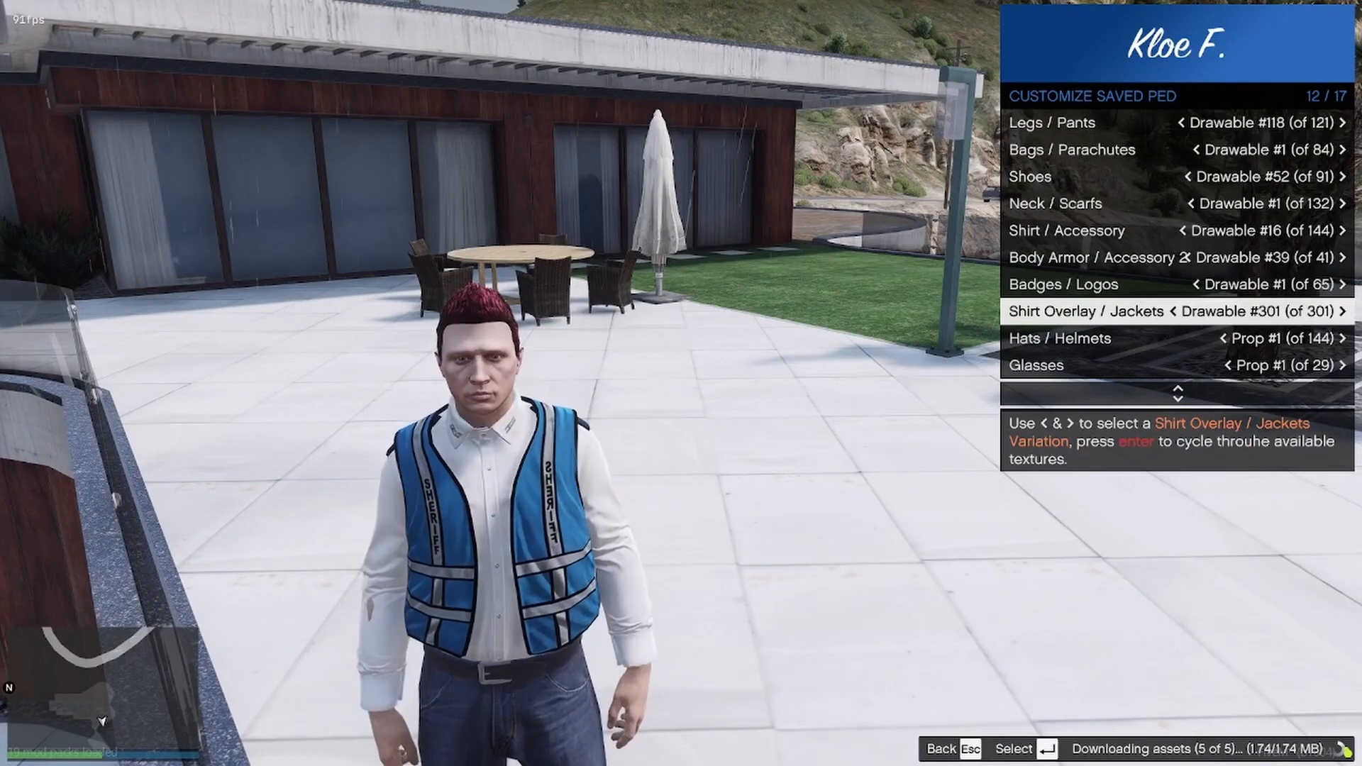
- Preview the uniform tops by cycling Shirt Overlay / Jackets down to drawable #294 and back up to #300
key(Left)
key(Left)
key(Left)
key(Left)
key(Left)
key(Left)
key(Left)
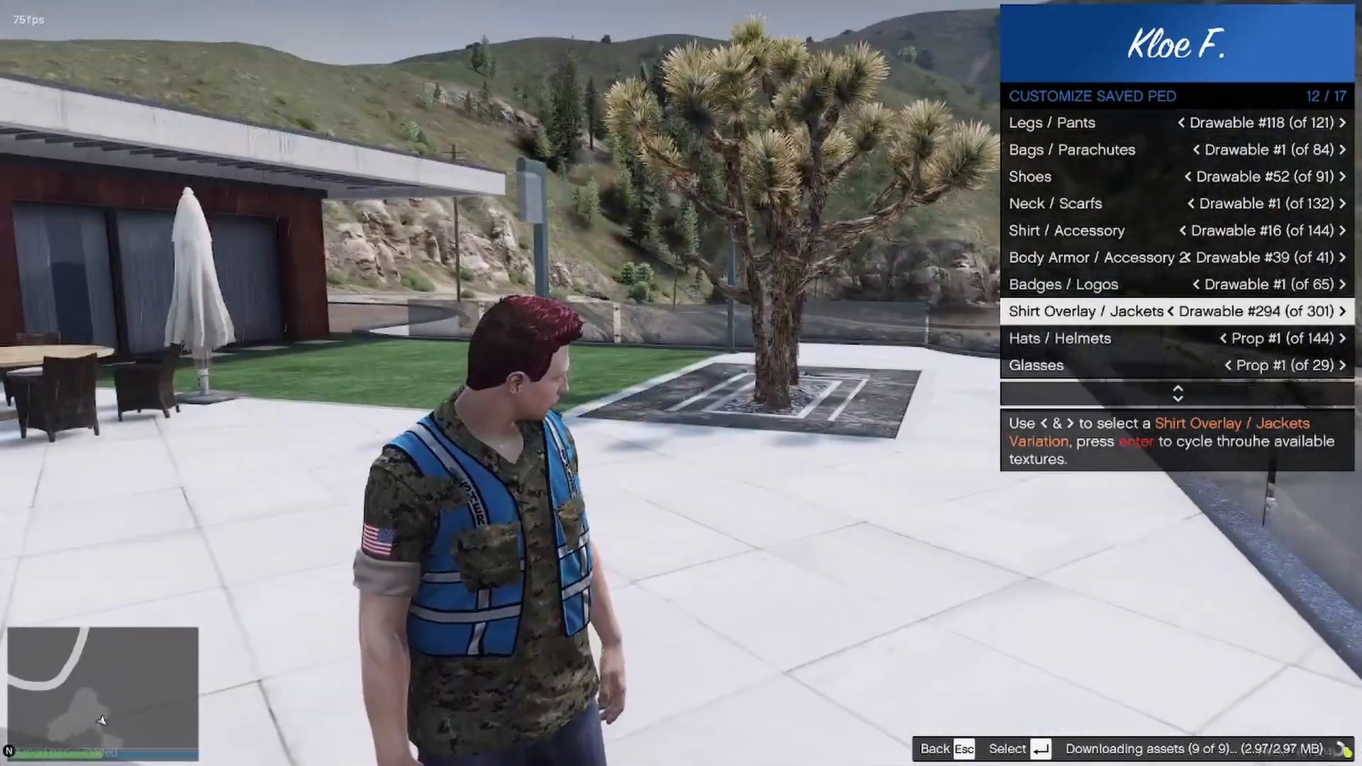
key(Right)
key(Right)
key(Right)
key(Right)
key(Right)
key(Right)
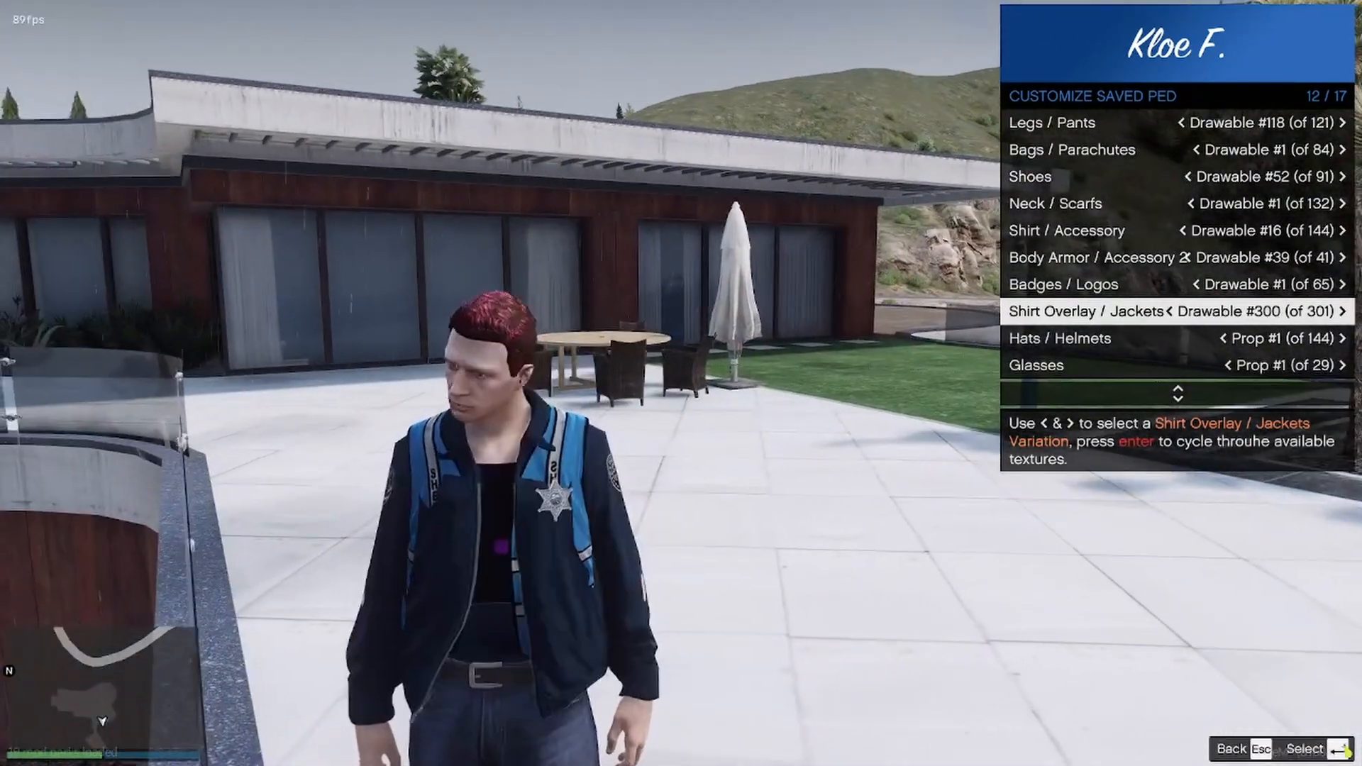
- Set Shirt Overlay / Jackets to drawable #299 and Hats / Helmets to prop #144
key(Down)
key(Left)
key(Down)
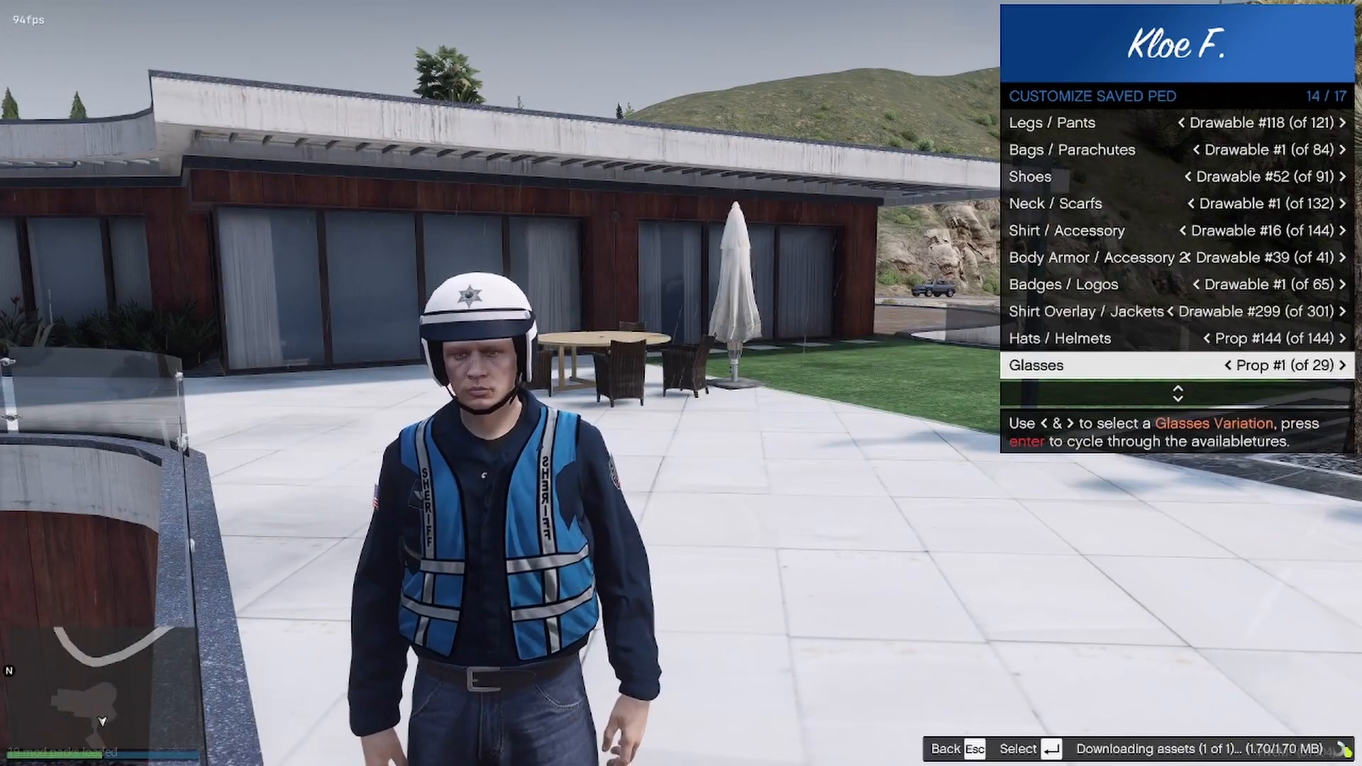
key(Left)
key(Right)
- Preview the Legs / Pants variations, cycling between drawables #118, #121 and #1
key(Down)
key(Down)
key(Down)
key(Down)
key(Down)
key(Down)
key(Down)
key(Down)
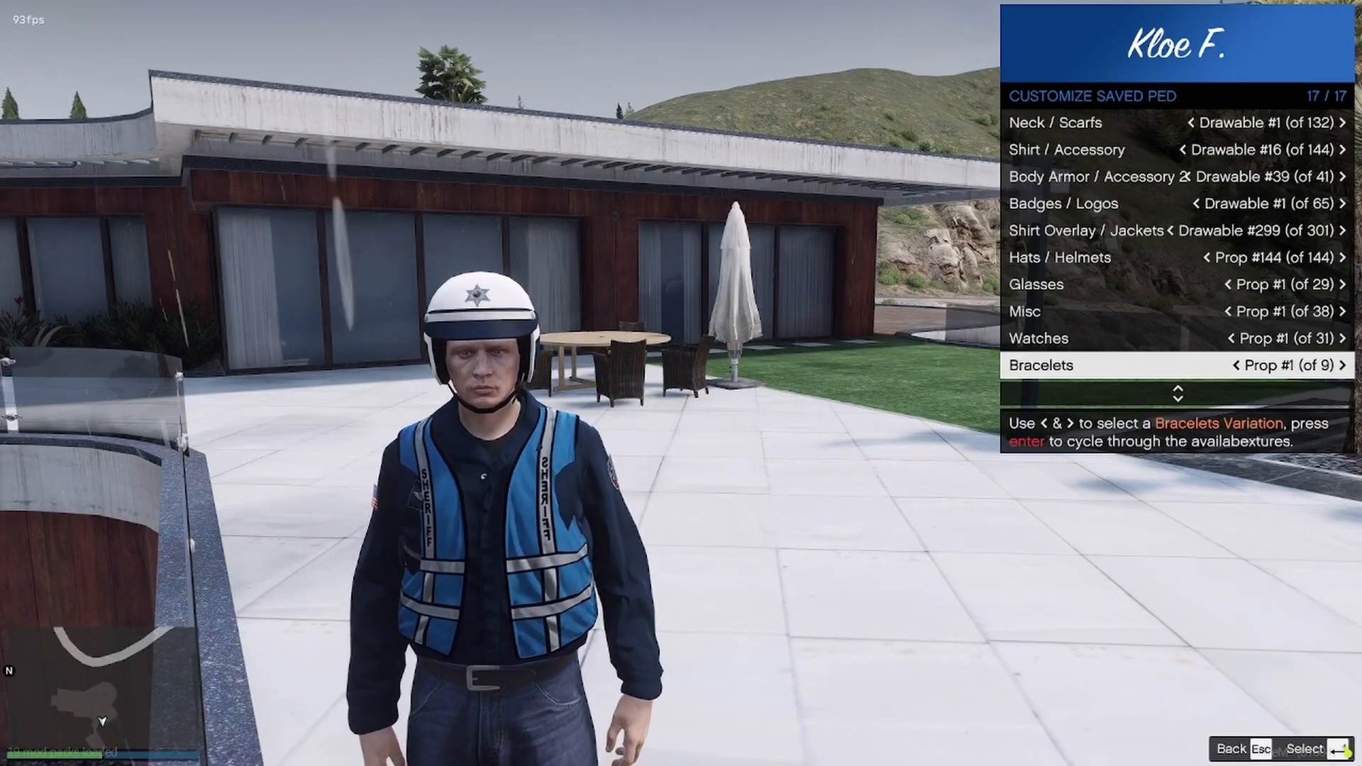
key(Right)
key(Right)
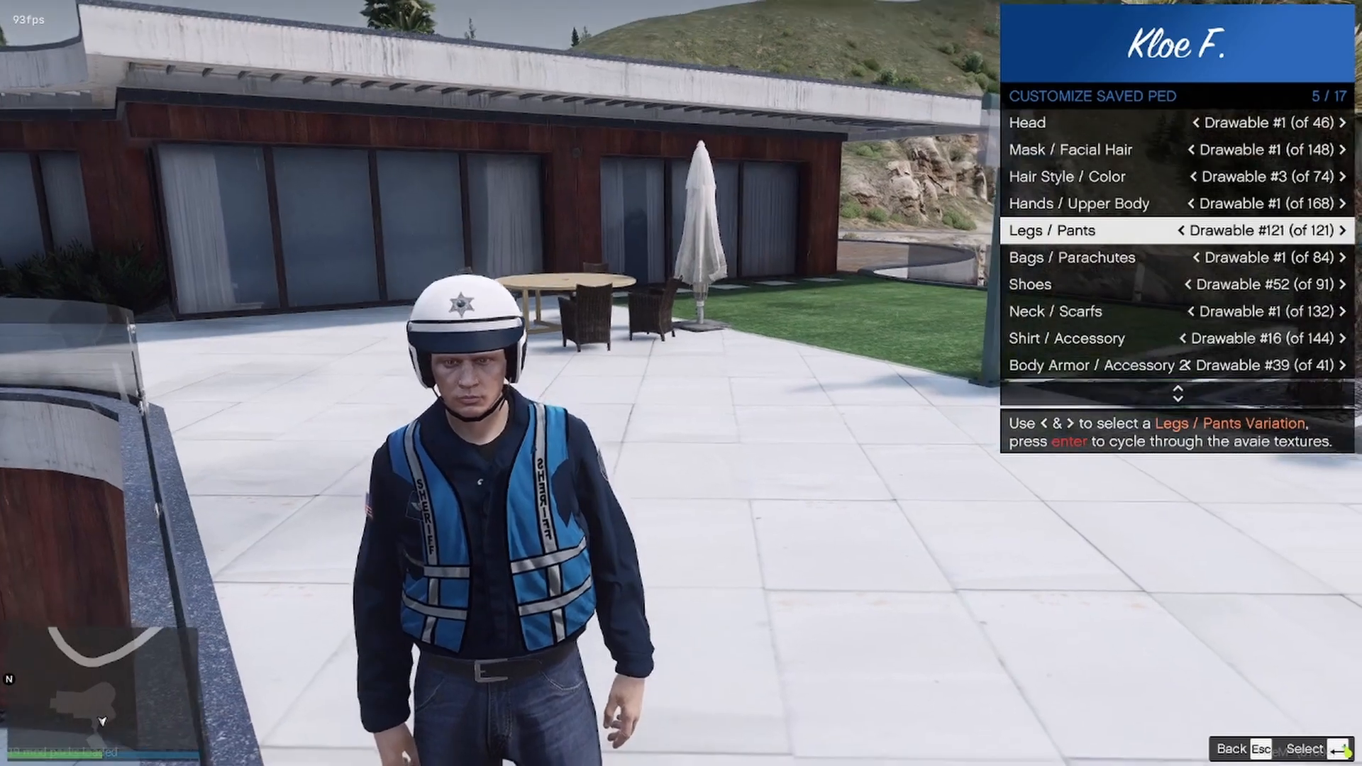
key(Right)
key(Right)
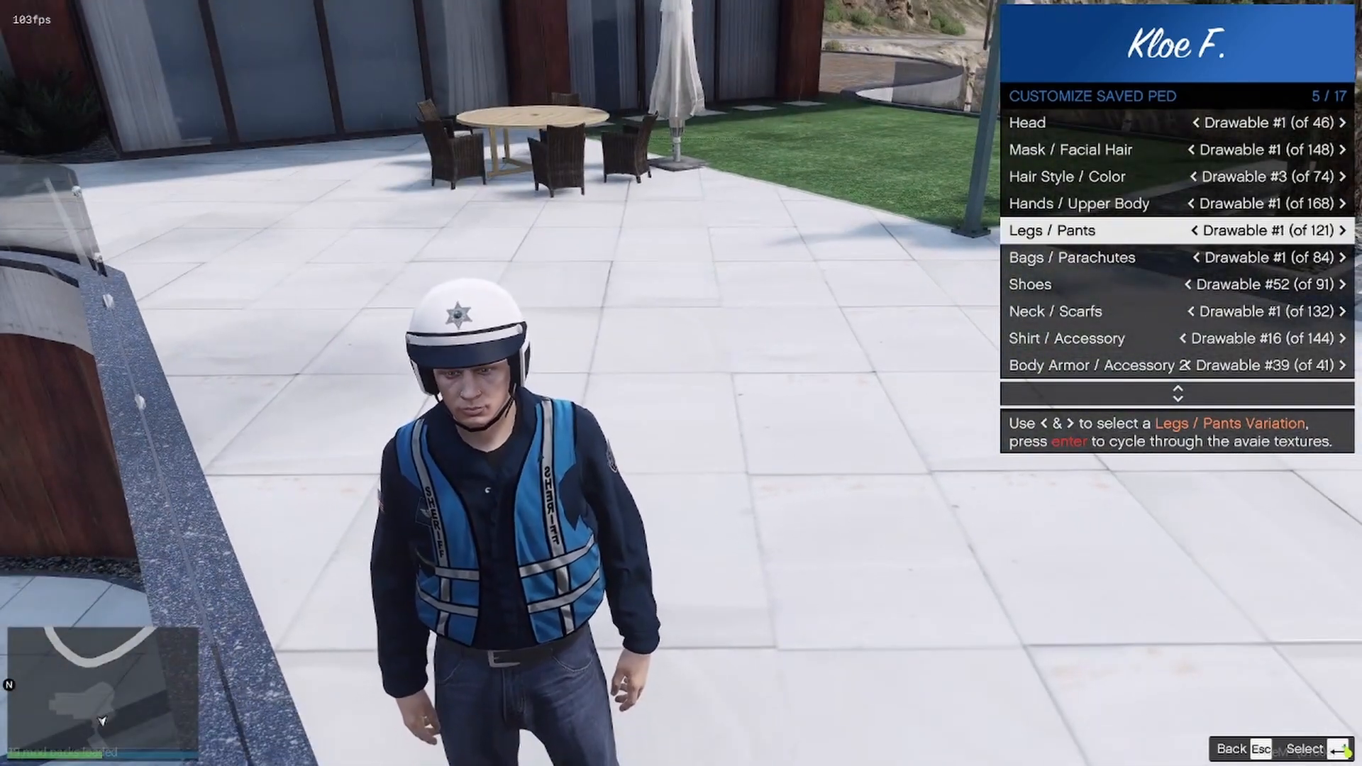
key(Left)
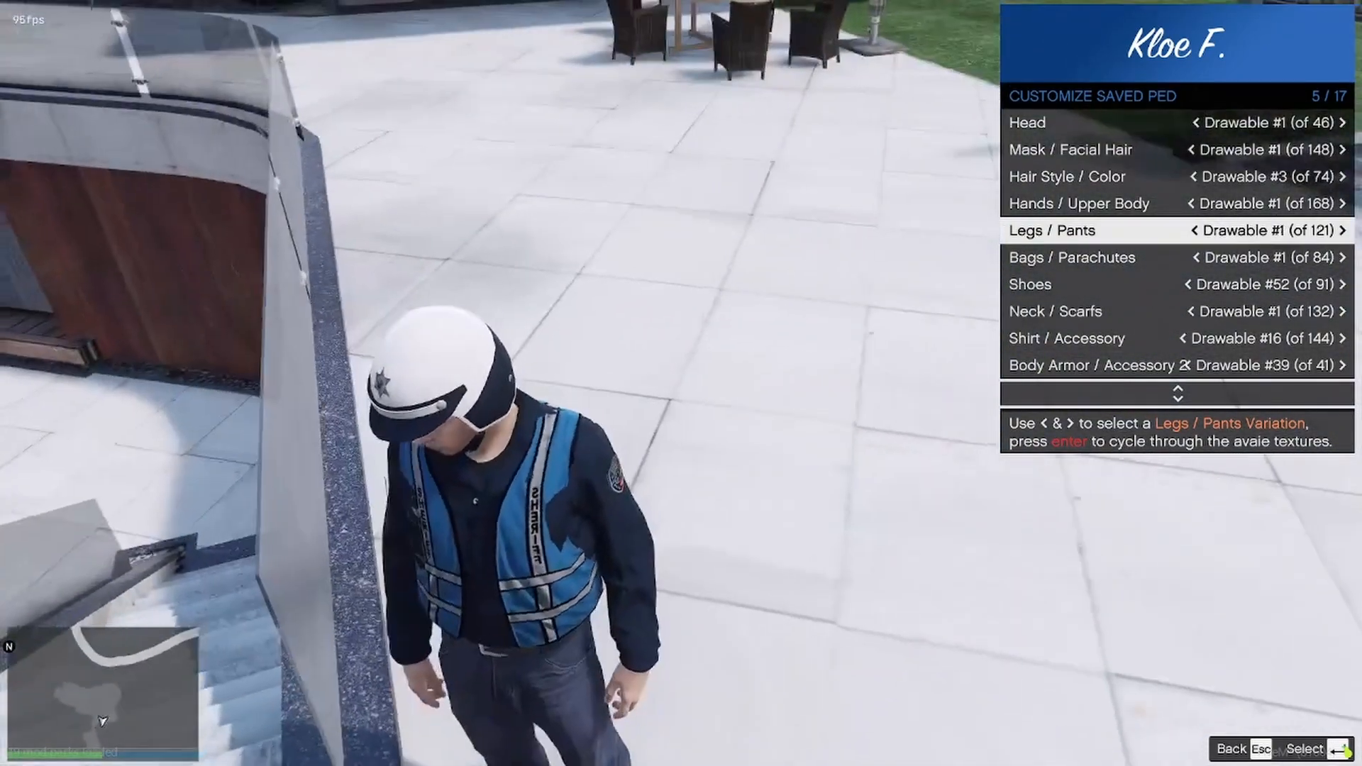
key(Left)
key(Left)
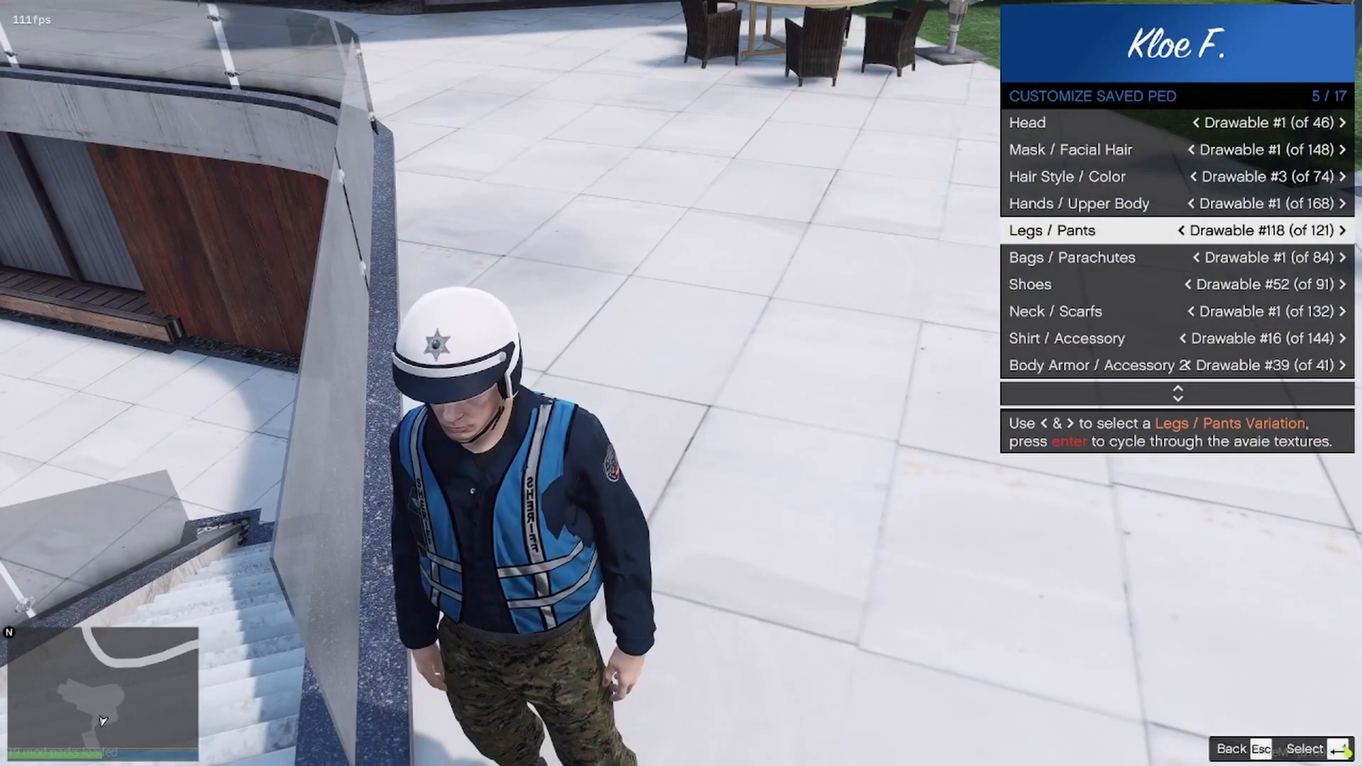
- Set Legs / Pants to drawable #1 and Bags / Parachutes to drawable #84
key(Right)
key(Right)
key(Right)
key(Right)
key(Down)
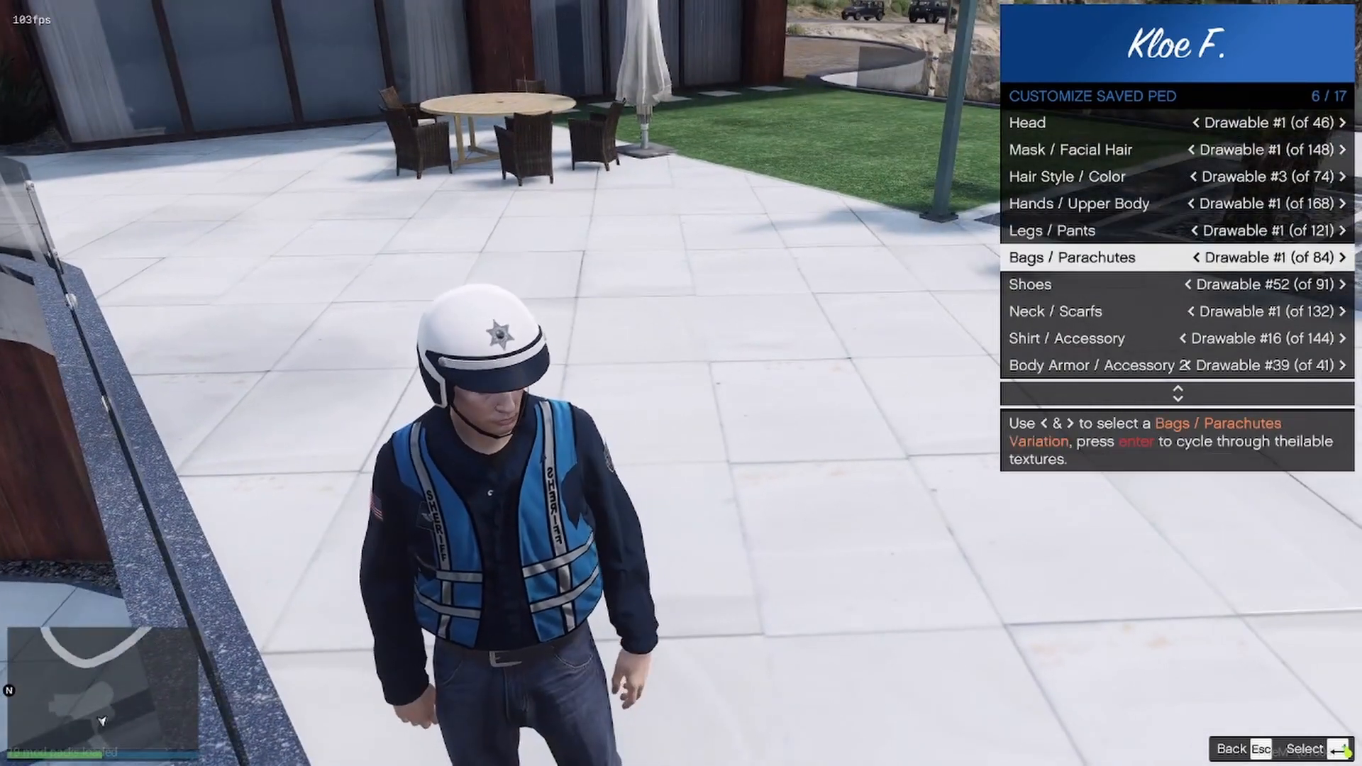
key(Down)
key(Up)
key(Left)
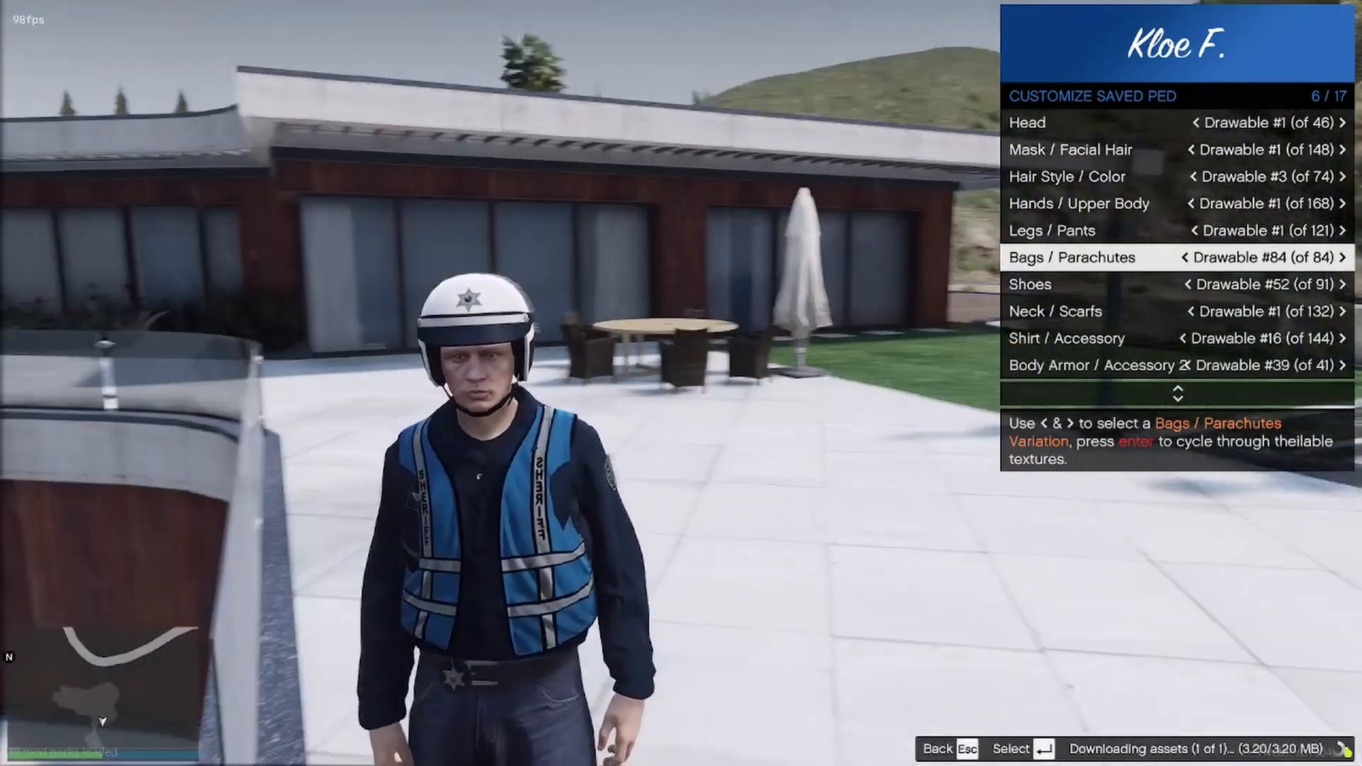
- Set Body Armor / Accessory 2 to drawable #38 after comparing it with #39
key(Down)
key(Down)
key(Down)
key(Down)
key(Down)
key(Up)
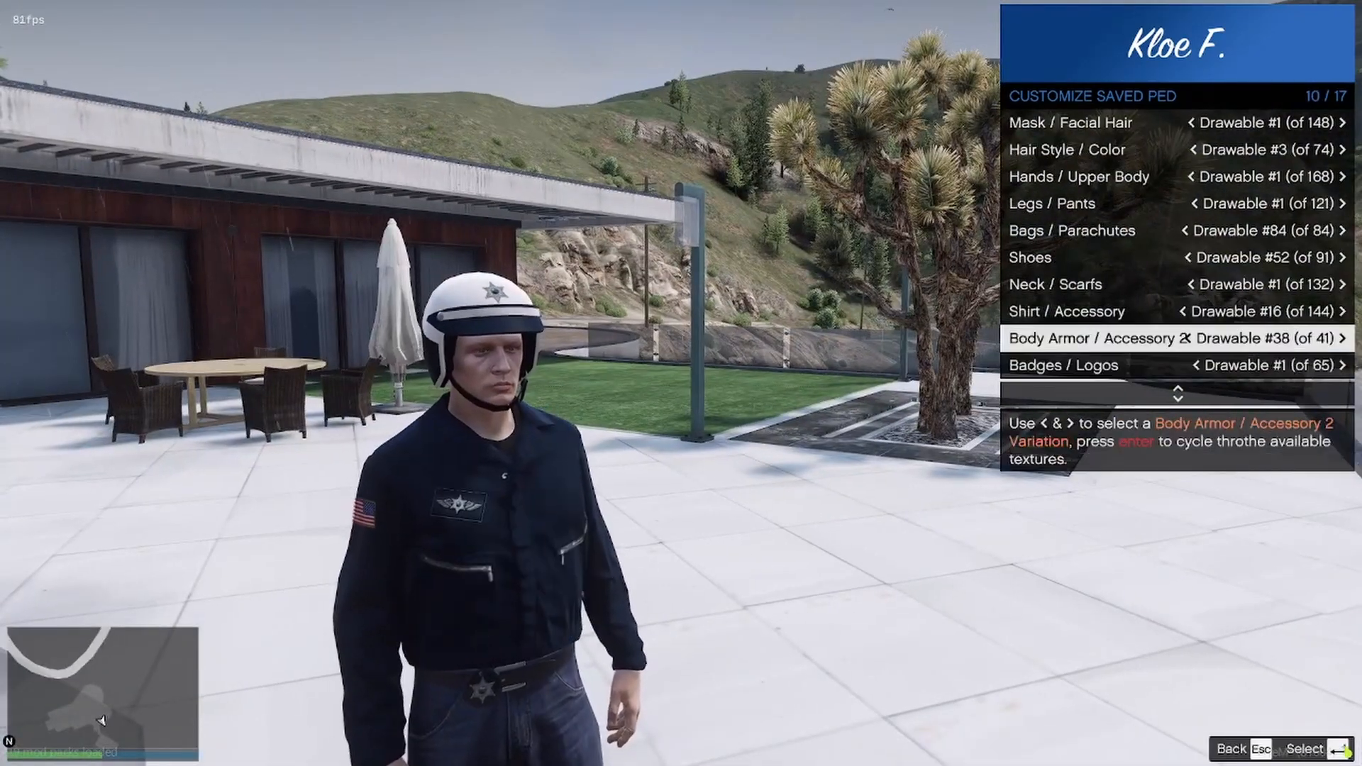
key(Right)
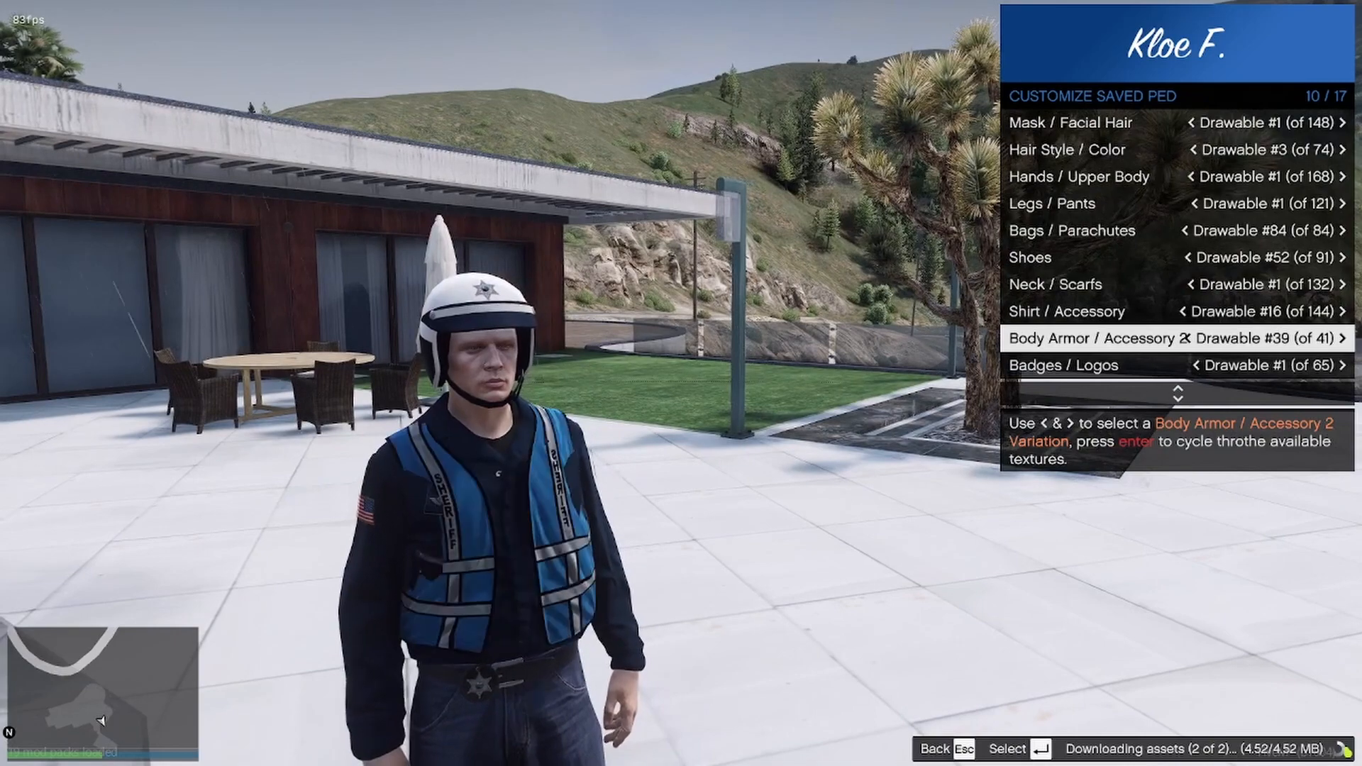
key(Left)
- Change Hats / Helmets to prop #141, previewing prop #143 on the way
key(Down)
key(Down)
key(Down)
key(Down)
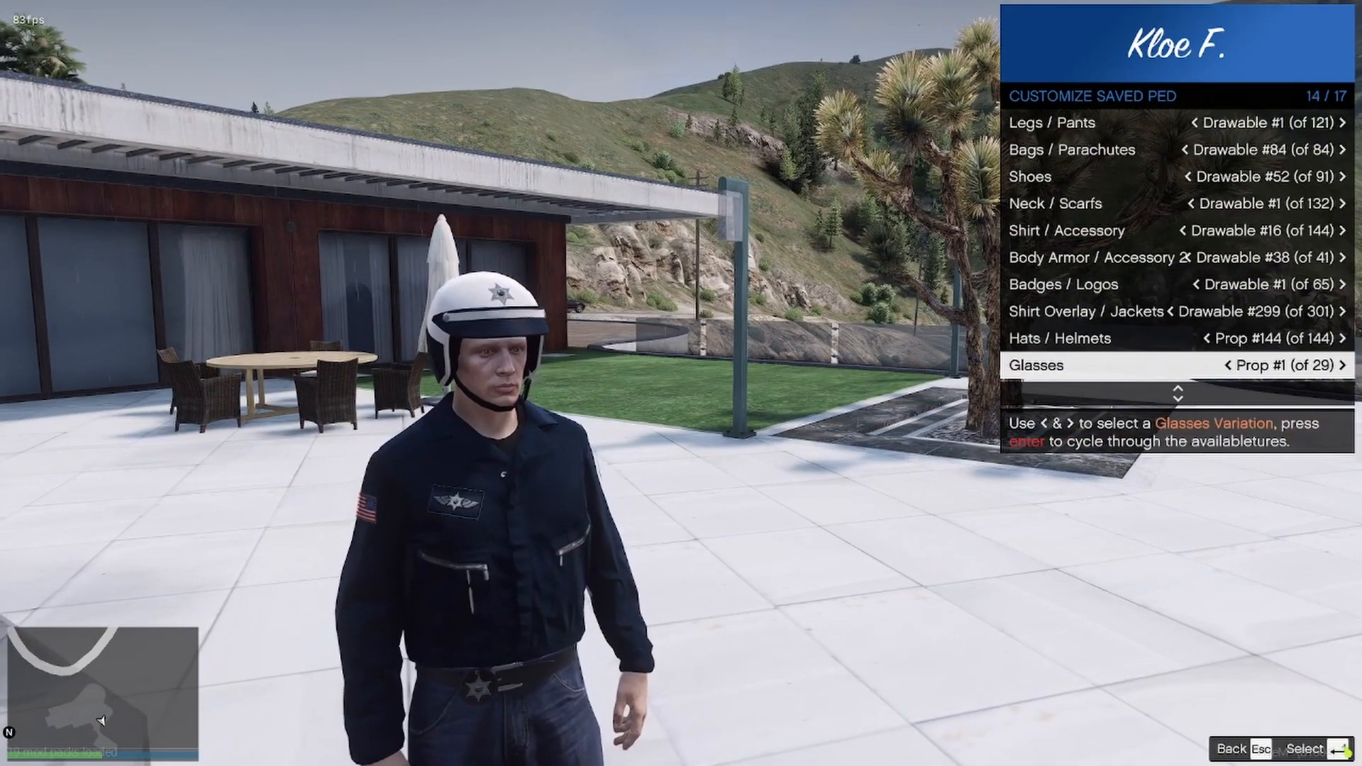
key(Up)
key(Left)
key(Left)
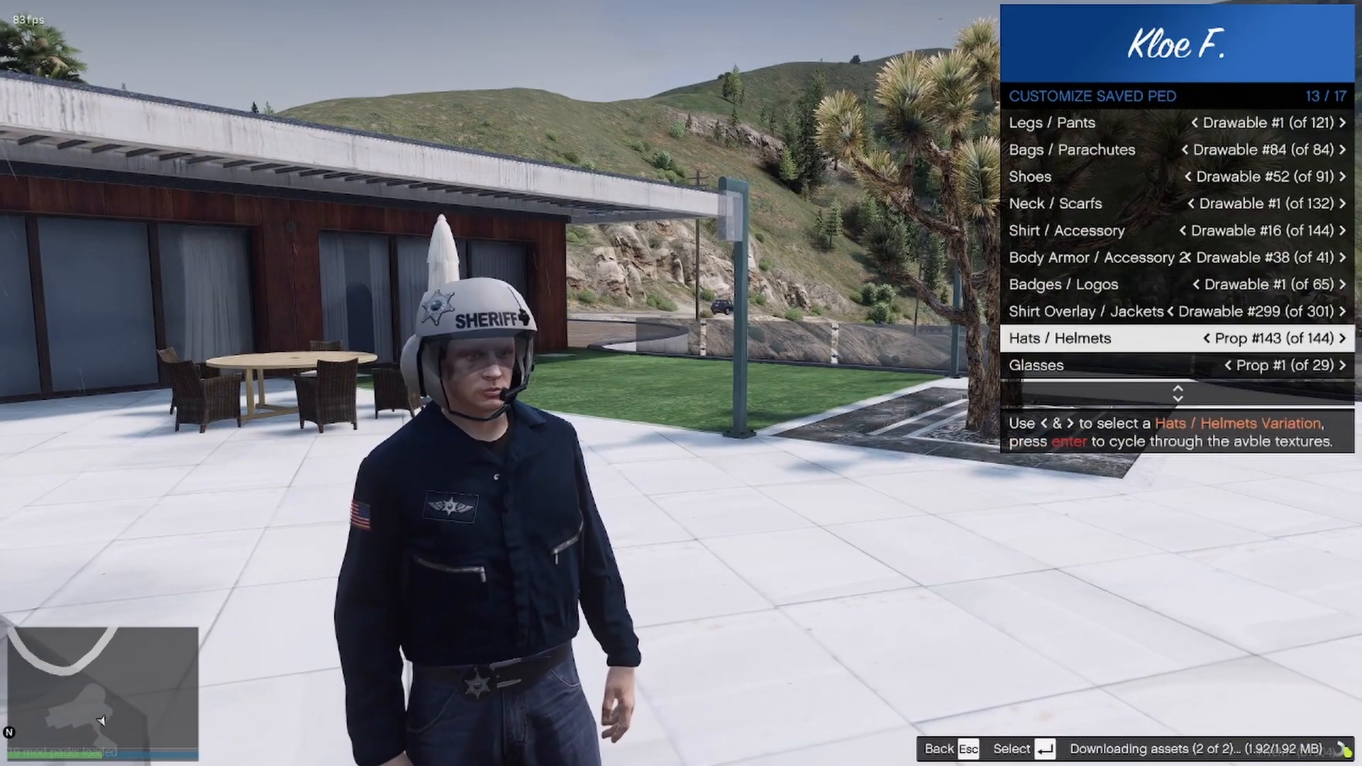
key(Left)
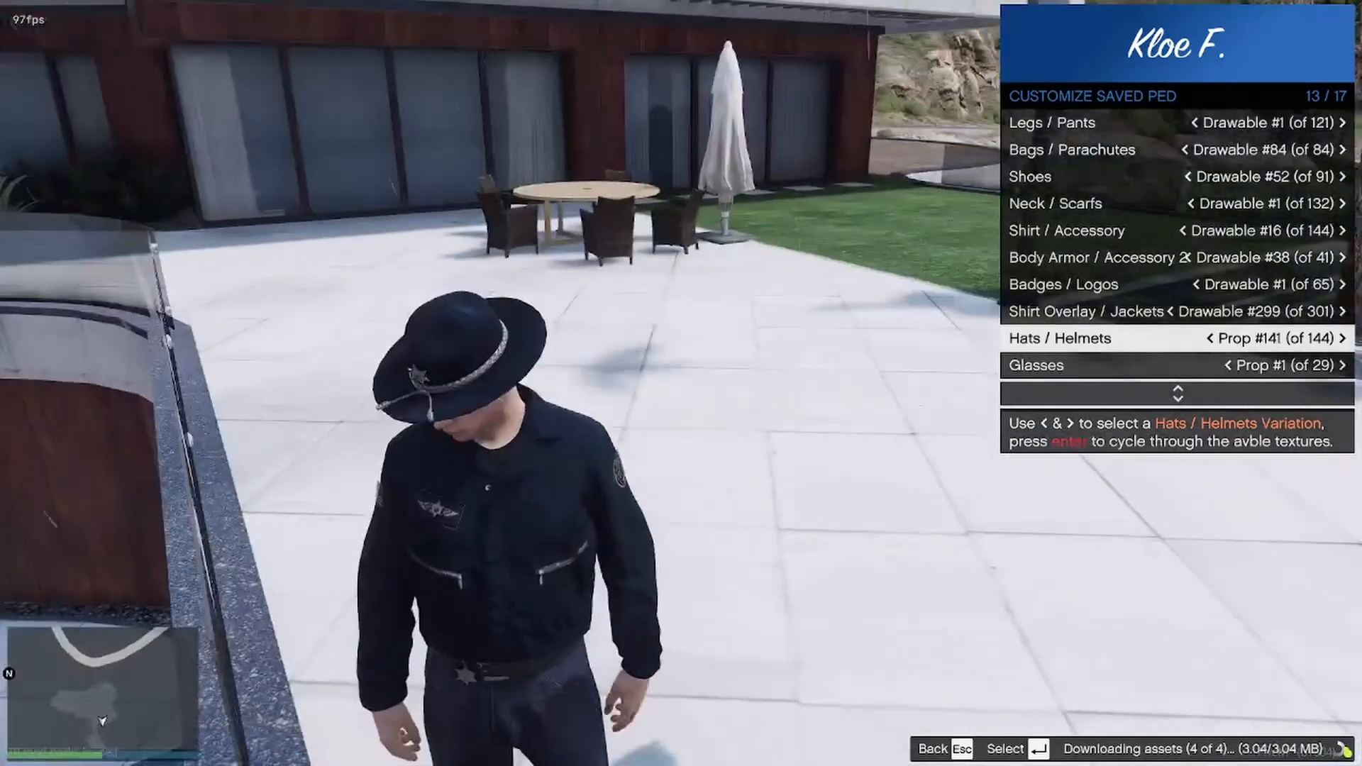
key(Down)
key(Down)
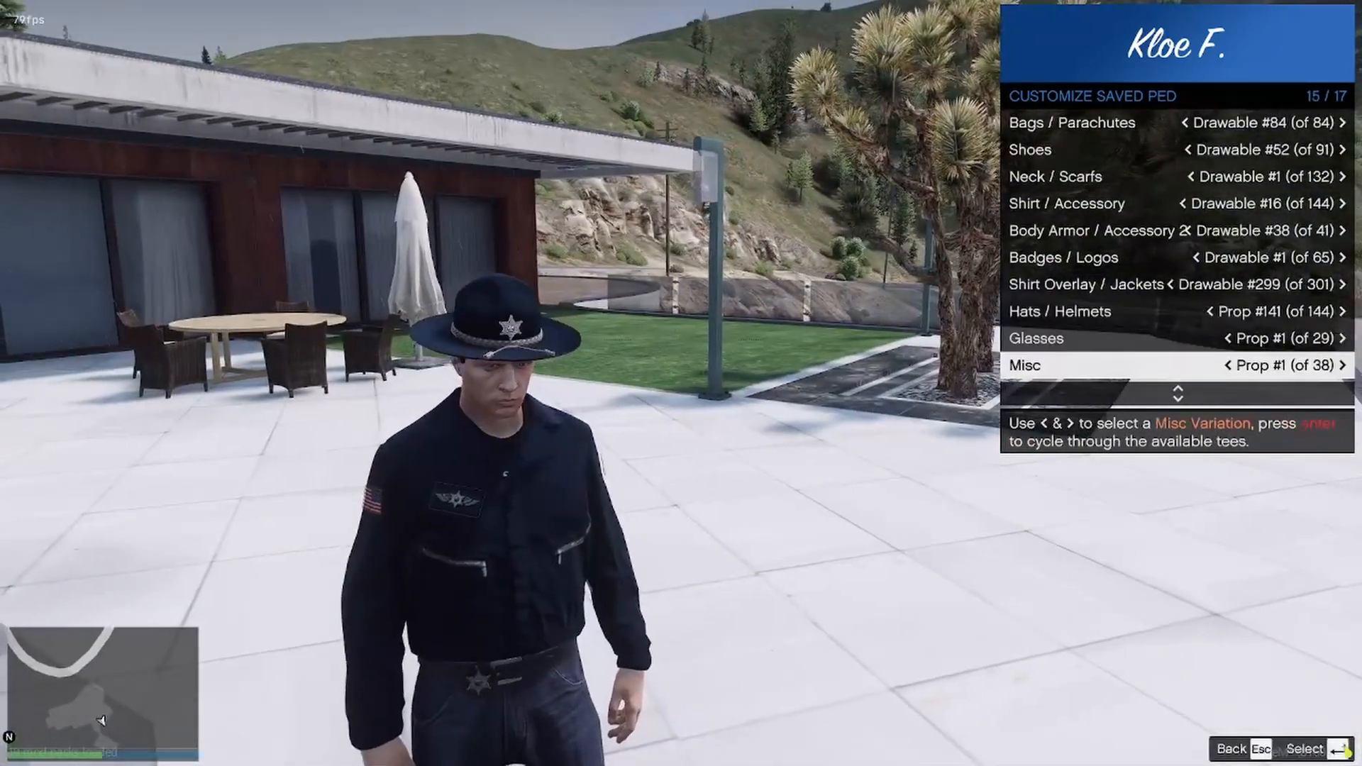
key(Down)
key(Down)
key(Down)
key(Down)
key(Down)
key(Down)
key(Down)
key(Down)
key(Down)
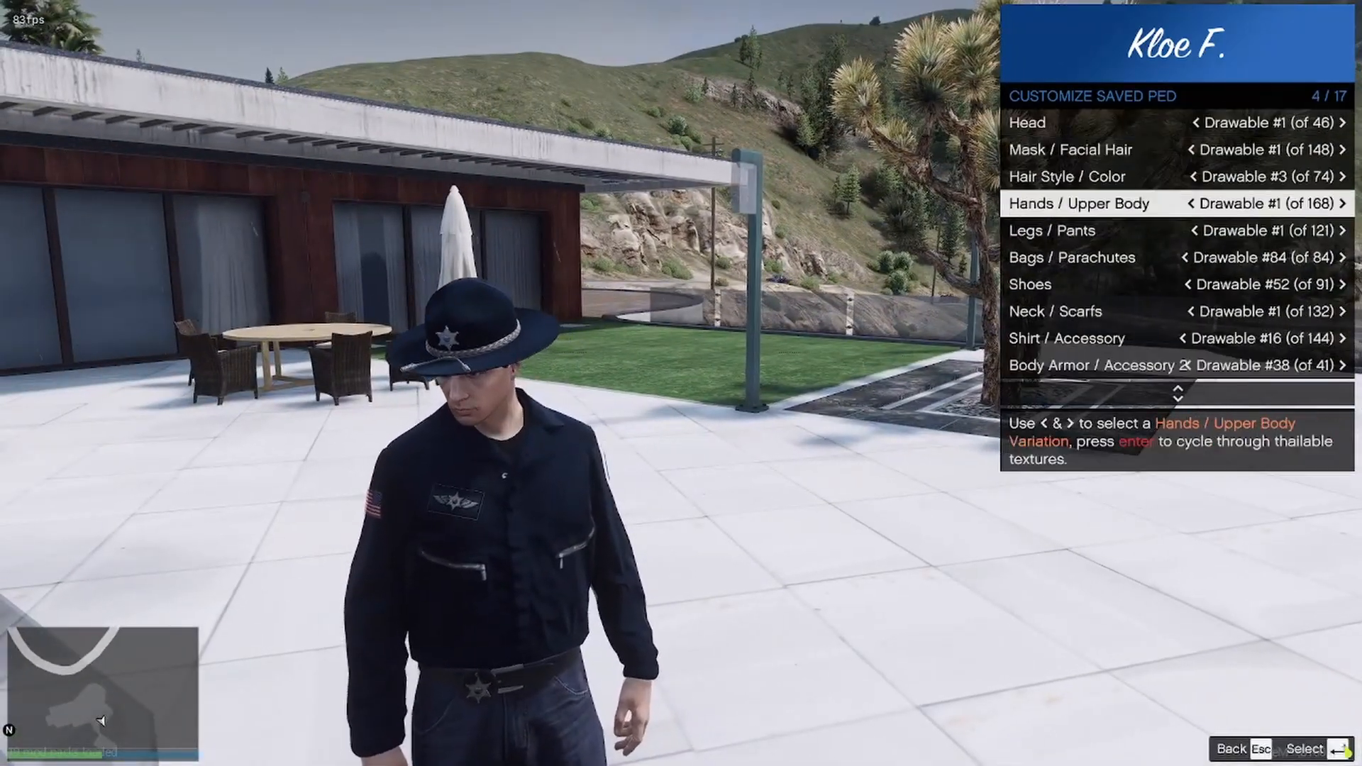
key(Up)
key(Up)
key(Up)
key(Up)
key(Down)
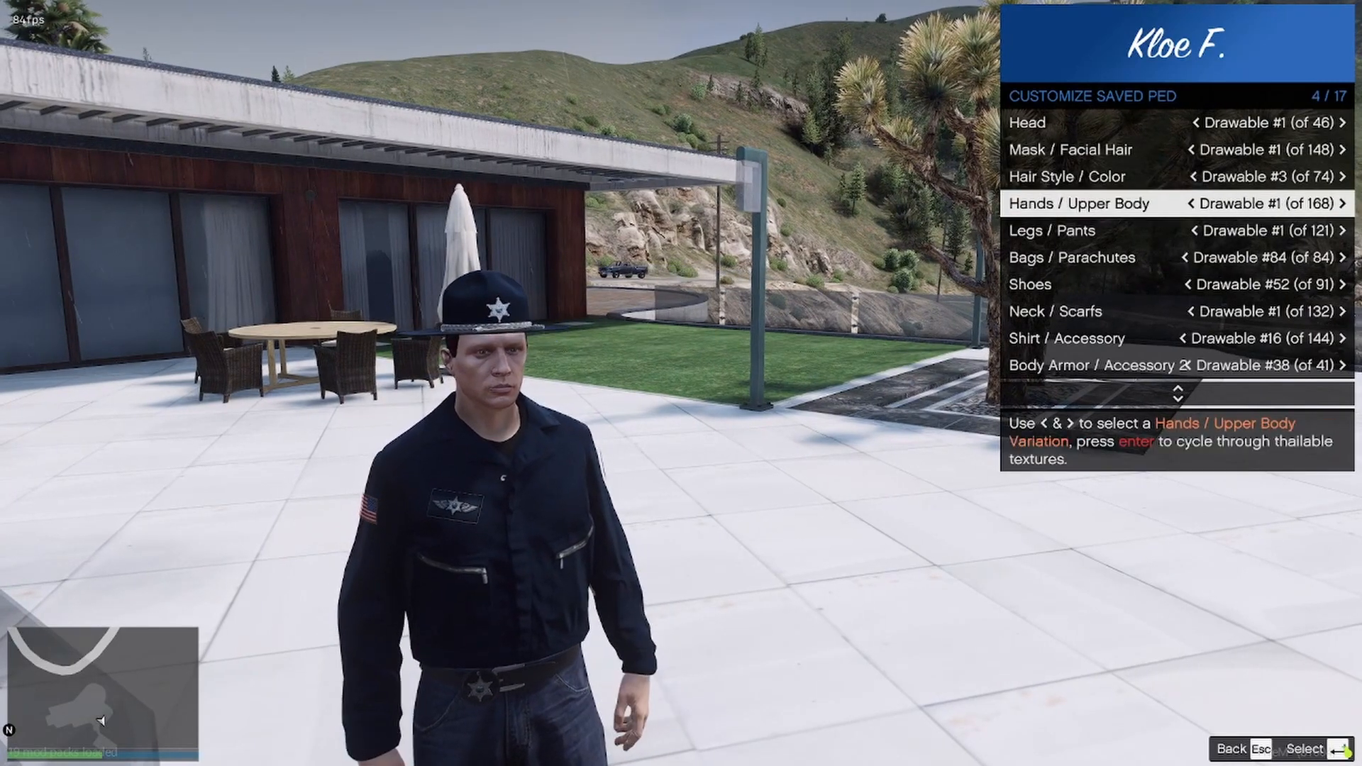
key(Up)
key(Up)
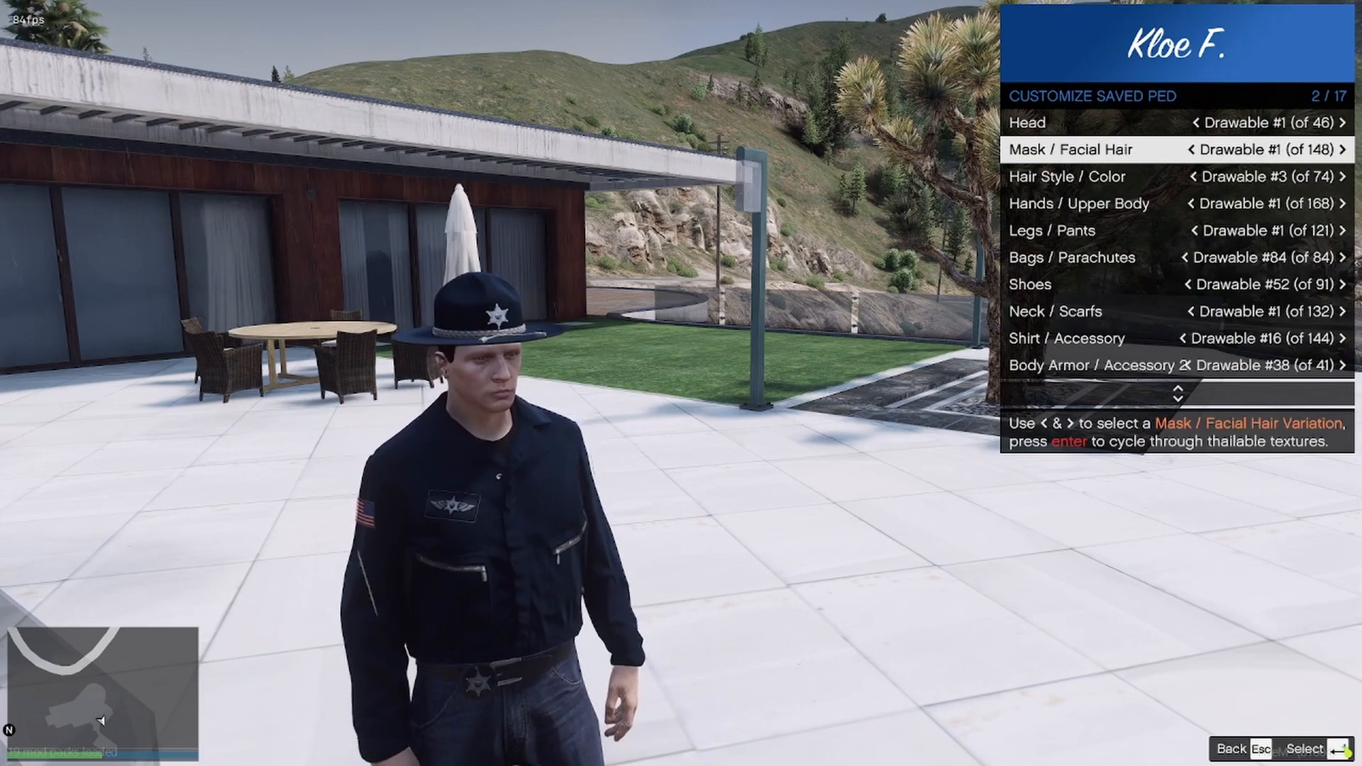
key(Up)
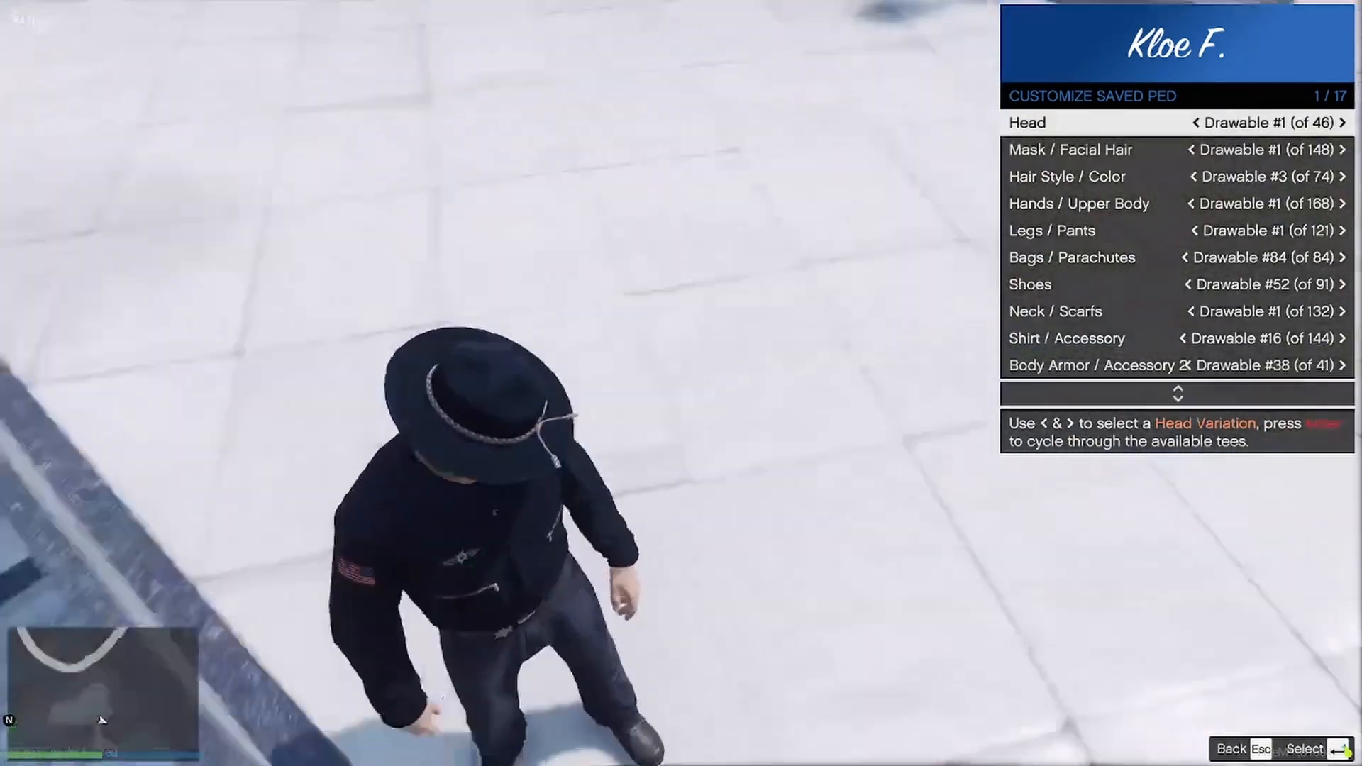
- Search Windows for "ymted" and open the 1.3.1_YMTEditor.zip archive
key(super)
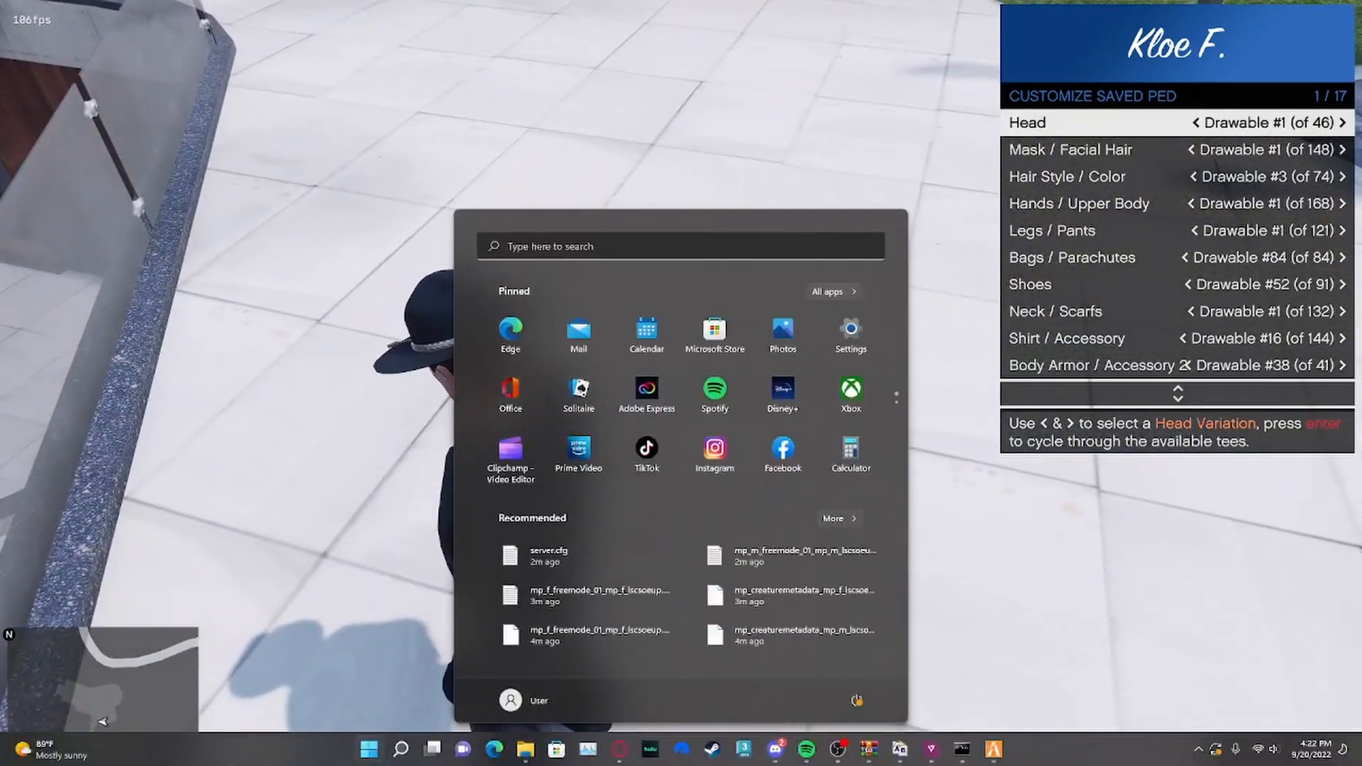
key(super+s)
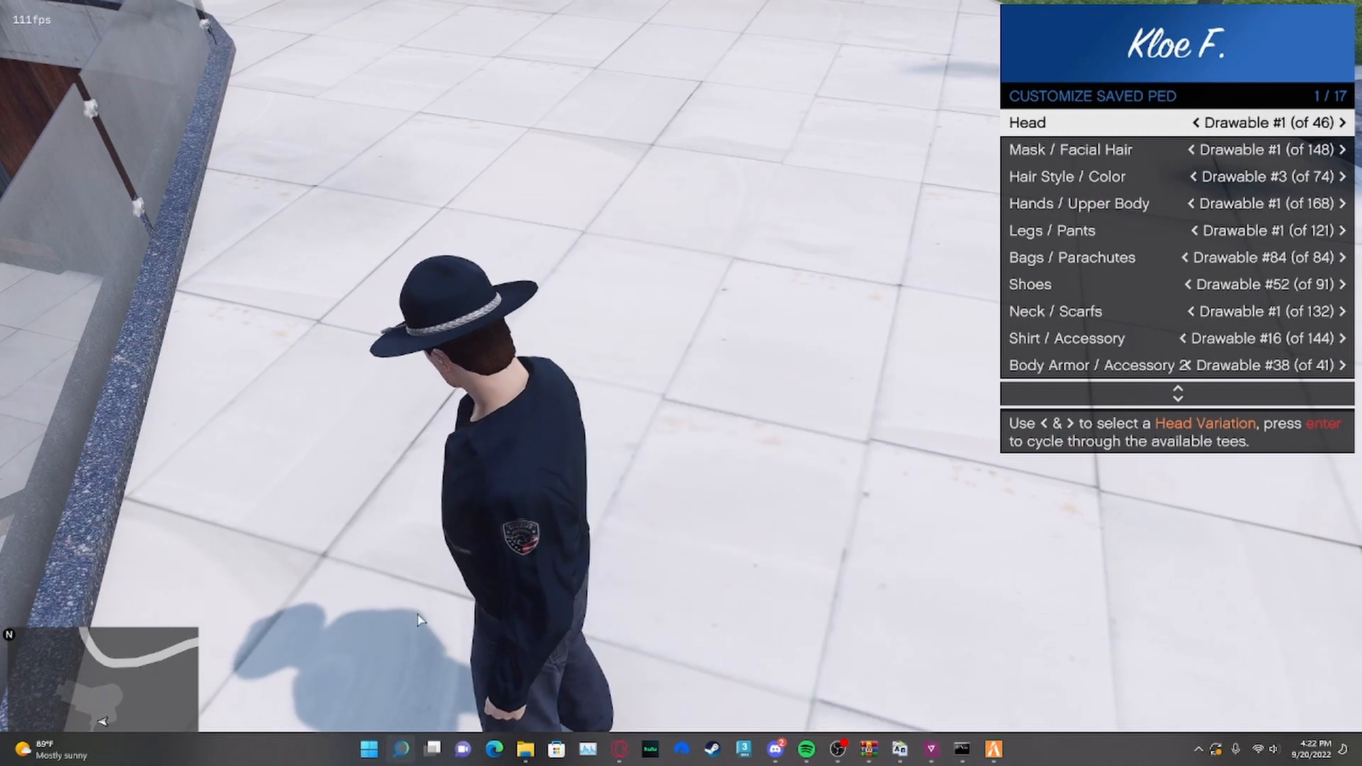
click(397, 752)
key(super)
text(ye)
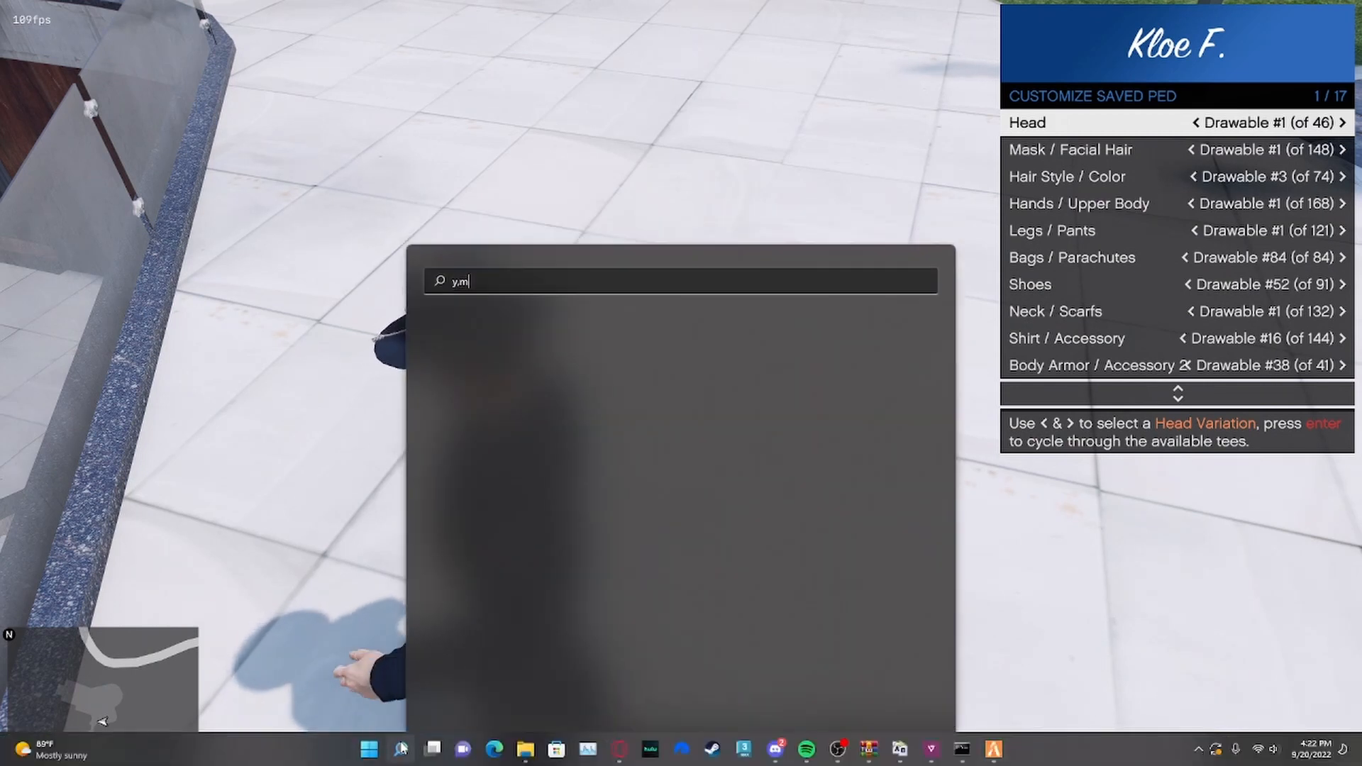
key(super)
key(super)
click(562, 248)
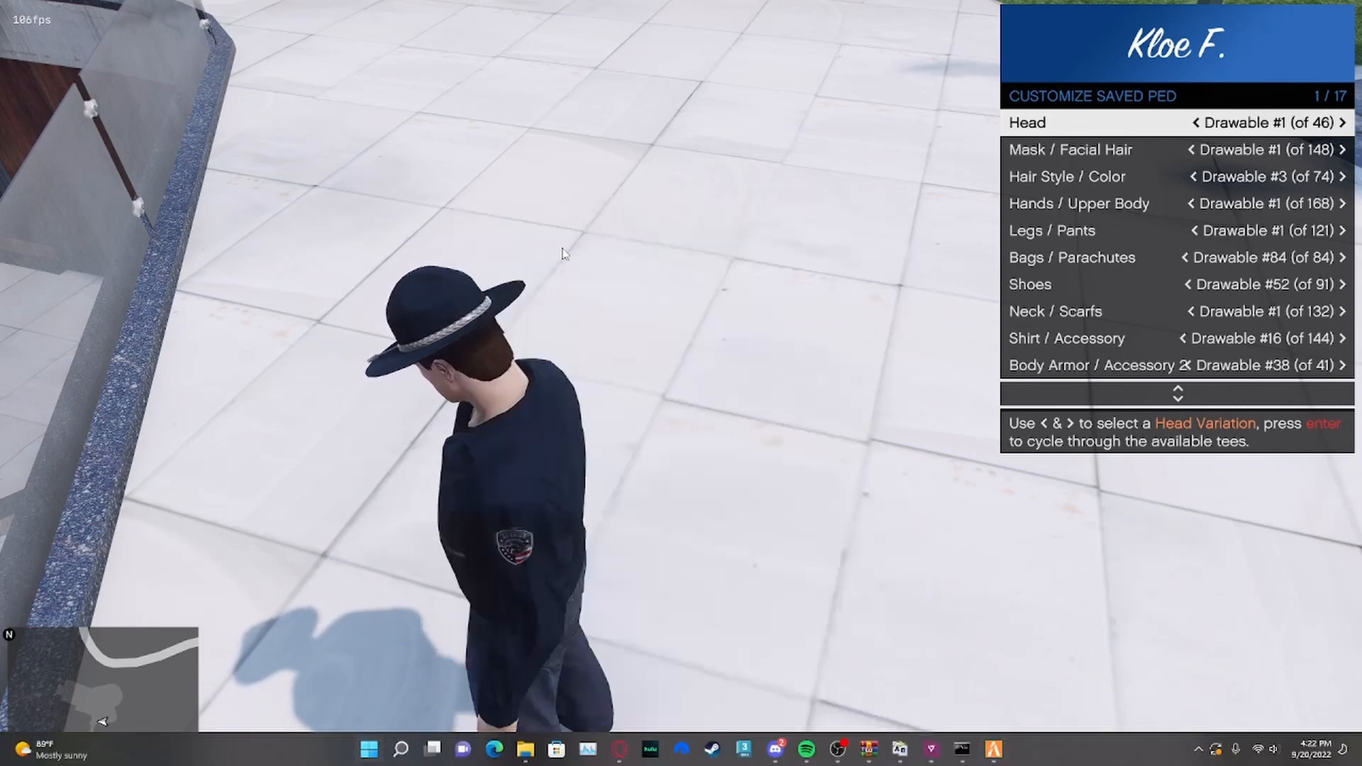
text(ymted)
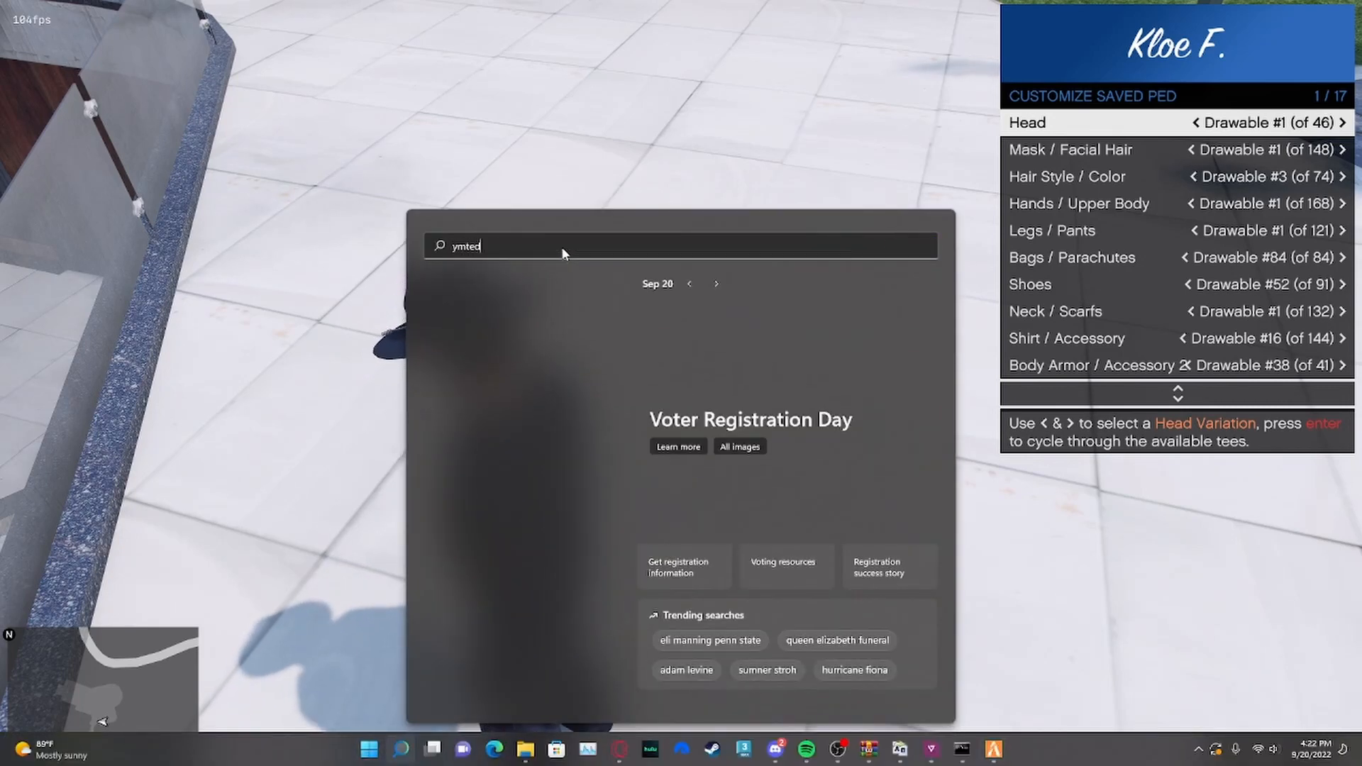
click(537, 369)
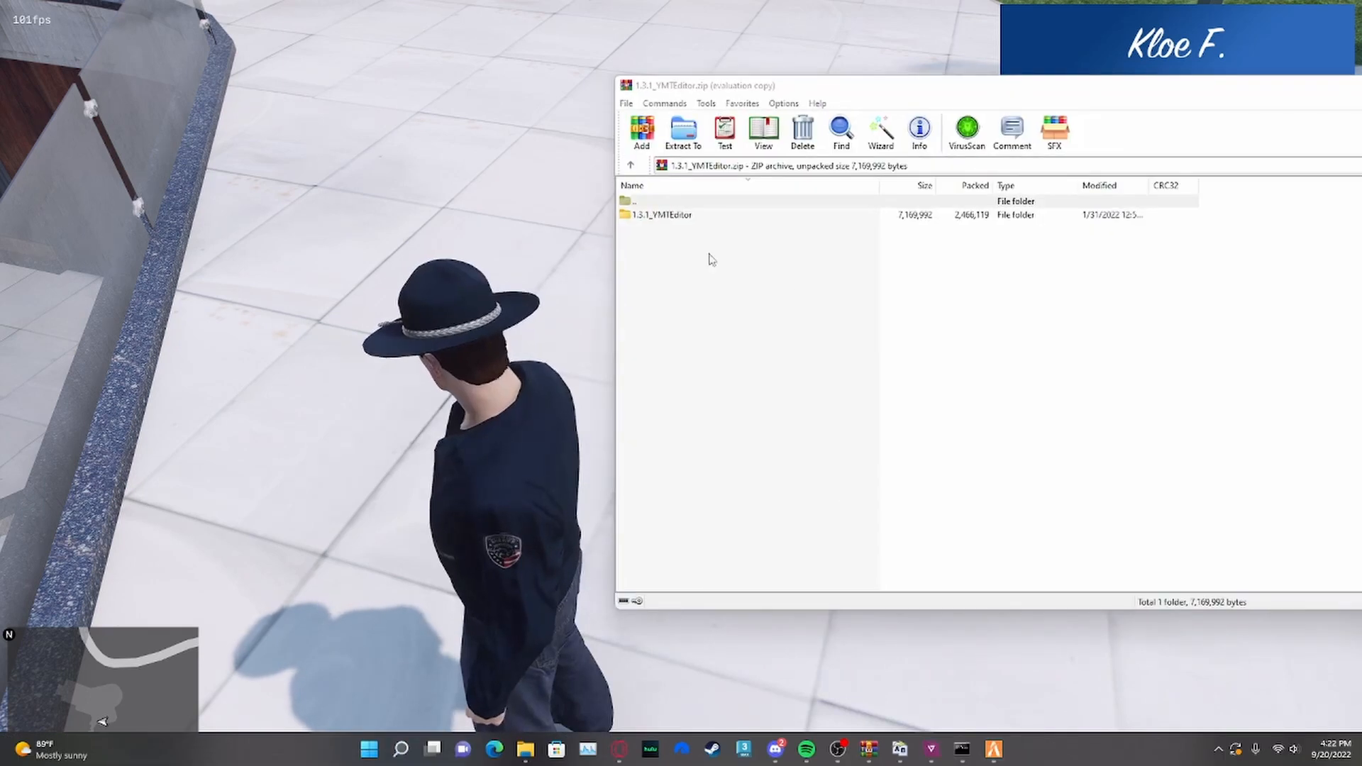
- Launch YMTEditor.exe from the archive's 1.3.1_YMTEditor folder, dismiss the WinRAR licence reminder and close the archive
double_click(660, 214)
click(649, 242)
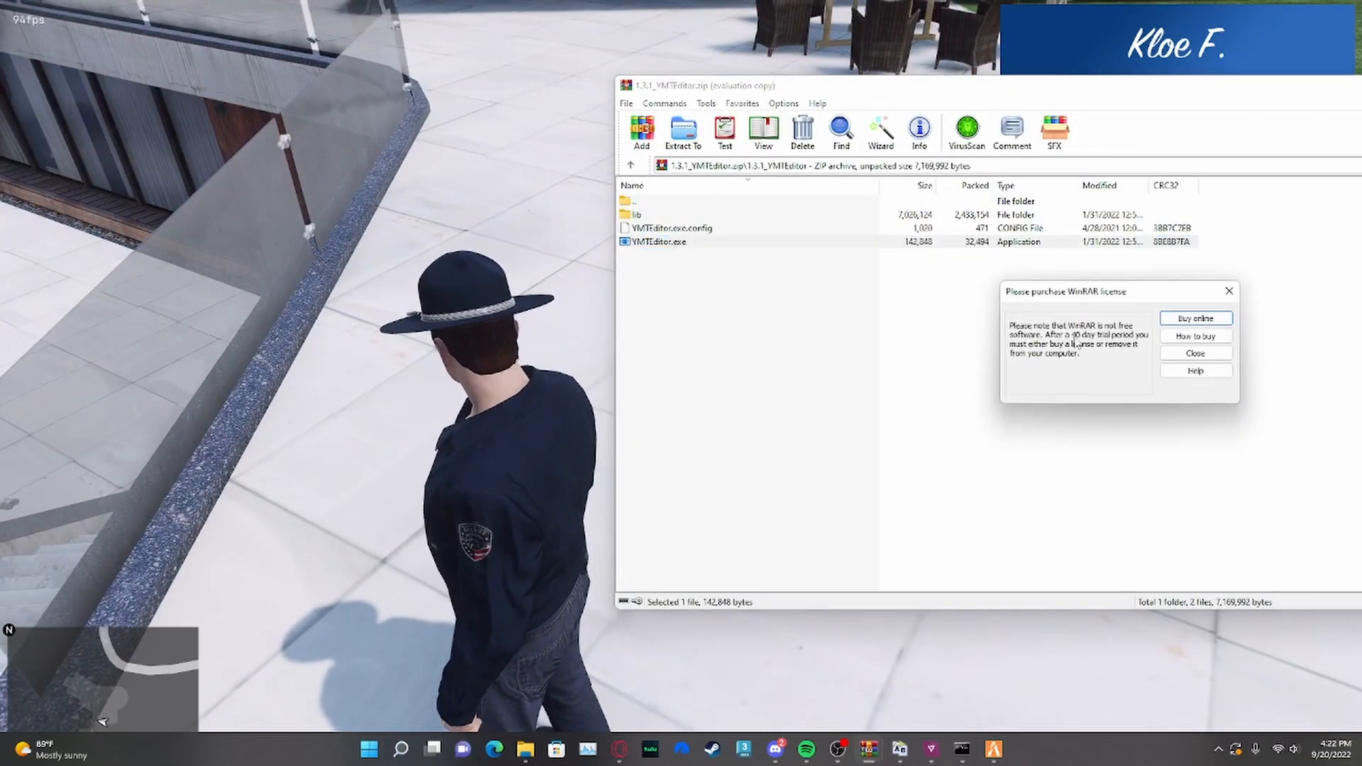
click(1223, 292)
click(1361, 85)
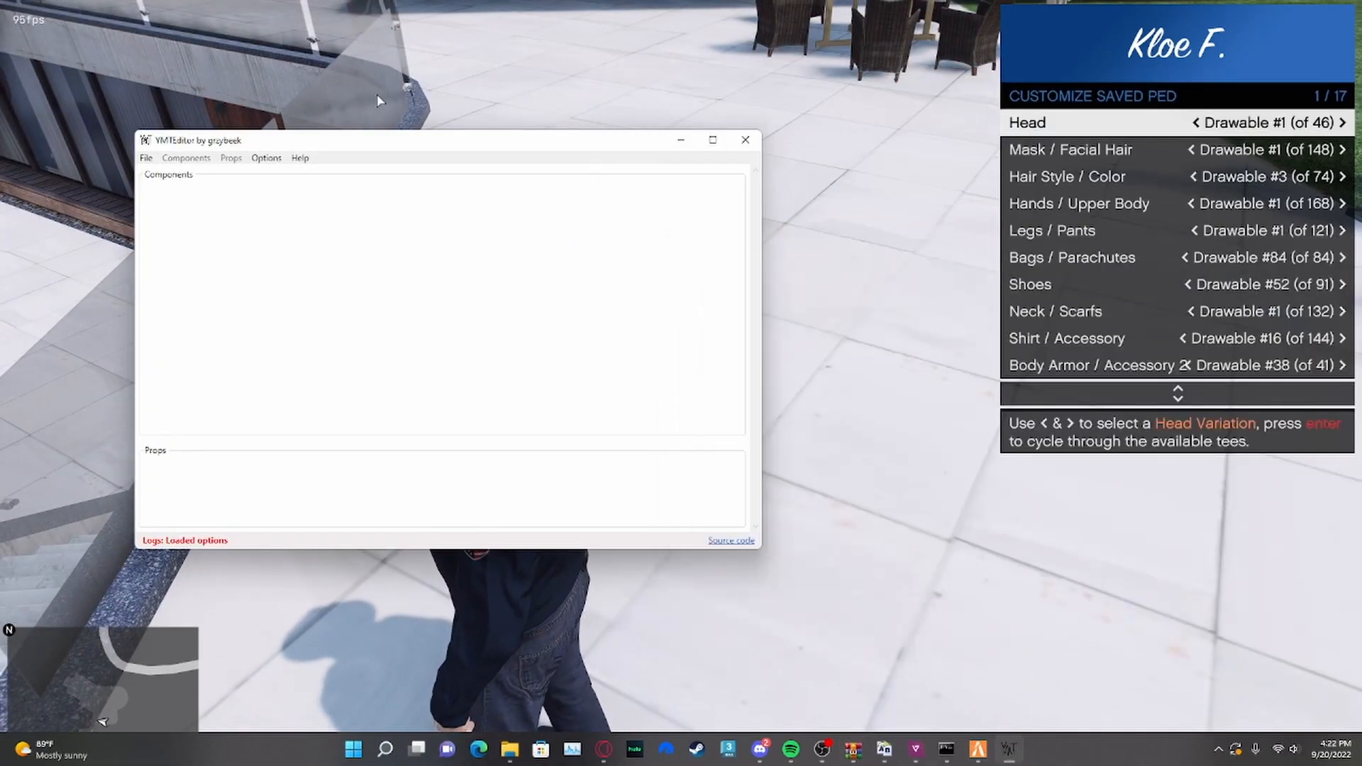
- Start opening a peds YMT file and go to the New Volume (D:) drive
click(143, 160)
click(176, 210)
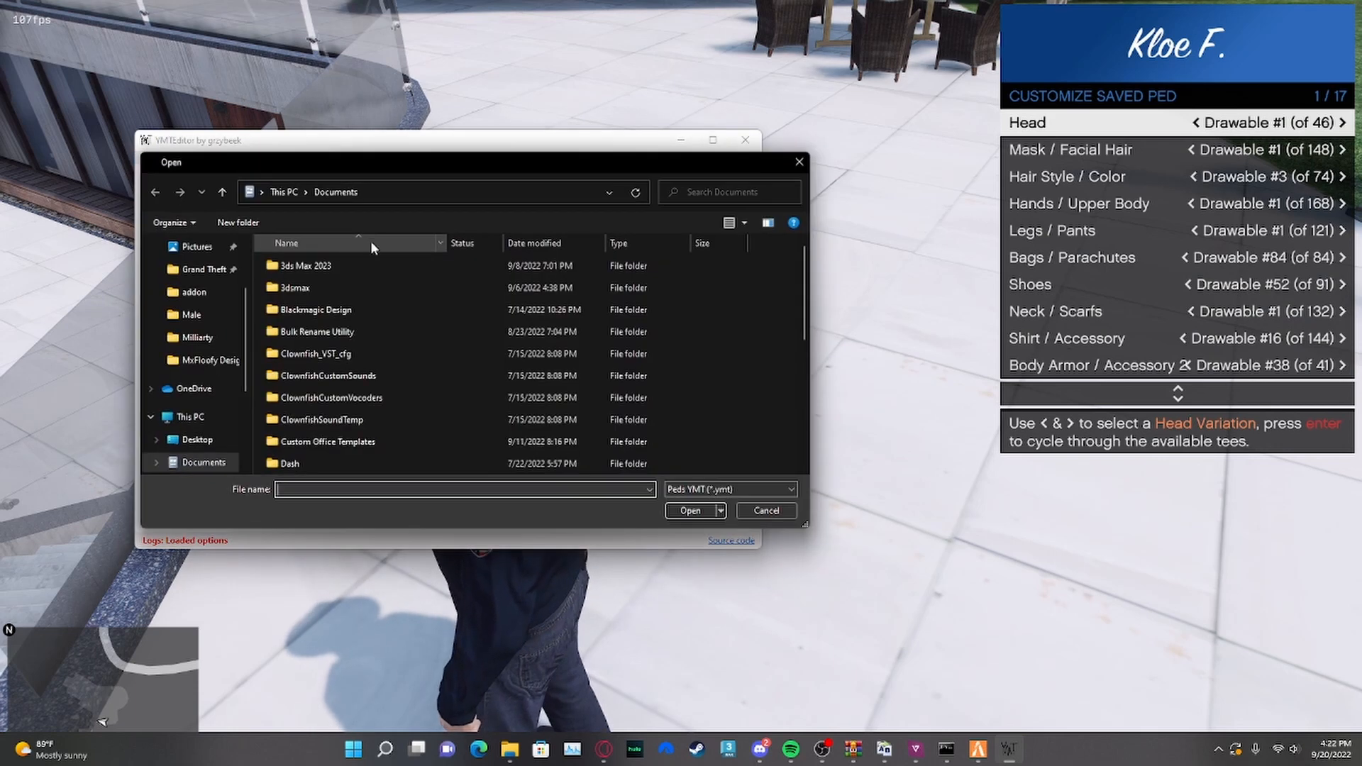
scroll(199, 374, down, 3)
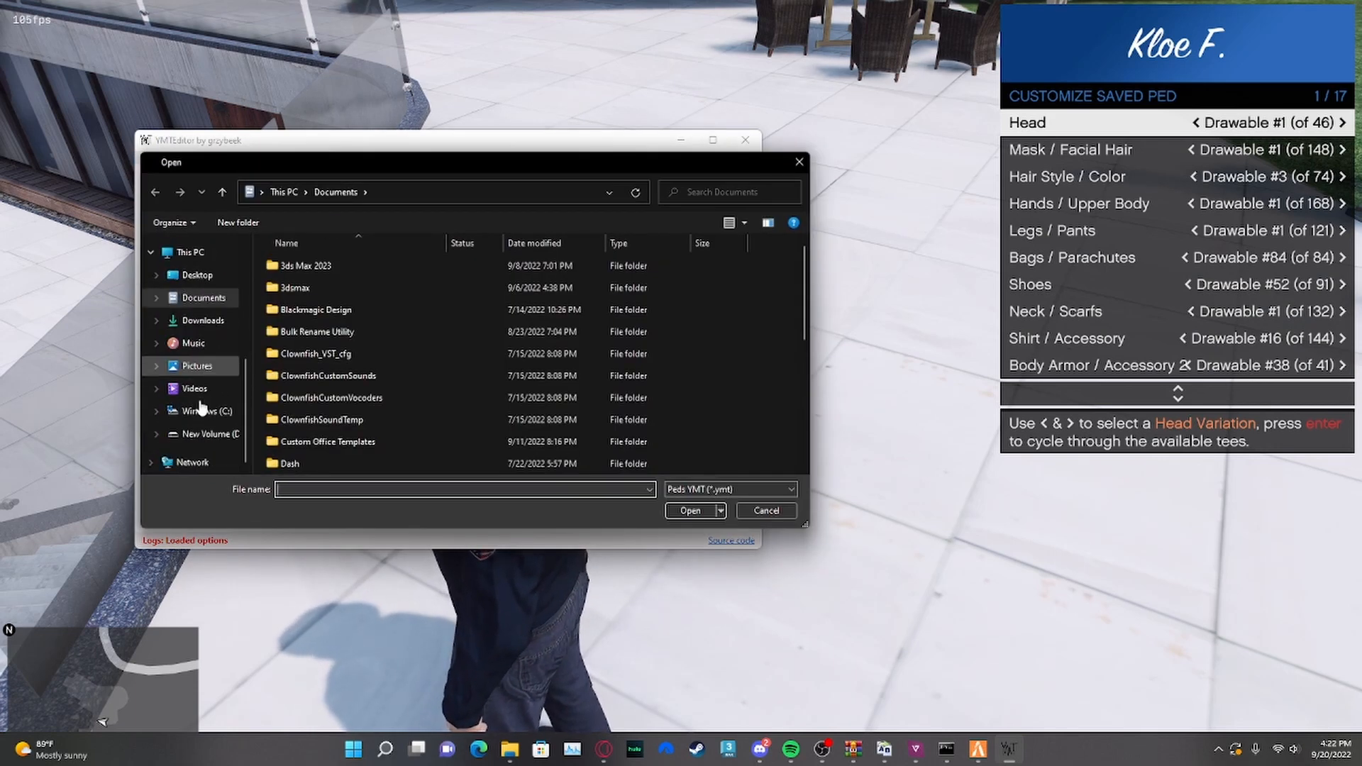
click(199, 433)
double_click(310, 359)
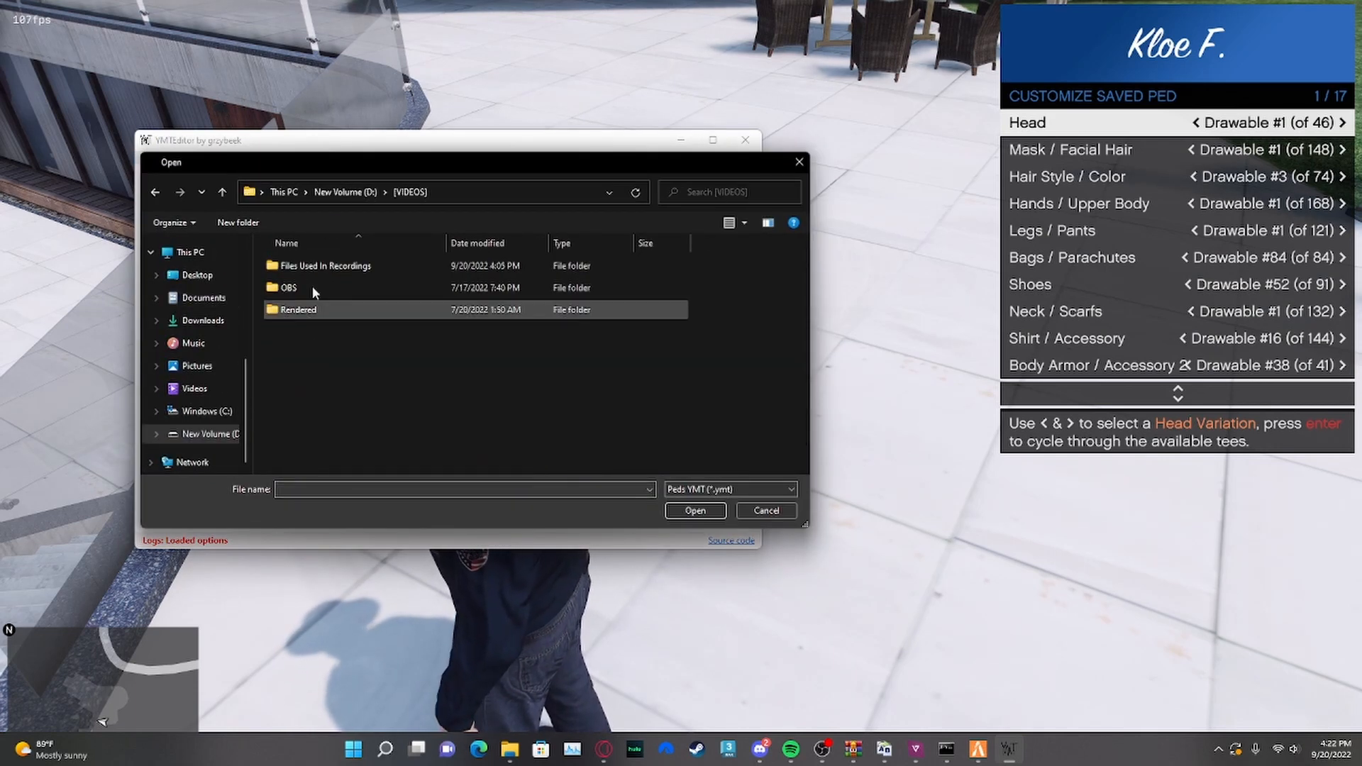
double_click(312, 269)
double_click(306, 288)
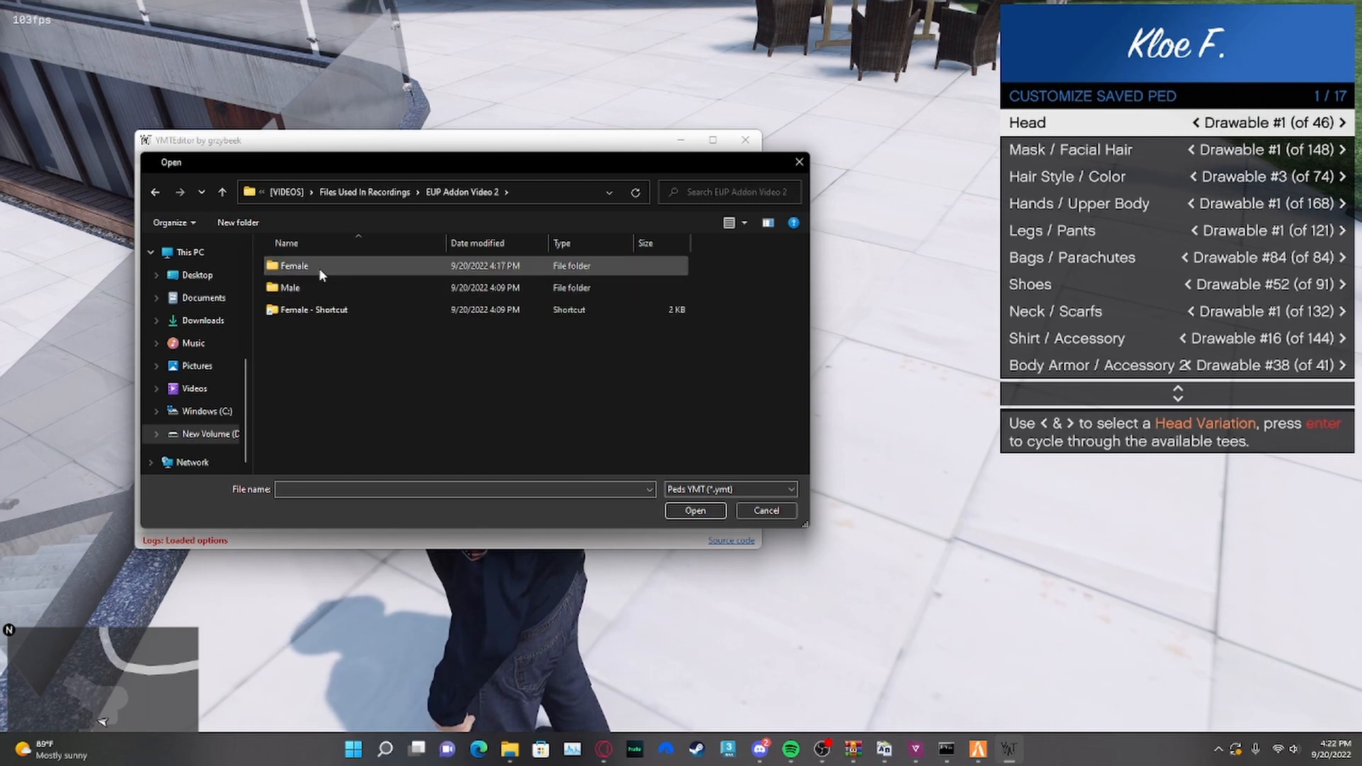
double_click(306, 288)
click(449, 192)
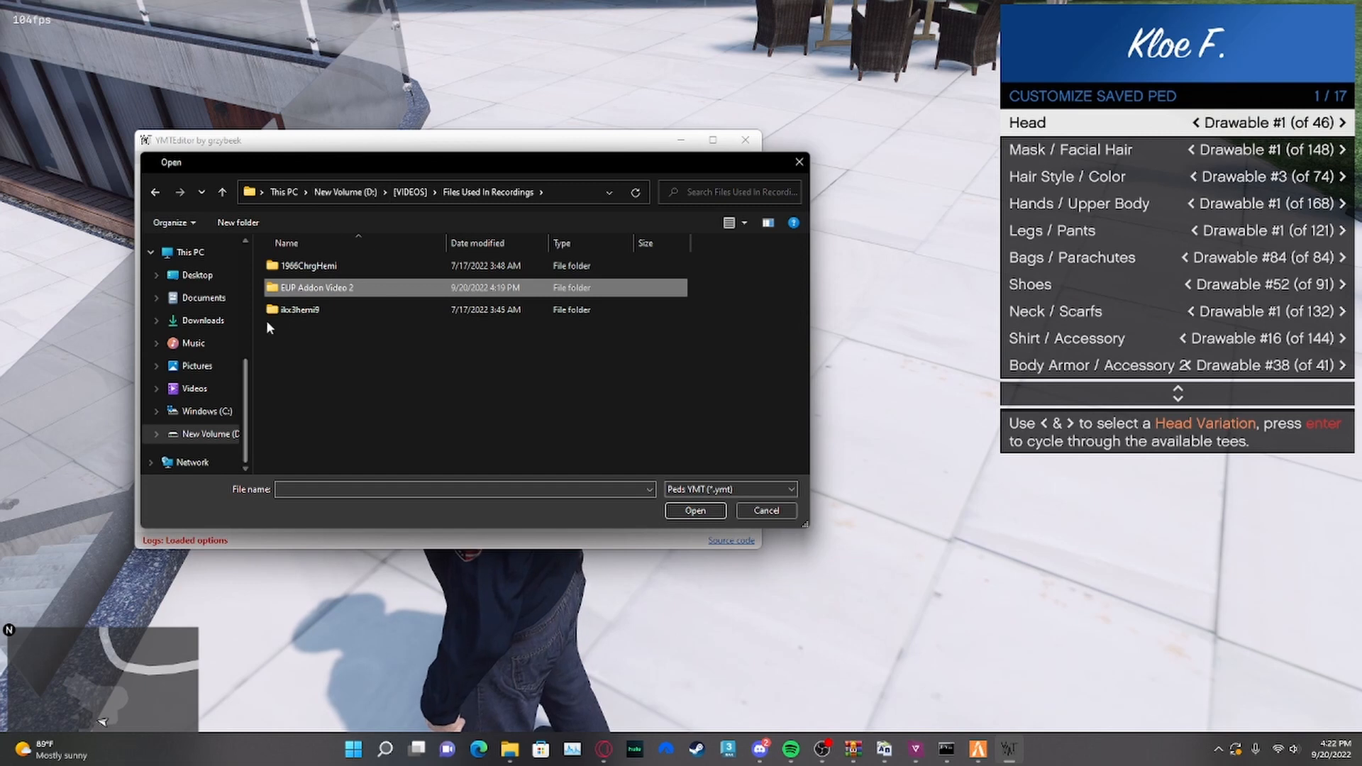
click(353, 192)
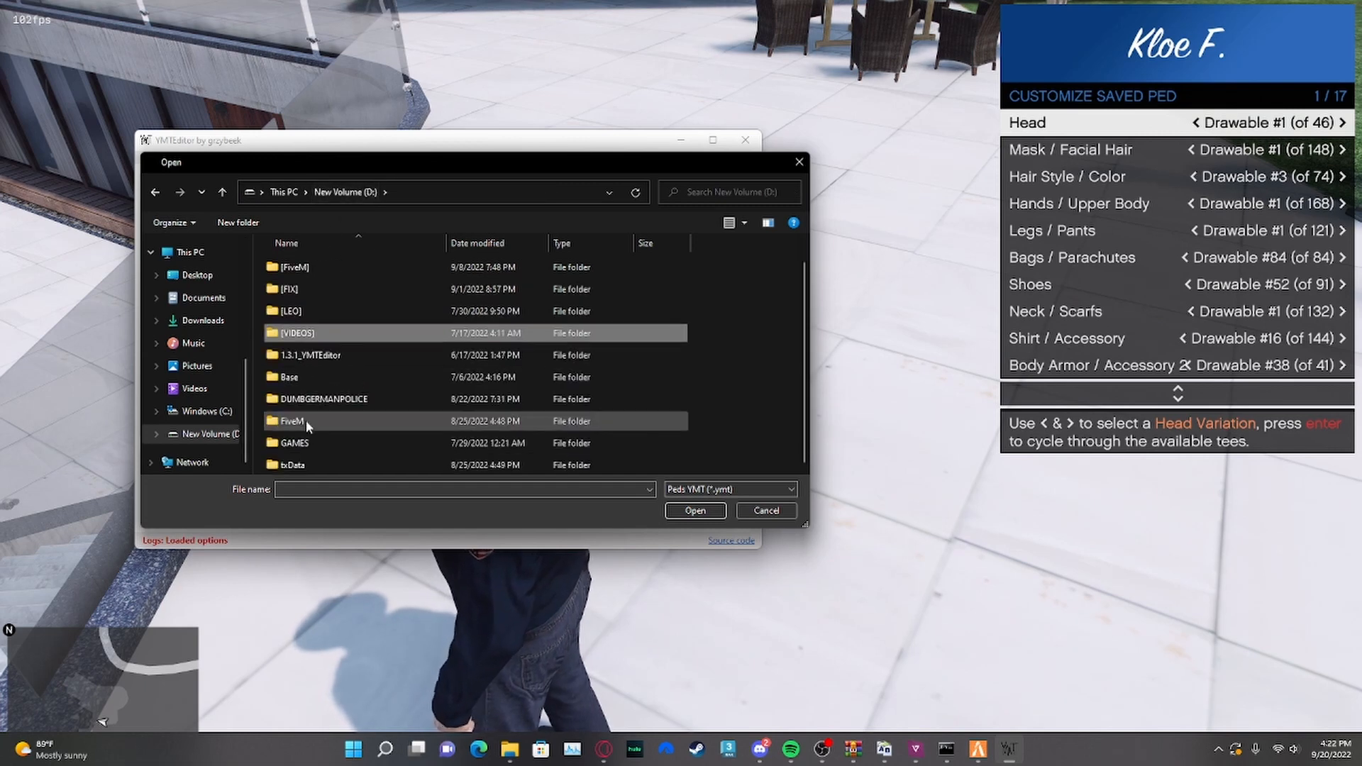
- Load mp_m_freemode_01_mp_m_lscsoeup.ymt from the txData server's resources\addon\stream folder and expand its LOWR component, moving the editor window aside
double_click(306, 465)
double_click(305, 267)
double_click(305, 310)
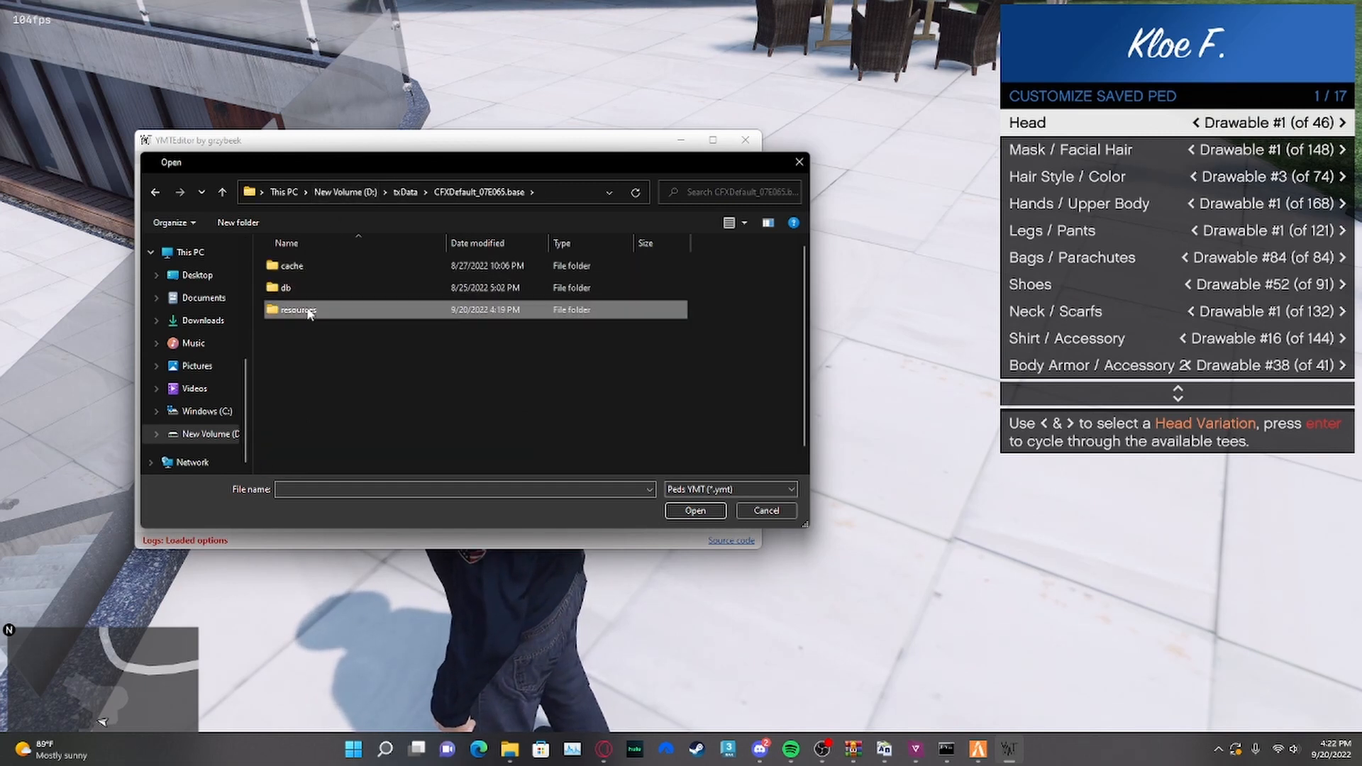
double_click(305, 376)
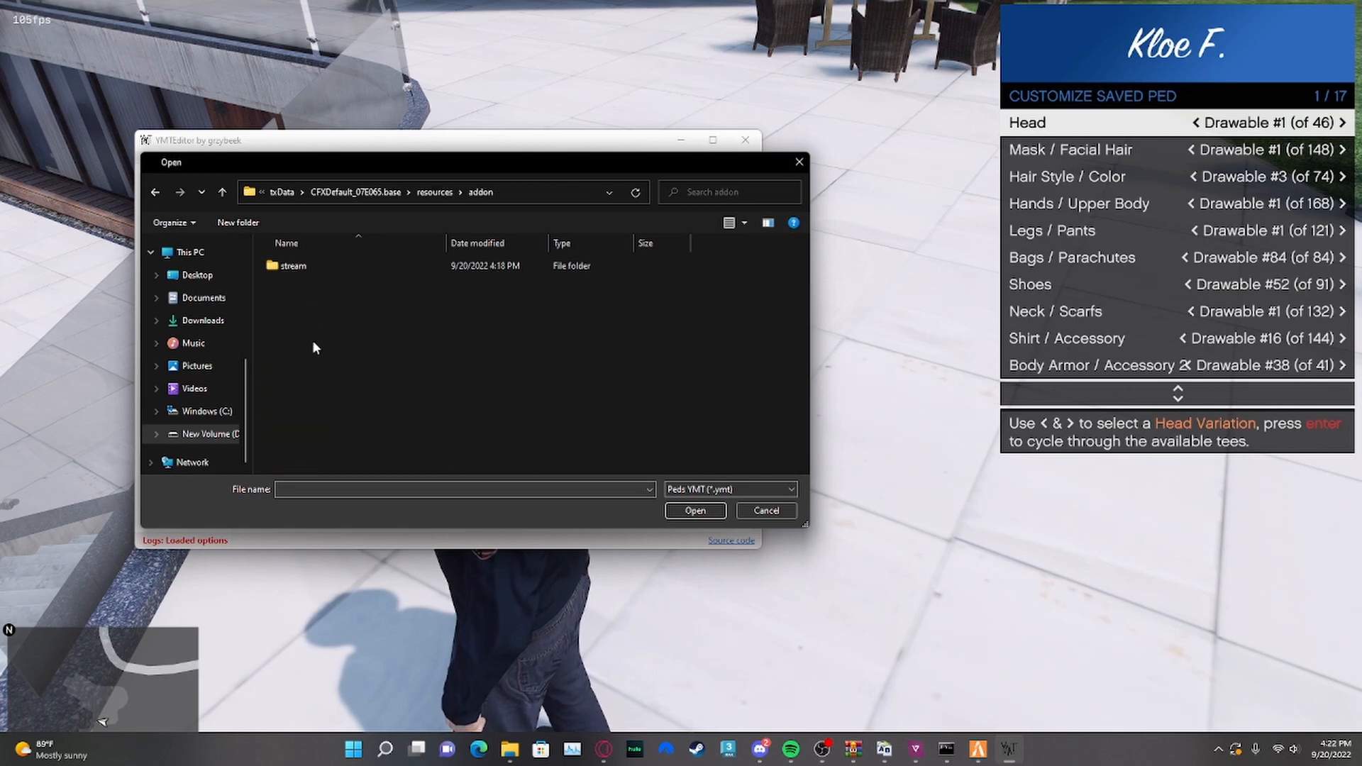
double_click(321, 269)
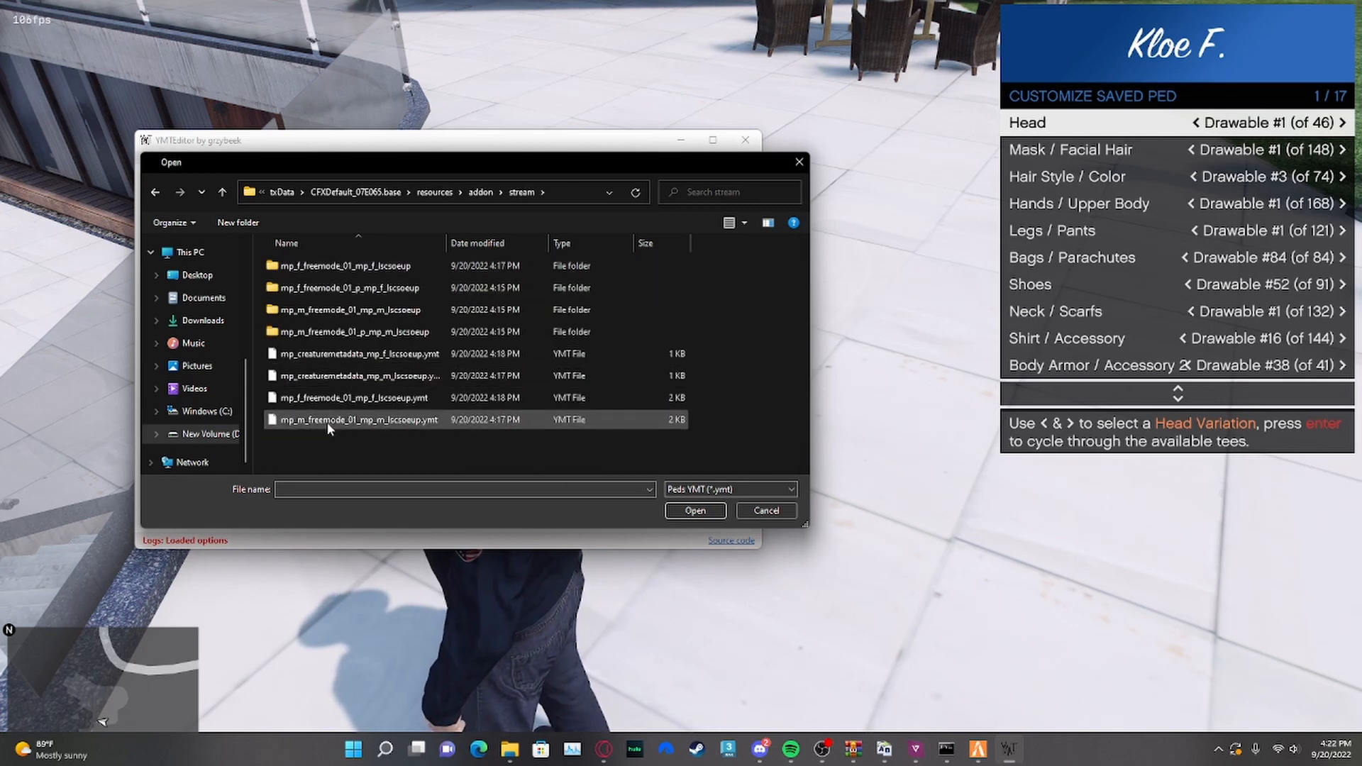
double_click(335, 420)
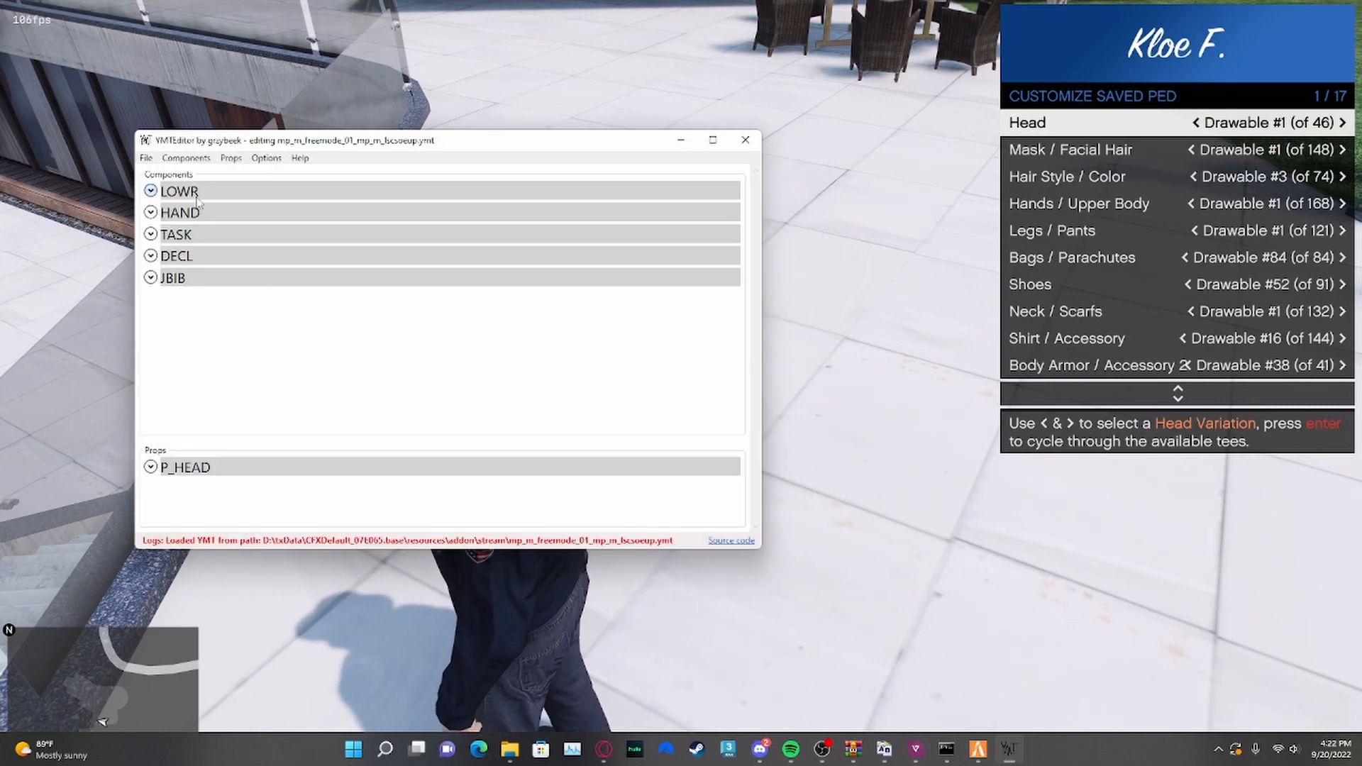
click(205, 191)
drag(312, 148, 1163, 42)
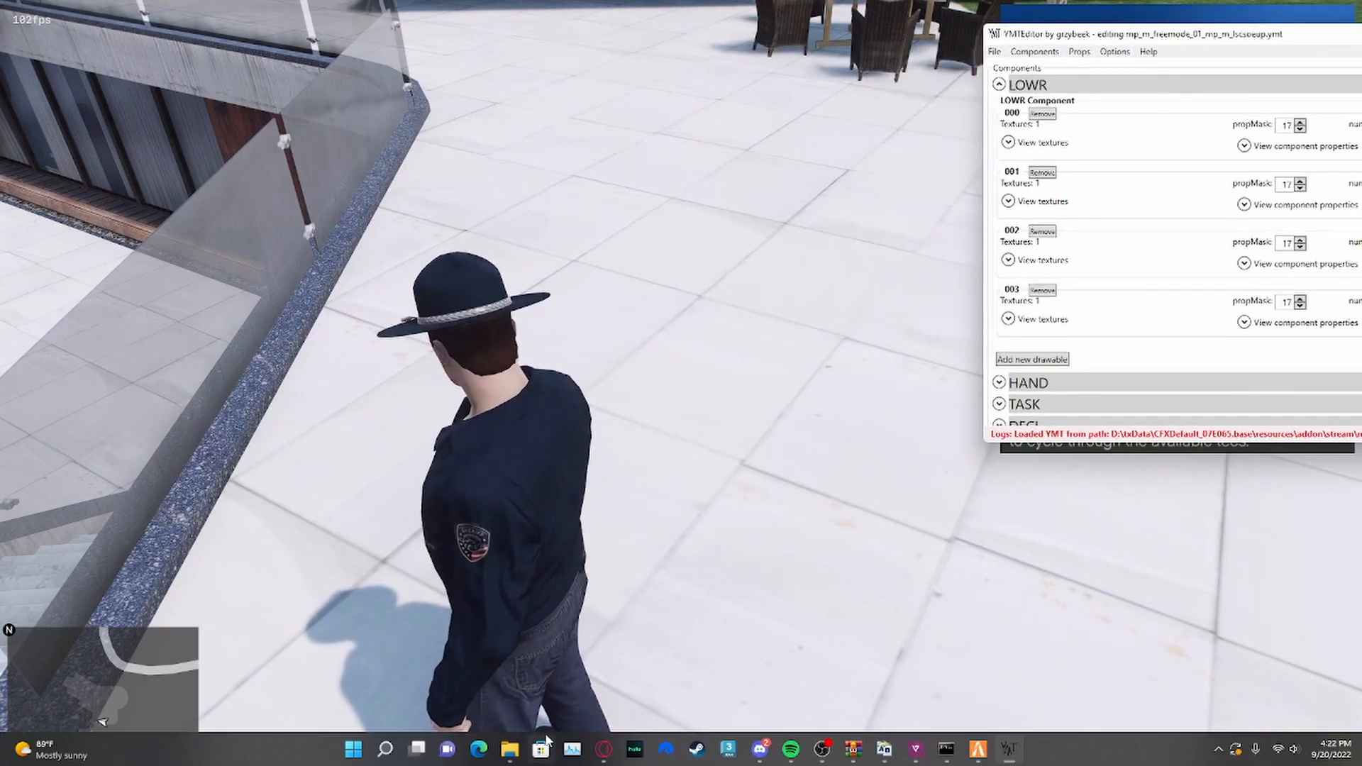
- Switch to File Explorer and open the mp_m_freemode_01_mp_m_lscsoeup folder in the txData server's resources\addon\stream
mouse_move(510, 749)
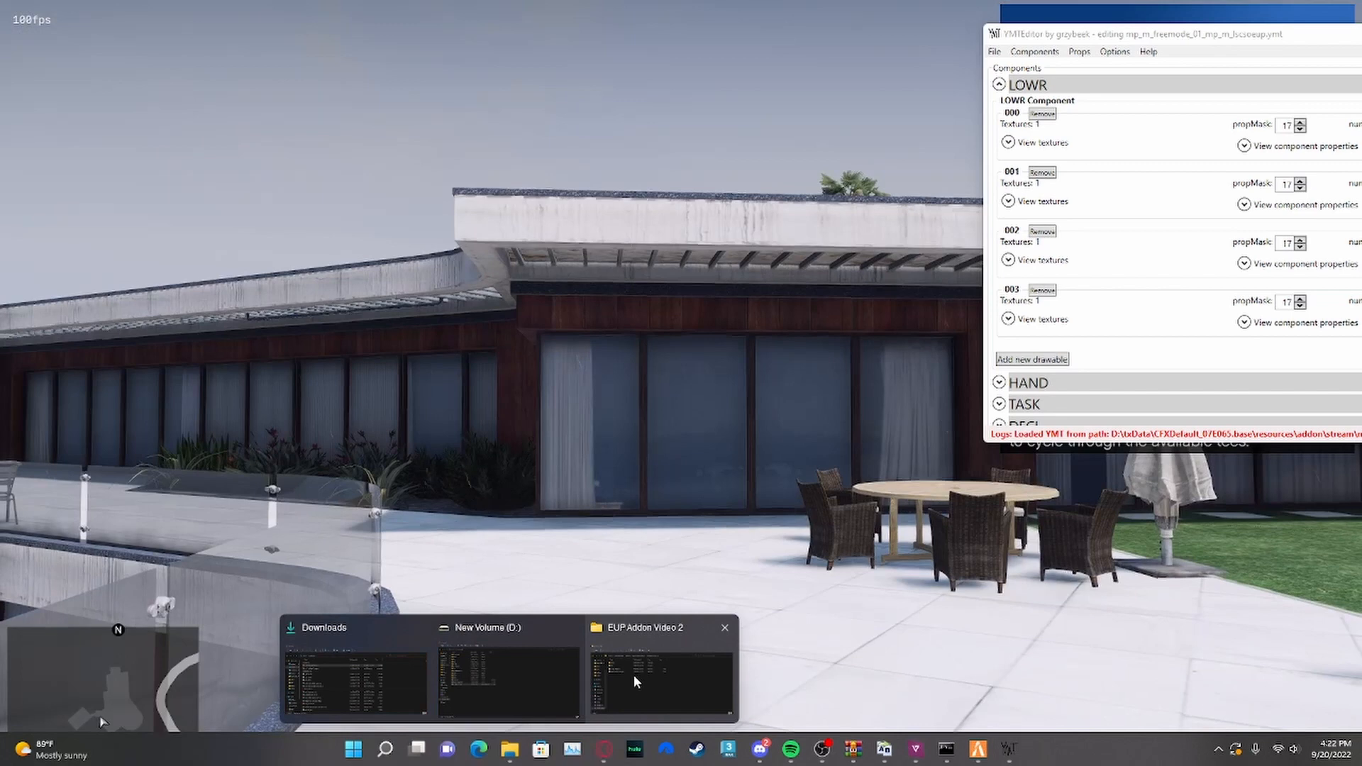
click(633, 675)
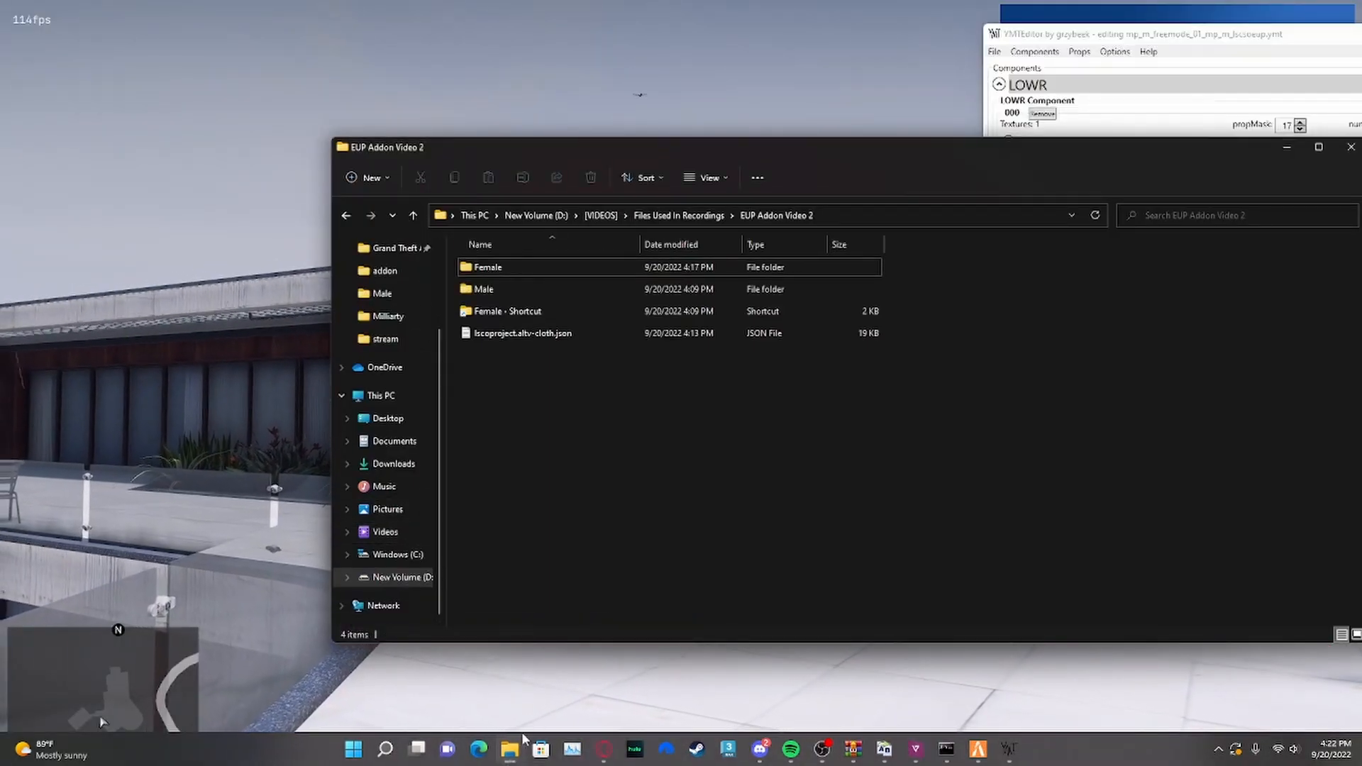
mouse_move(510, 748)
click(639, 678)
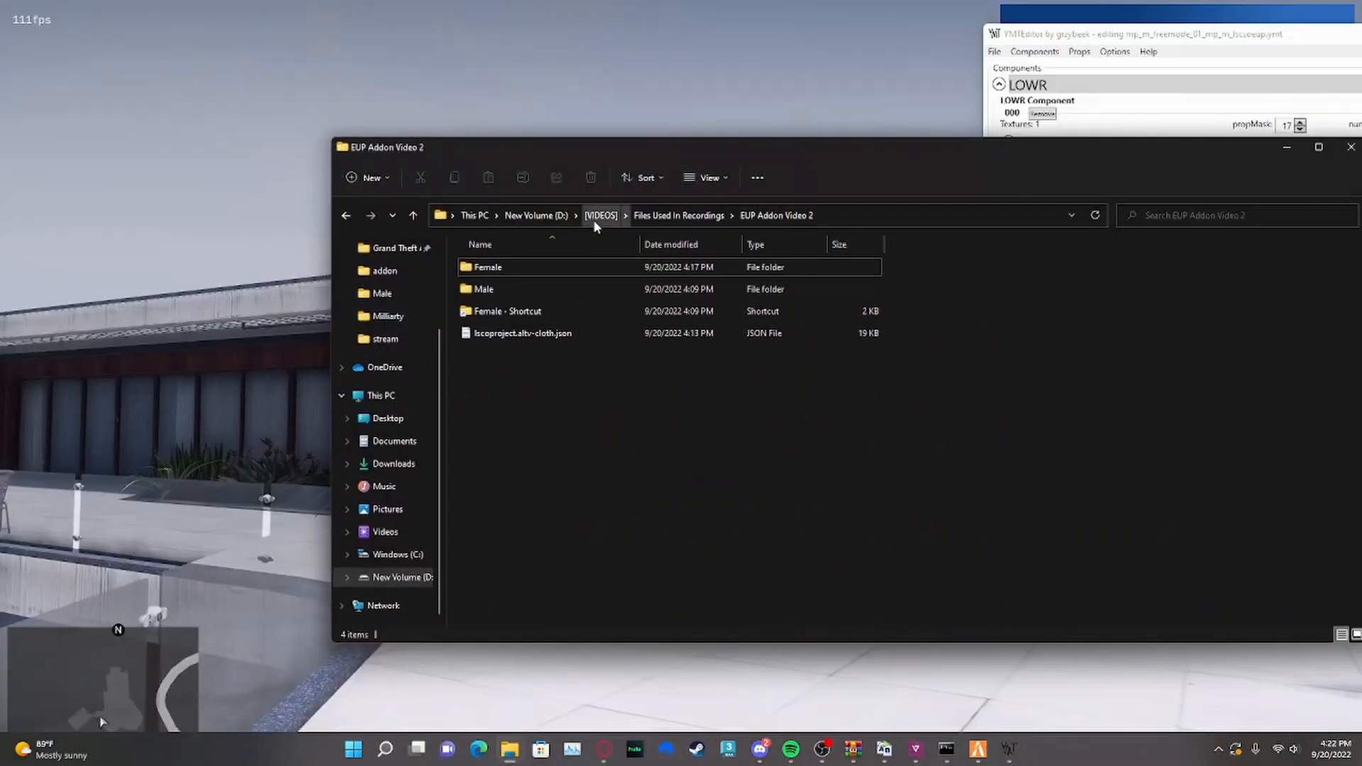
click(593, 220)
click(525, 217)
double_click(508, 489)
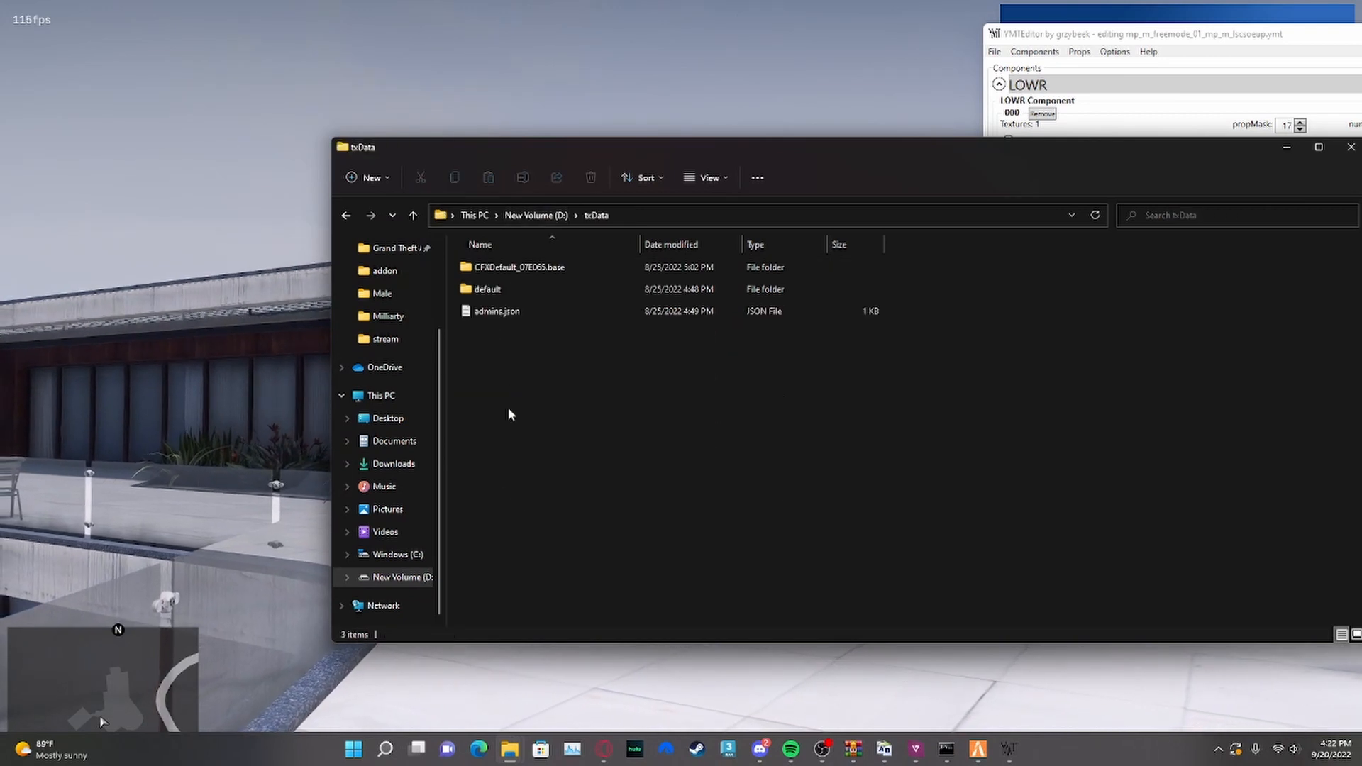
double_click(511, 269)
double_click(513, 315)
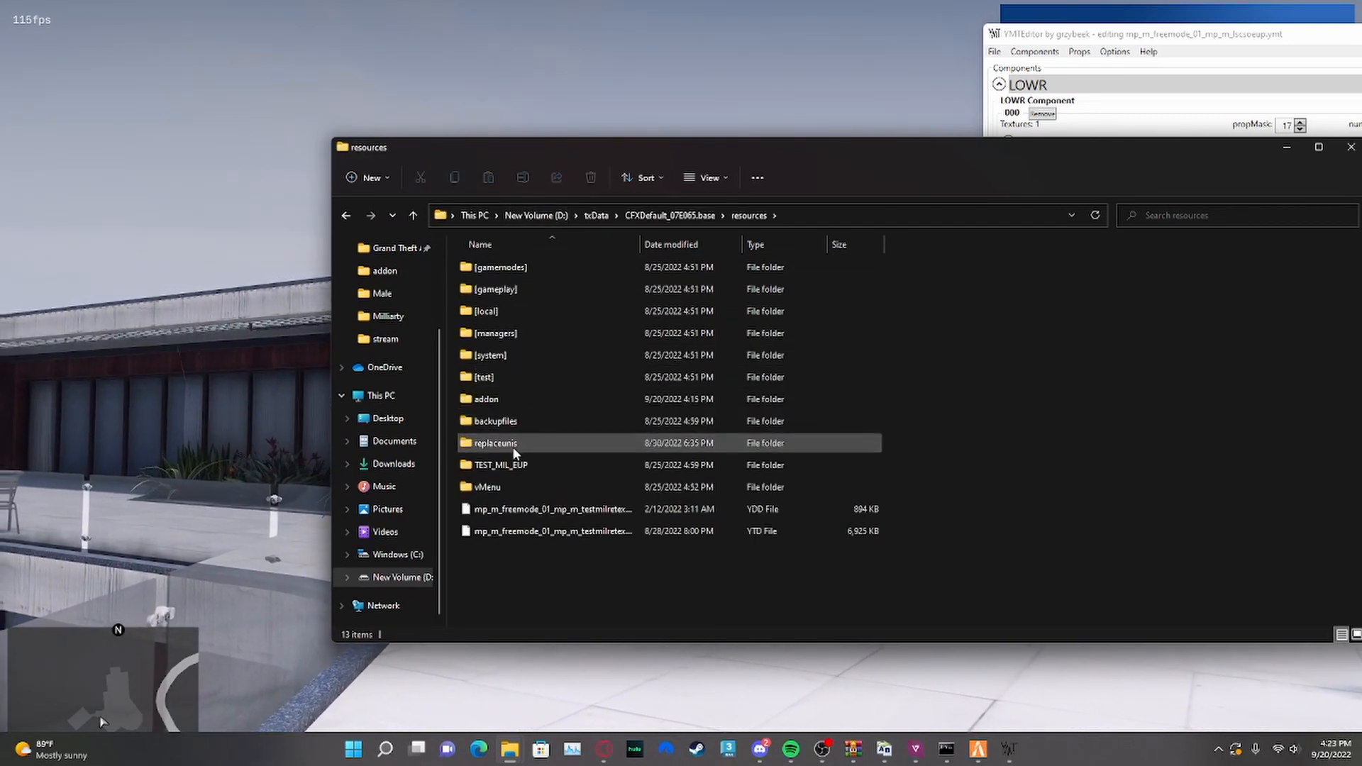
double_click(497, 398)
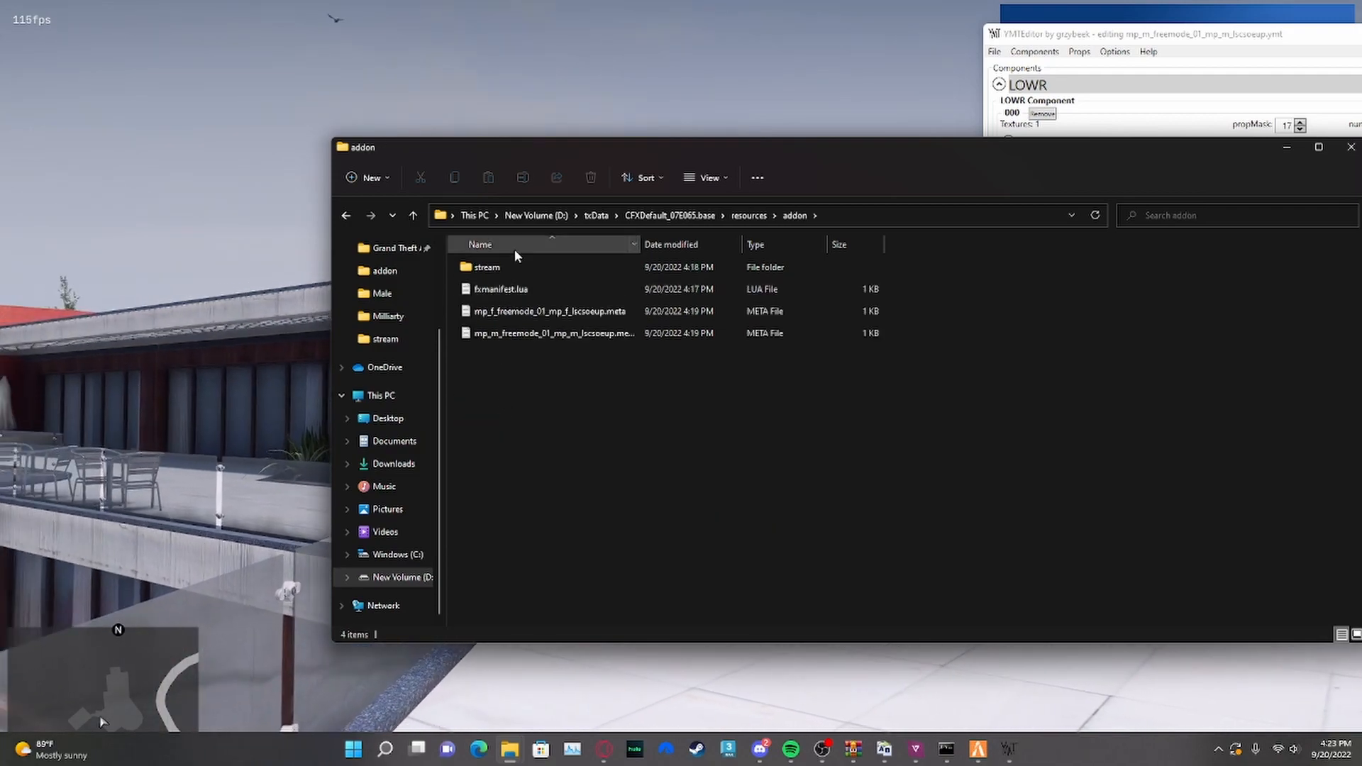
double_click(505, 267)
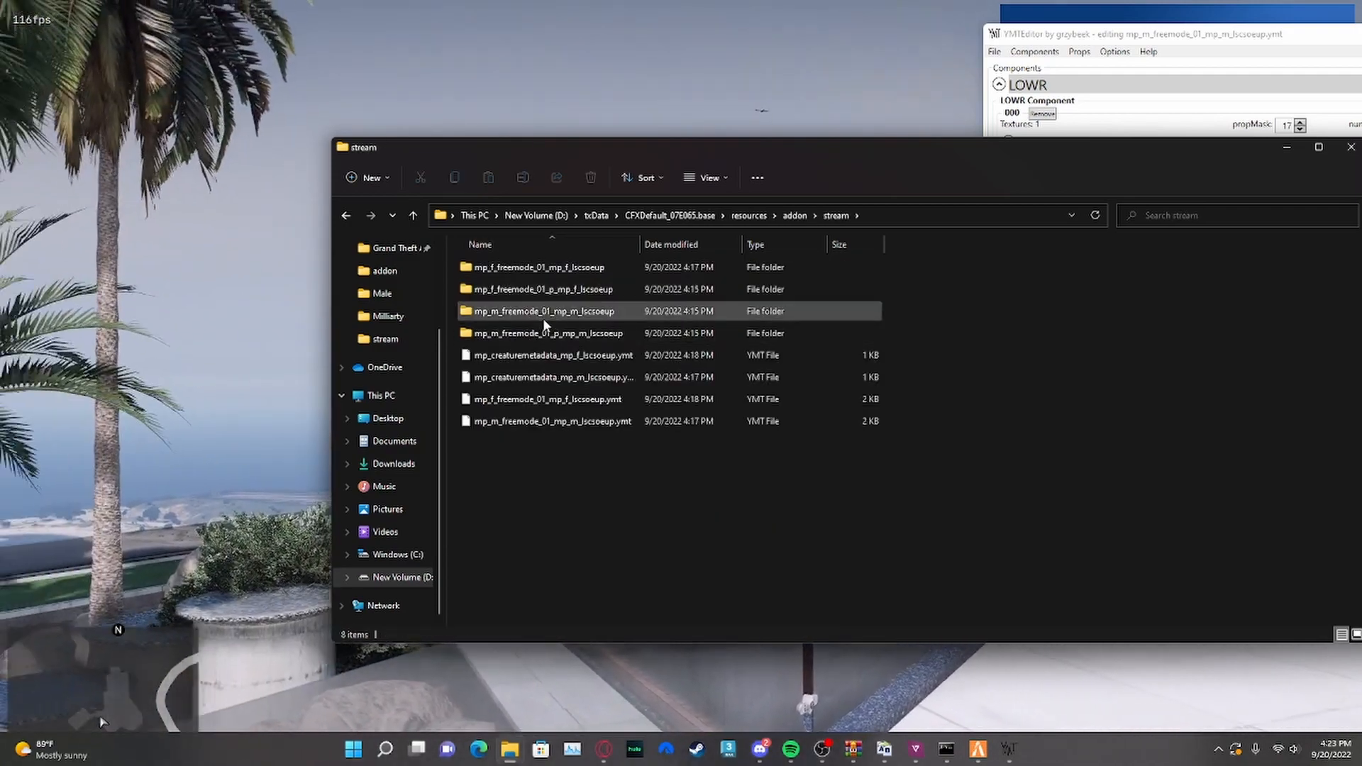
double_click(544, 320)
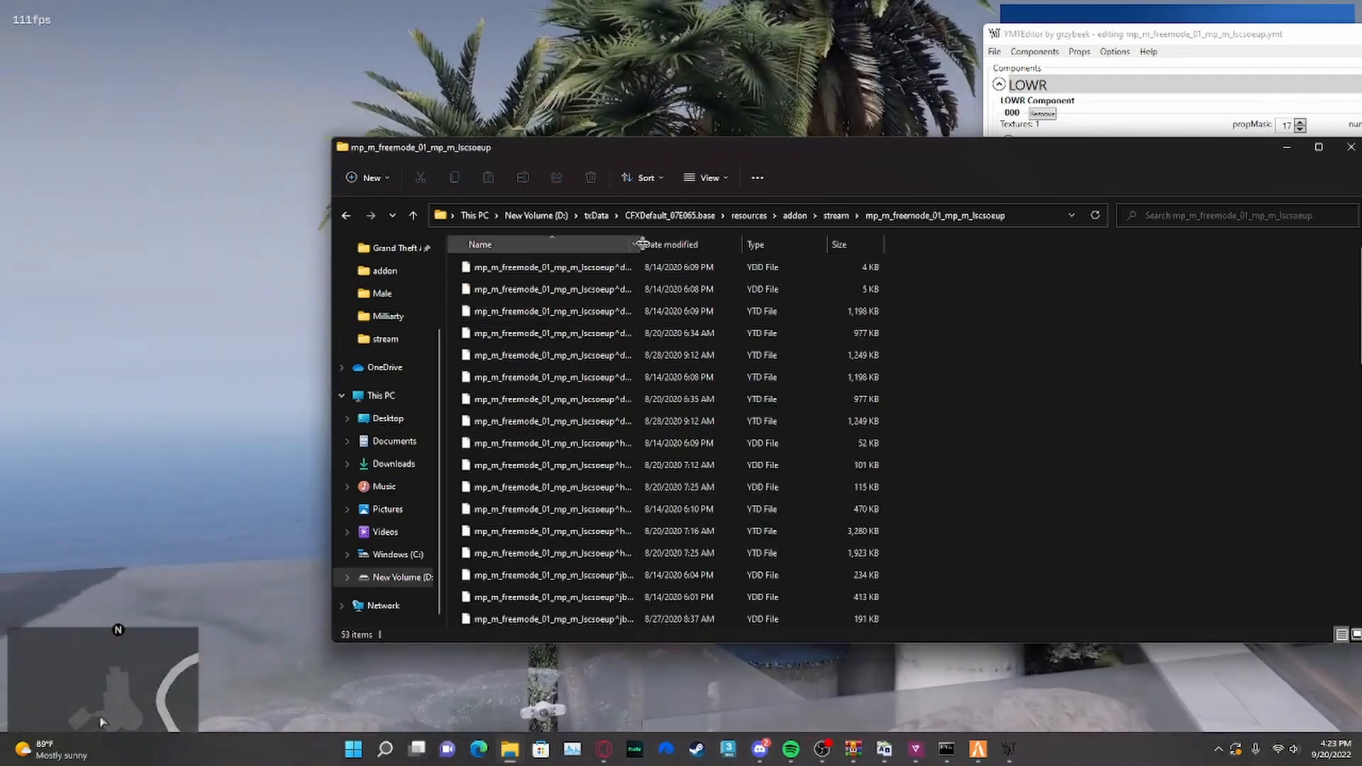
- Widen the Name column to show full file names and examine the lowr model and texture files beside YMTEditor
drag(639, 245, 850, 254)
scroll(708, 390, down, 10)
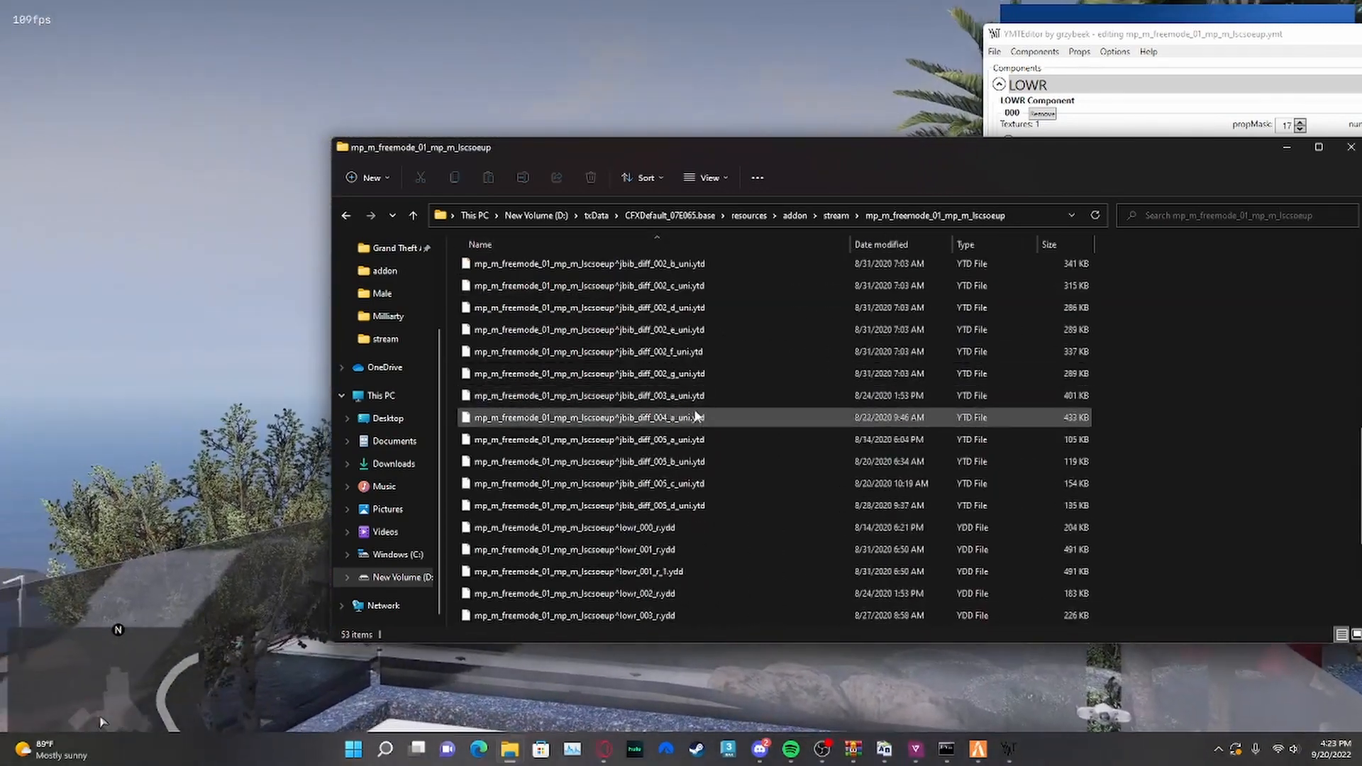
drag(684, 176, 444, 149)
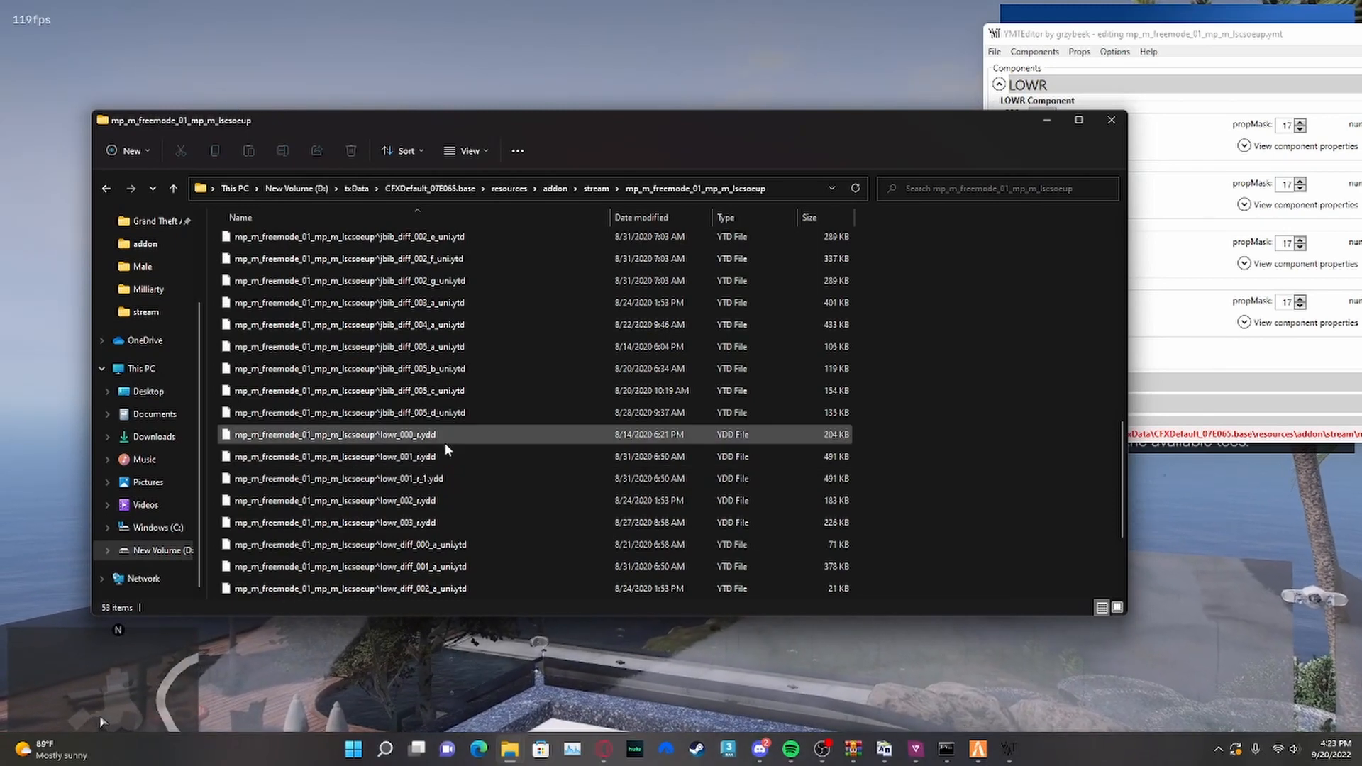
scroll(444, 442, down, 1)
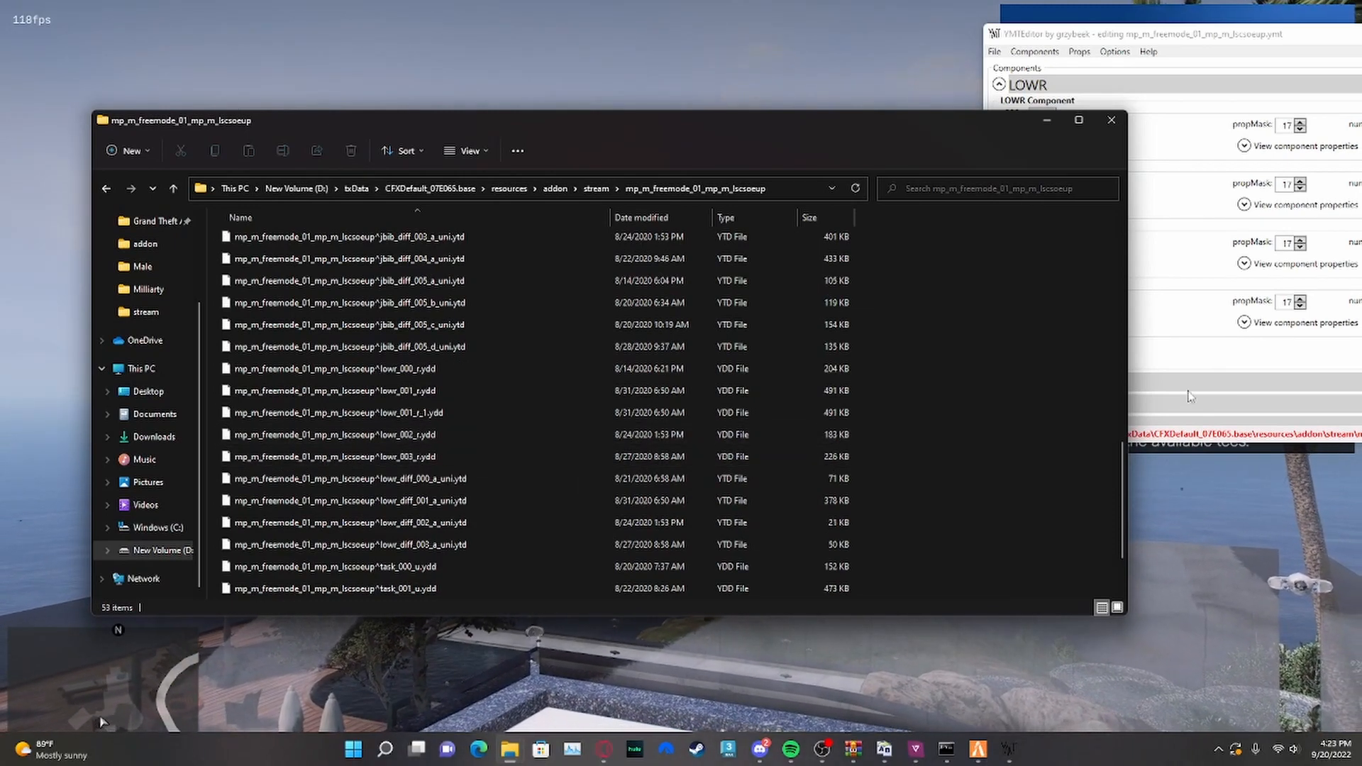
- In YMTEditor, try texID value 0 (_uni) on the texture of LOWR drawable 000 and return it to 1 (_whi)
click(1164, 333)
click(1037, 145)
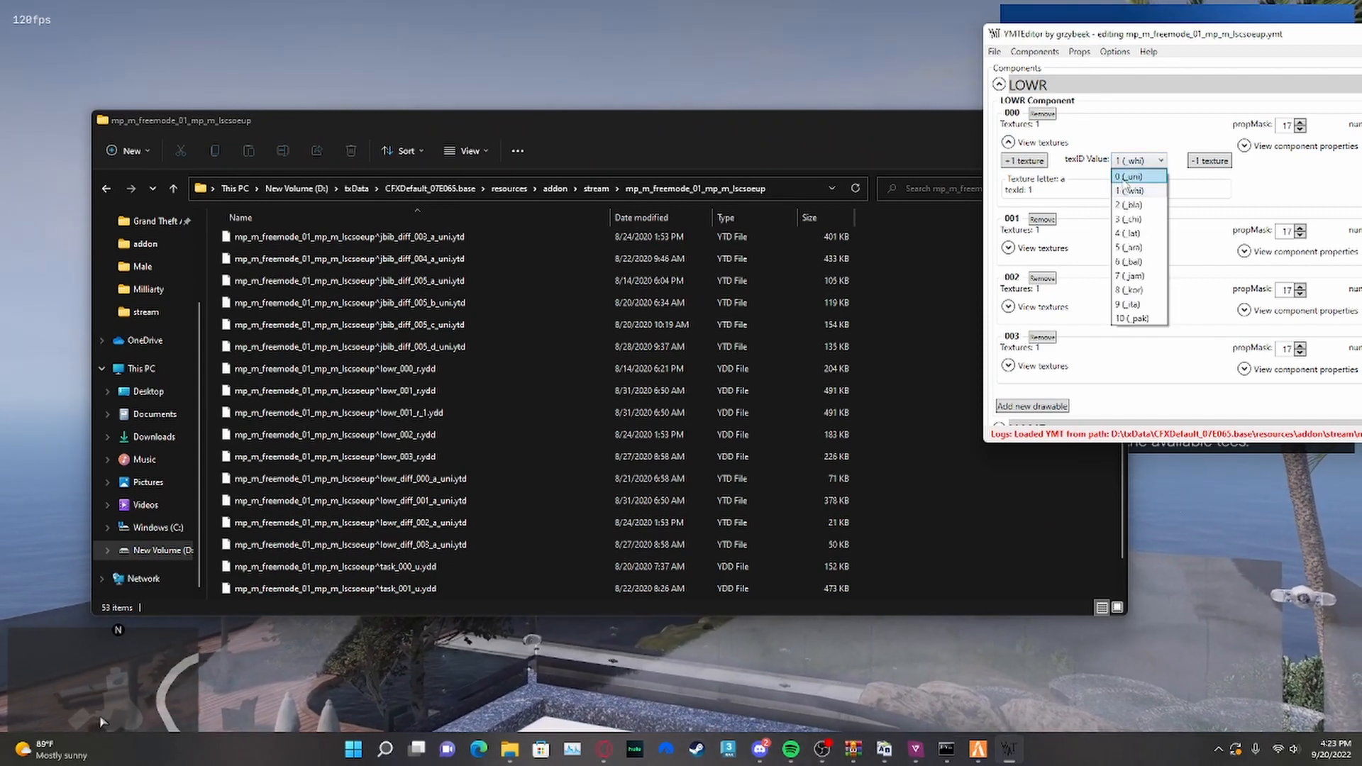
drag(1006, 43, 853, 41)
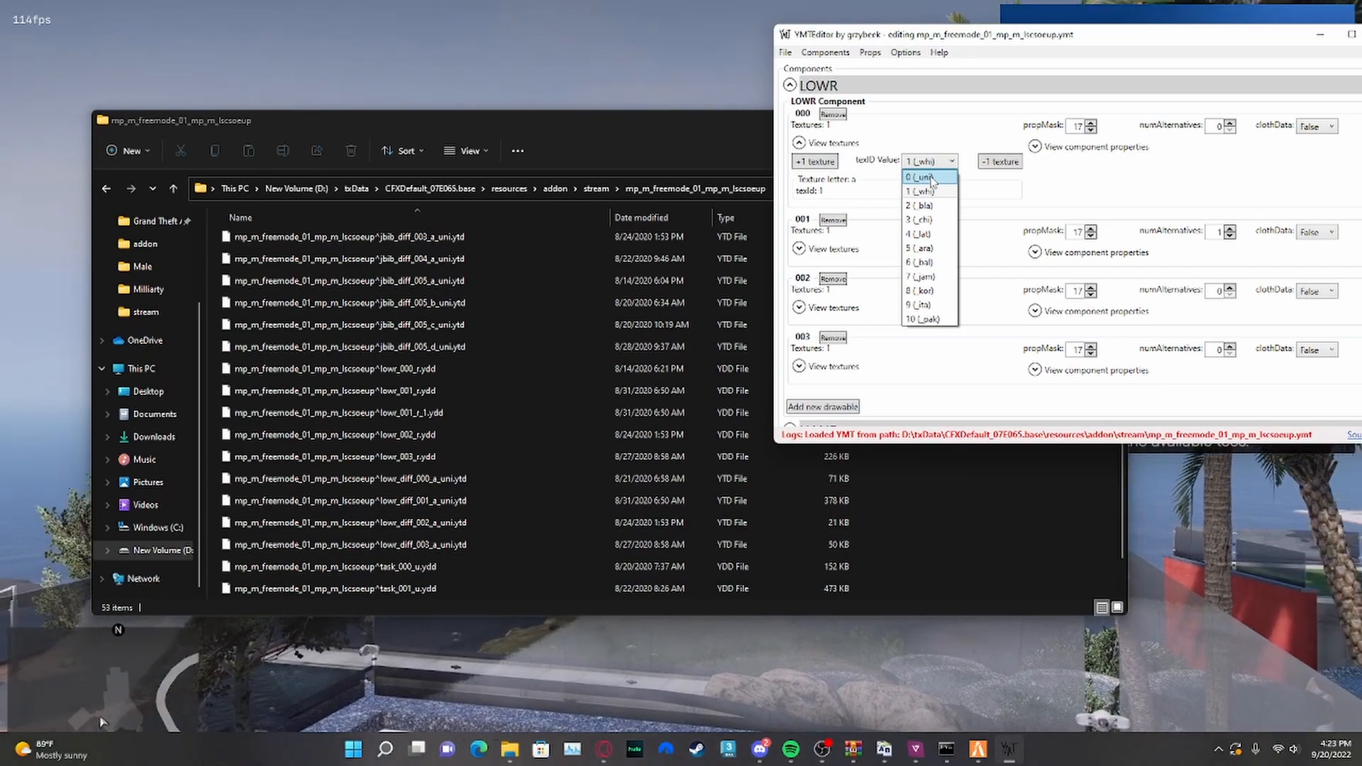
click(930, 177)
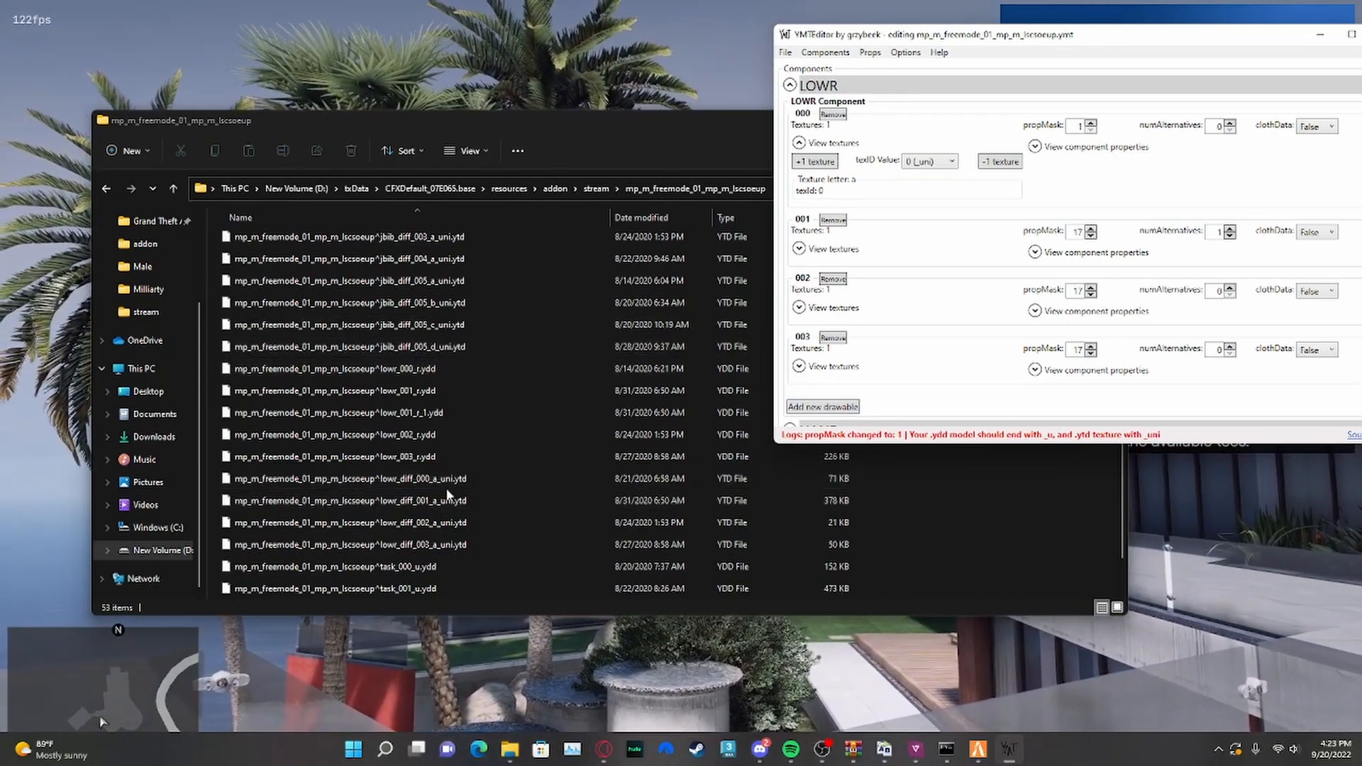
click(930, 161)
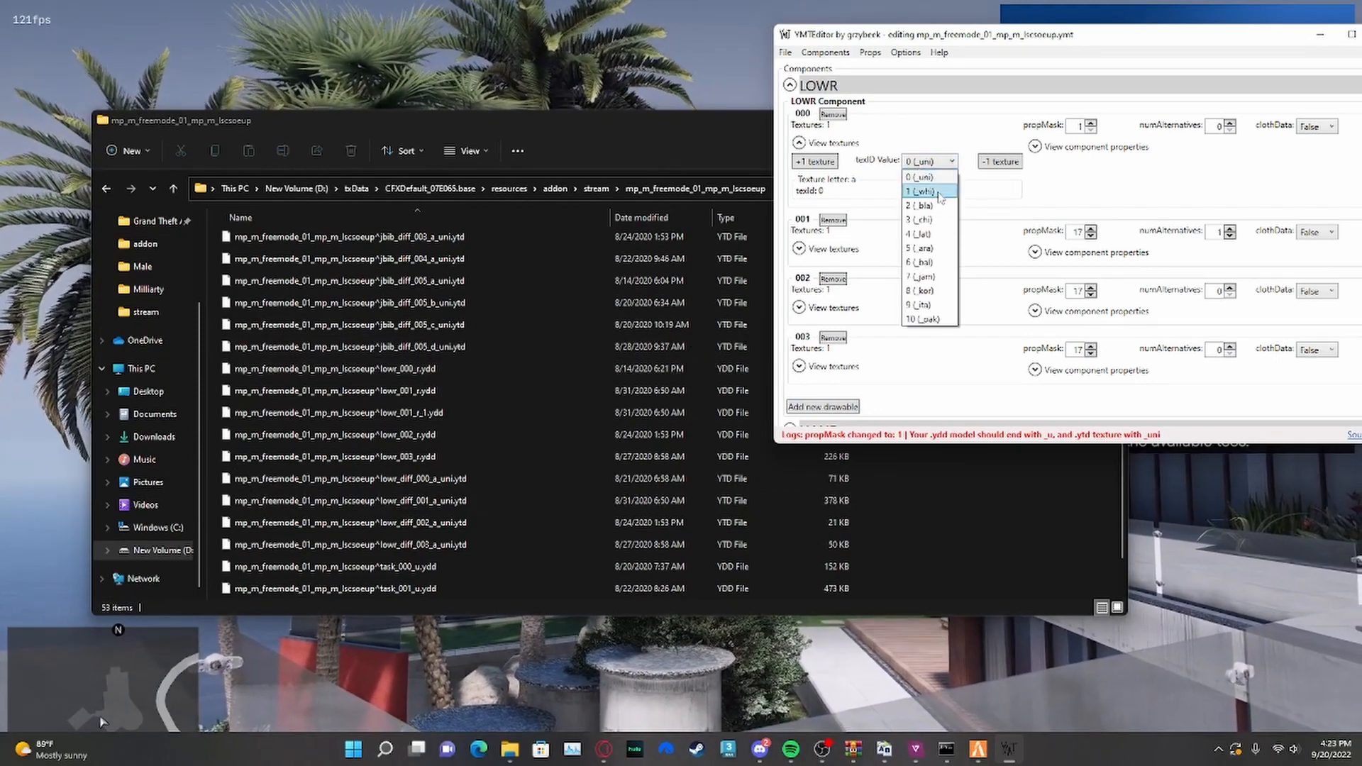
click(937, 192)
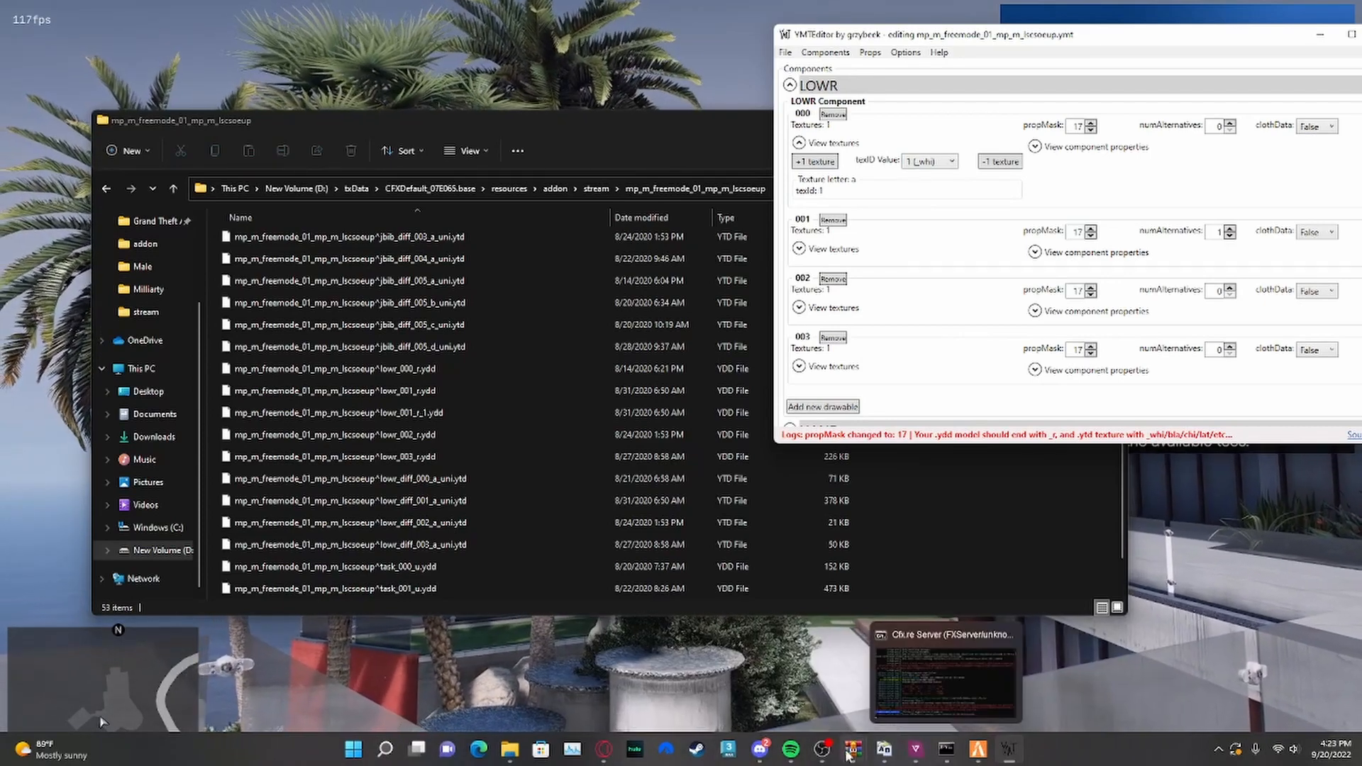
- Switch to Bulk Rename Utility and open the mp_m_freemode_01_mp_m_lscsoeup folder under txData's resources\addon\stream
click(884, 752)
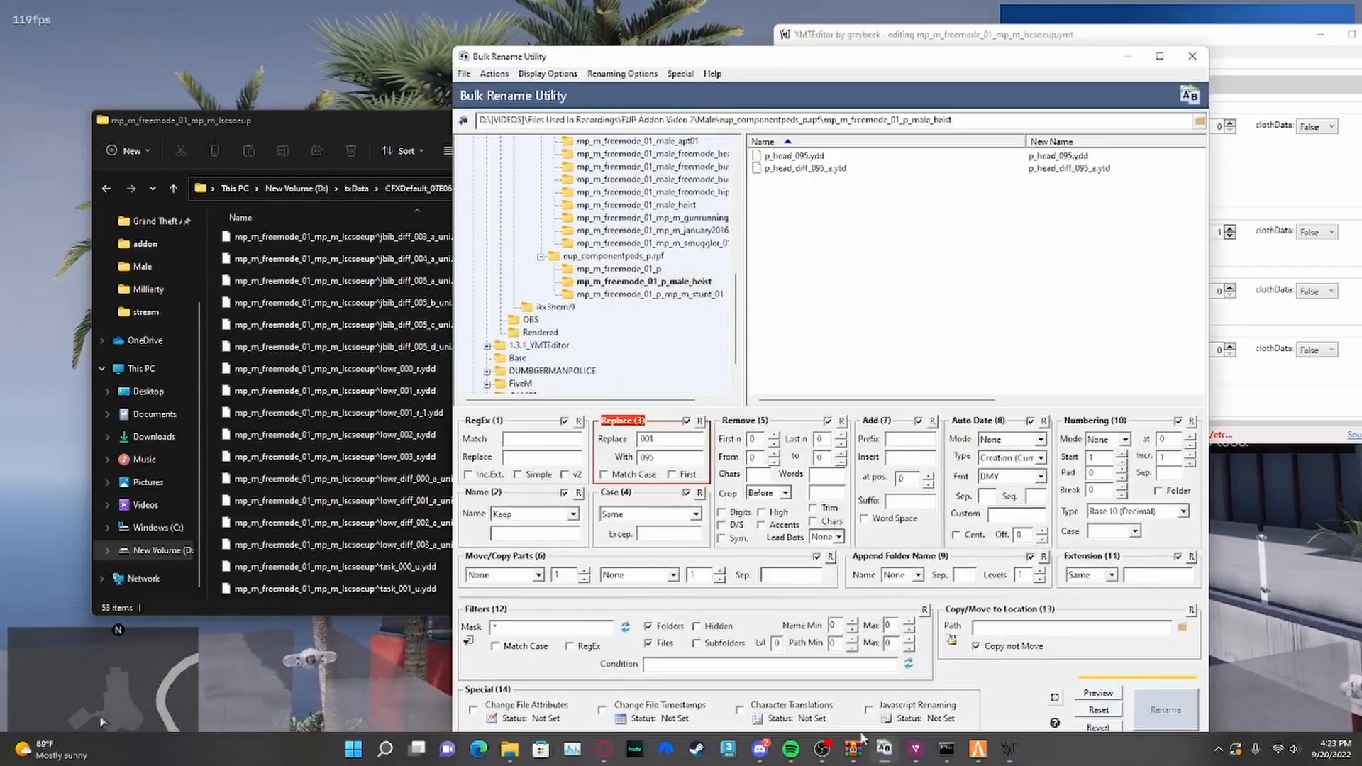
scroll(654, 298, down, 2)
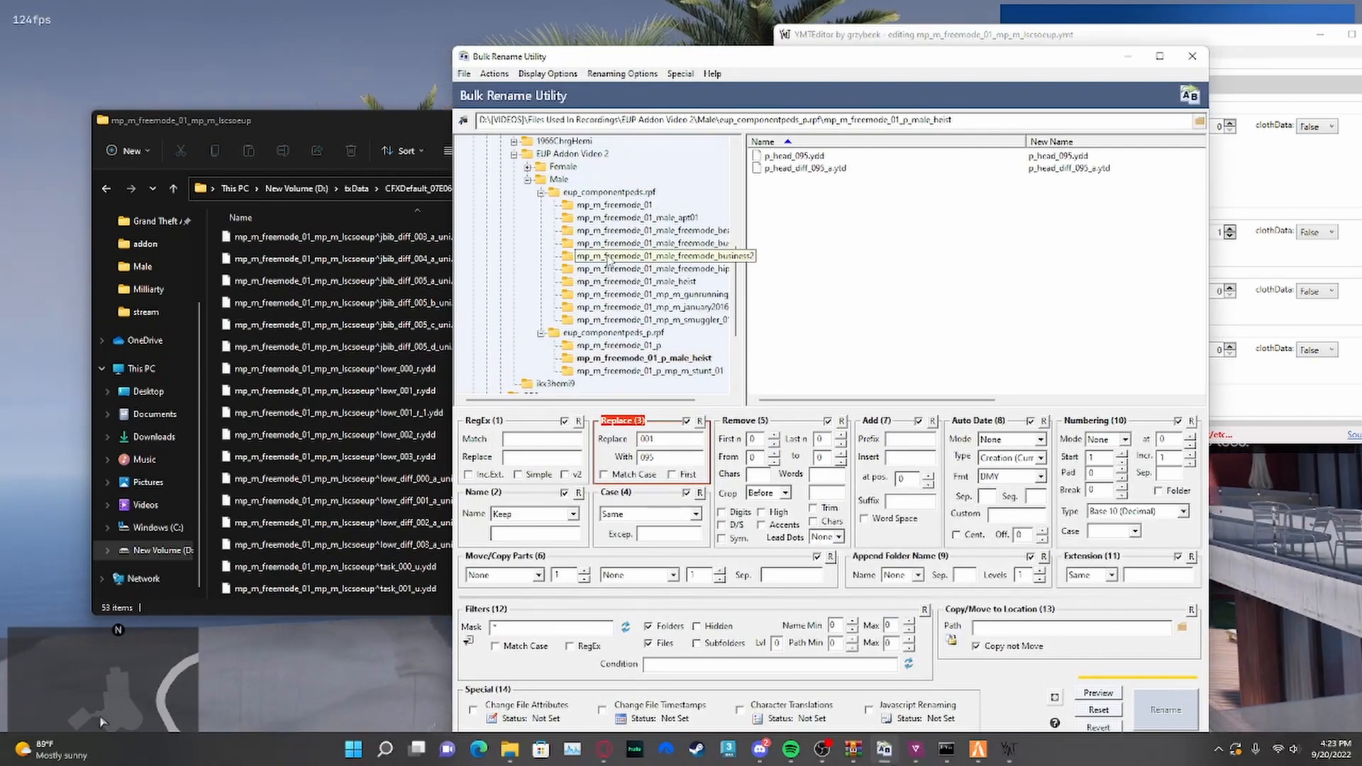
click(523, 370)
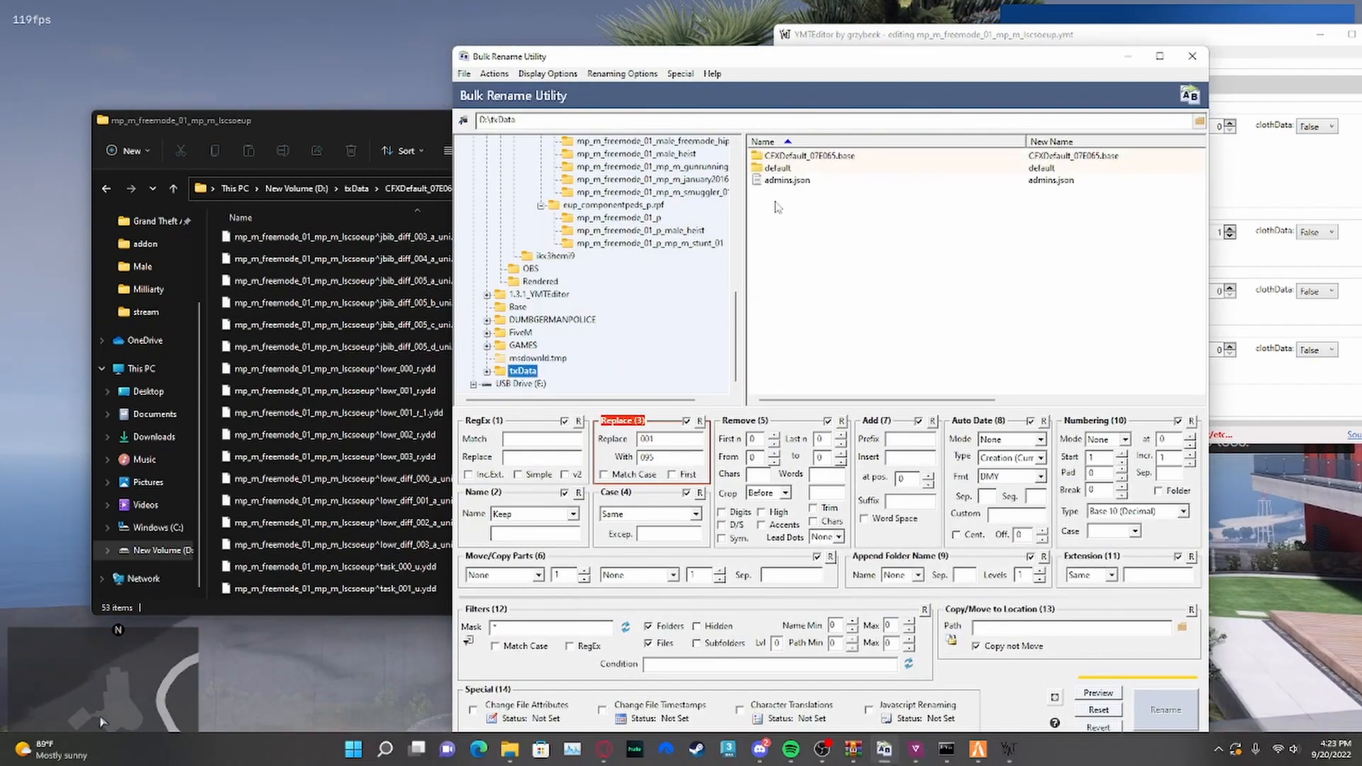
double_click(792, 156)
double_click(784, 179)
double_click(780, 228)
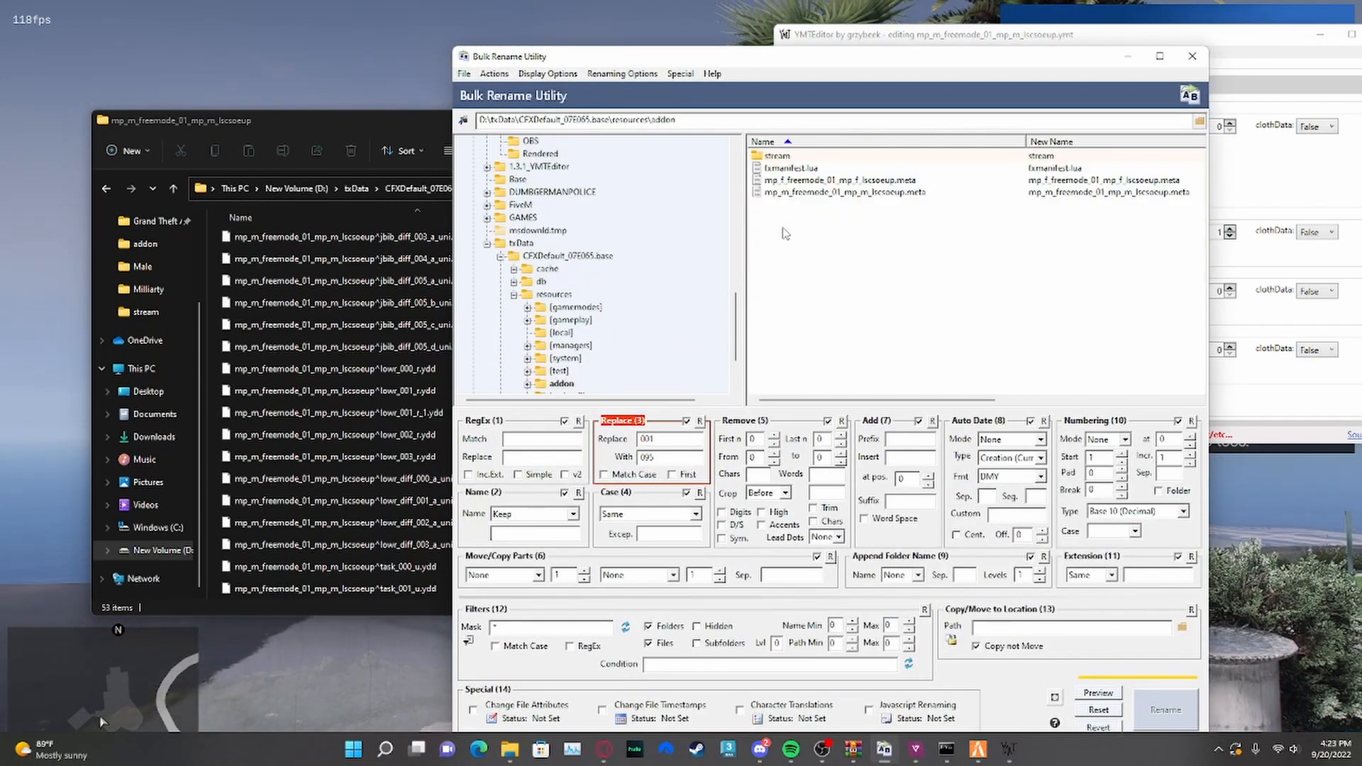
double_click(796, 157)
double_click(799, 181)
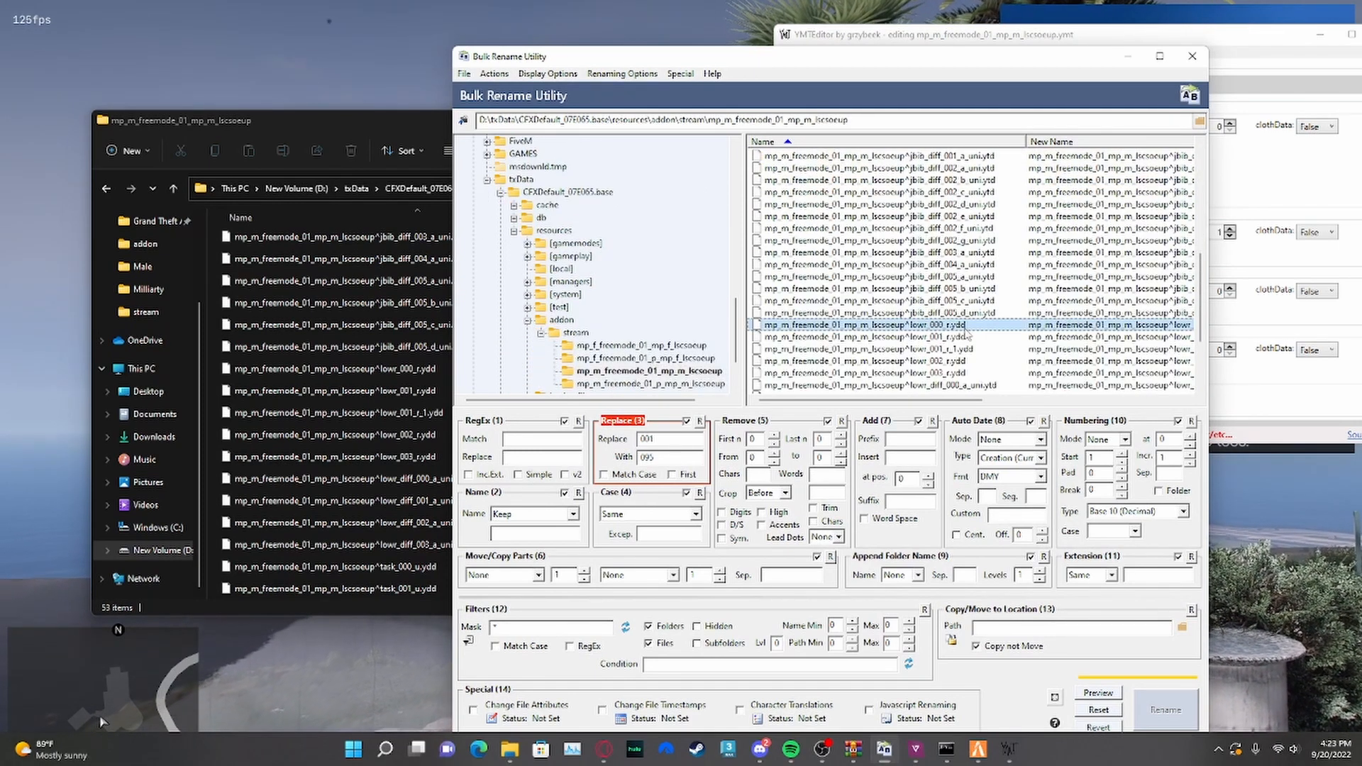
- Rename the lowr_diff_000 through lowr_diff_003 texture files, replacing "uni" with "whi" in their names
scroll(967, 334, down, 2)
drag(967, 317, 972, 349)
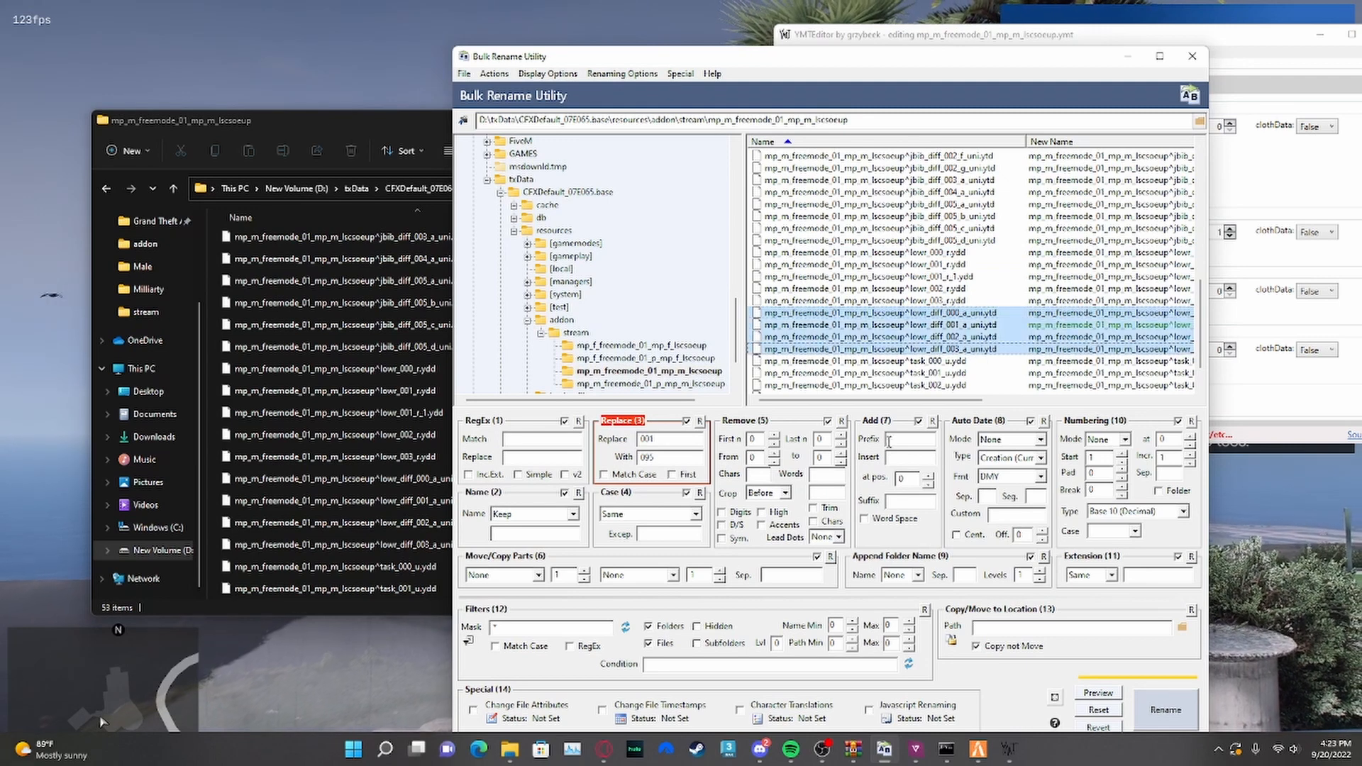
click(684, 441)
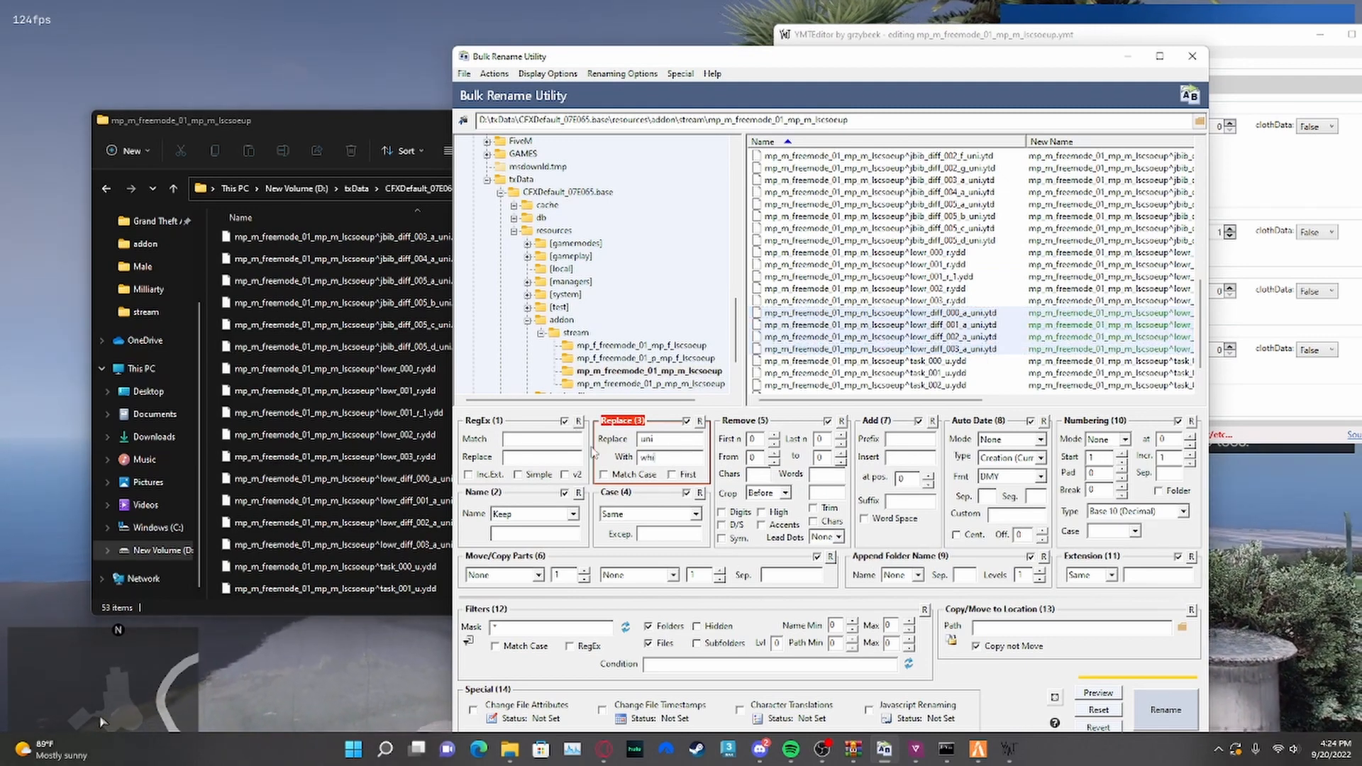
click(1165, 710)
click(912, 492)
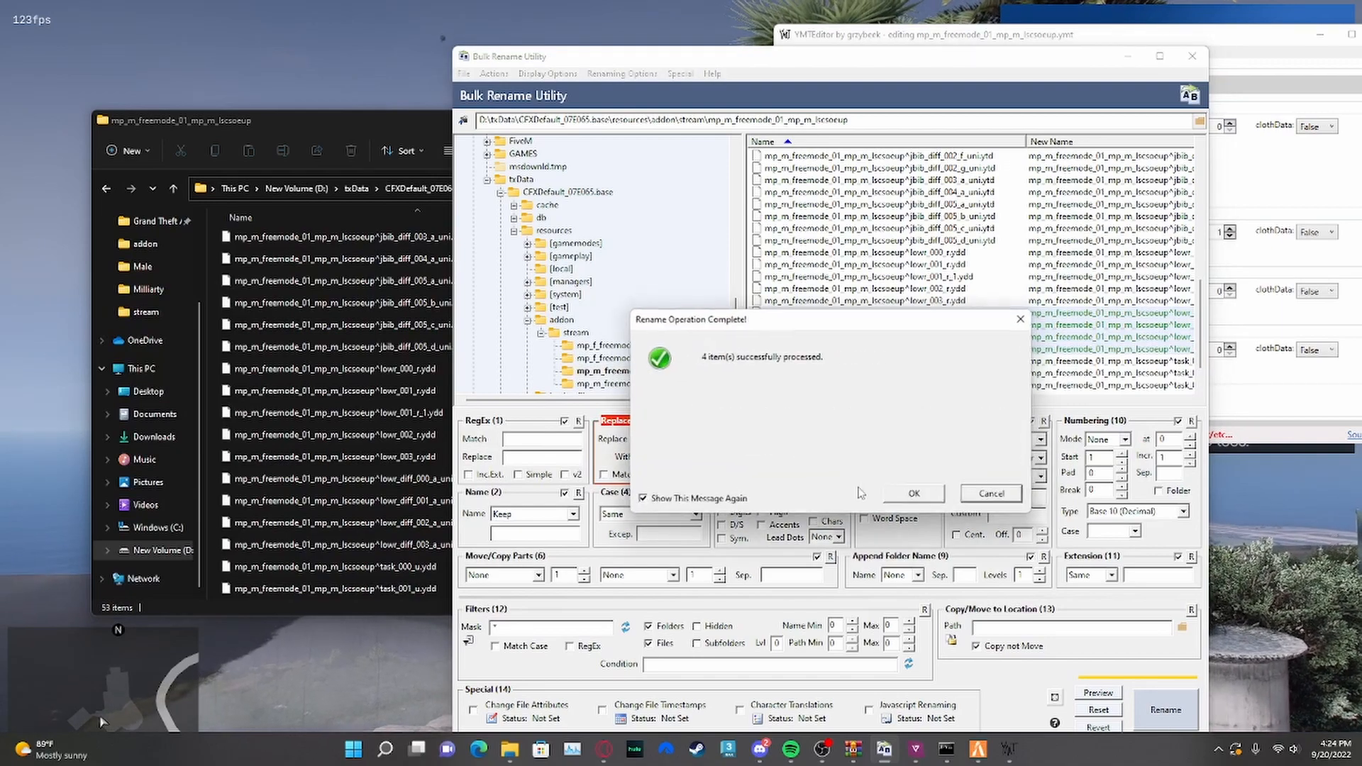
- Dismiss the completed rename message, switch to FiveM and disconnect from the server with the disconnect console command
click(908, 494)
scroll(946, 368, down, 1)
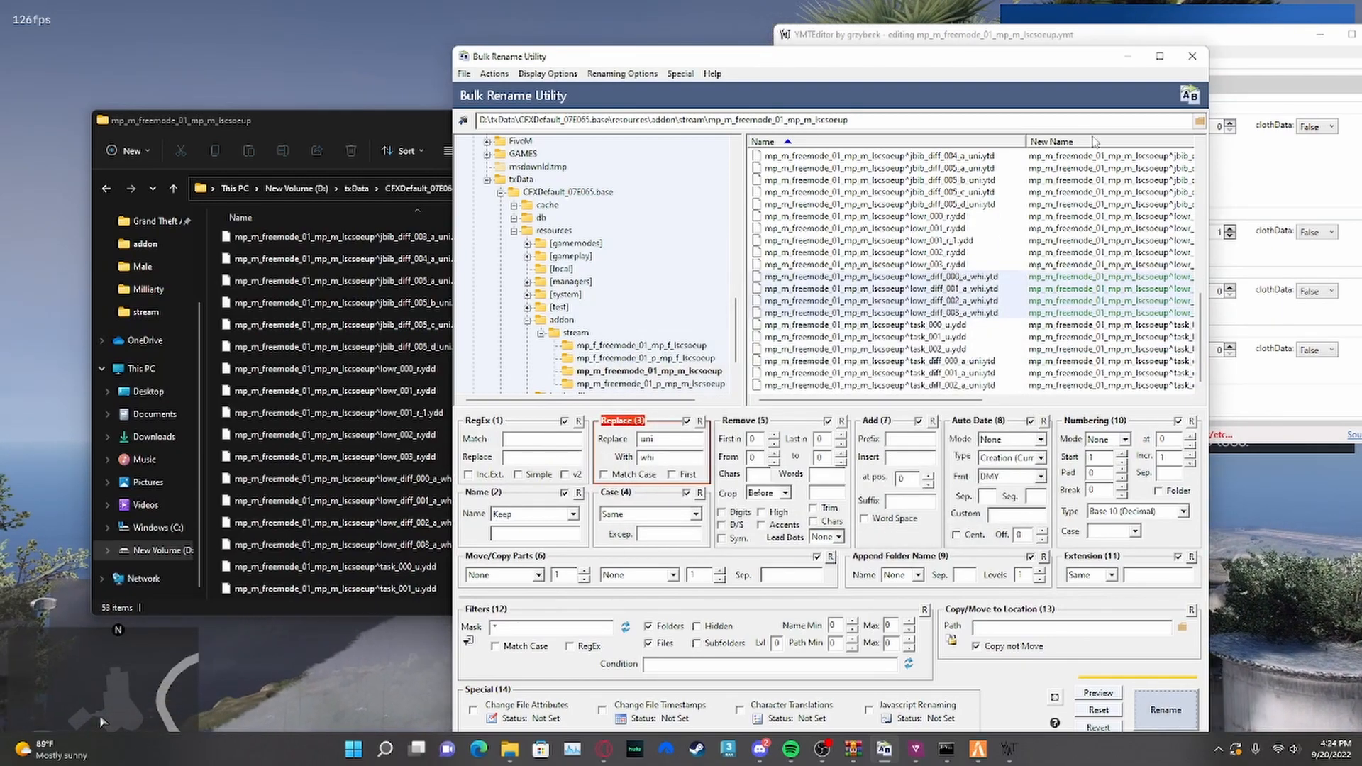
click(350, 76)
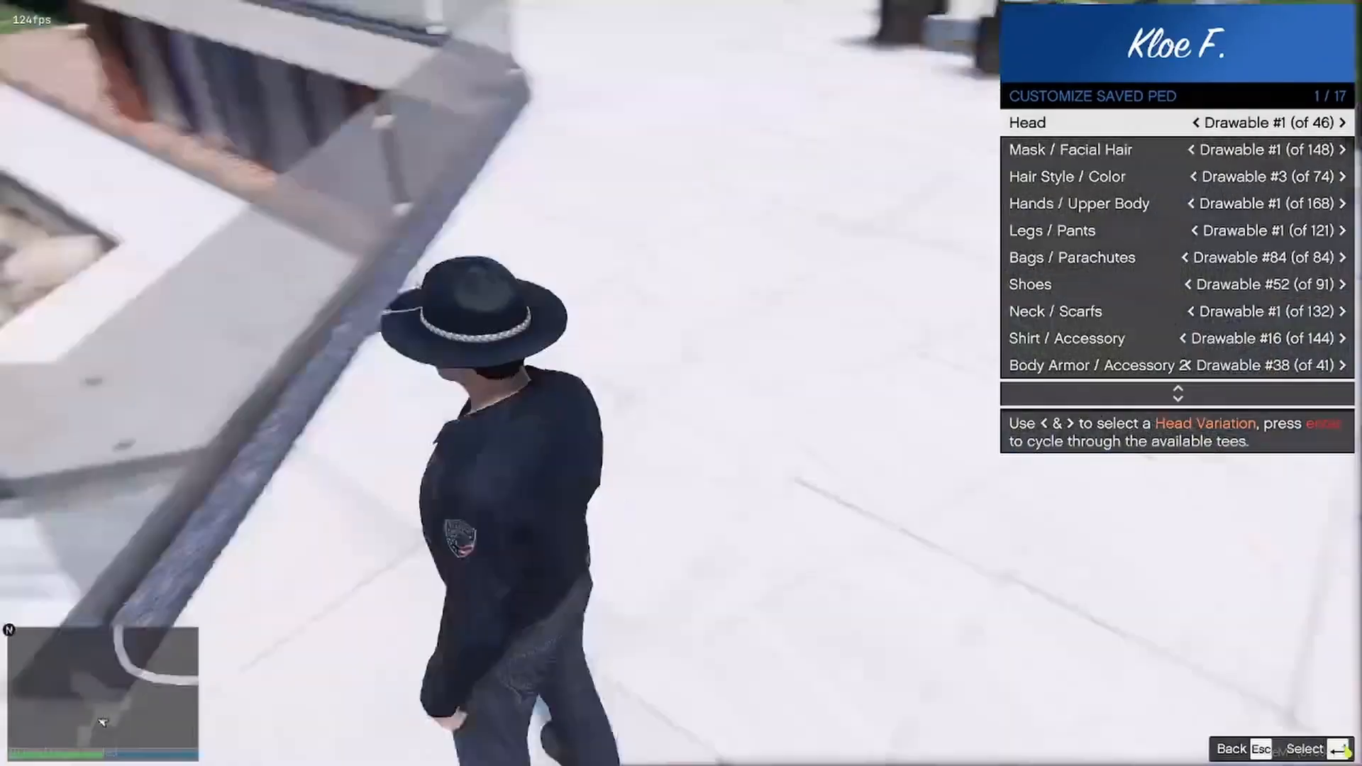
key(F8)
text(d)
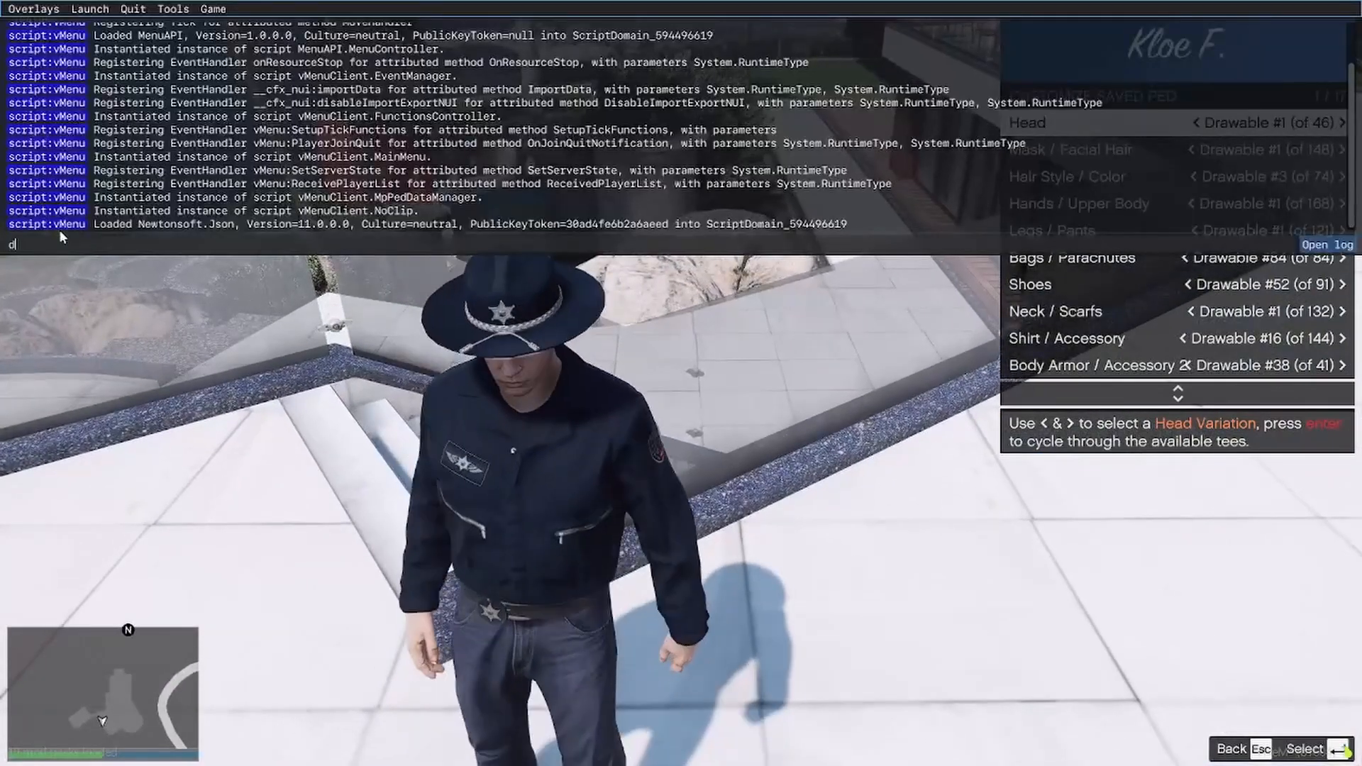
text(isconnect)
key(Return)
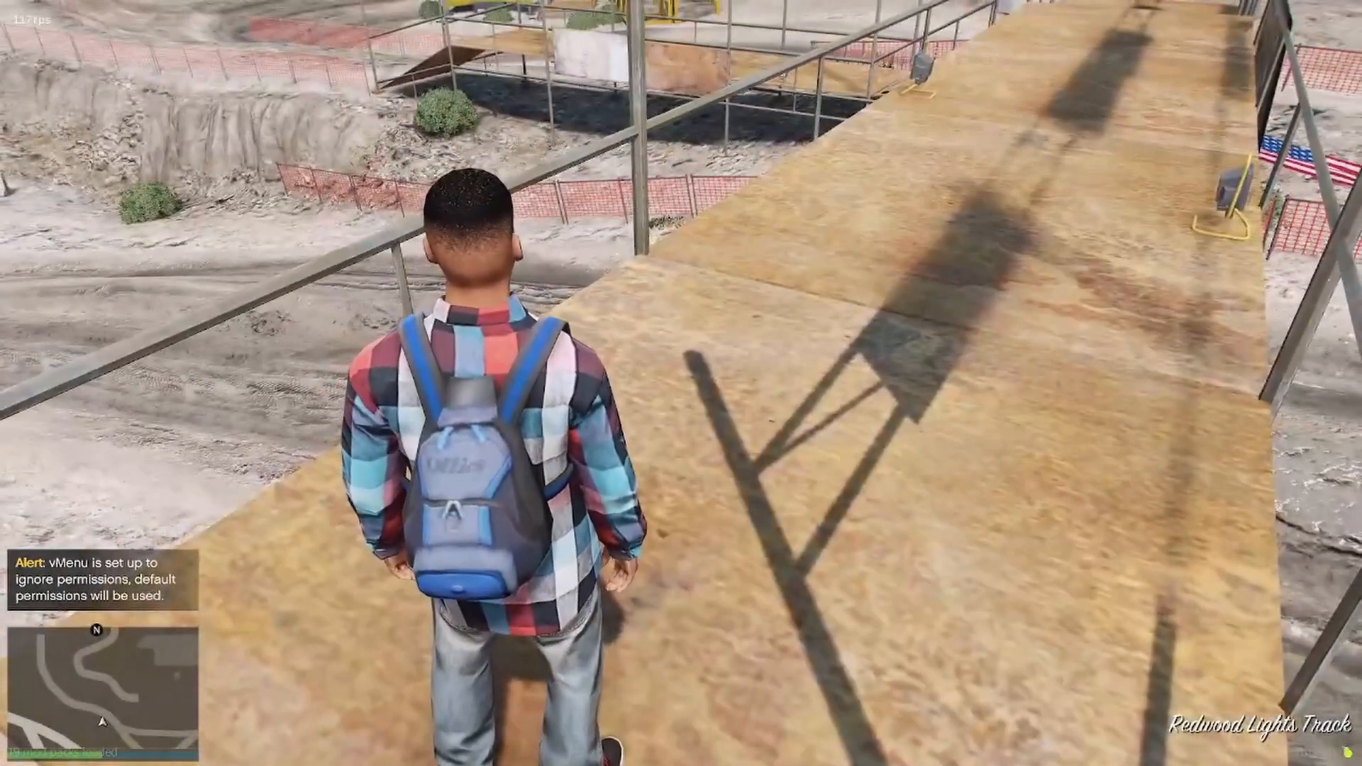
- Move the character off the ramp to open ground and spawn the saved multiplayer character Milsim | British Army through vMenu
key(w)
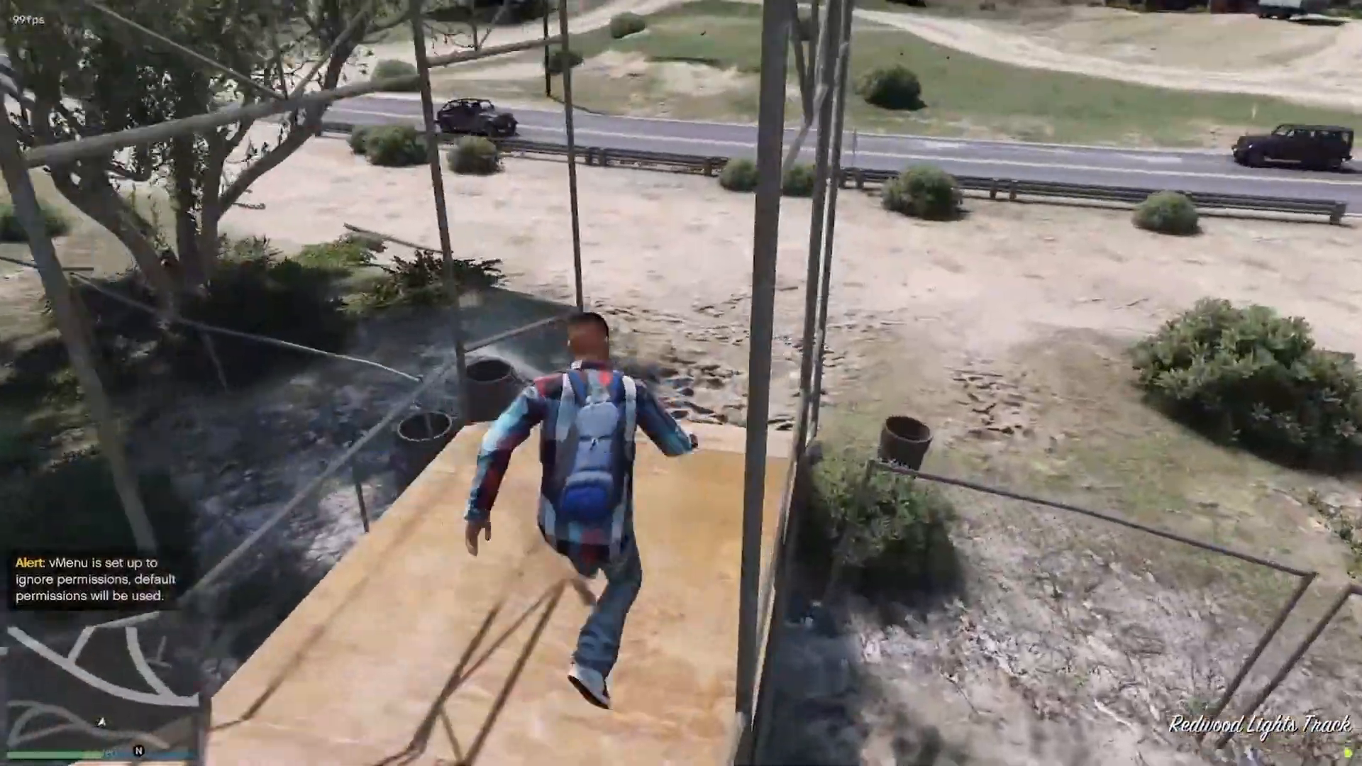
key(w)
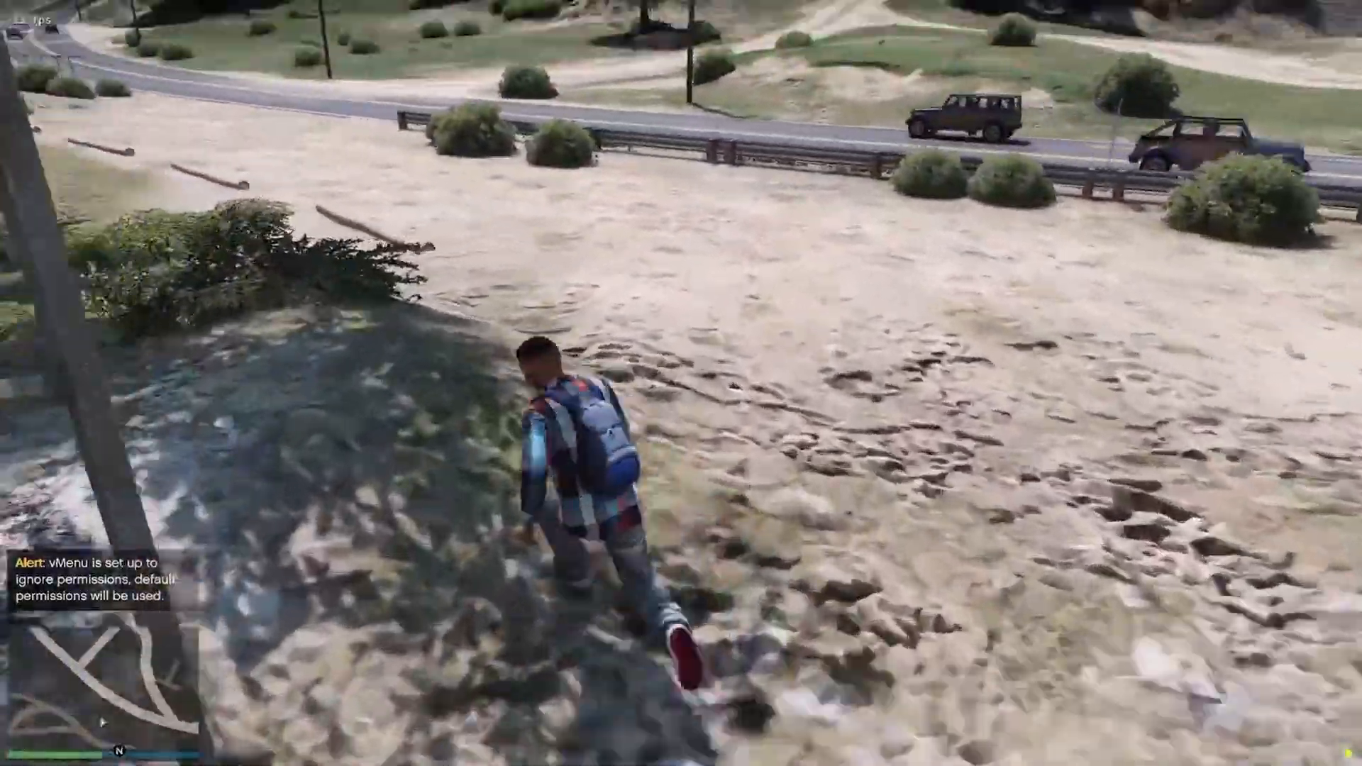
key(w)
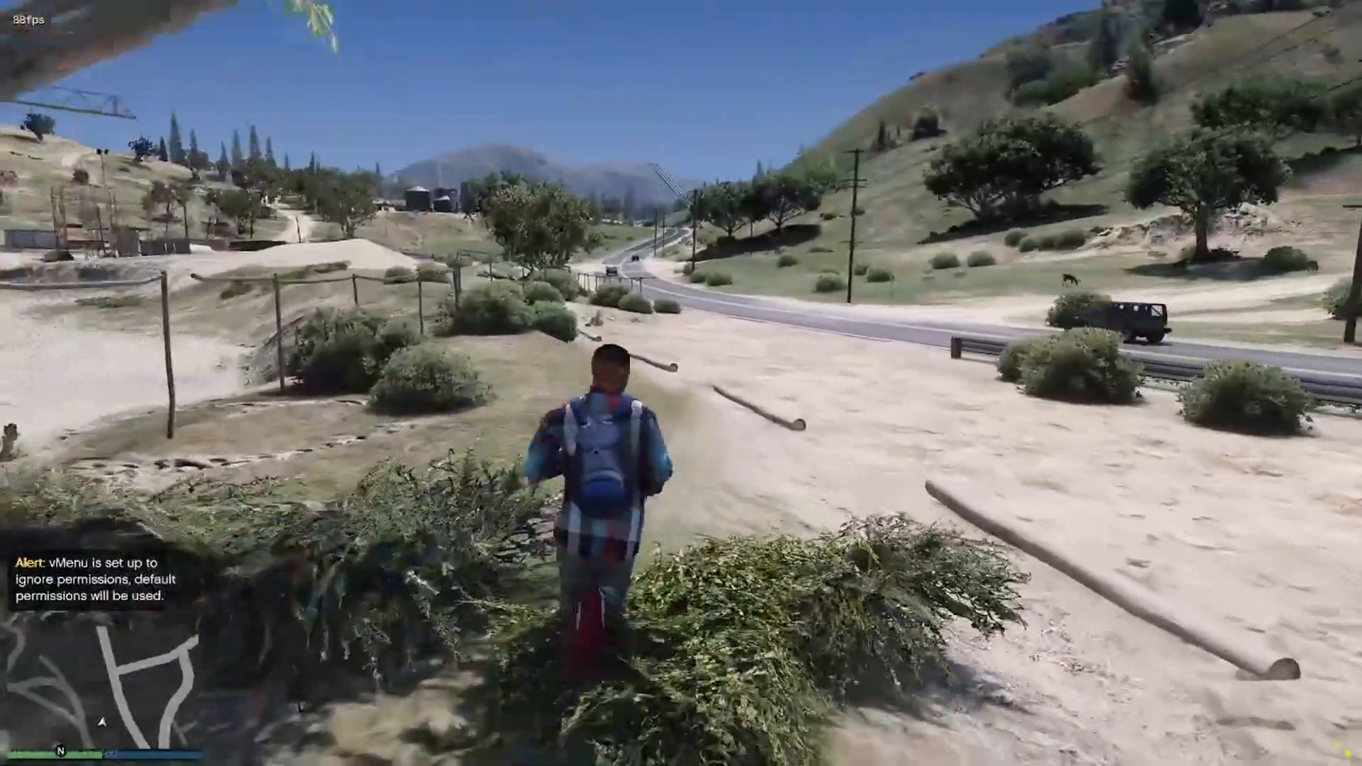
key(w)
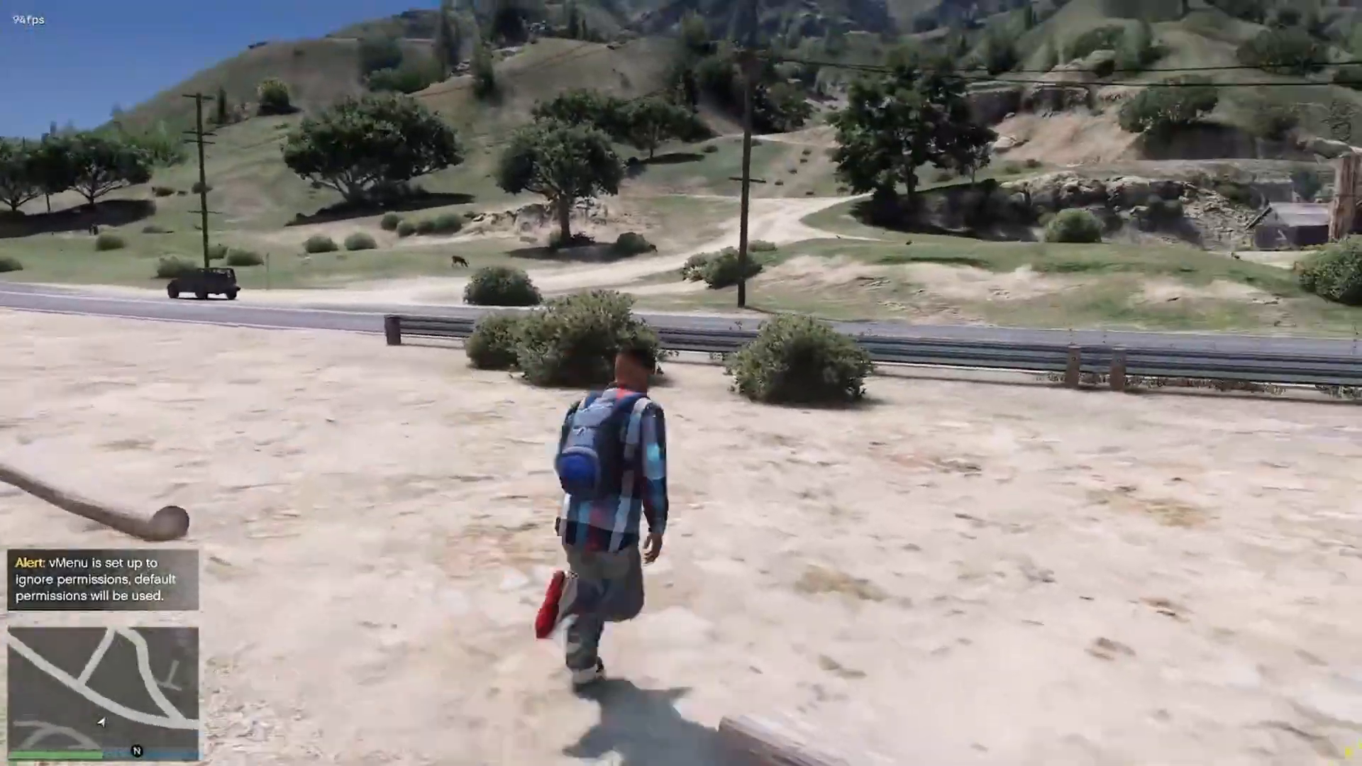
key(w)
key(m)
key(Return)
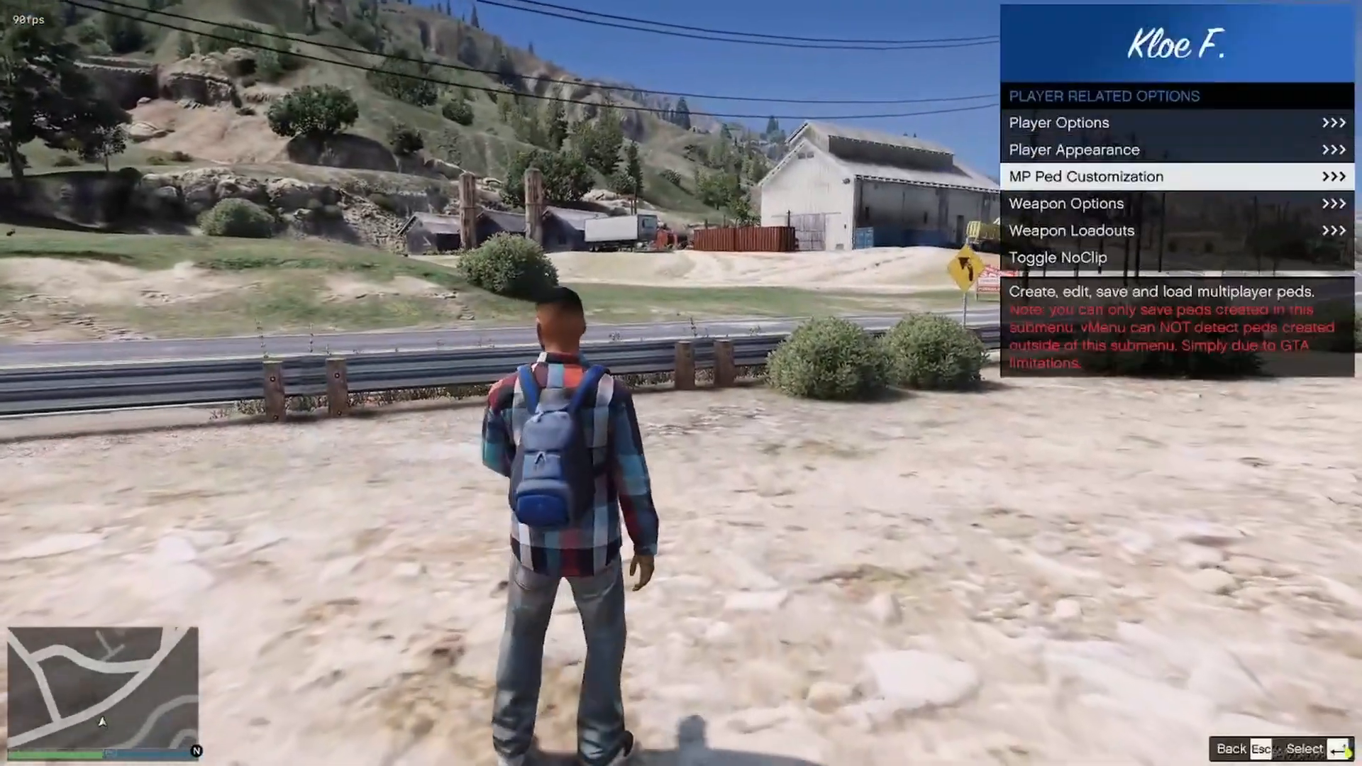
key(Return)
key(Return)
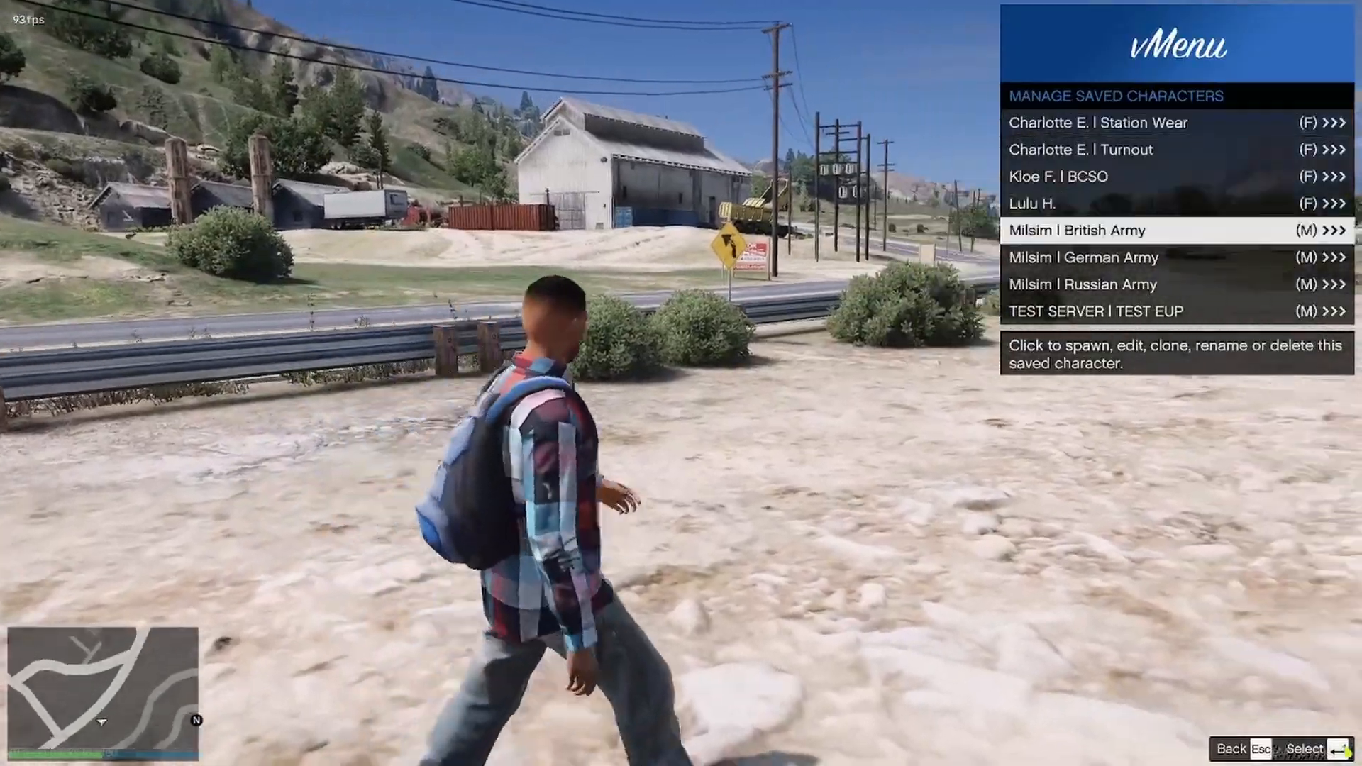
key(Return)
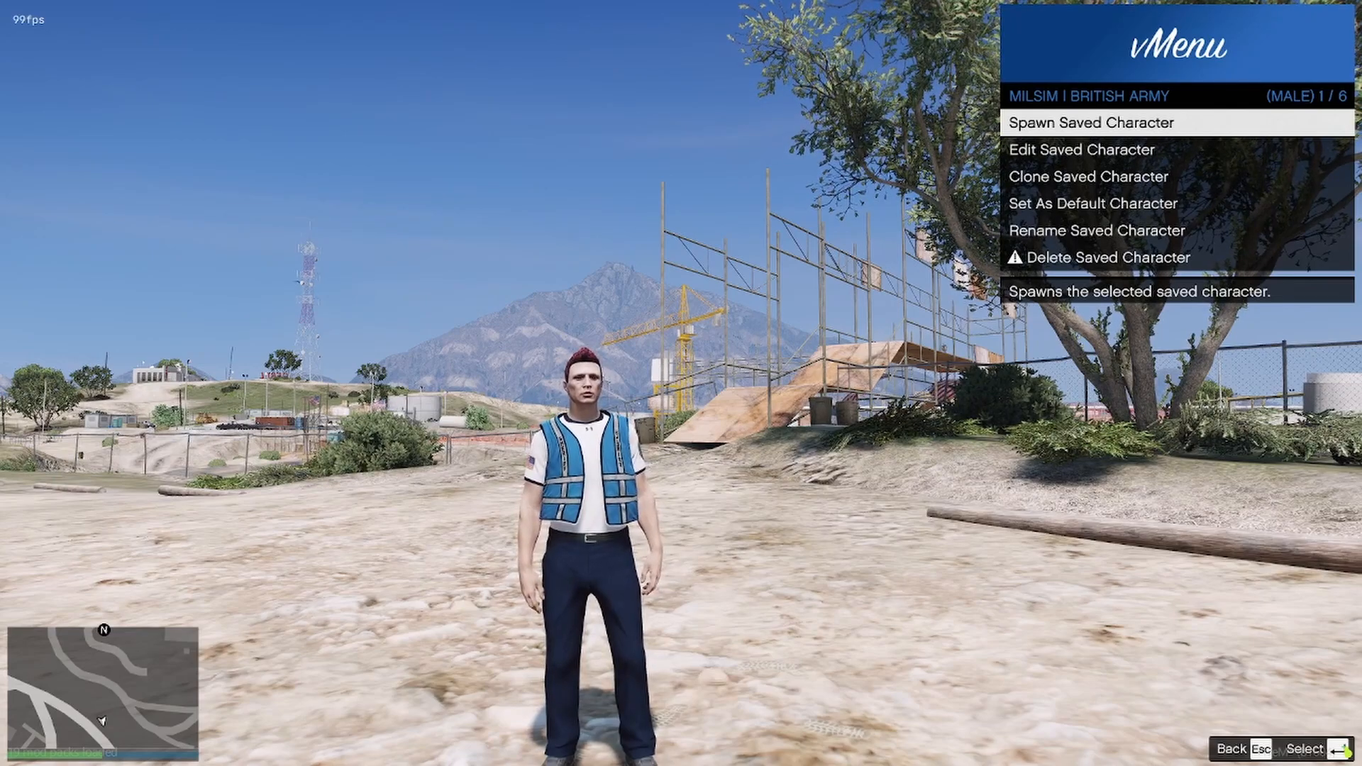
- Close vMenu, run the character onto the wooden platform and examine the uniform's shirt, vest and trousers from several sides
key(w)
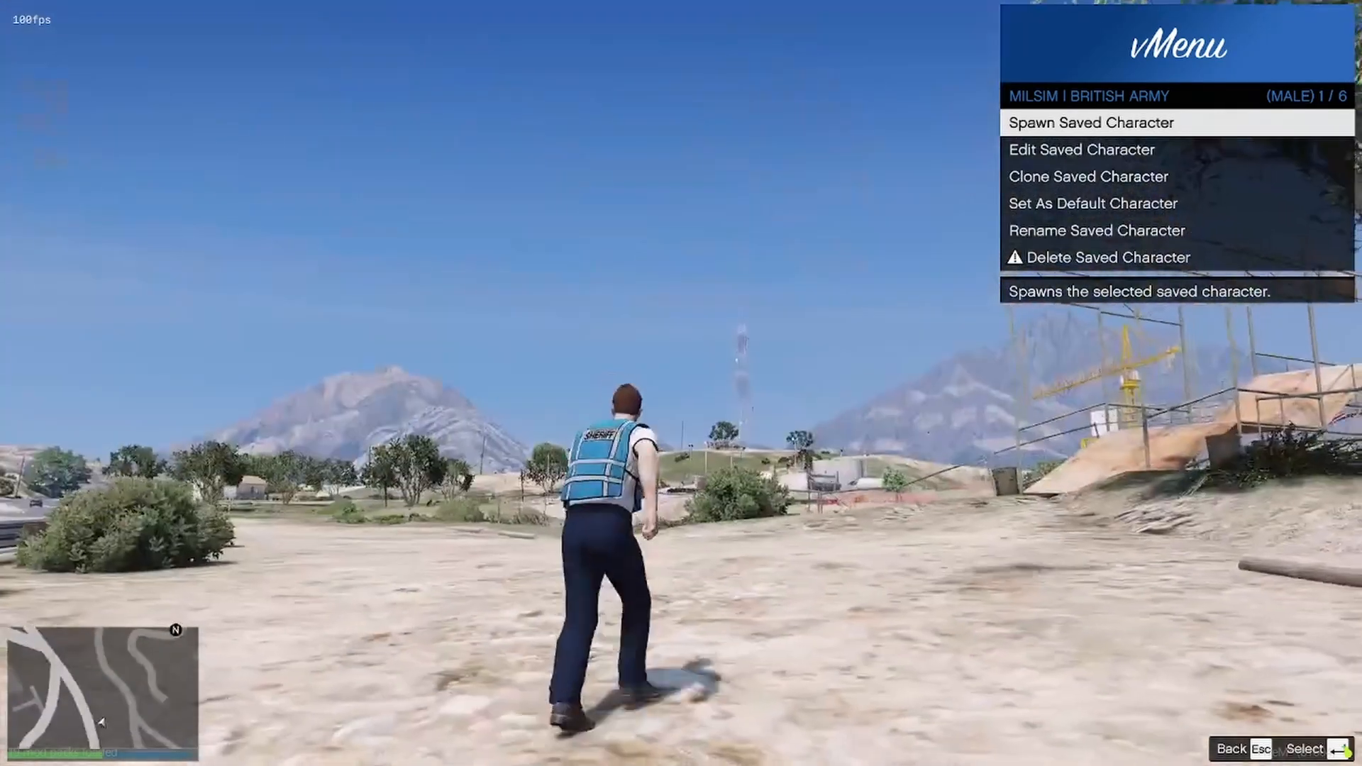
key(Escape)
key(Escape)
key(Escape)
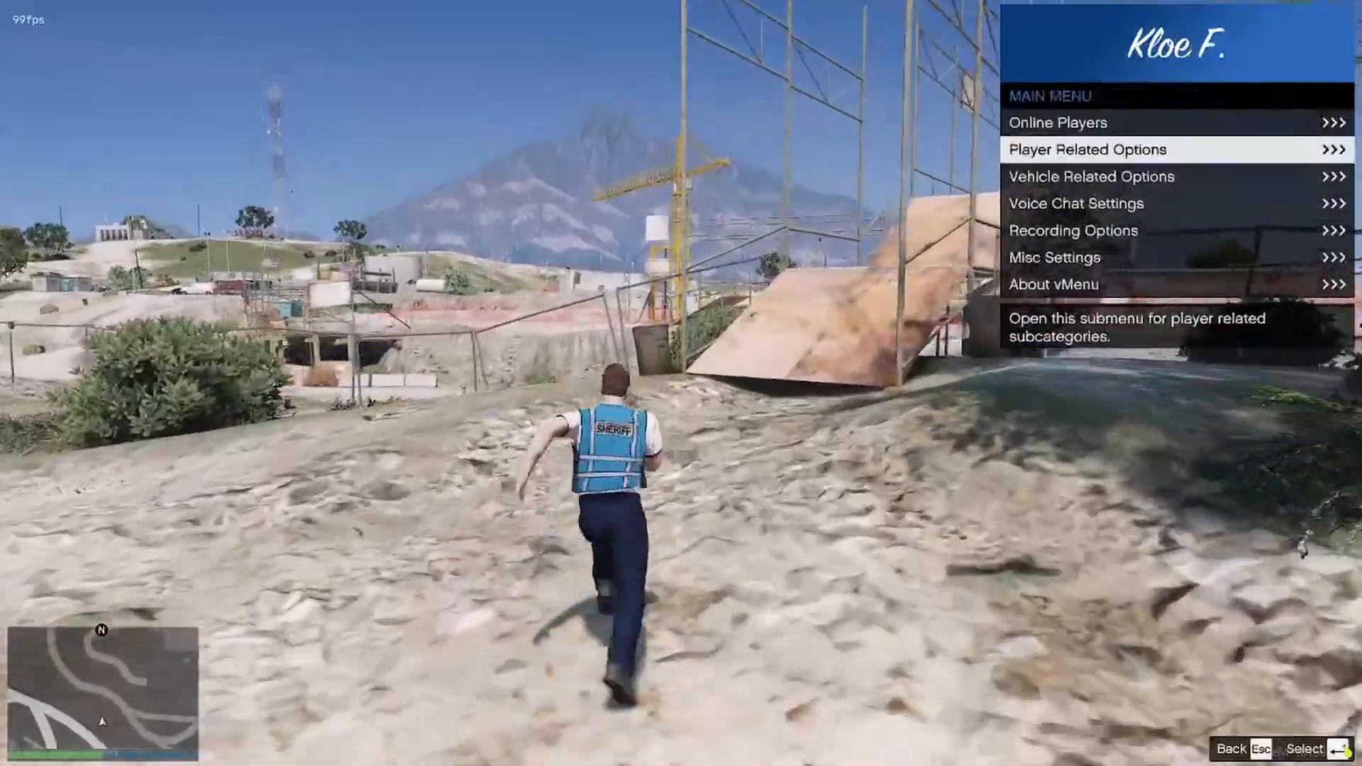
key(Escape)
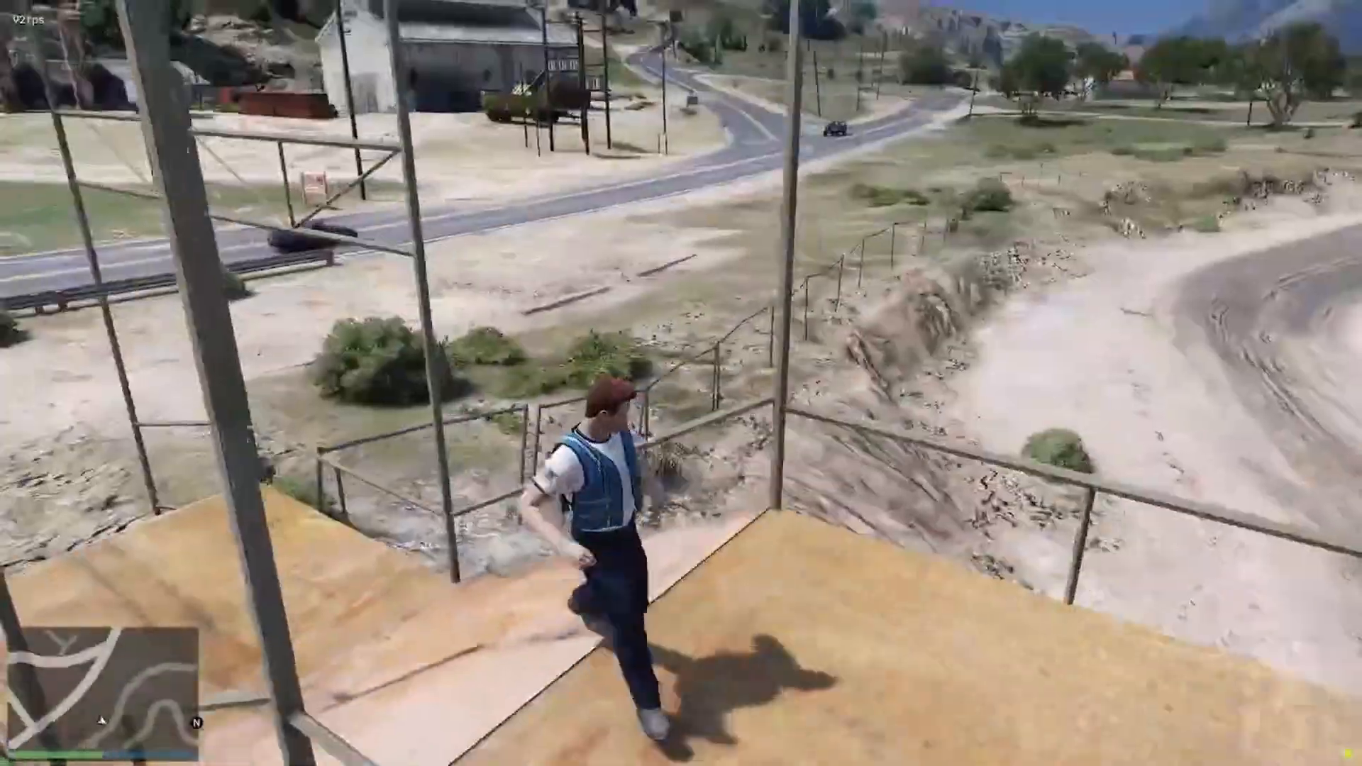
key(s)
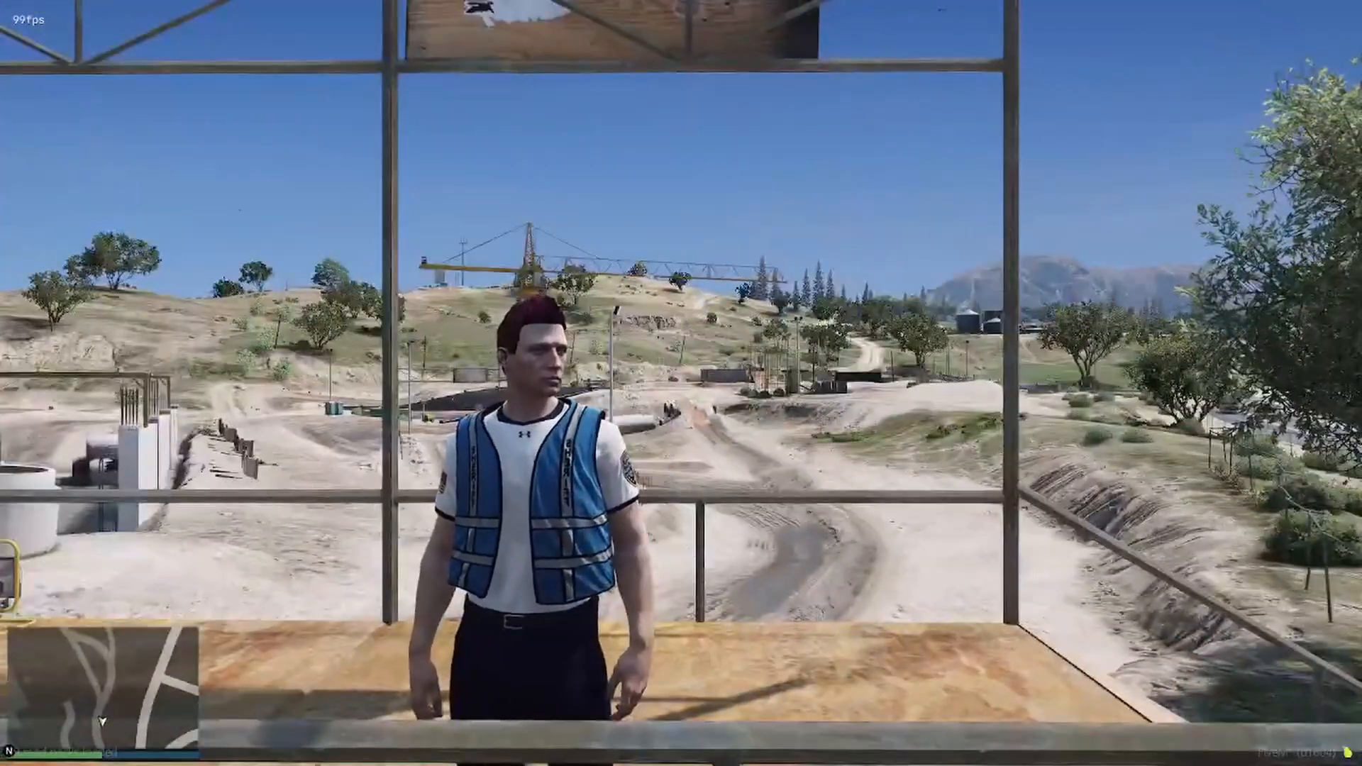
key(d)
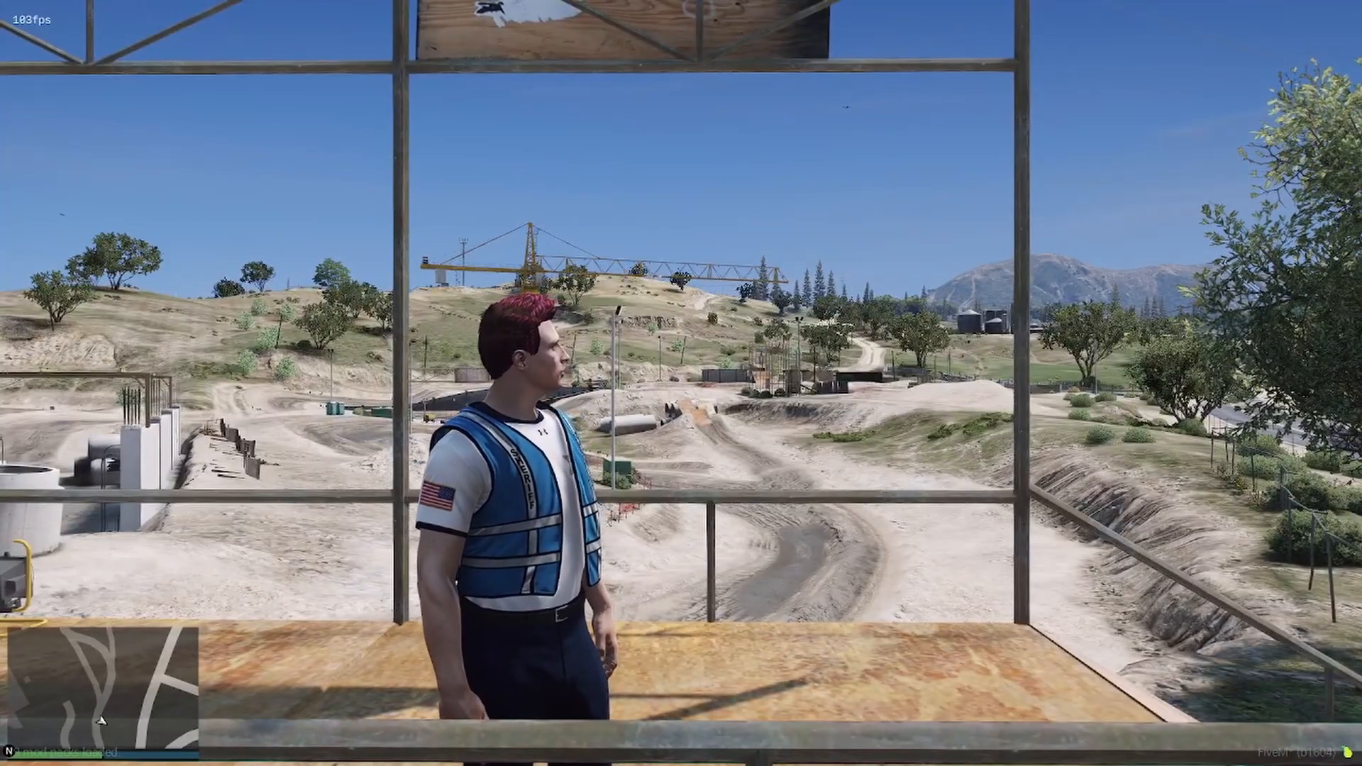
key(s)
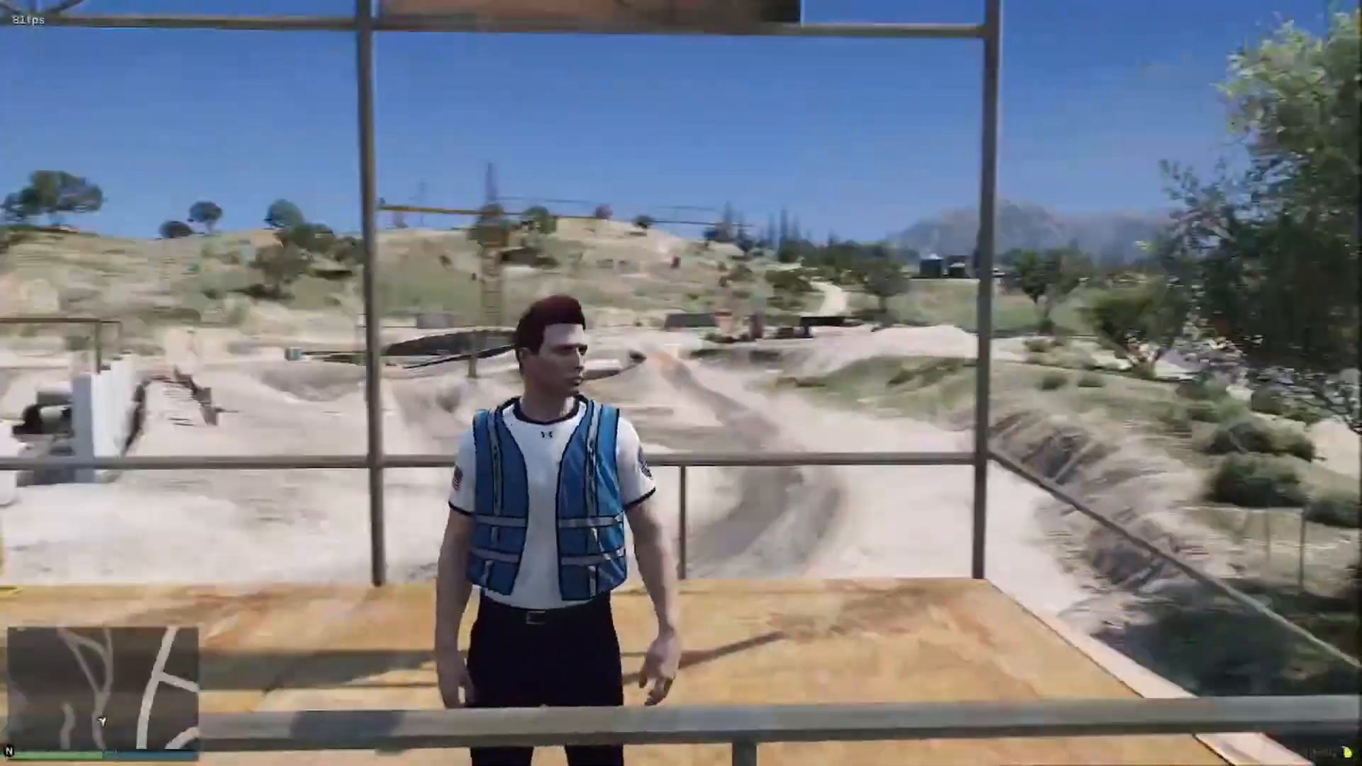
key(super)
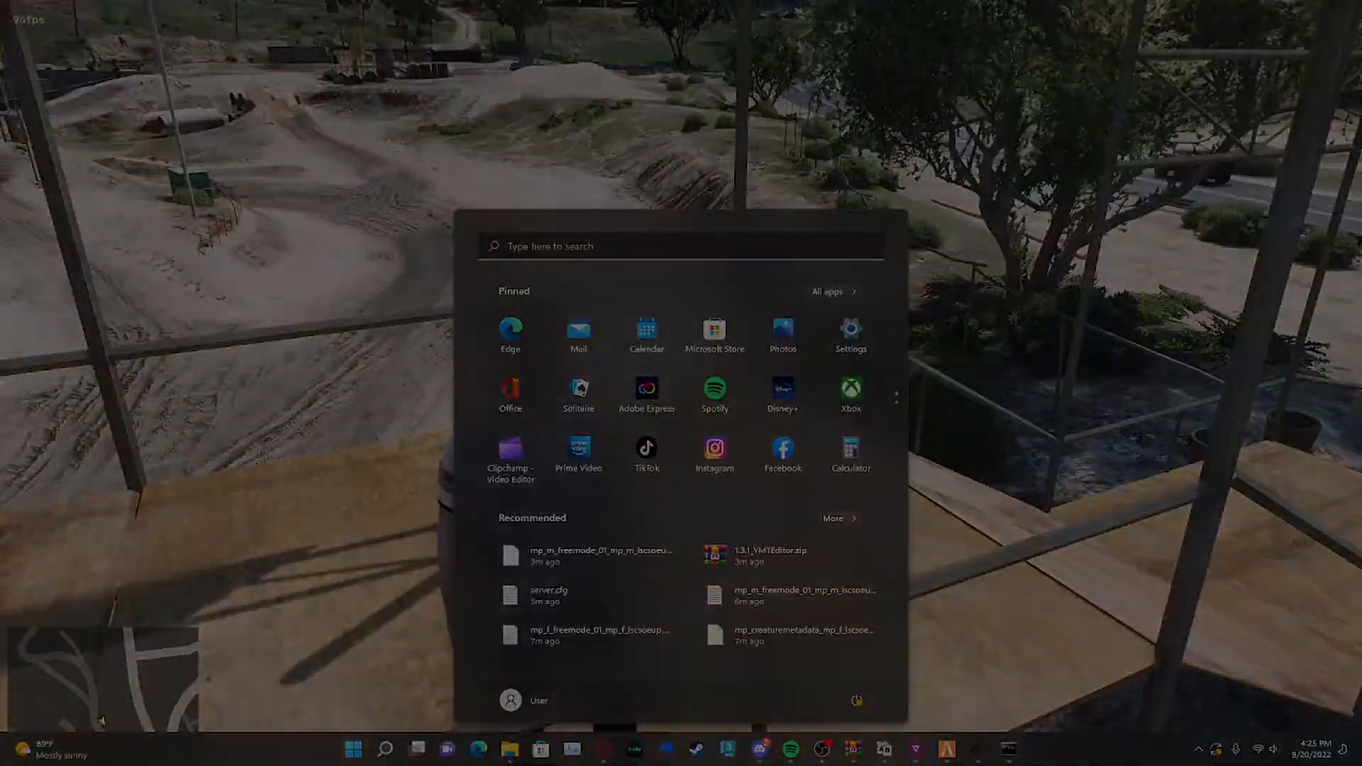